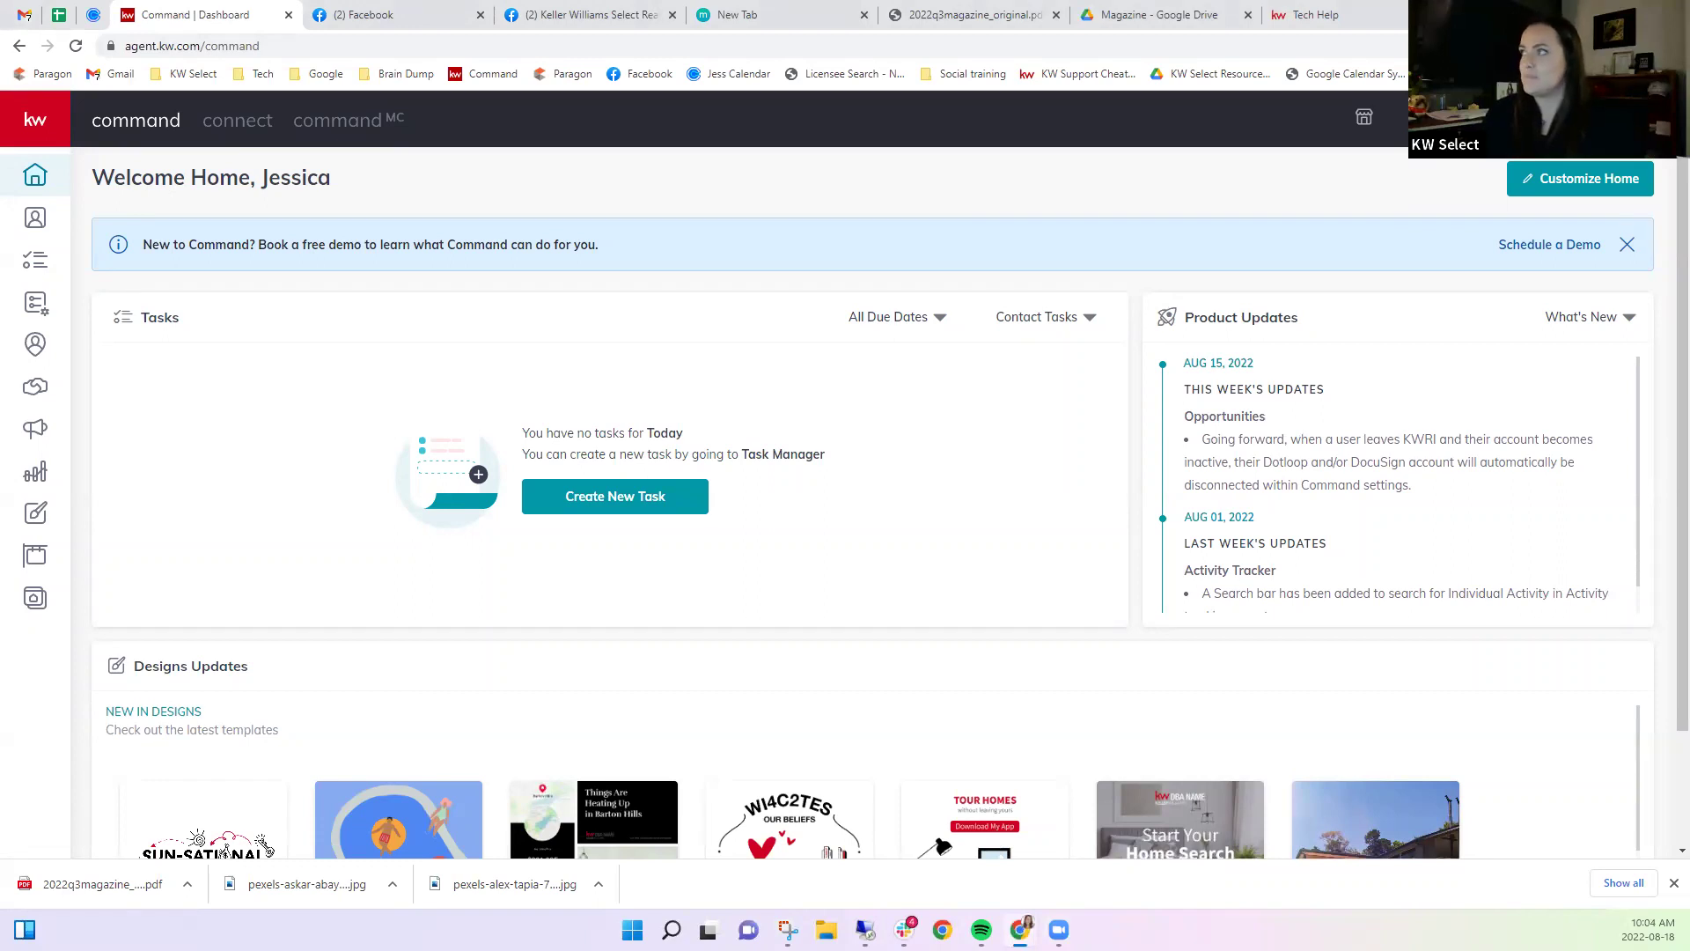
Open the account Settings page from the profile menu and expand the connection settings group.
click(1646, 119)
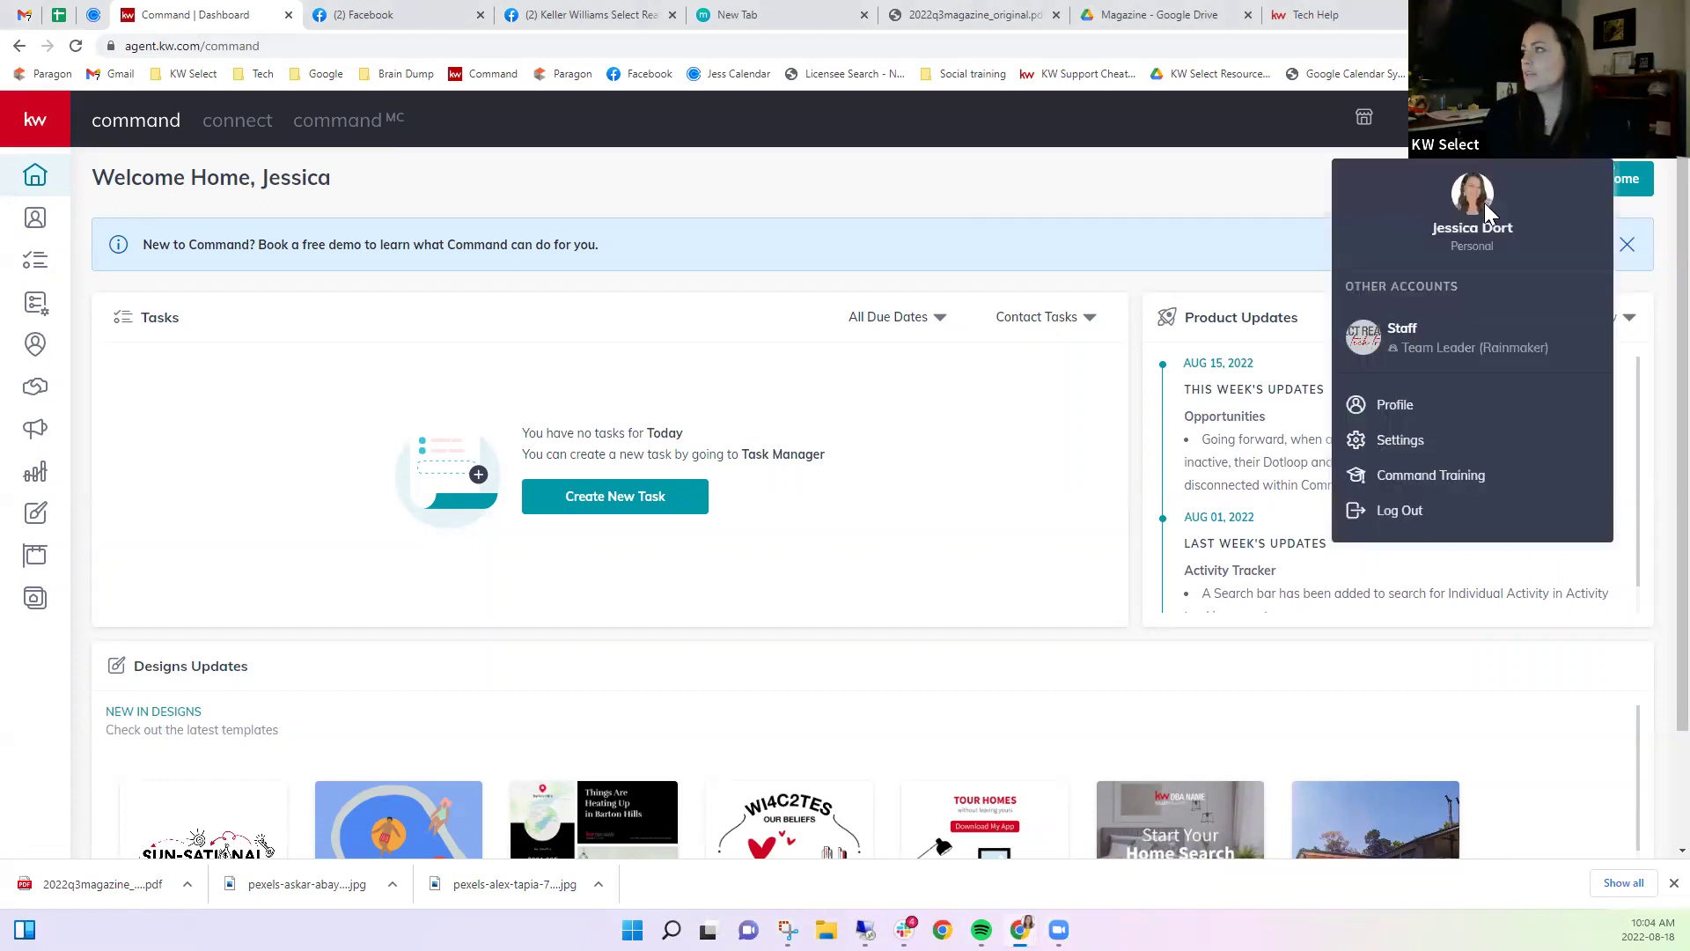
click(1394, 437)
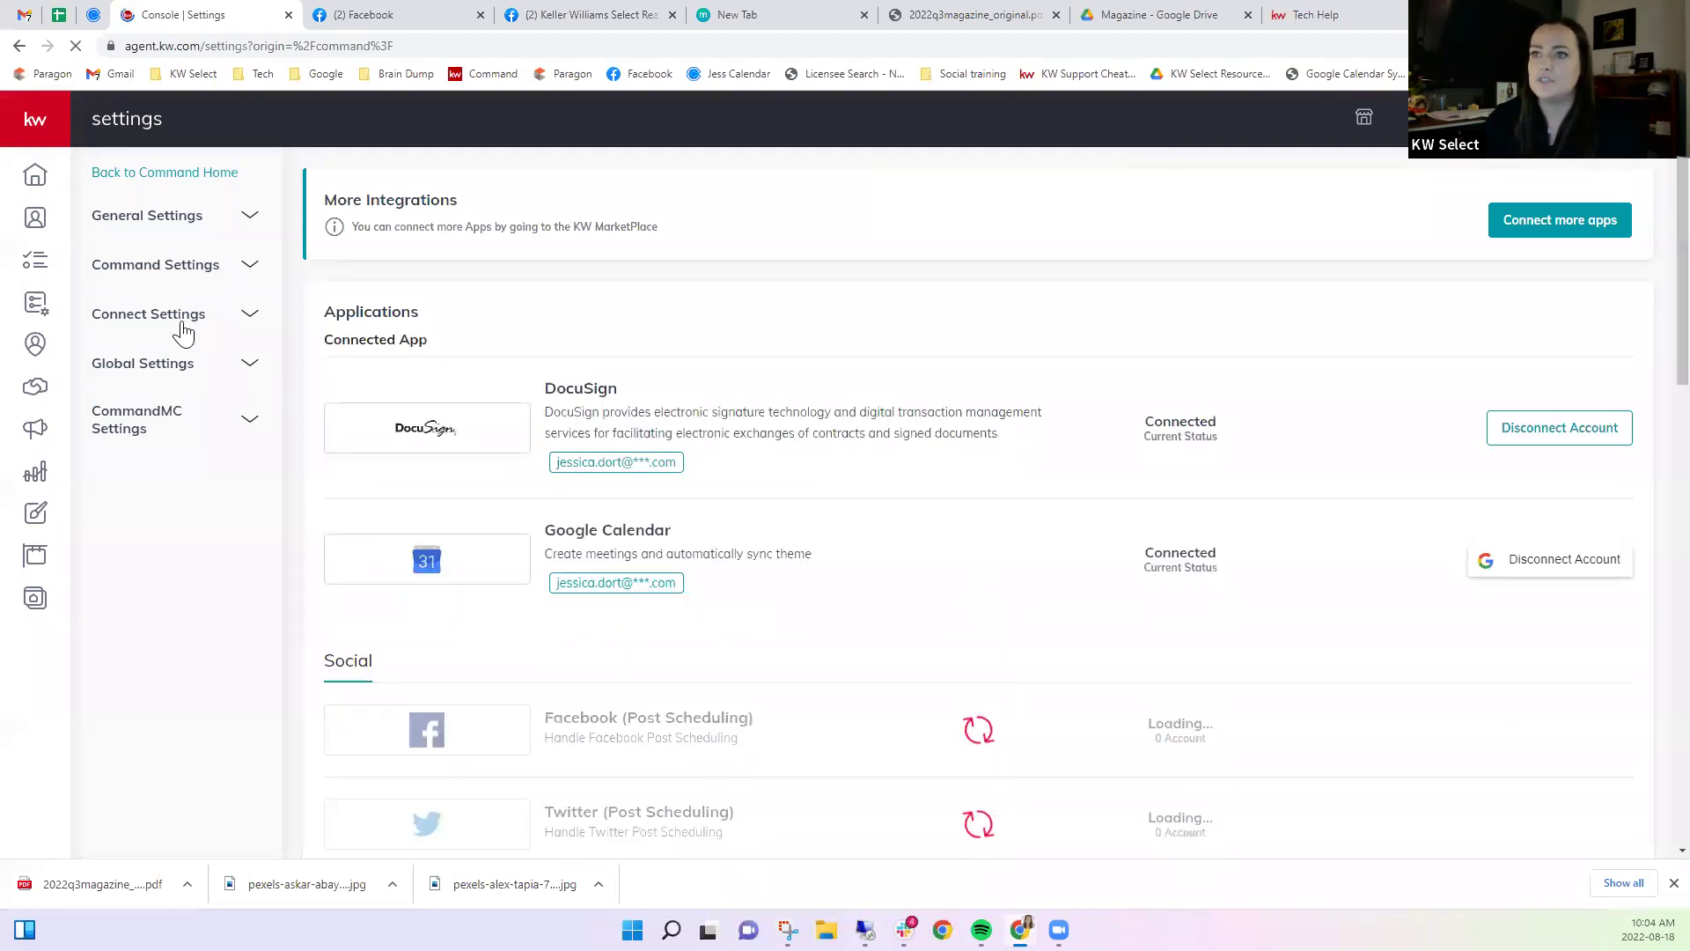
click(182, 323)
Open Marketing Profile and scroll through the photo, team logo and agent details.
click(168, 352)
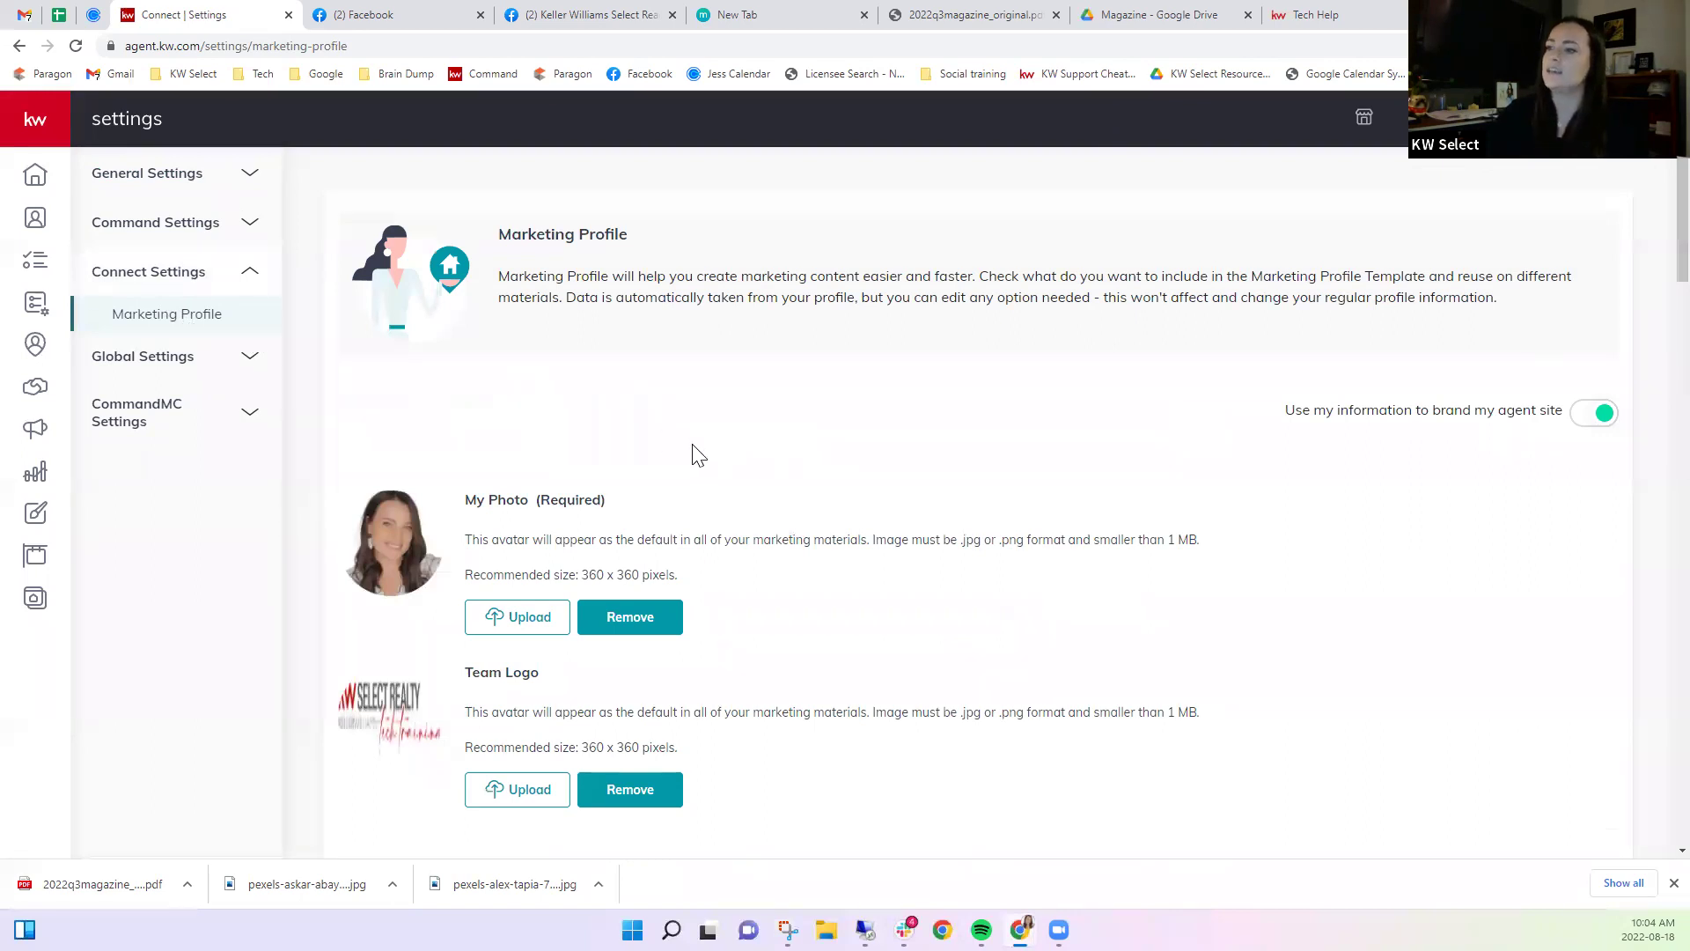
scroll(695, 458, down, 1)
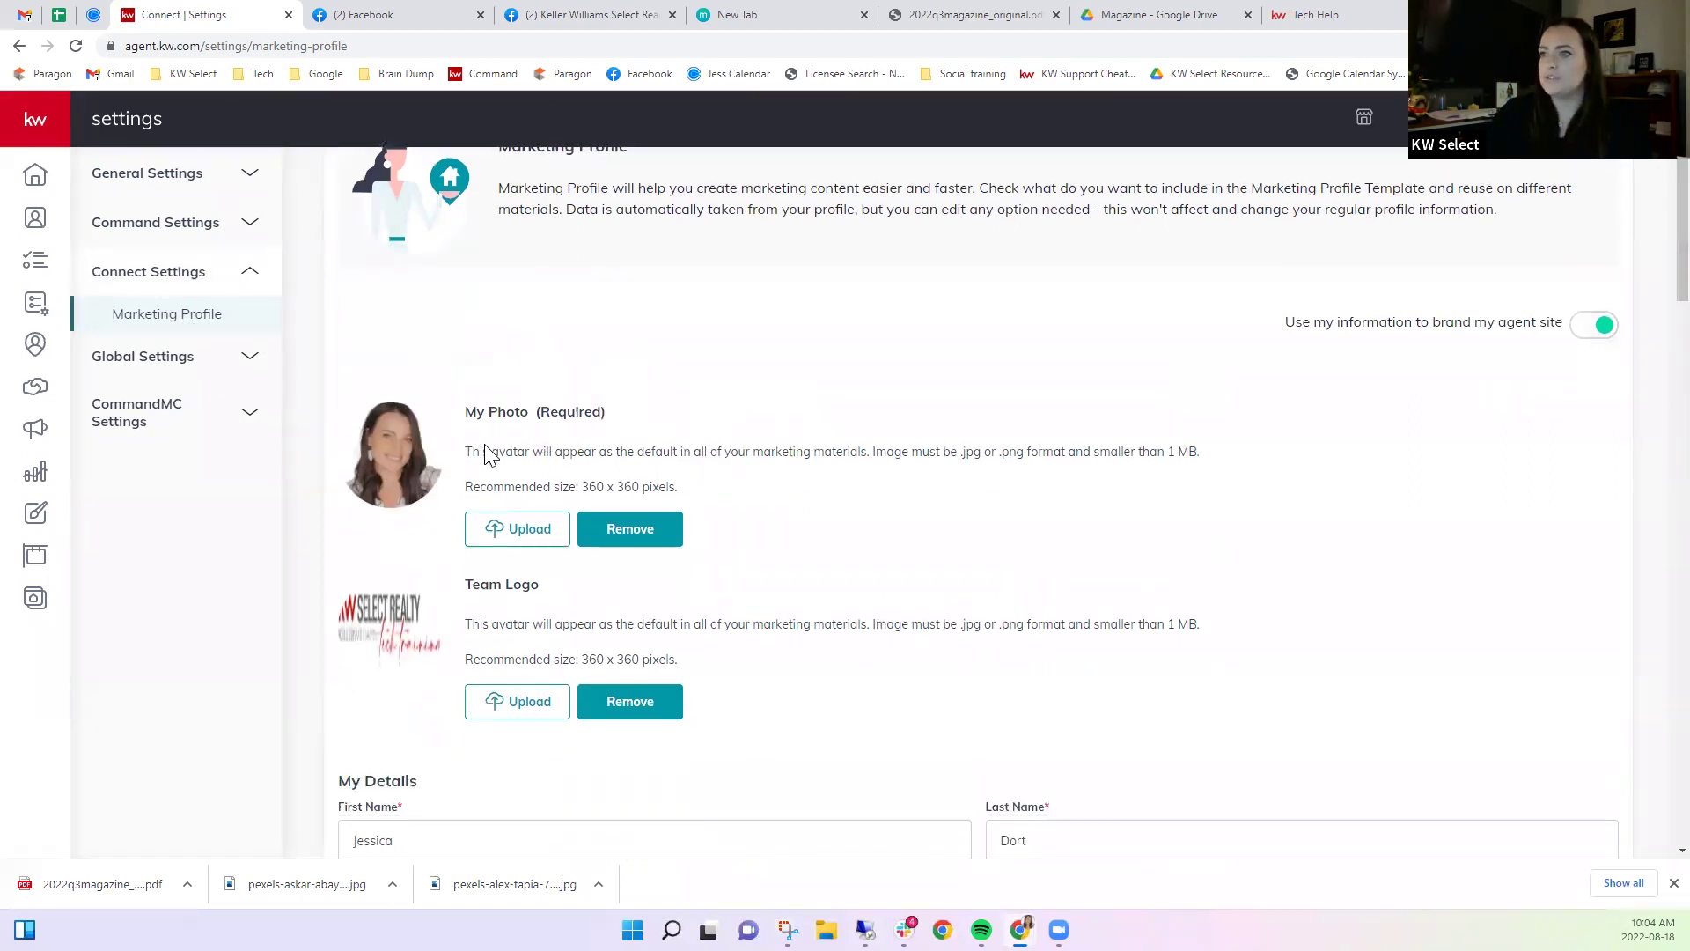
scroll(647, 444, down, 2)
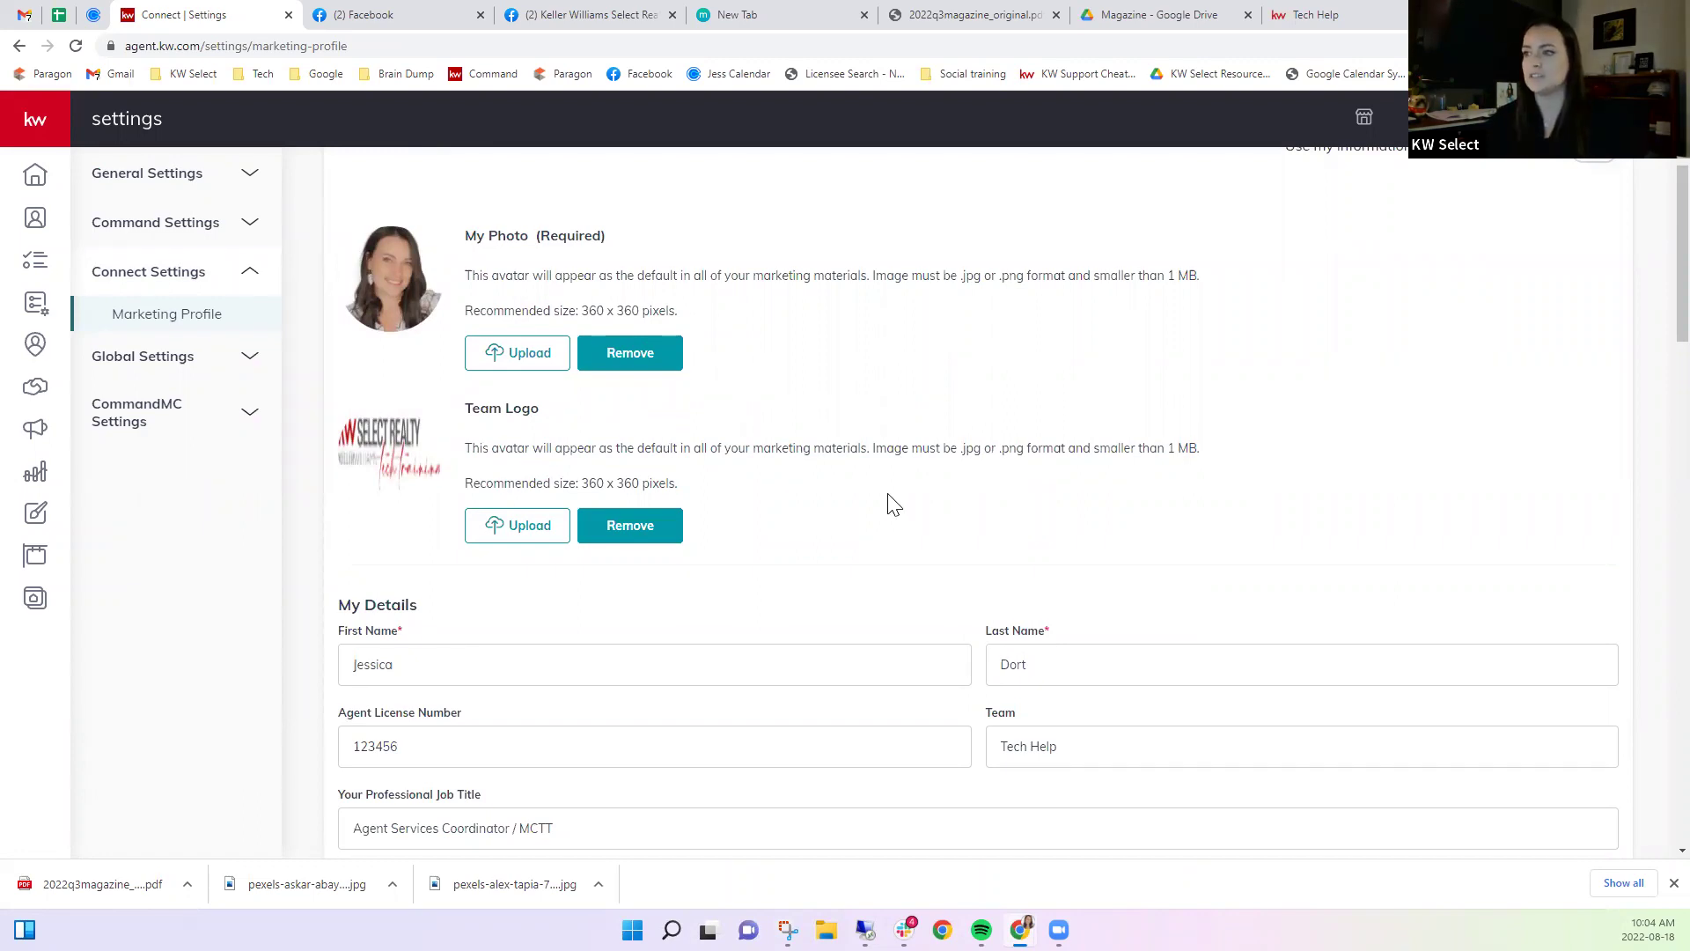
scroll(891, 504, down, 1)
scroll(889, 498, down, 3)
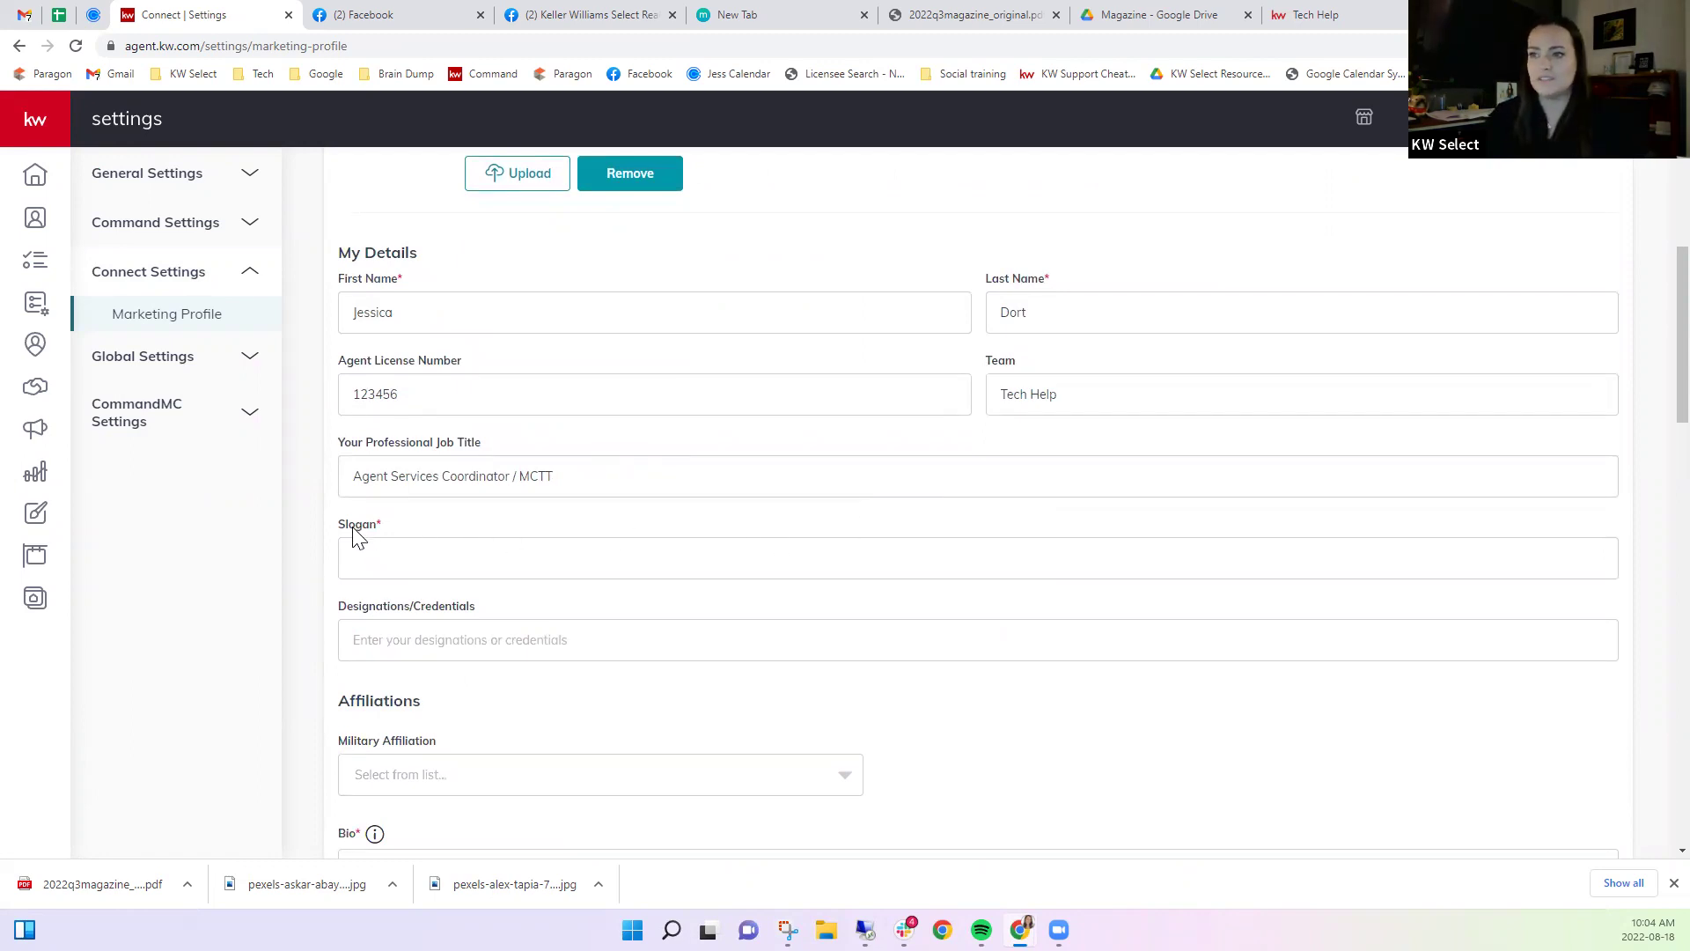
Click into the Slogan field and review the contact, brokerage and compliance fields below.
click(383, 558)
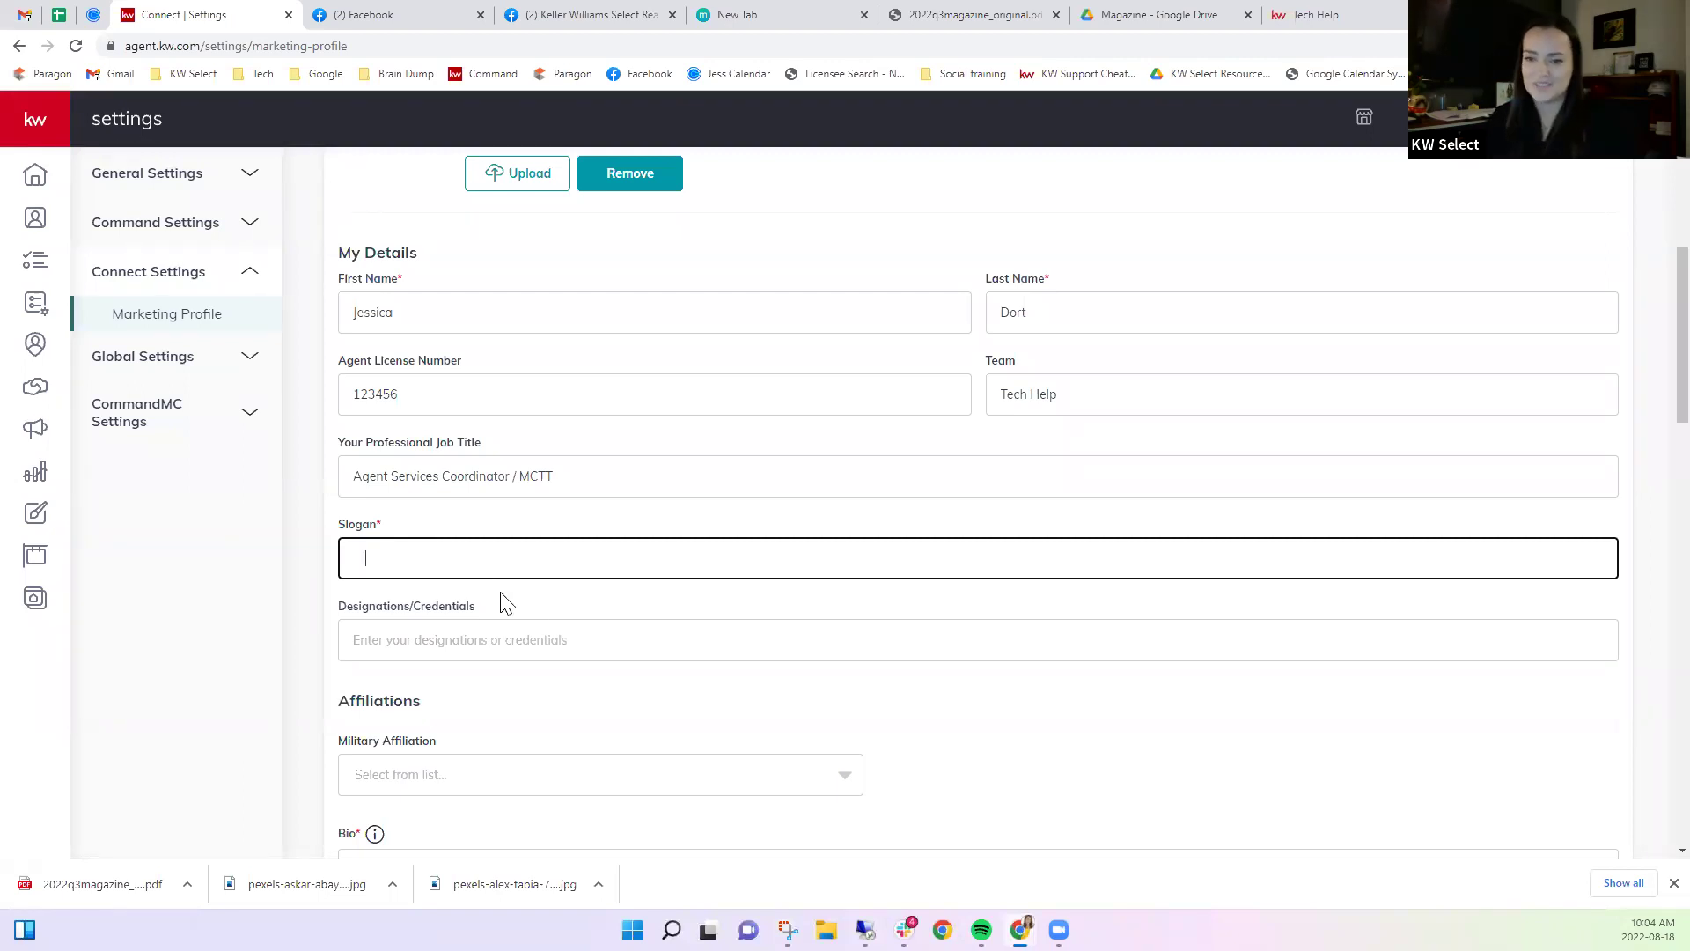
scroll(558, 647, down, 2)
scroll(528, 528, down, 2)
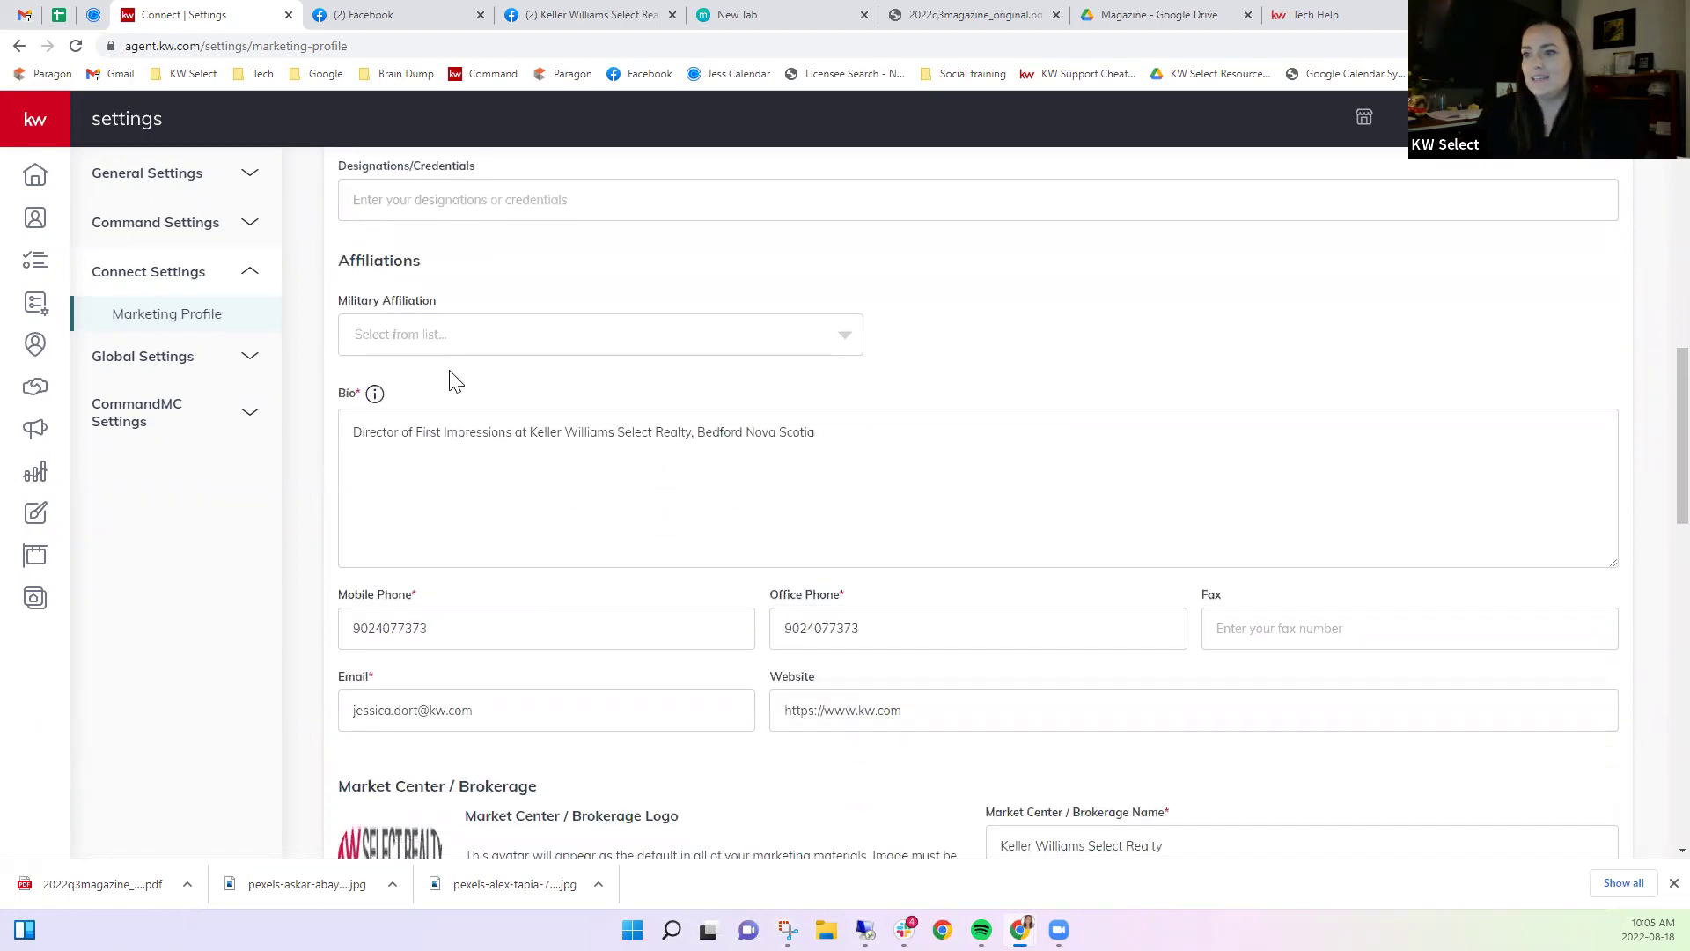
scroll(555, 458, down, 3)
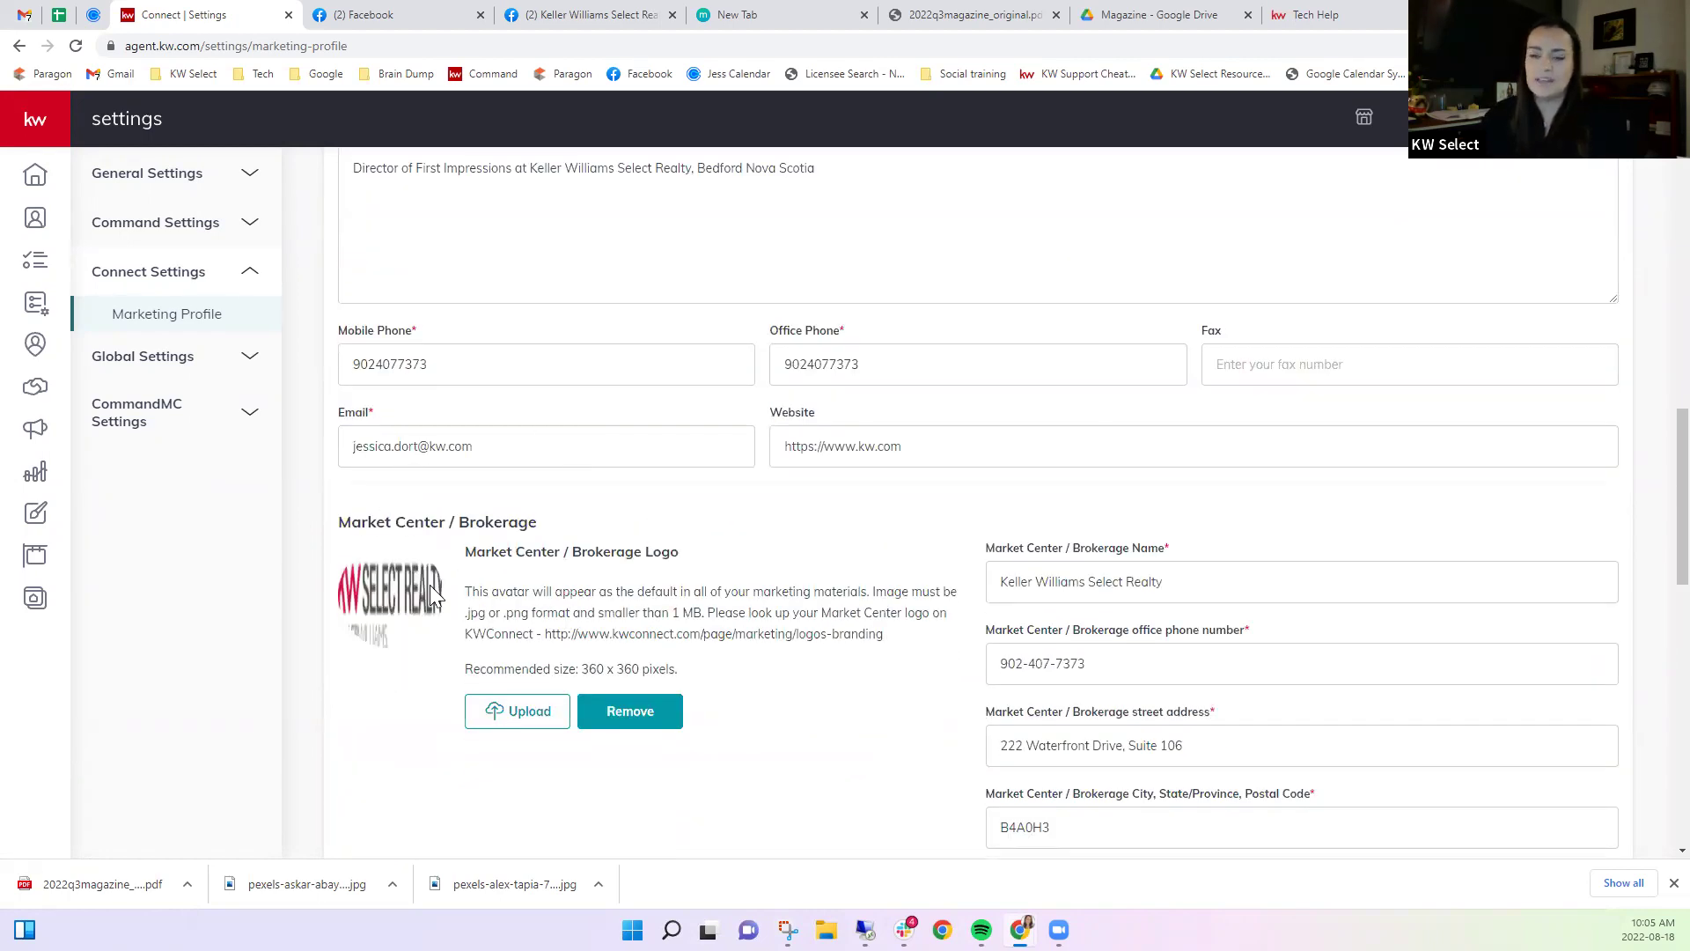
scroll(436, 591, down, 2)
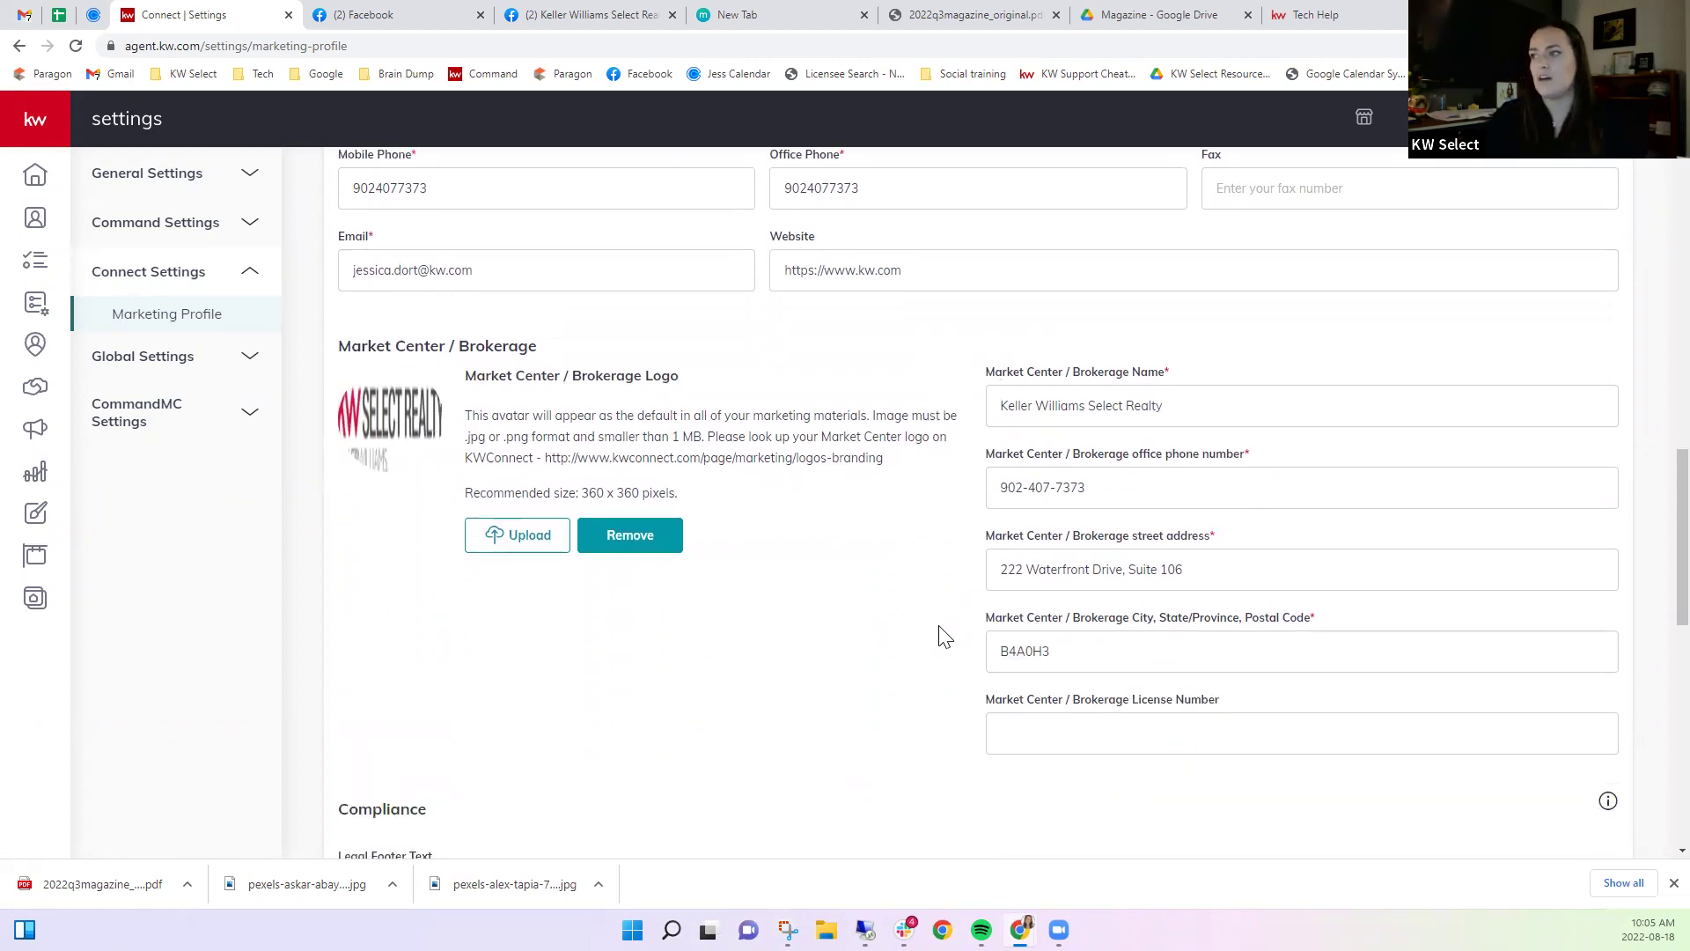
scroll(939, 633, down, 1)
scroll(944, 636, down, 5)
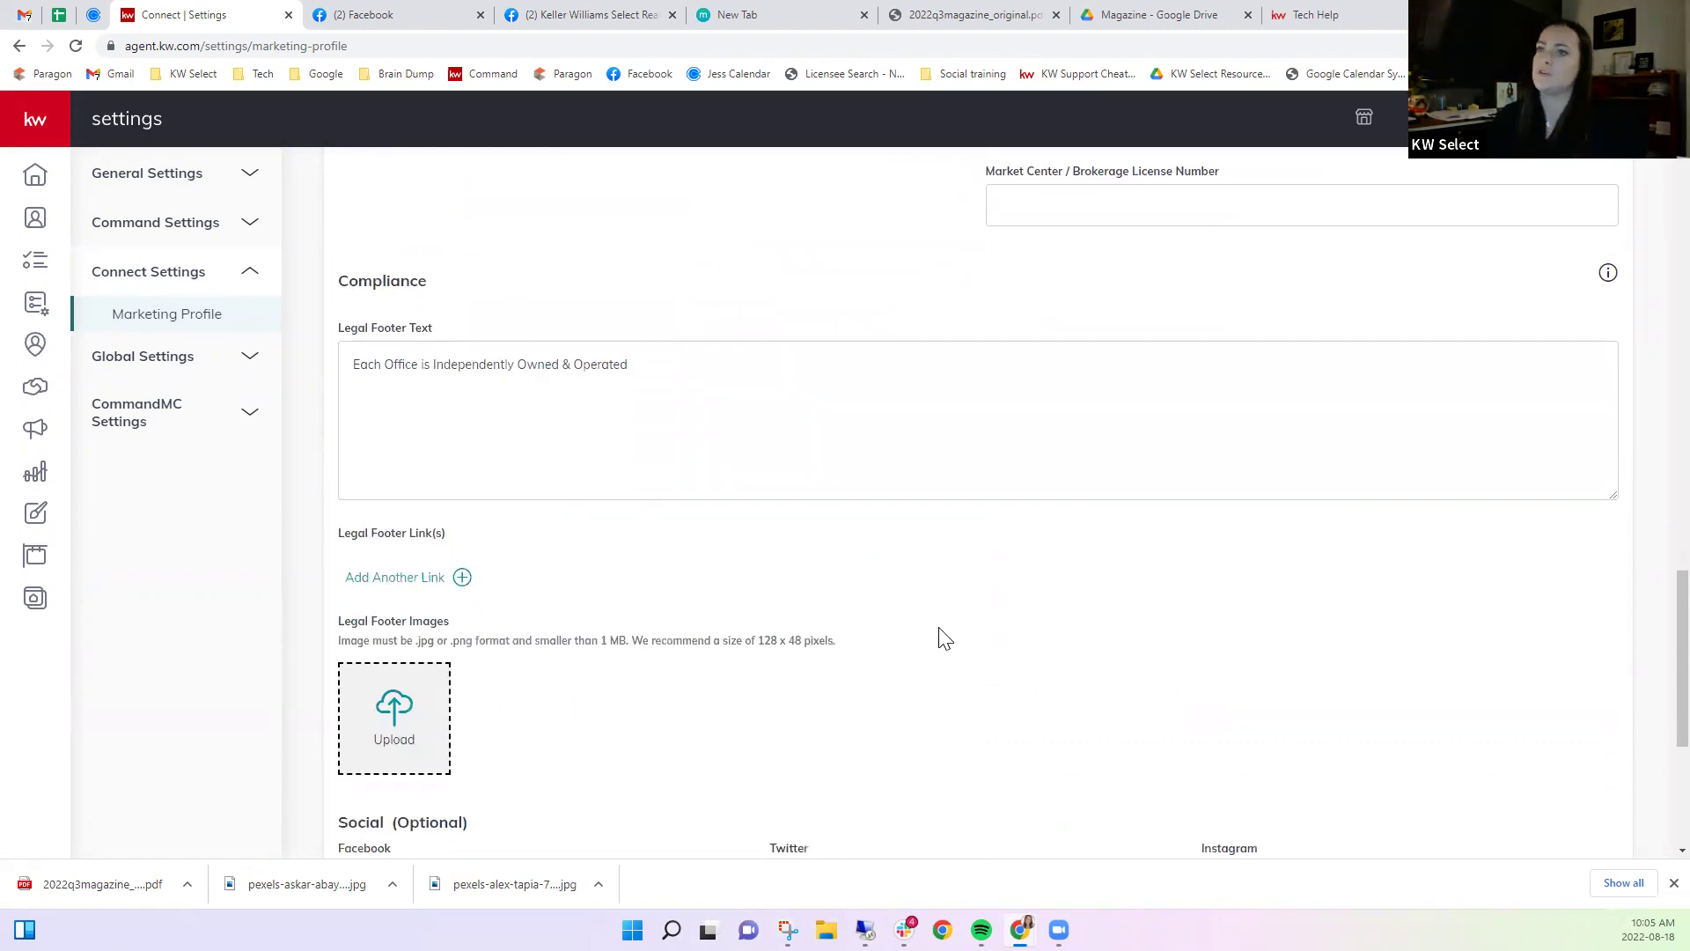
scroll(944, 636, up, 2)
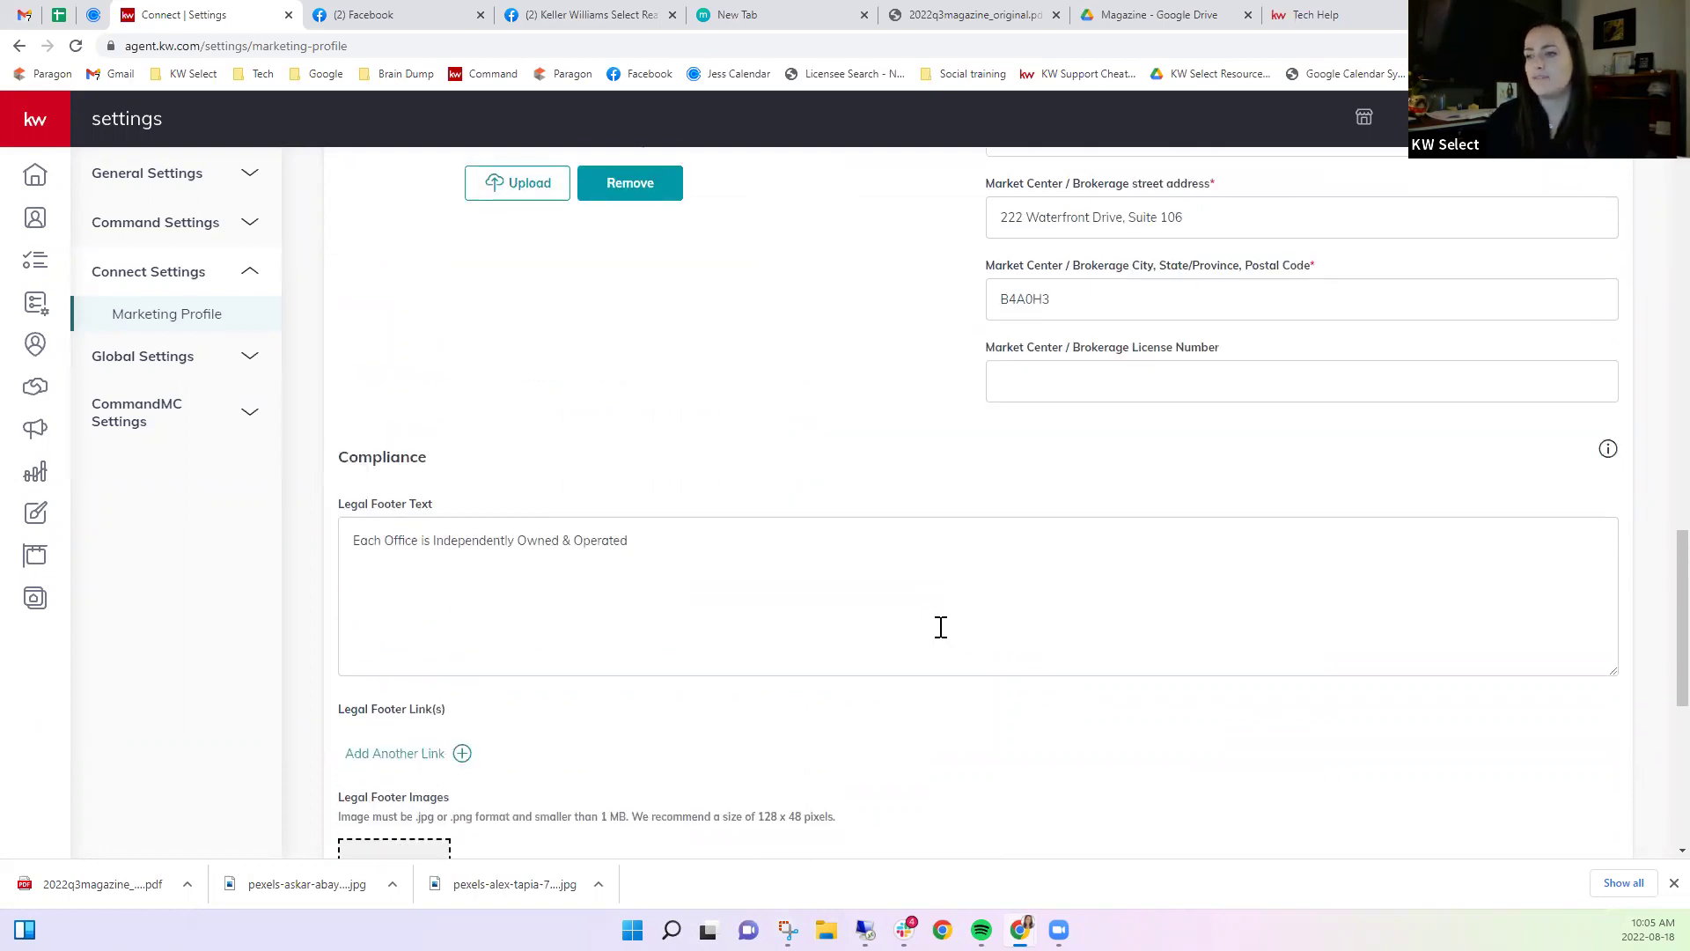
scroll(940, 627, up, 2)
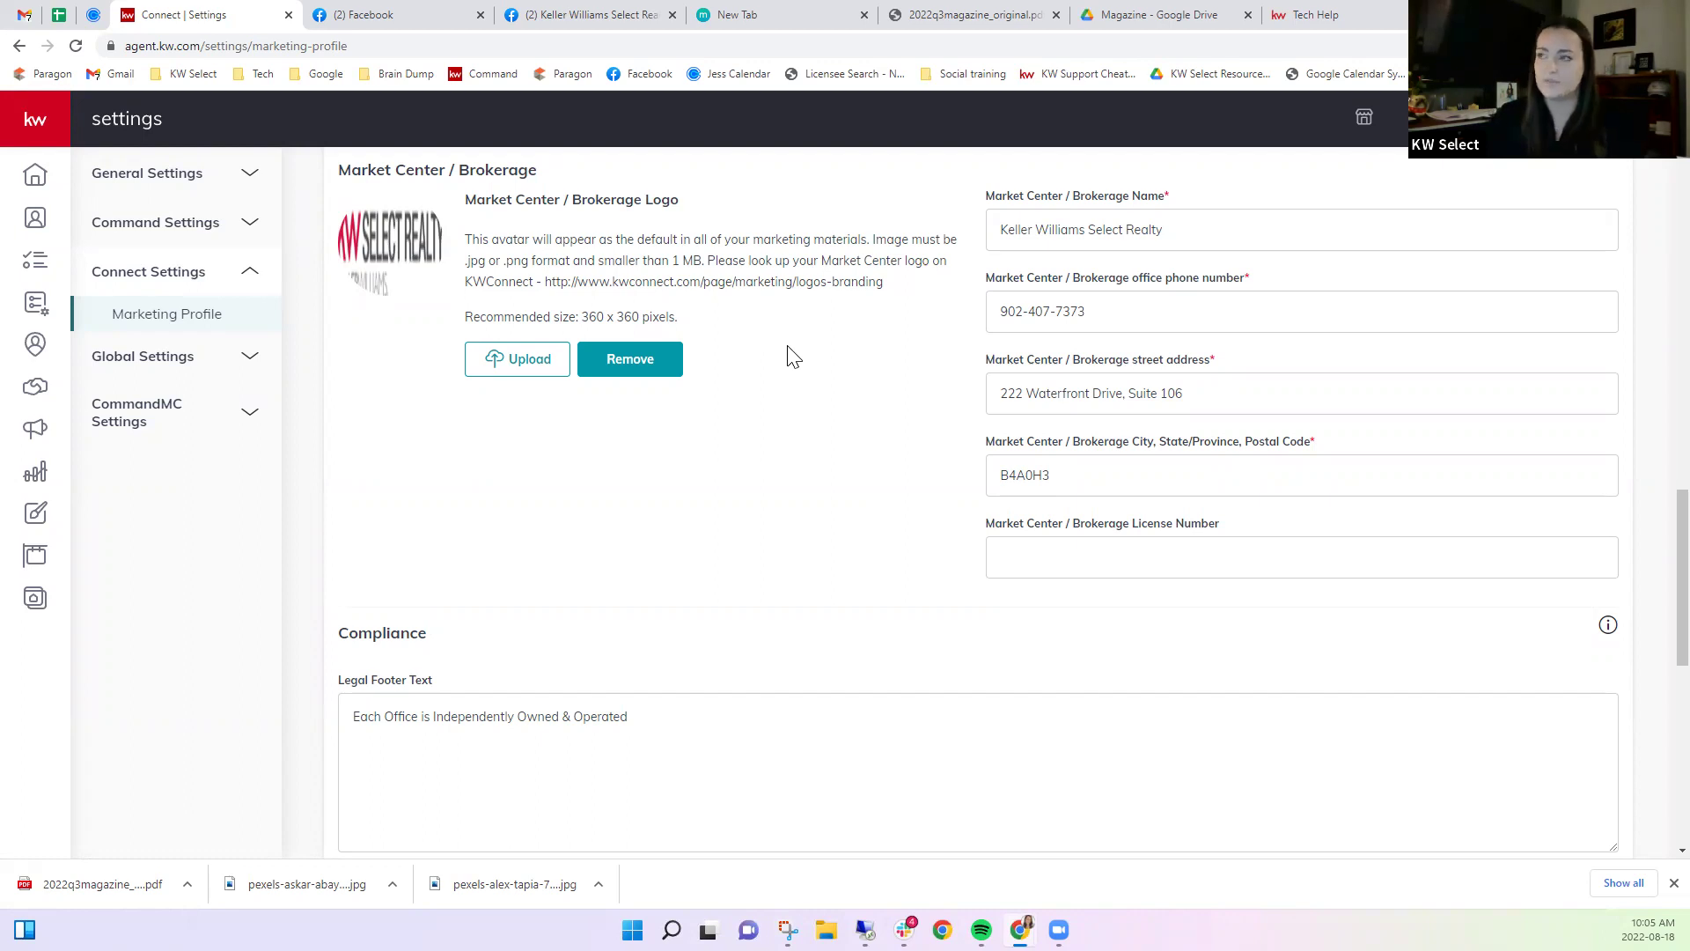
Enter 873 as the Market Center License Number.
scroll(793, 356, up, 12)
scroll(786, 416, up, 2)
scroll(786, 416, down, 10)
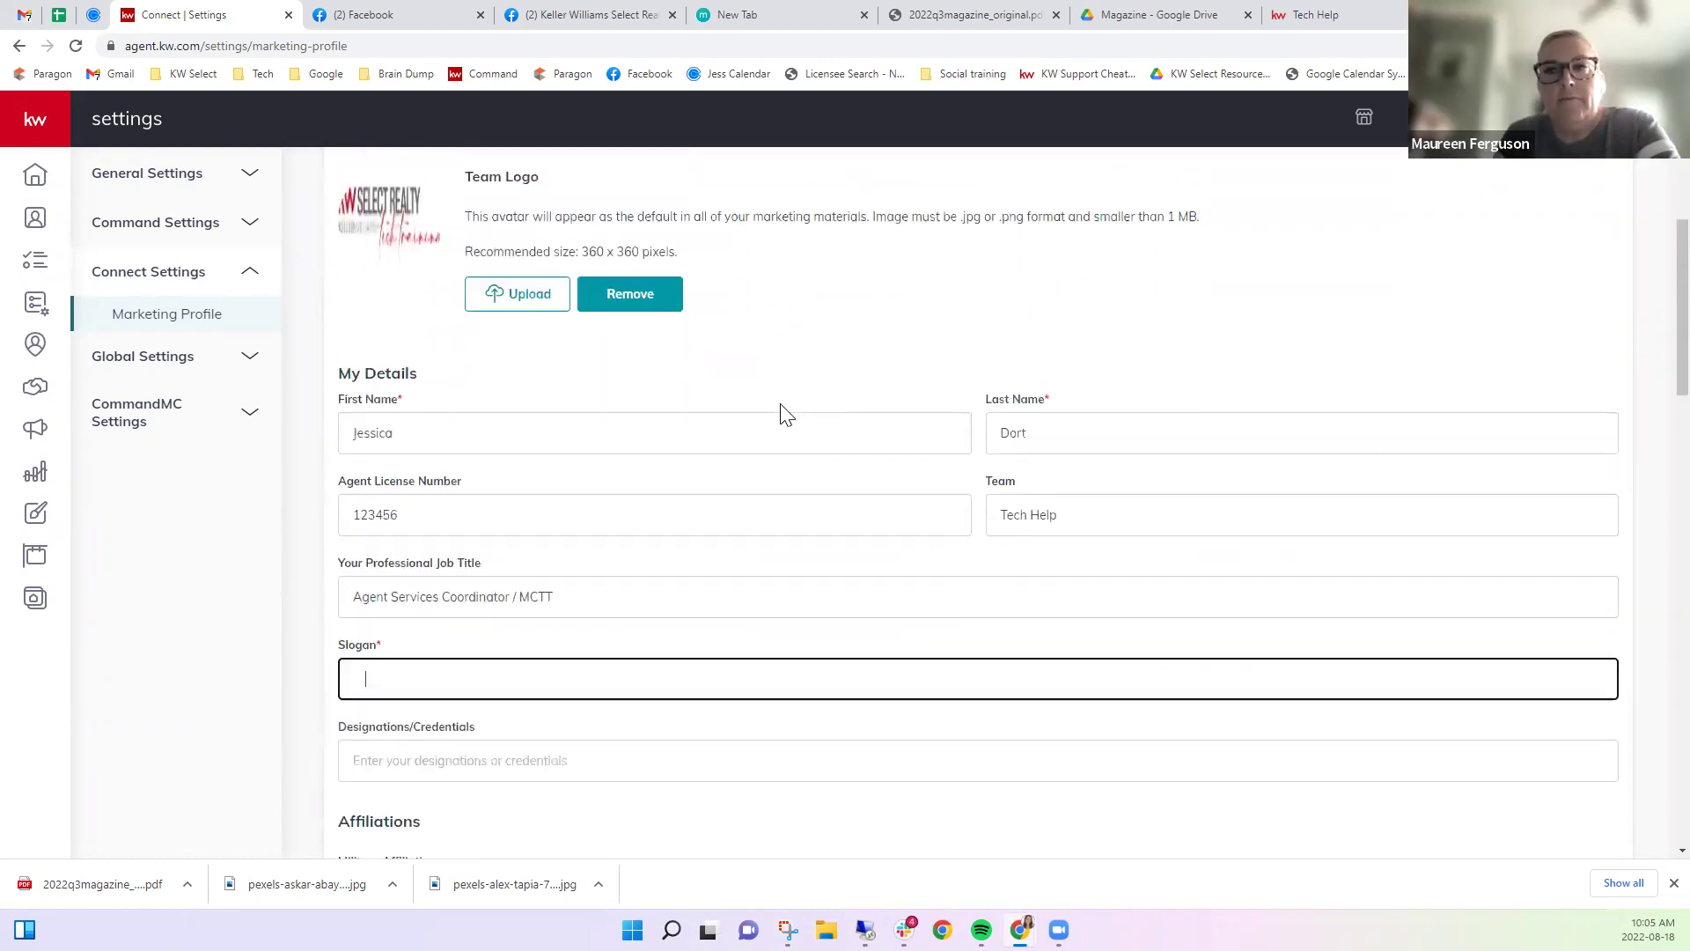
scroll(786, 415, up, 2)
scroll(786, 415, down, 4)
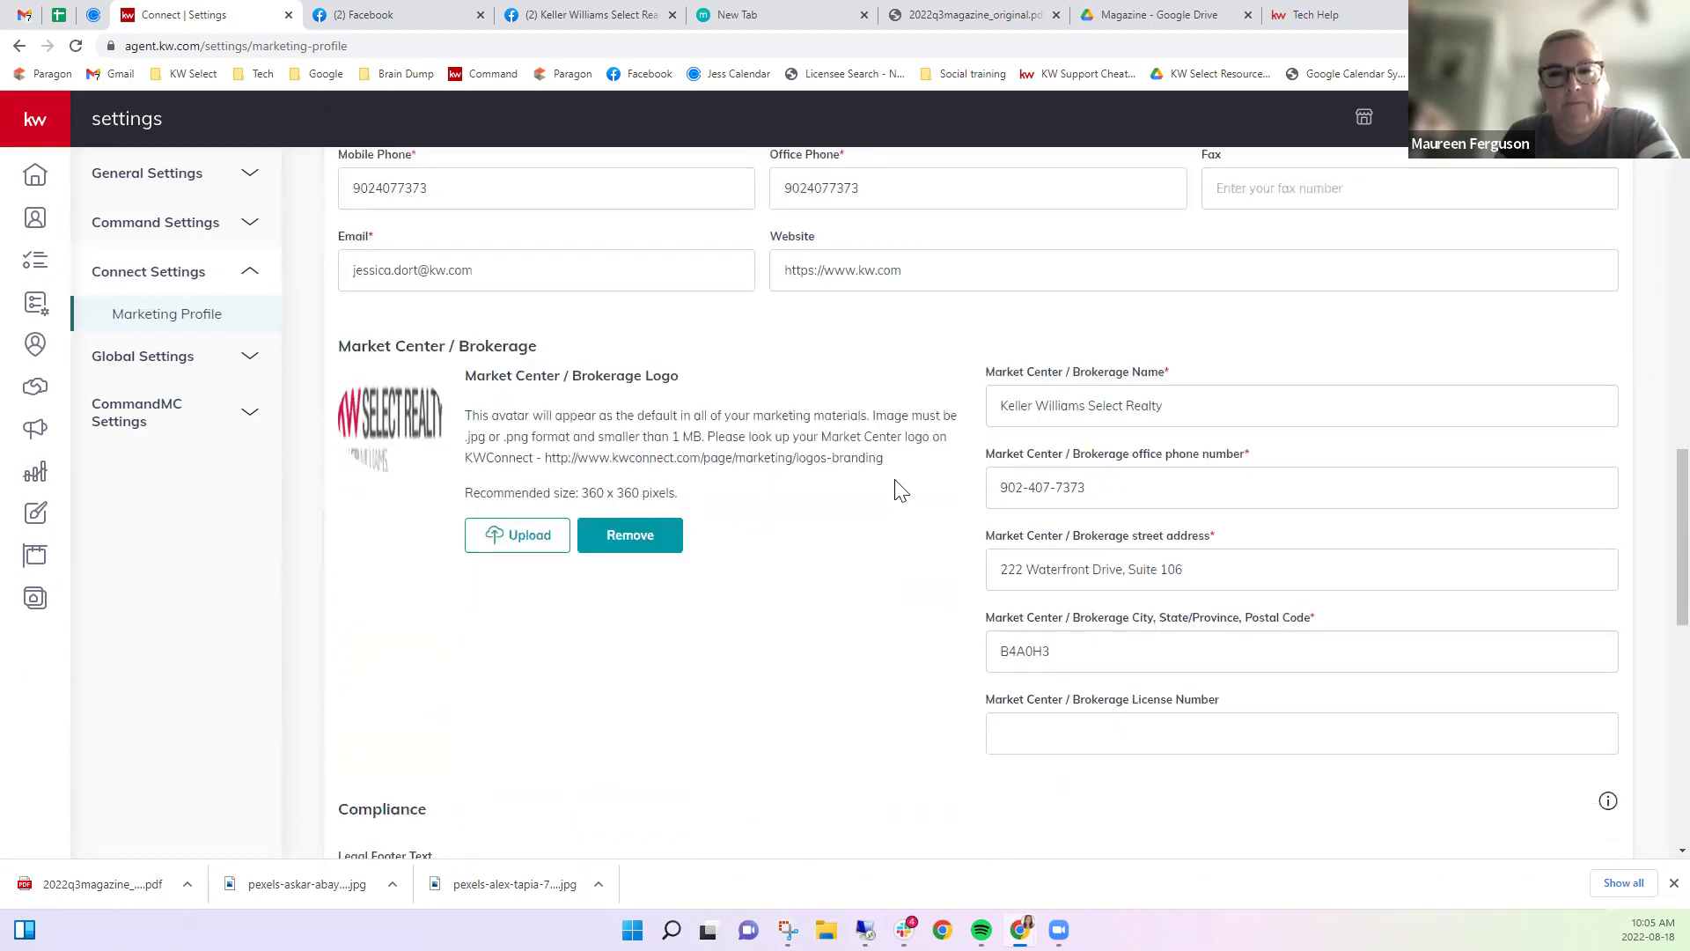
drag(989, 709, 1063, 709)
click(1079, 732)
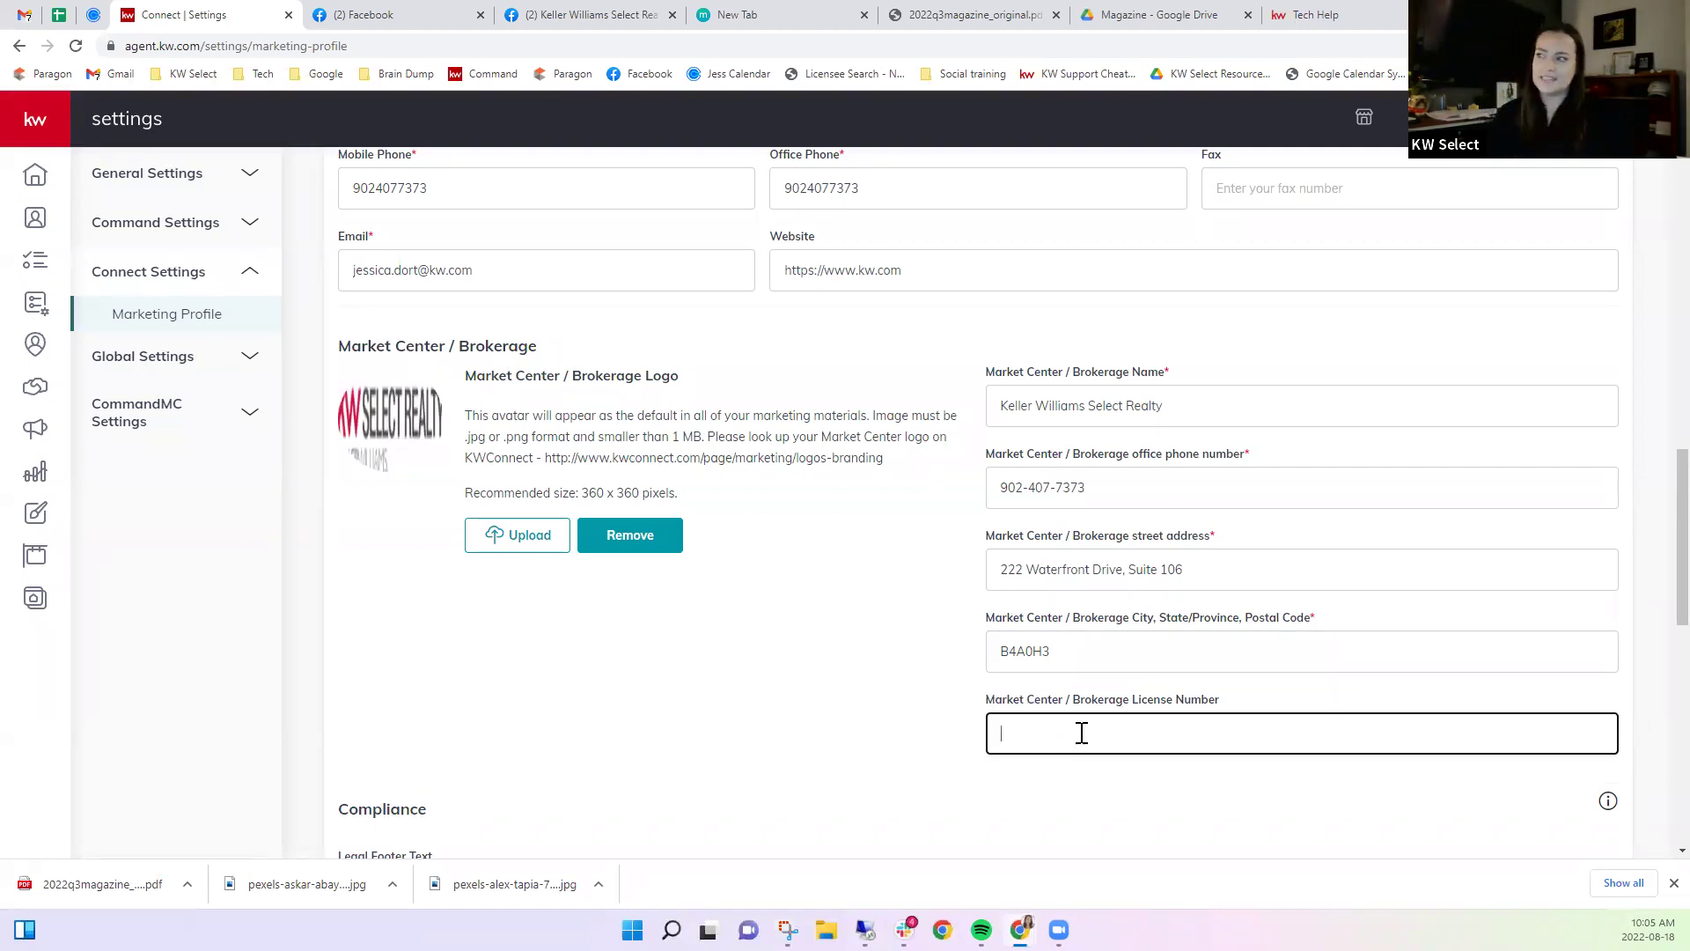
text(873)
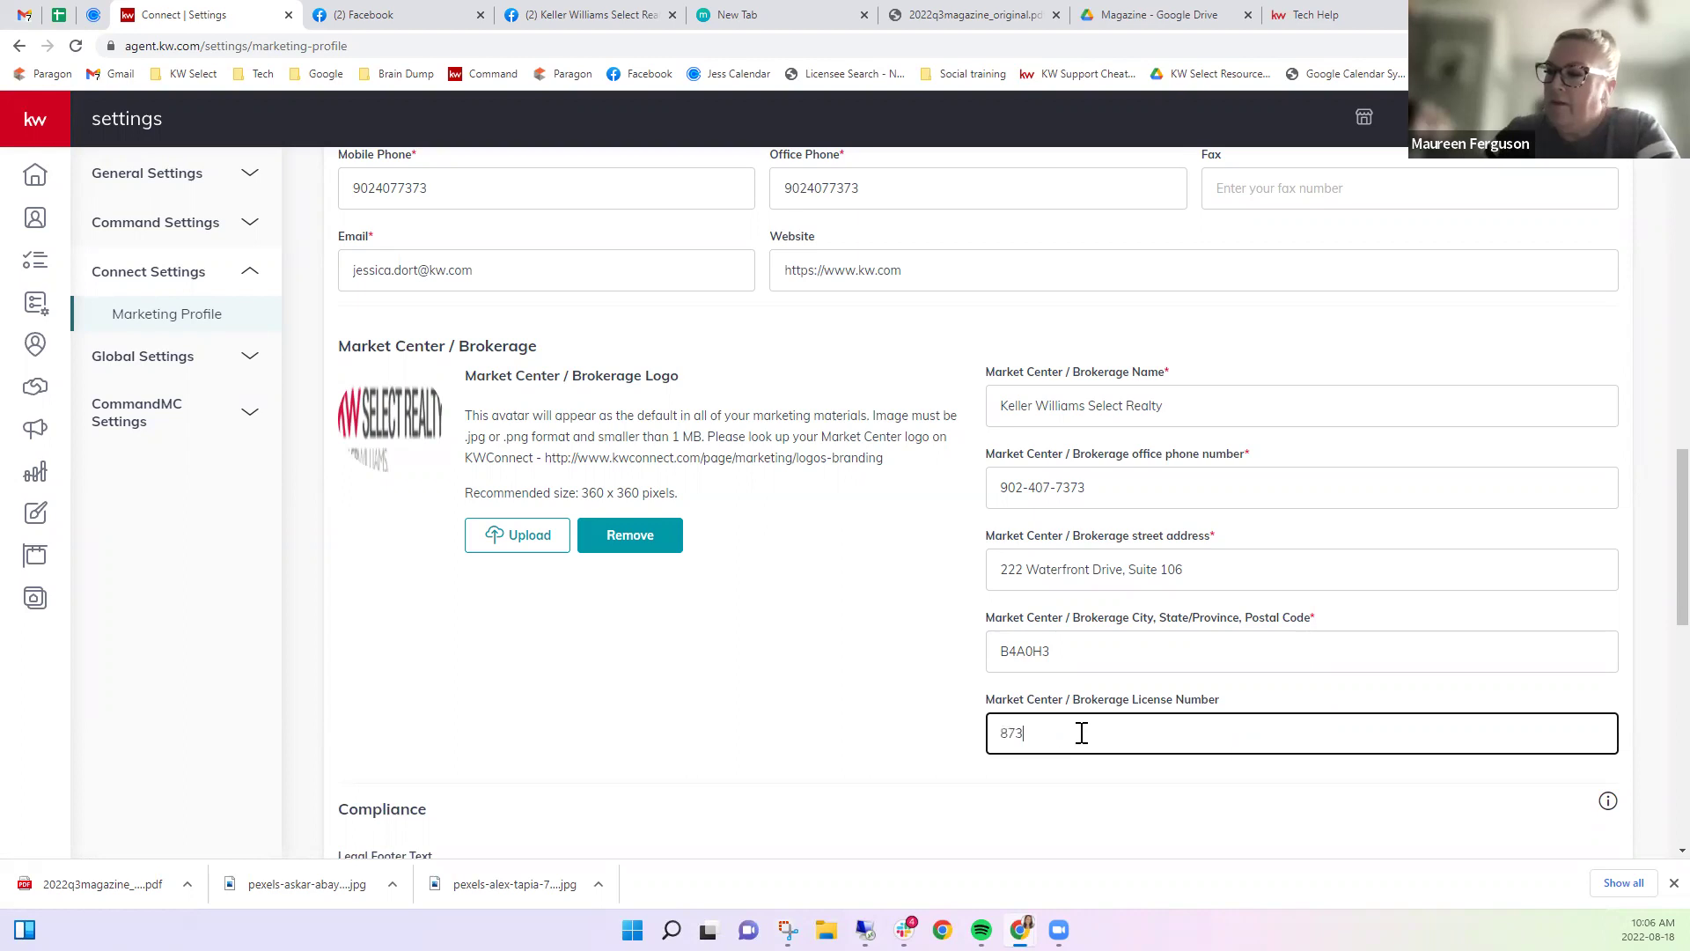
click(943, 725)
Save the marketing profile and dismiss the save confirmation.
scroll(946, 730, down, 4)
scroll(946, 730, down, 8)
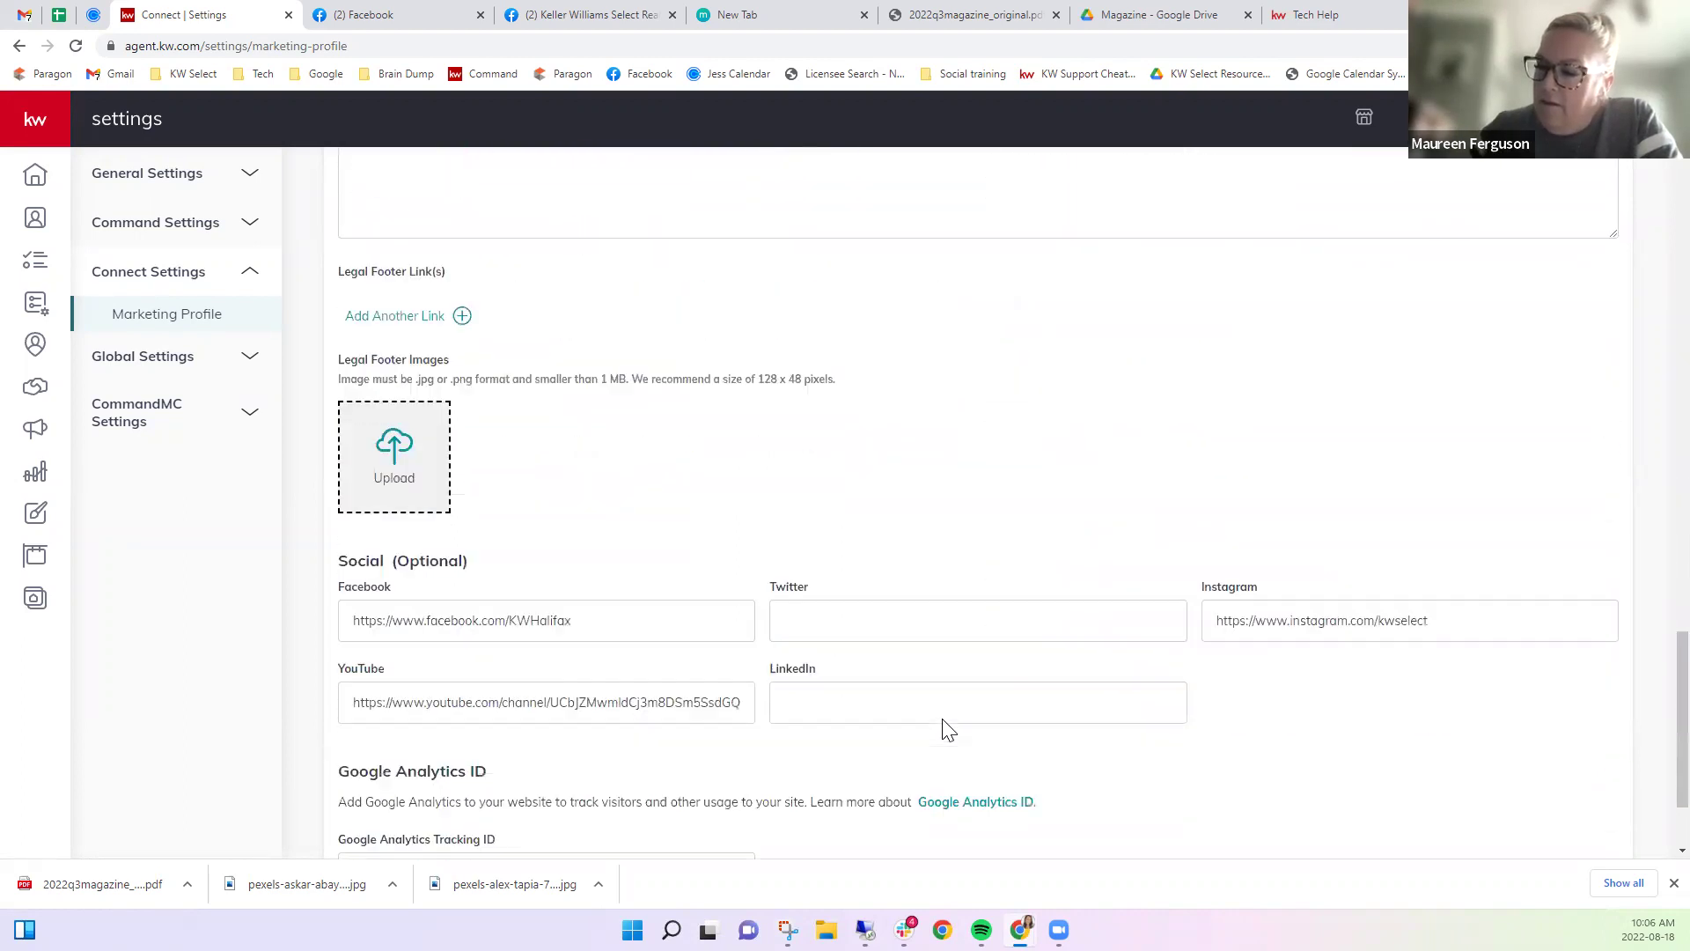
click(393, 782)
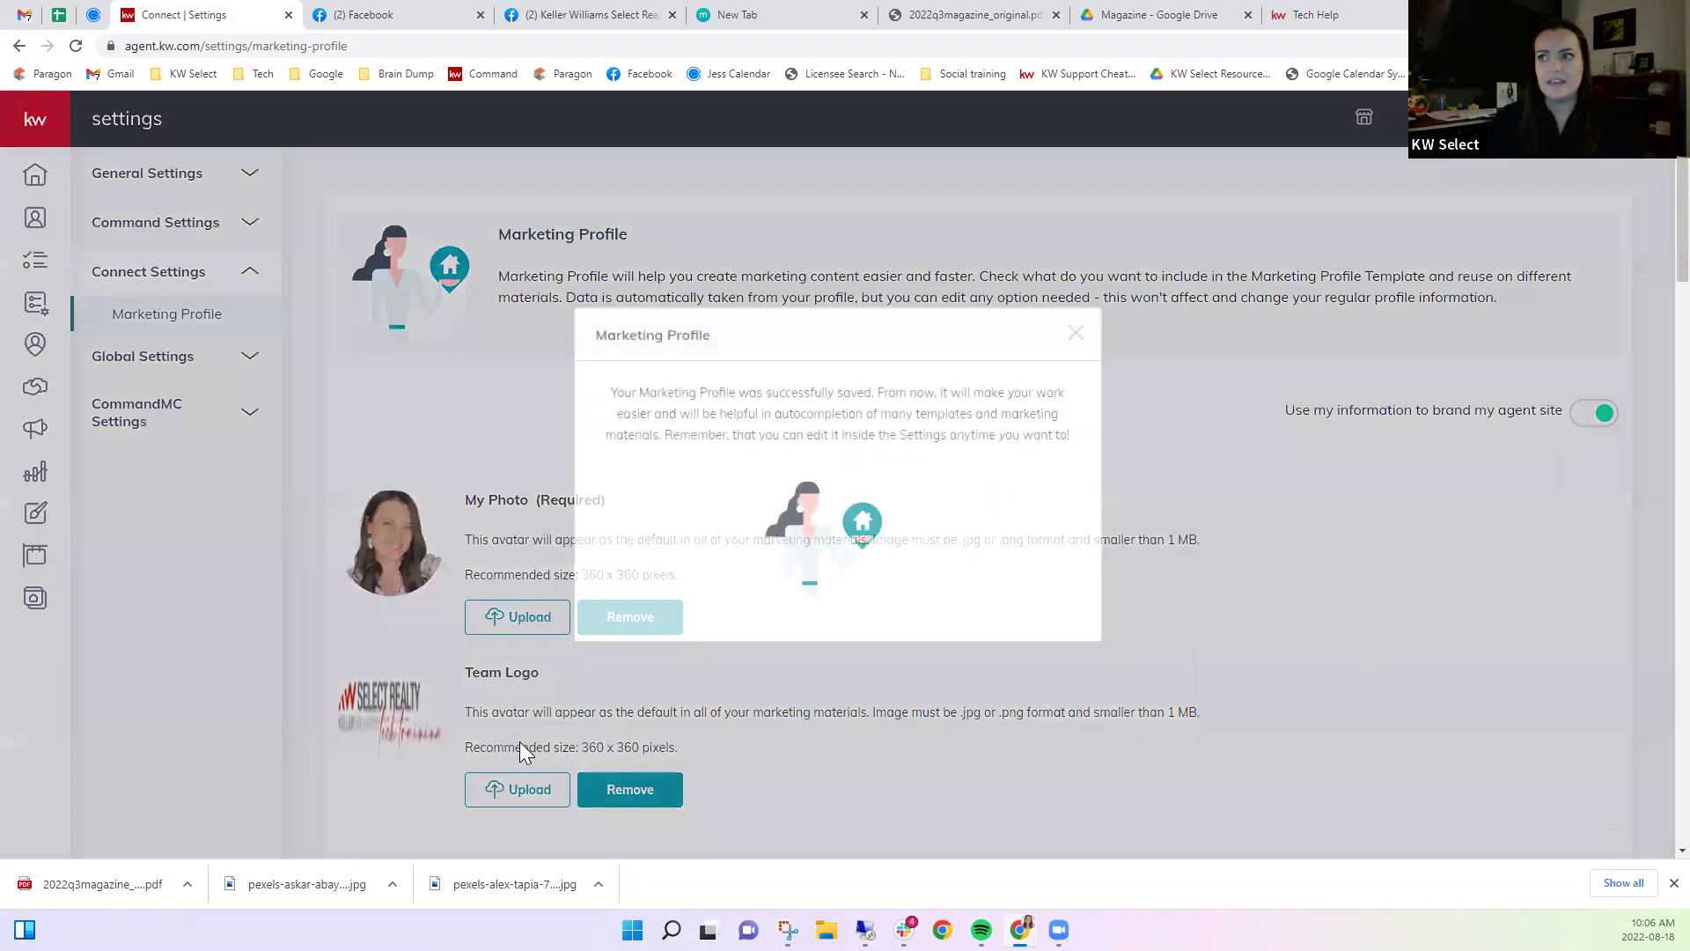
click(1074, 334)
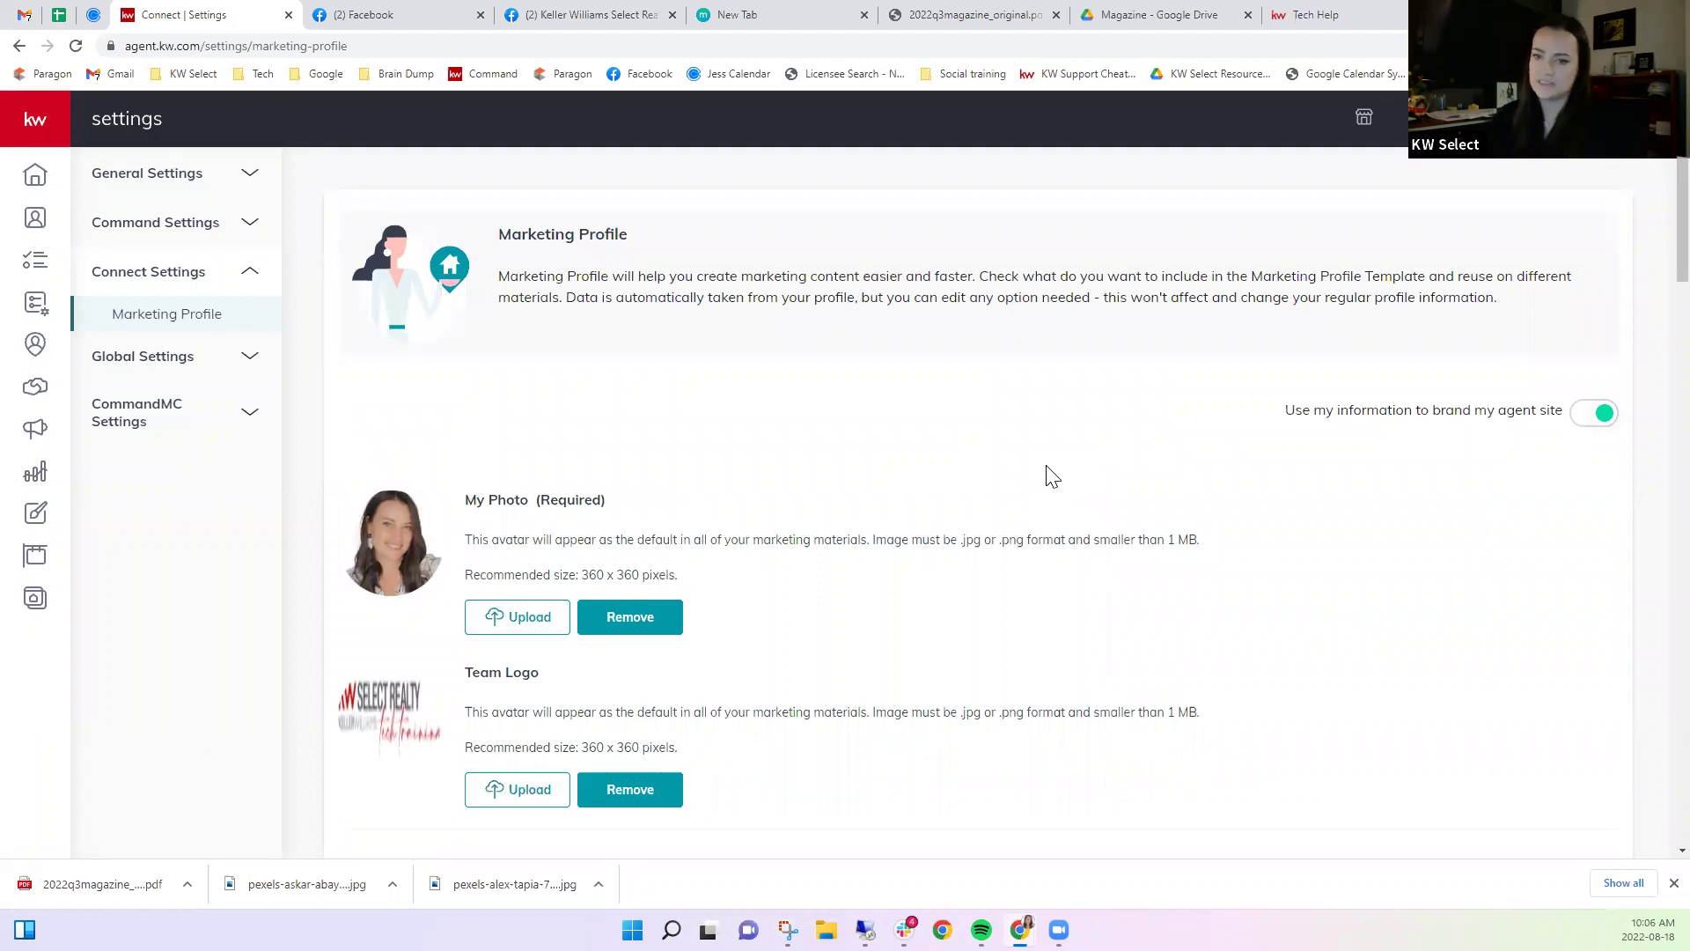
Expand the left navigation and go to the Designs area.
scroll(1043, 570, down, 6)
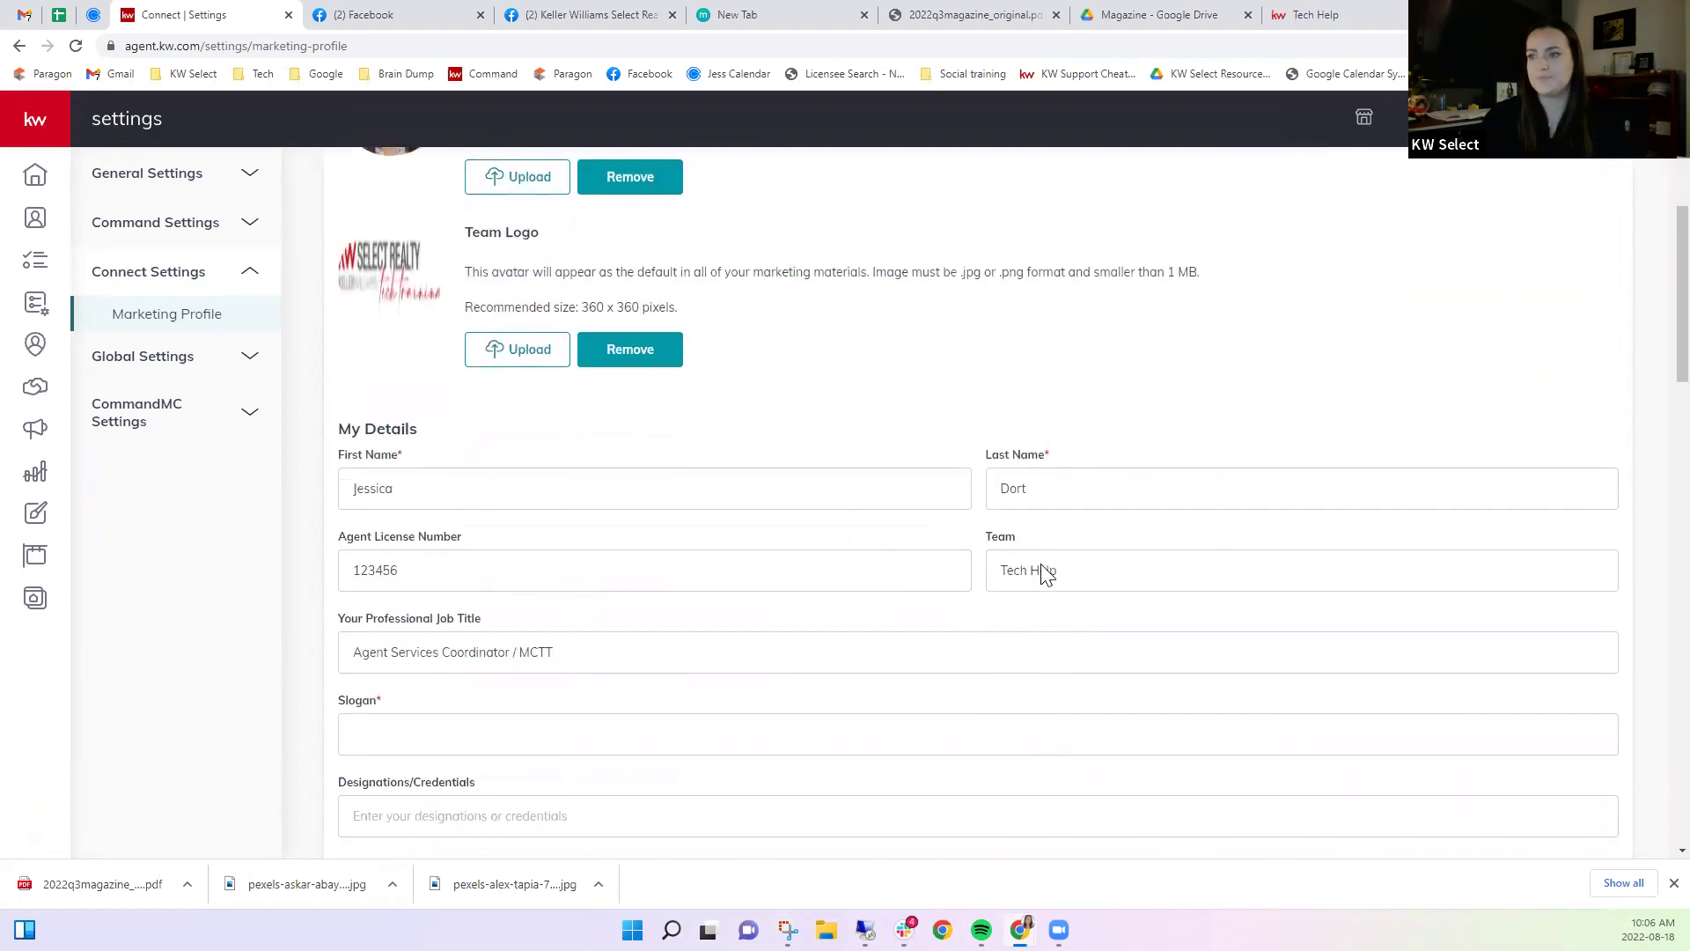
scroll(1045, 574, up, 5)
scroll(1046, 574, up, 1)
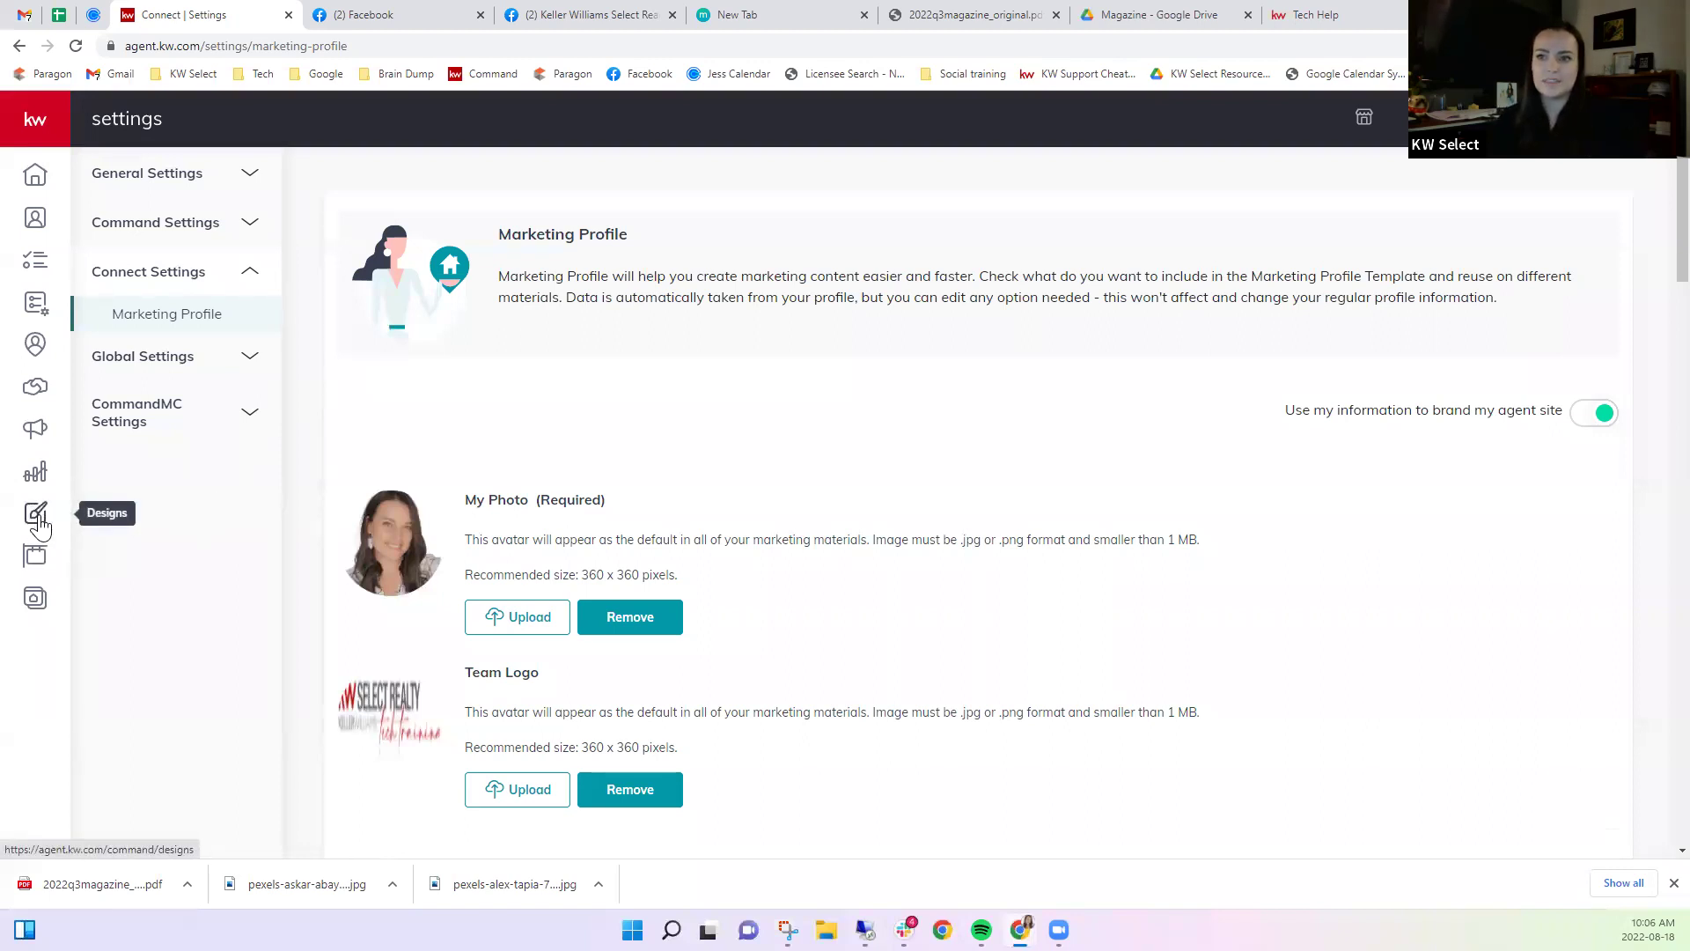
click(26, 126)
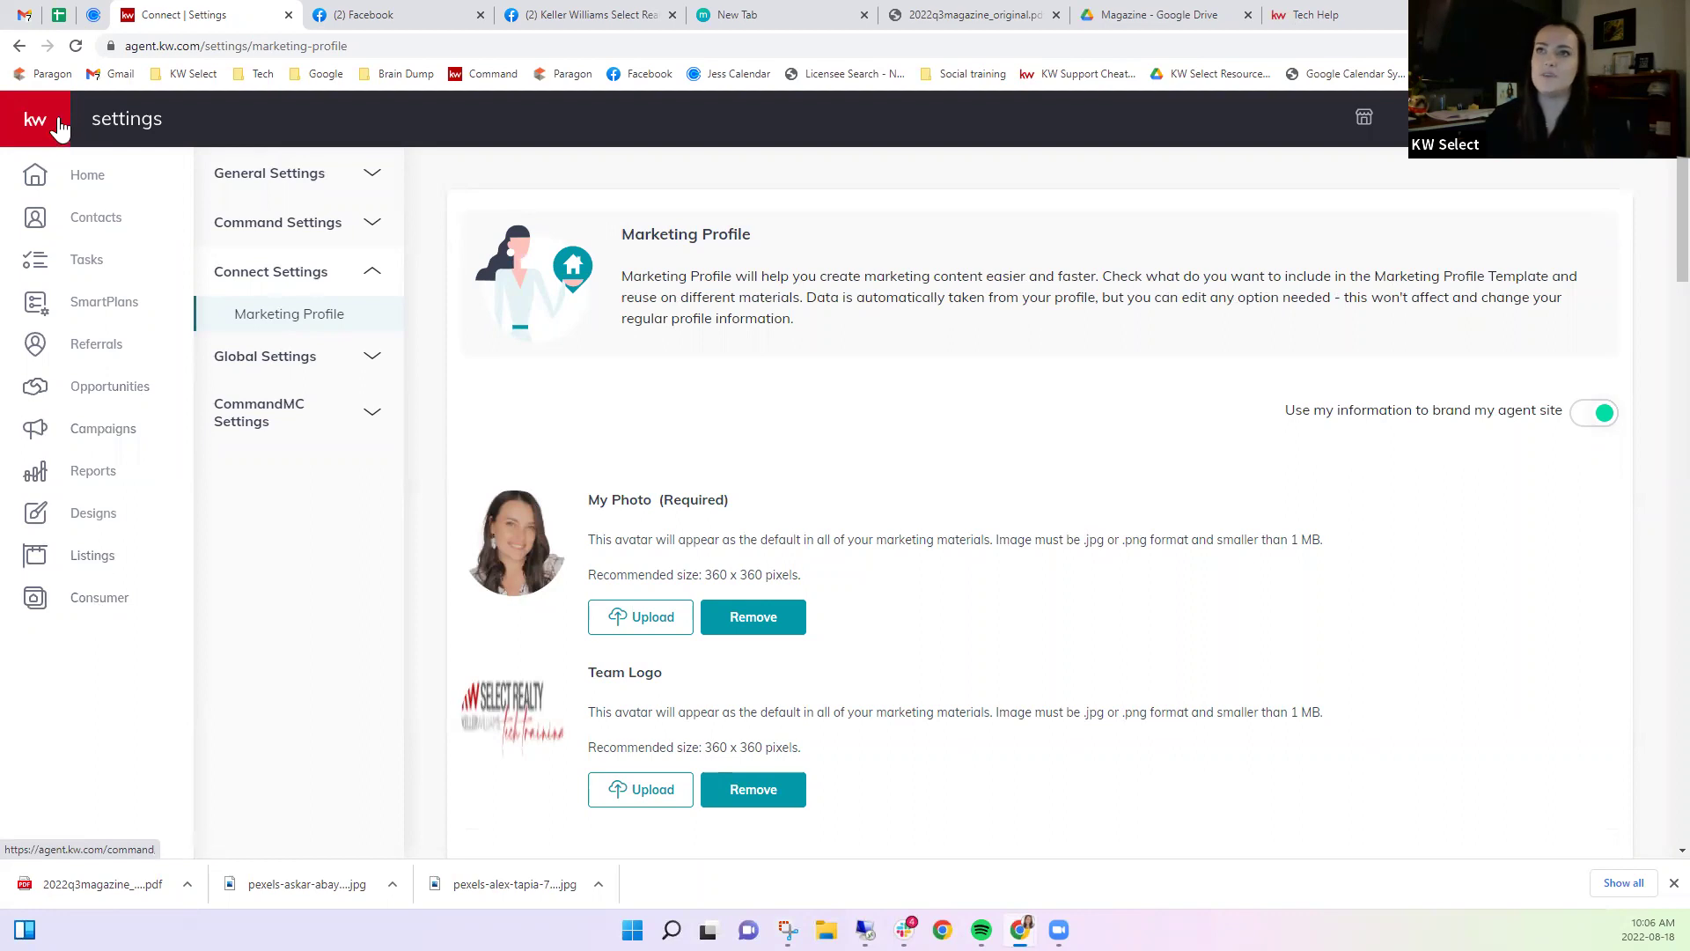
click(79, 516)
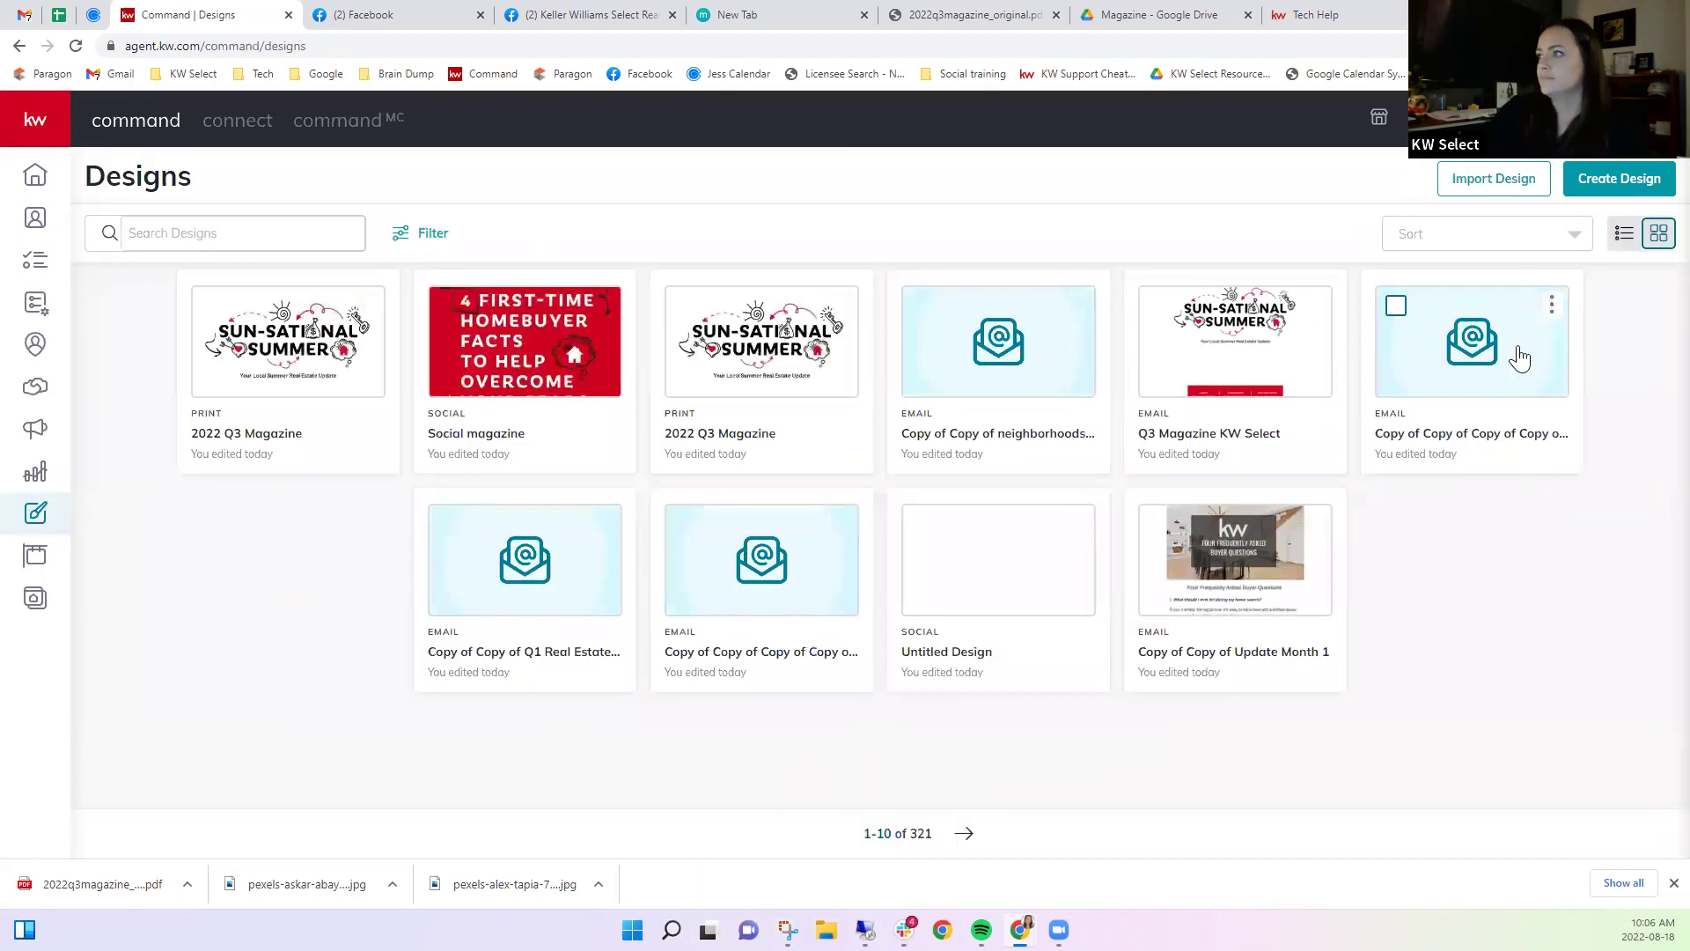
Create a new Print design and continue to the print template library.
click(1625, 180)
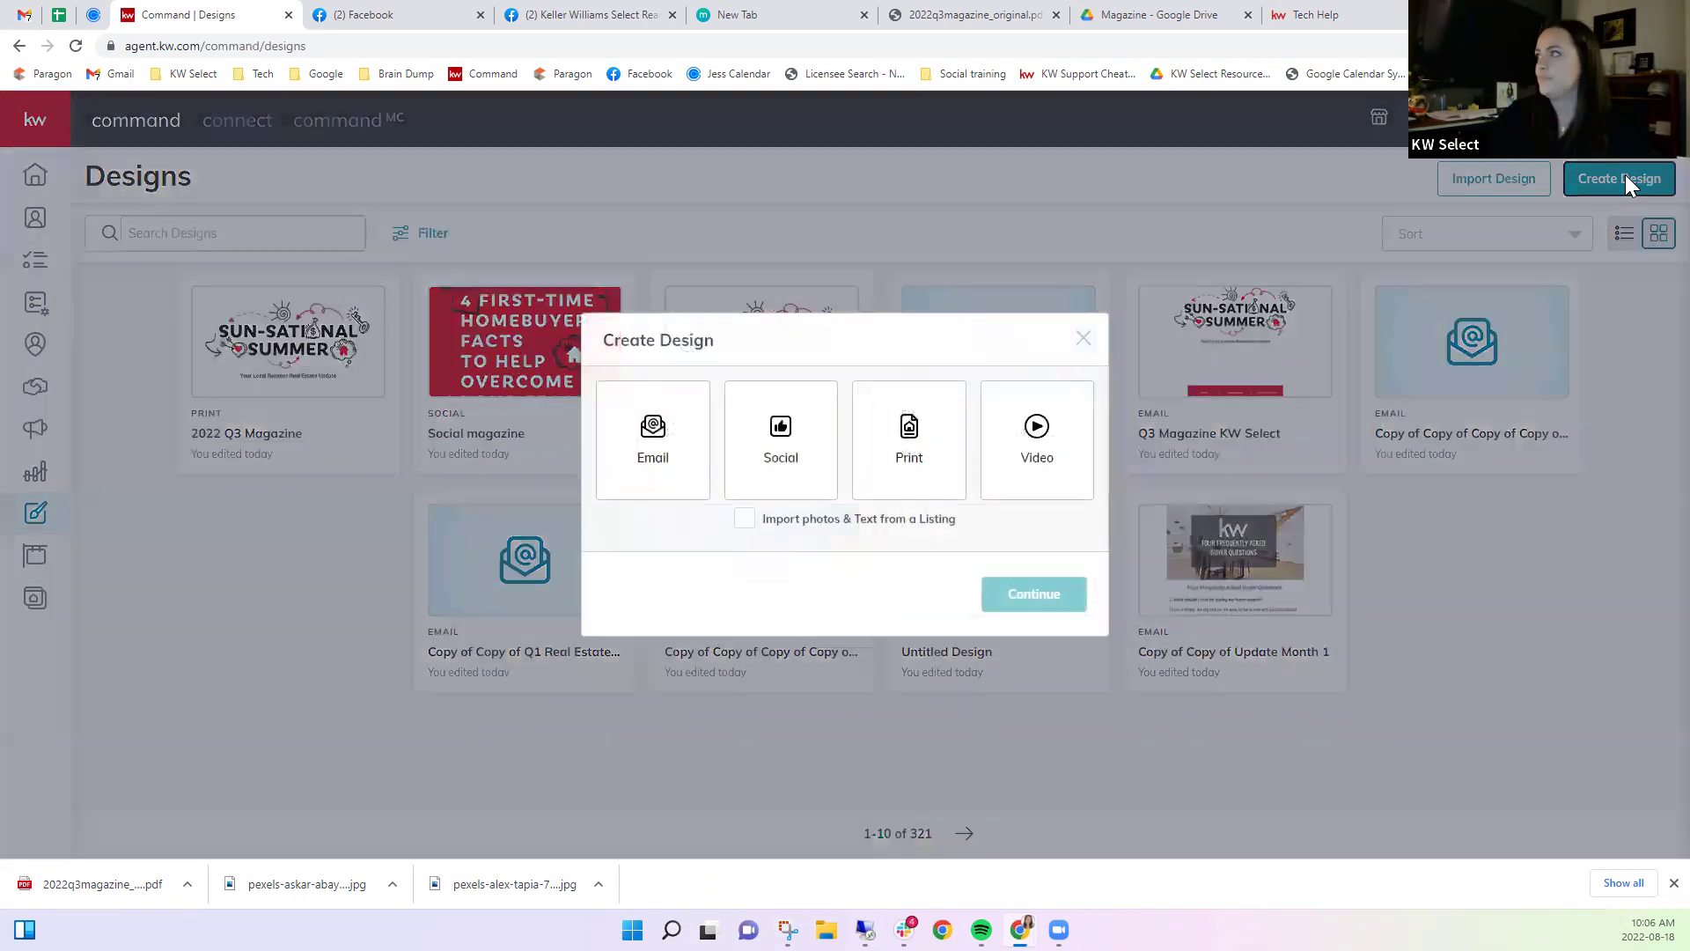
click(928, 462)
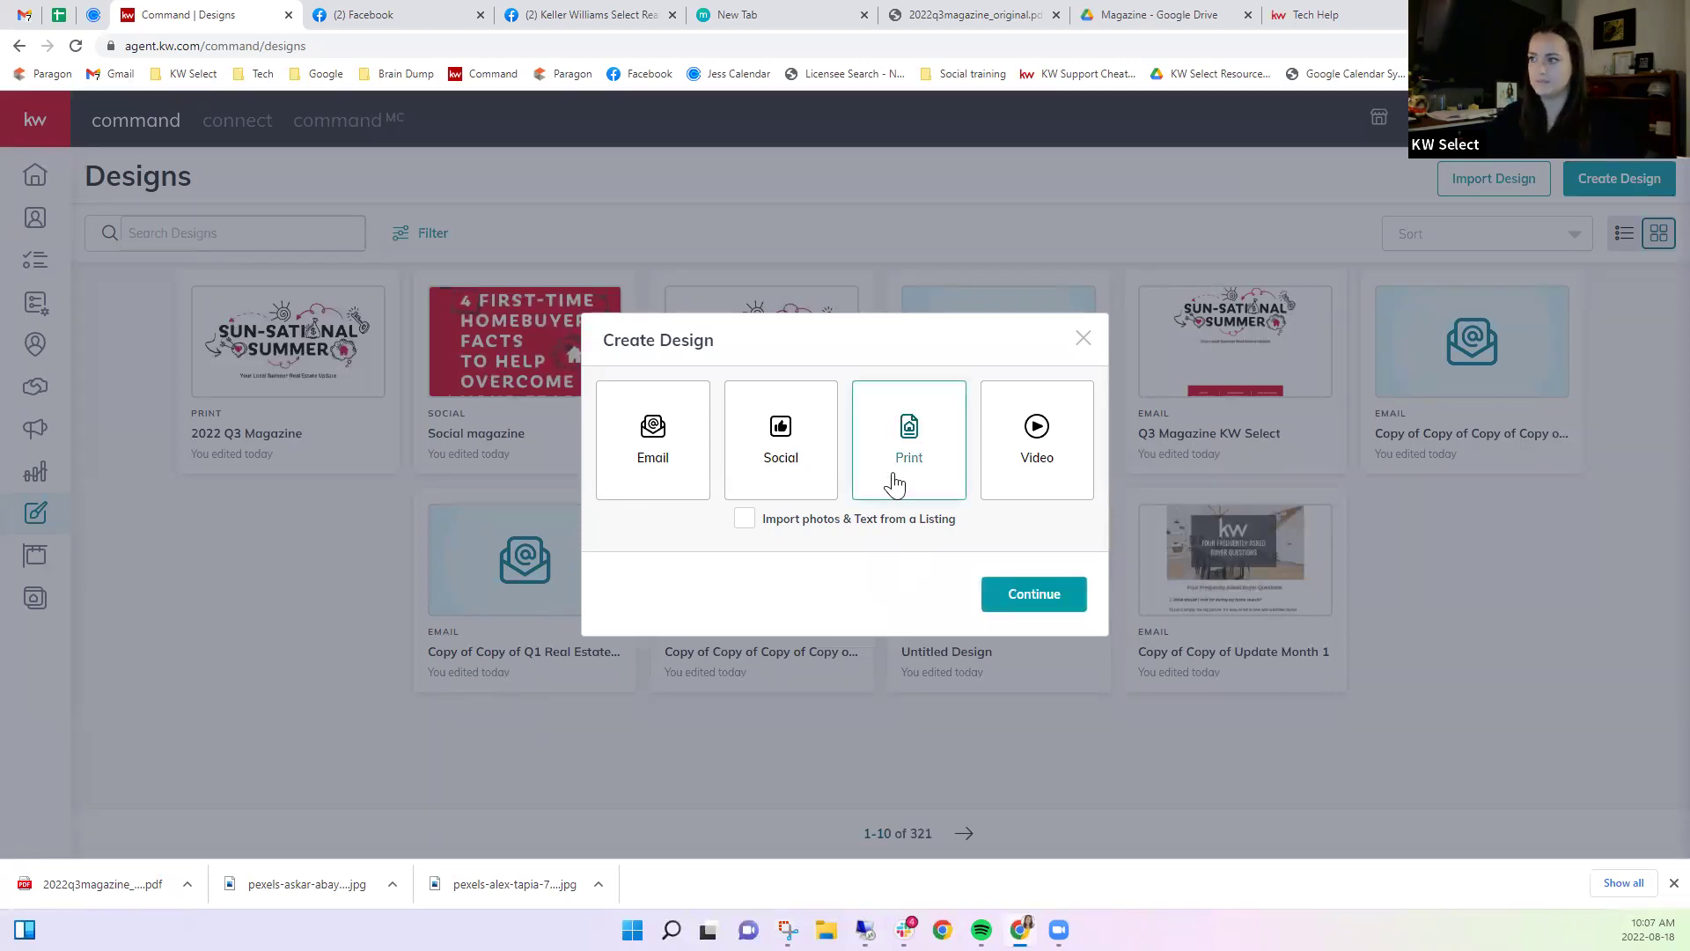
click(1037, 602)
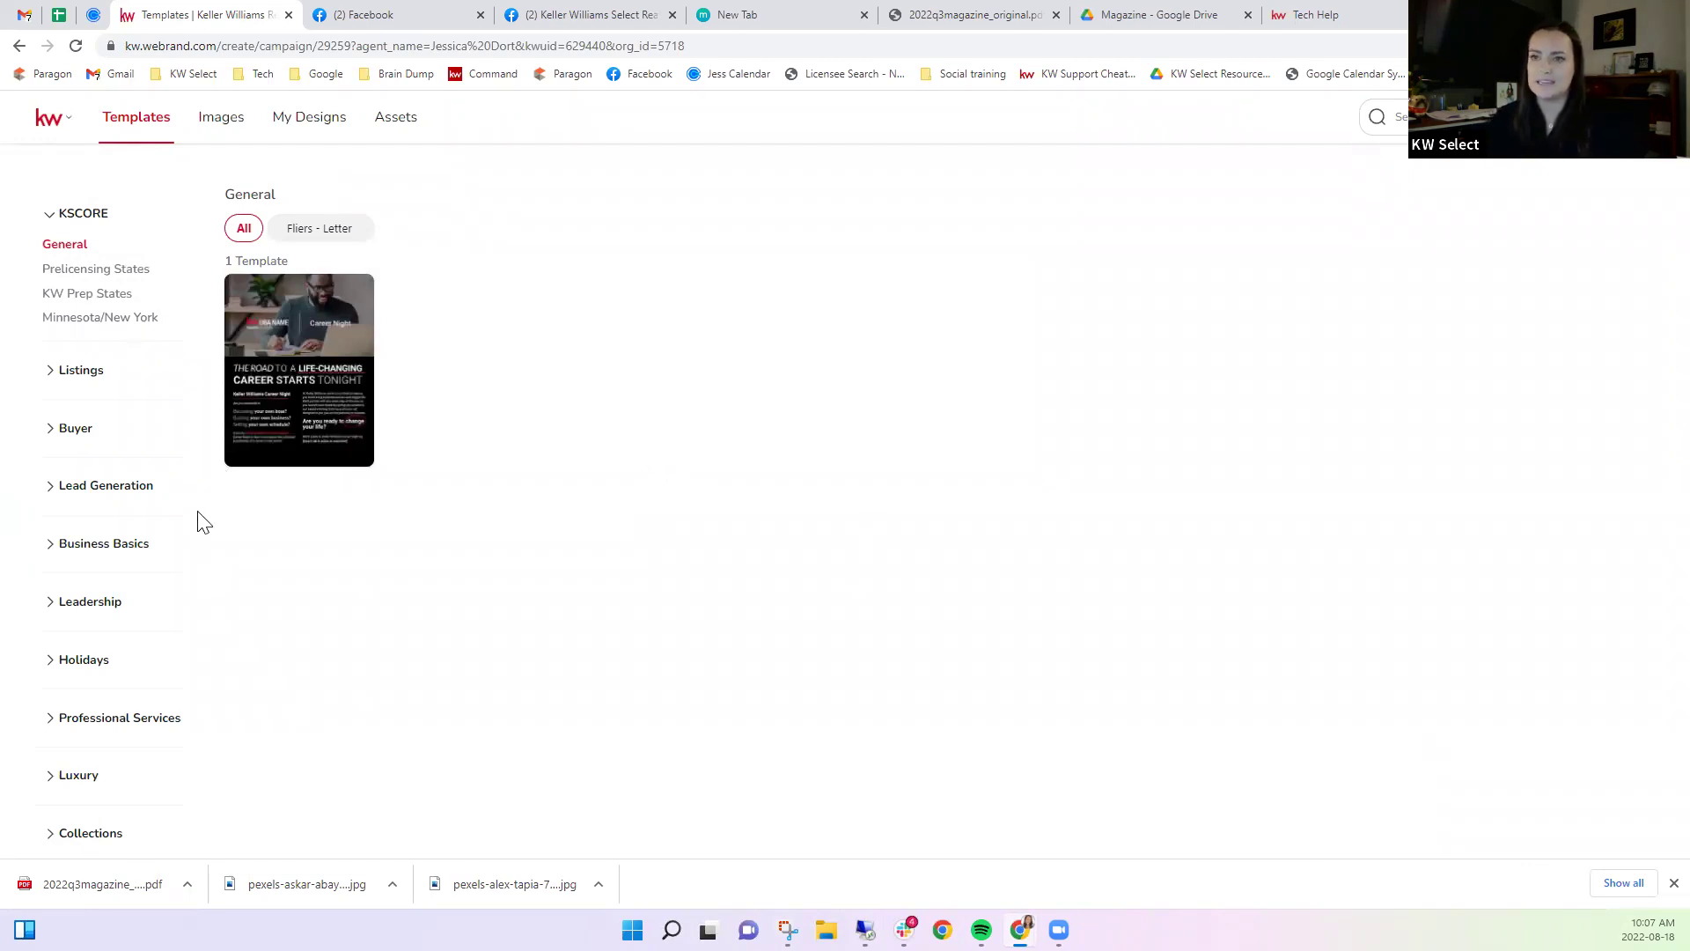
Start a design from the Sun-Sational Summer template under Lead Generation > Personally-Branded Zine.
click(57, 494)
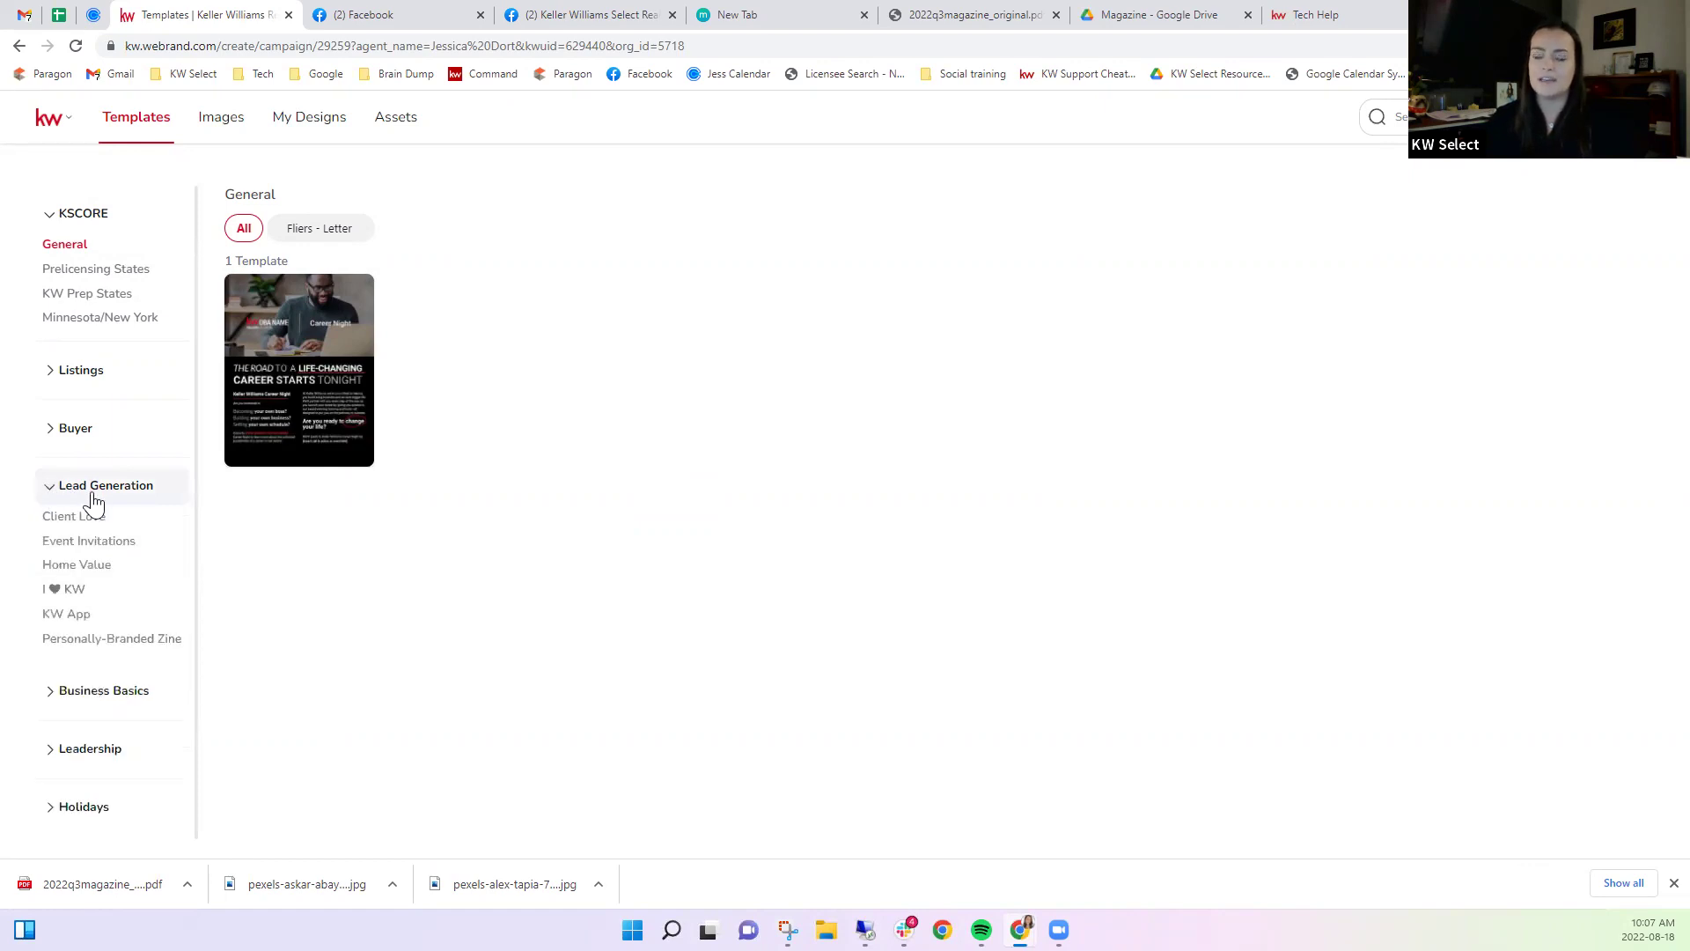
click(106, 641)
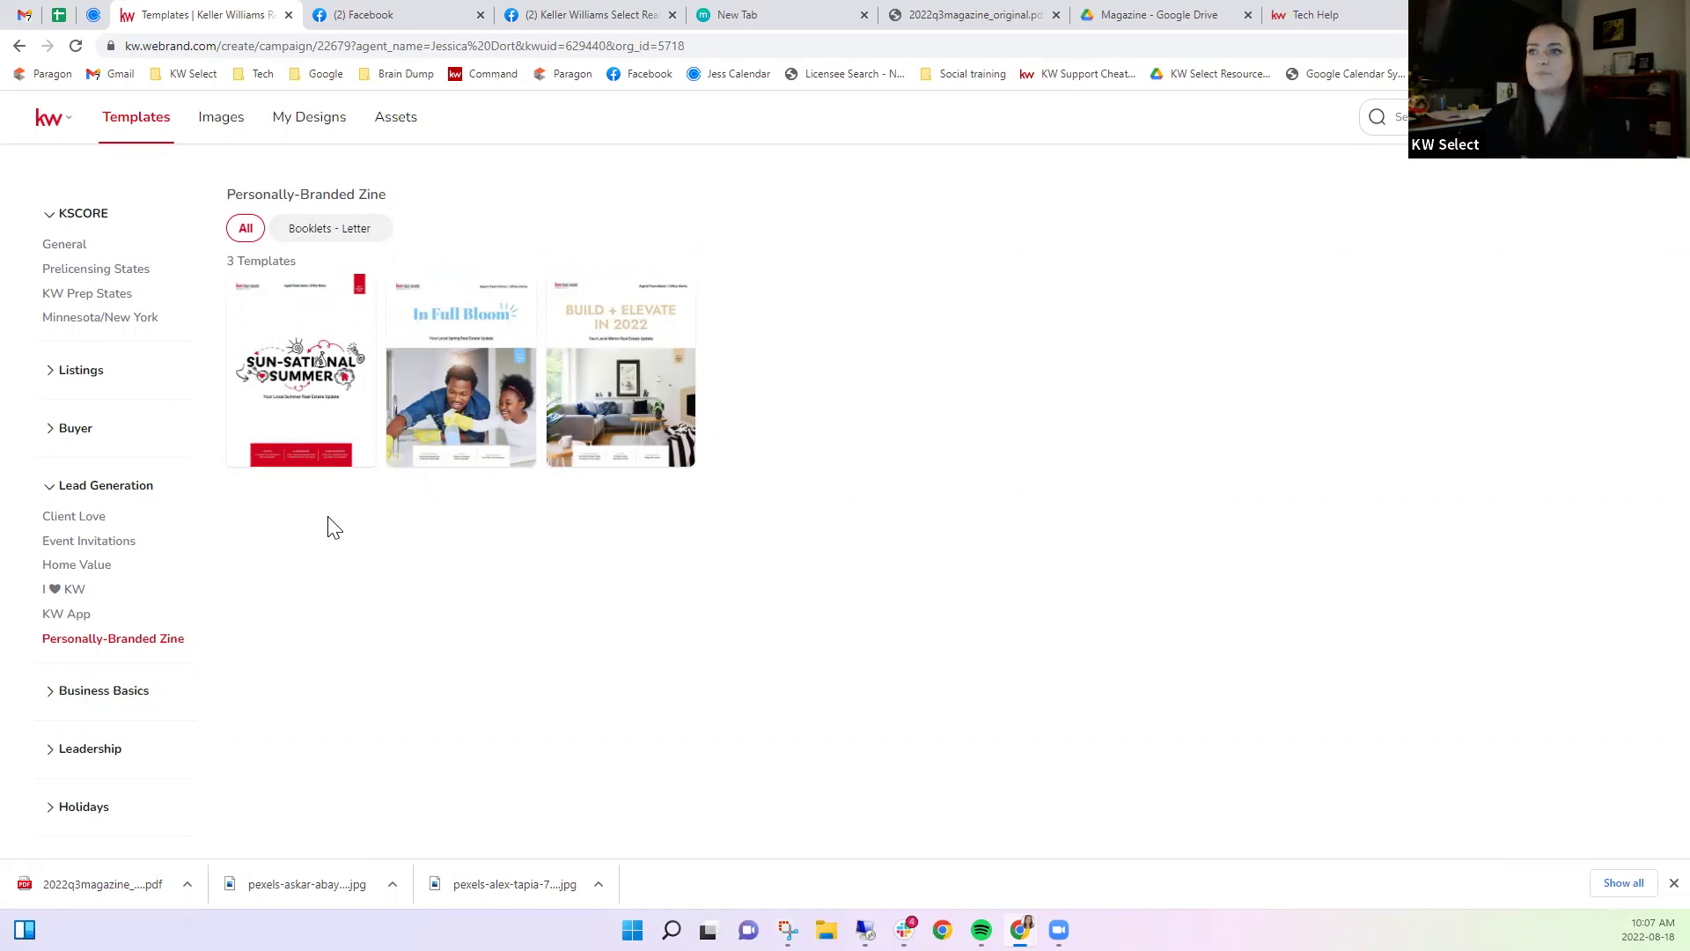
mouse_move(315, 405)
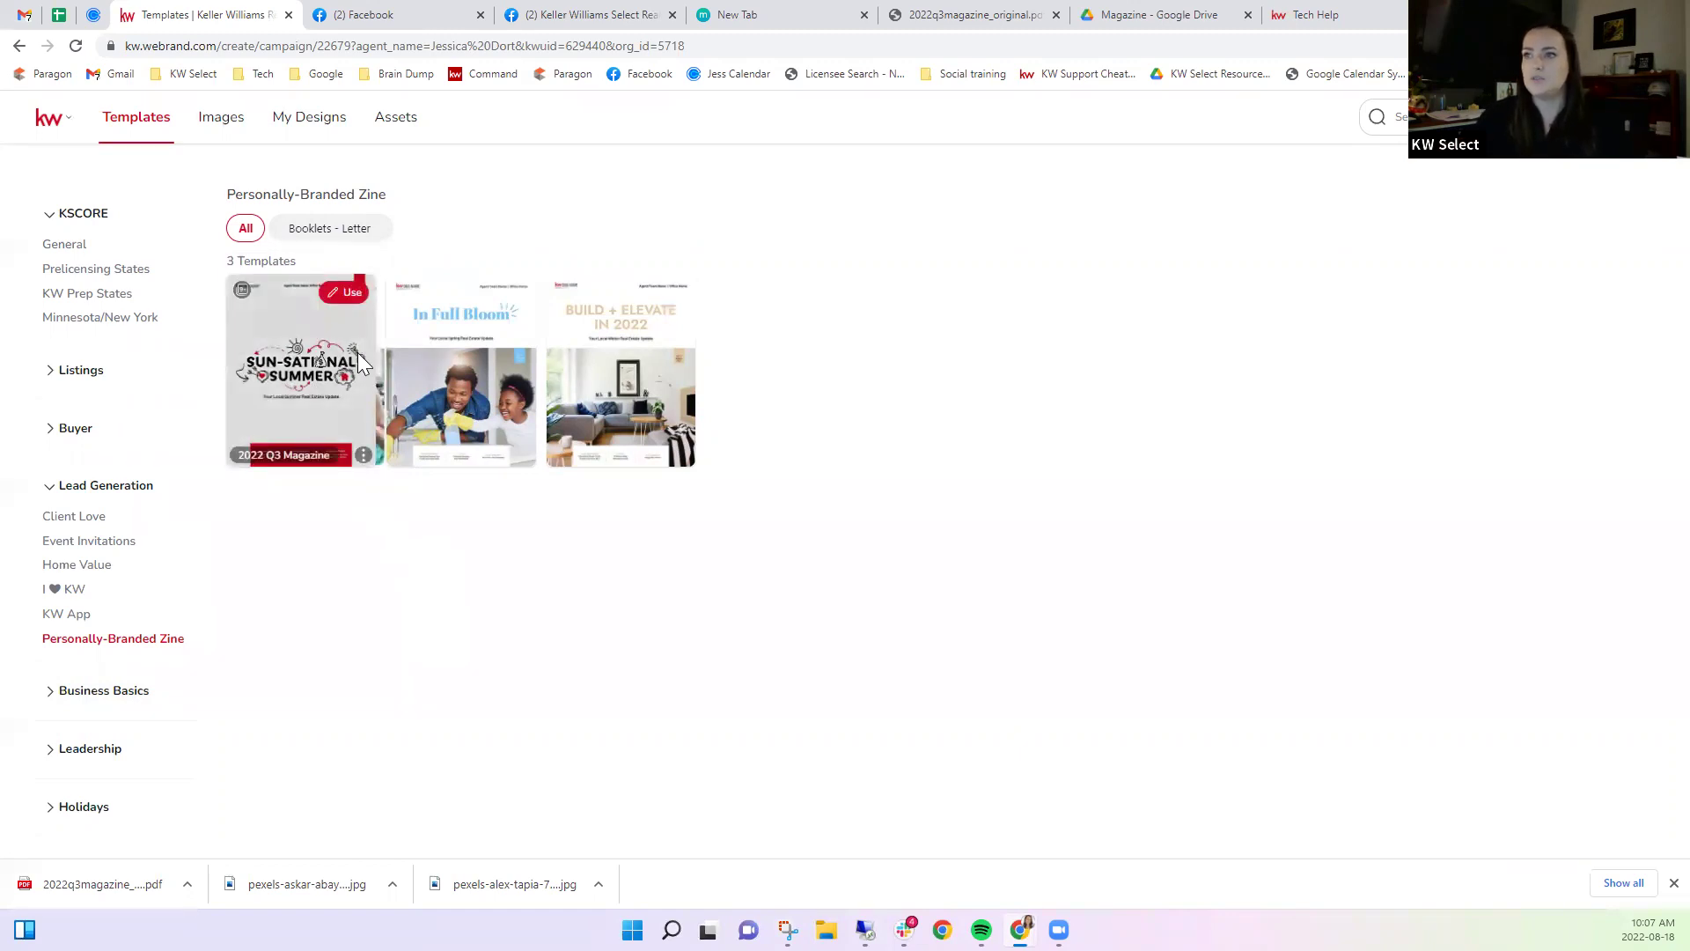
click(343, 293)
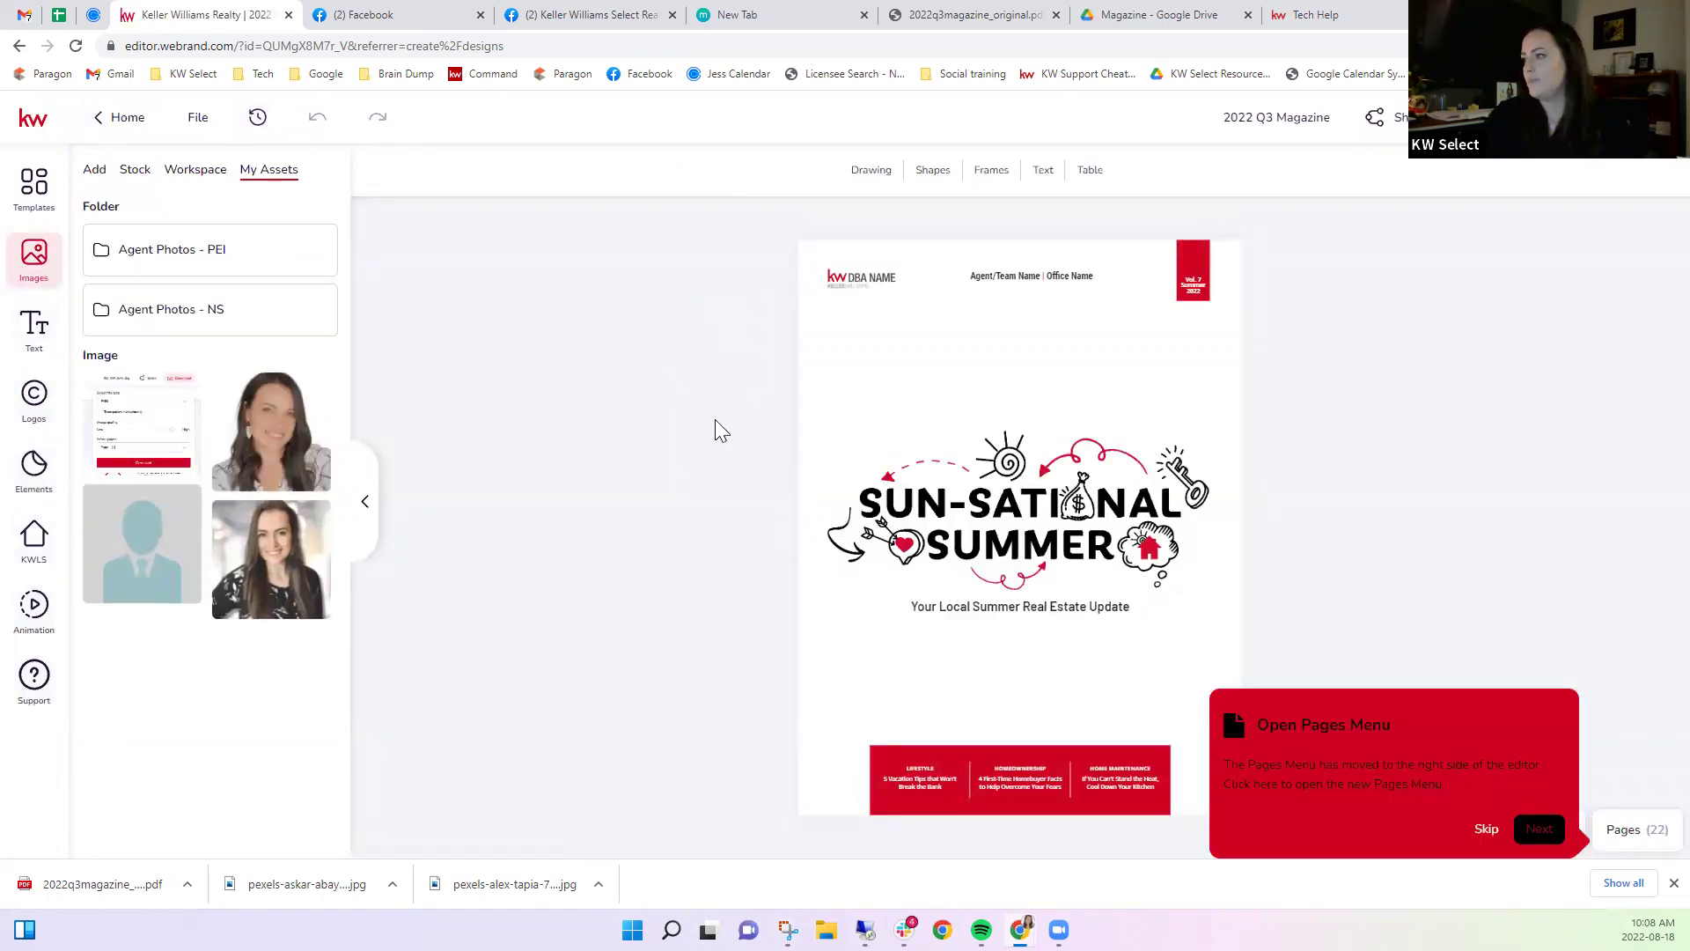
Dismiss the Pages tip, open the Pages panel and review alternate covers on pages 2 and 3.
click(1483, 831)
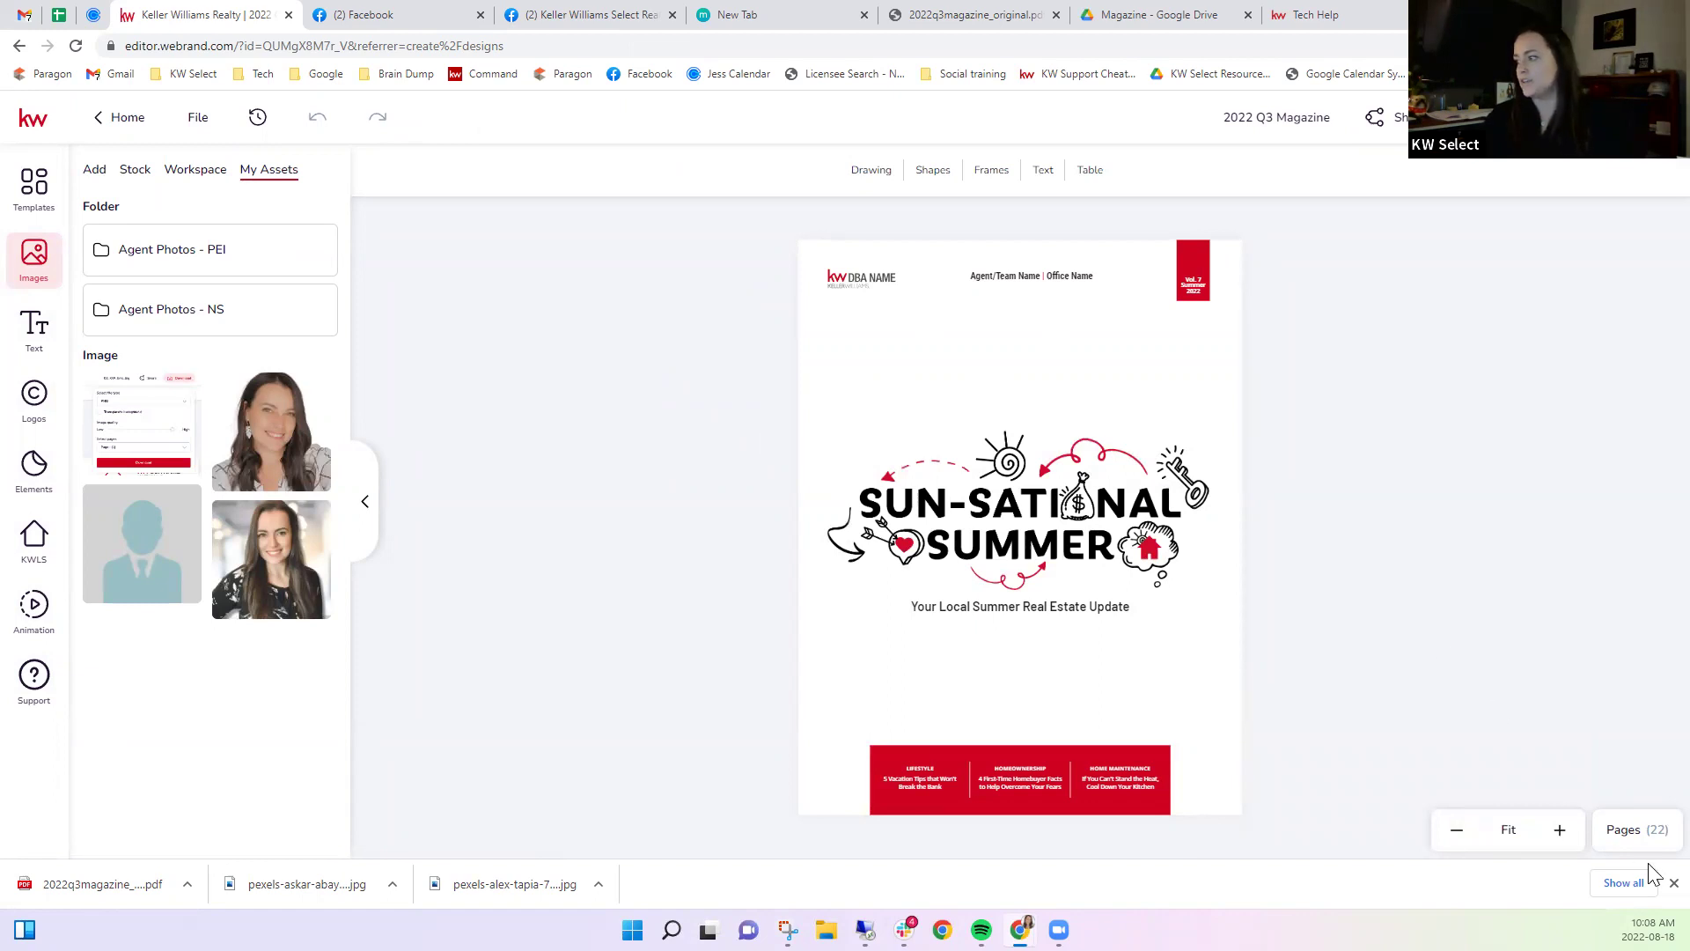
click(1674, 883)
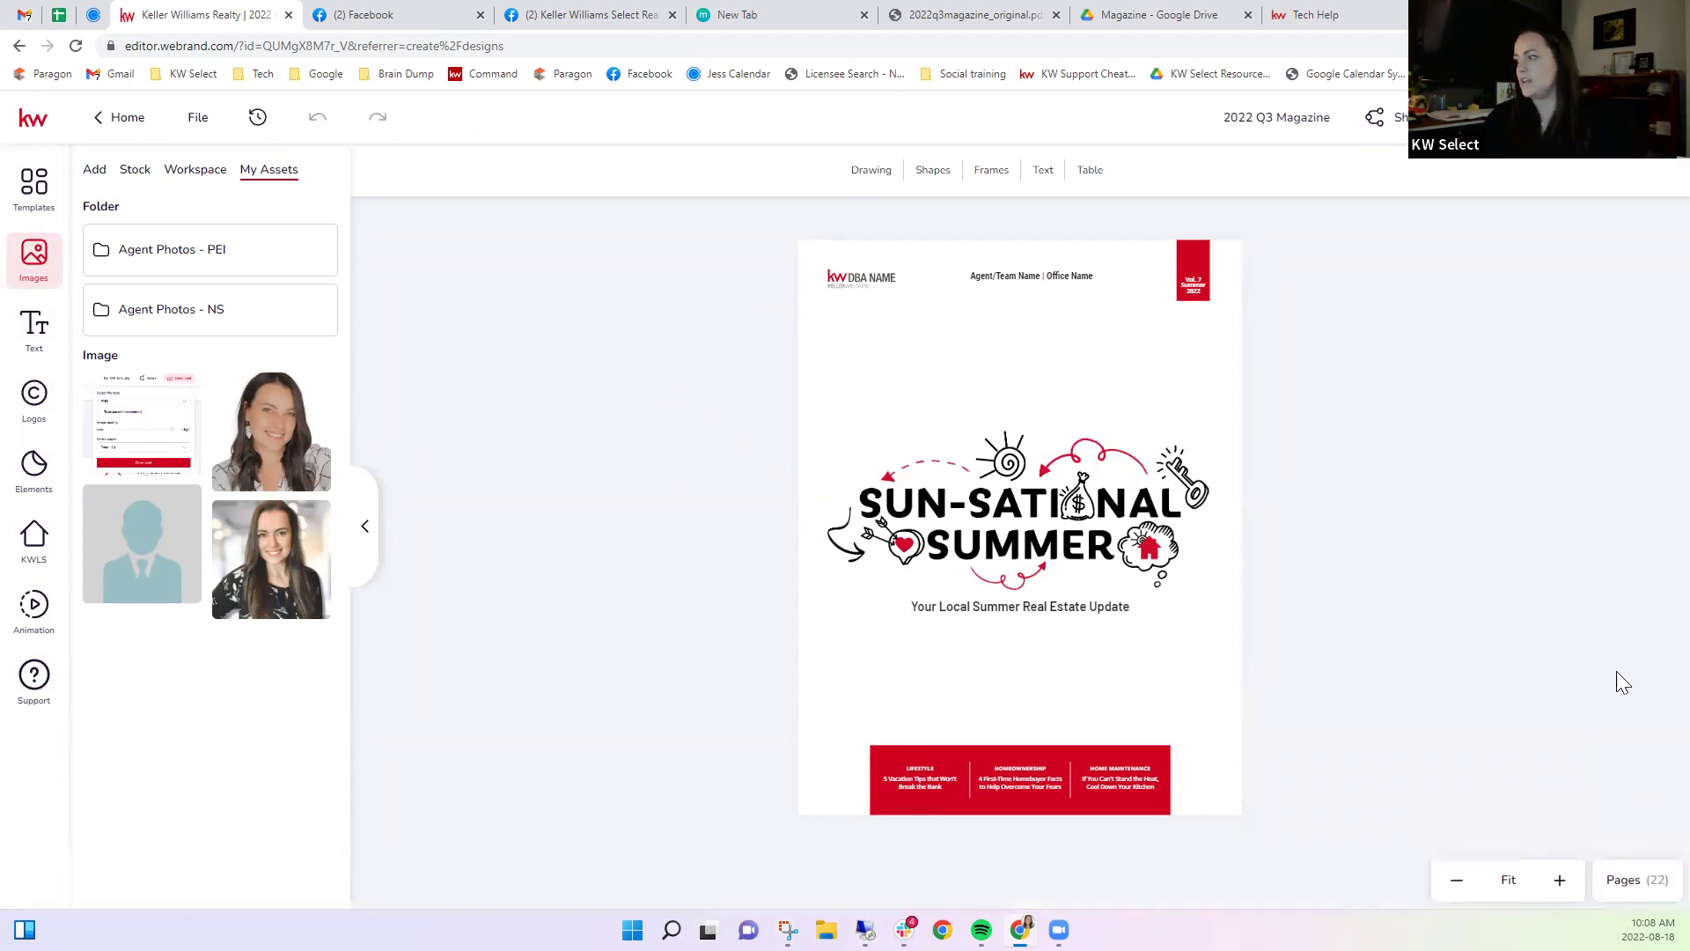
click(1625, 880)
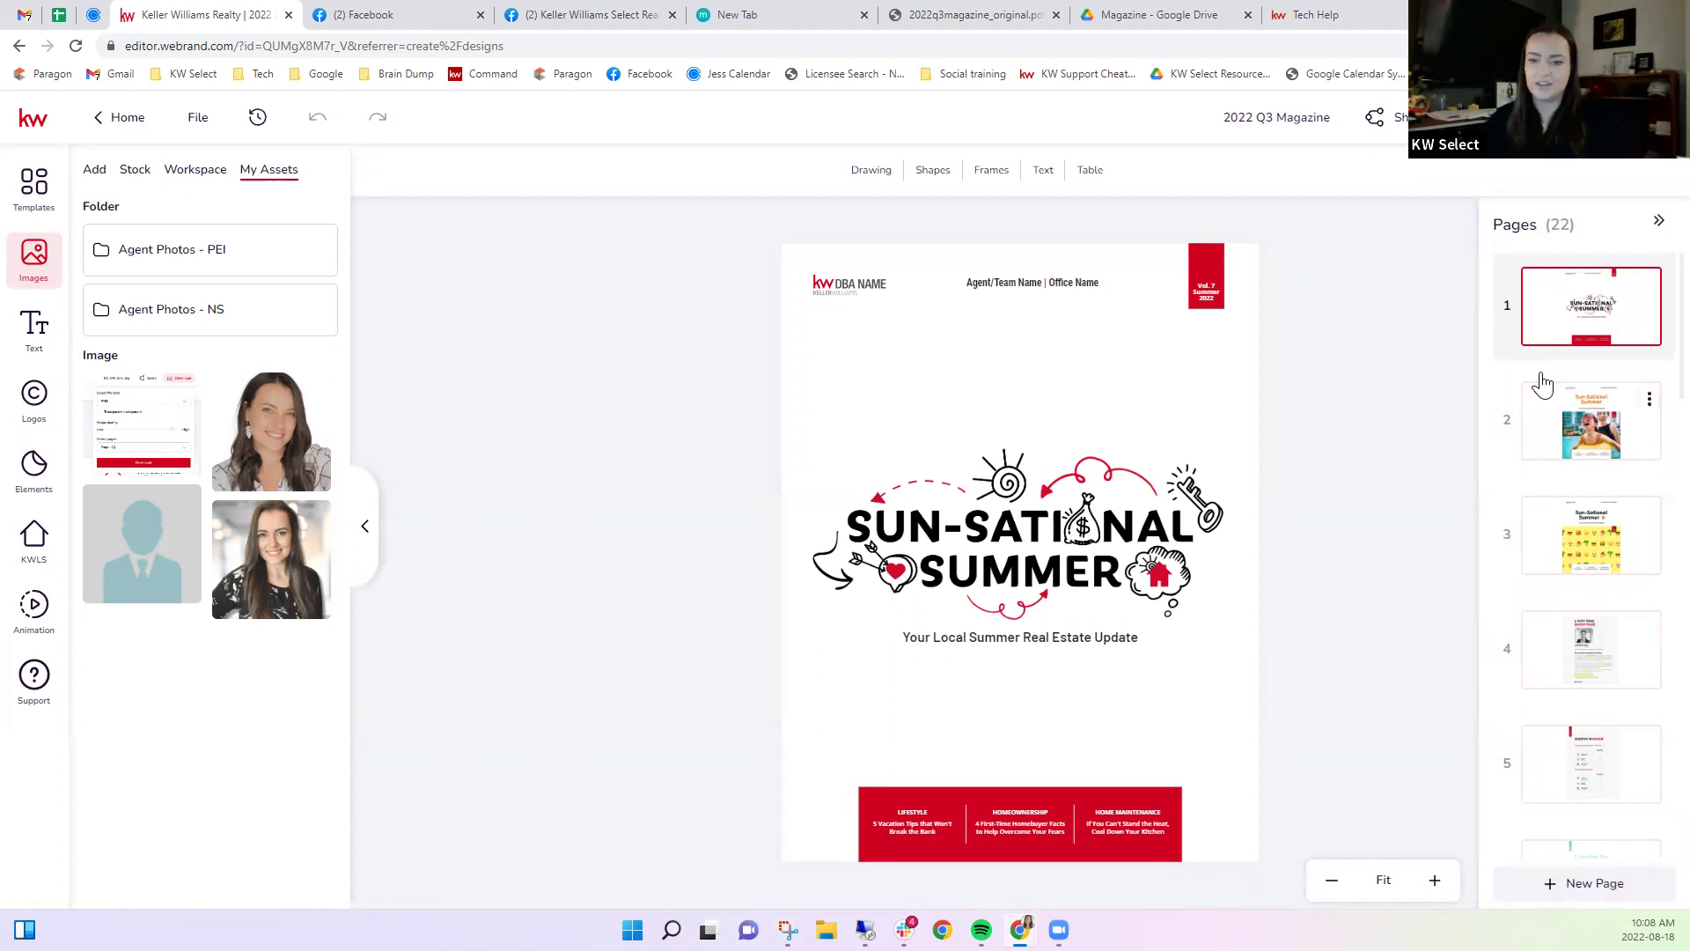
click(1577, 433)
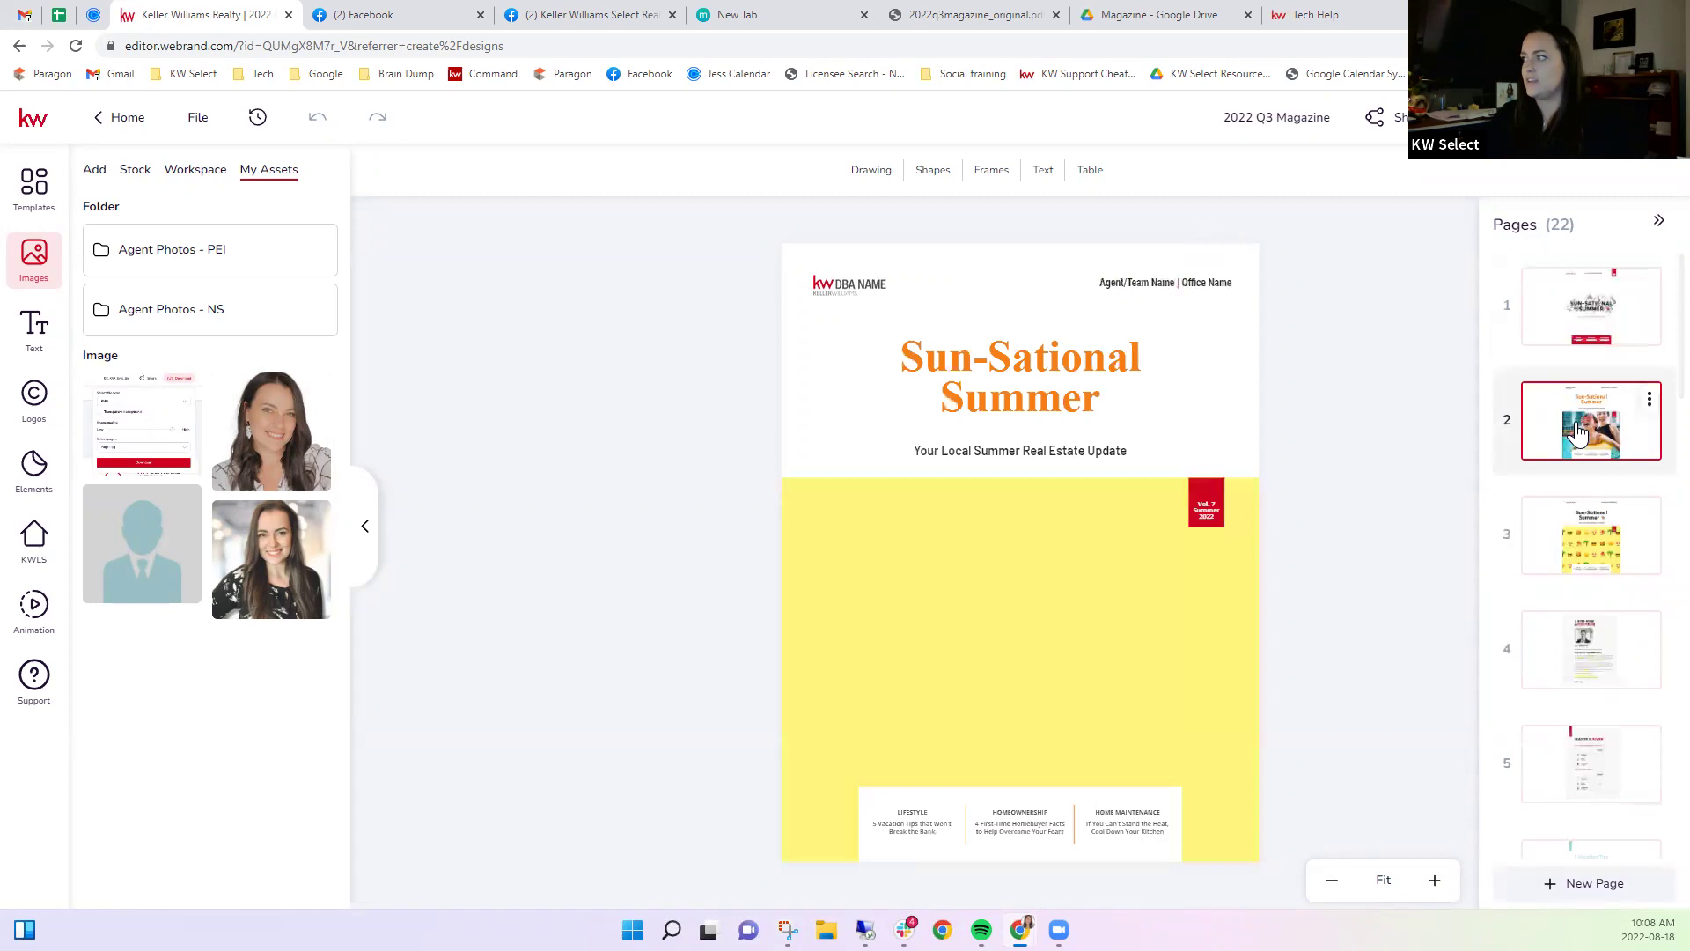
click(1580, 553)
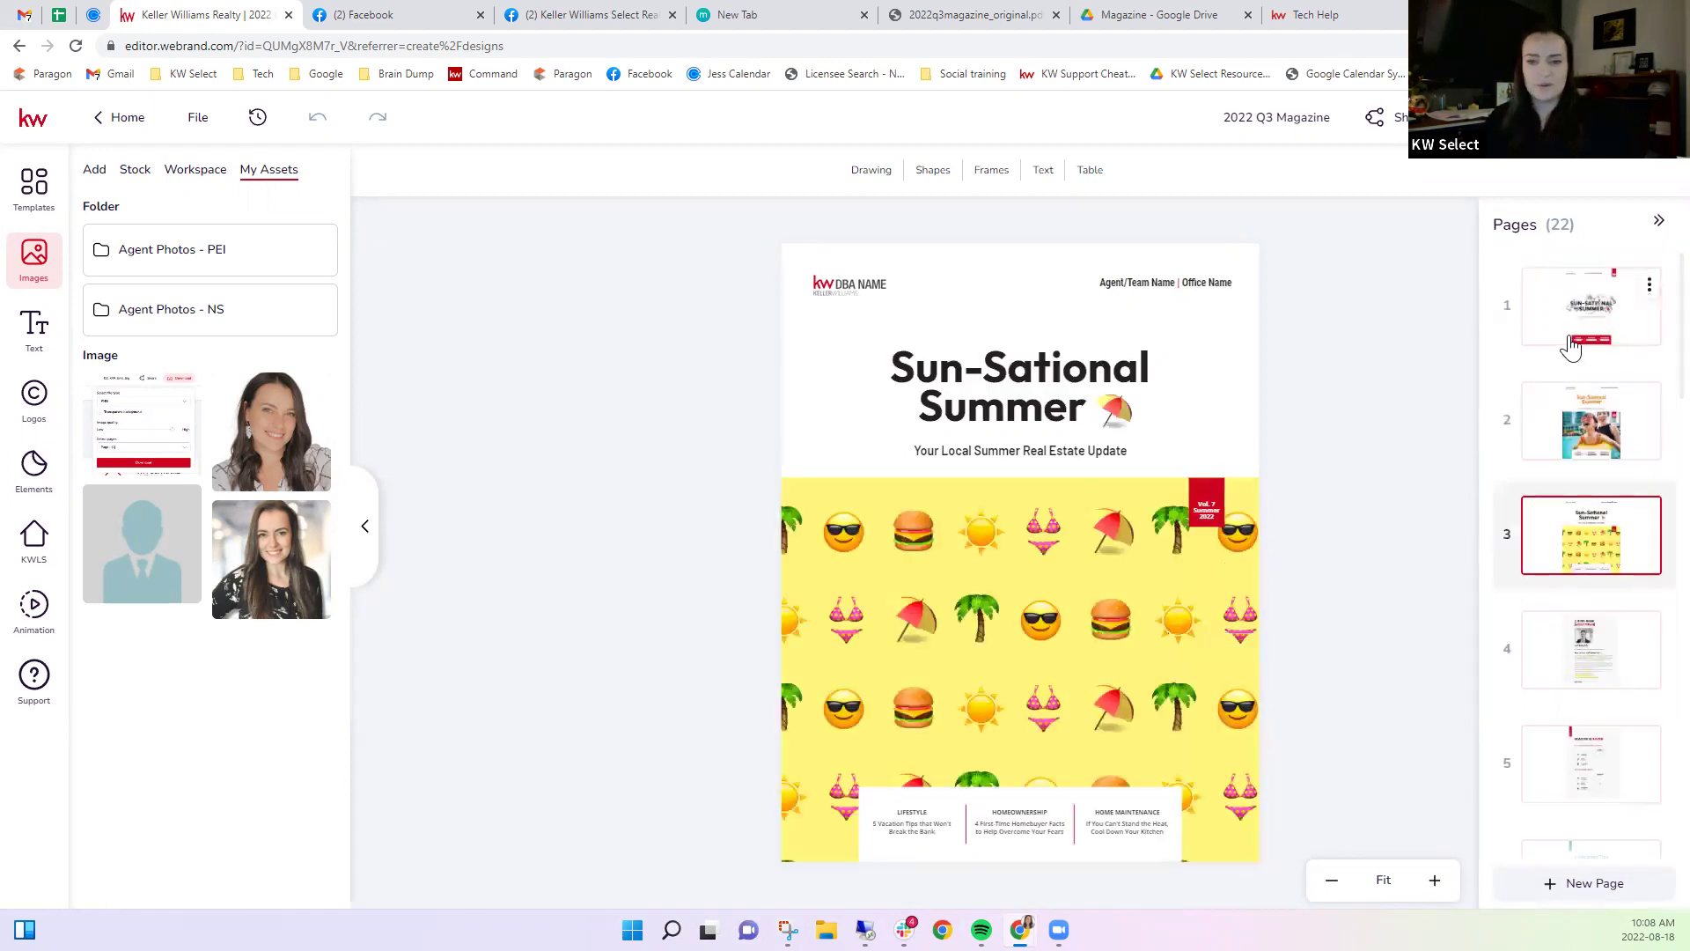
click(1602, 332)
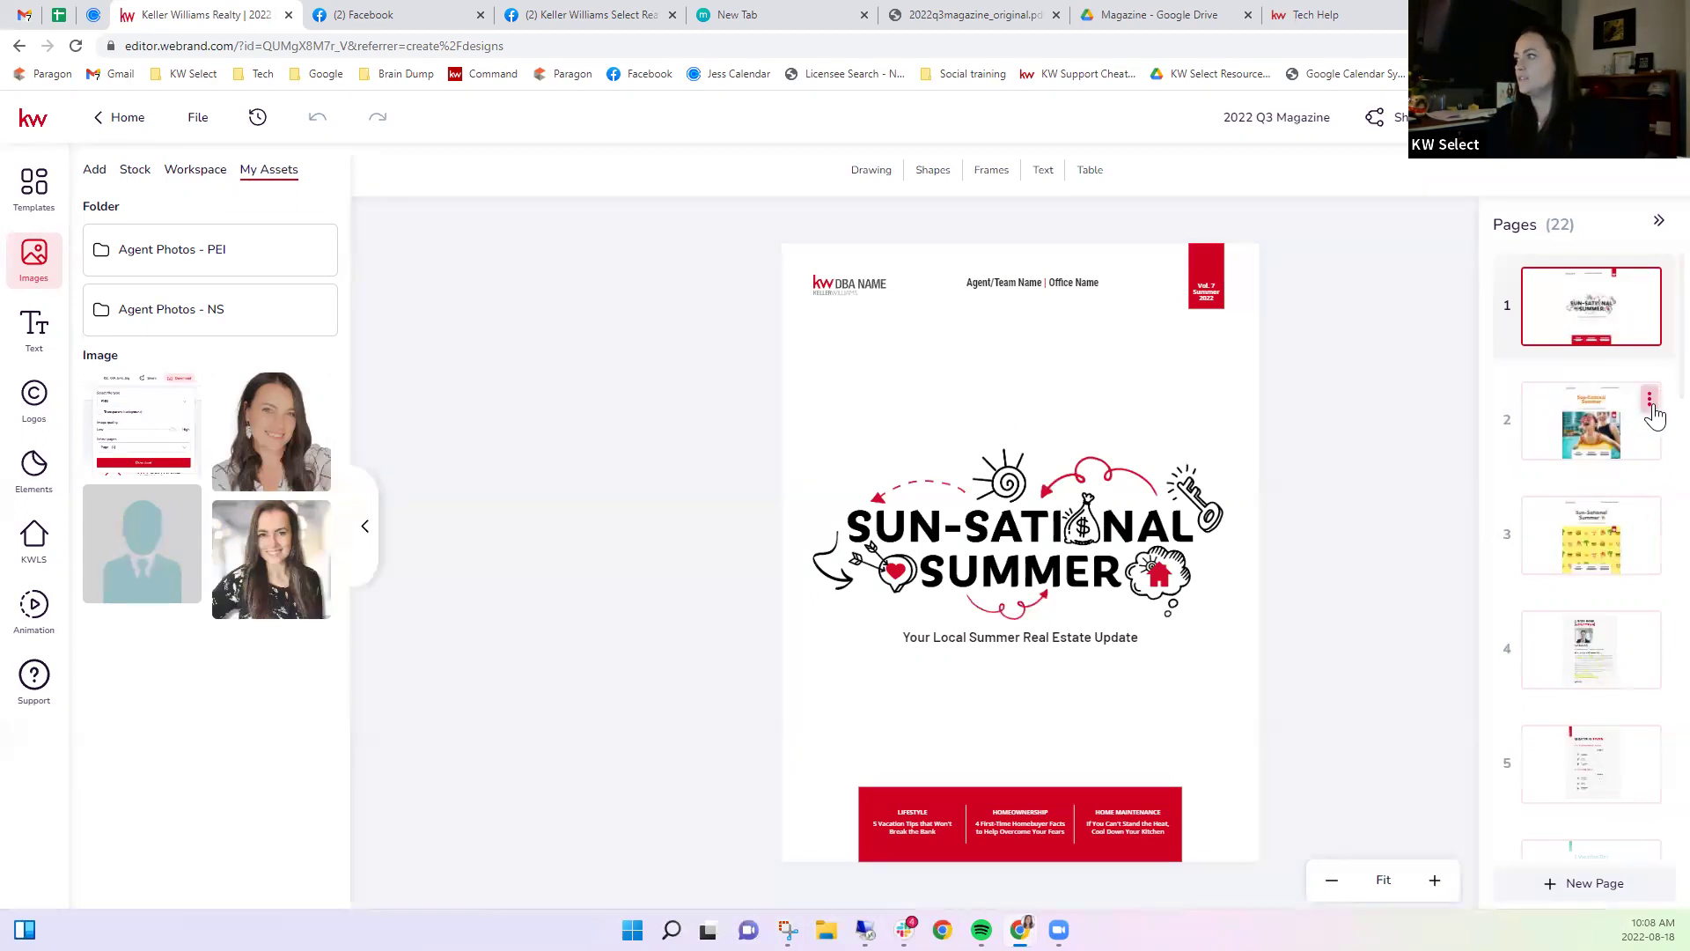
Delete both alternate cover pages, leaving 20 pages.
click(1646, 400)
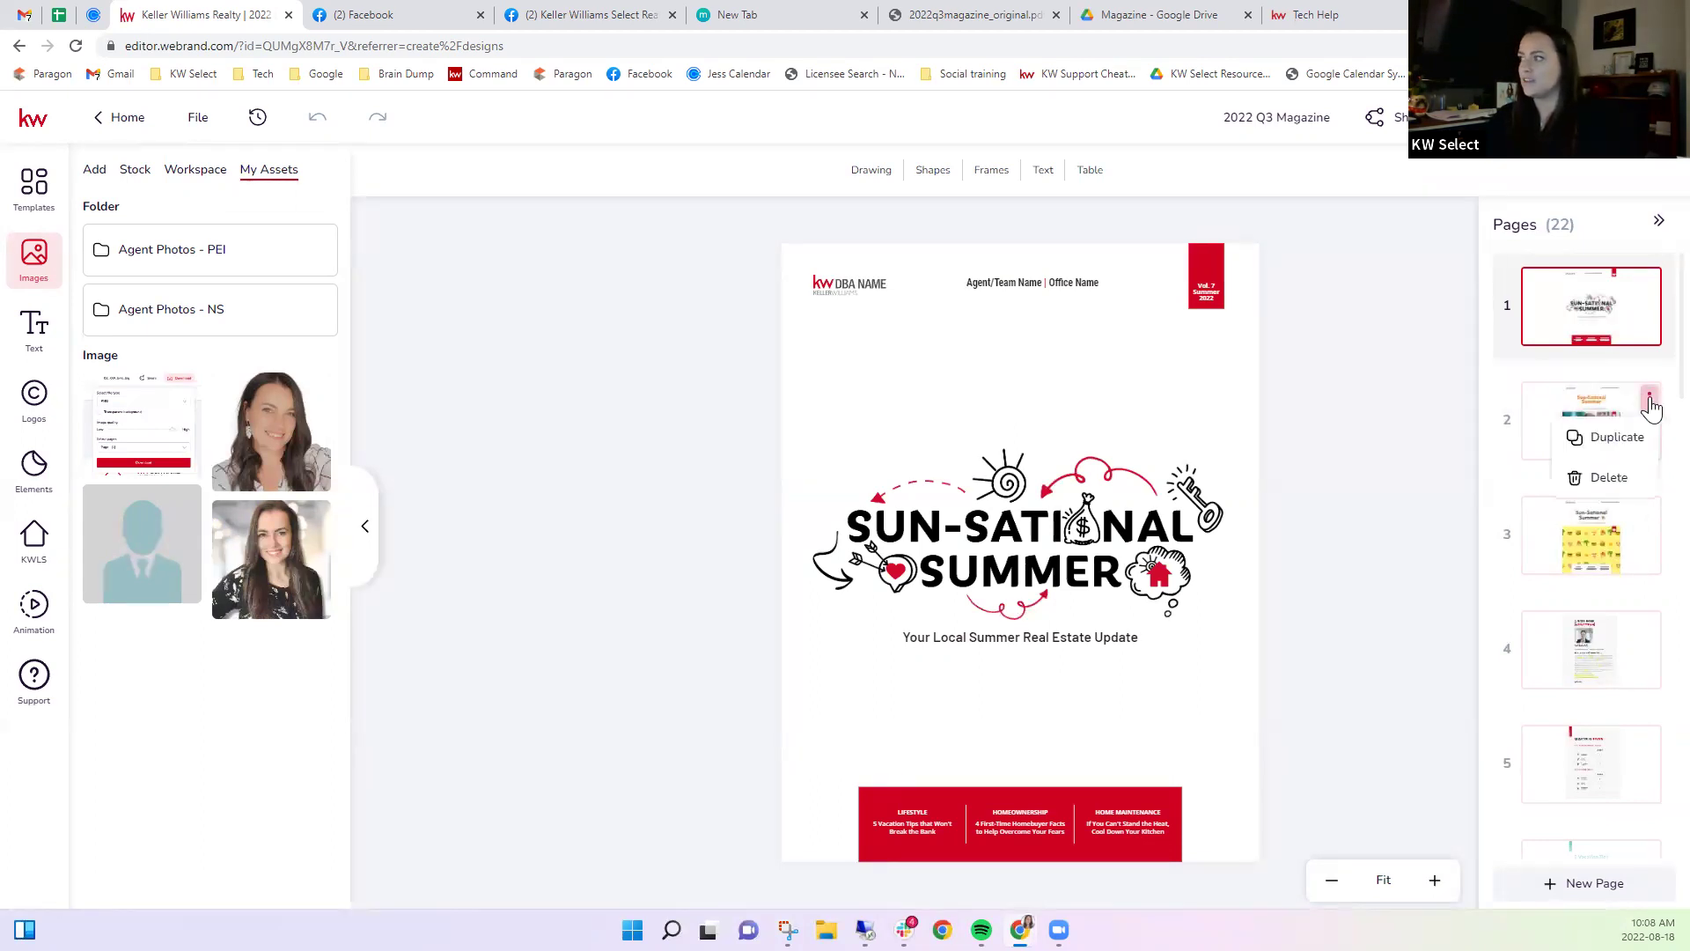
click(1587, 485)
click(780, 570)
click(1649, 398)
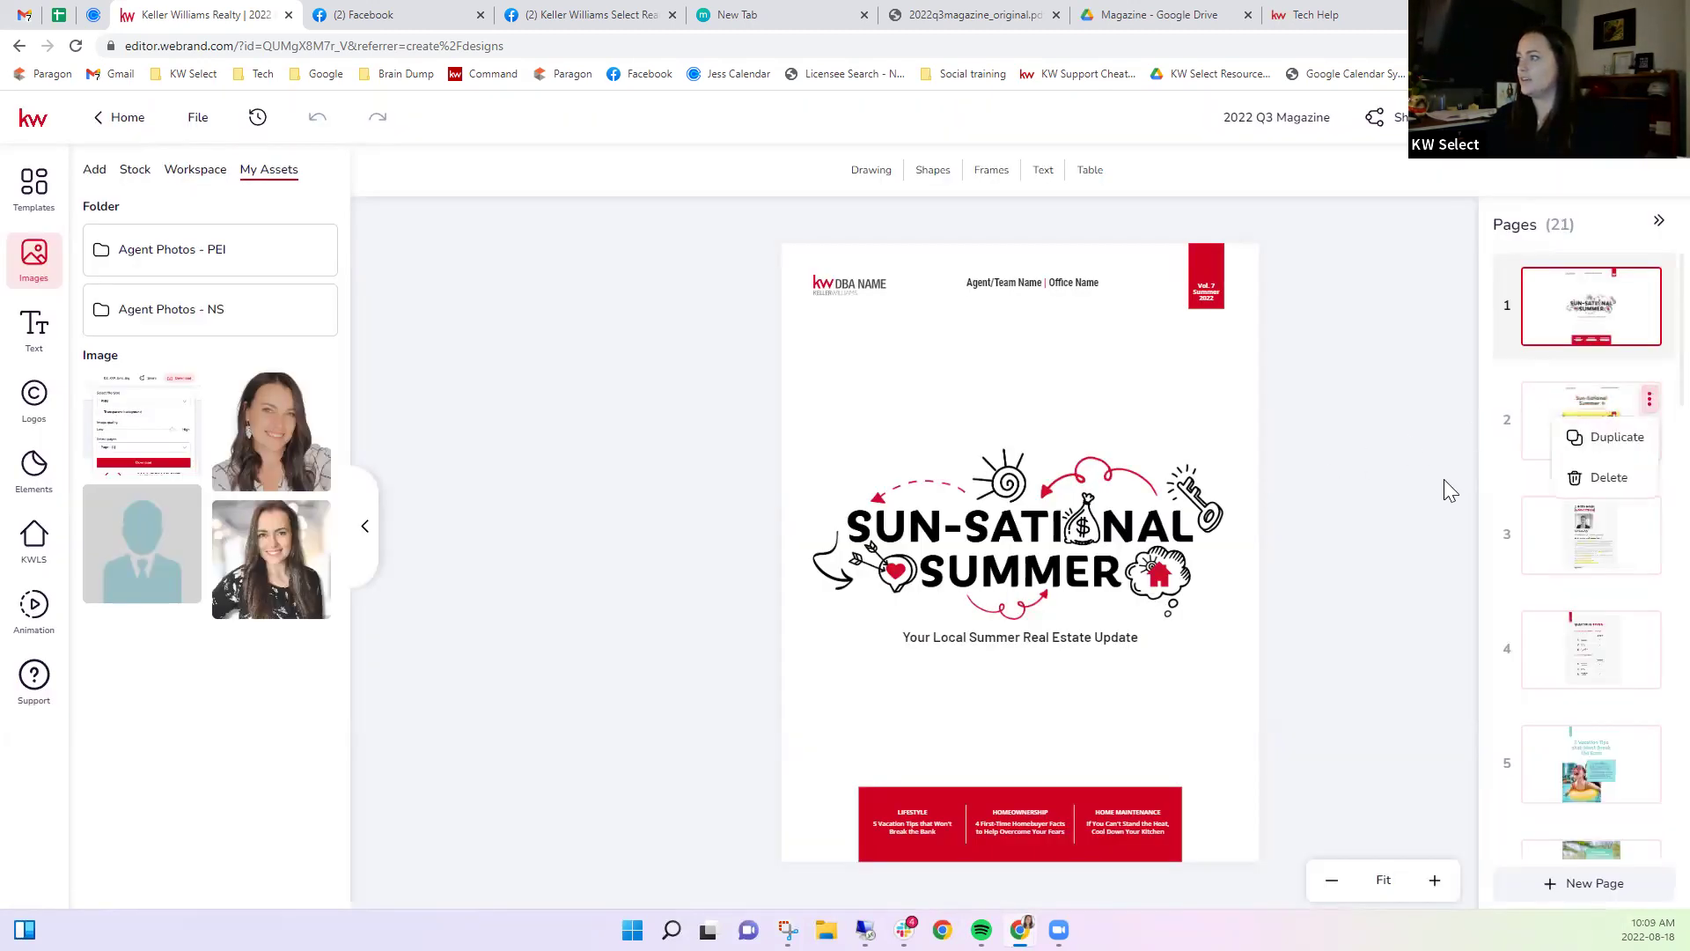
click(1604, 477)
click(775, 568)
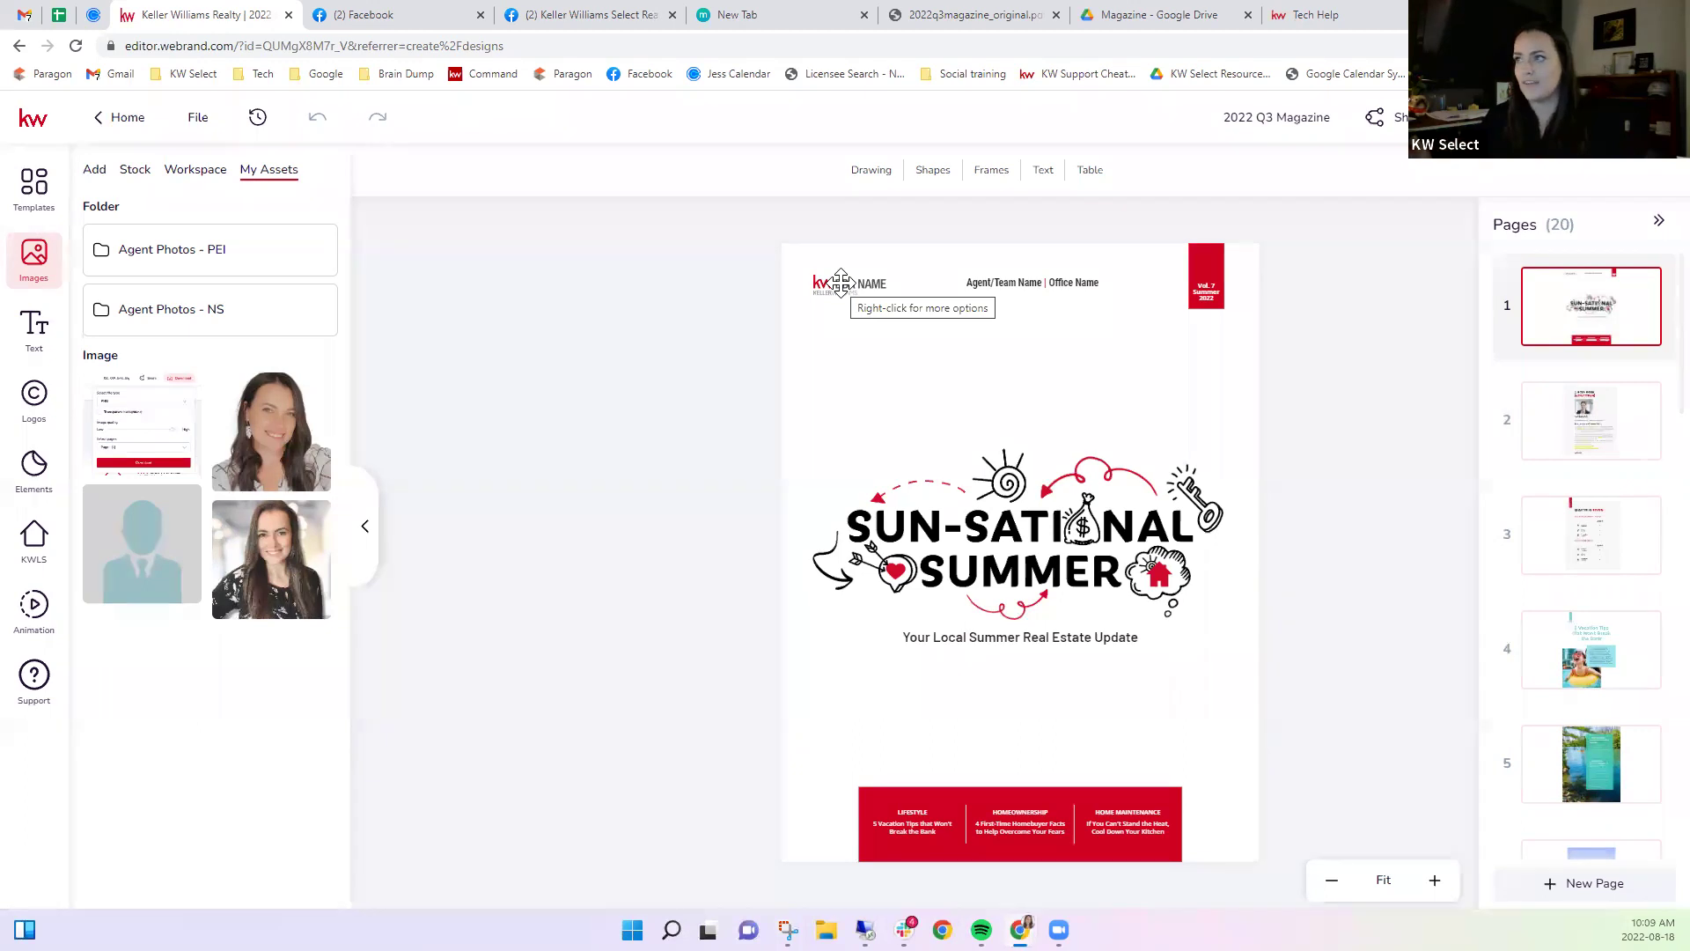
Replace the cover's top-left logo with the KW Select Realty logo and enlarge it.
click(841, 281)
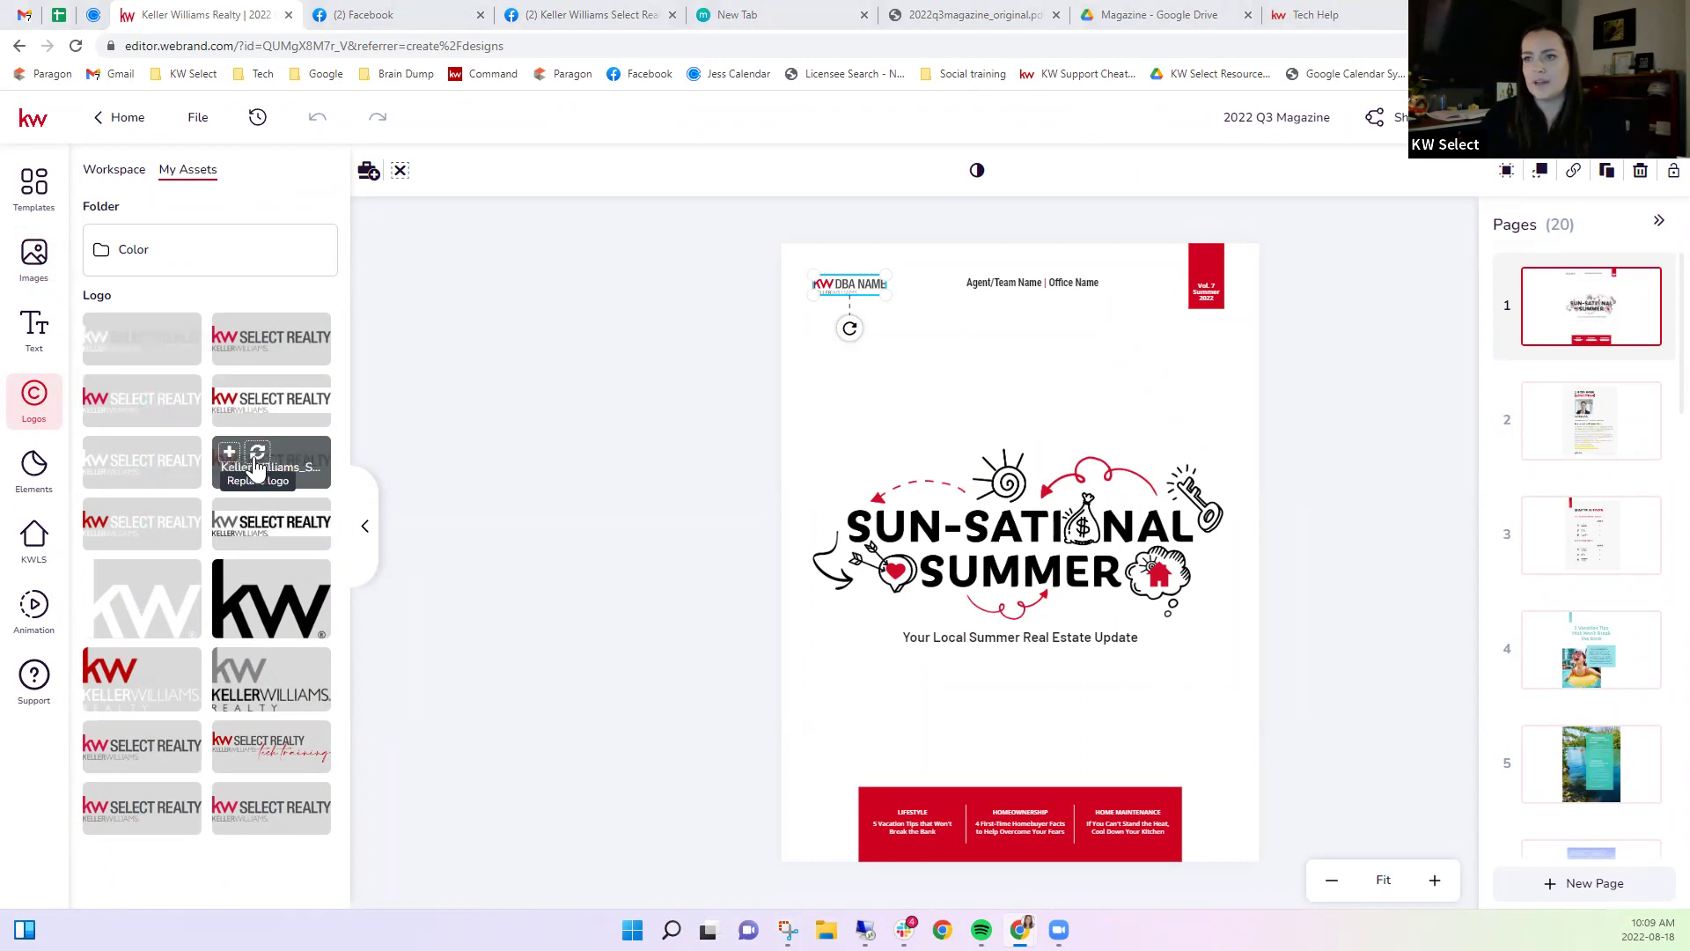
click(257, 464)
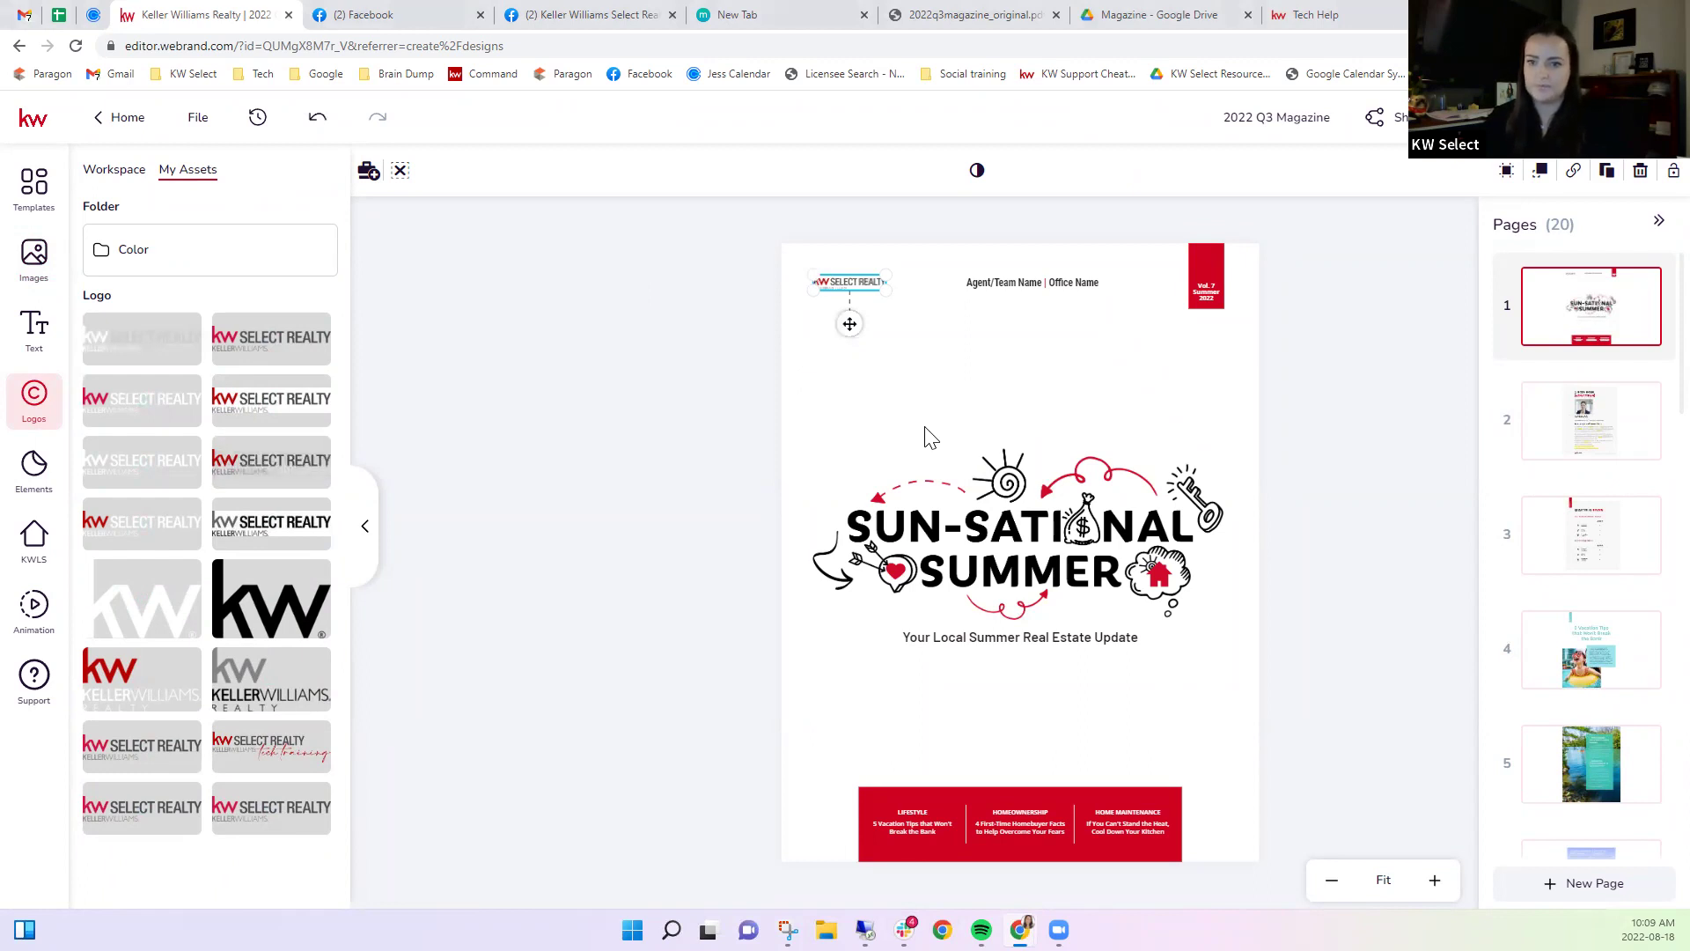
drag(883, 291, 930, 319)
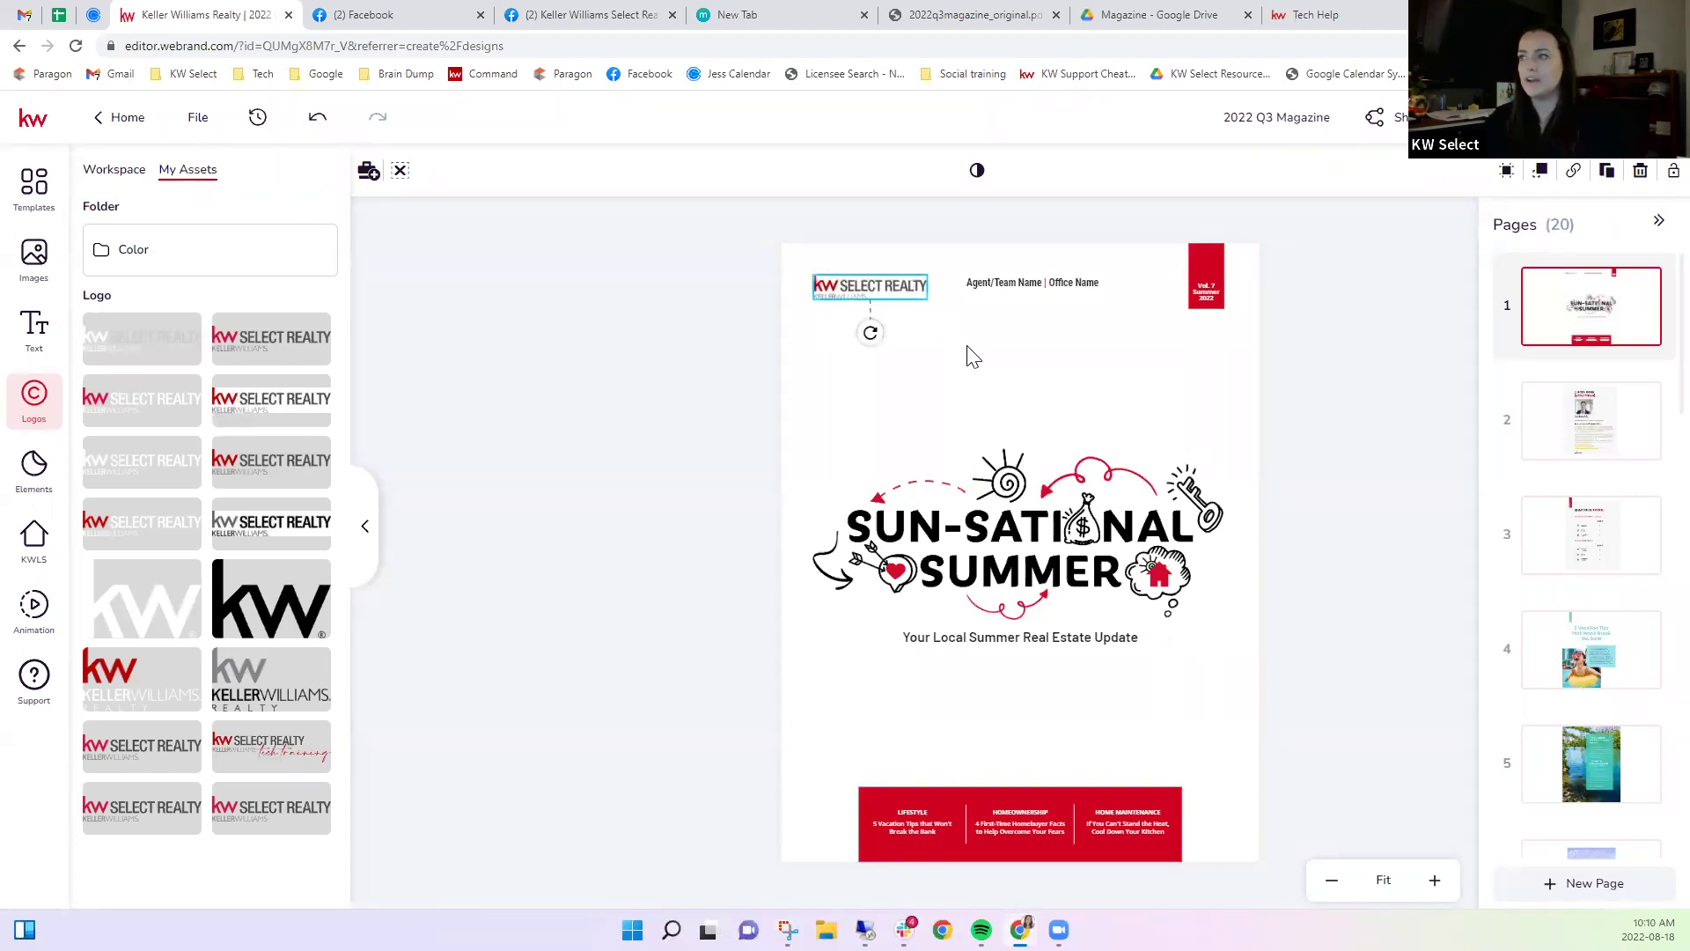
click(995, 380)
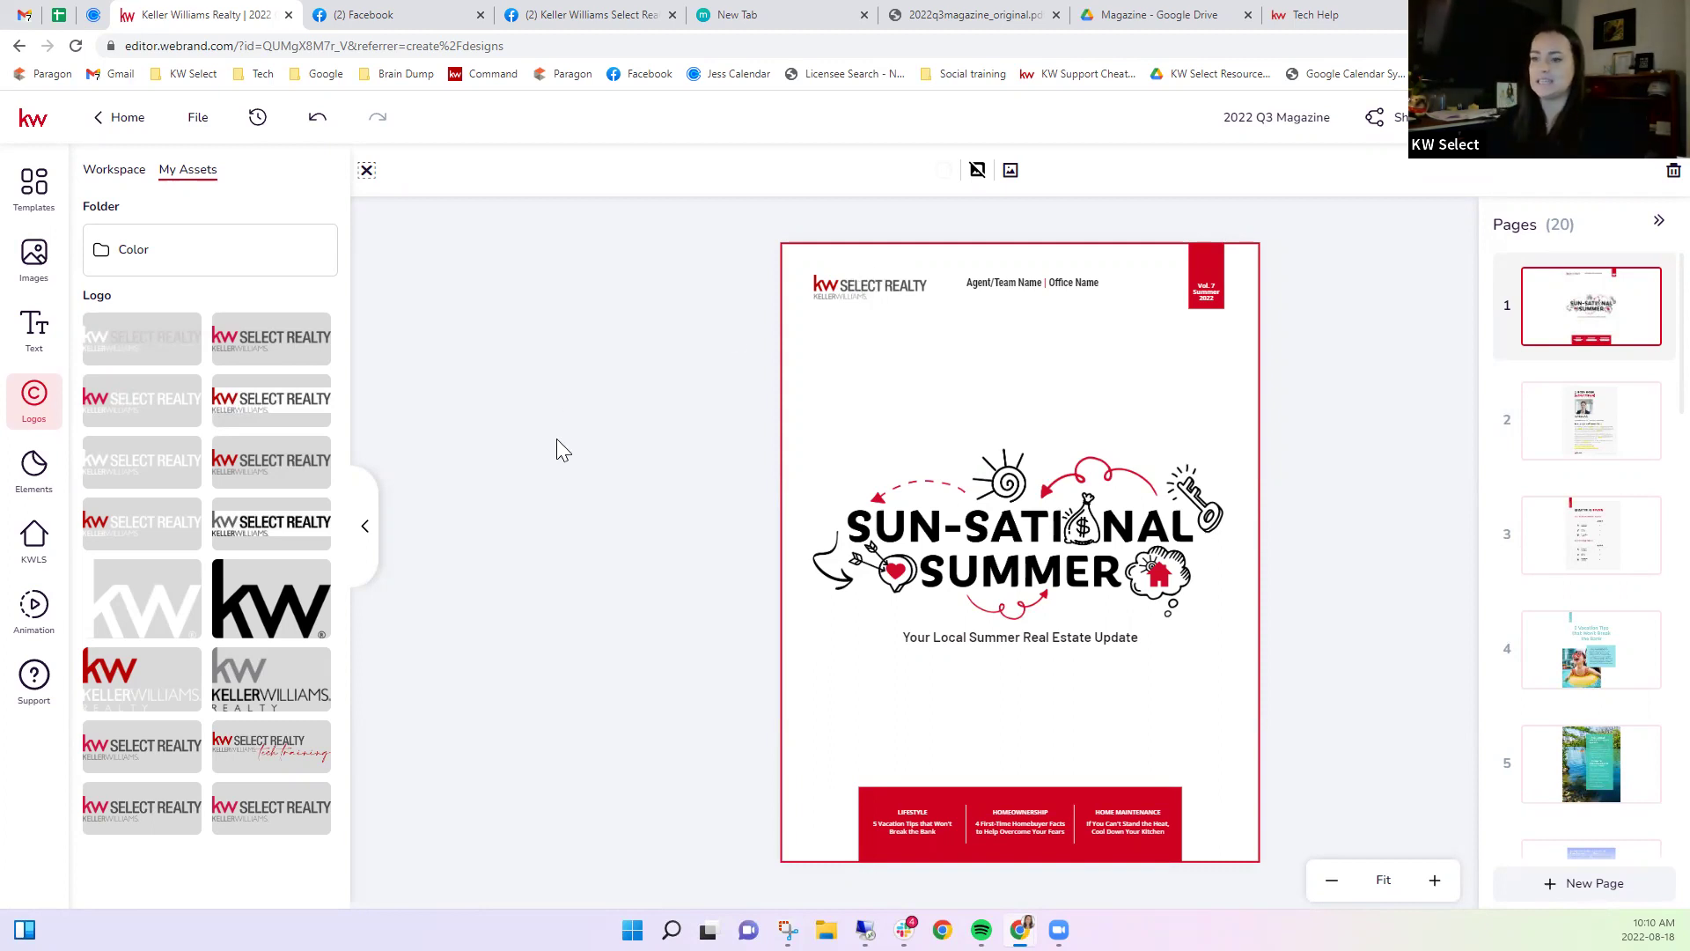
Add the tech training logo beneath it and scale it down.
drag(257, 757, 899, 406)
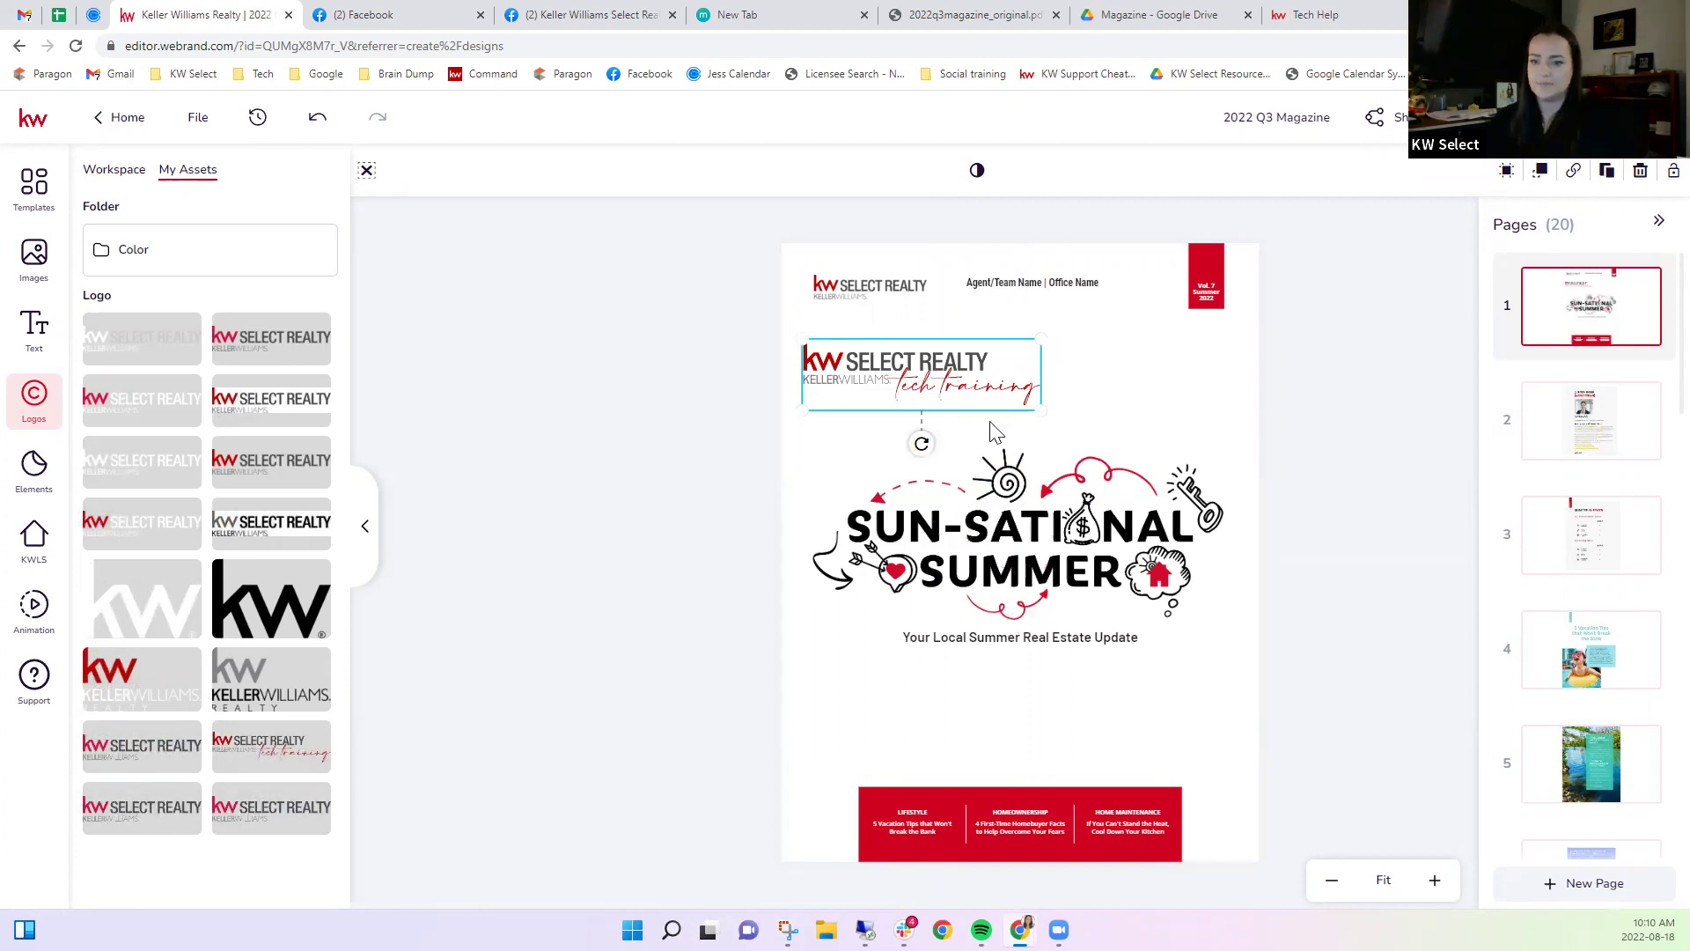
drag(1041, 410, 860, 325)
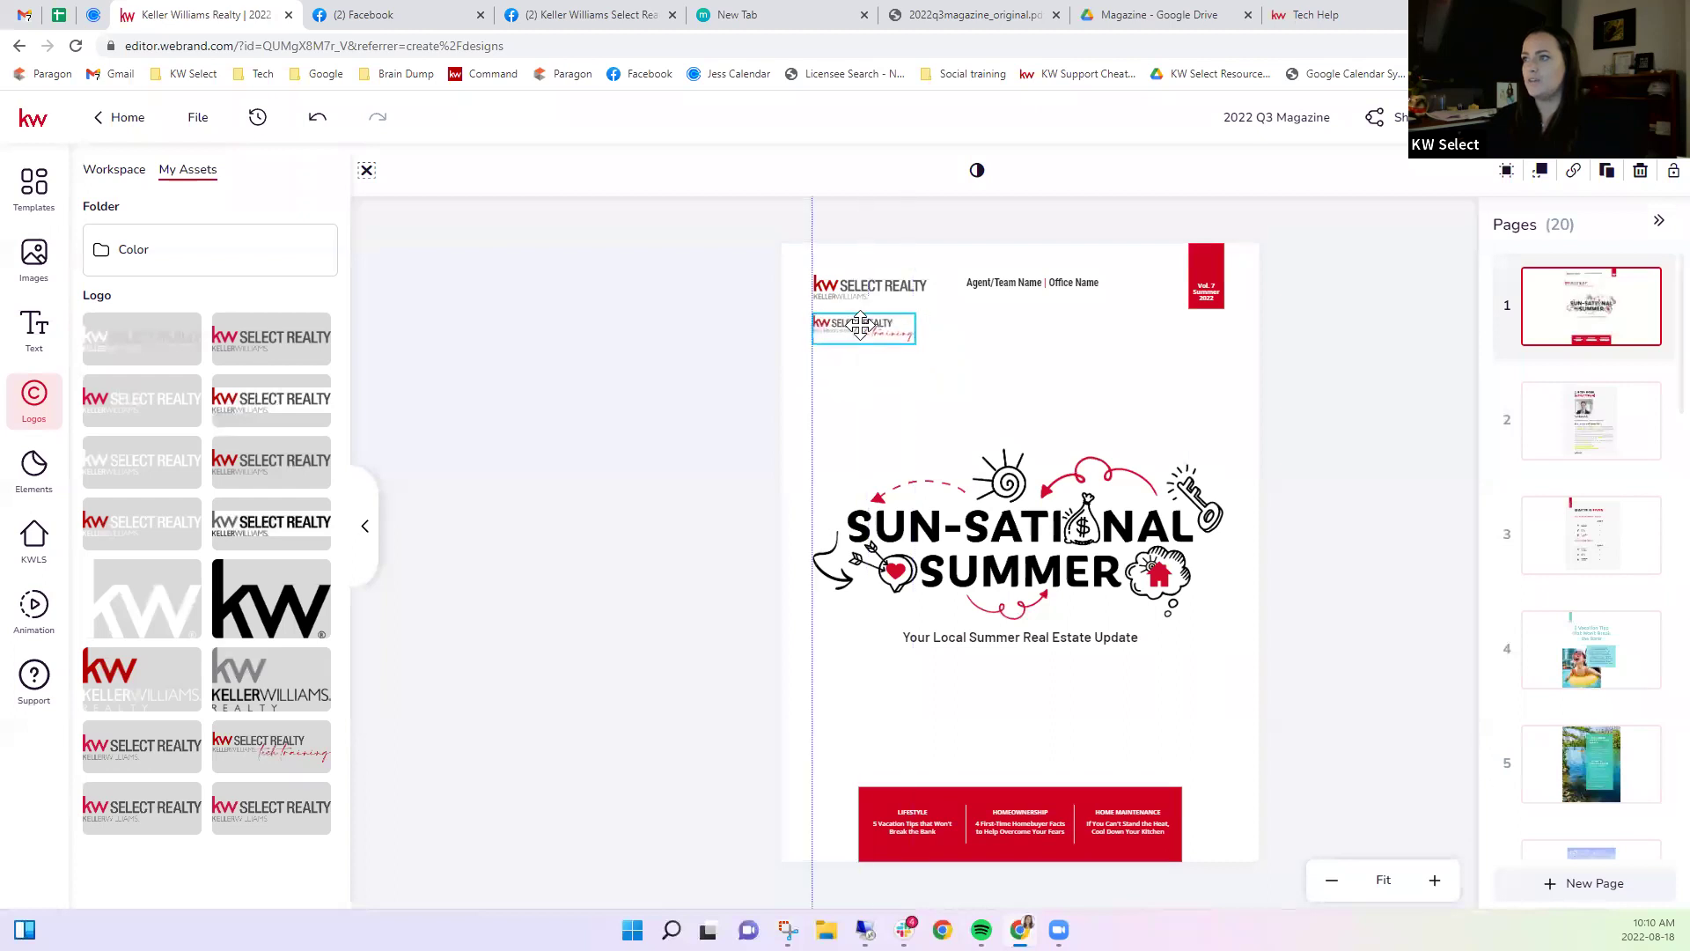
click(1257, 662)
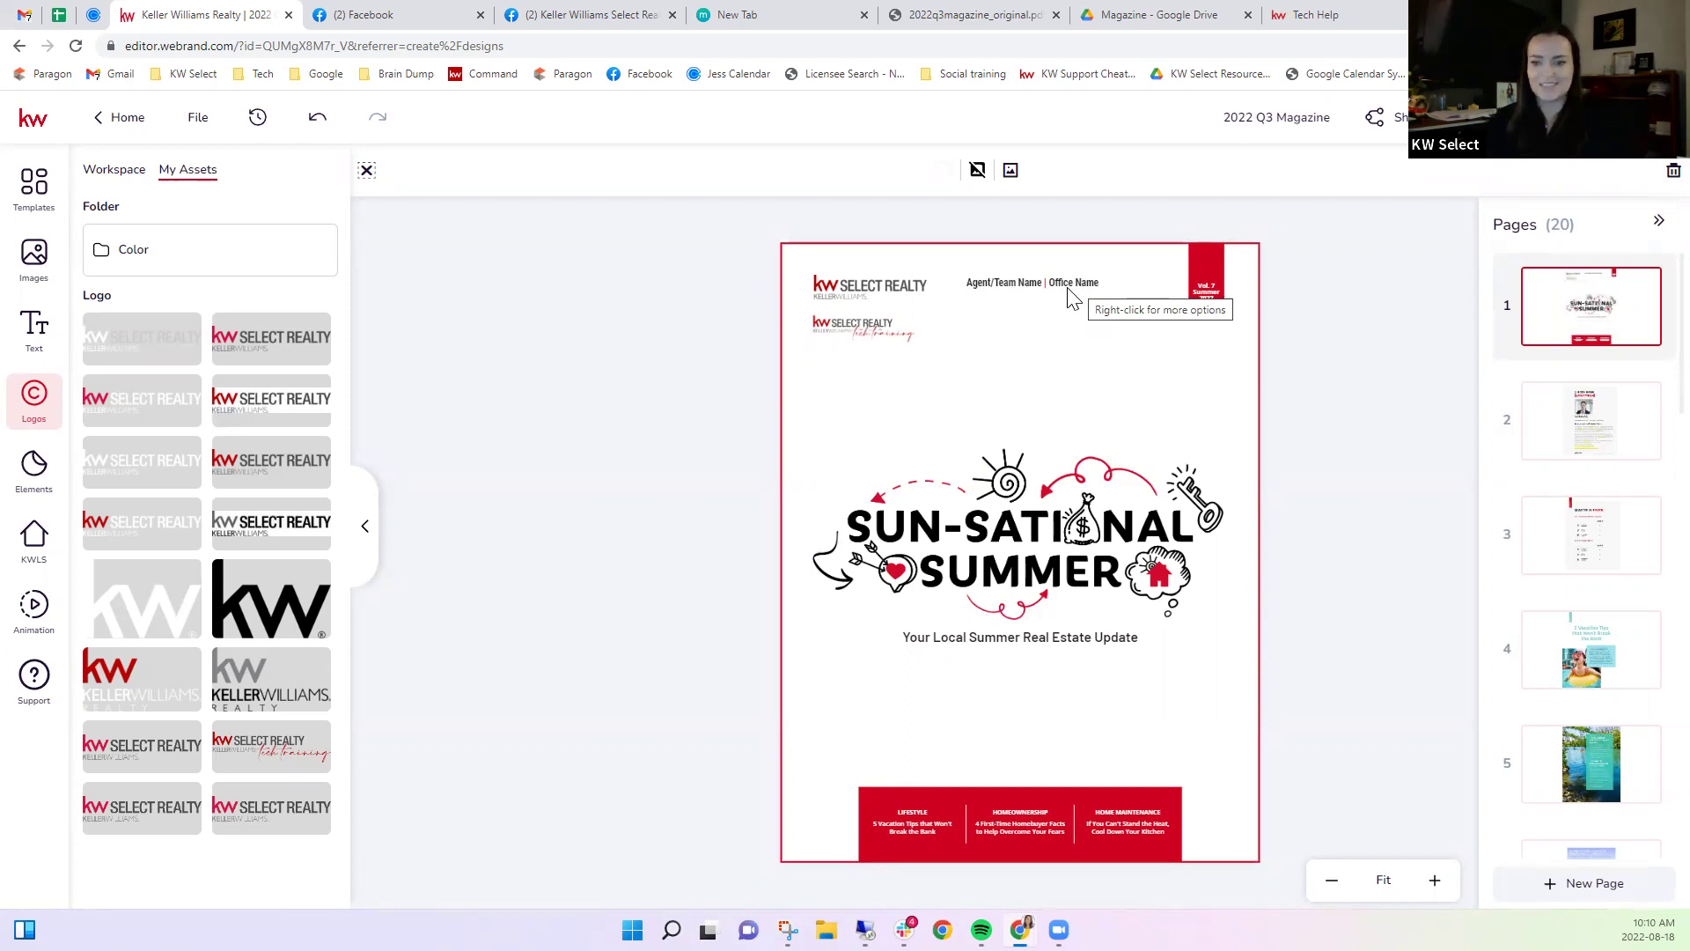
Replace Agent/Team Name with the agent's name, remove Office Name, and move it beside the red tag.
click(1019, 284)
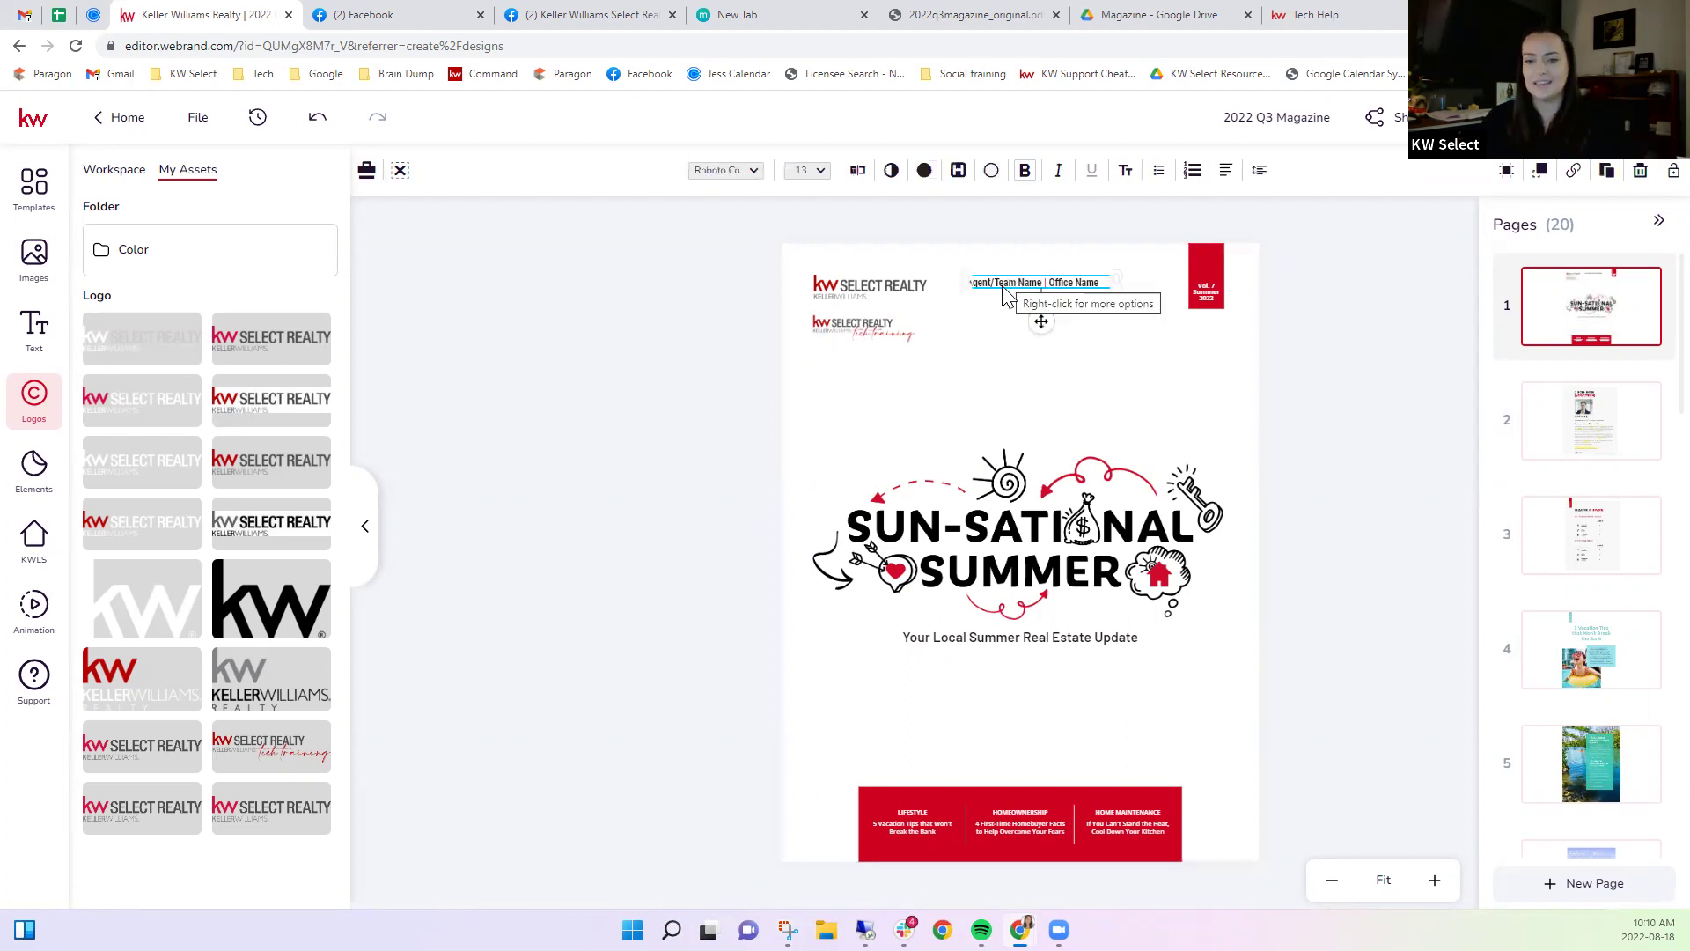
double_click(1012, 283)
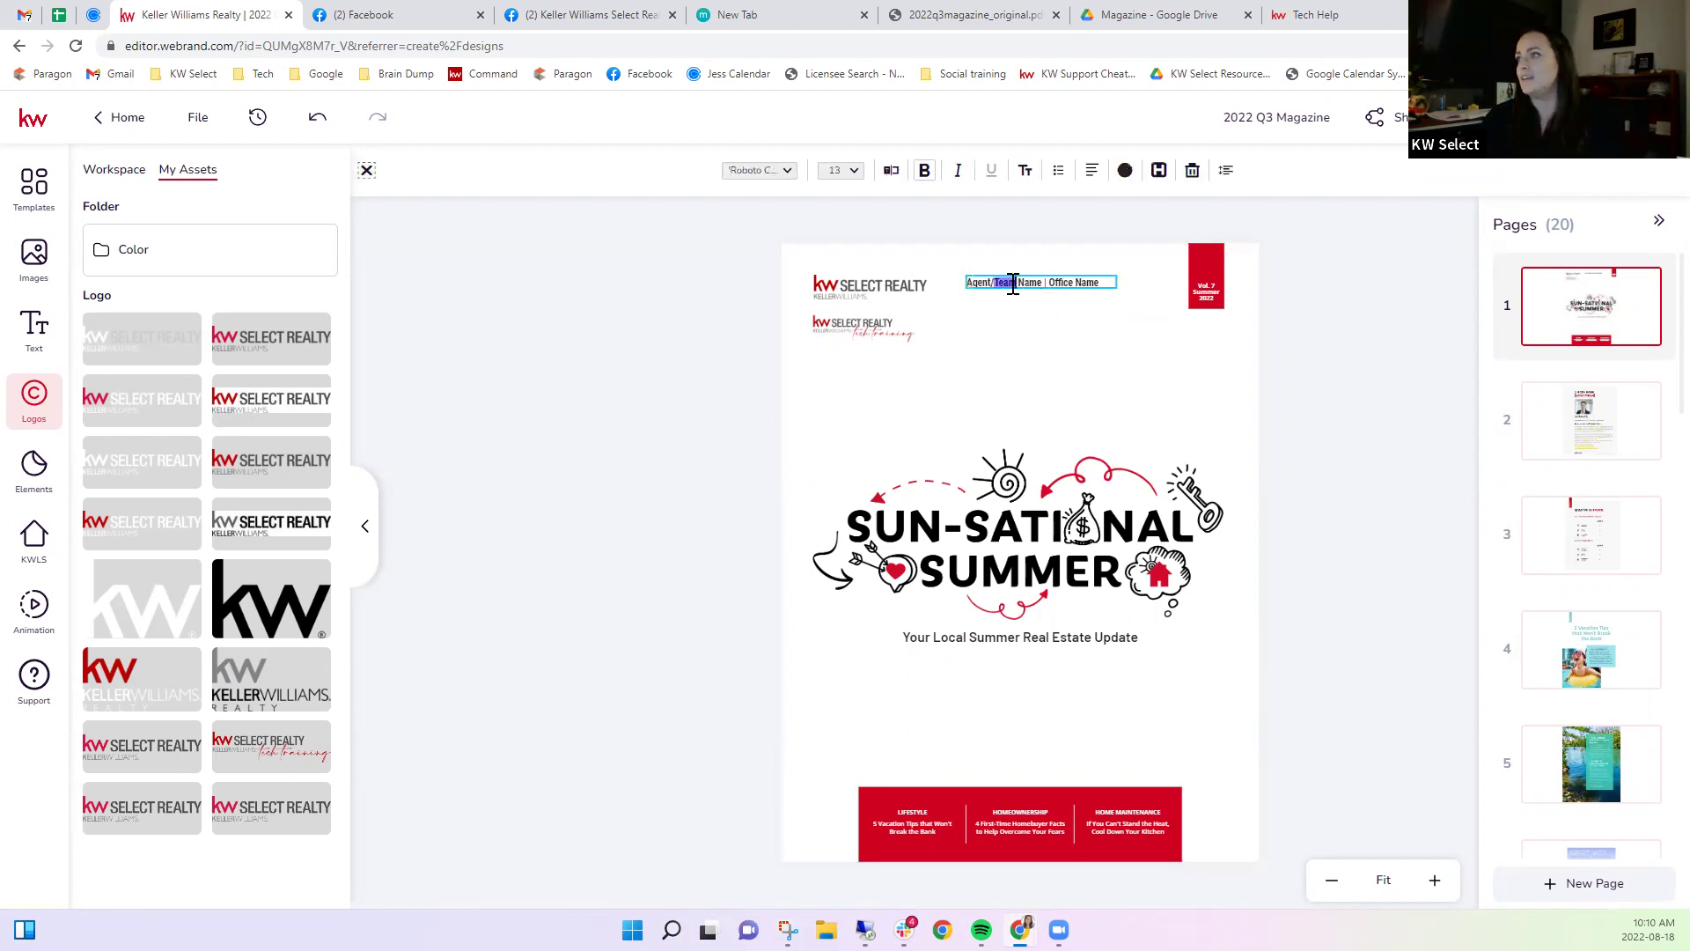
drag(1039, 281, 969, 287)
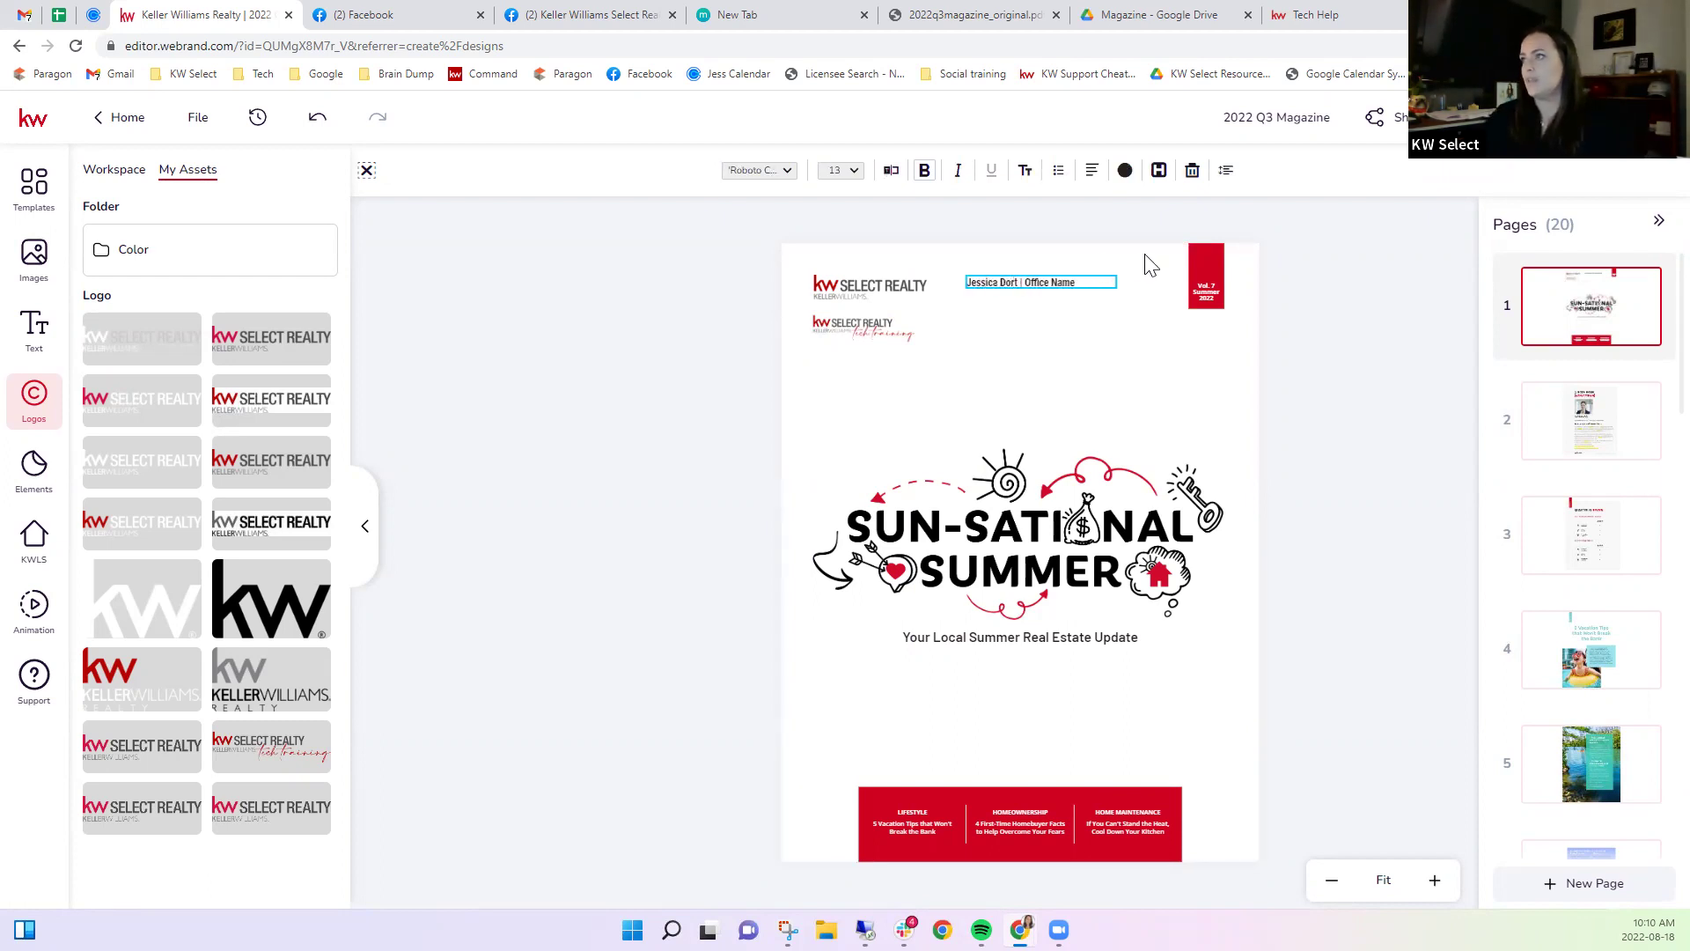
drag(1025, 283, 1082, 285)
text(e)
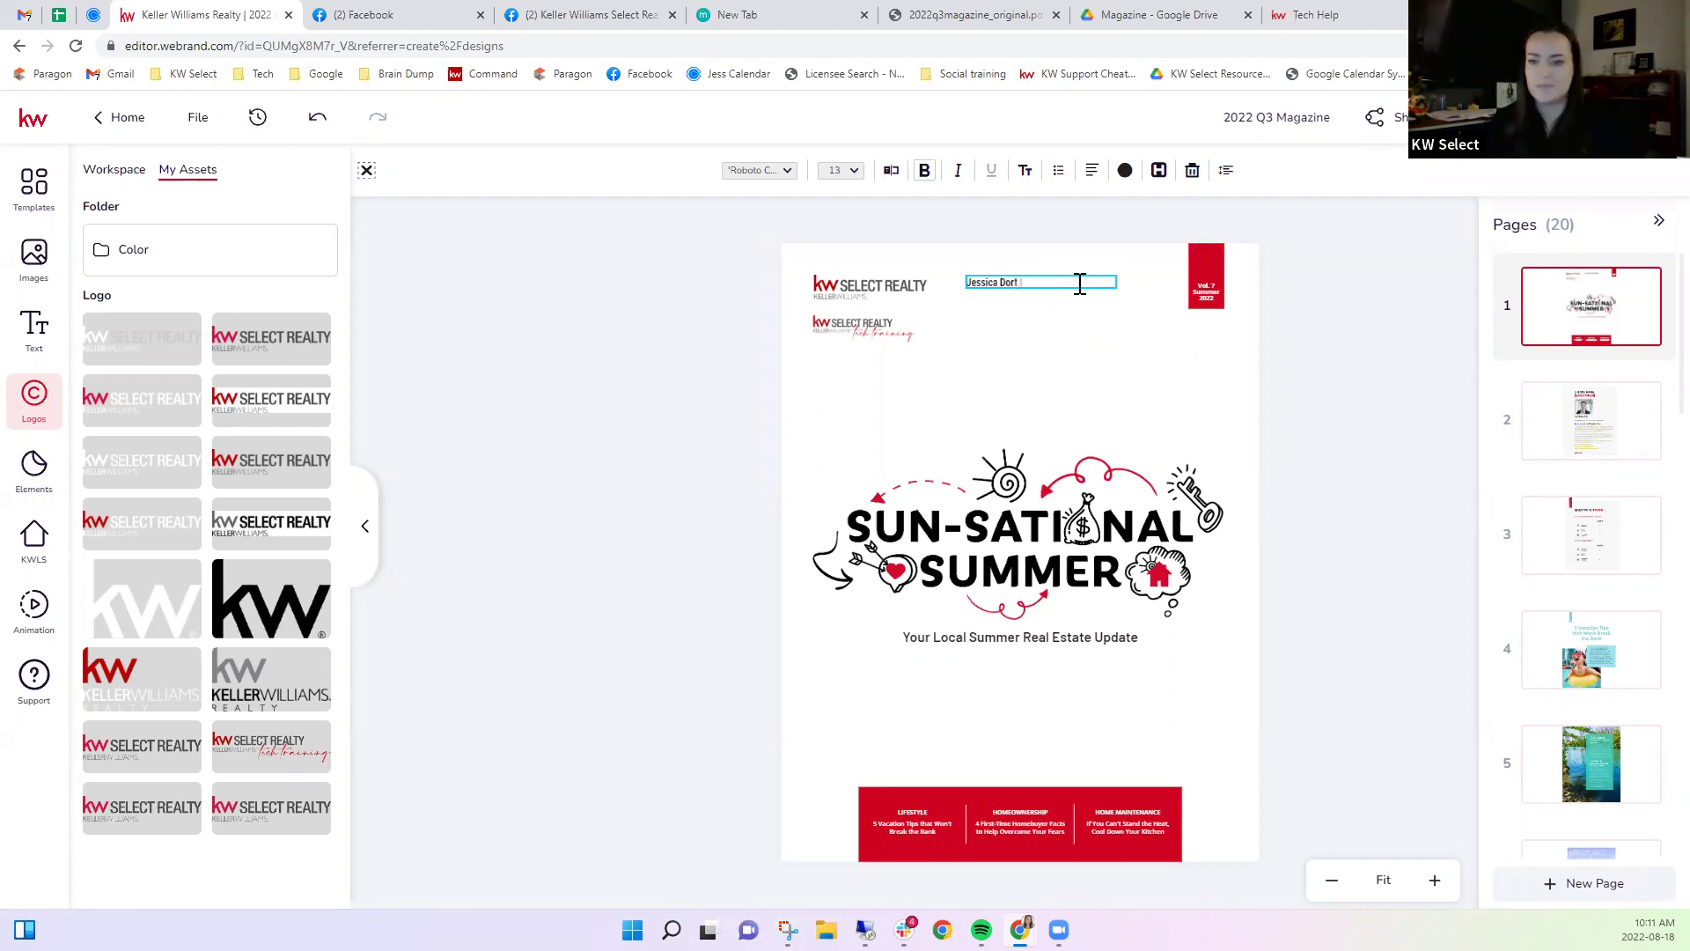
key(Escape)
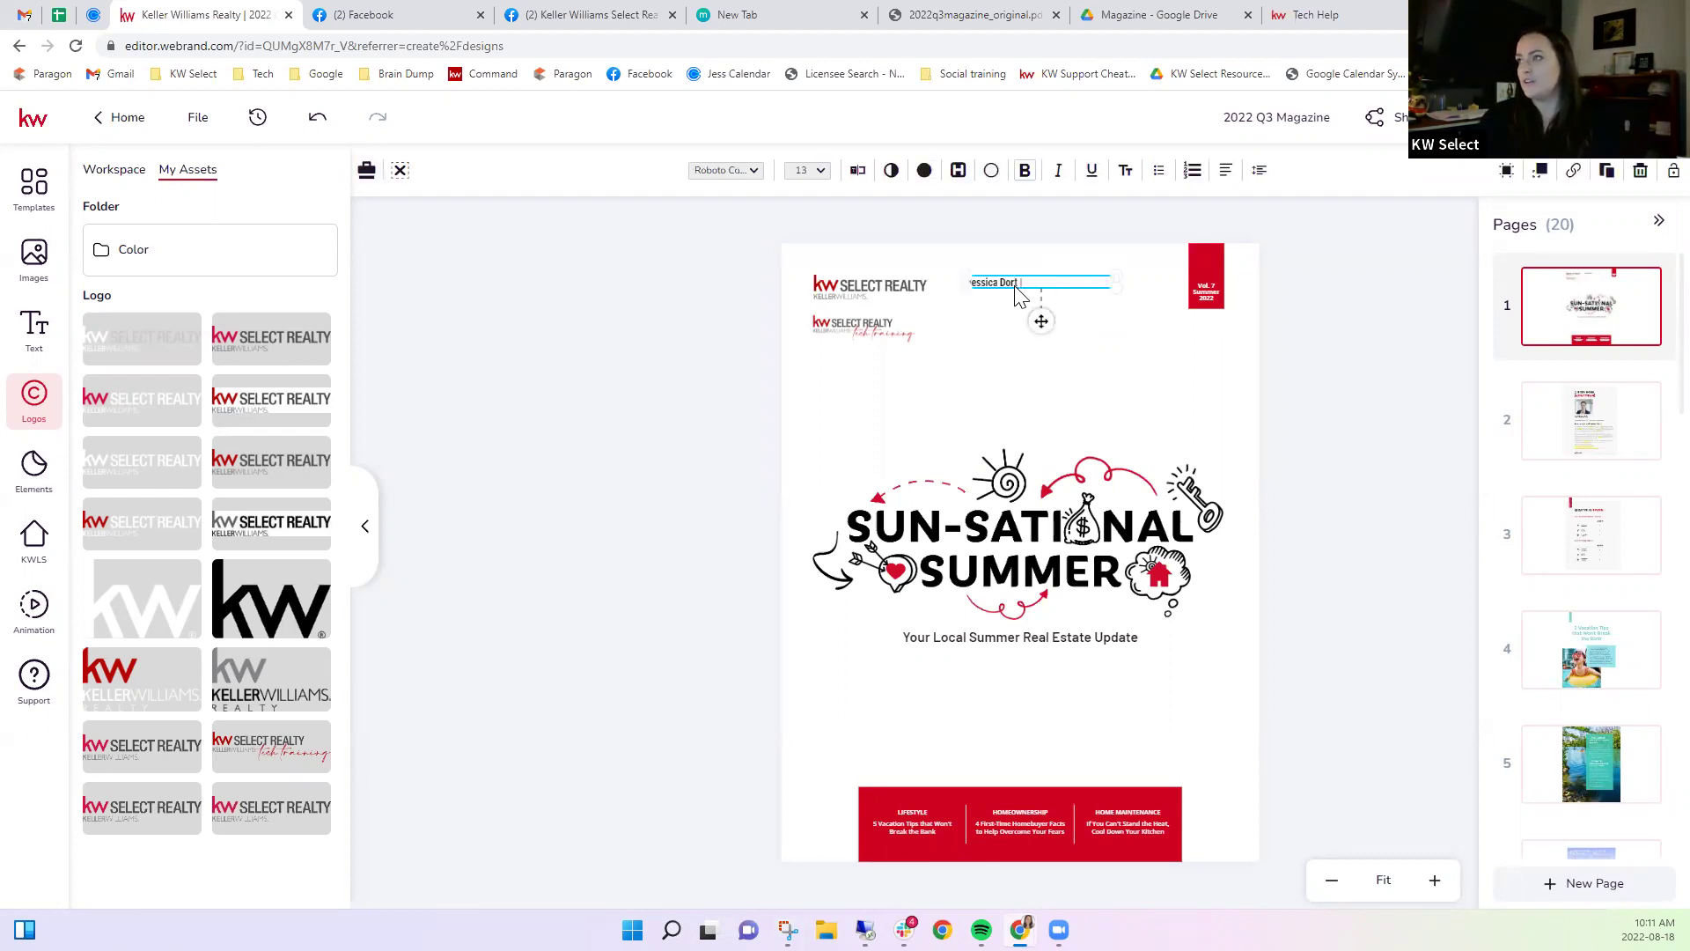
drag(1021, 294, 1175, 287)
click(1314, 506)
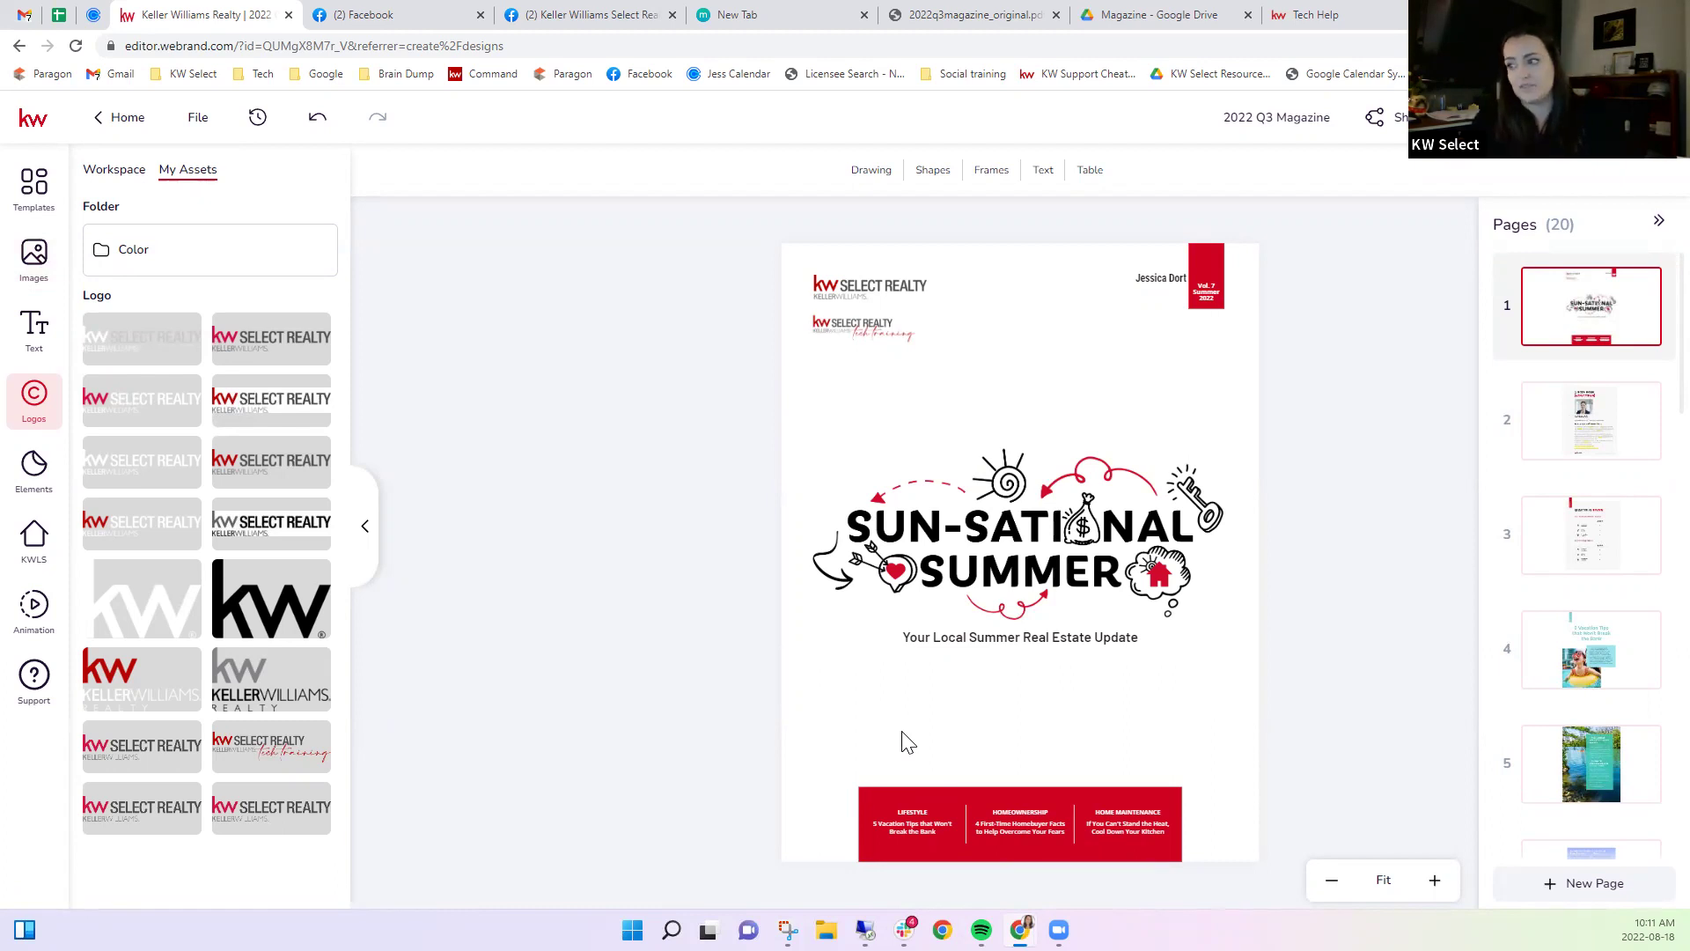
Change the cover's bottom red banner fill to pale grey.
click(872, 795)
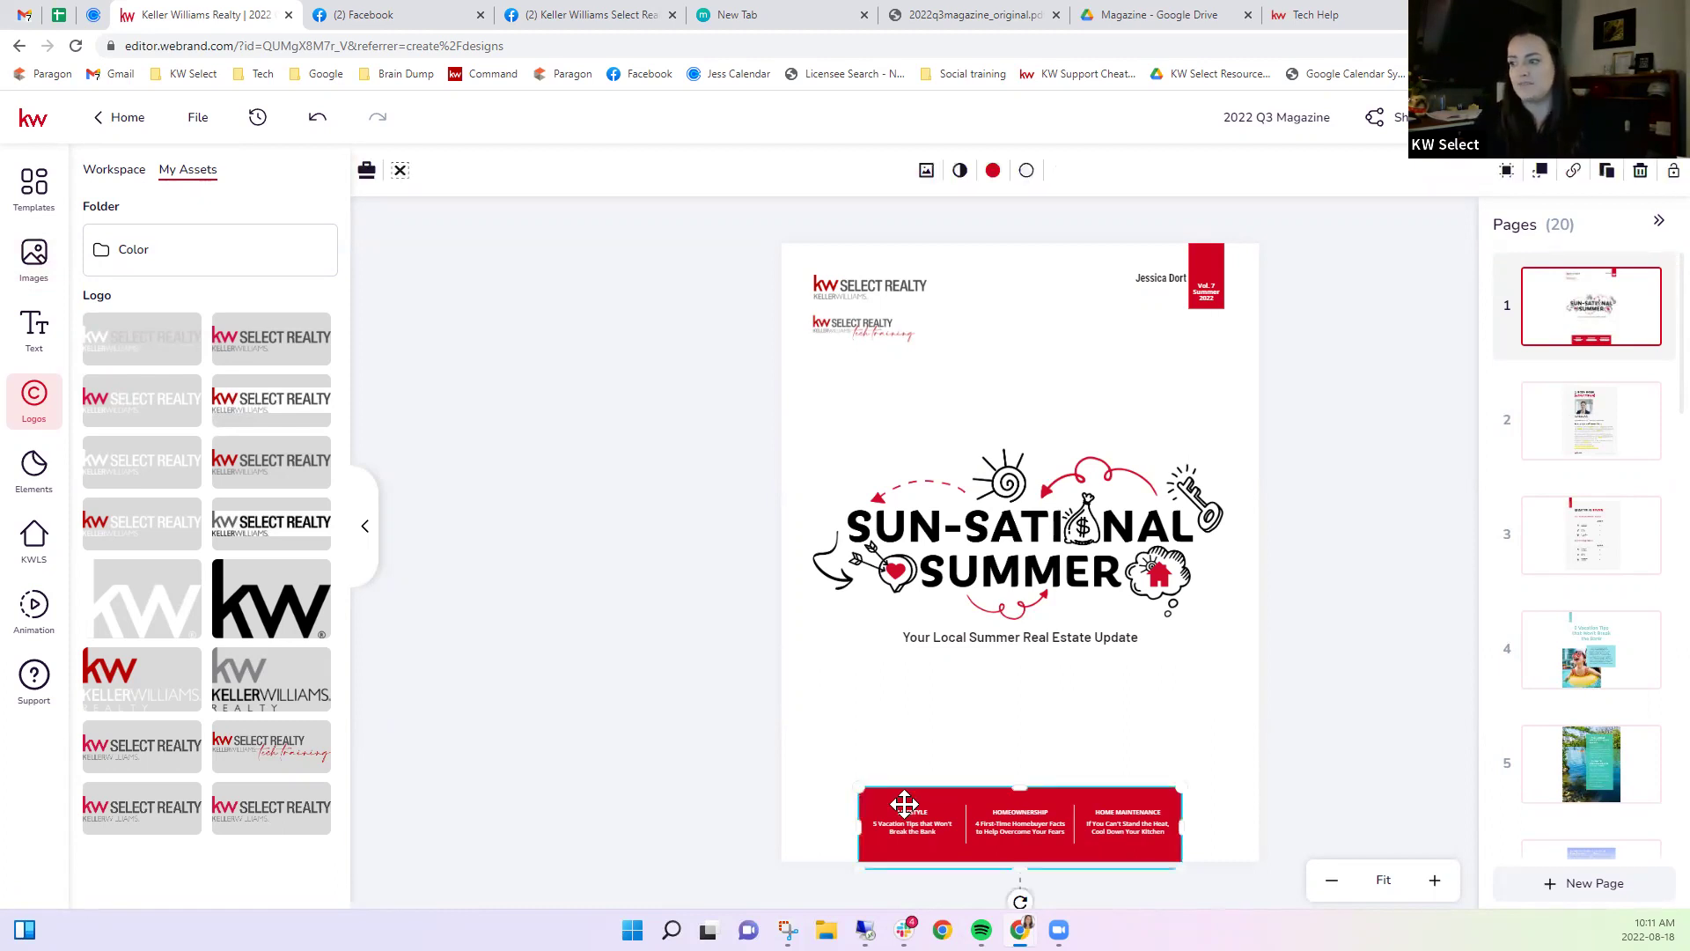
click(992, 172)
click(1009, 402)
click(1151, 552)
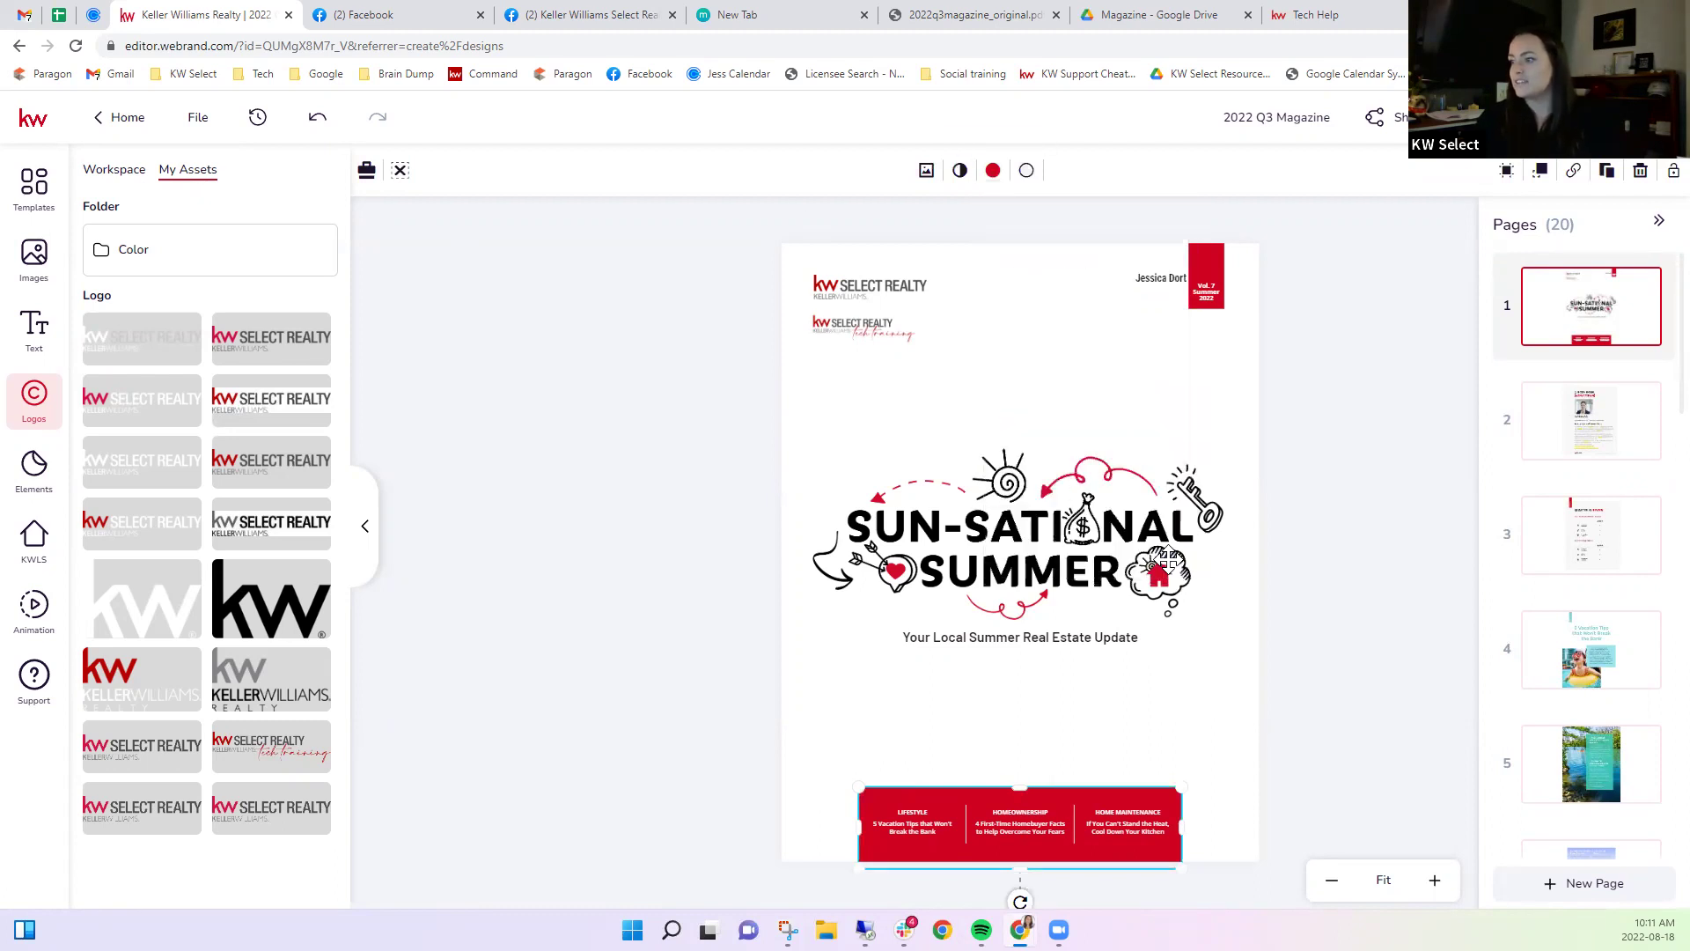
click(1241, 735)
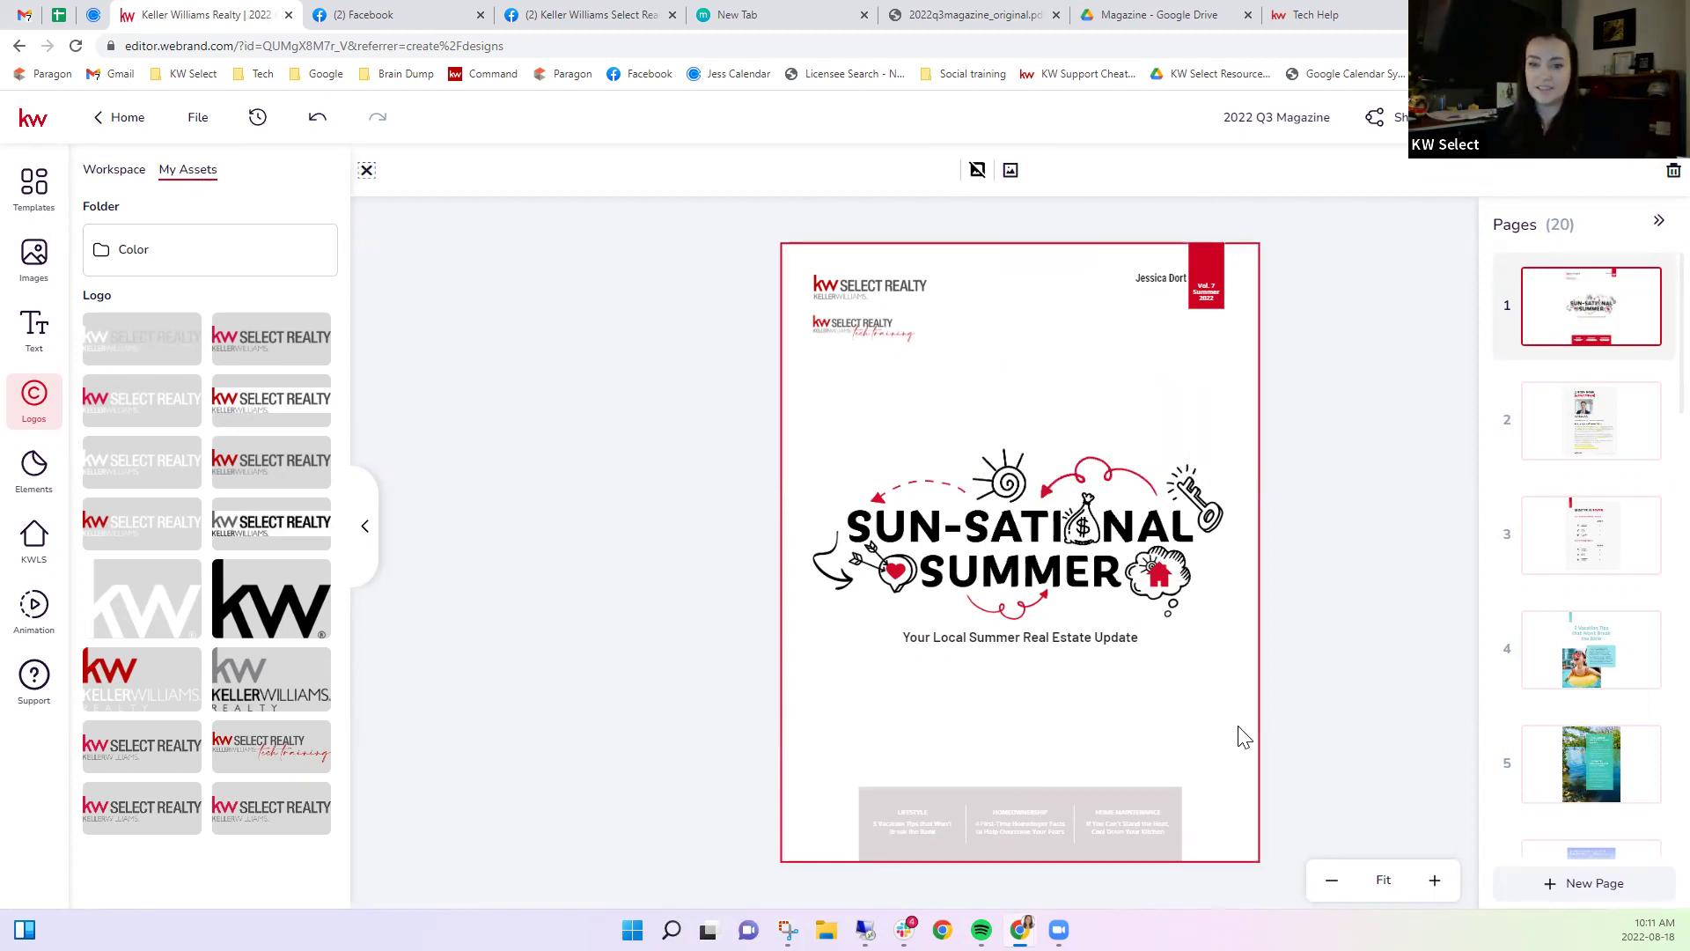
Check the Sun-Sational Summer title graphic, then open page 2's 'A Note From [Agent/Team]' letter.
click(1081, 574)
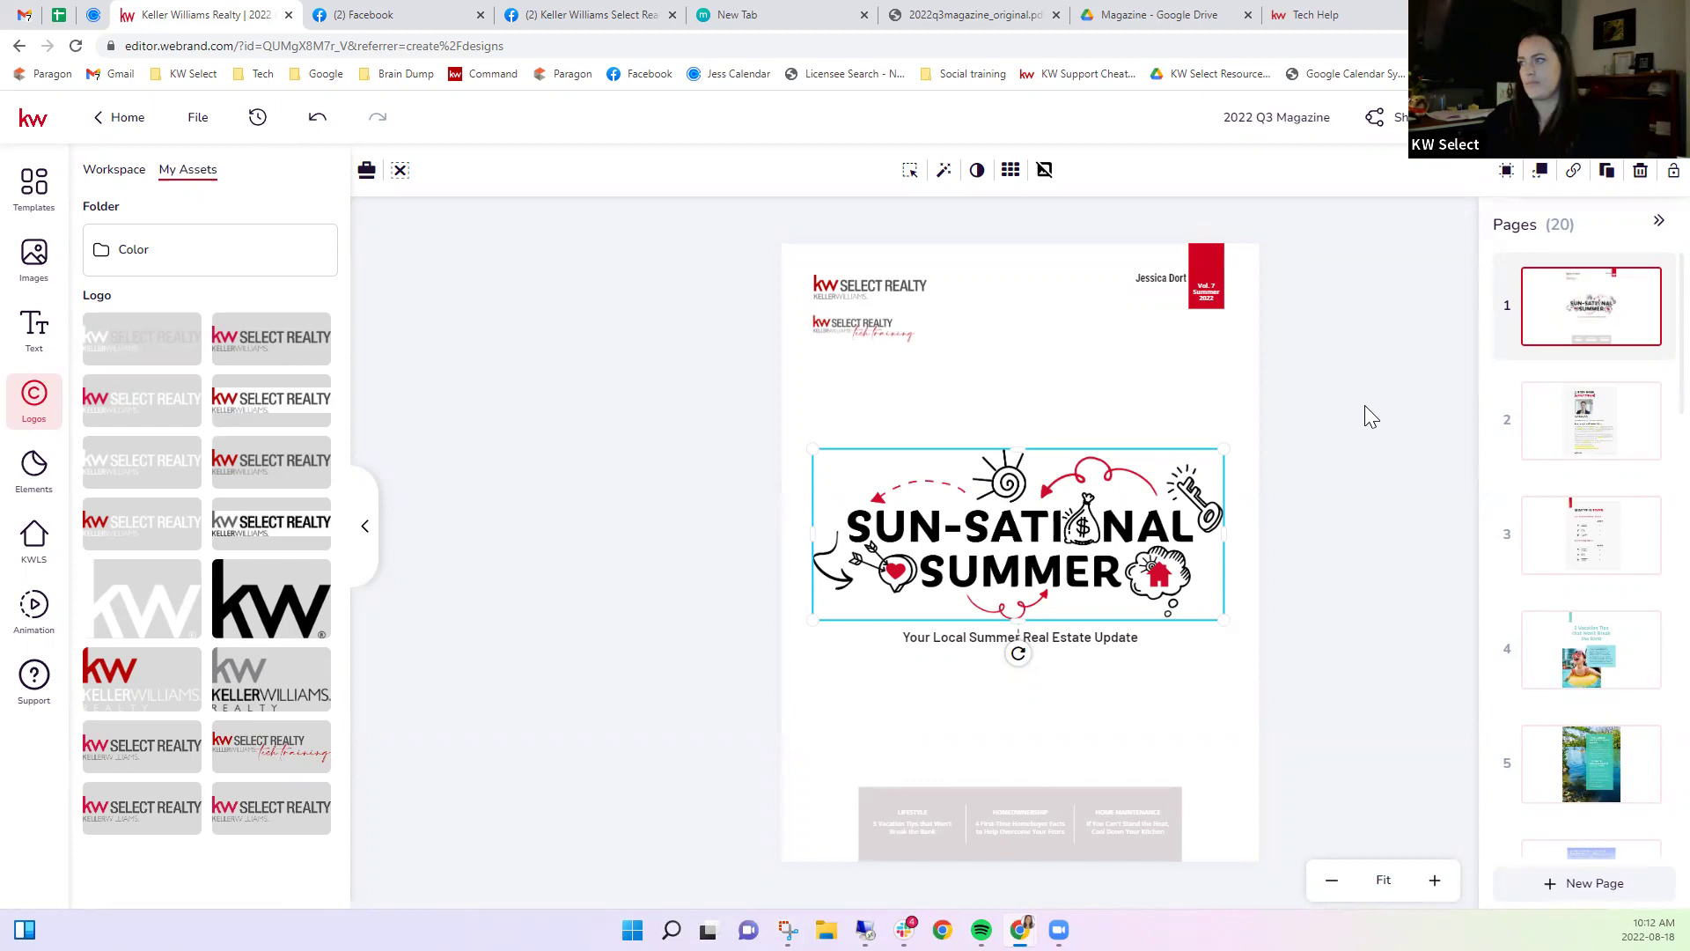
click(1381, 421)
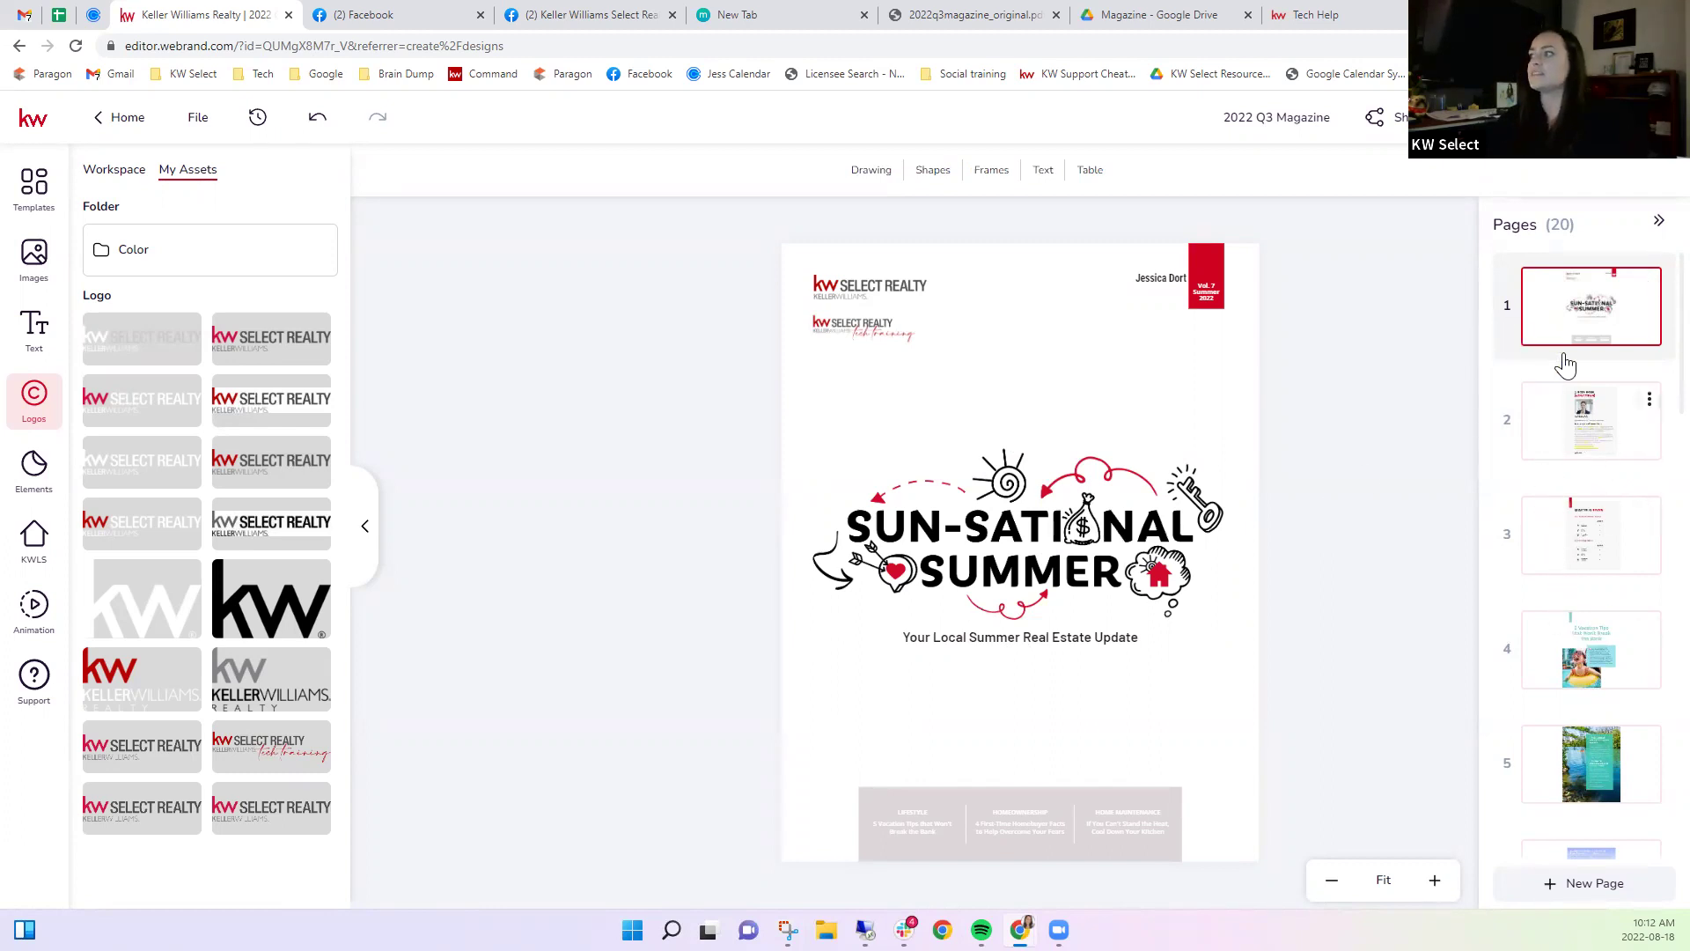
click(1568, 419)
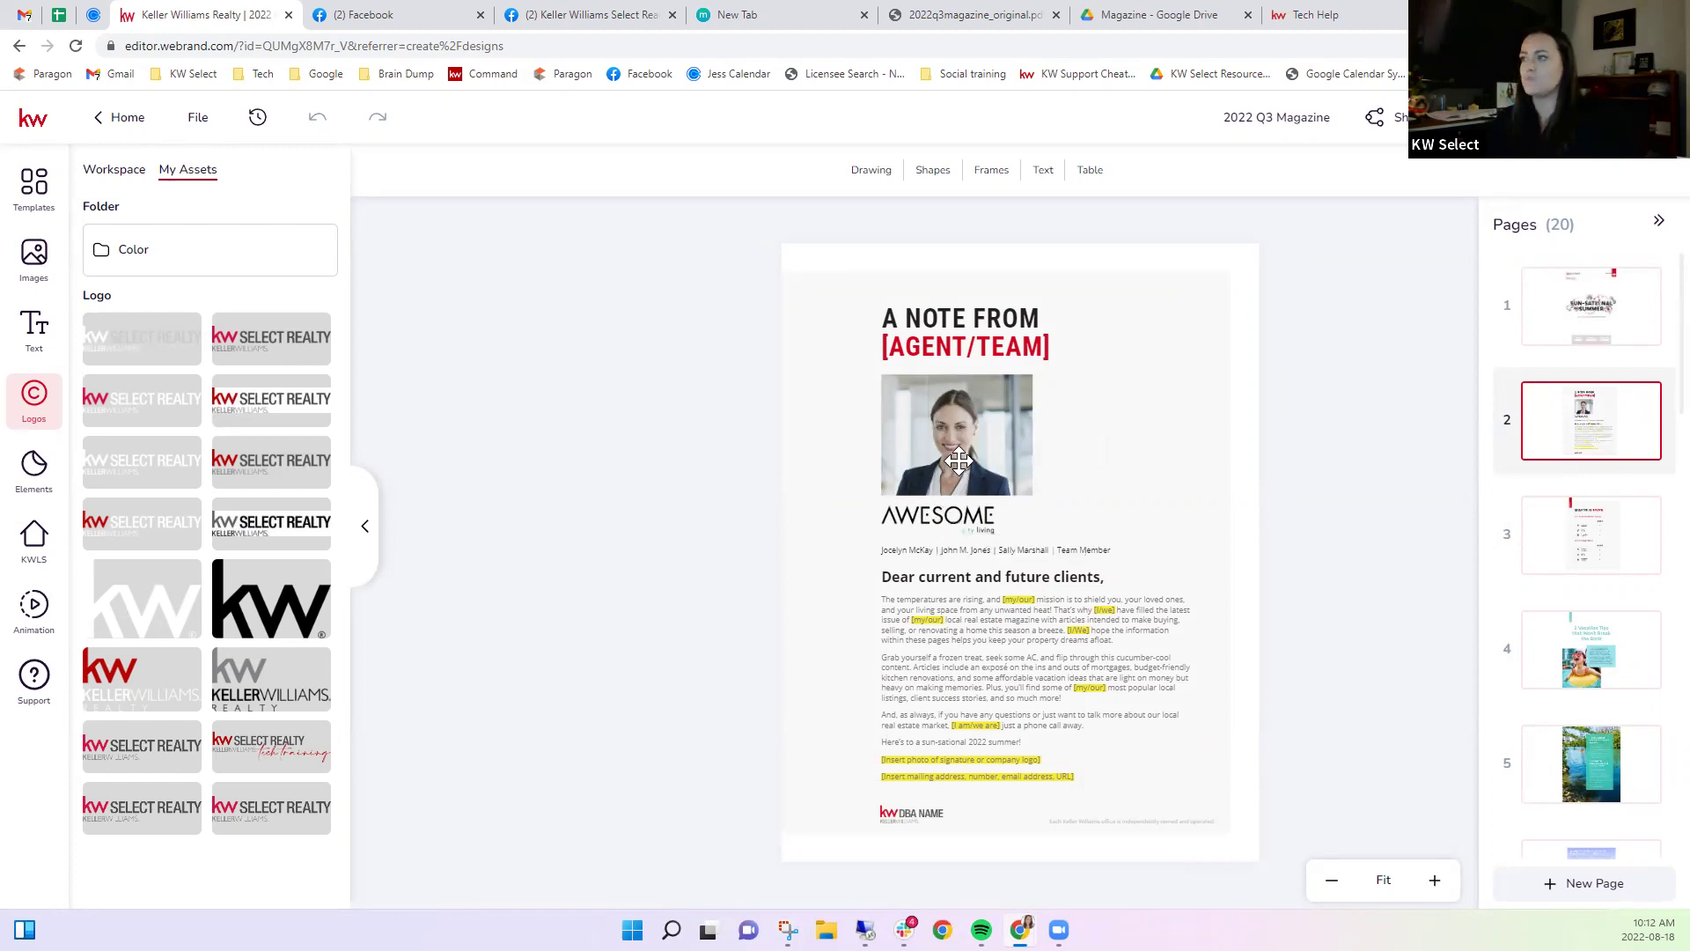
Swap the note-page stock portrait for the agent photo from My Assets and nudge it up-right.
click(963, 412)
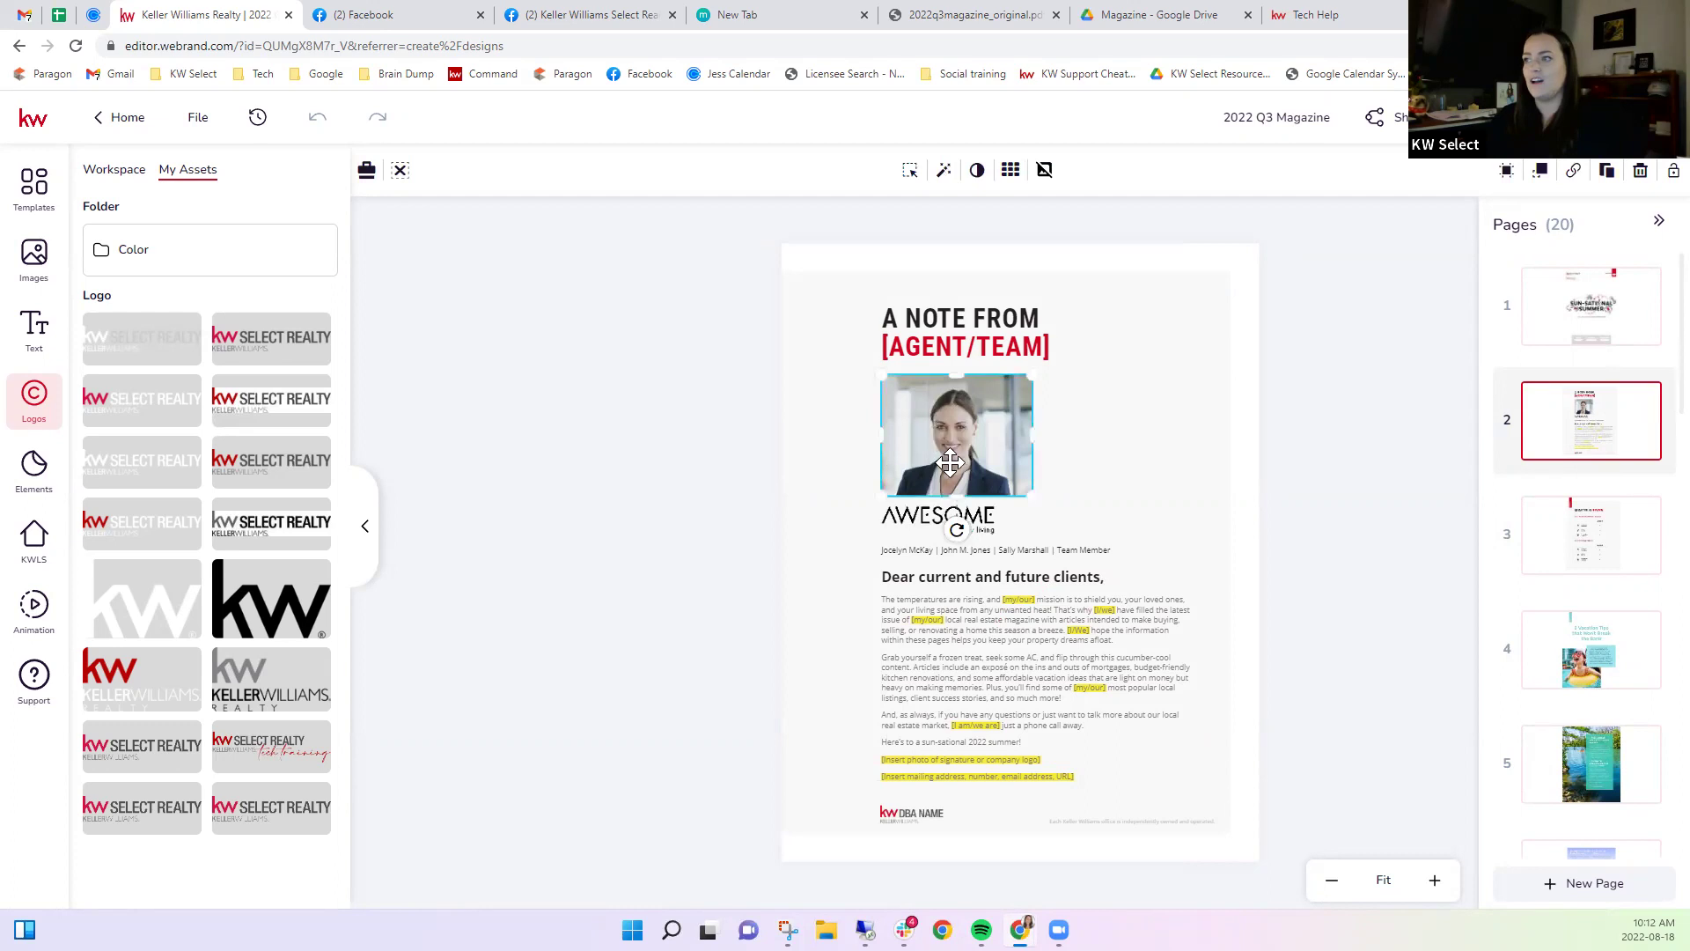
click(36, 268)
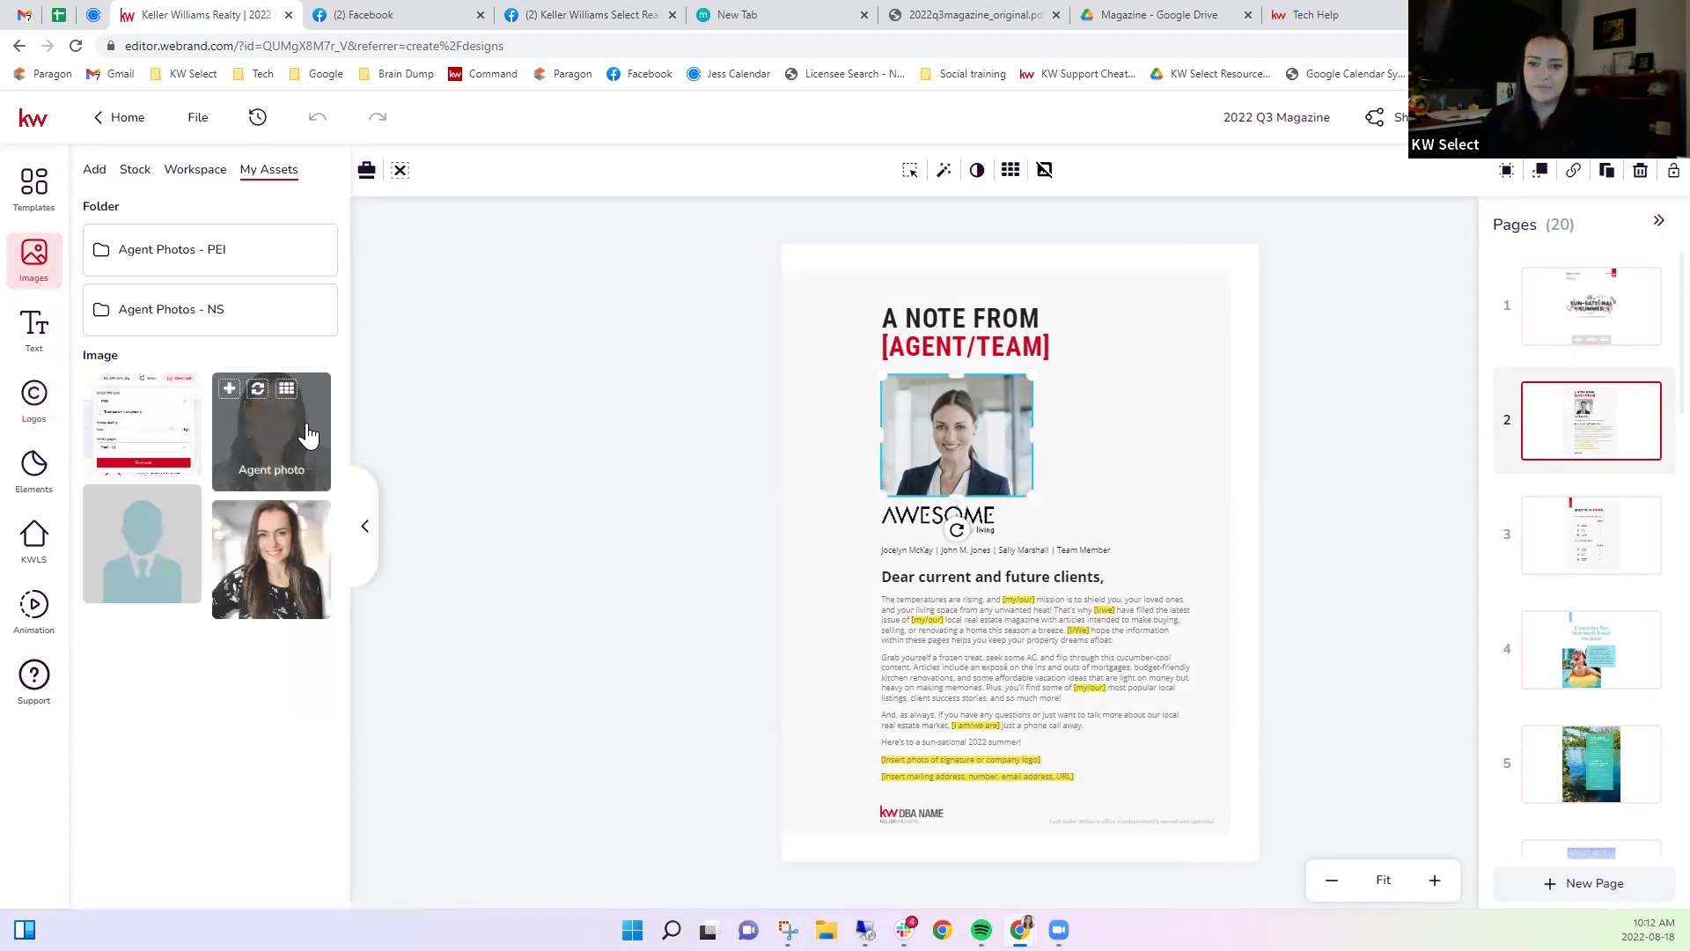
click(231, 390)
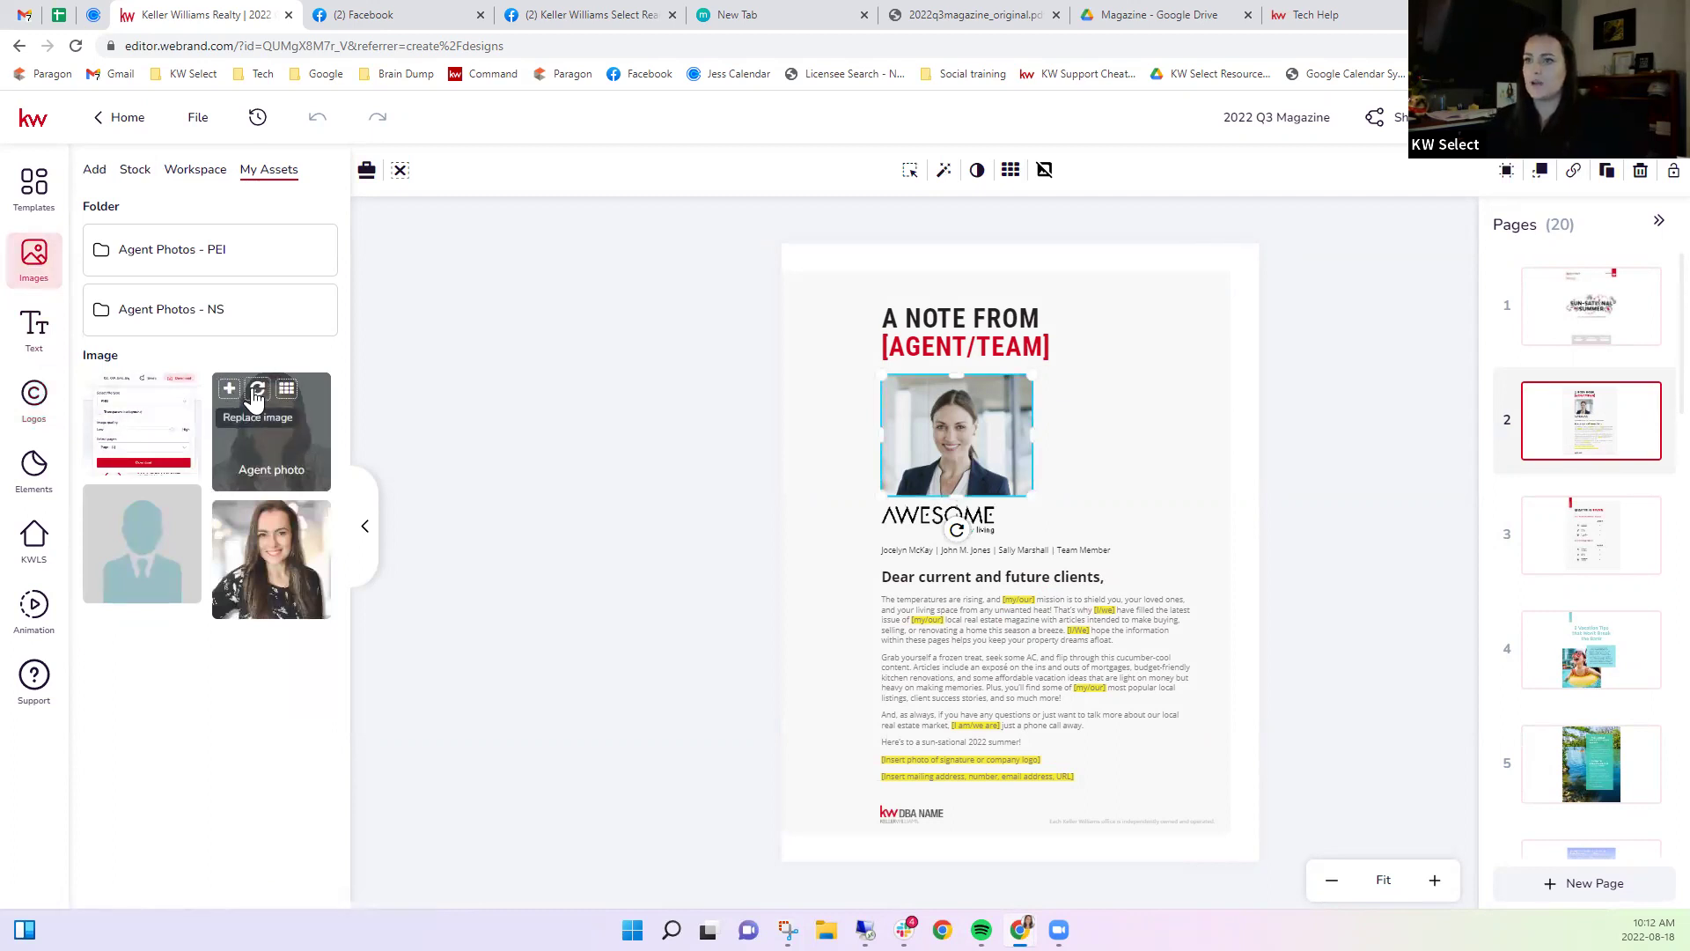
click(653, 433)
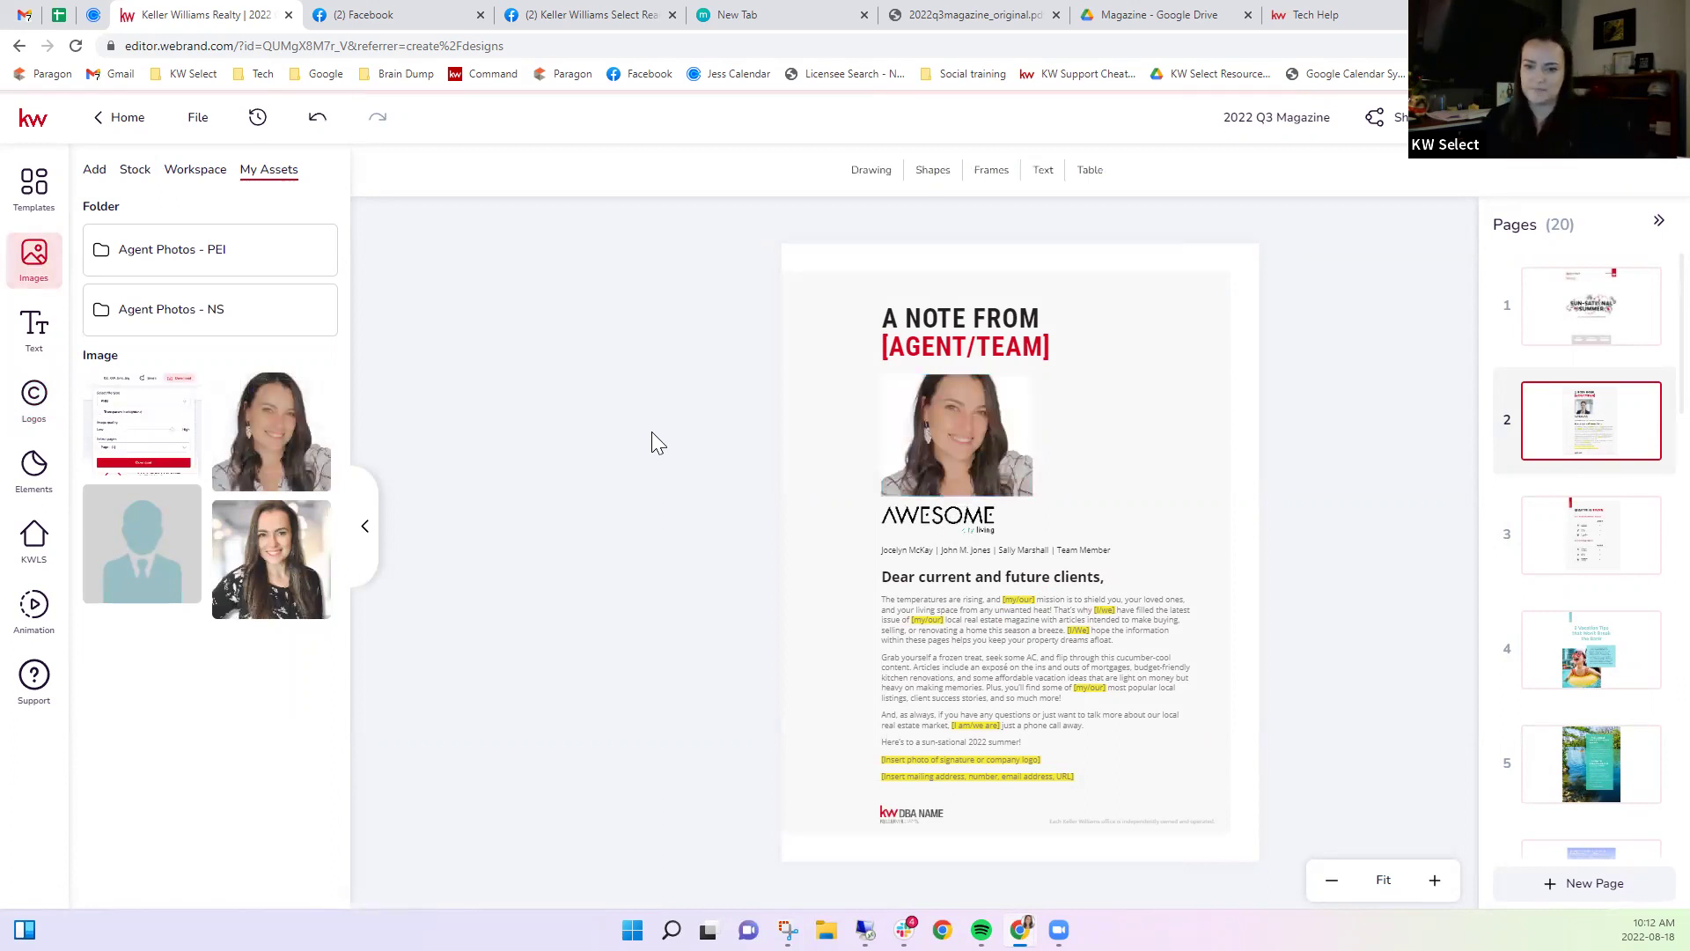
click(971, 390)
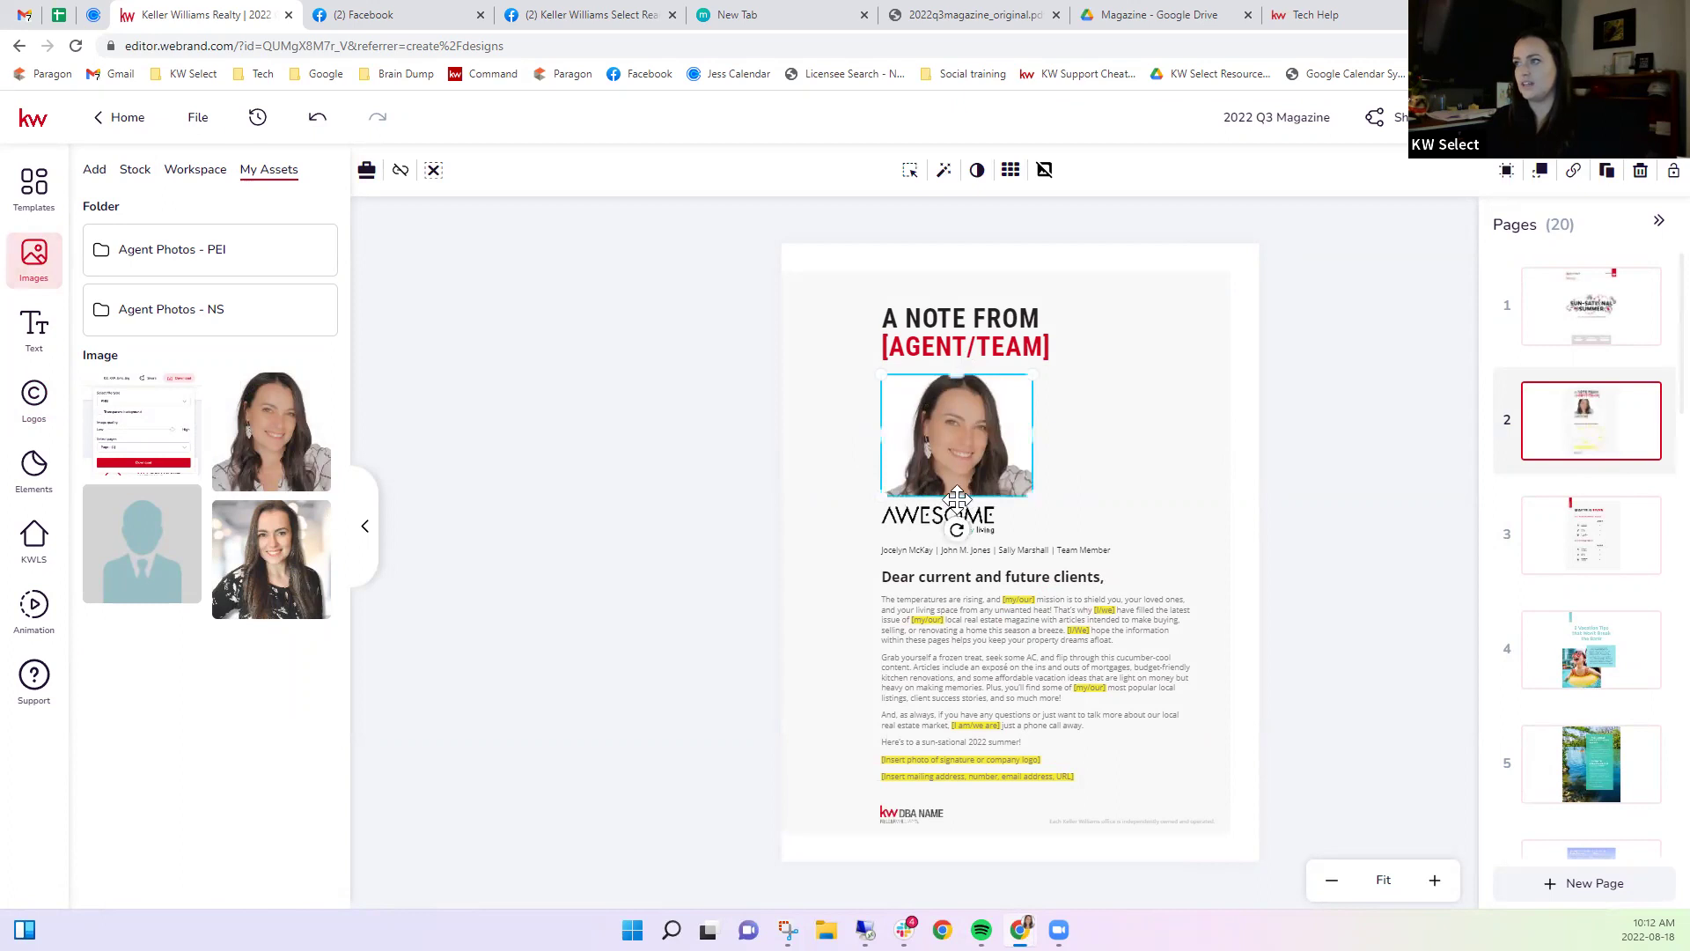
mouse_move(977, 479)
mouse_down()
mouse_move(1000, 445)
mouse_move(994, 493)
mouse_up()
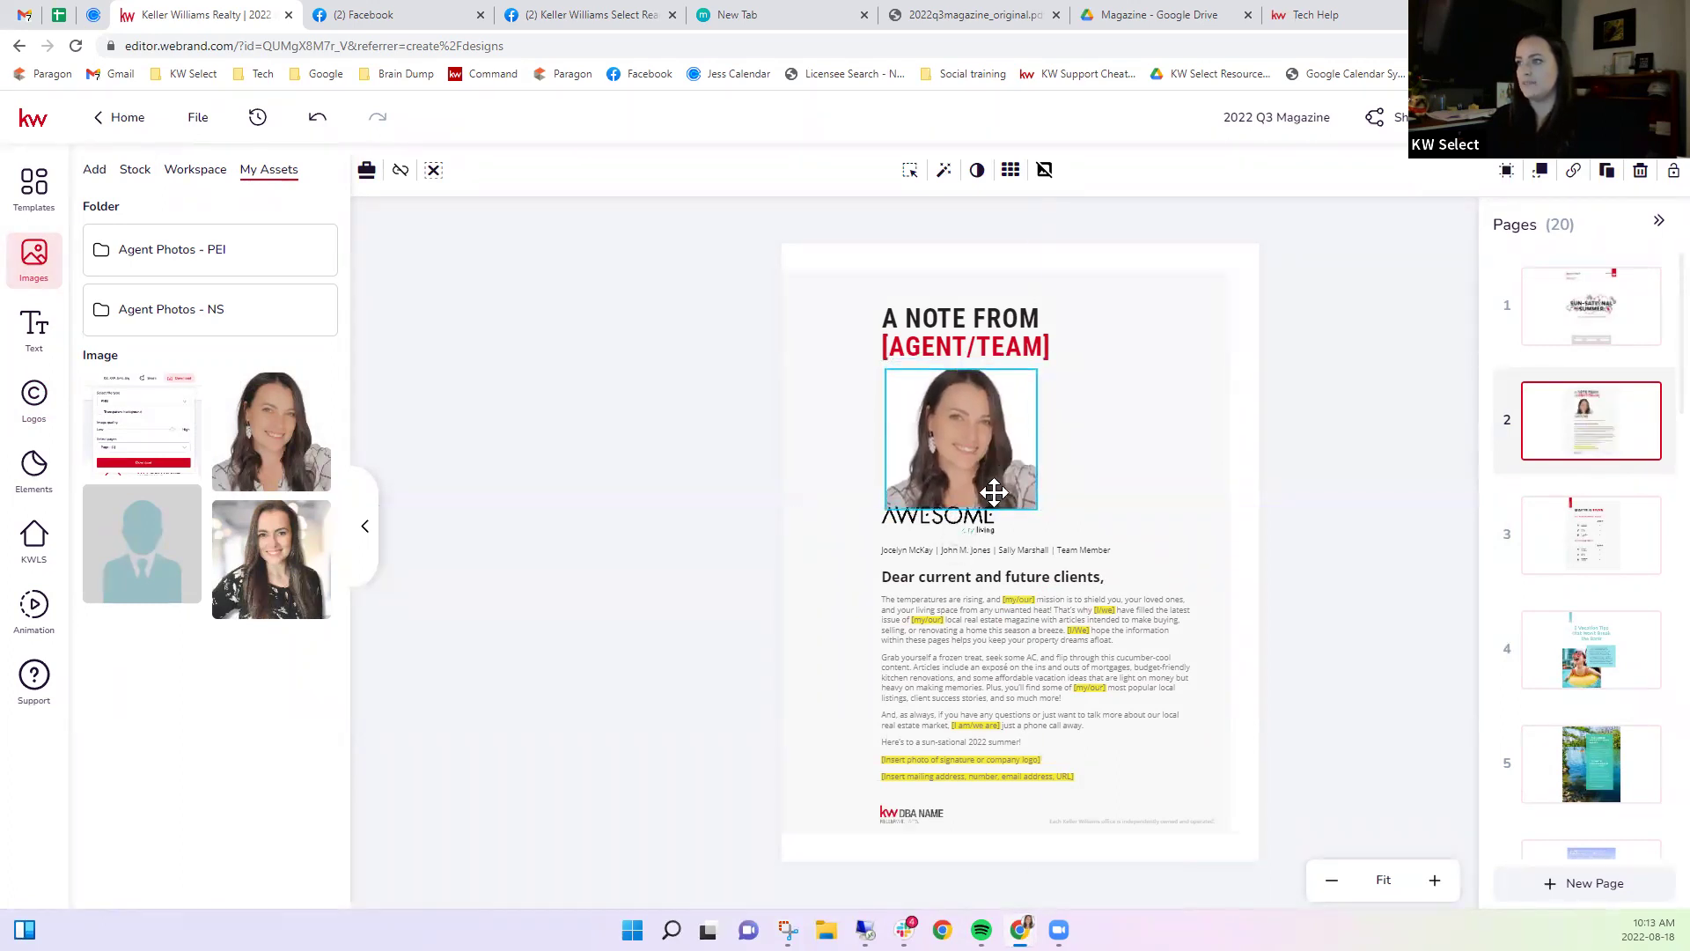
click(924, 519)
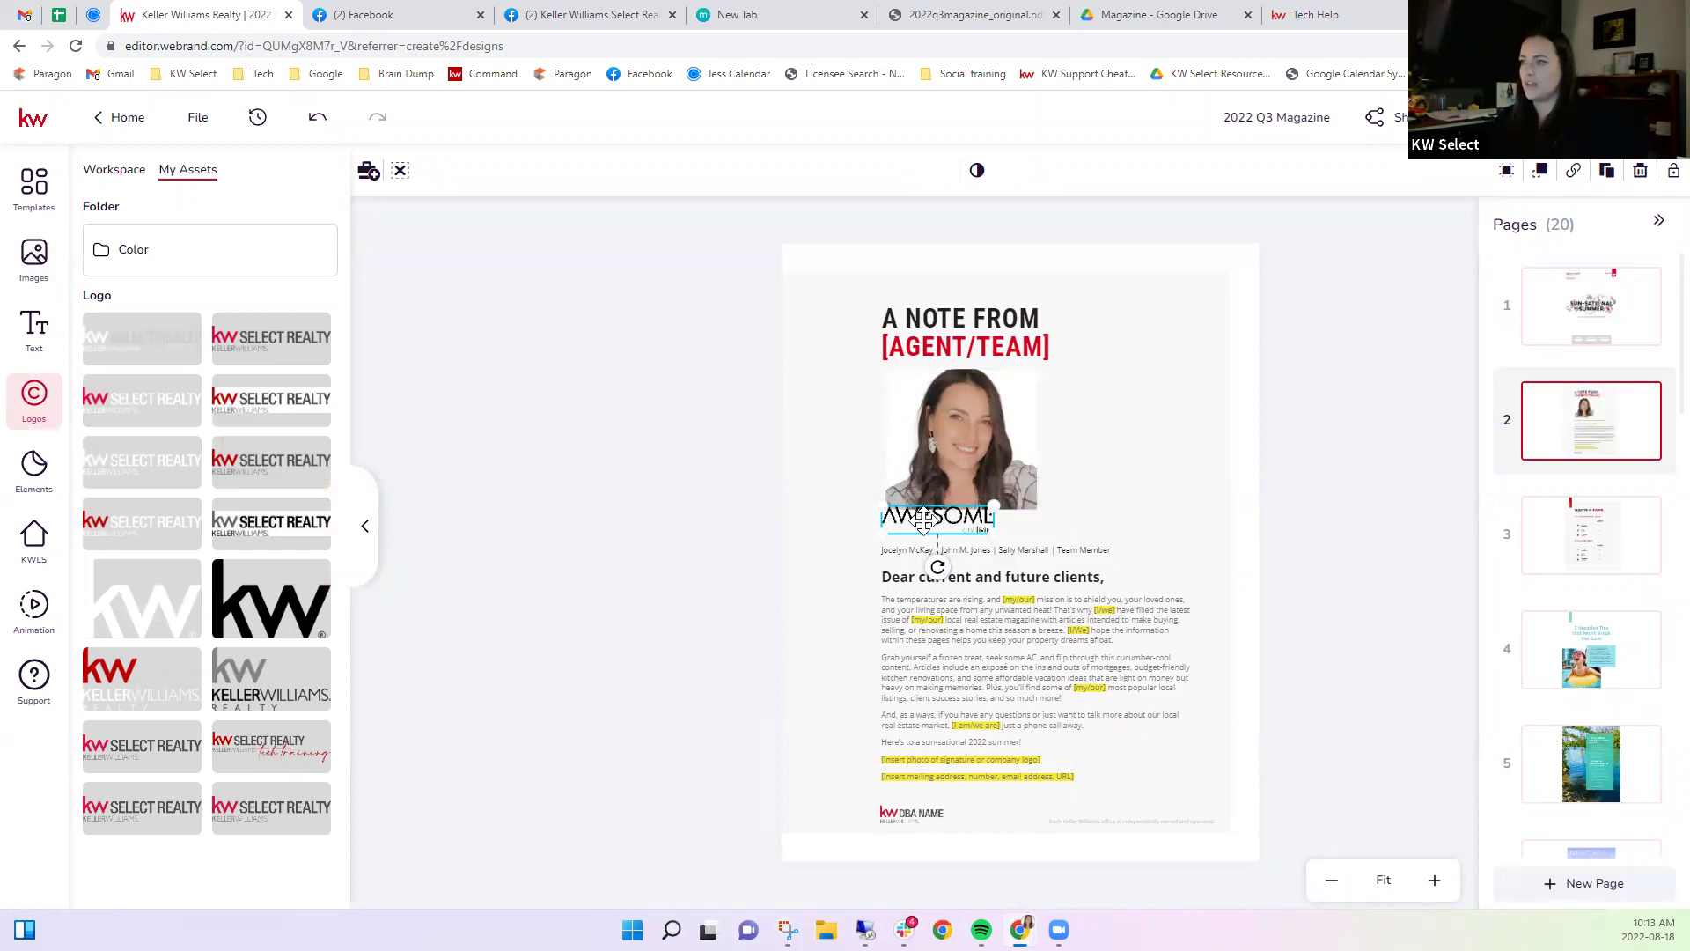
Delete the AWESOME logo under the photo and drag the agent photo's corner to enlarge it.
right_click(923, 521)
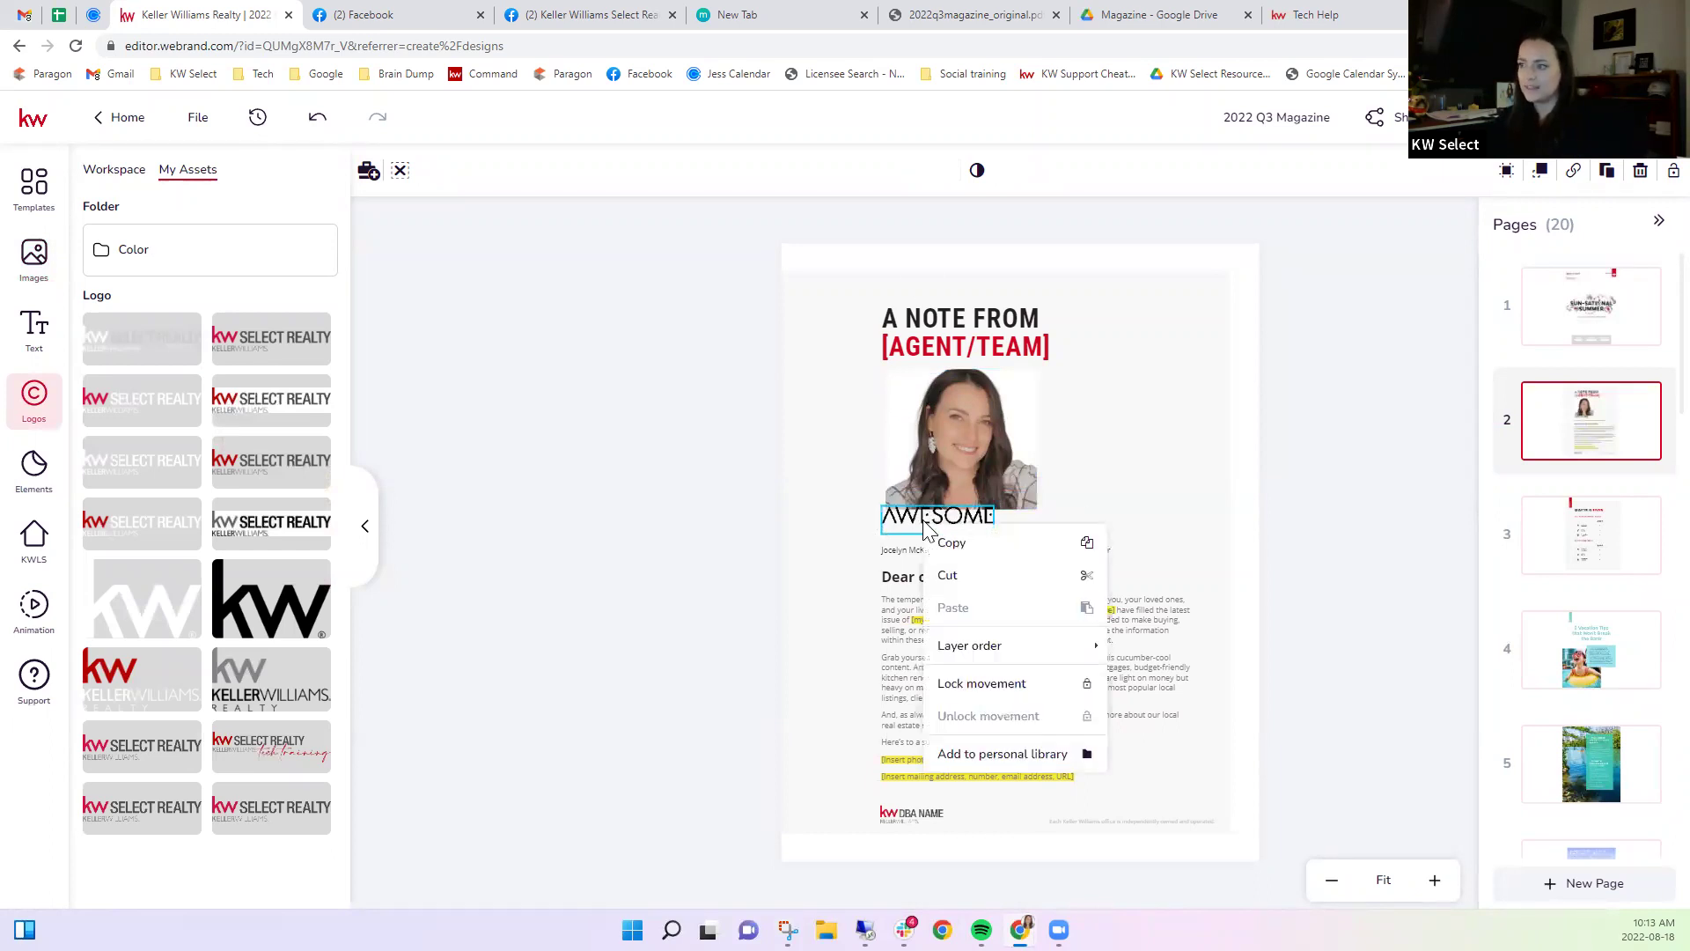
click(1037, 583)
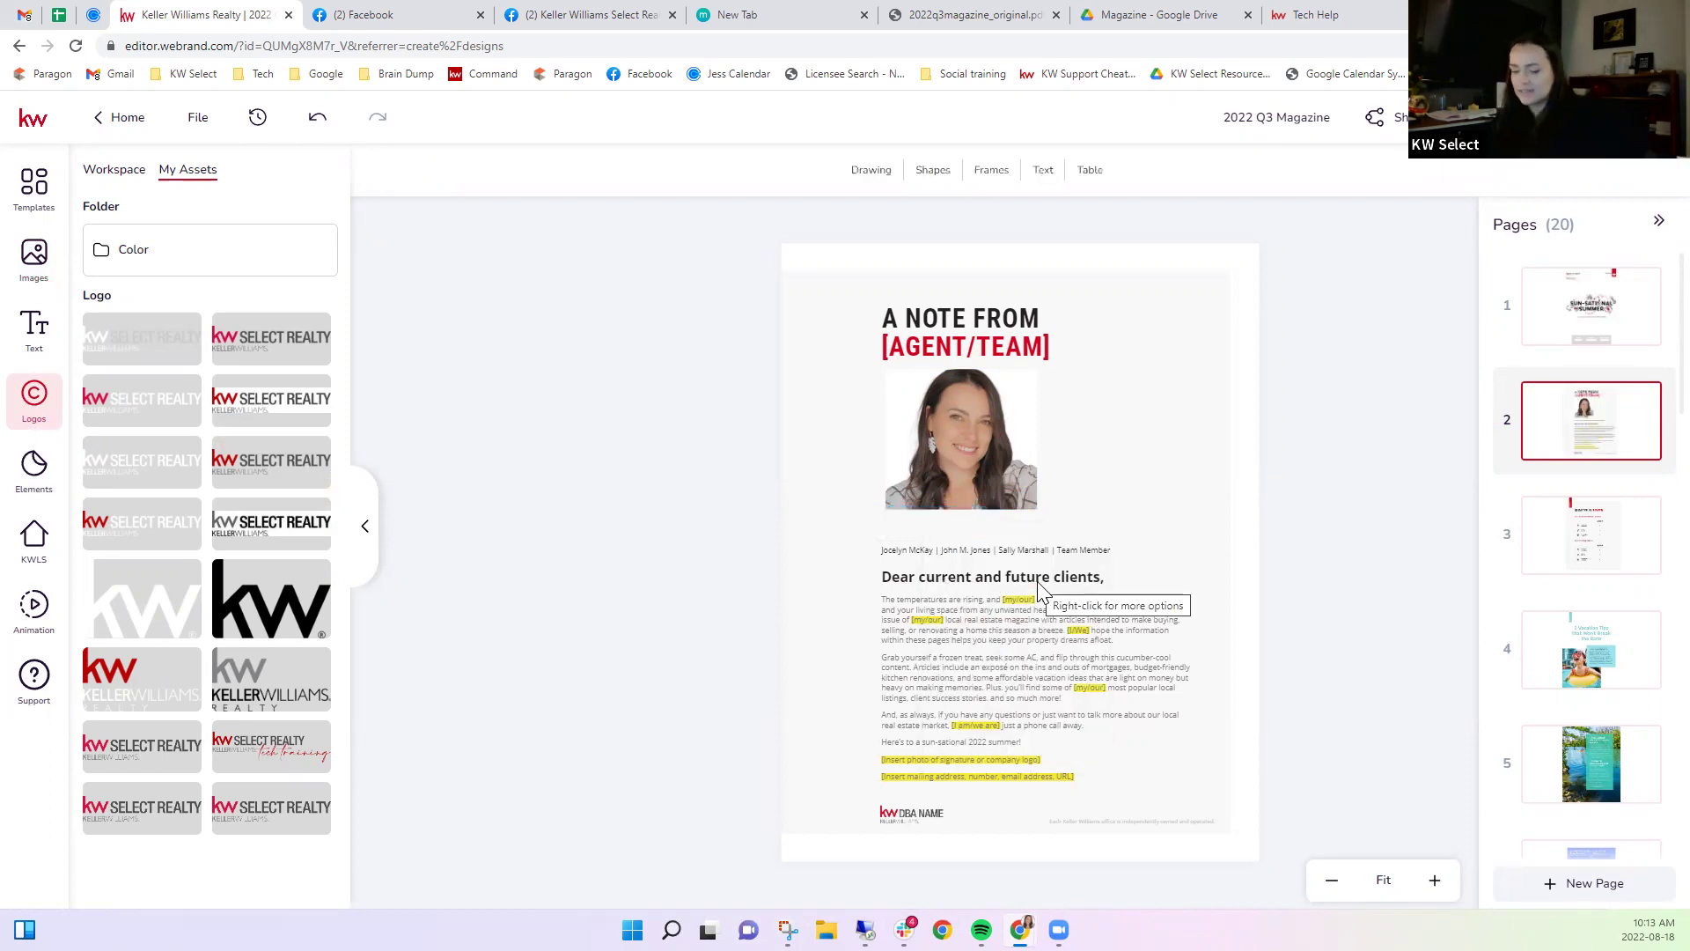
key(ctrl+z)
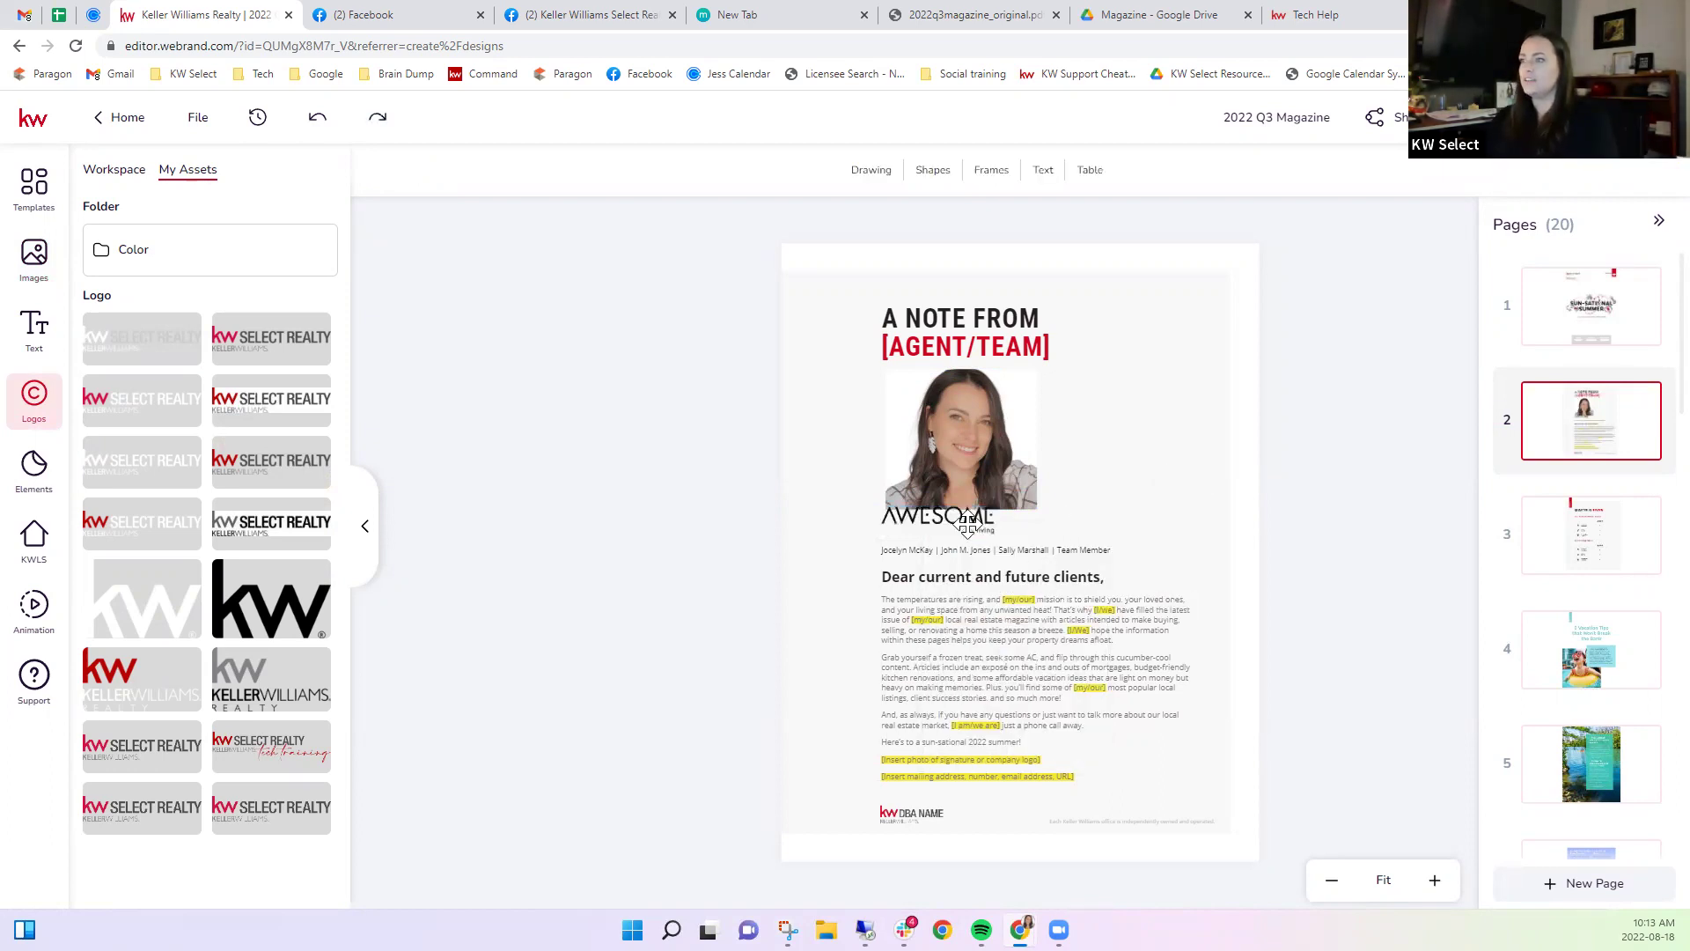
click(968, 521)
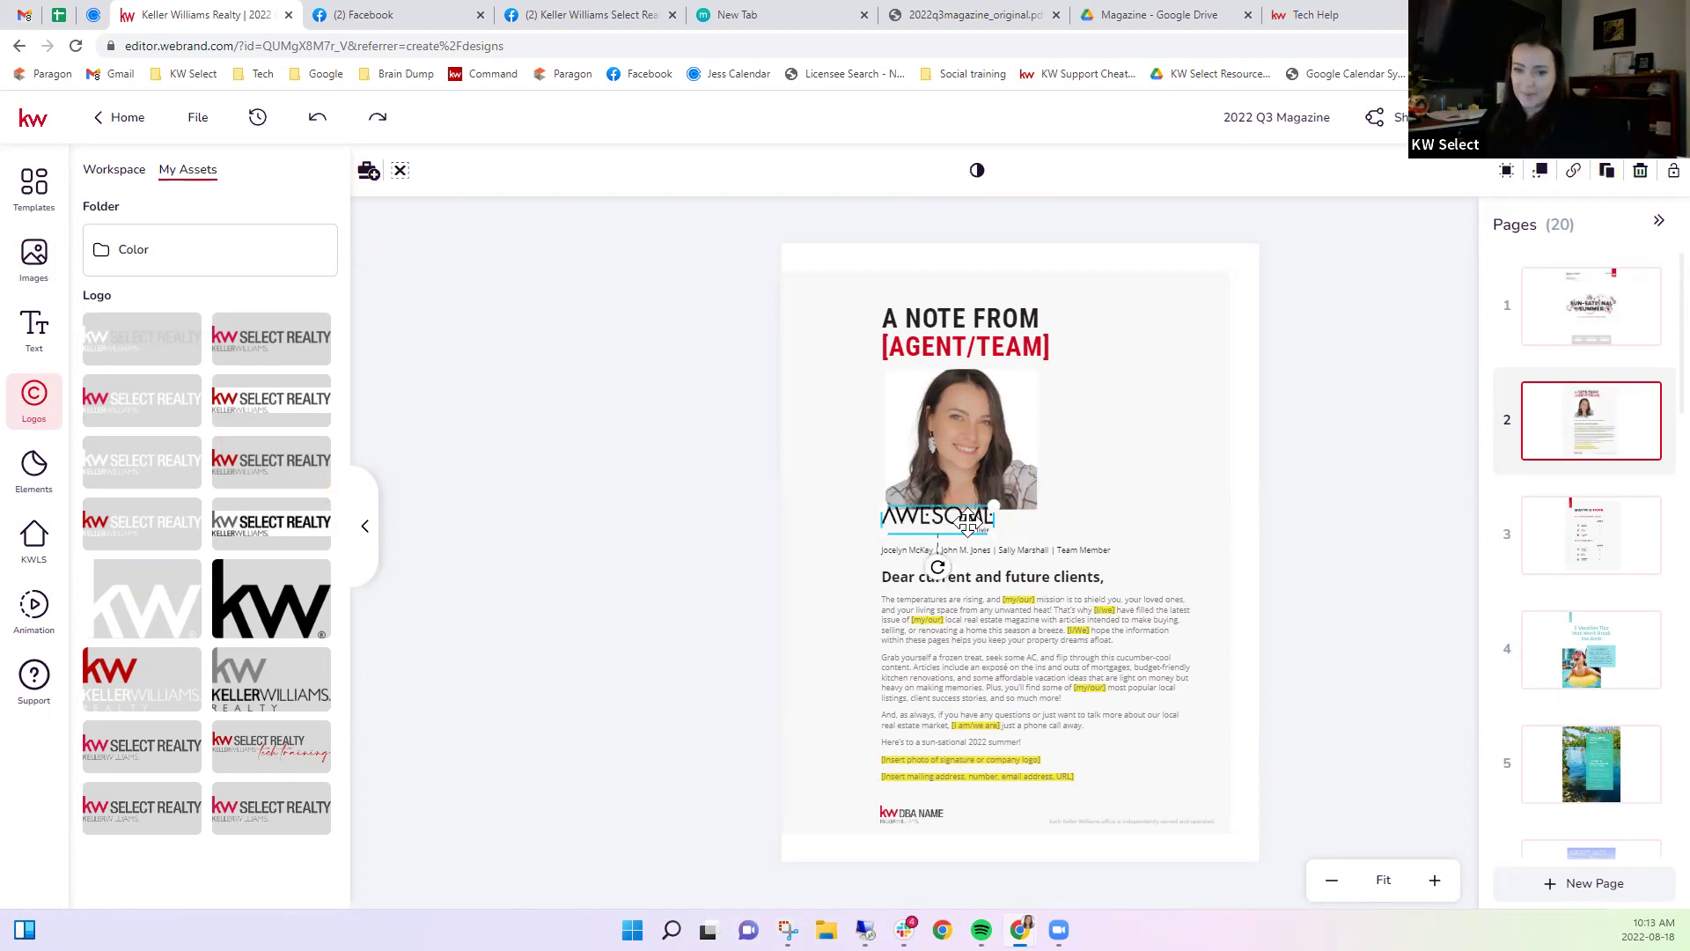
click(1641, 175)
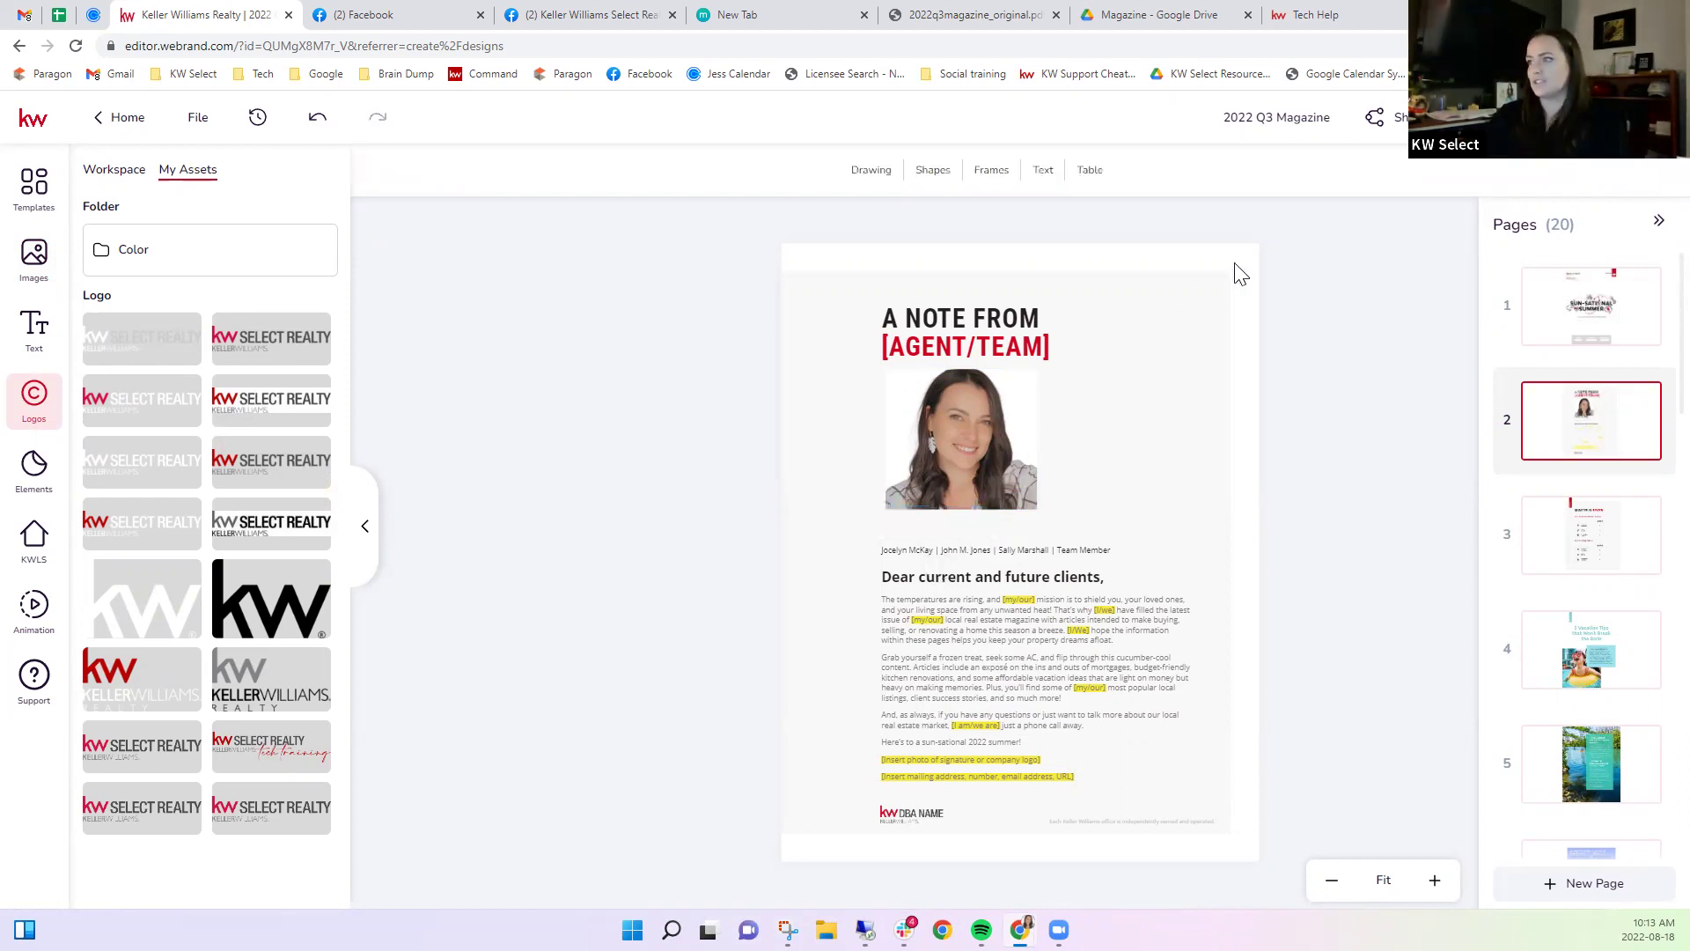
click(951, 437)
drag(1038, 509, 1056, 526)
Nudge the agent photo upward and remove TEAM from the [AGENT/TEAM] heading.
drag(1004, 462, 995, 457)
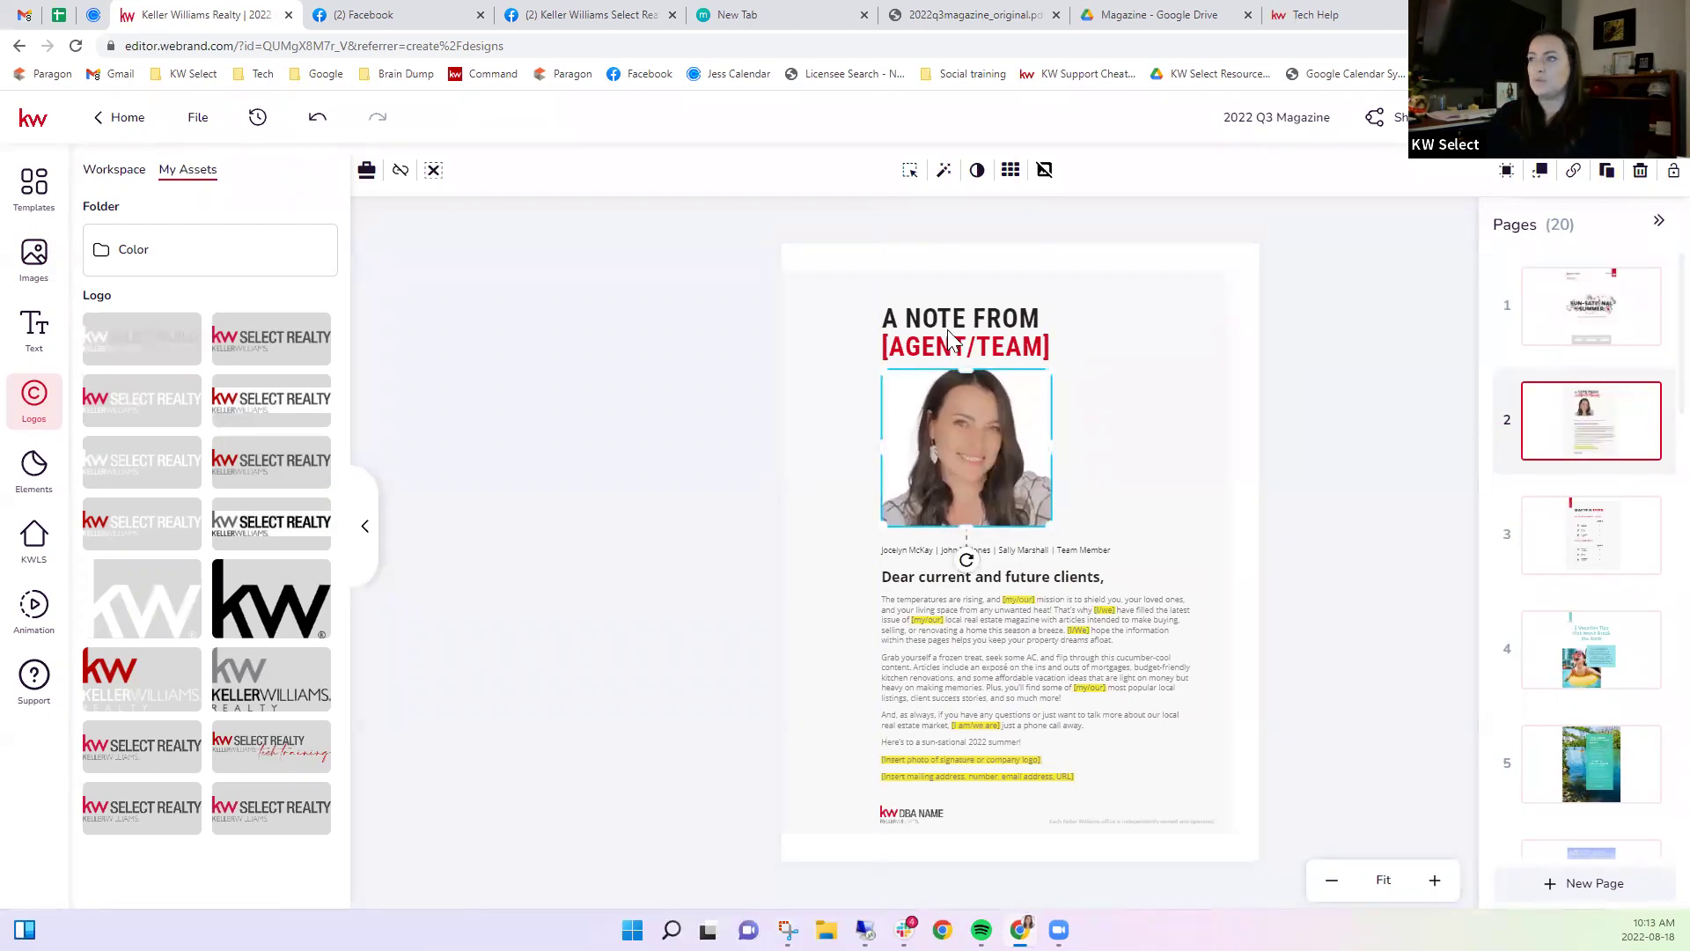
click(966, 348)
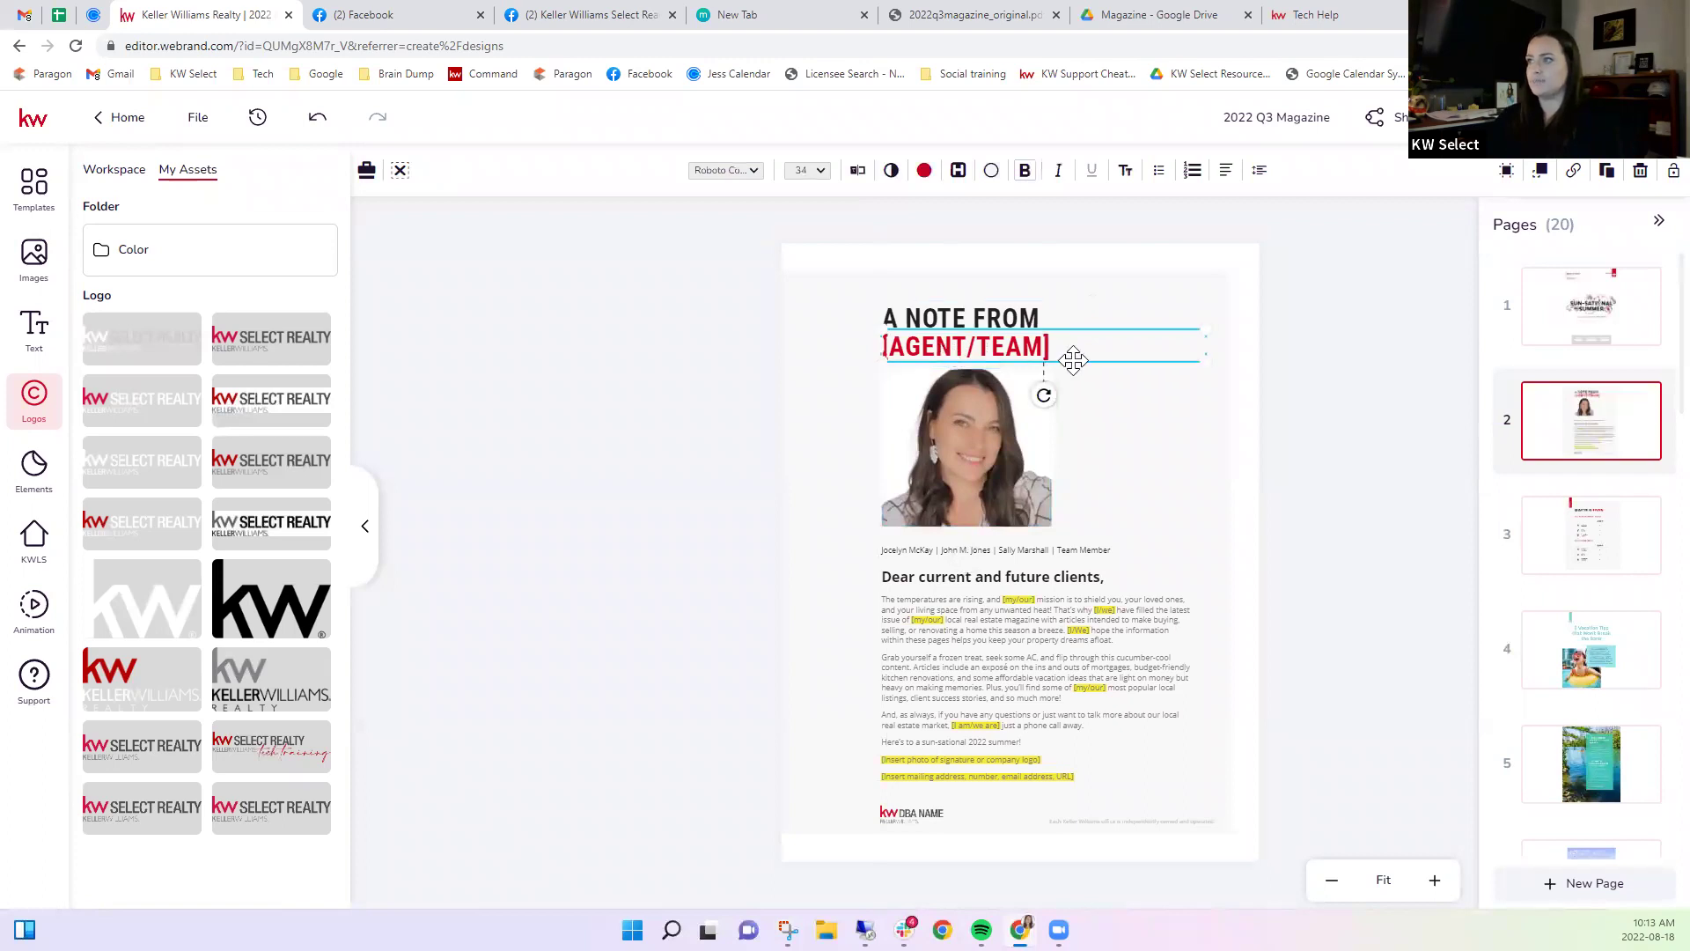
double_click(986, 354)
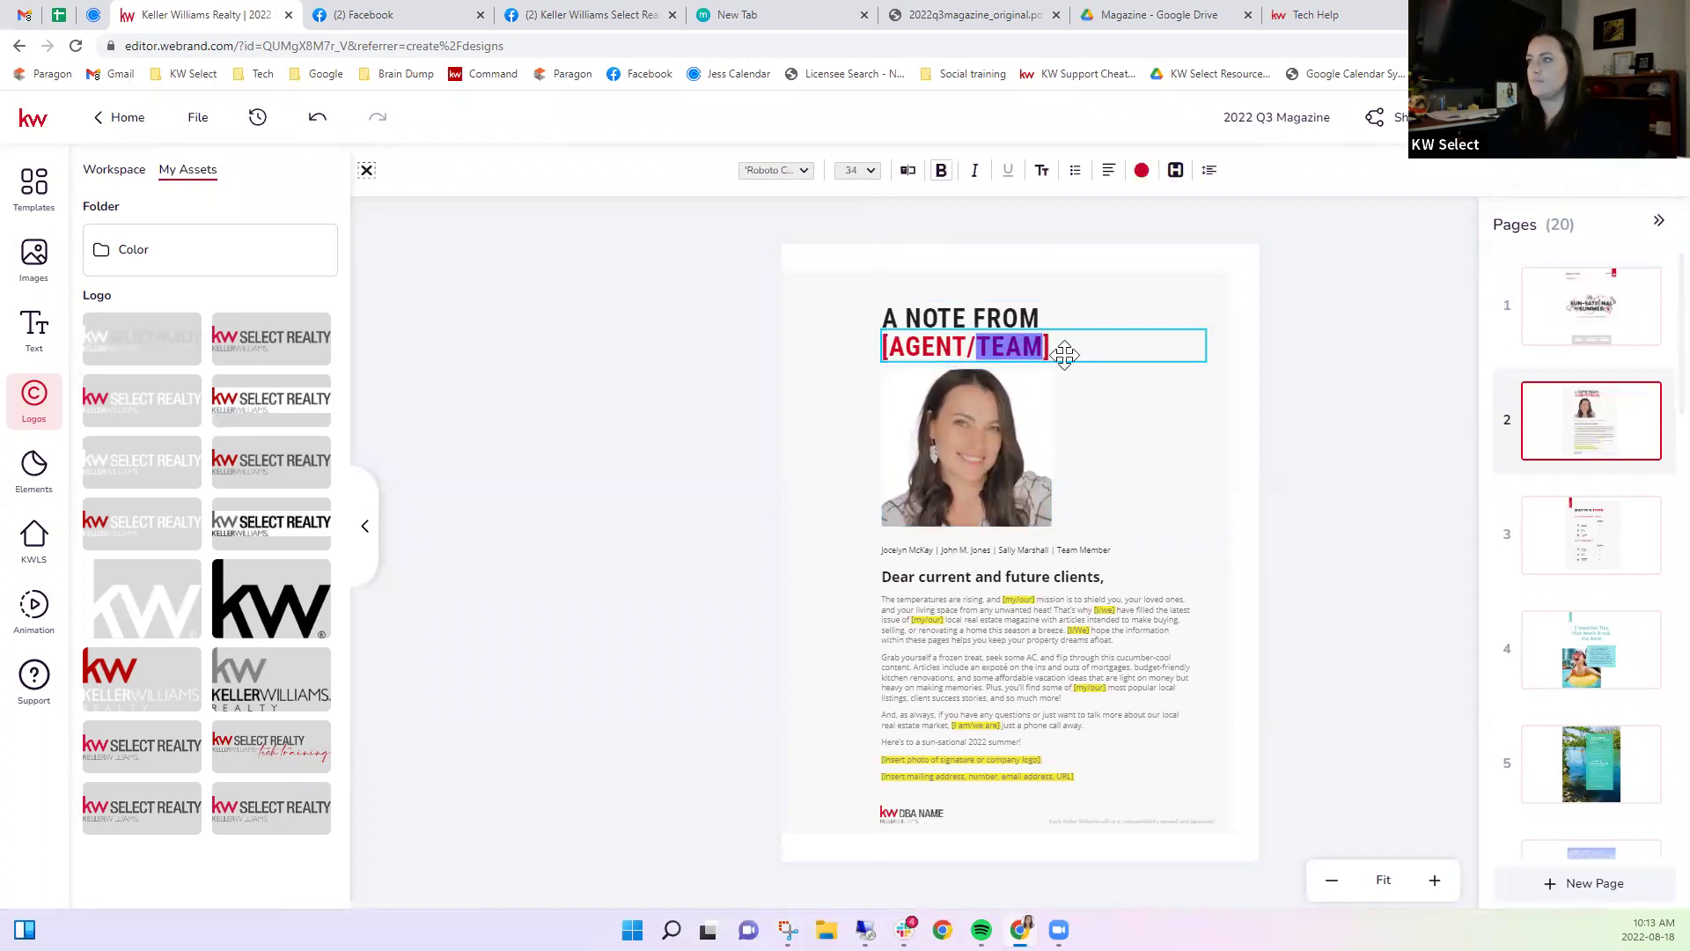
click(1059, 354)
double_click(1036, 343)
key(BackSpace)
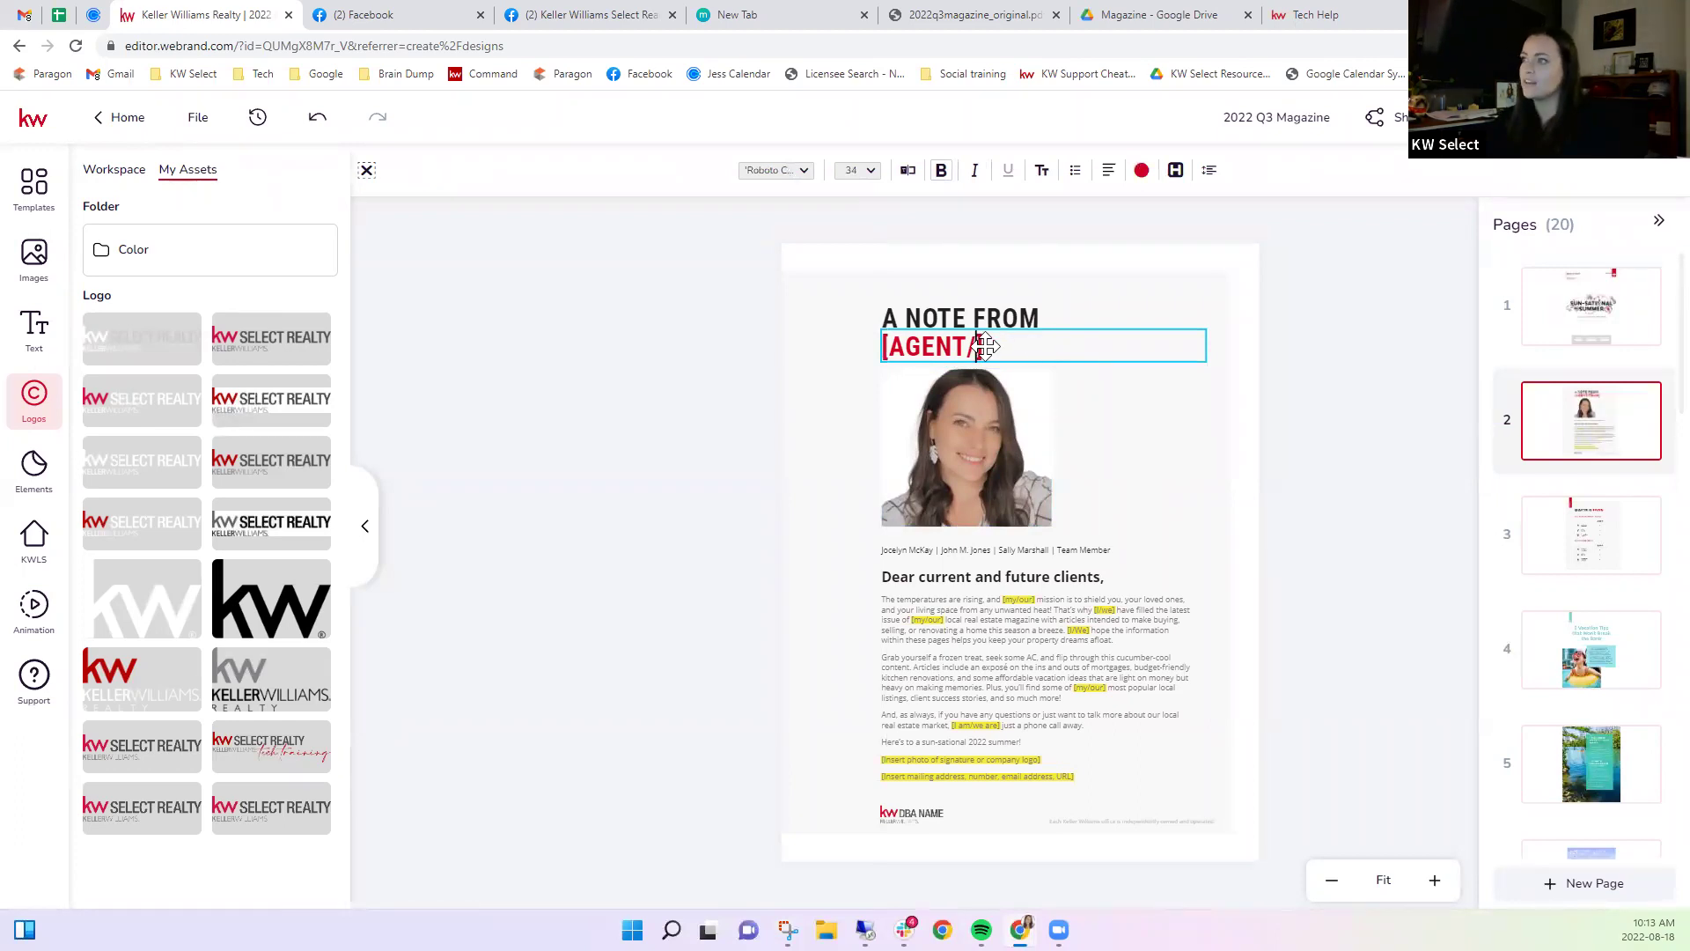
key(Escape)
Replace the remaining [AGENT/] placeholder in the heading with the agent's name.
double_click(977, 352)
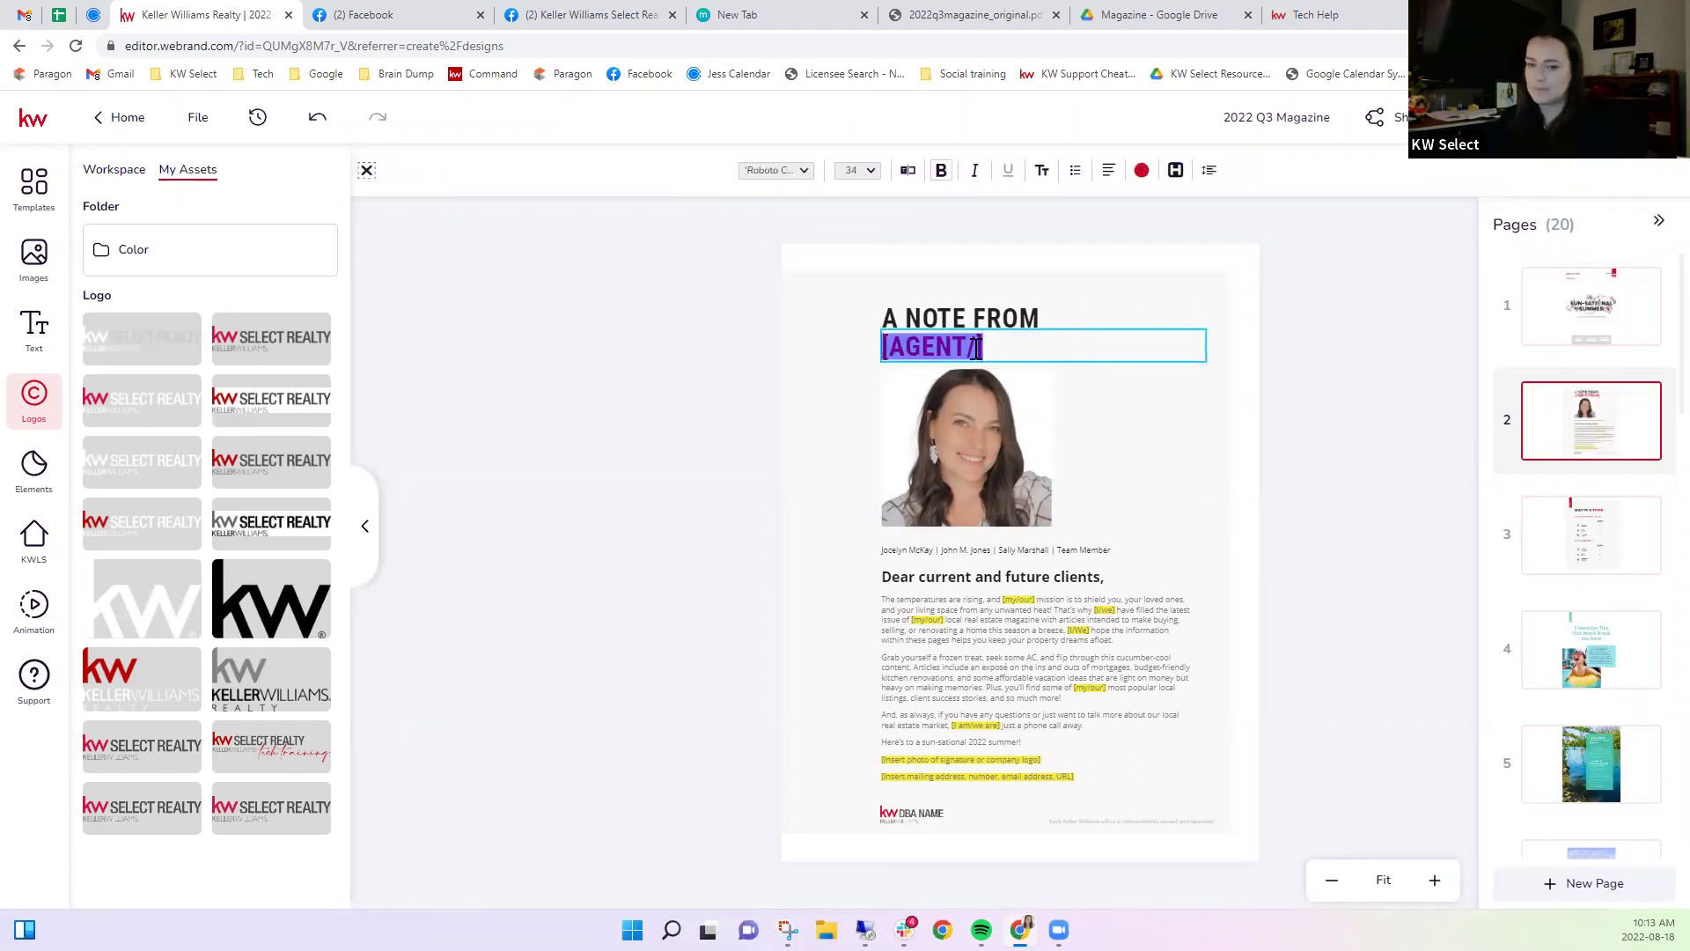
key(BackSpace)
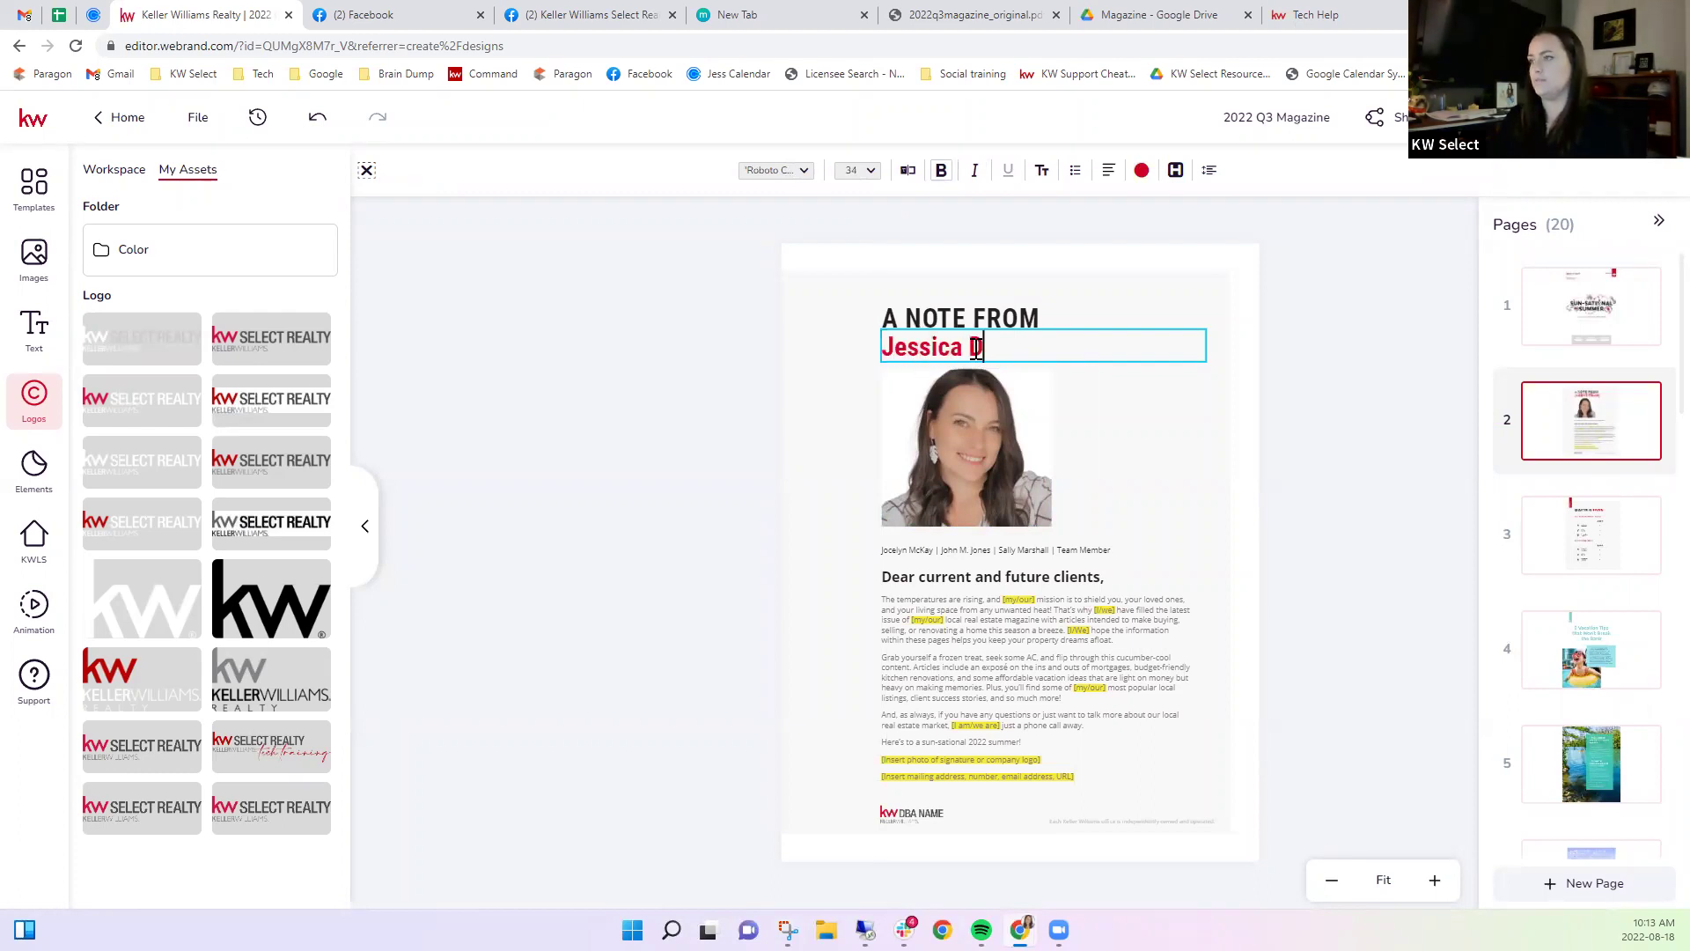
key(Escape)
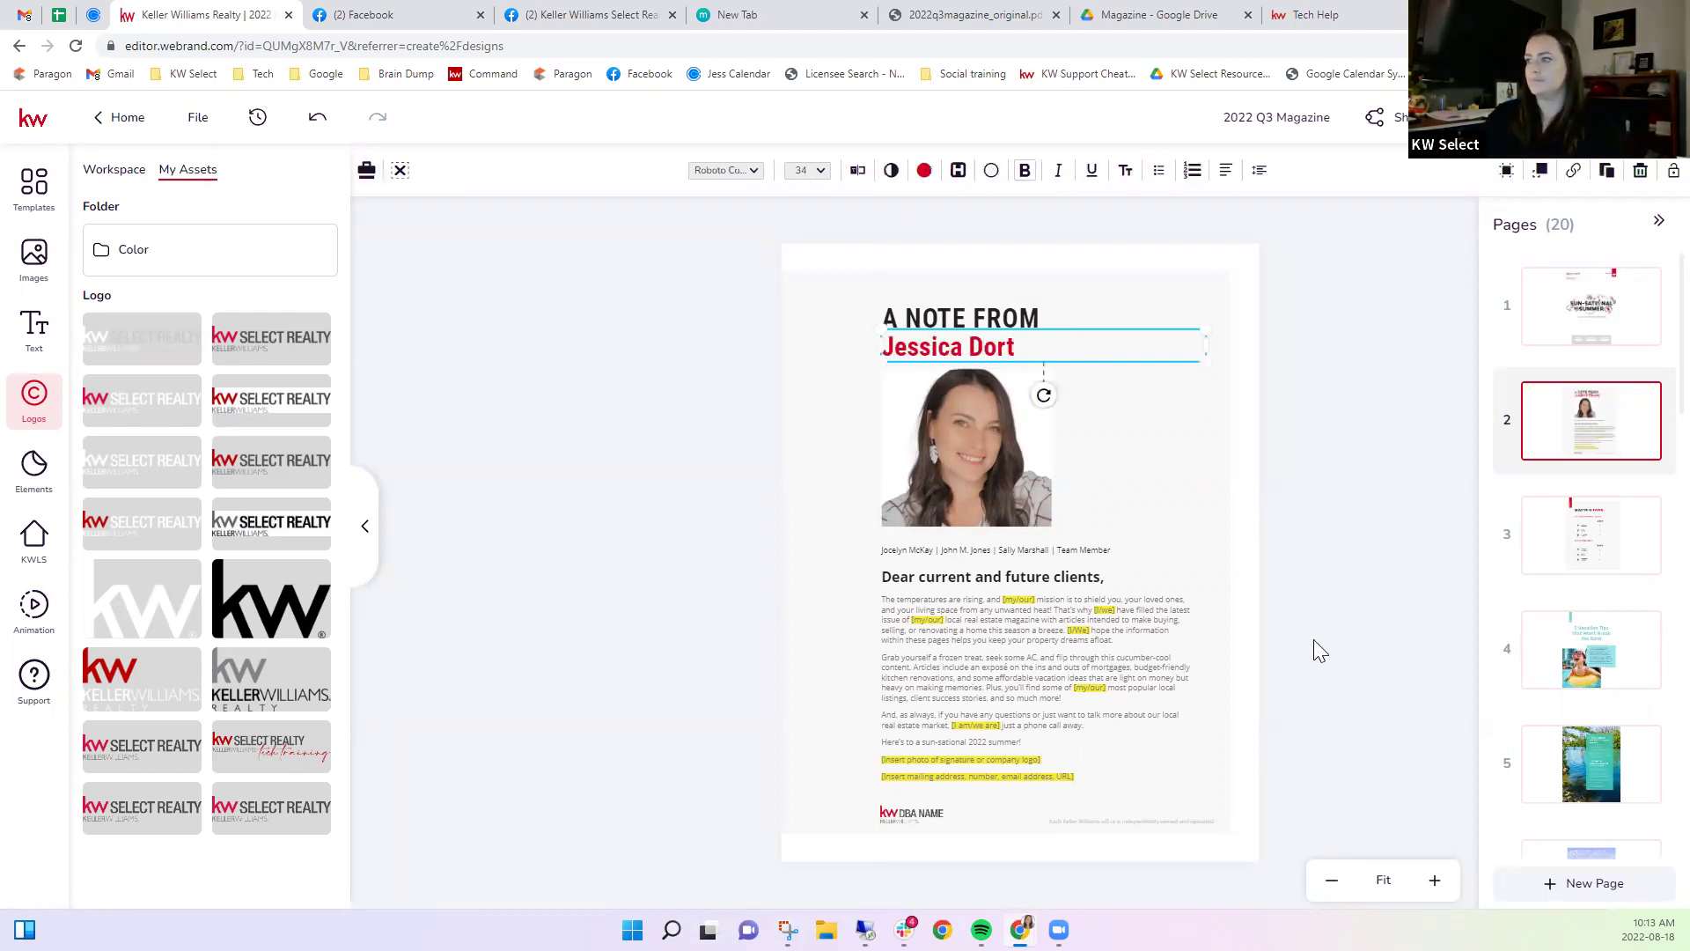
click(1313, 639)
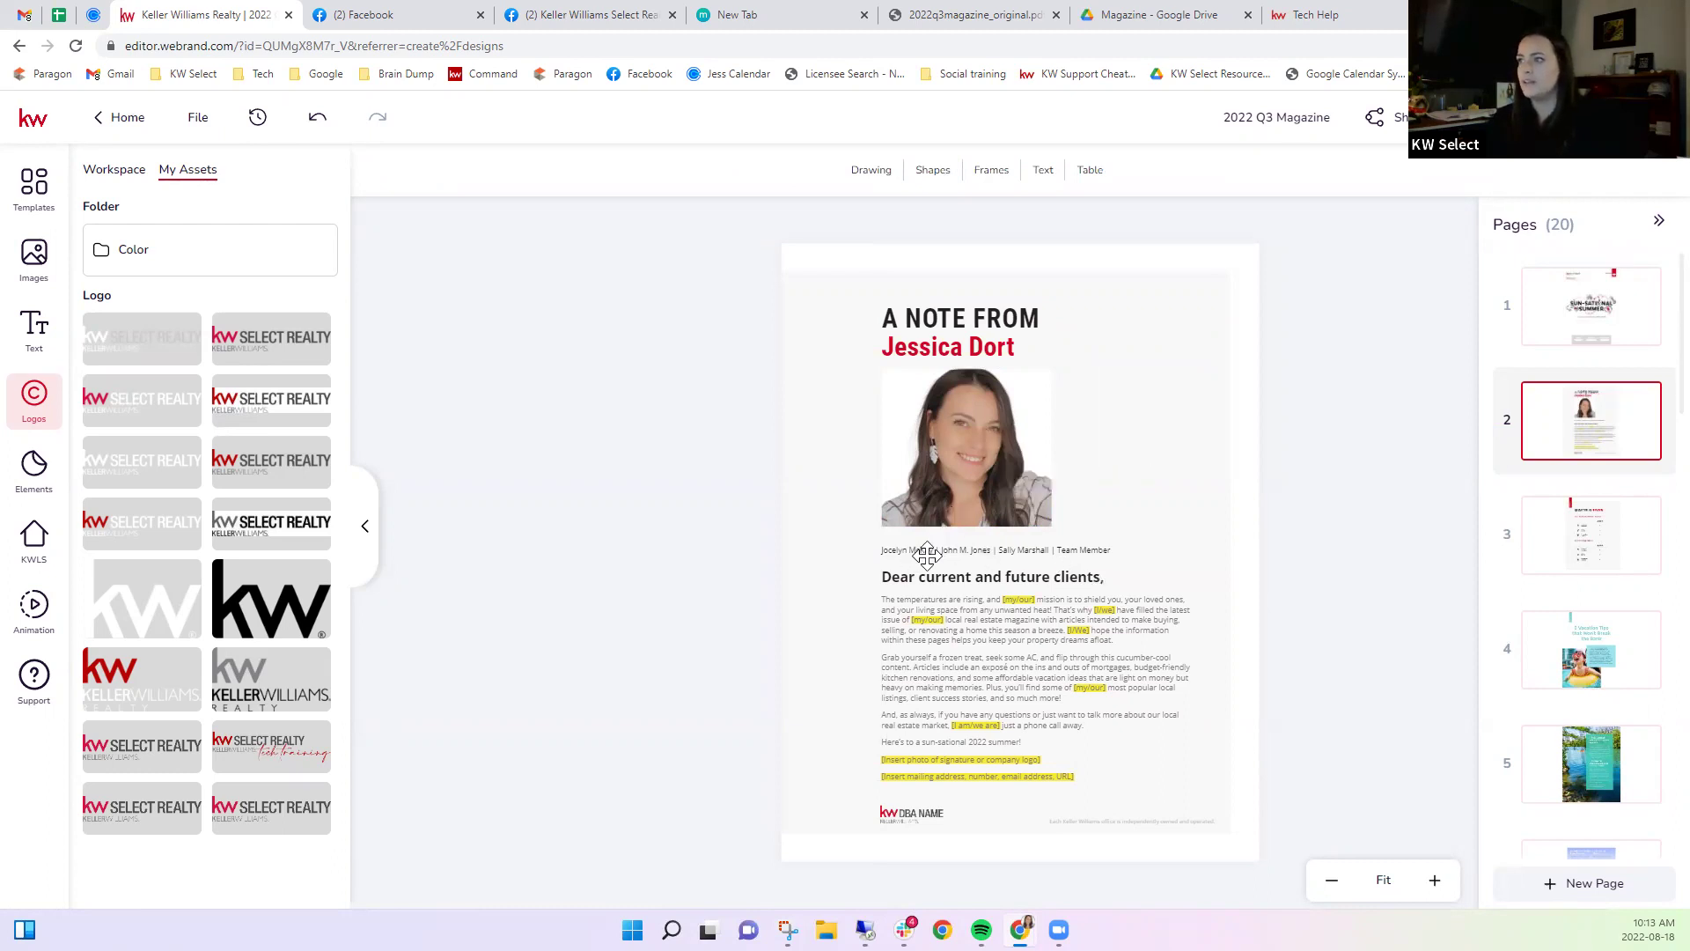
click(1018, 560)
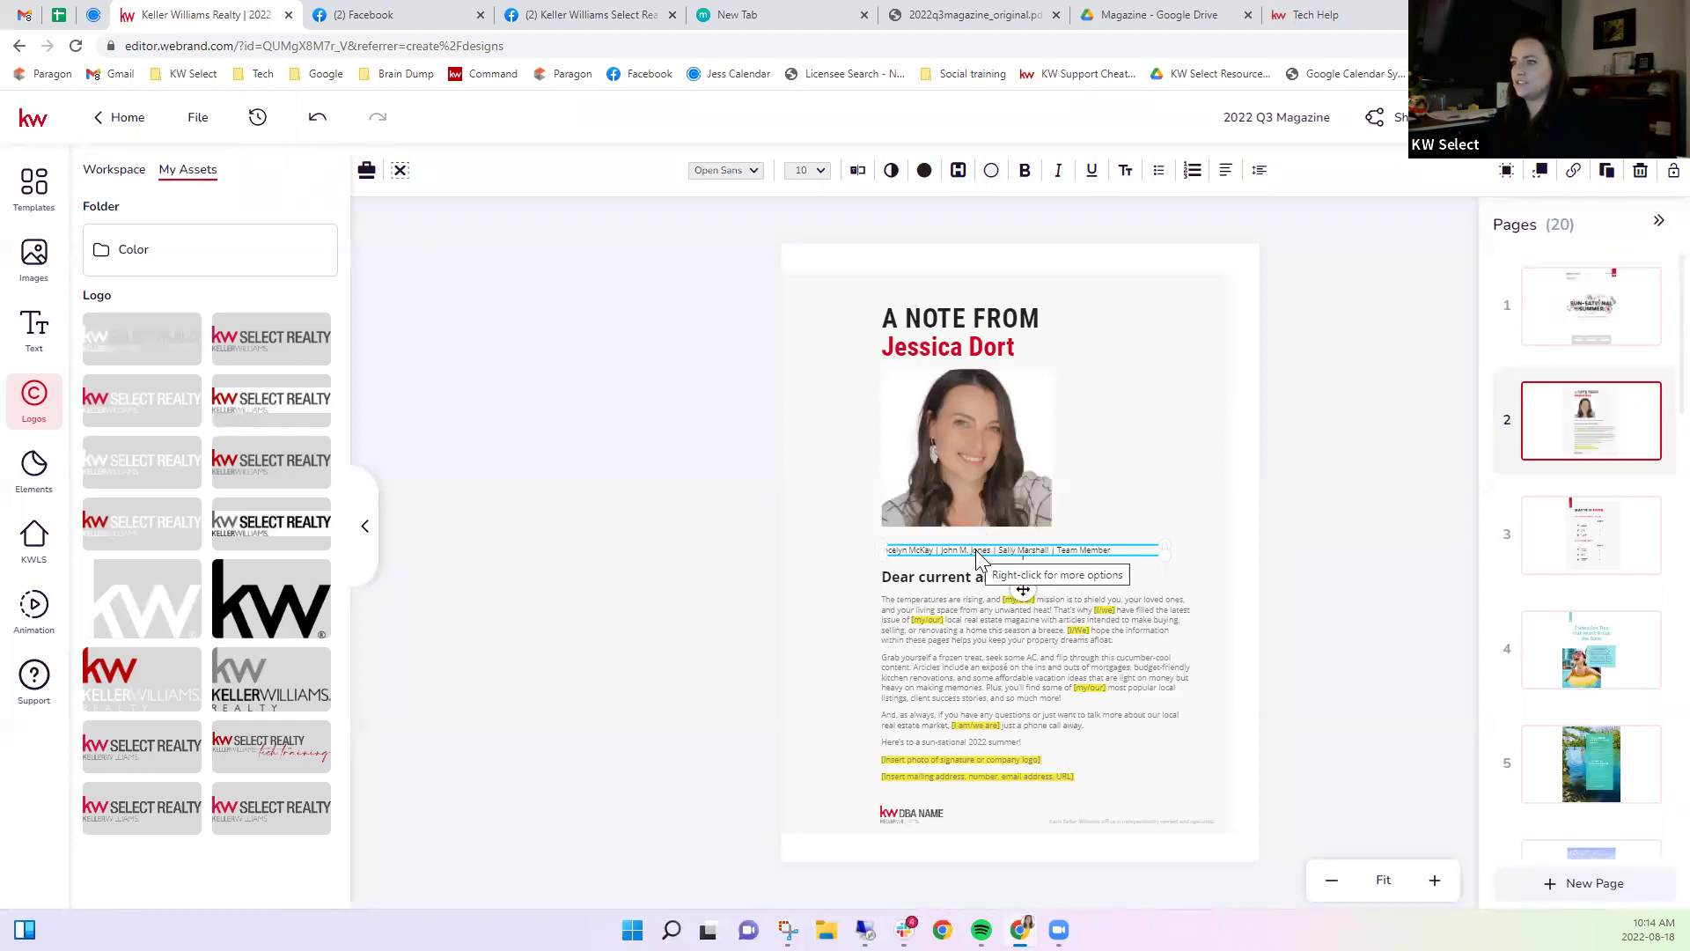
Delete the team member names caption beneath the agent photo.
key(Escape)
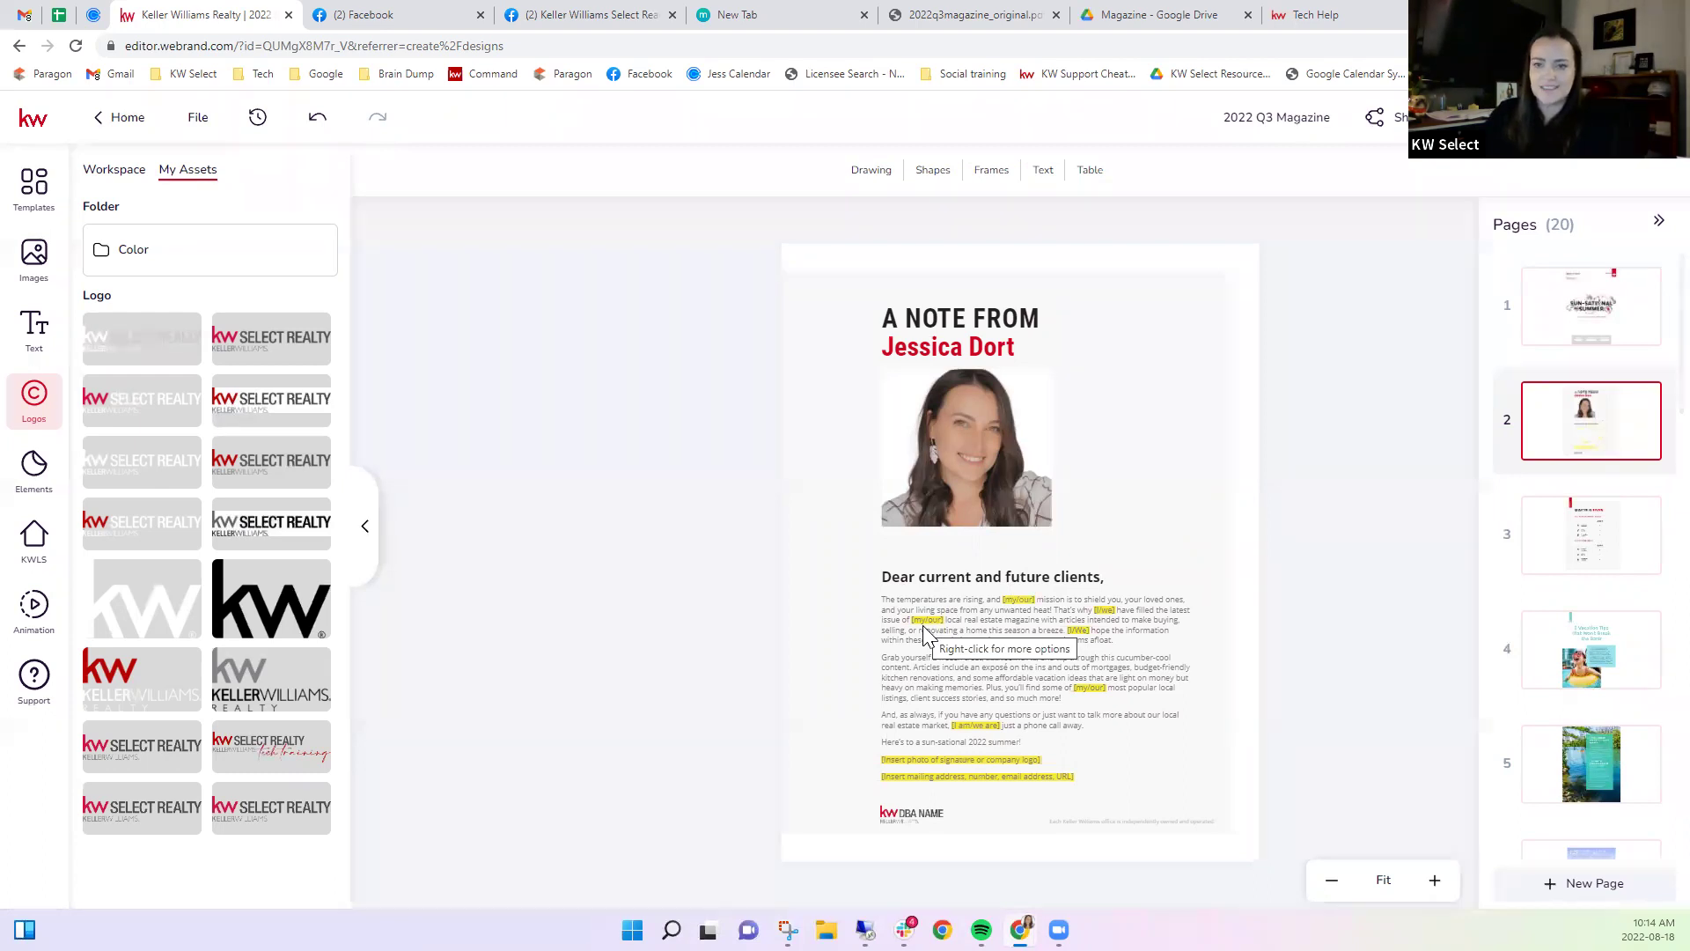
click(1016, 609)
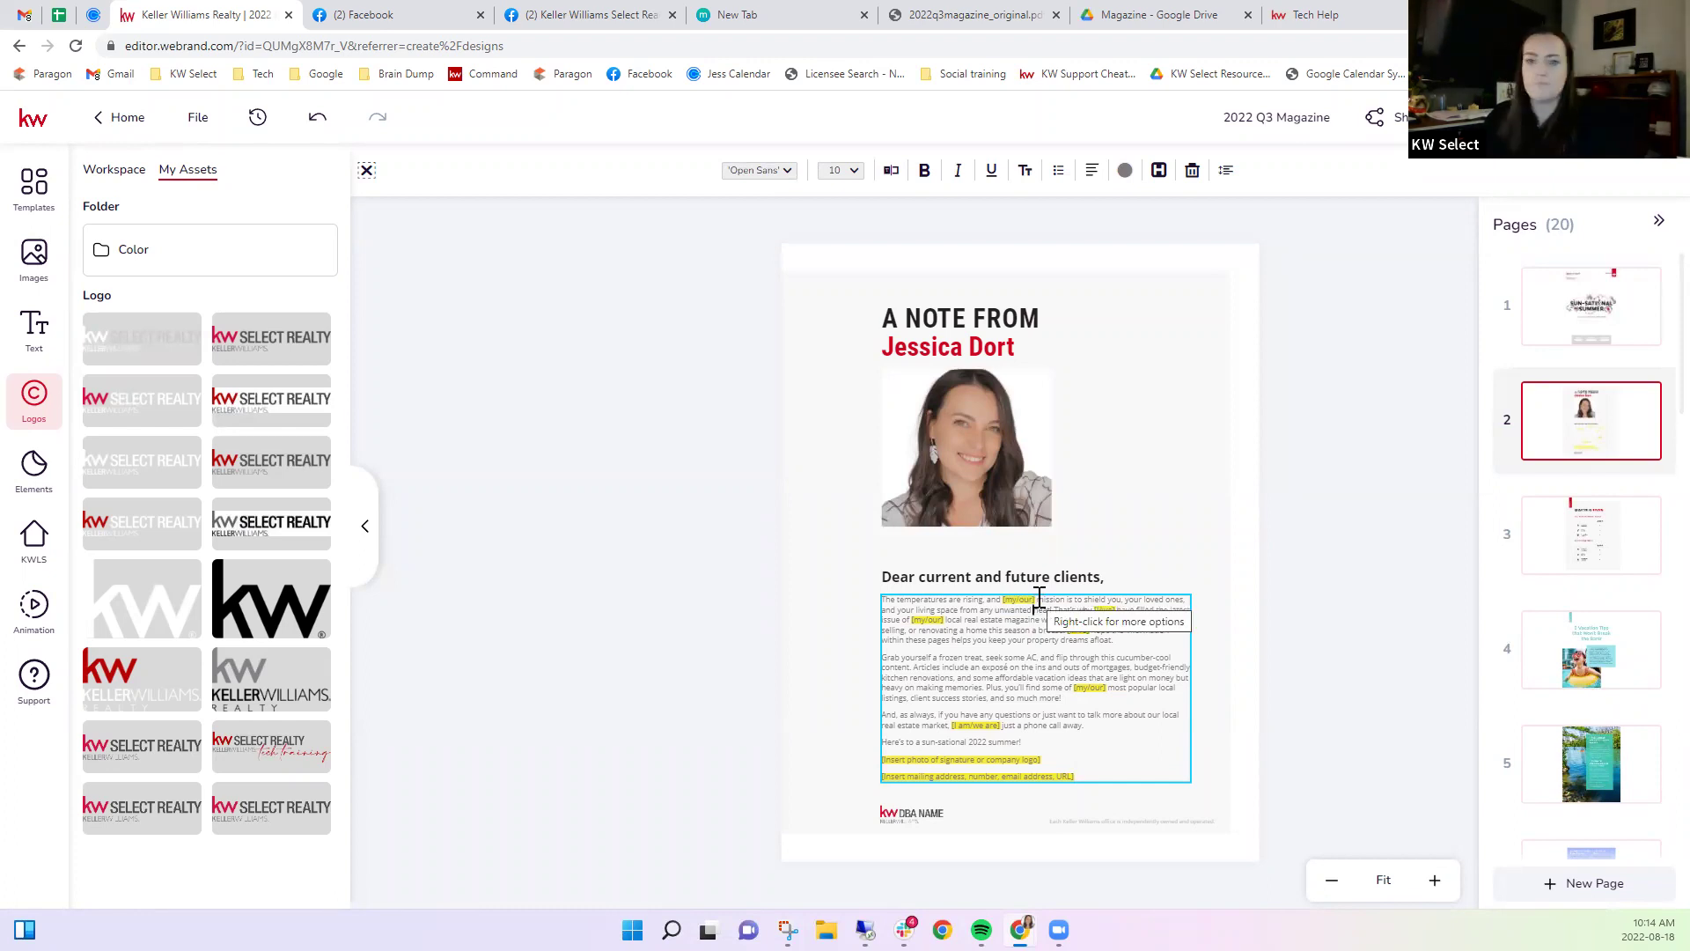
Replace the letter's [my/our] placeholder with 'my' and [I/we] with 'I'.
drag(1037, 599, 1008, 604)
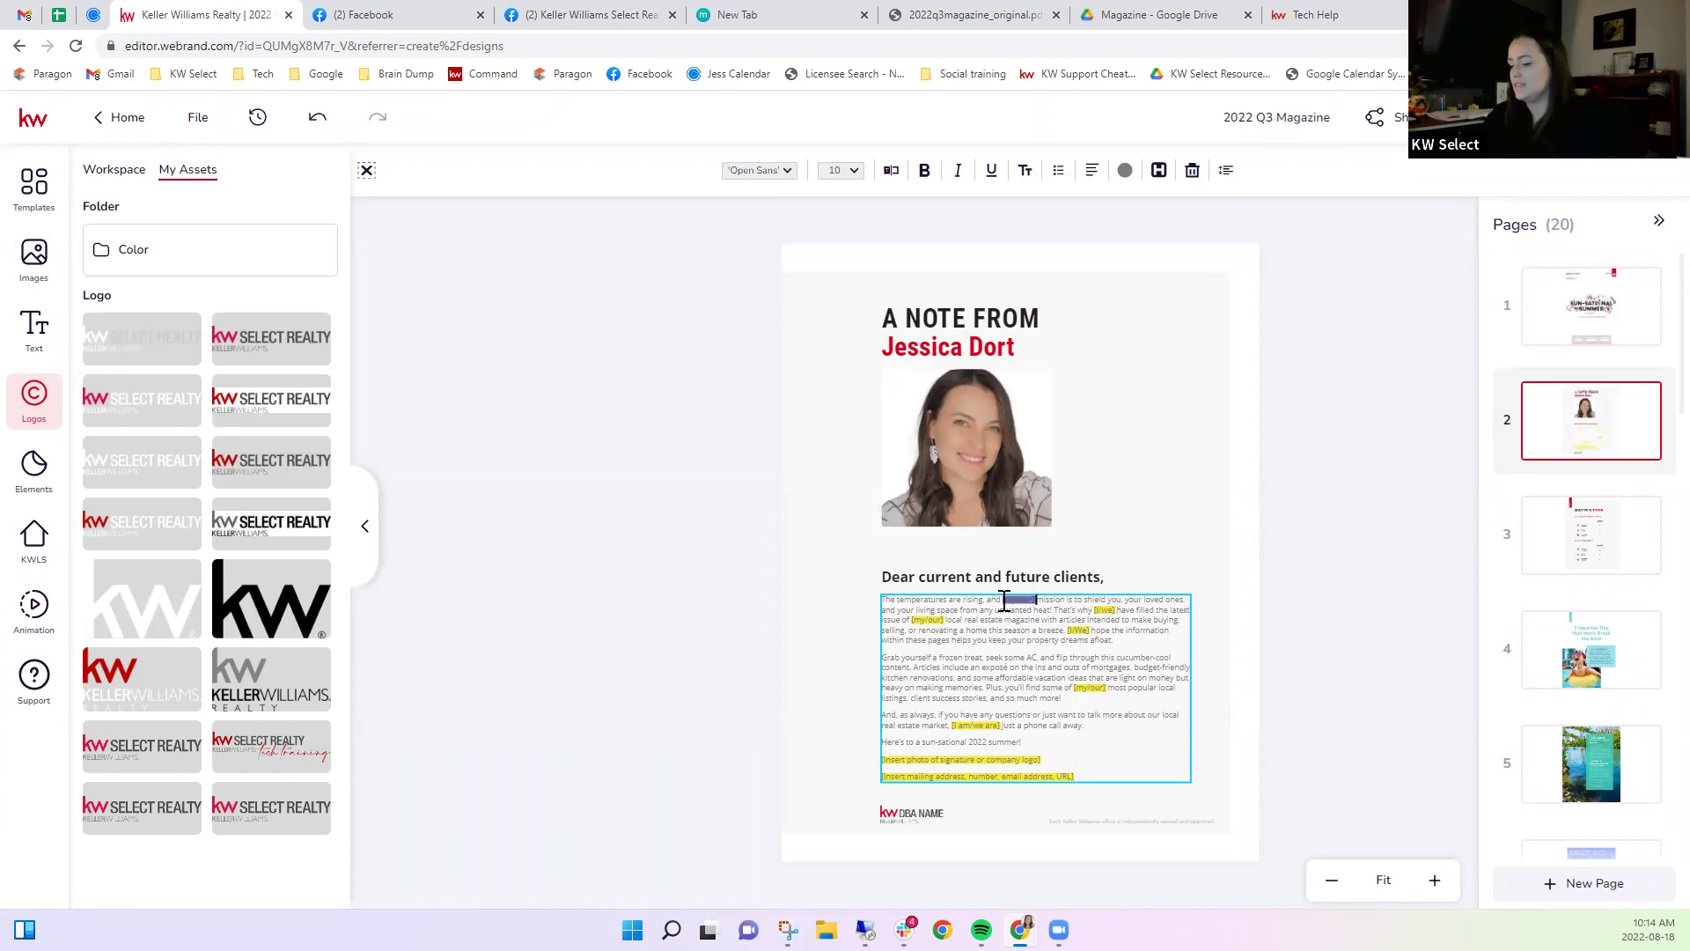
key(BackSpace)
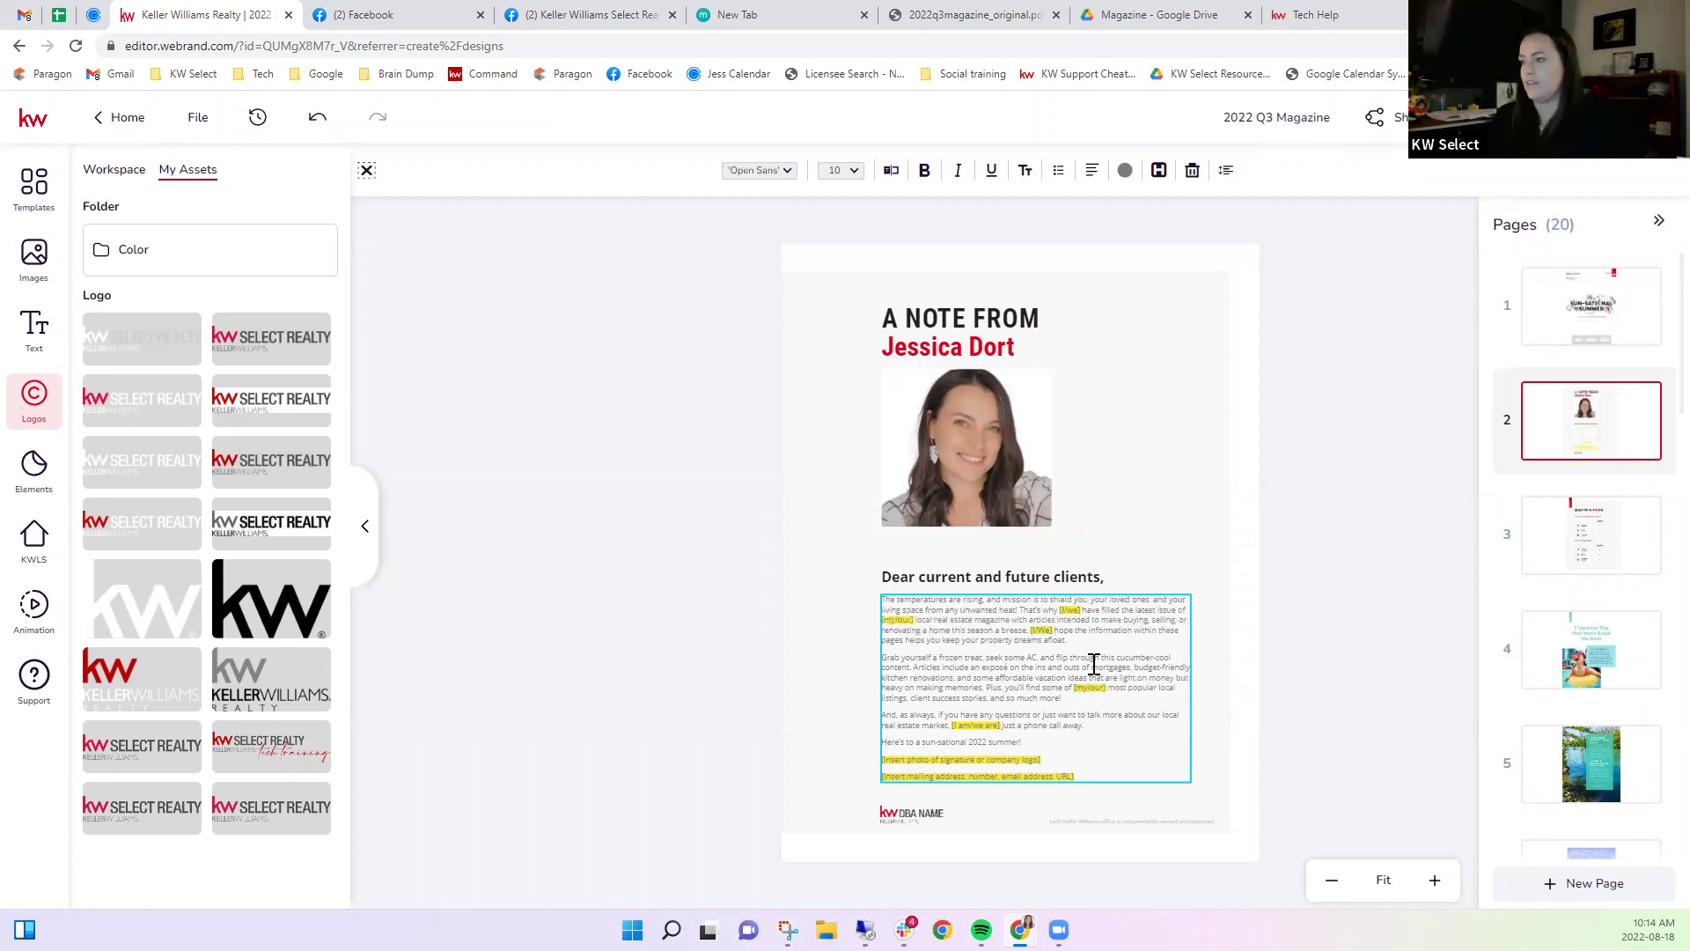
text(my)
key(Escape)
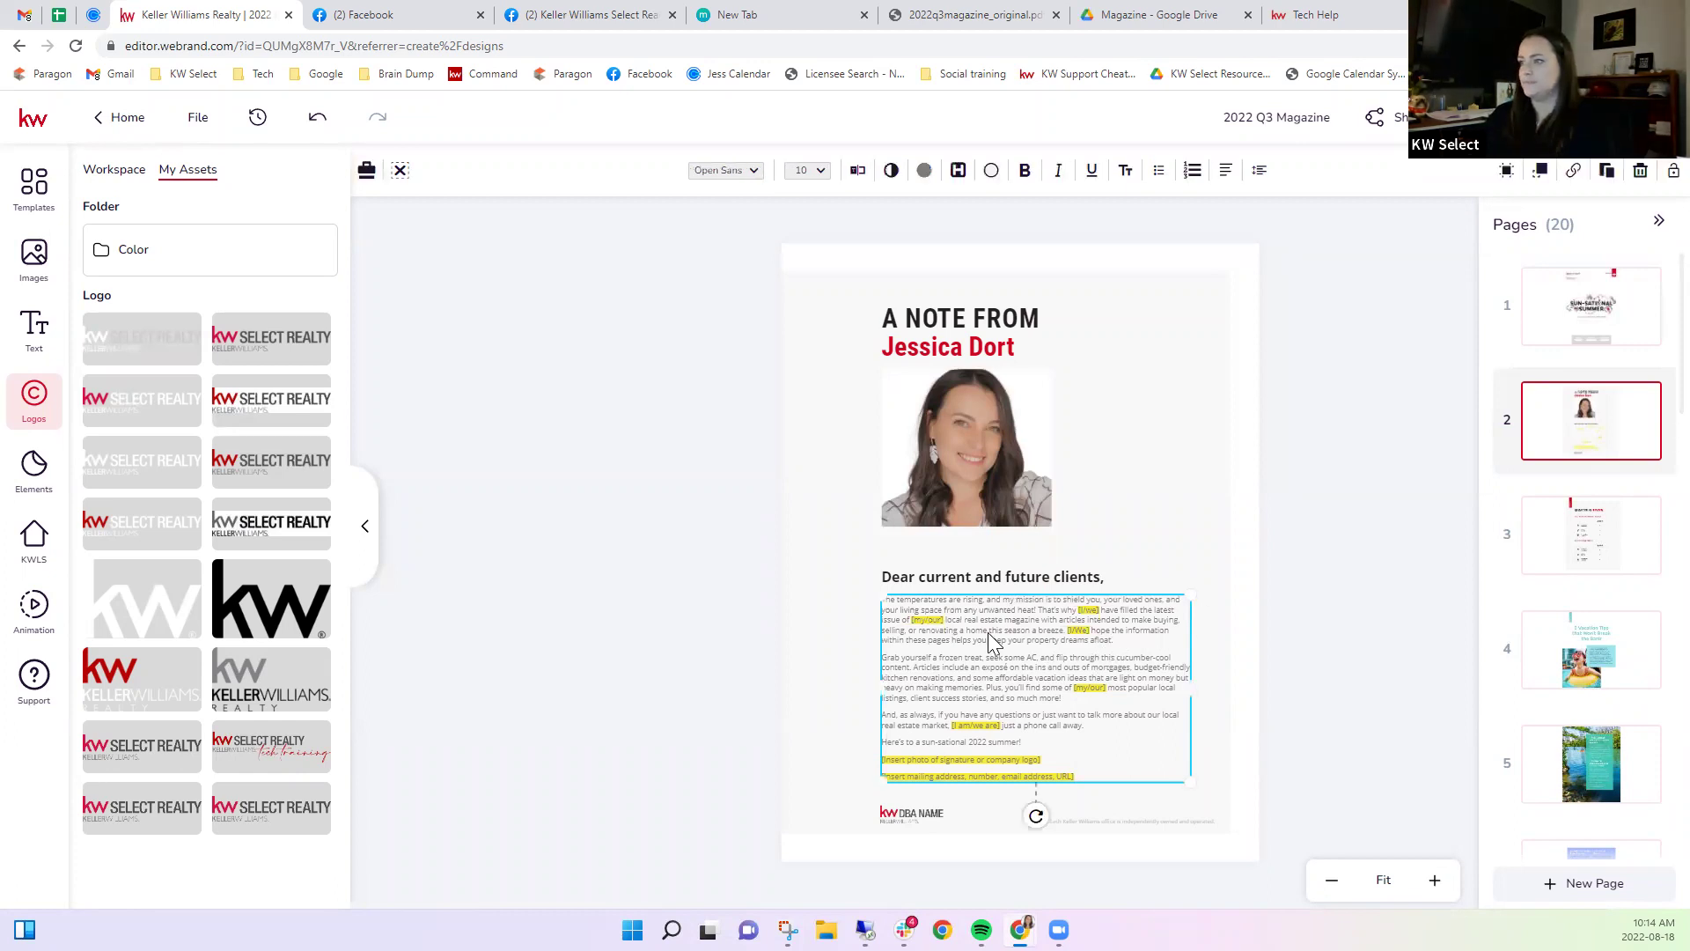
double_click(1092, 607)
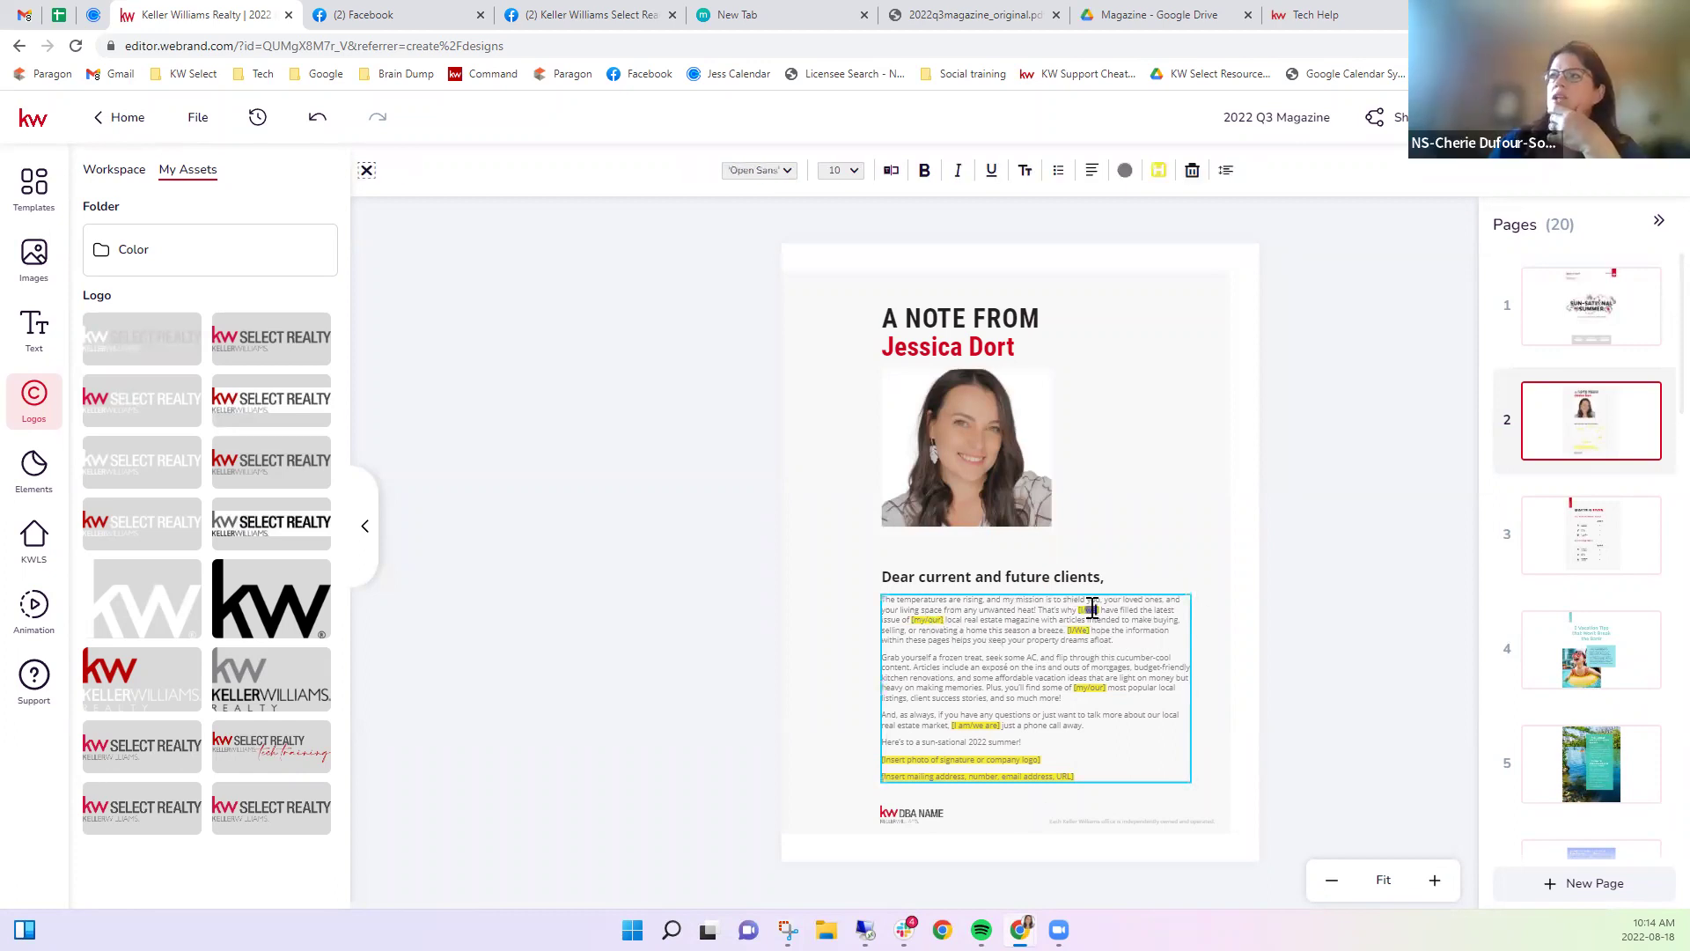
text(I)
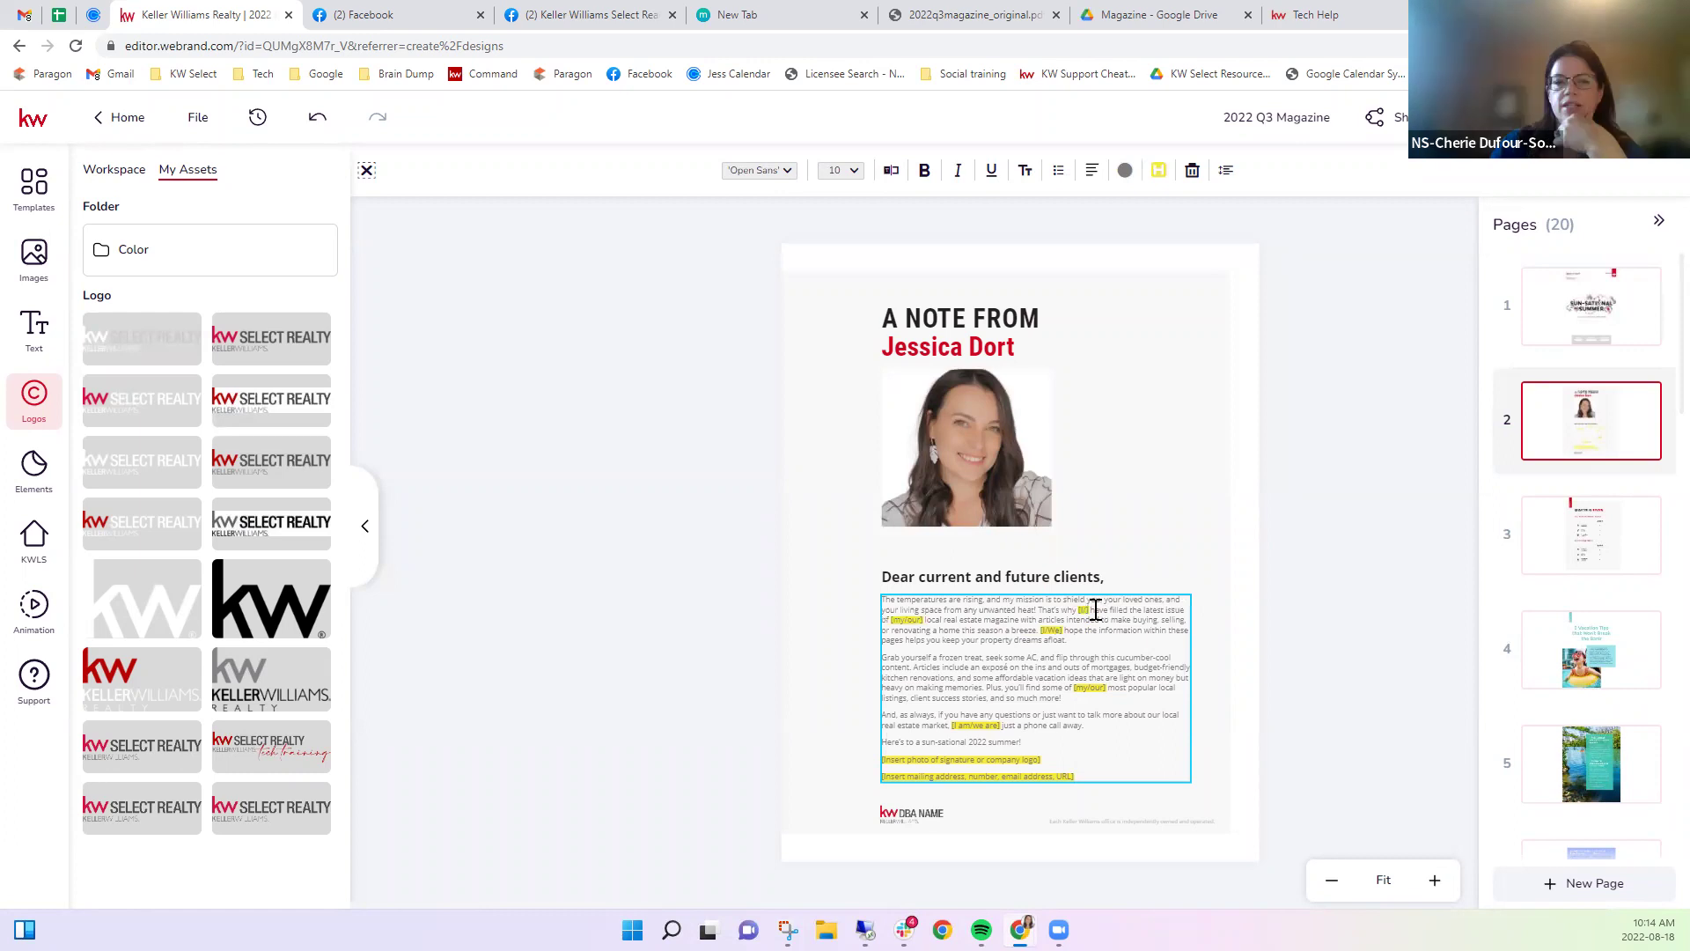
key(BackSpace)
key(BackSpace)
key(BackSpace)
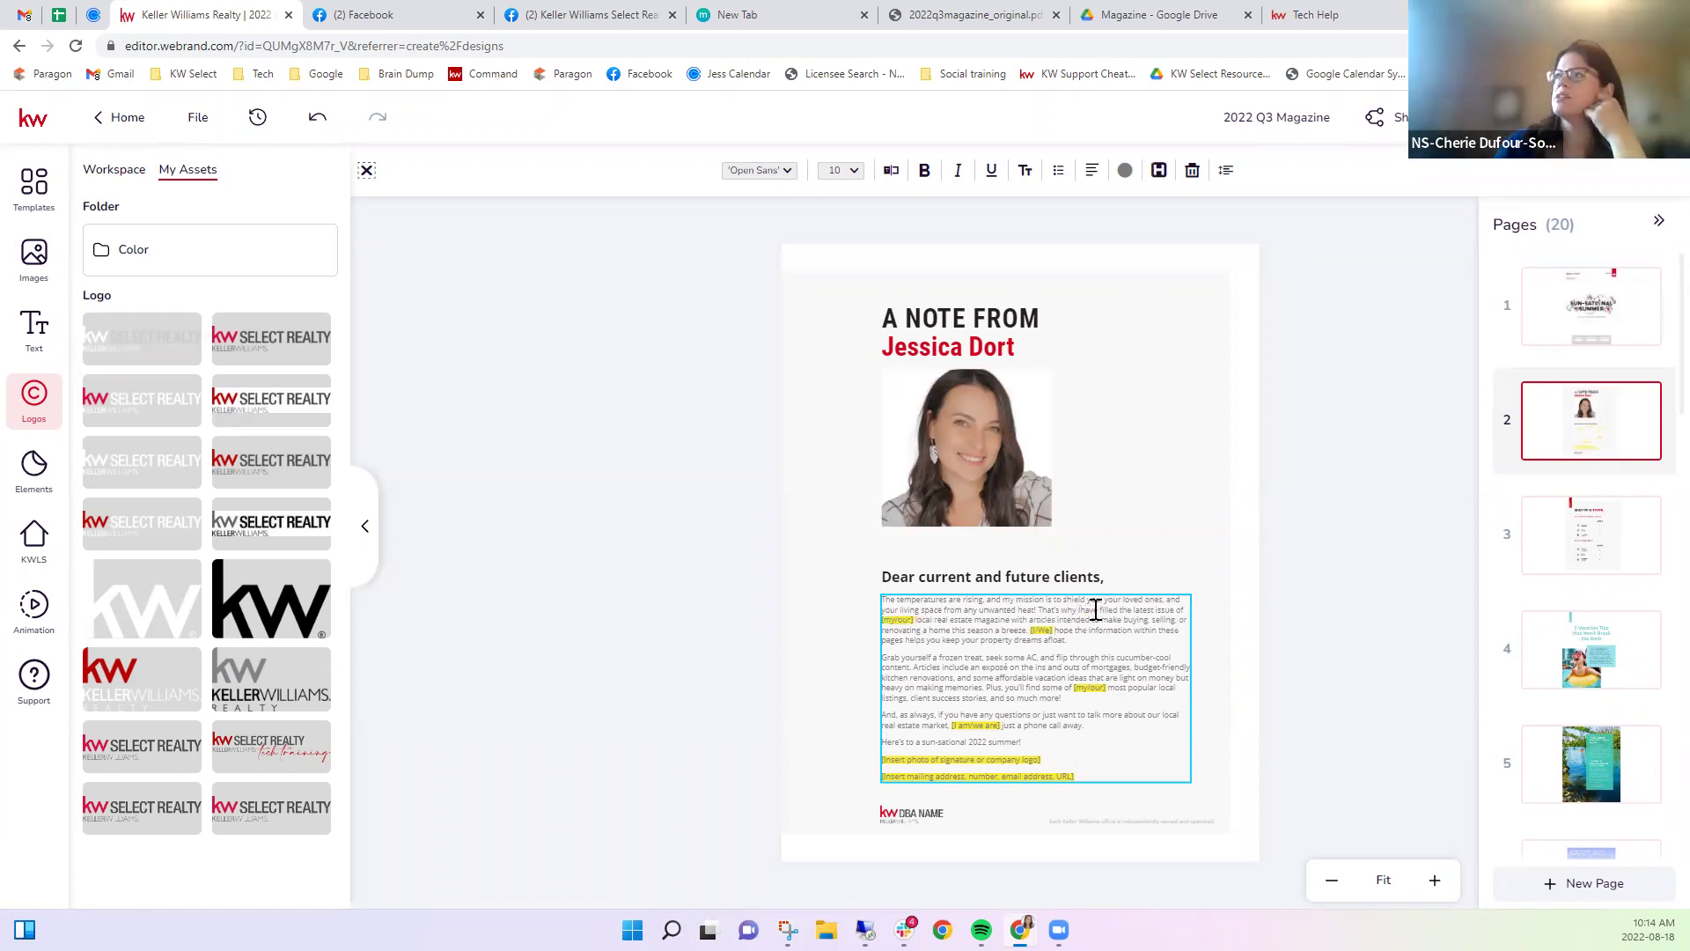
key(Escape)
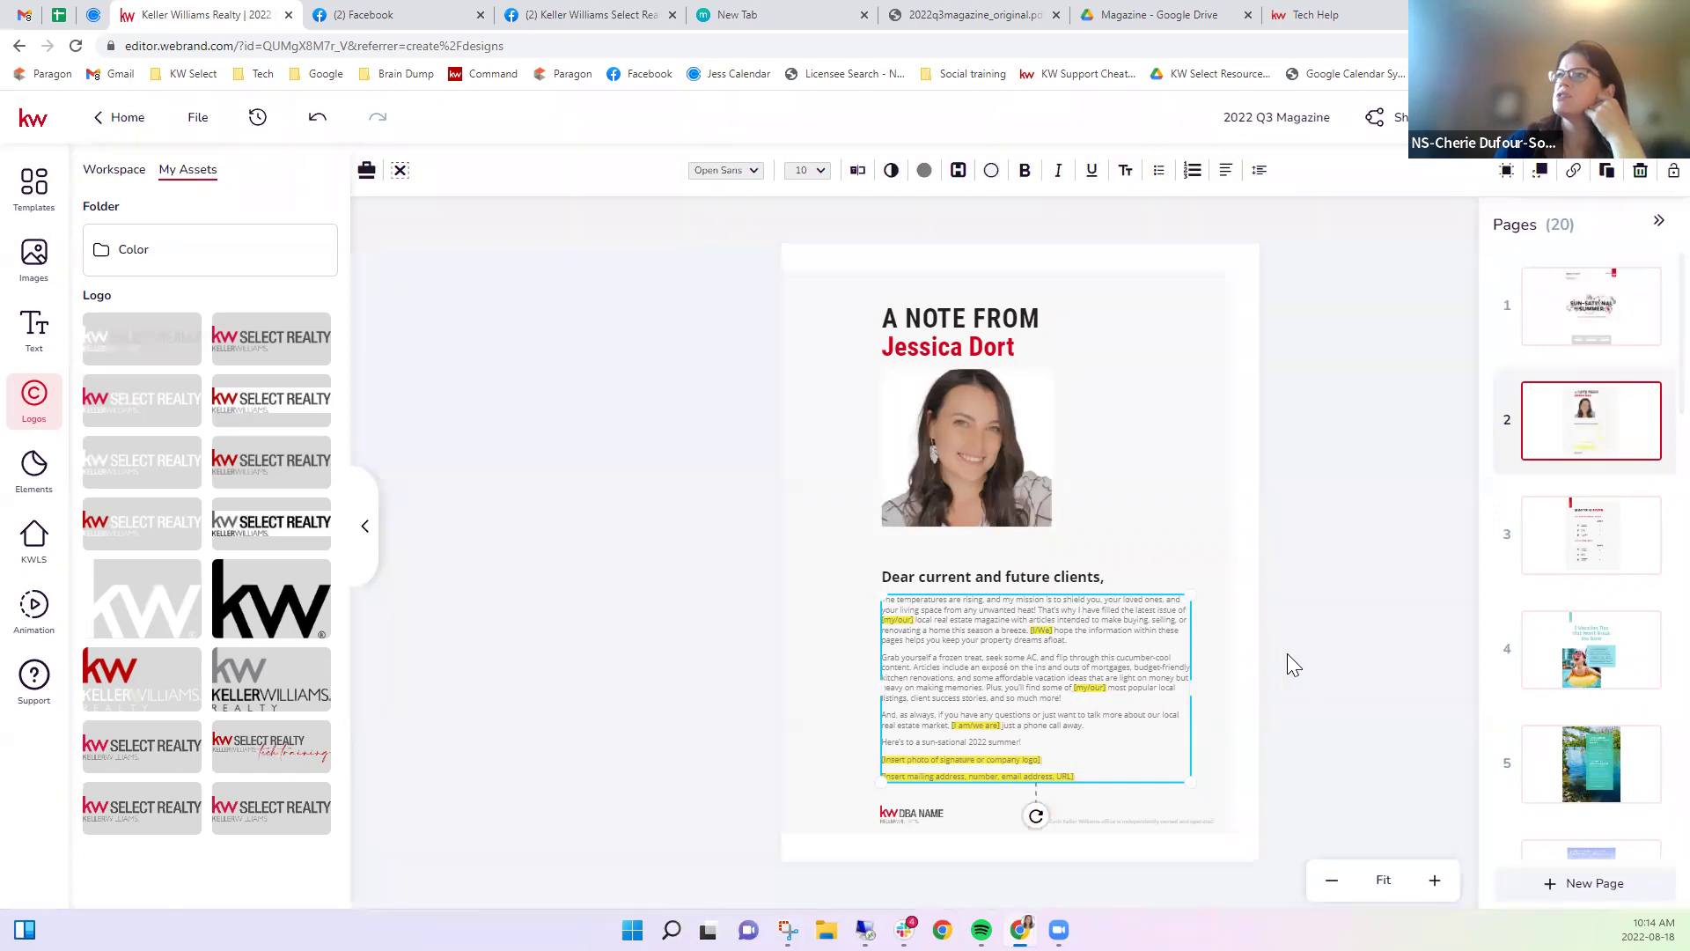
click(799, 804)
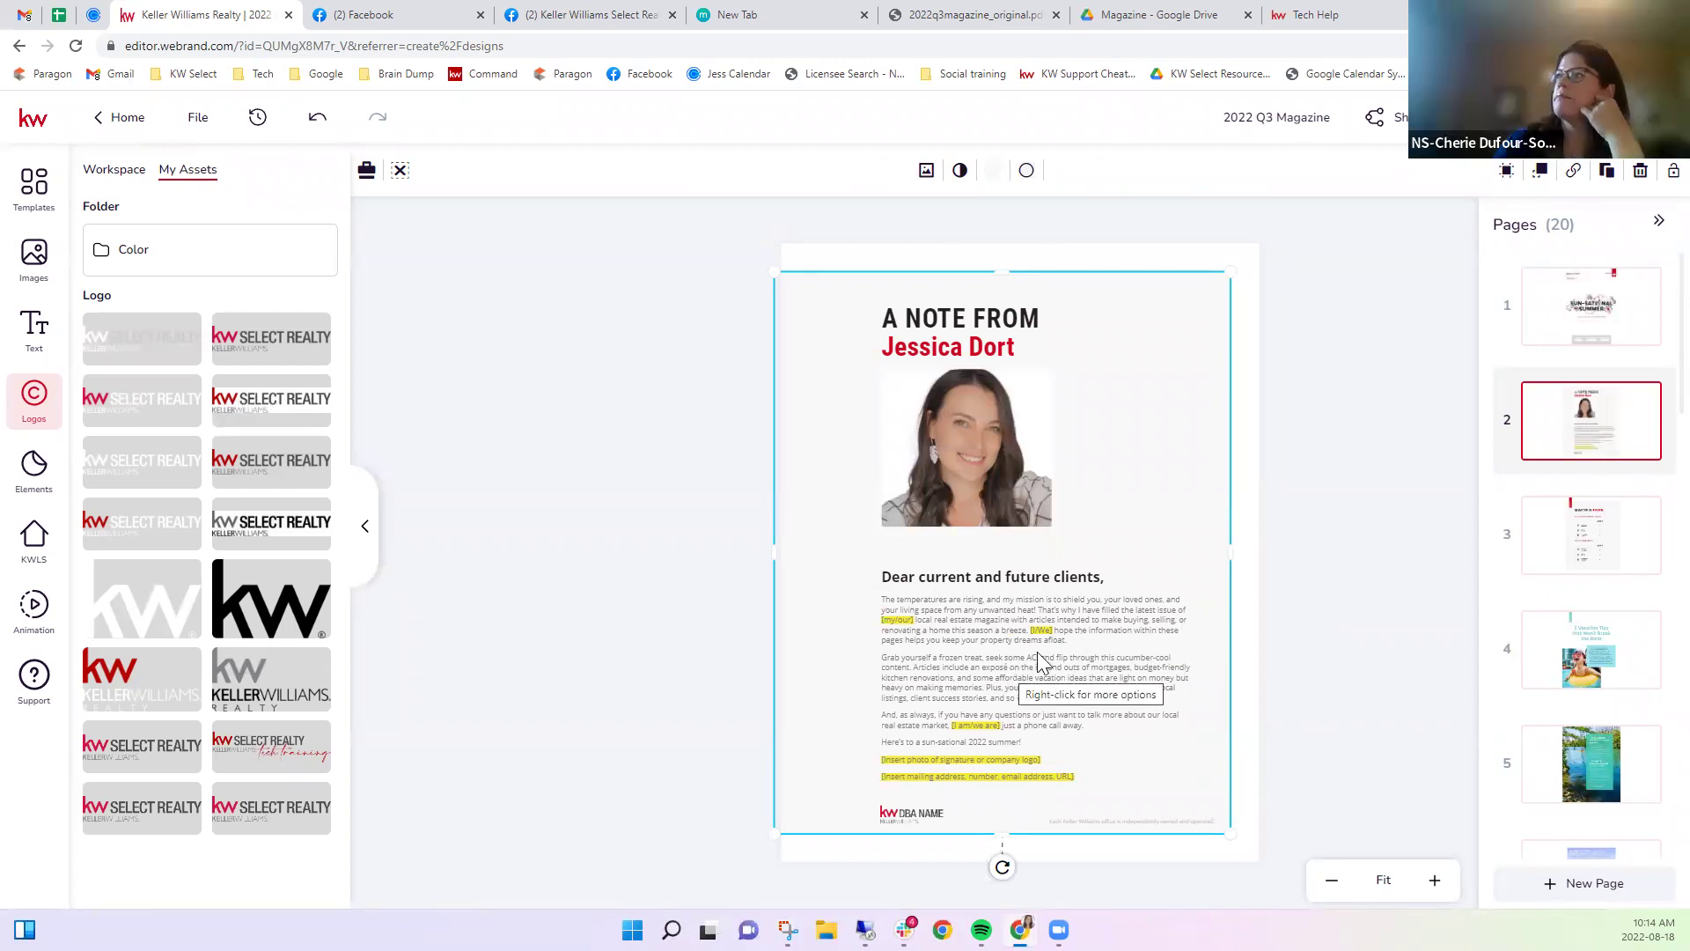
click(1282, 559)
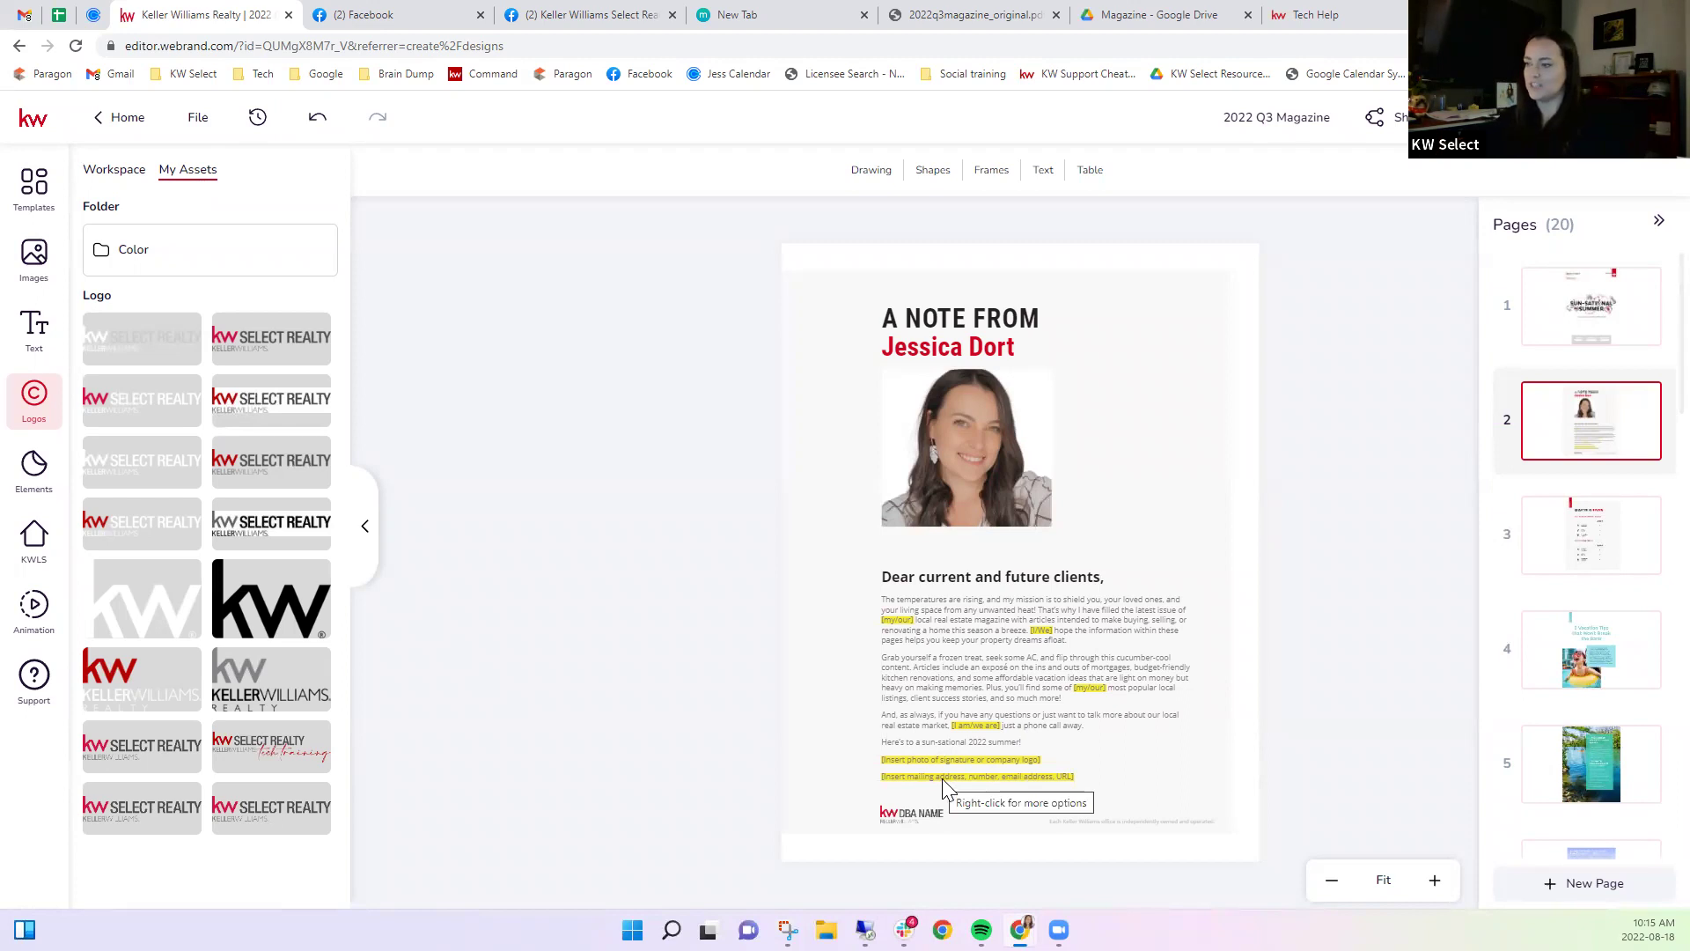
Replace the footer DBA NAME logo with the KW Select Realty logo, then go to page 3.
click(906, 815)
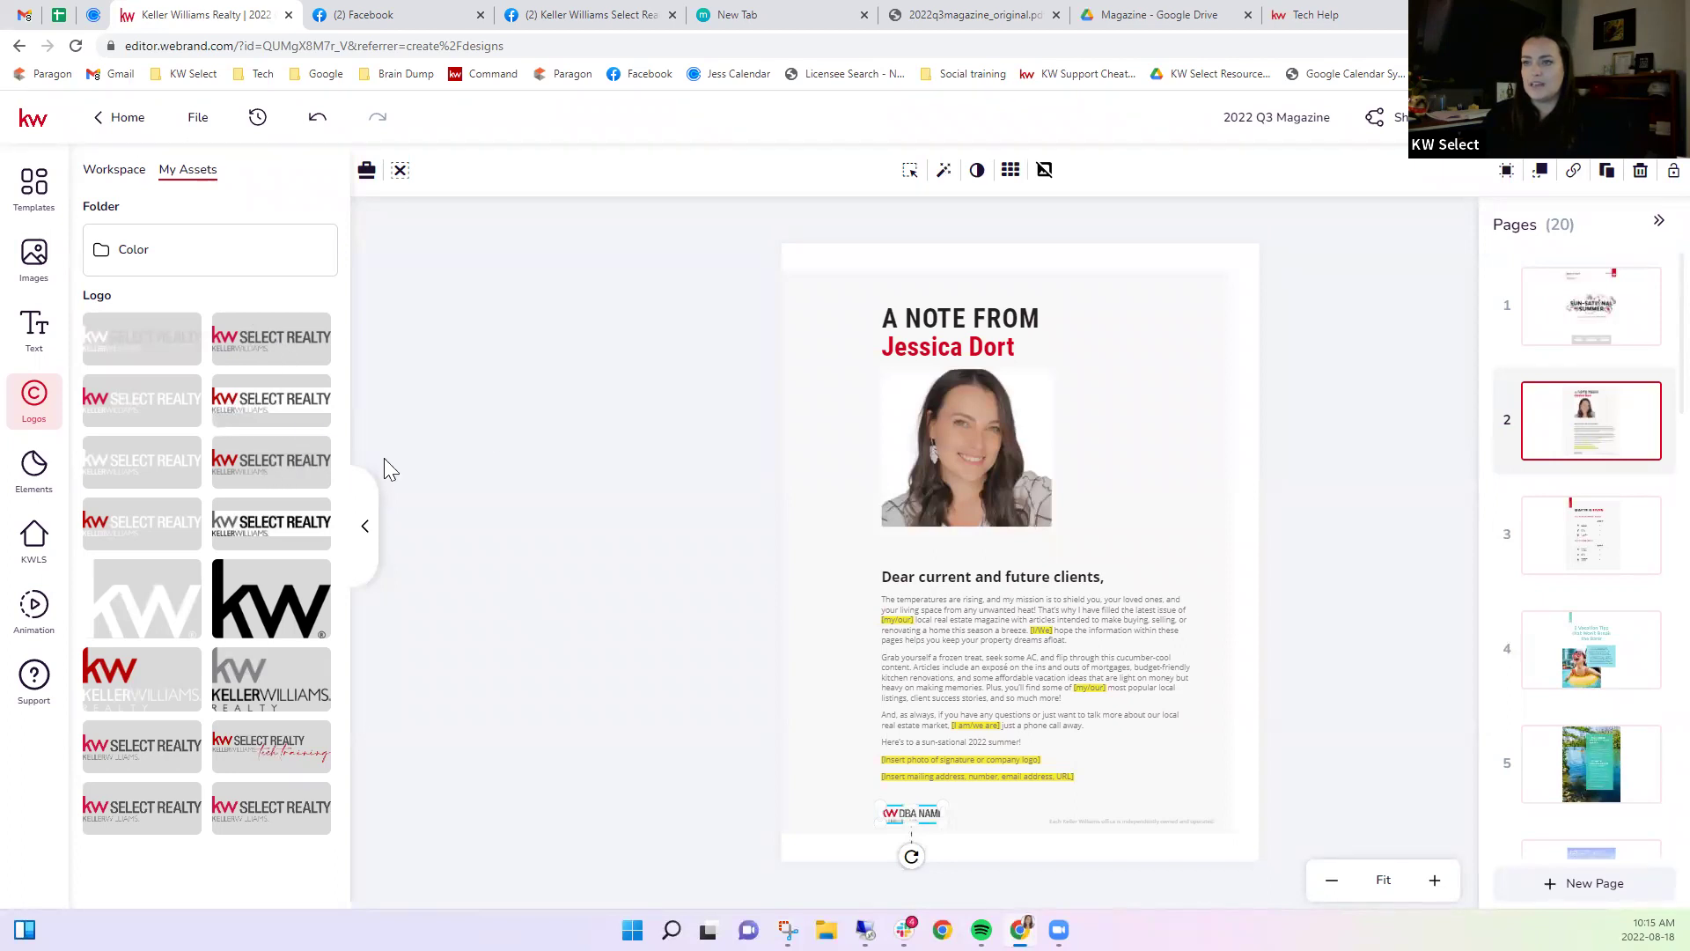
click(845, 792)
click(902, 817)
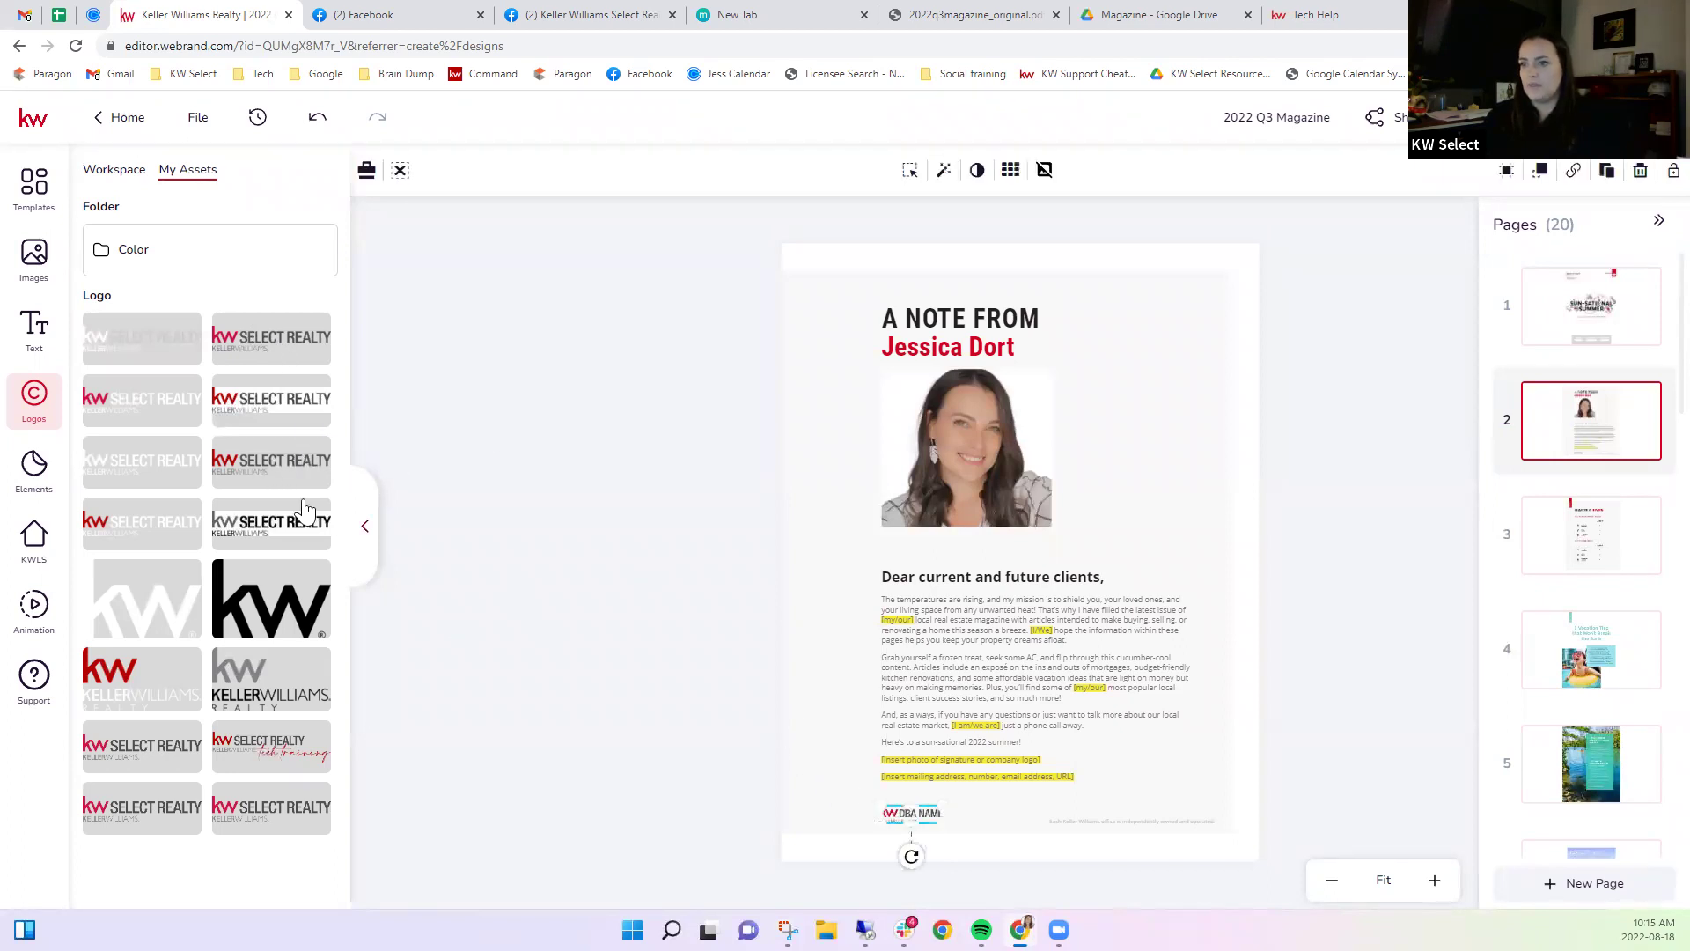
click(261, 471)
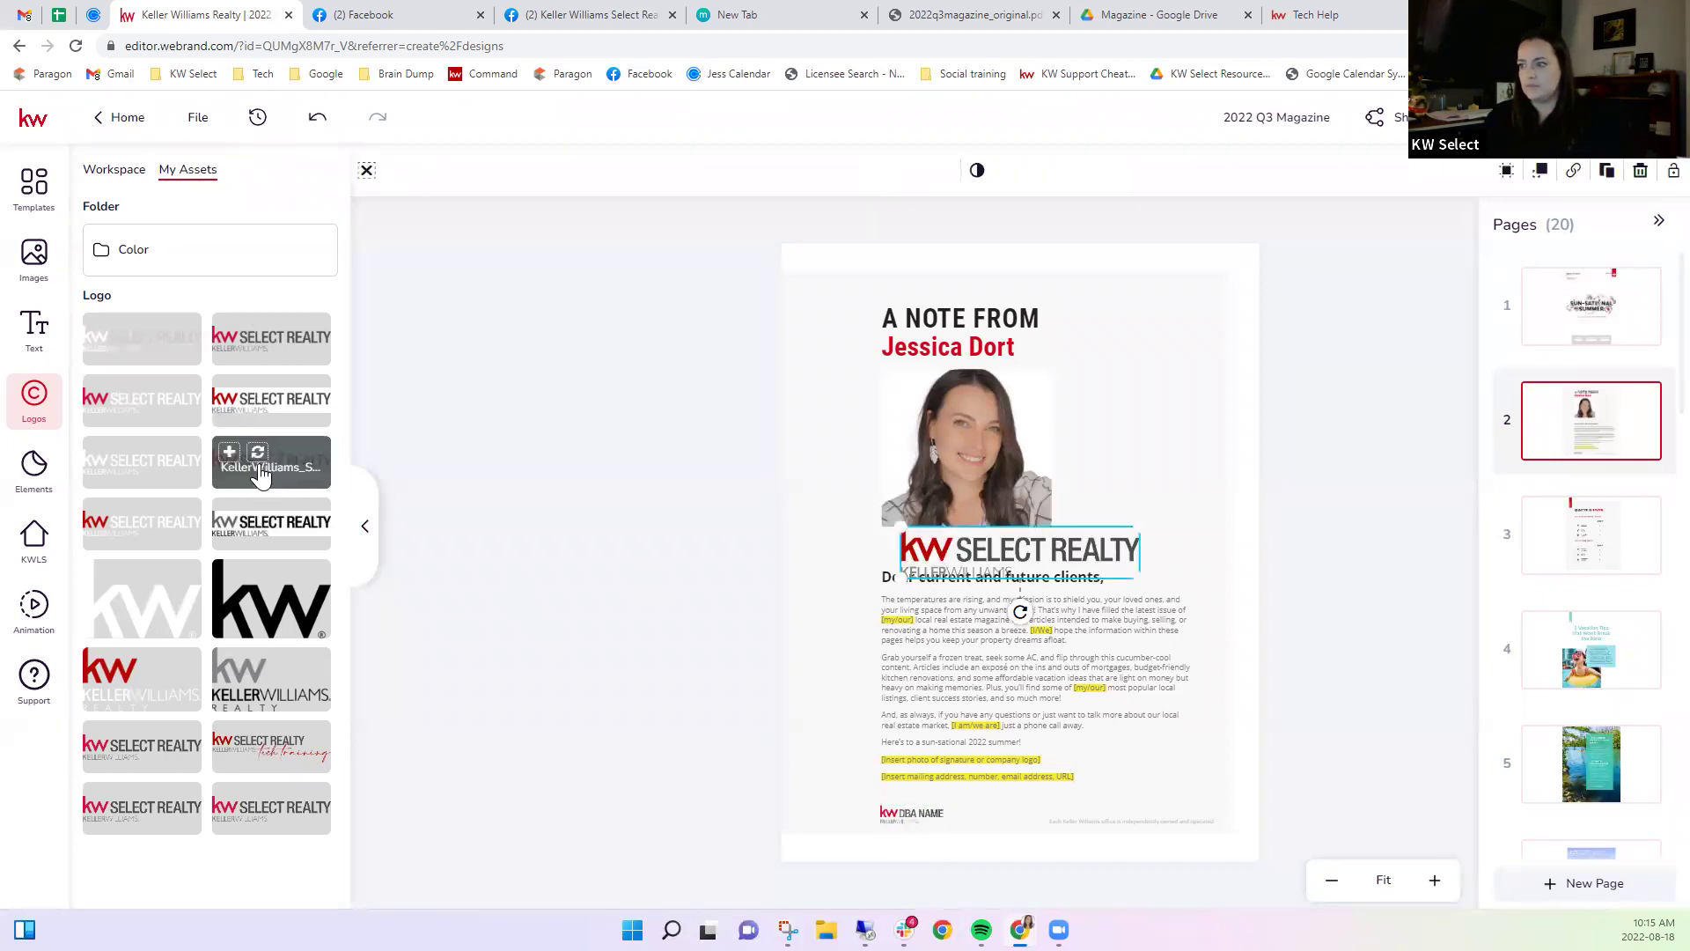
click(906, 813)
key(Delete)
drag(1069, 548, 948, 810)
click(721, 802)
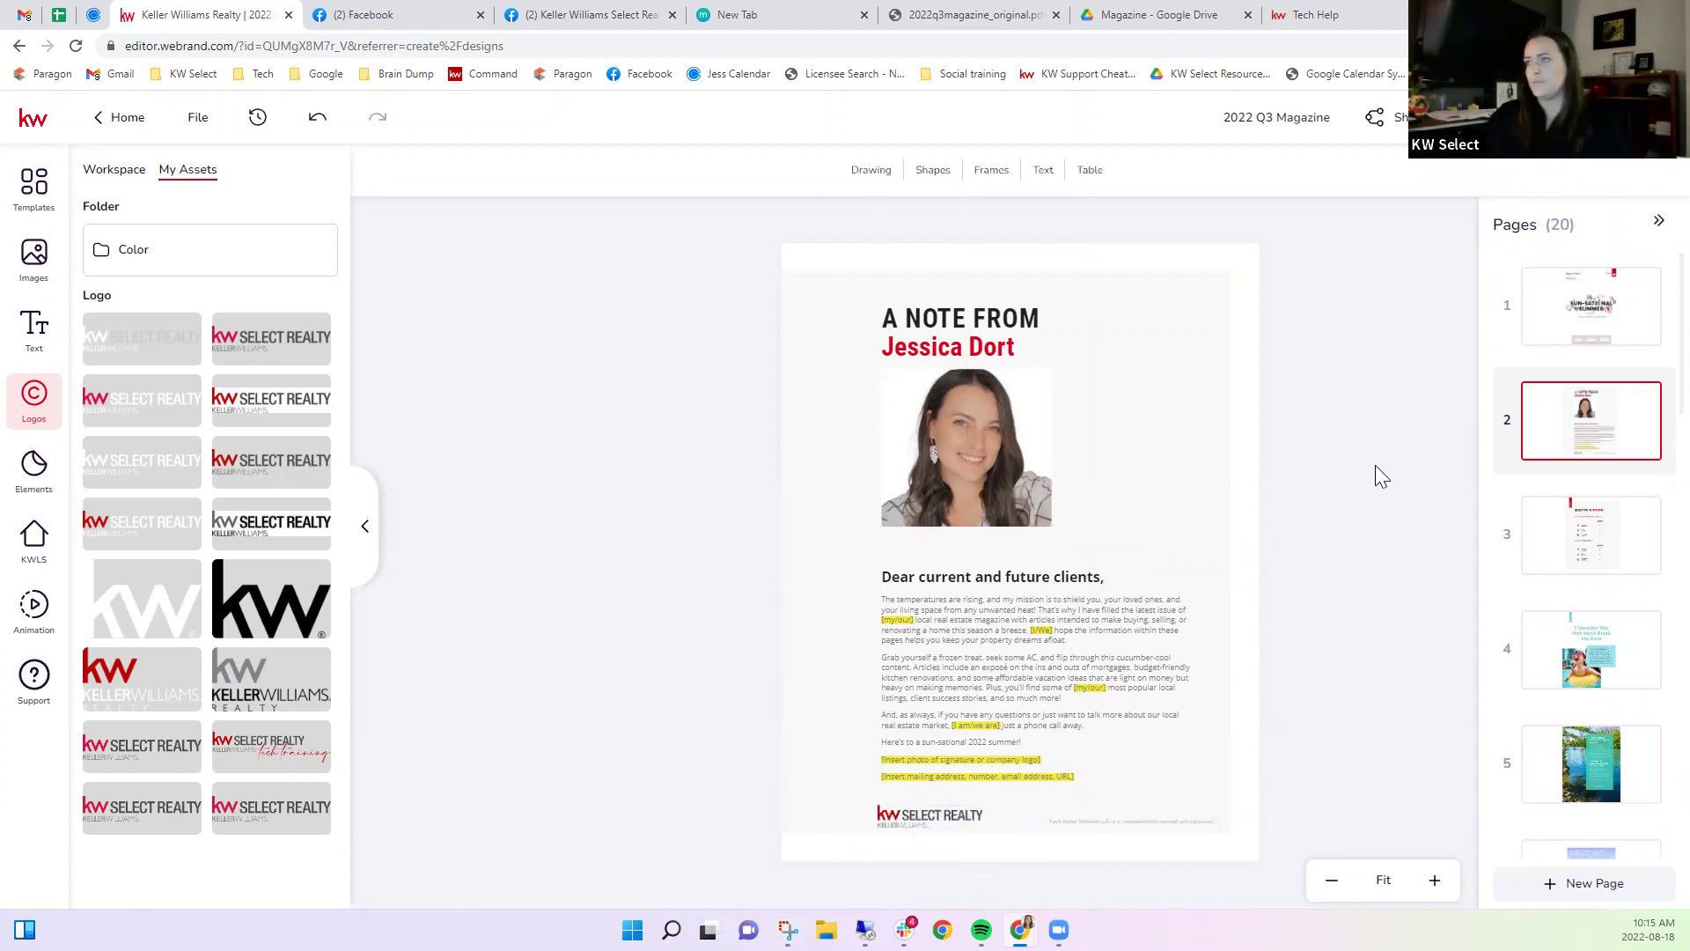
click(1593, 532)
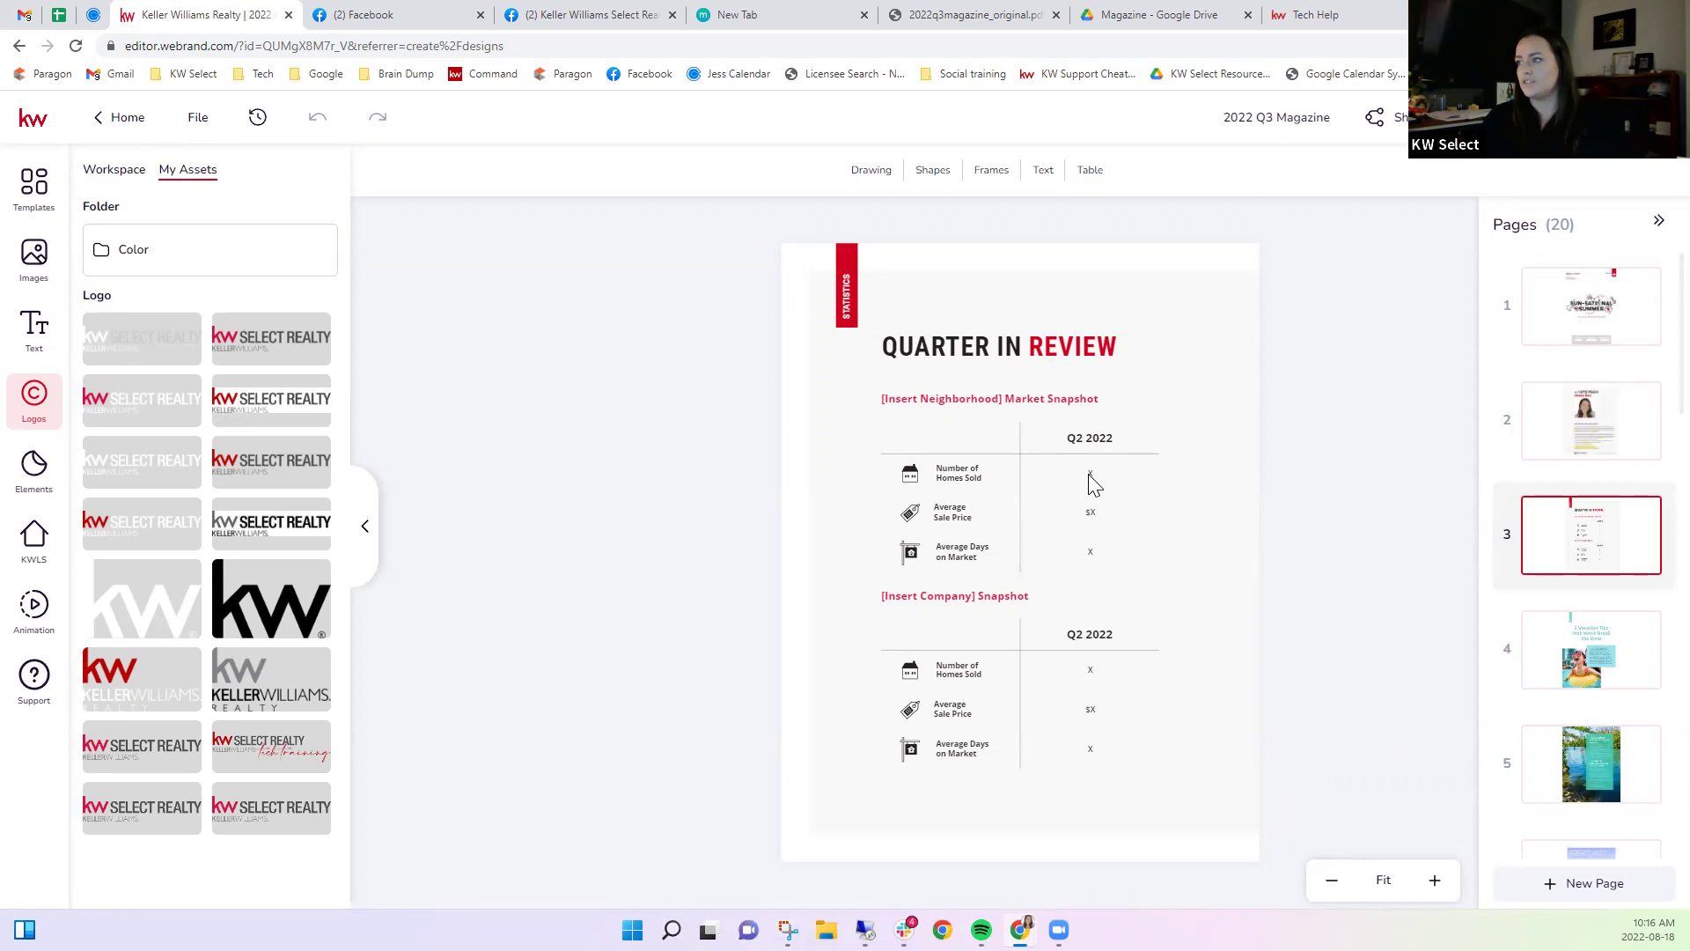
Zoom into the snapshot table and enter 100 for Number of Homes Sold.
click(1089, 476)
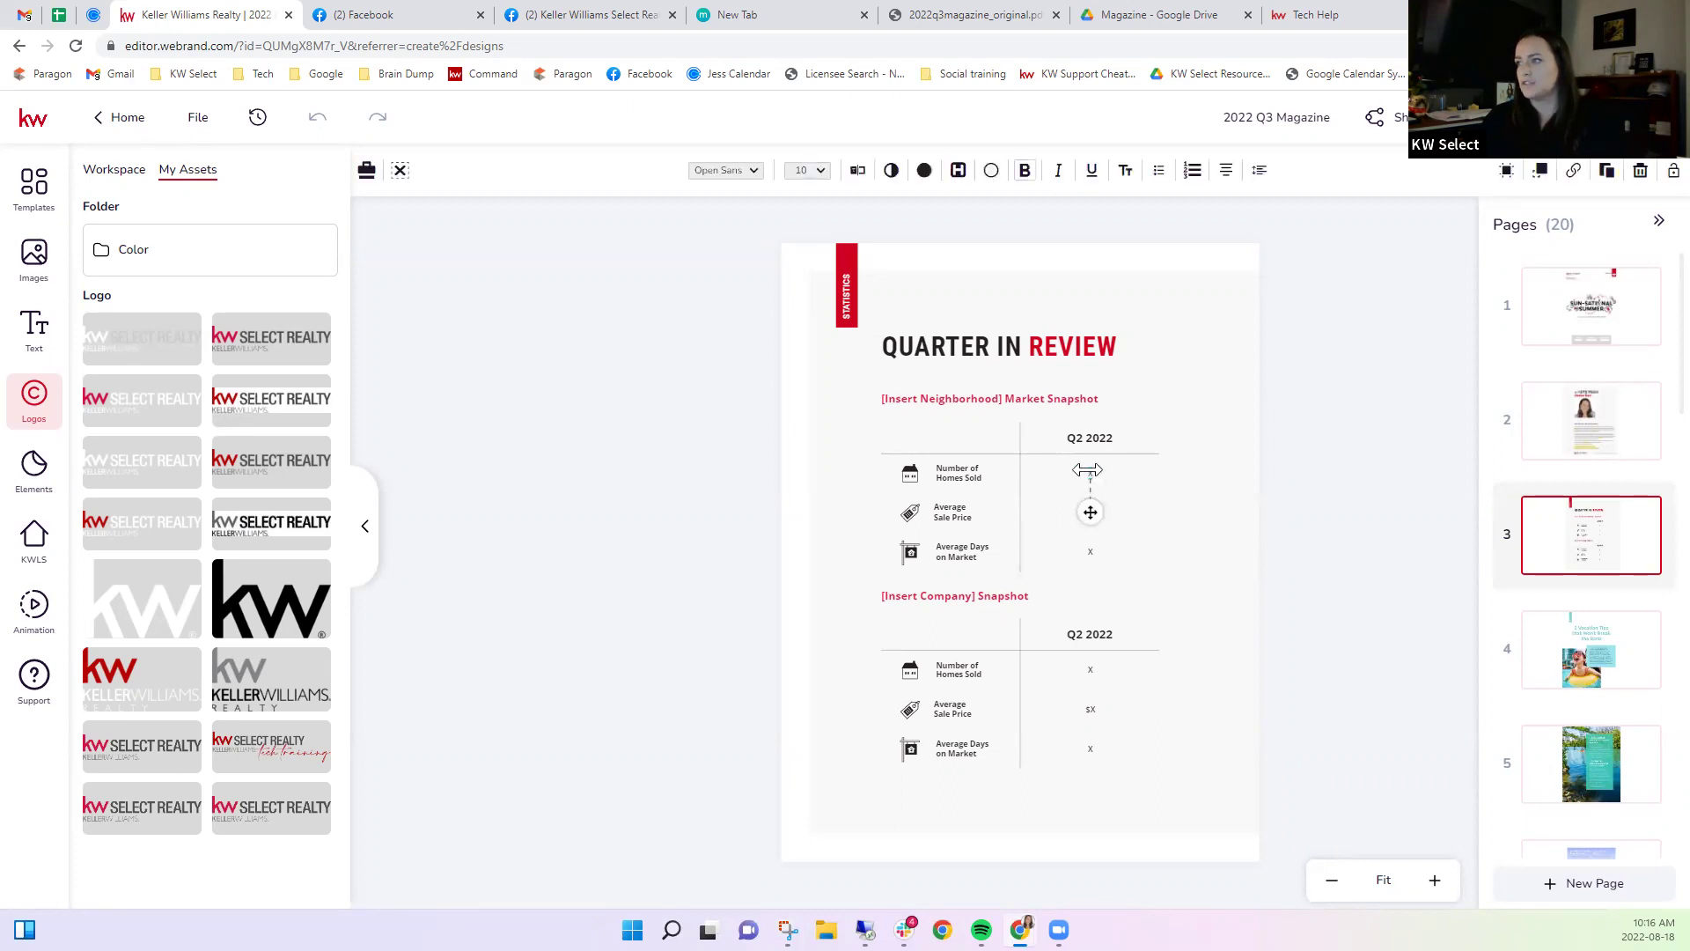
click(1265, 491)
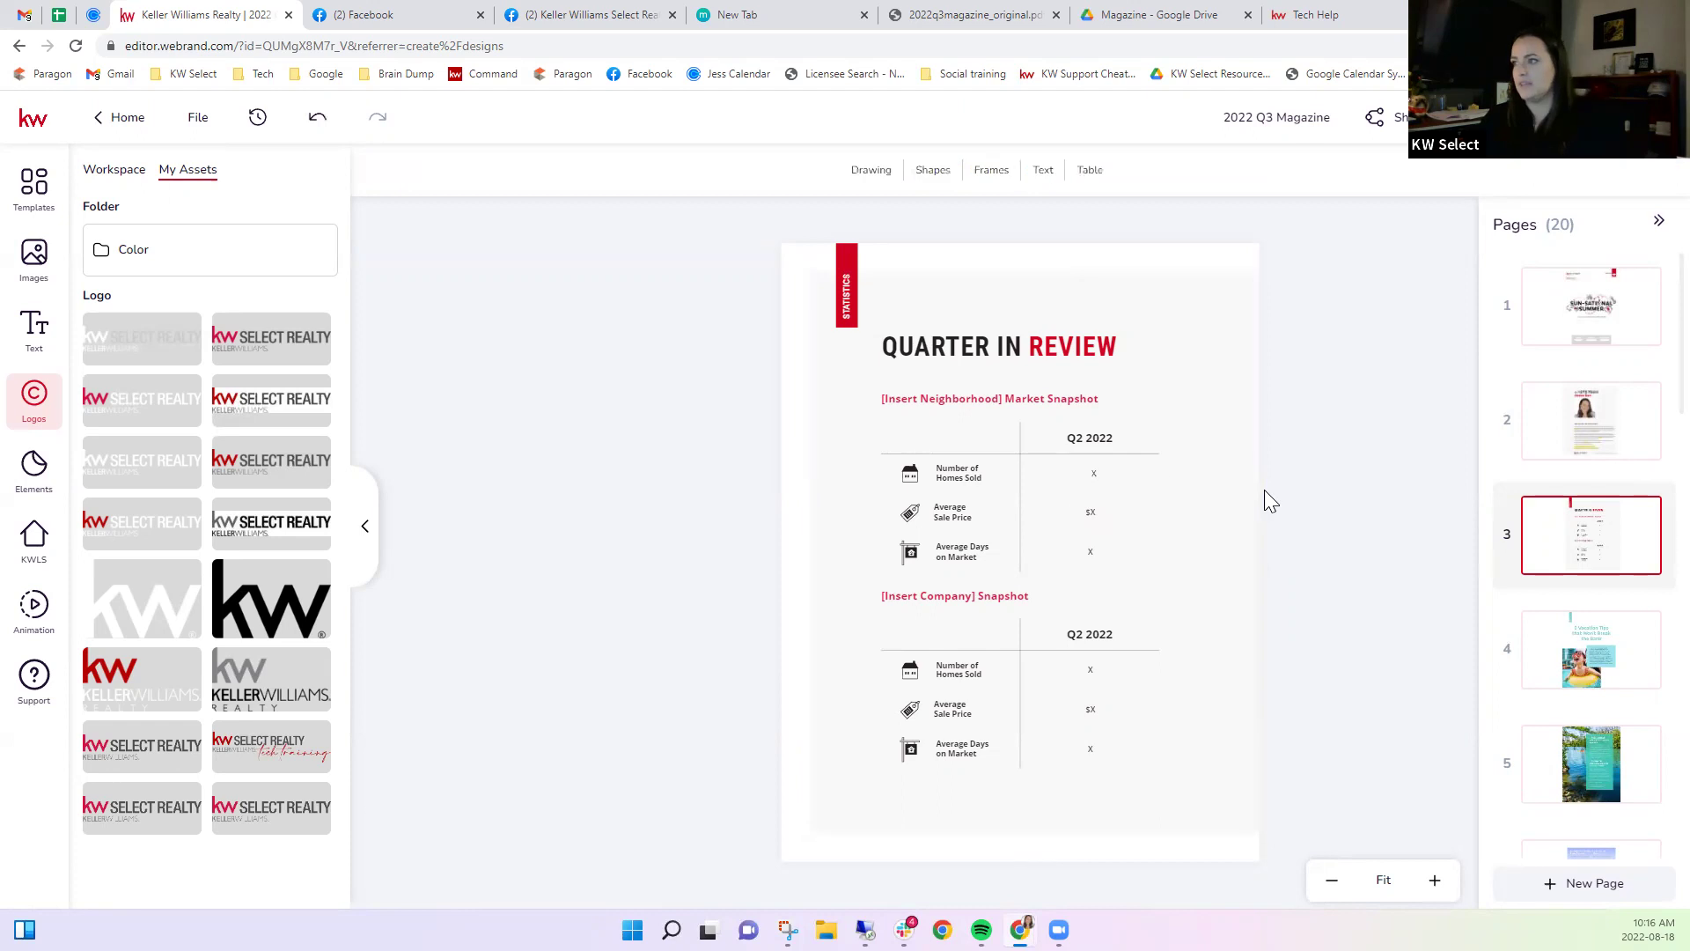
click(1092, 472)
click(1097, 480)
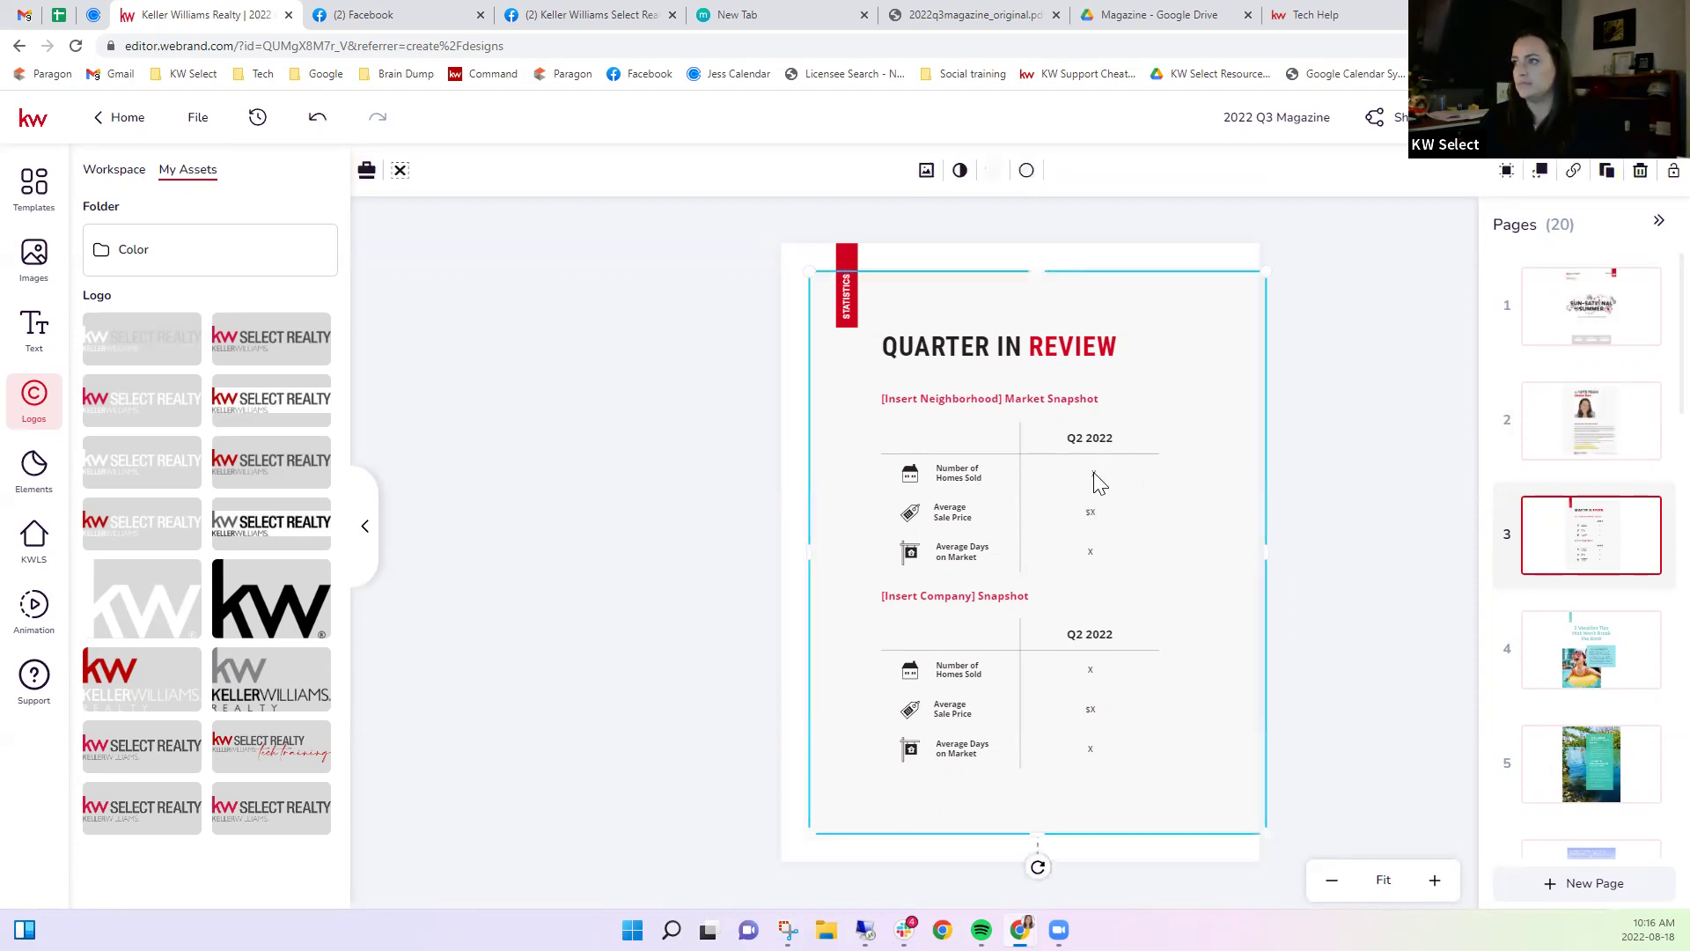
click(1100, 485)
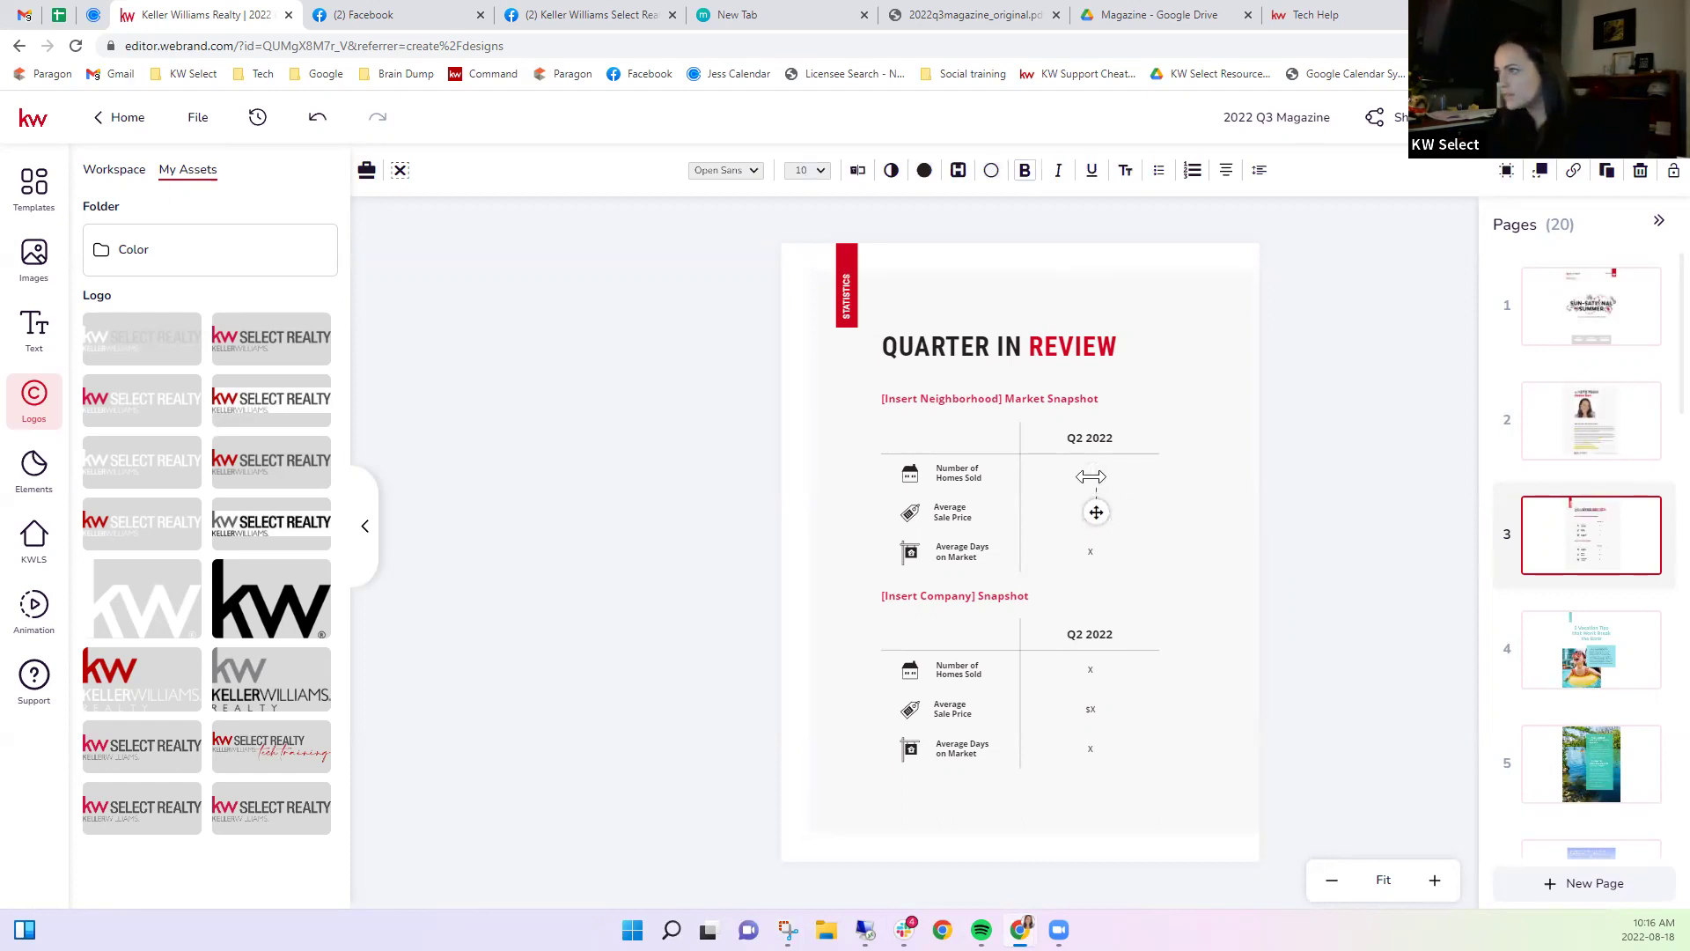
click(1435, 880)
click(1435, 881)
click(1435, 880)
scroll(1316, 716, up, 1)
scroll(1294, 698, down, 1)
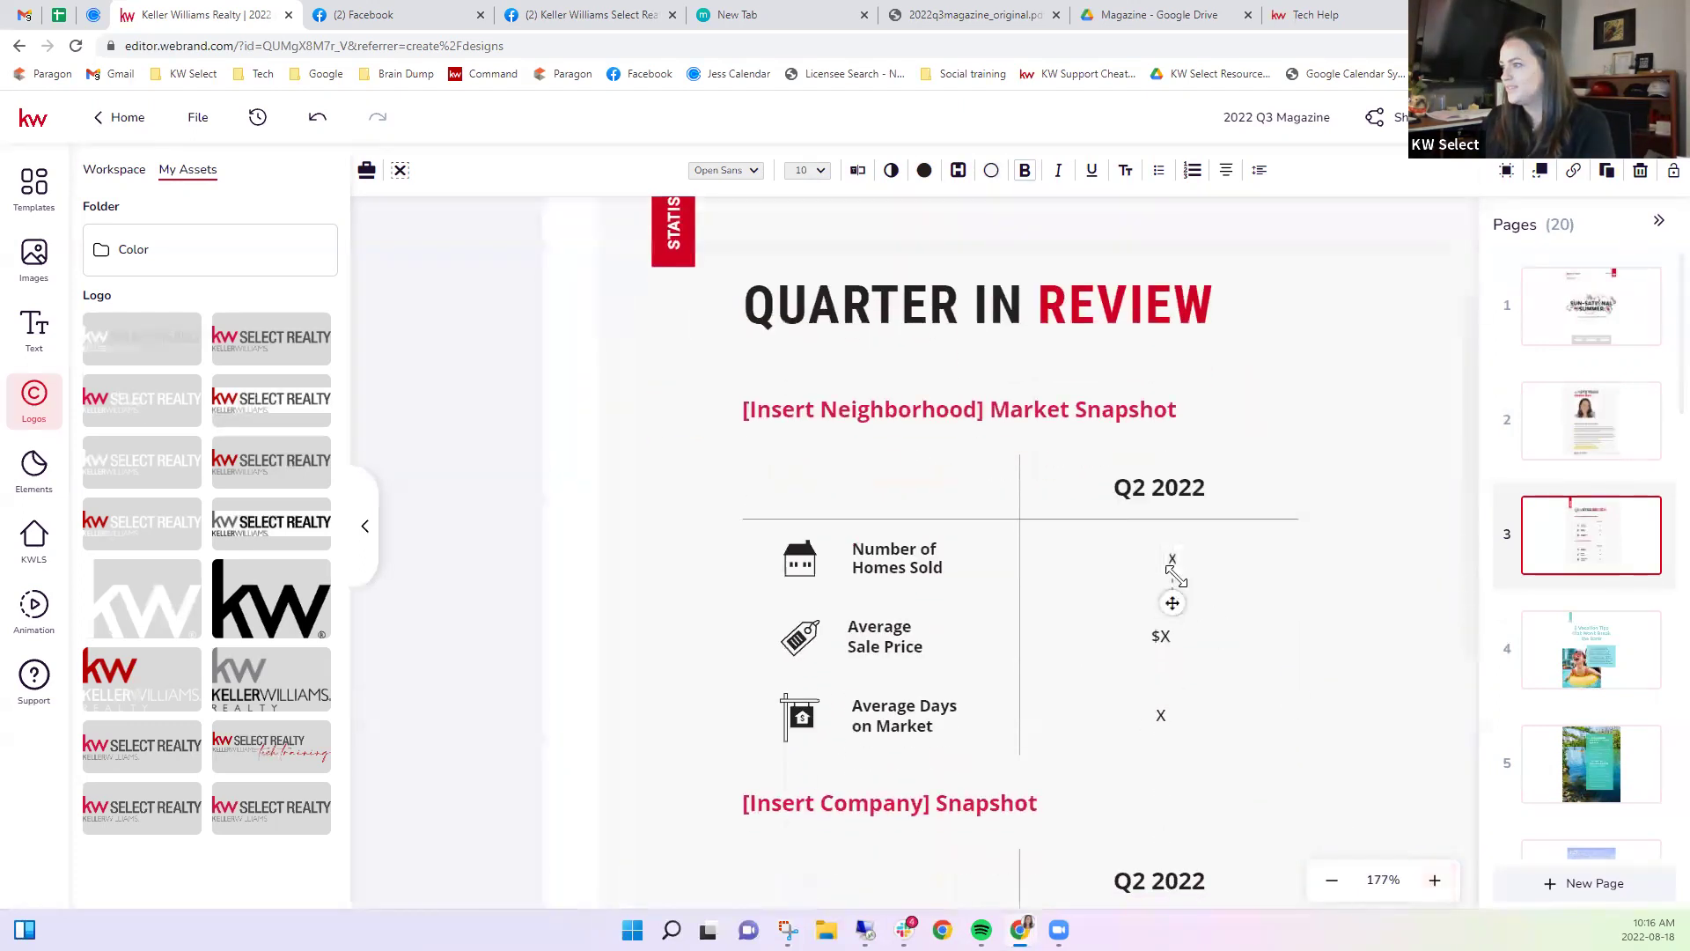
drag(1163, 562, 1132, 562)
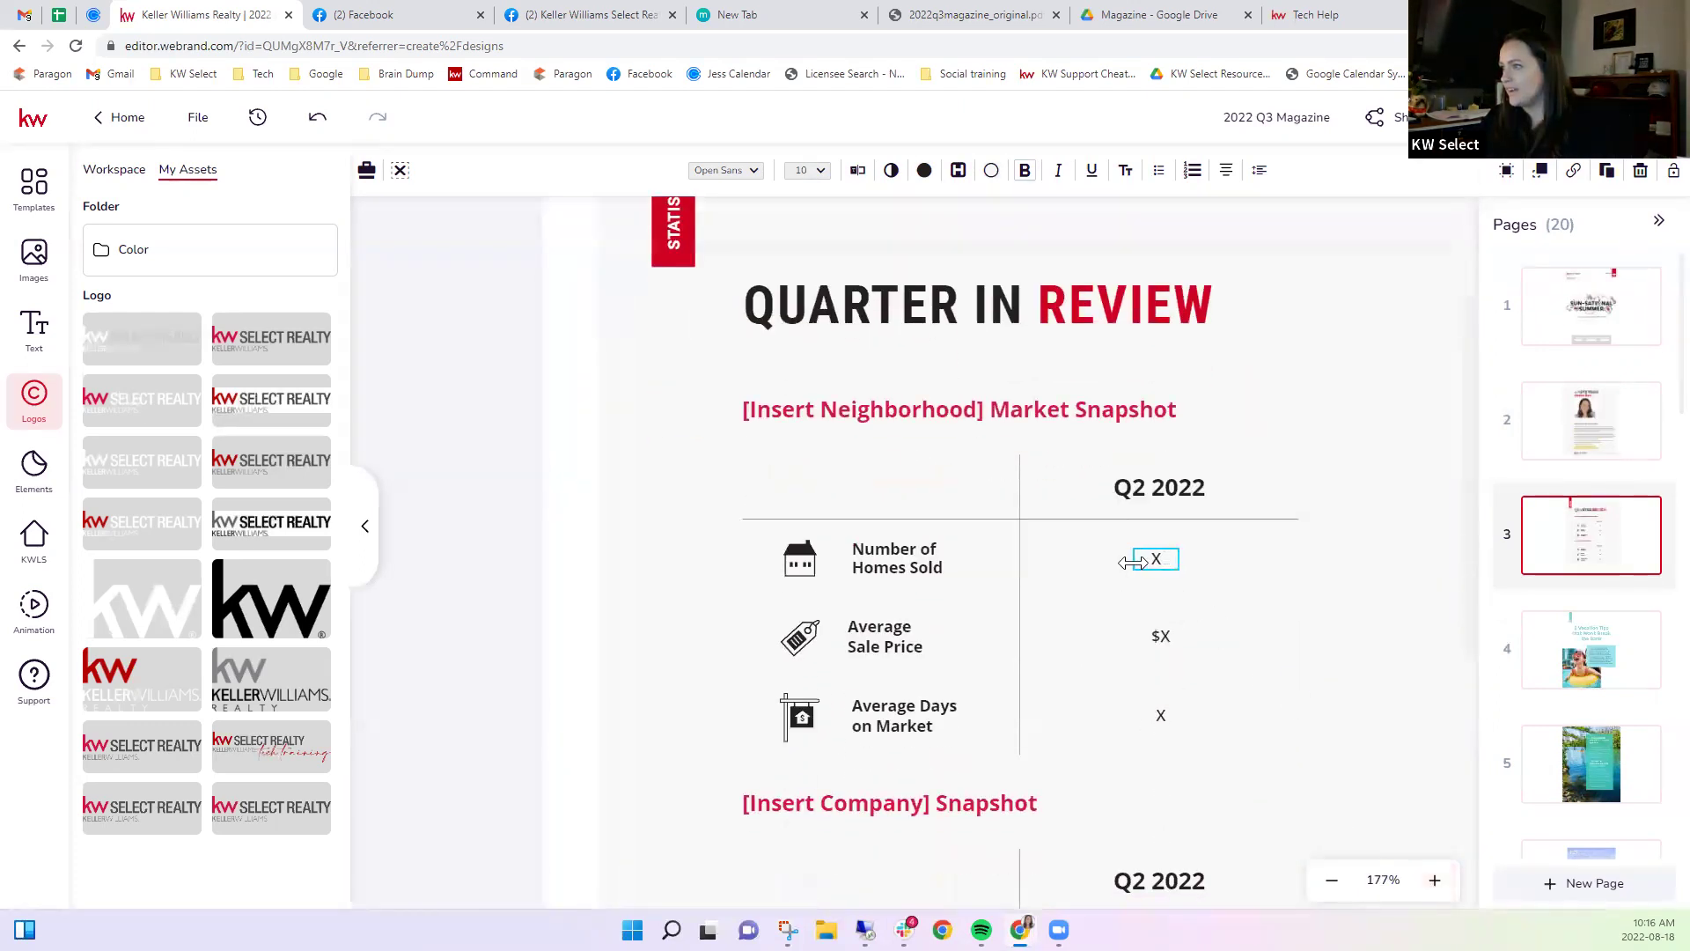
double_click(1156, 561)
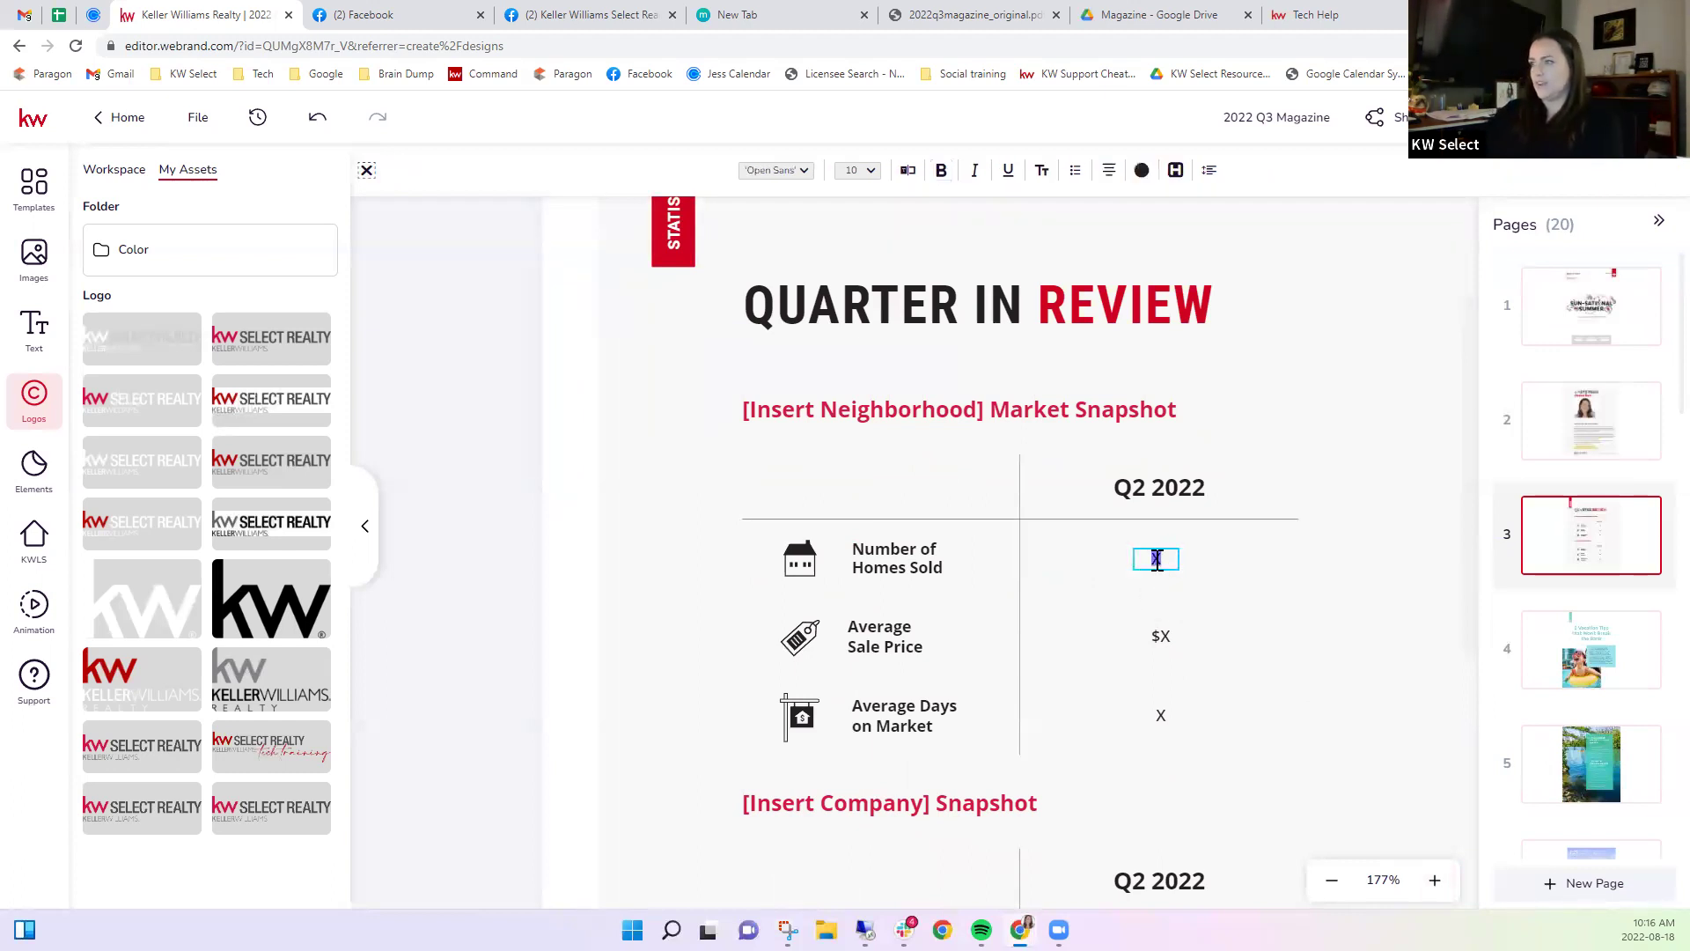
text(100)
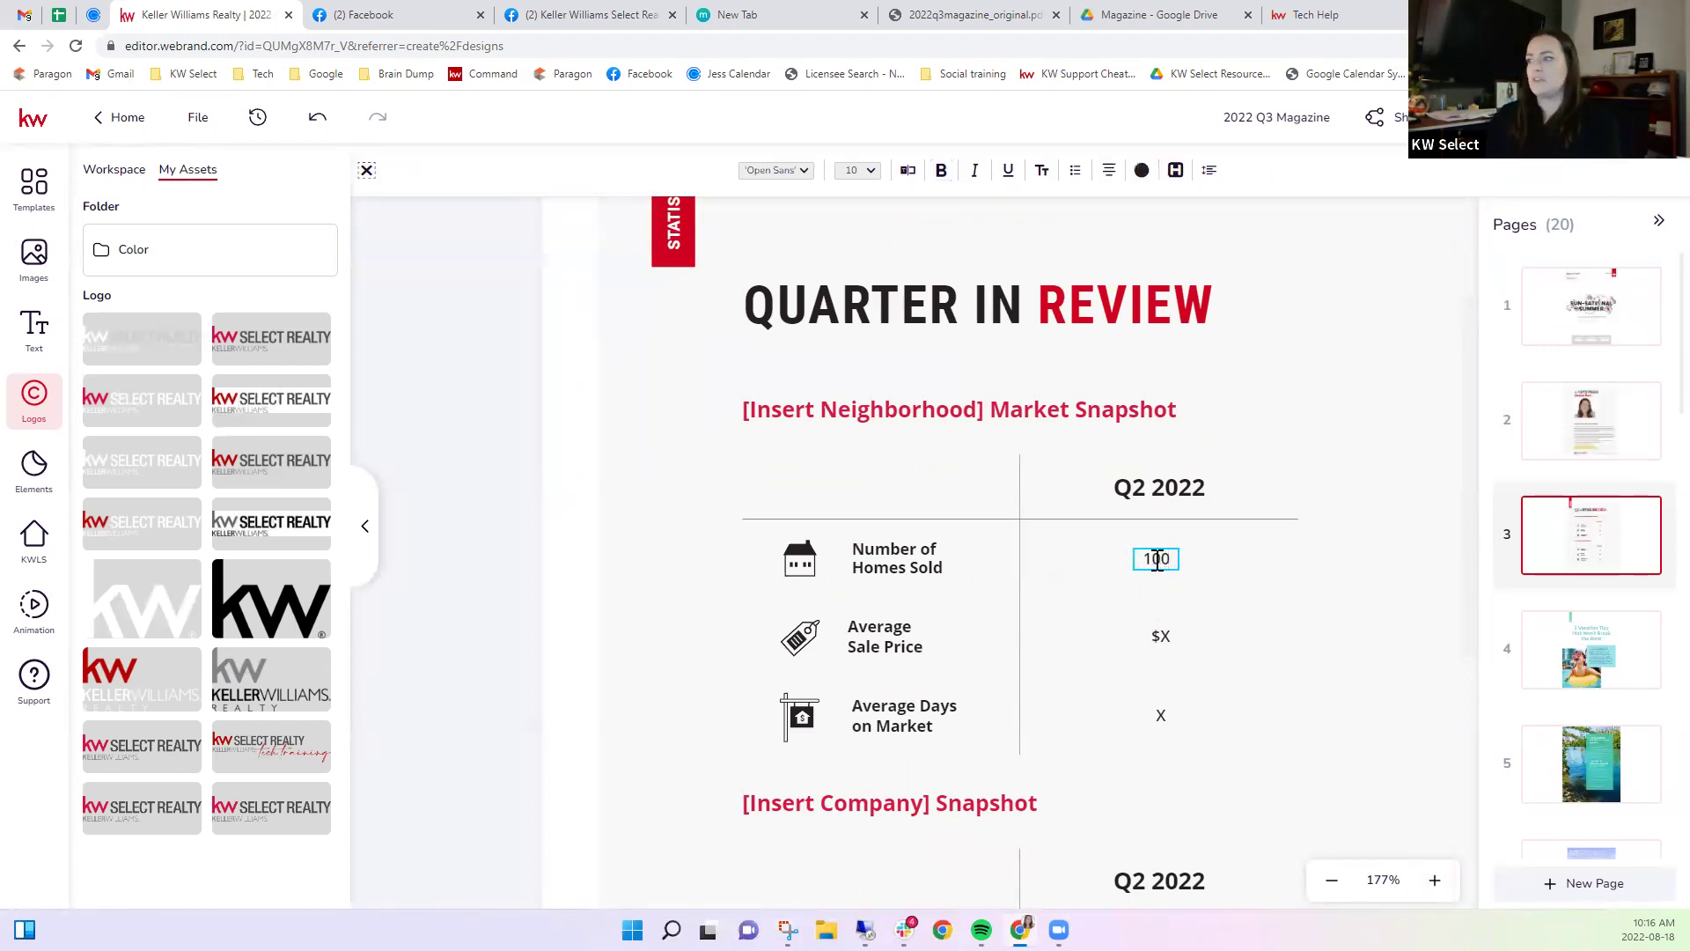
key(Escape)
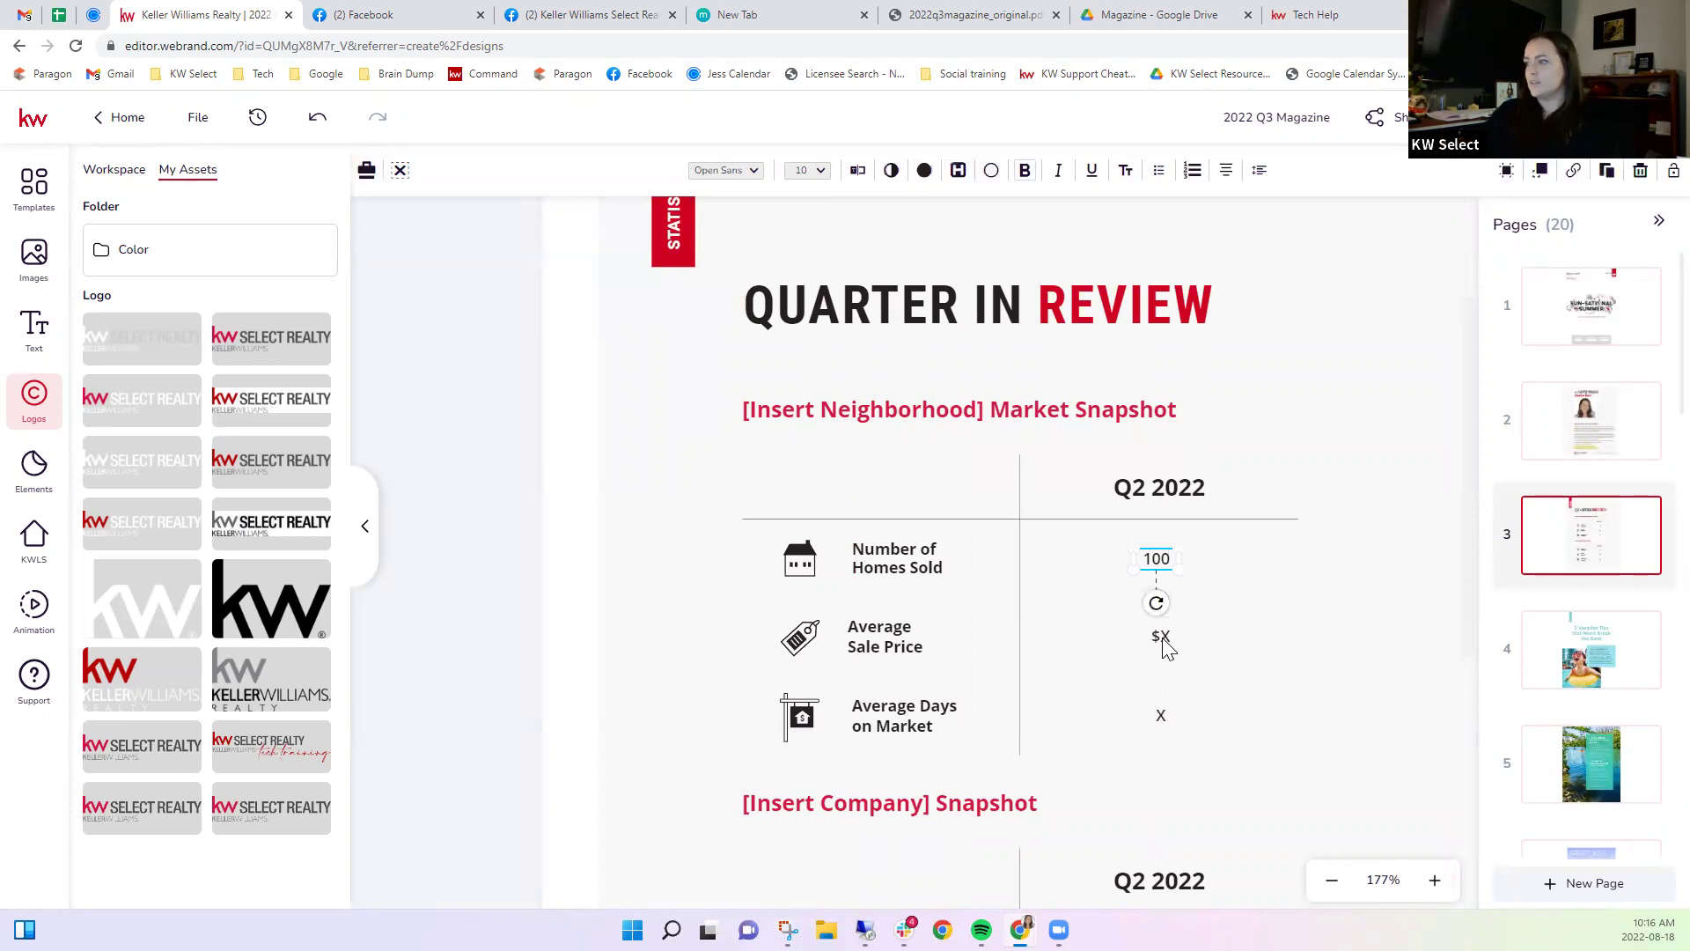
Enter $300,000 as the Average Sale Price and widen its box to fit one line.
click(1163, 643)
double_click(1163, 641)
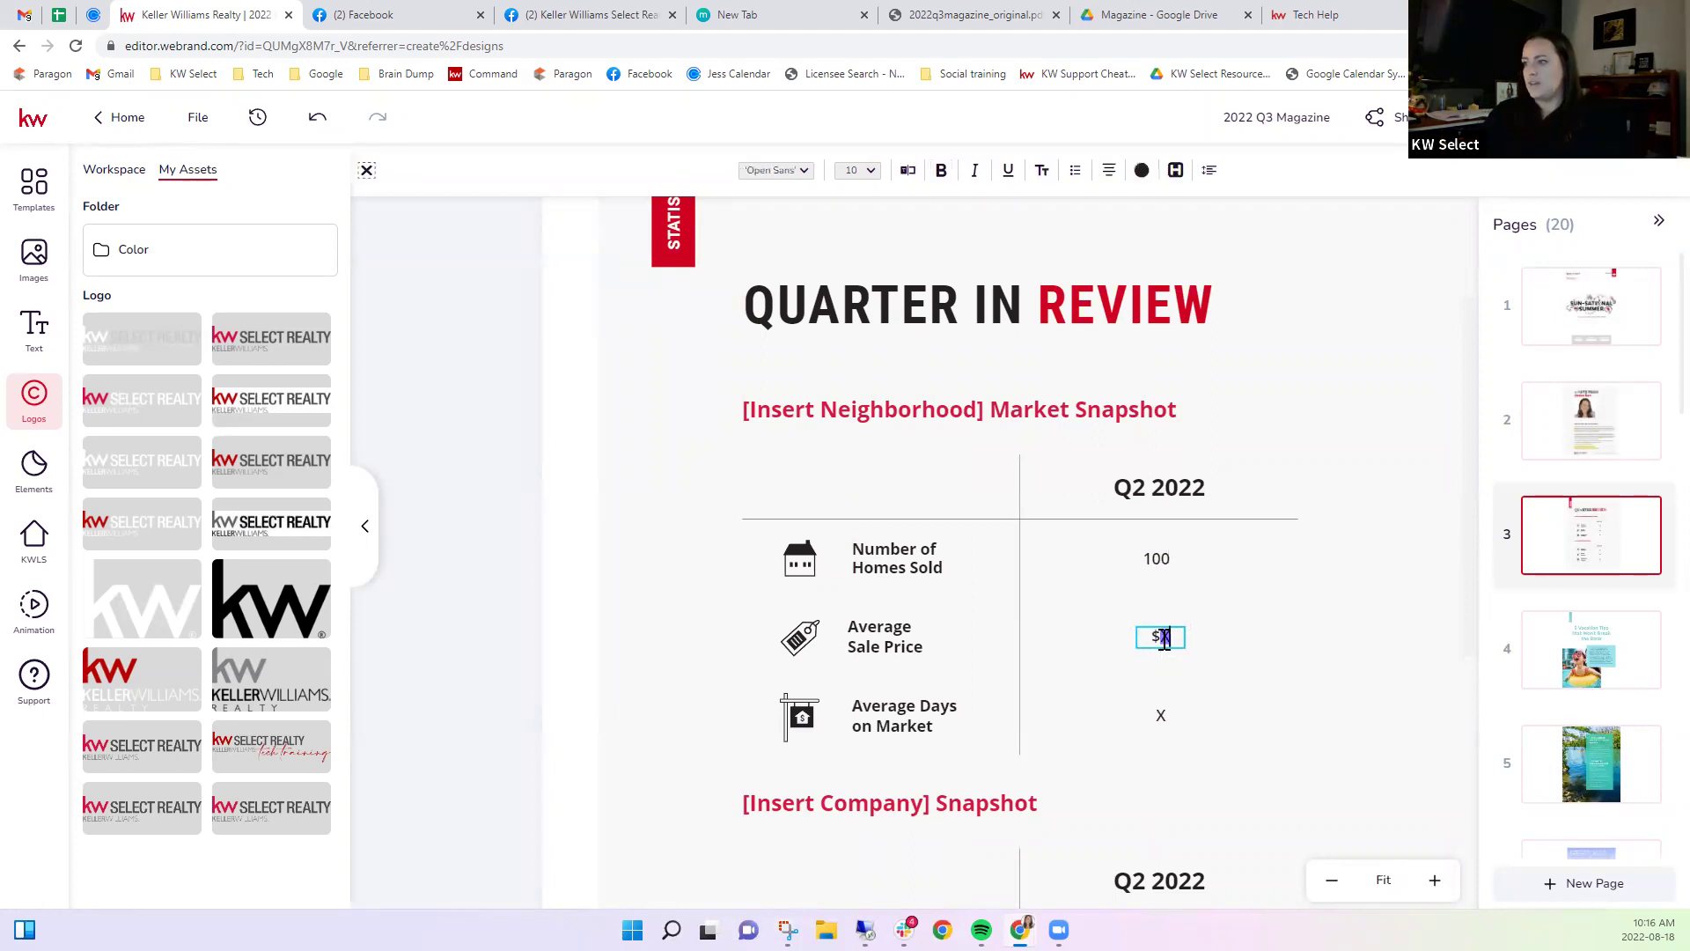
text(300)
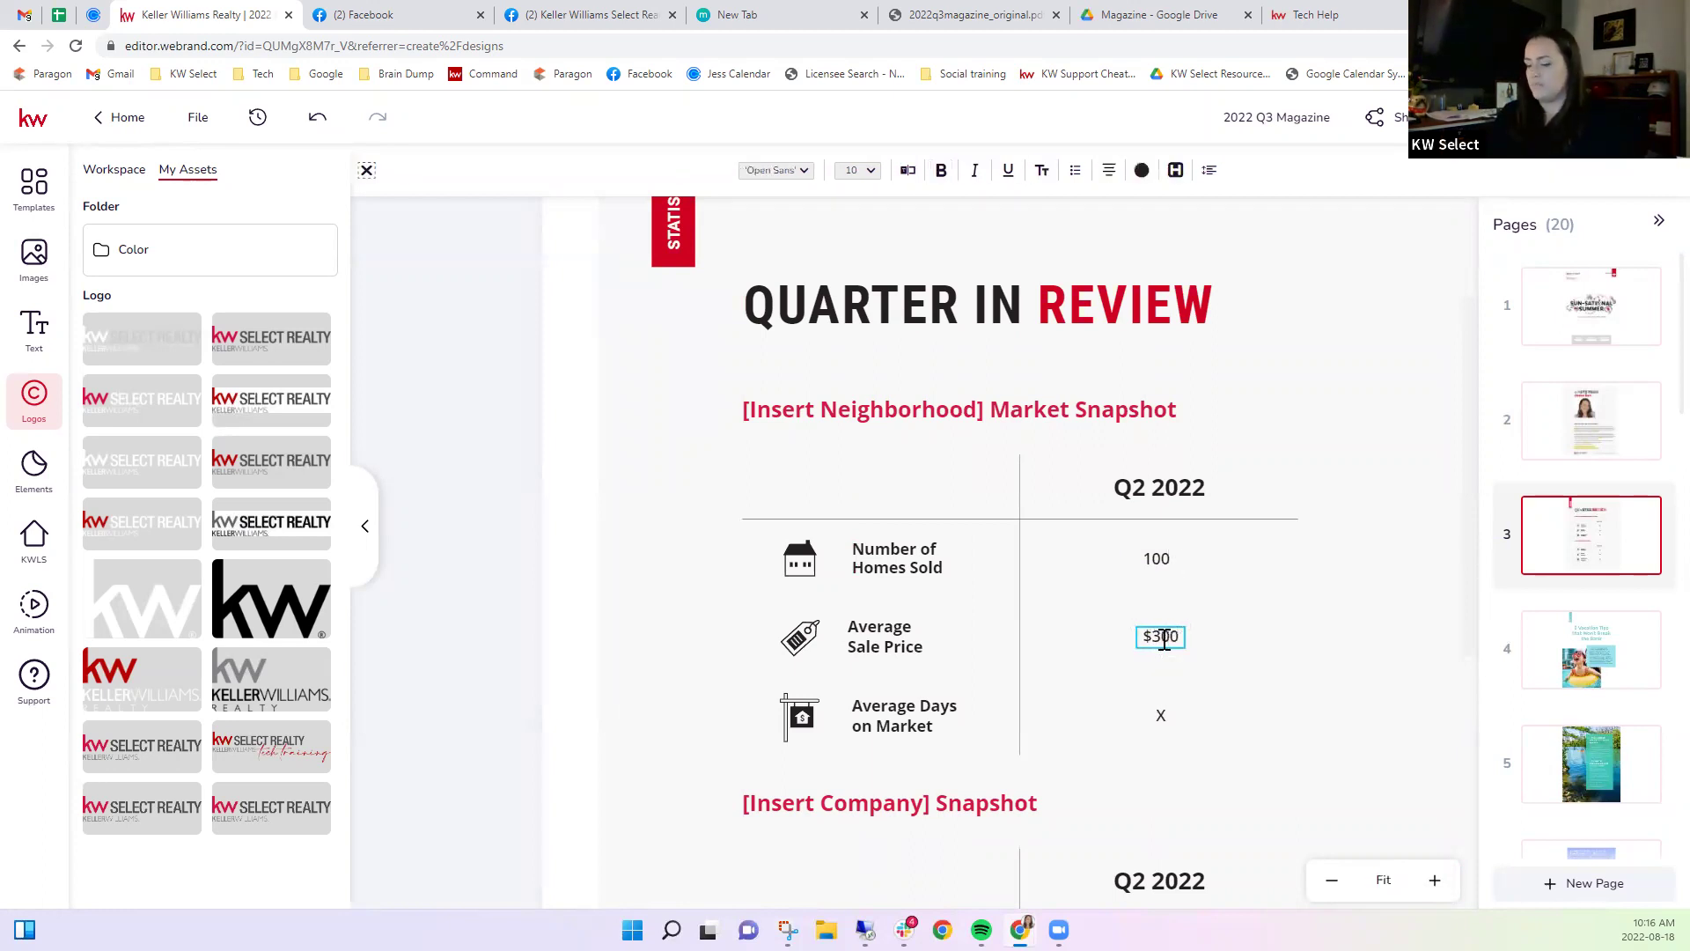
text(,000)
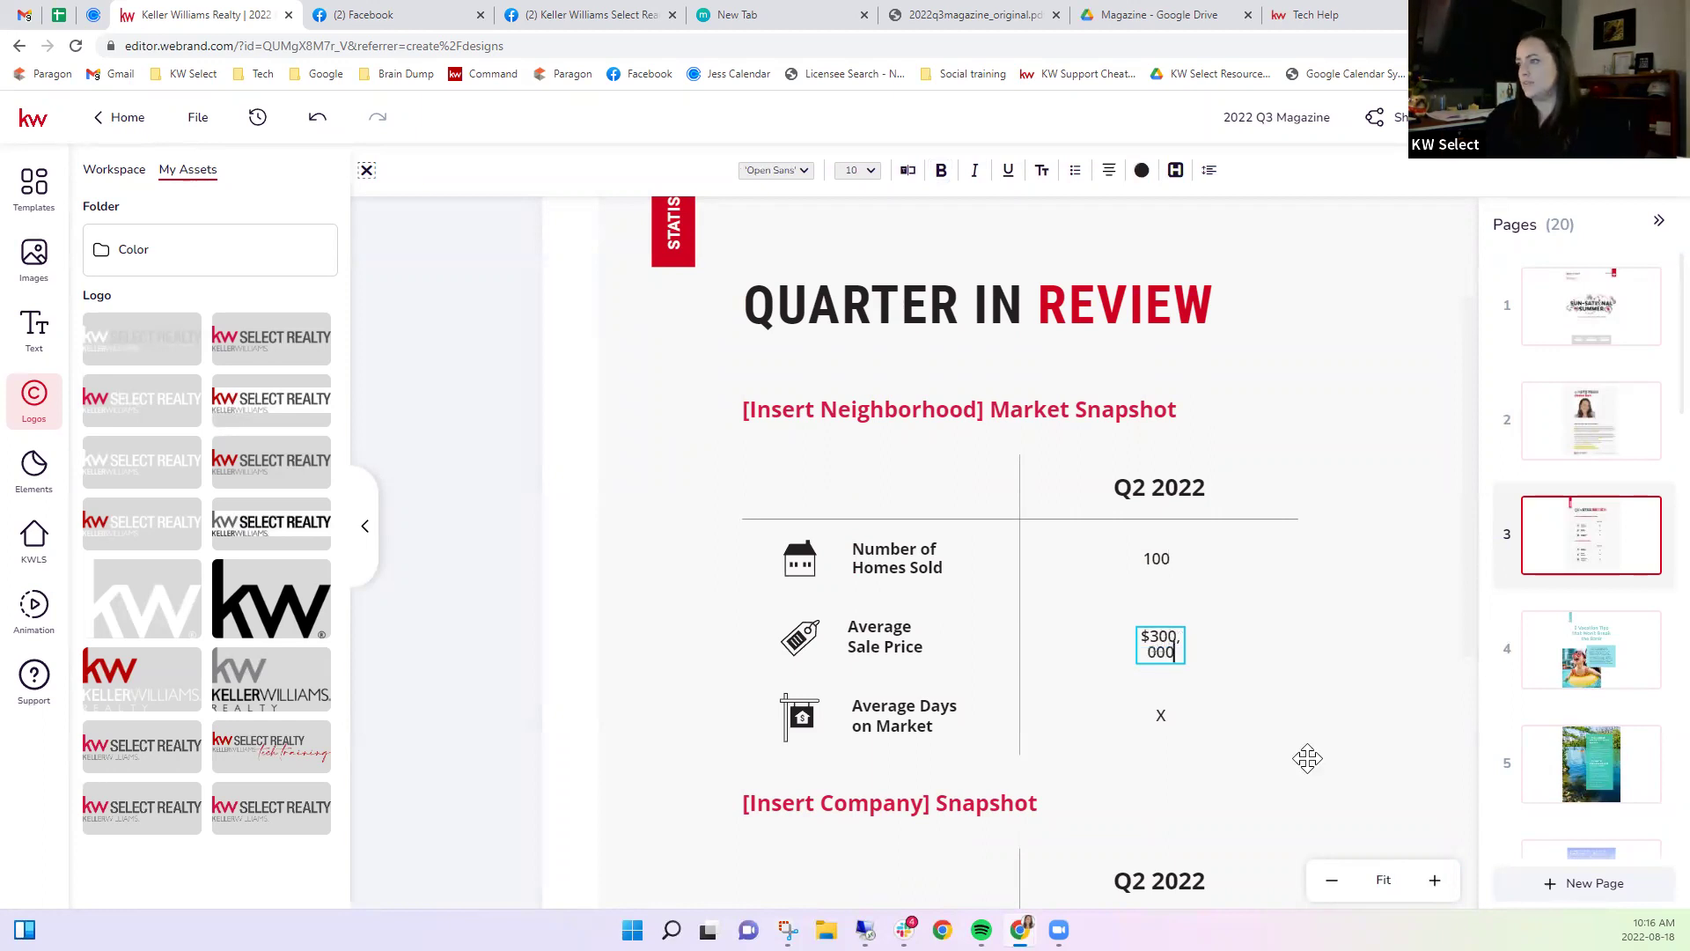
click(1160, 646)
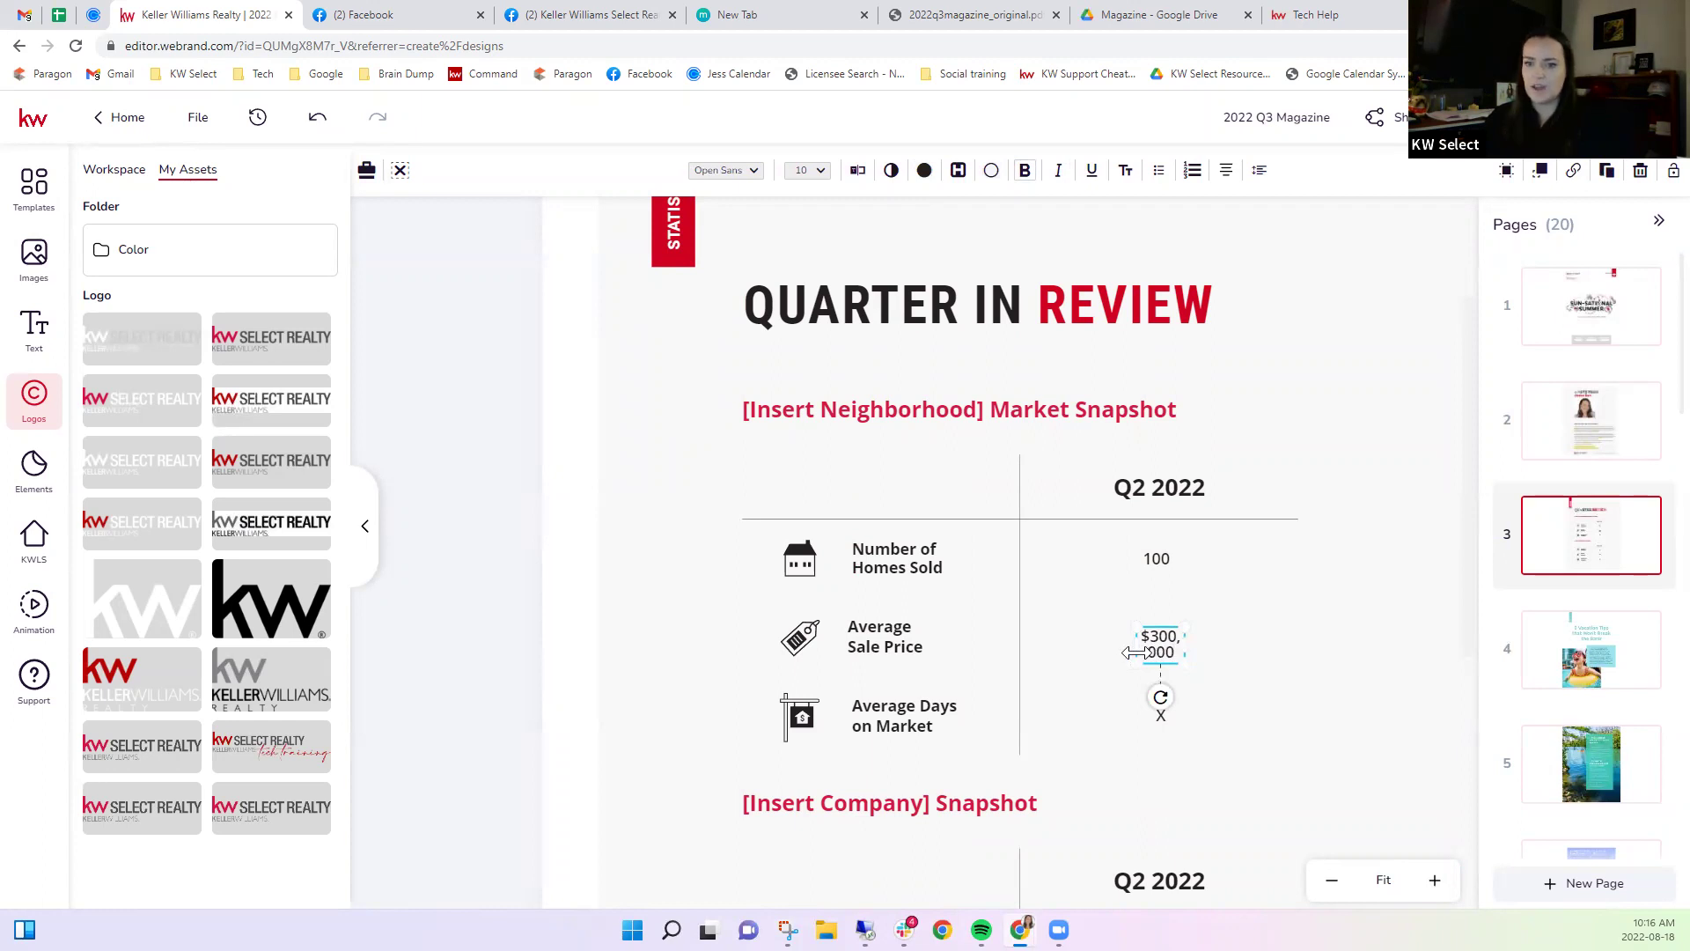
mouse_move(1136, 651)
mouse_down()
mouse_move(1096, 652)
mouse_move(1146, 650)
mouse_up()
click(1037, 822)
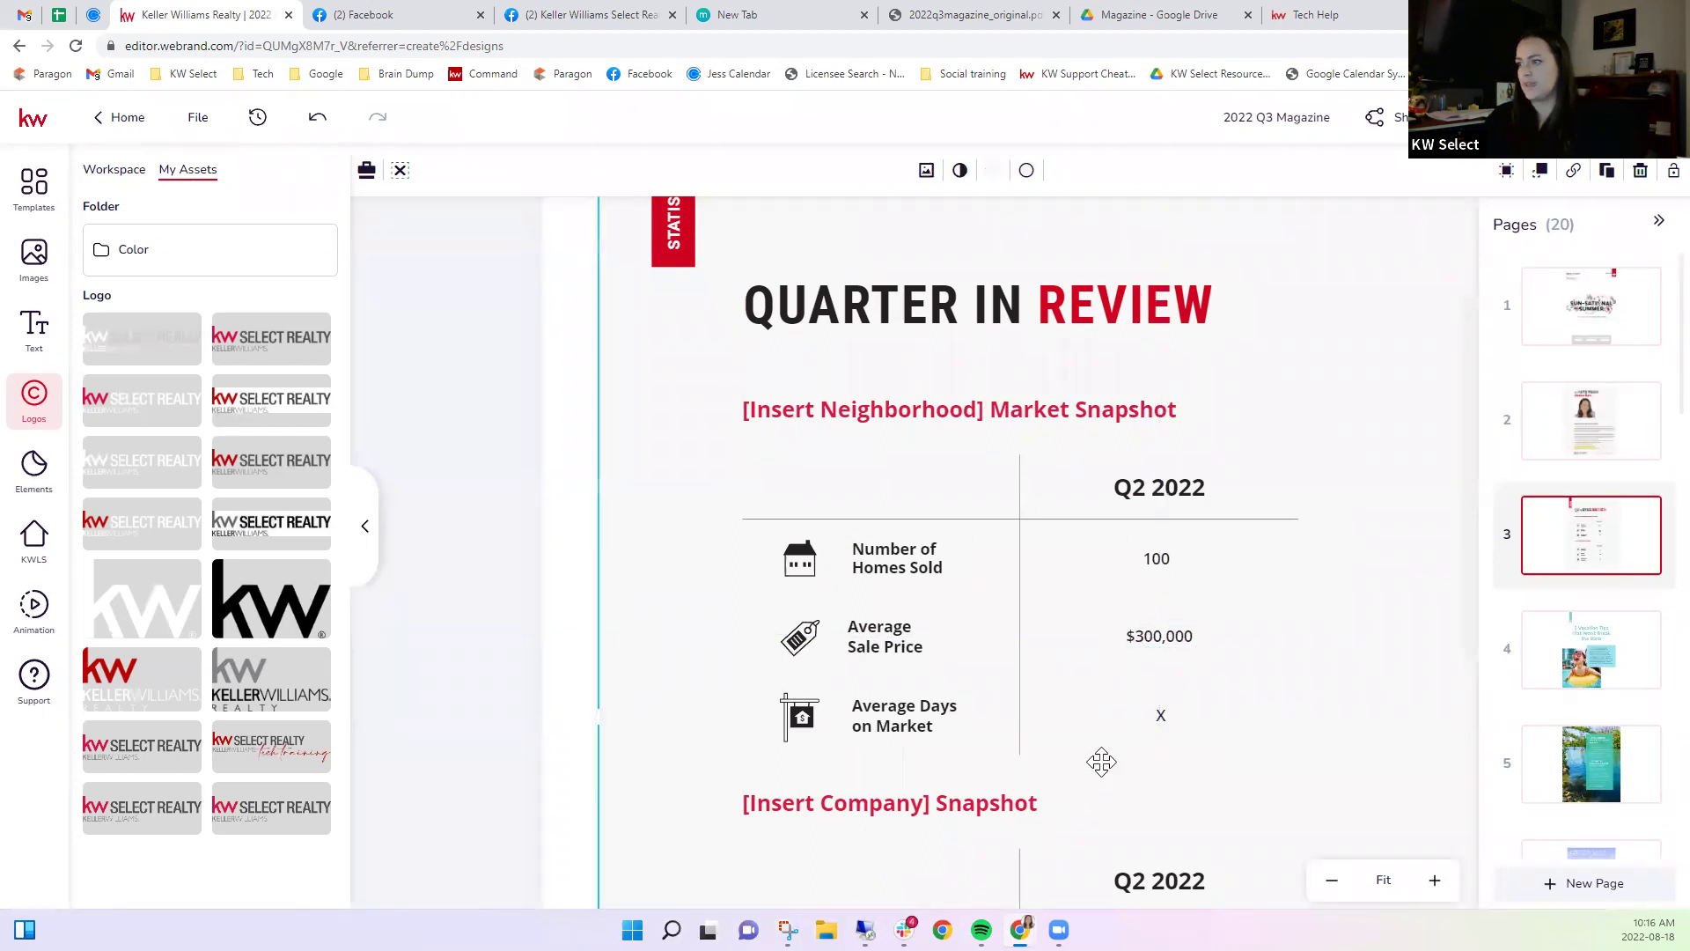
scroll(1101, 762, down, 1)
scroll(1101, 760, down, 1)
scroll(1101, 758, up, 2)
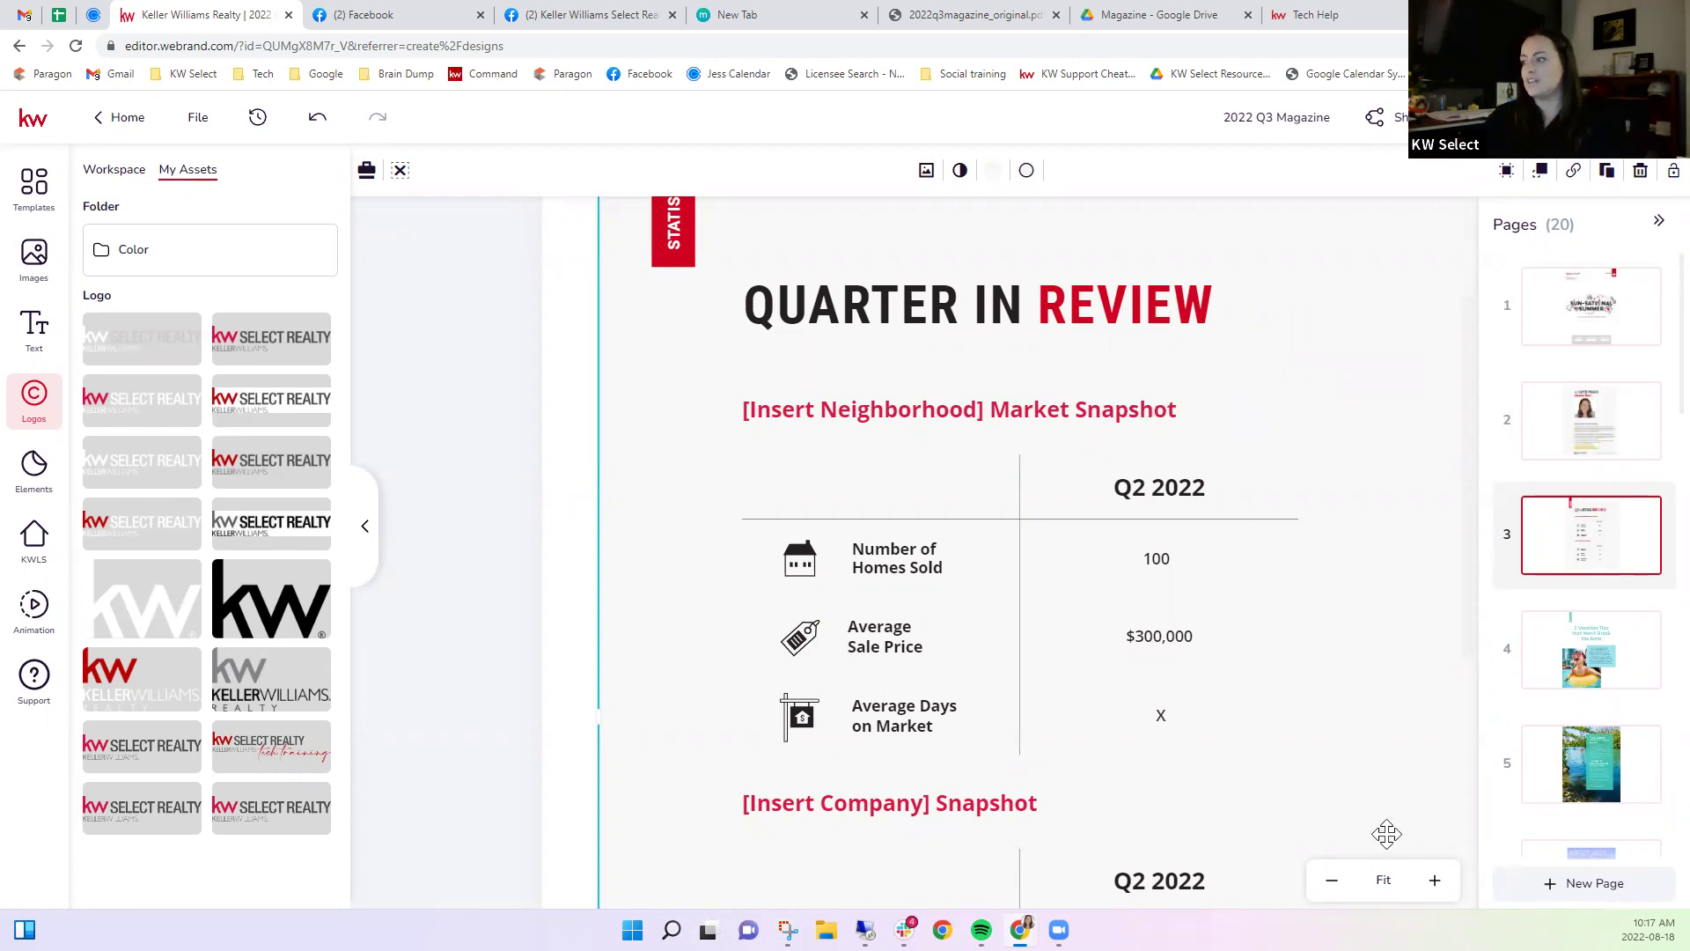
Zoom out and duplicate page 3, the Quarter in Review page.
click(1329, 887)
click(1329, 885)
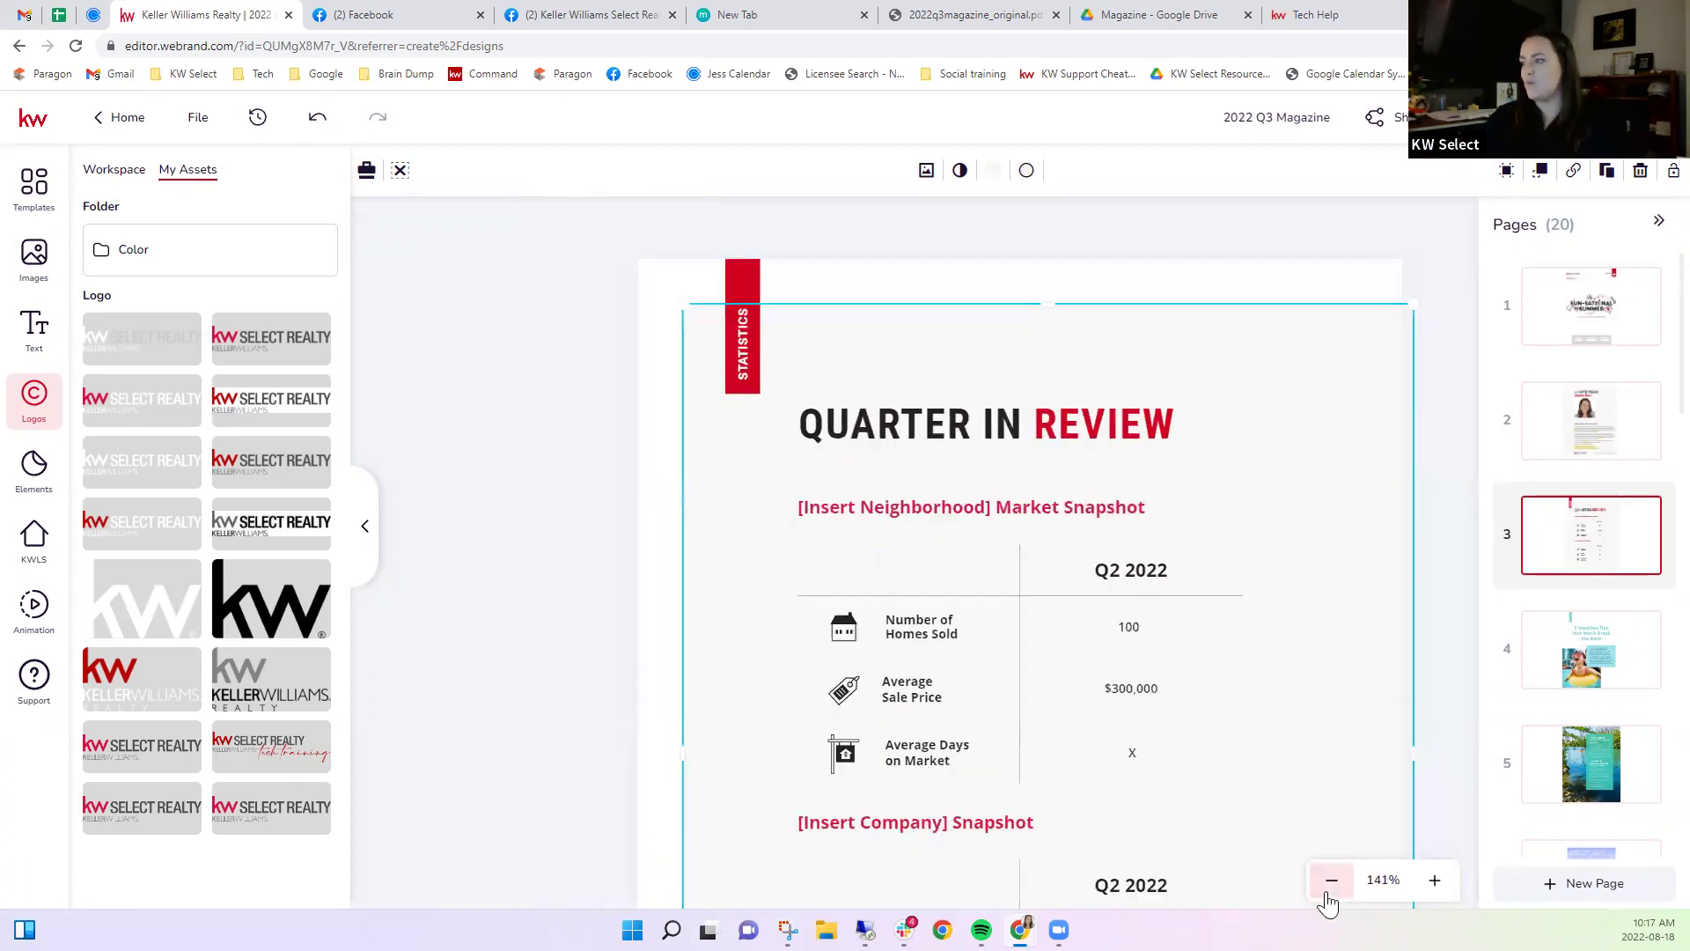
click(1598, 563)
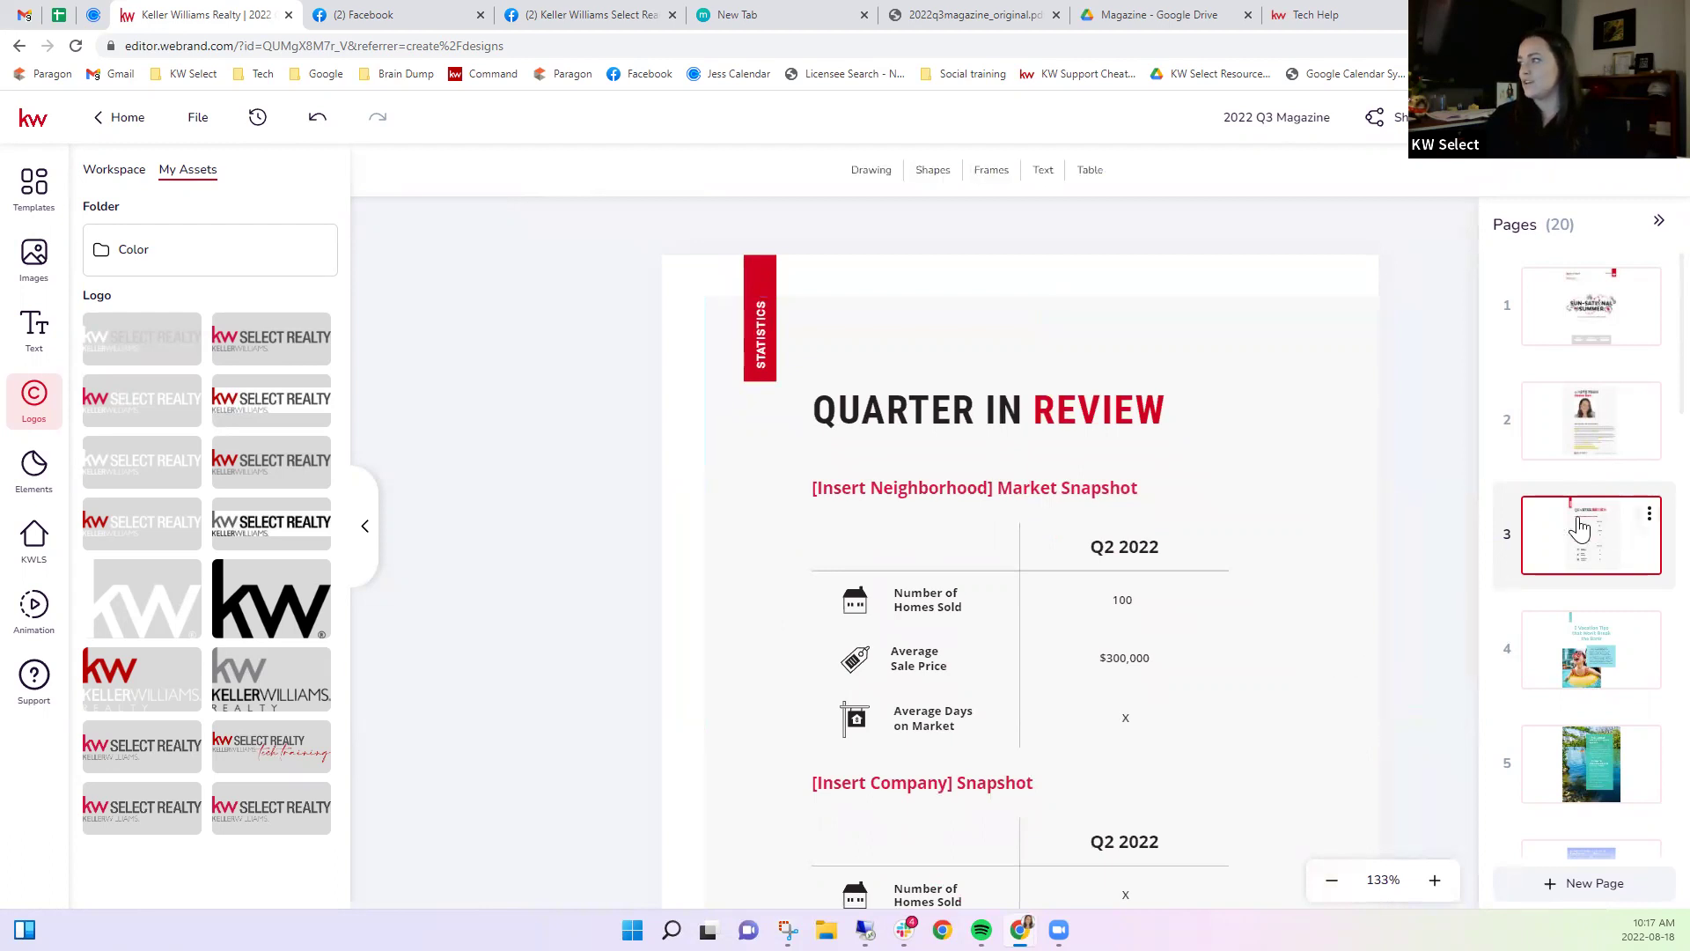
click(1647, 515)
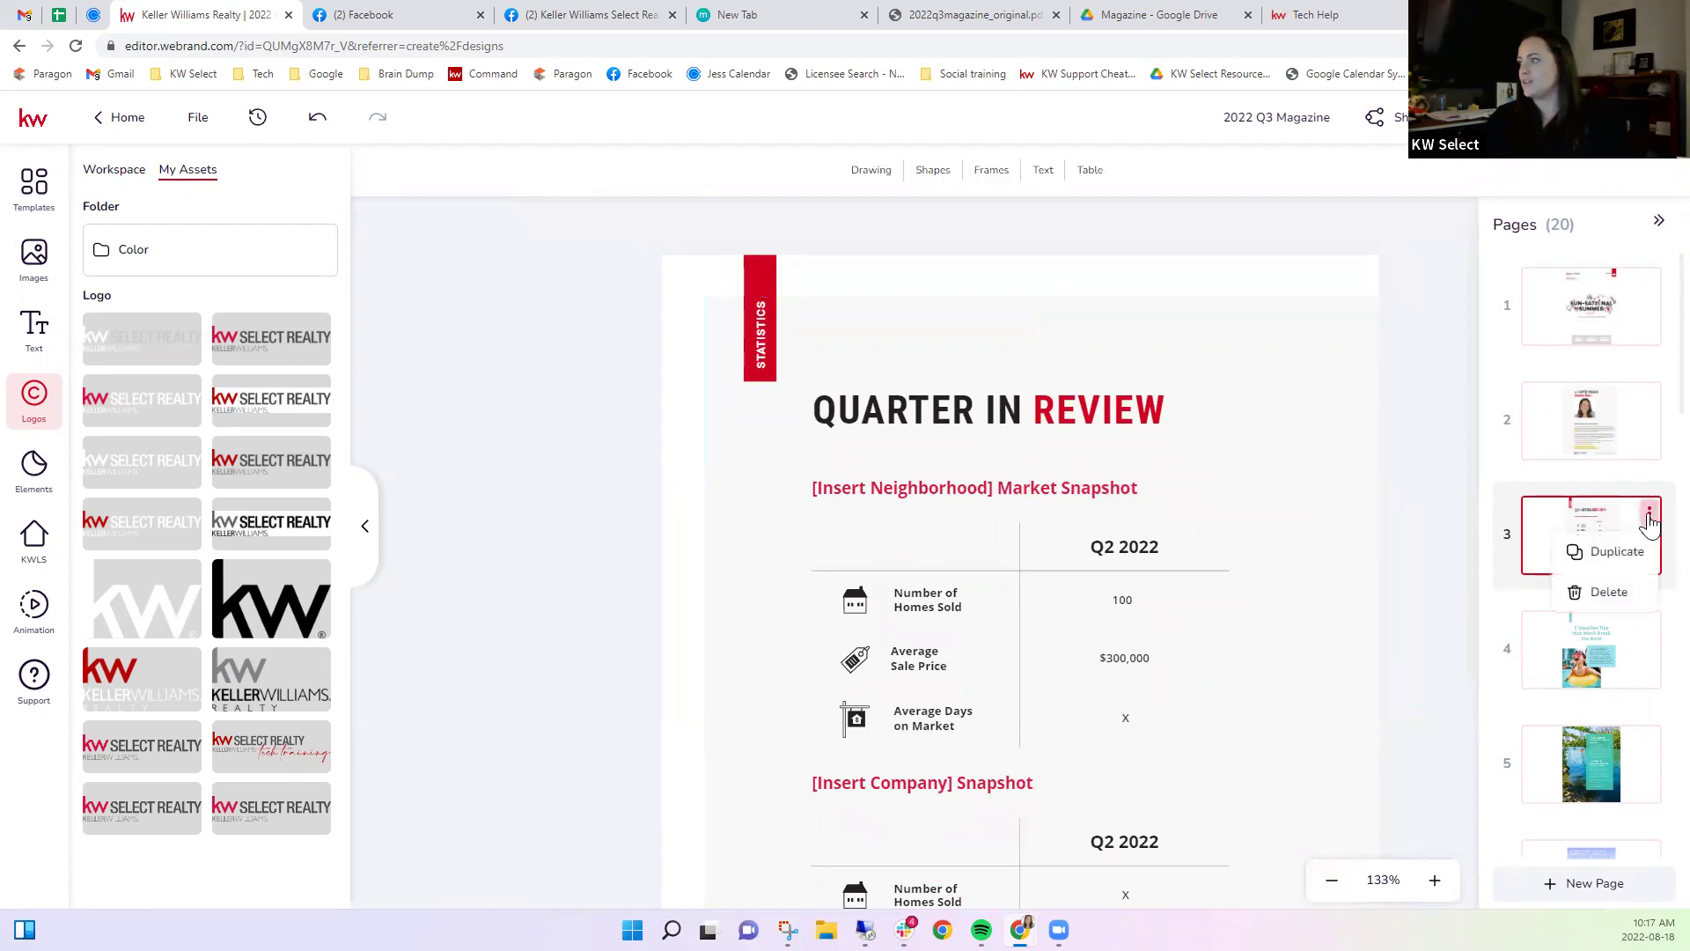
click(1617, 553)
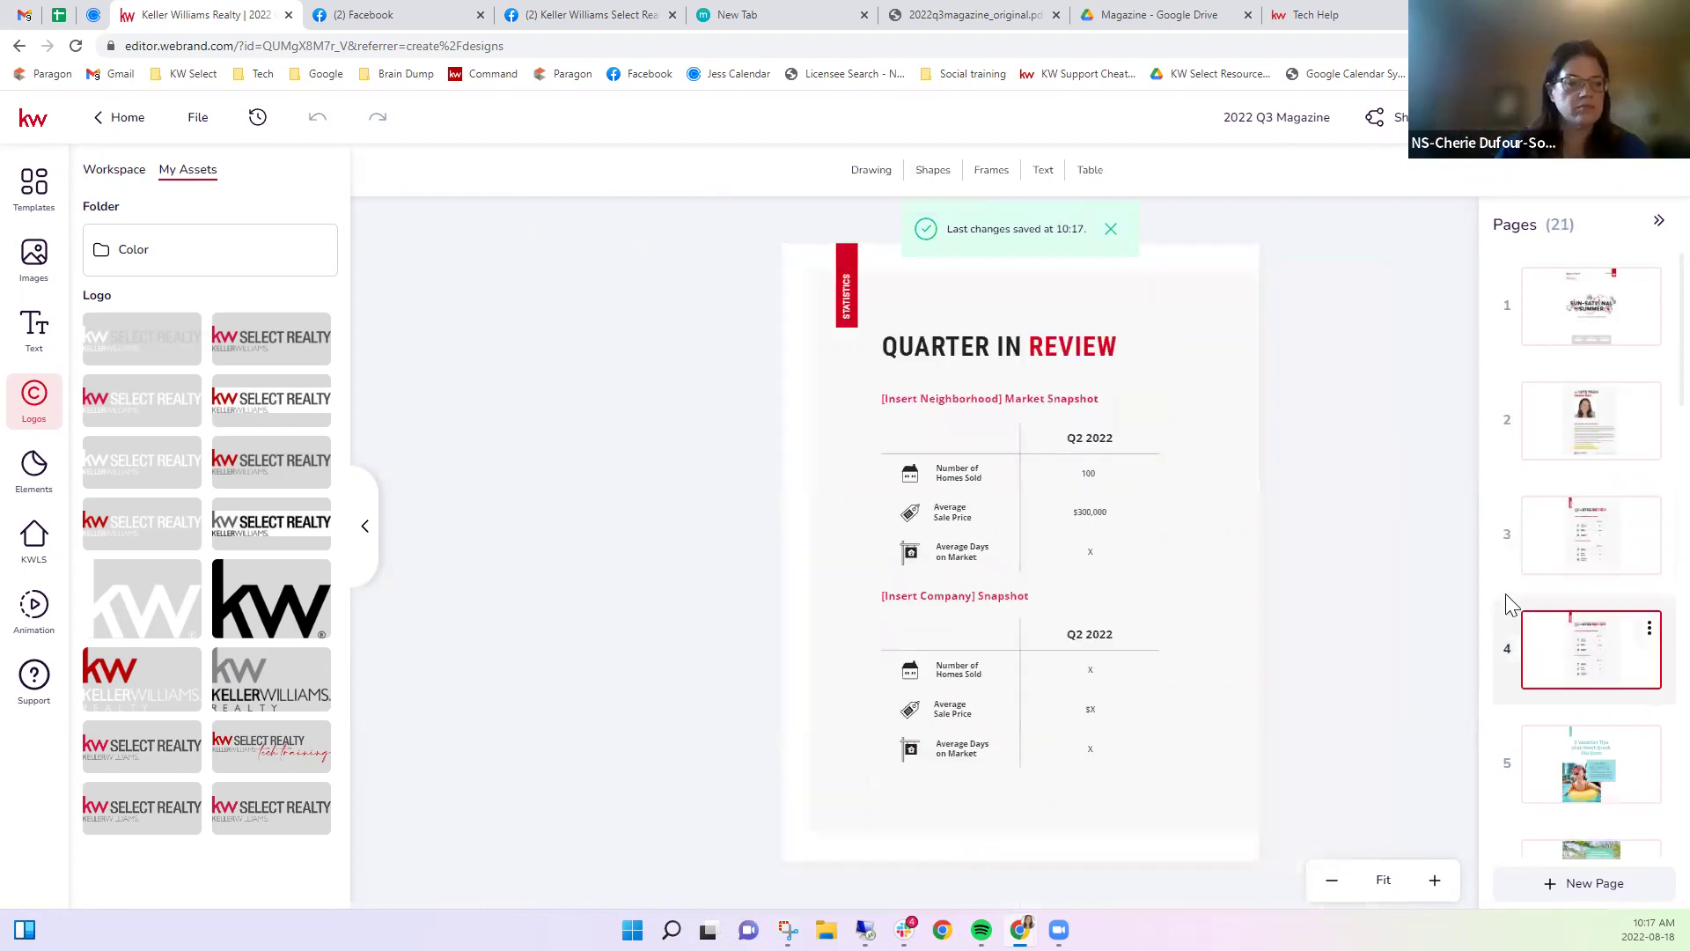
click(968, 408)
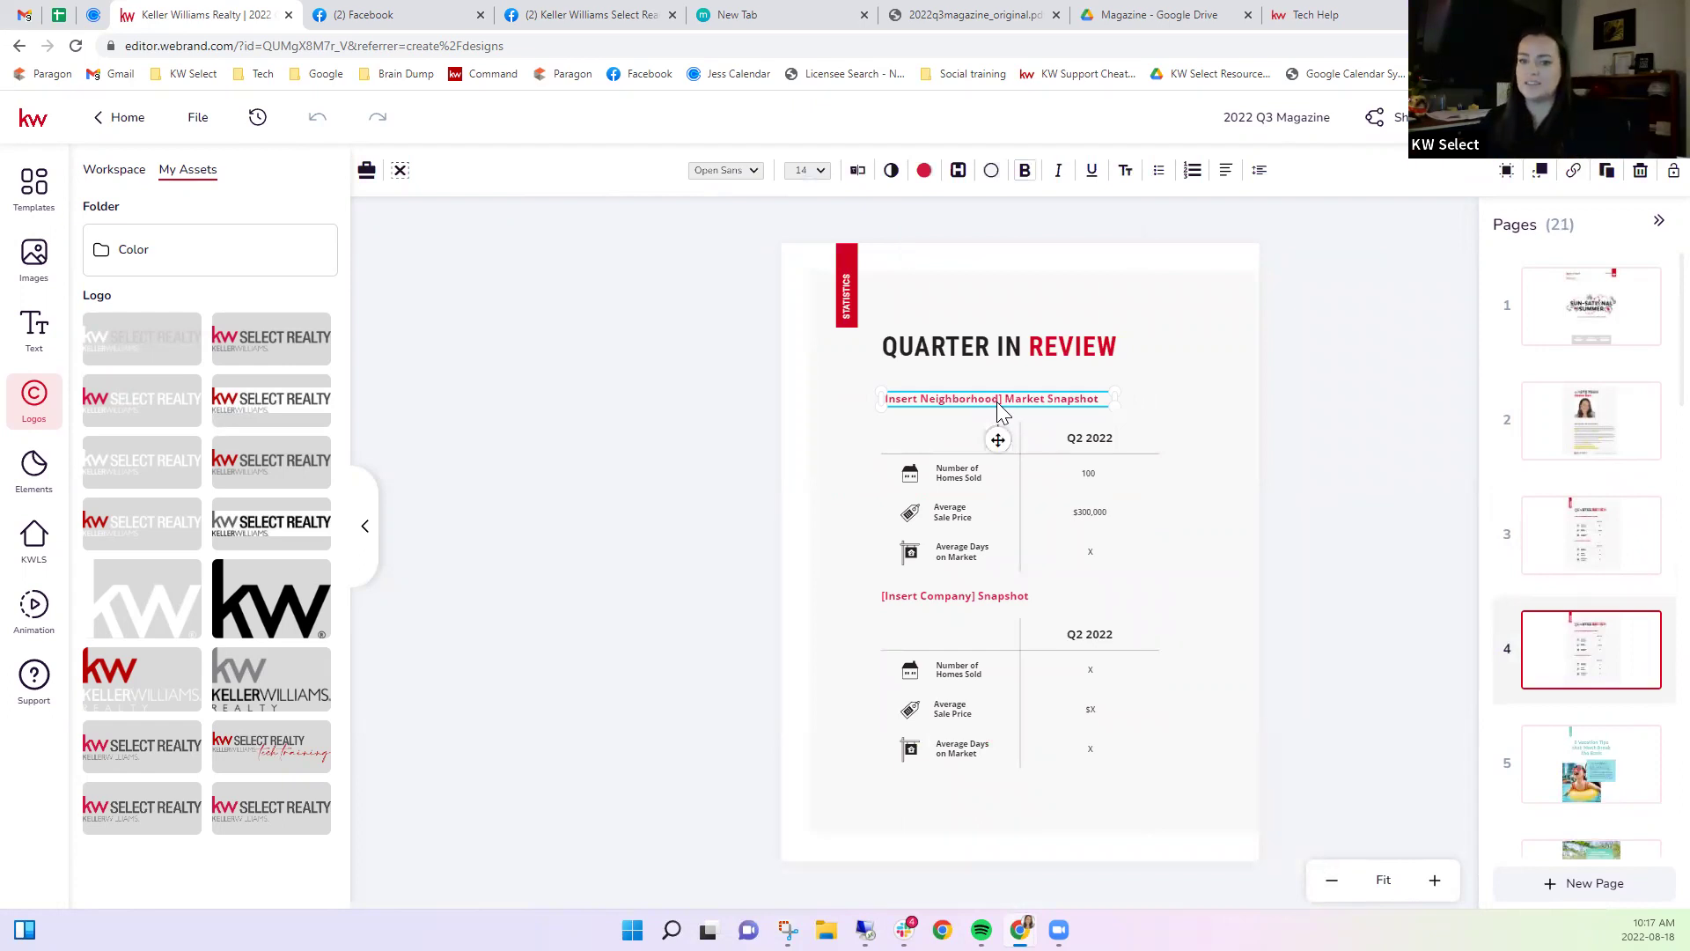
click(1332, 488)
scroll(1593, 614, down, 1)
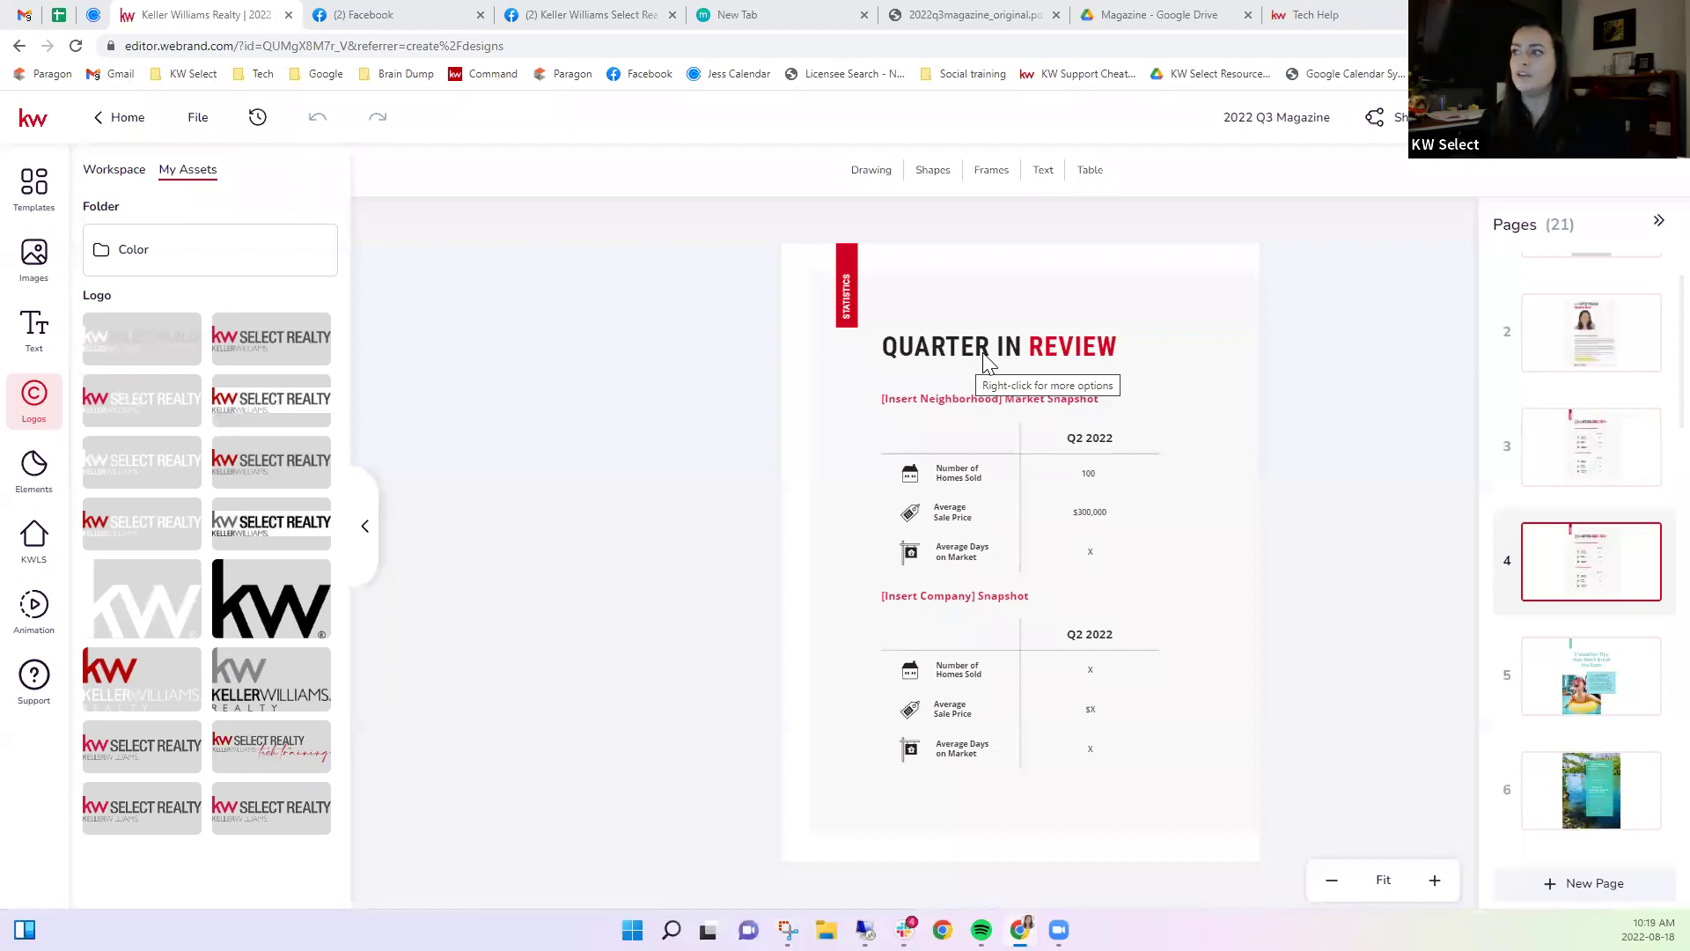
Edit the QUARTER IN REVIEW title on page 4, then go to page 5.
click(984, 361)
double_click(952, 349)
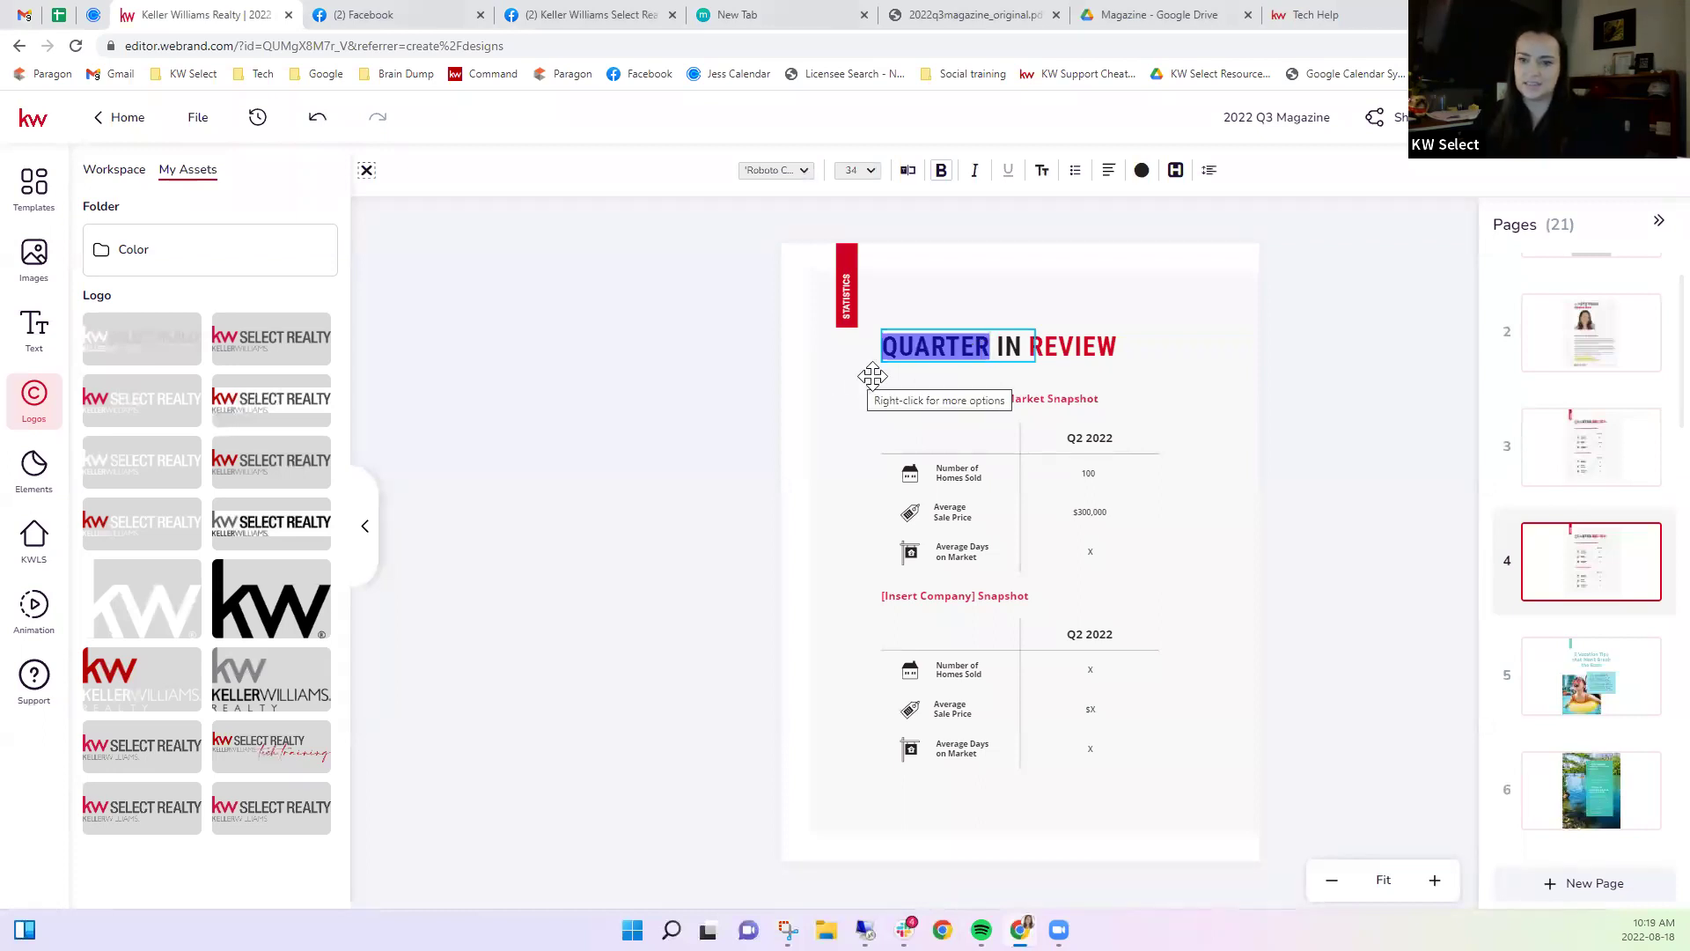
click(922, 375)
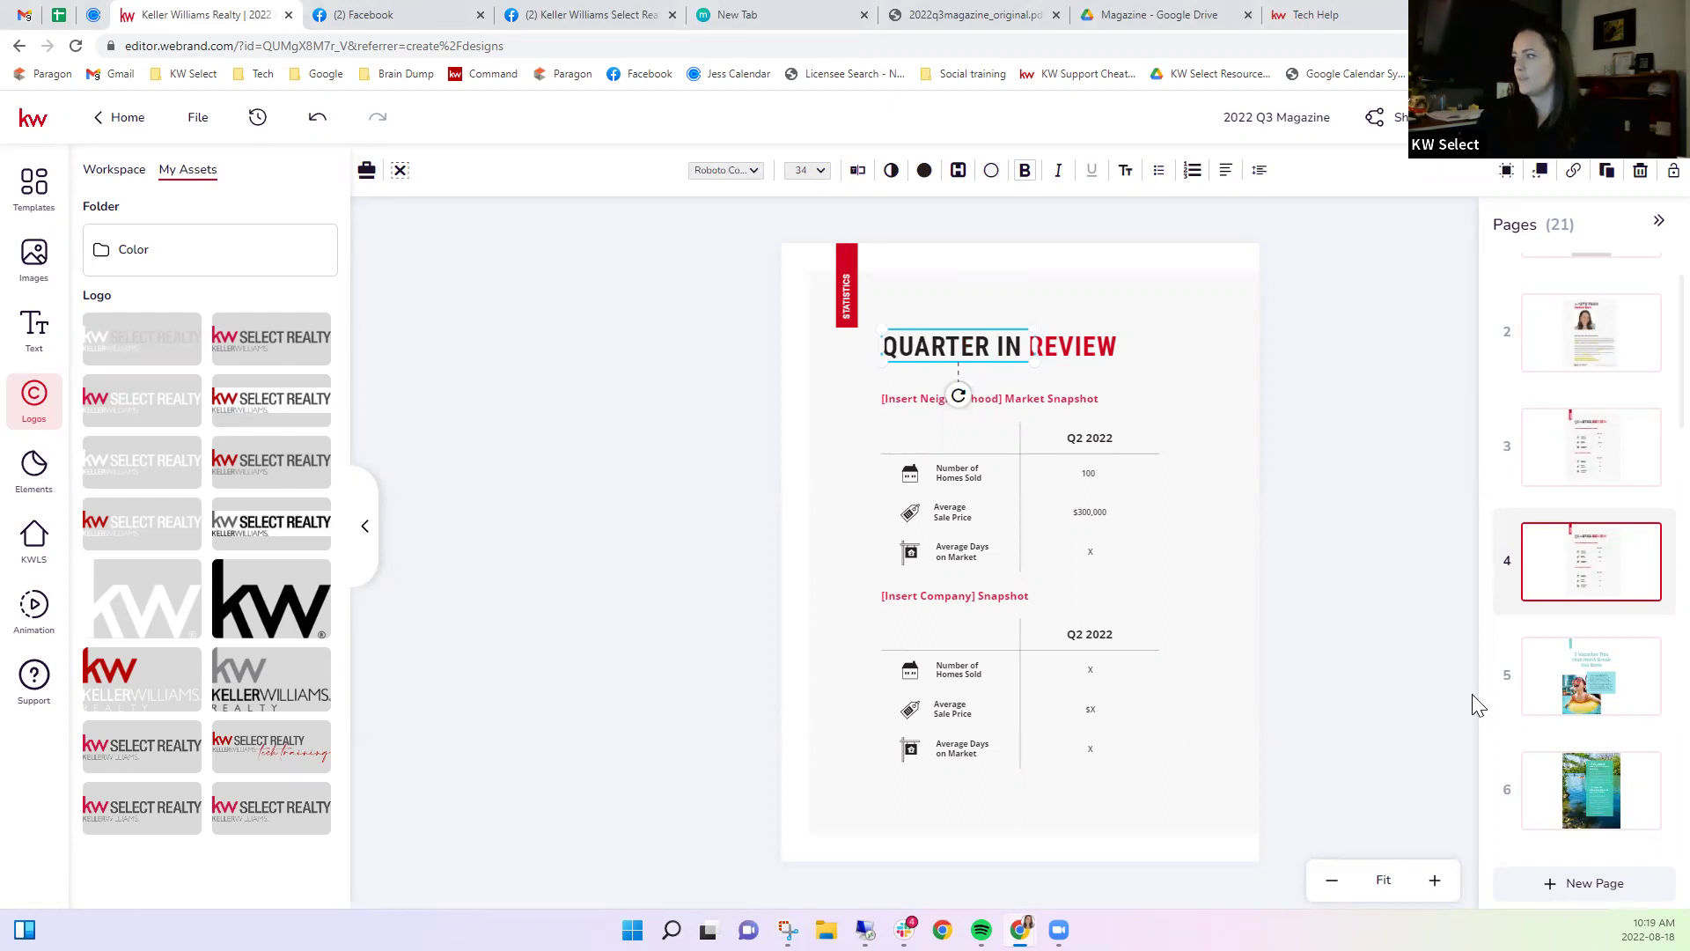
click(1572, 671)
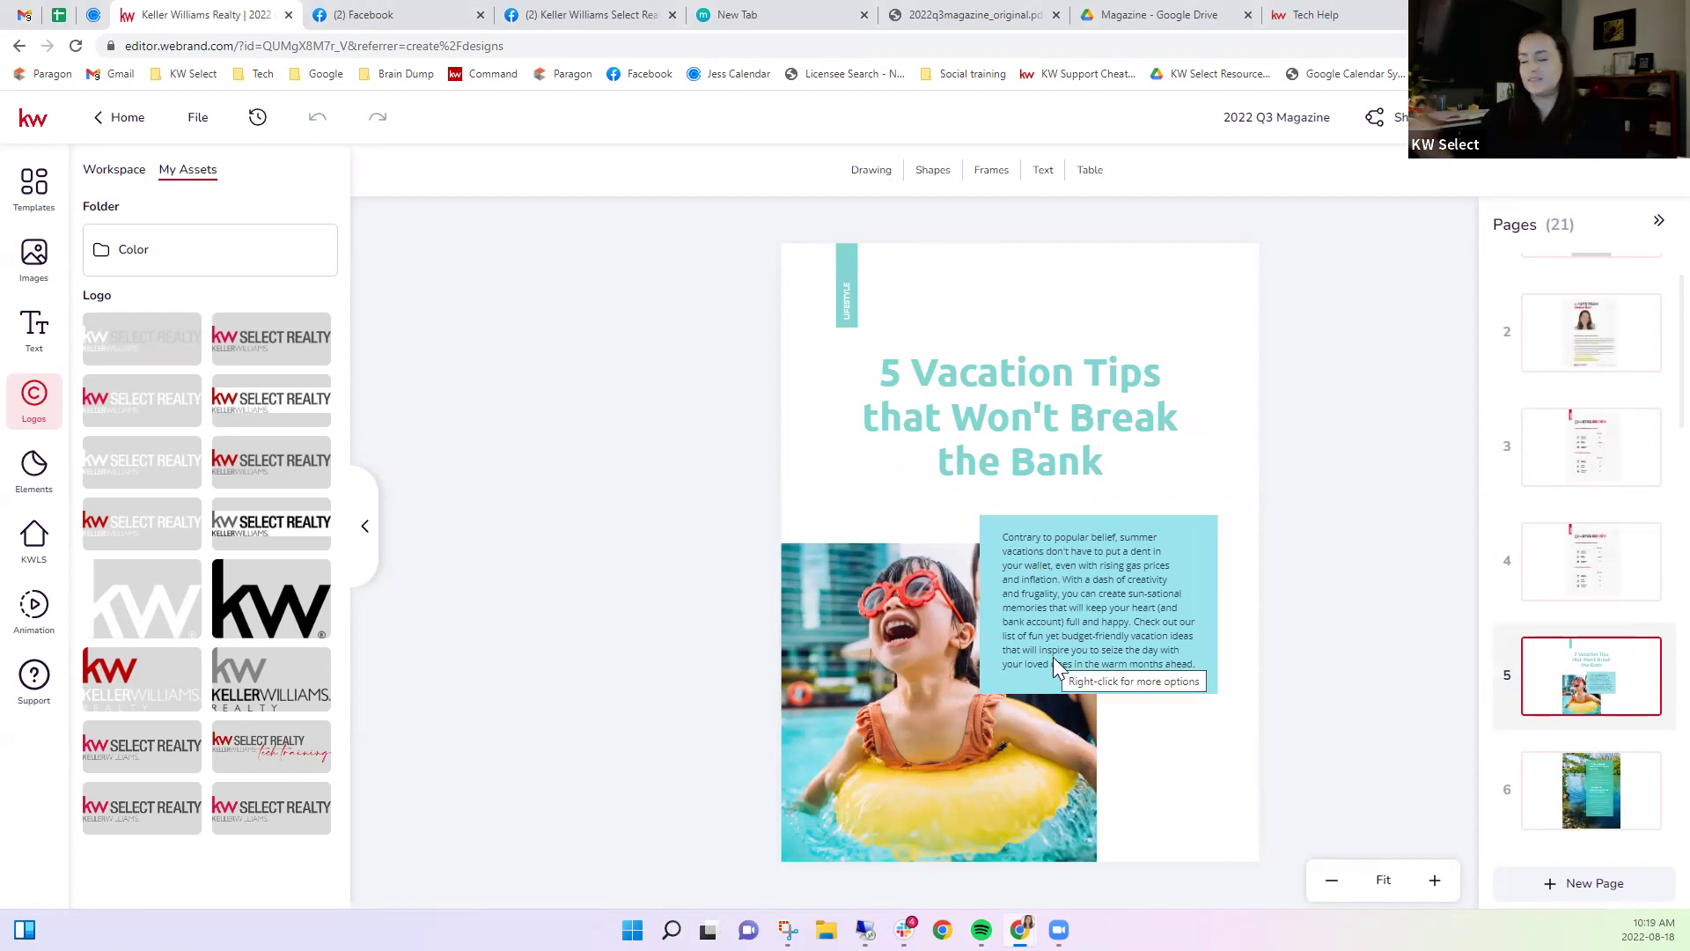
Switch to page 6 with the Great Outdoors tips over the lake photo.
click(1590, 795)
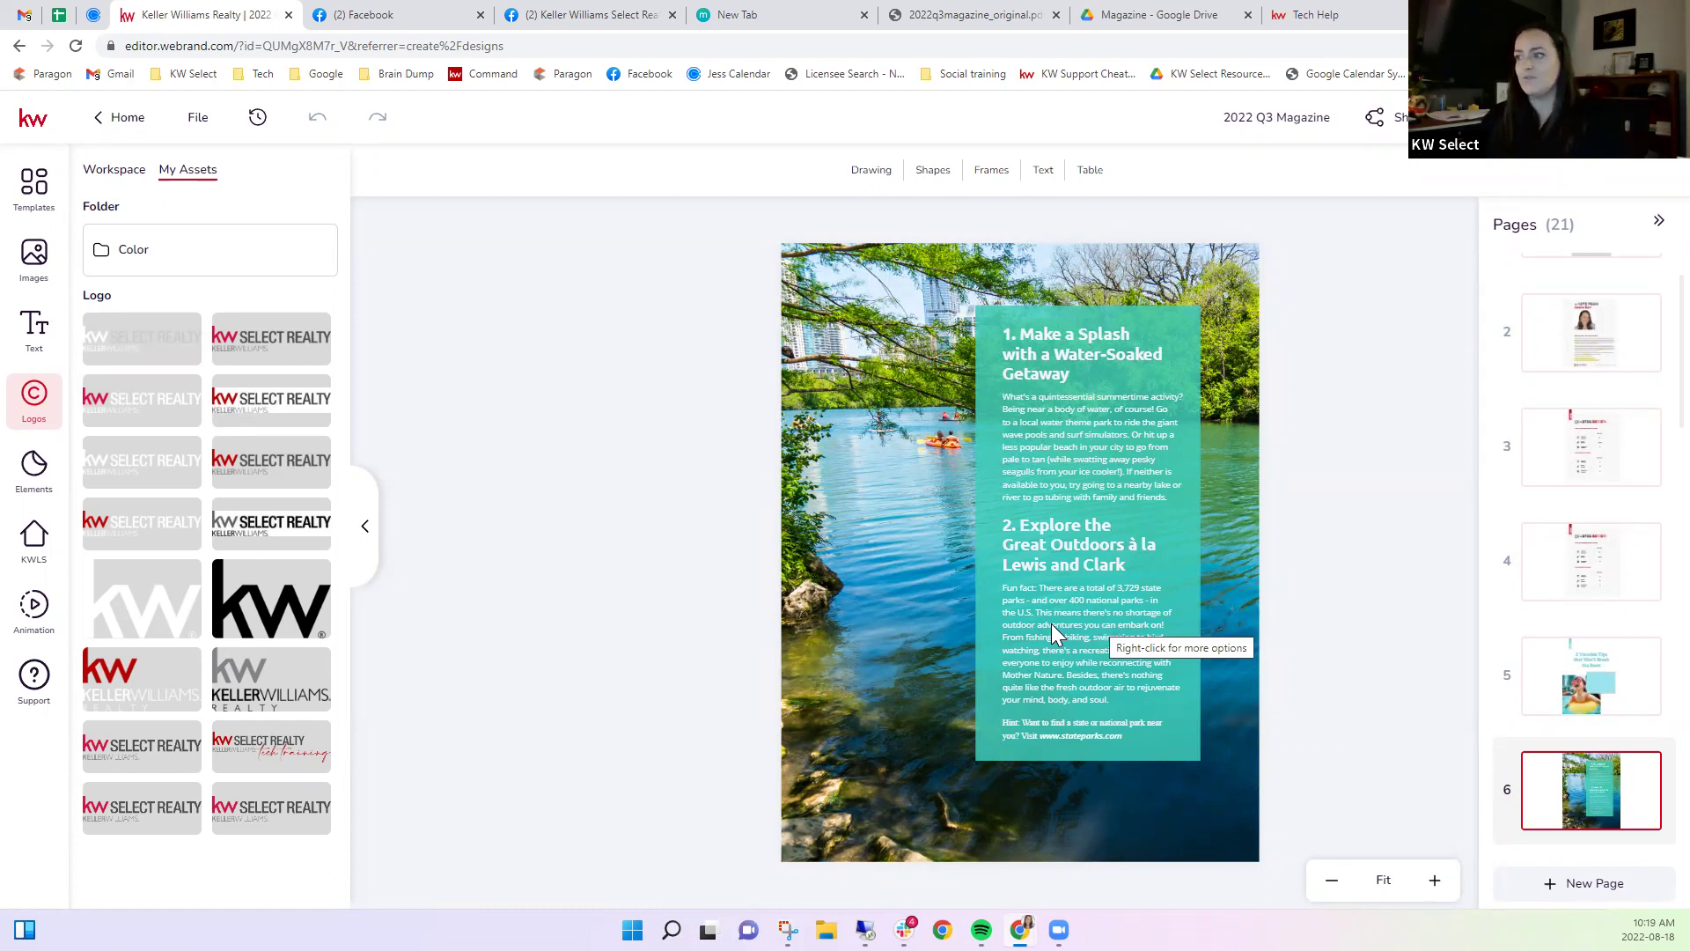
Change the fun fact's U.S. park totals to 'more than 100. Provincial Parks in Nova Scotia'.
double_click(1054, 623)
click(1037, 617)
drag(1032, 610, 1081, 586)
click(1118, 594)
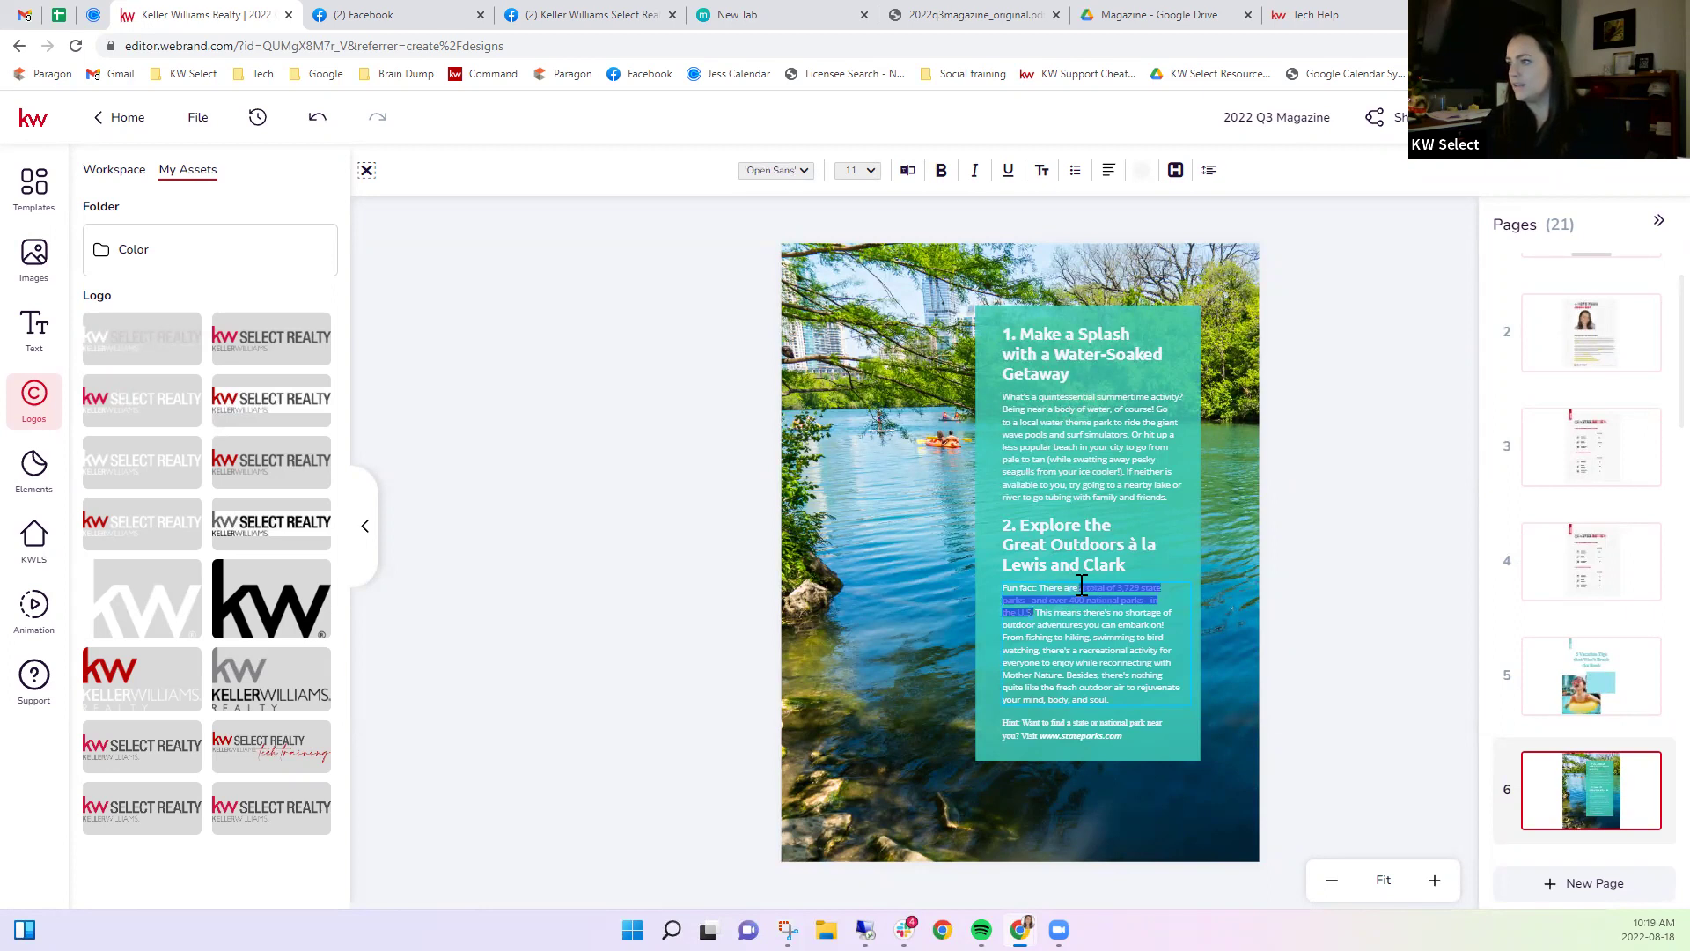
text(more than 100)
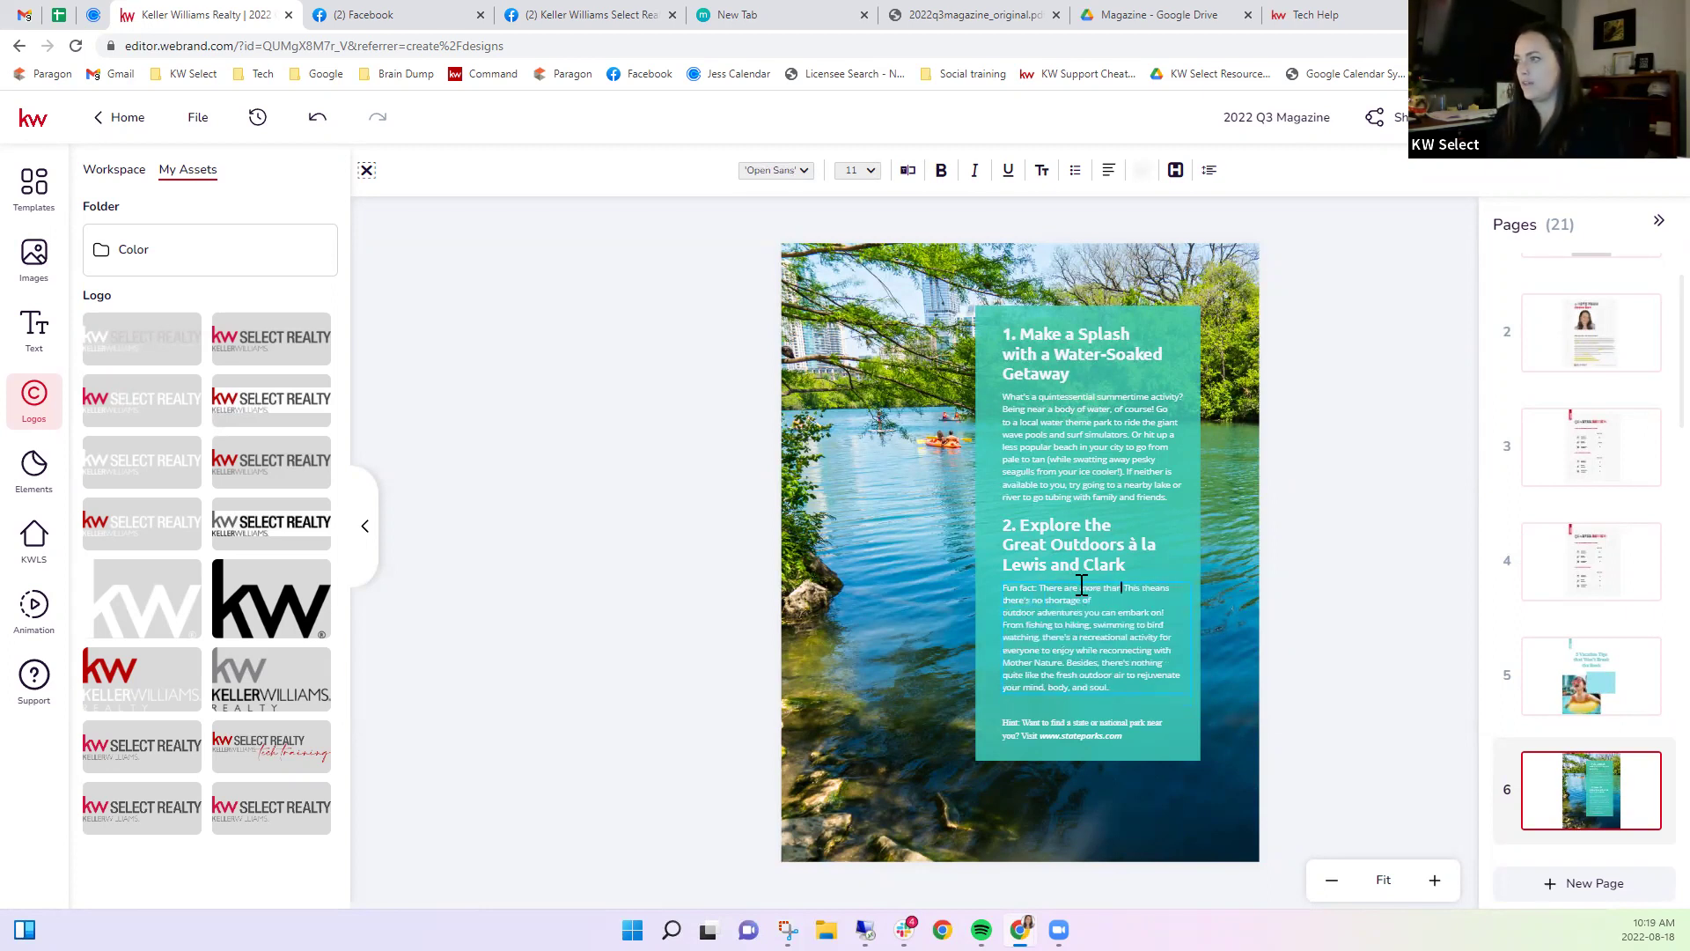
text(.)
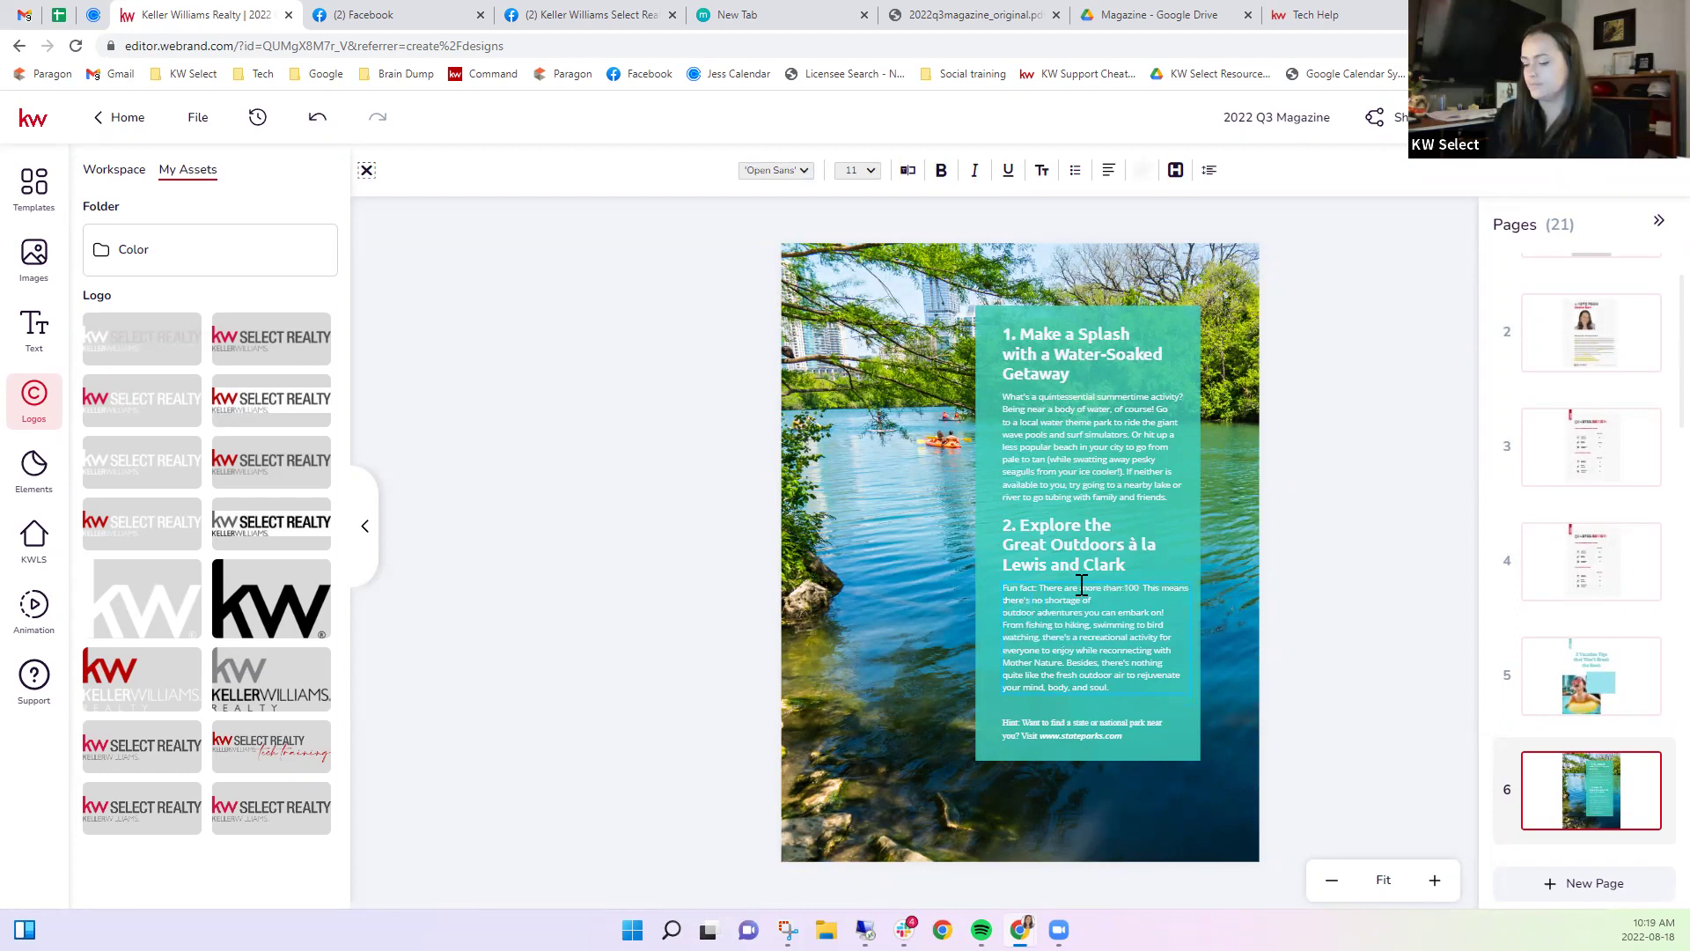
text( Provi)
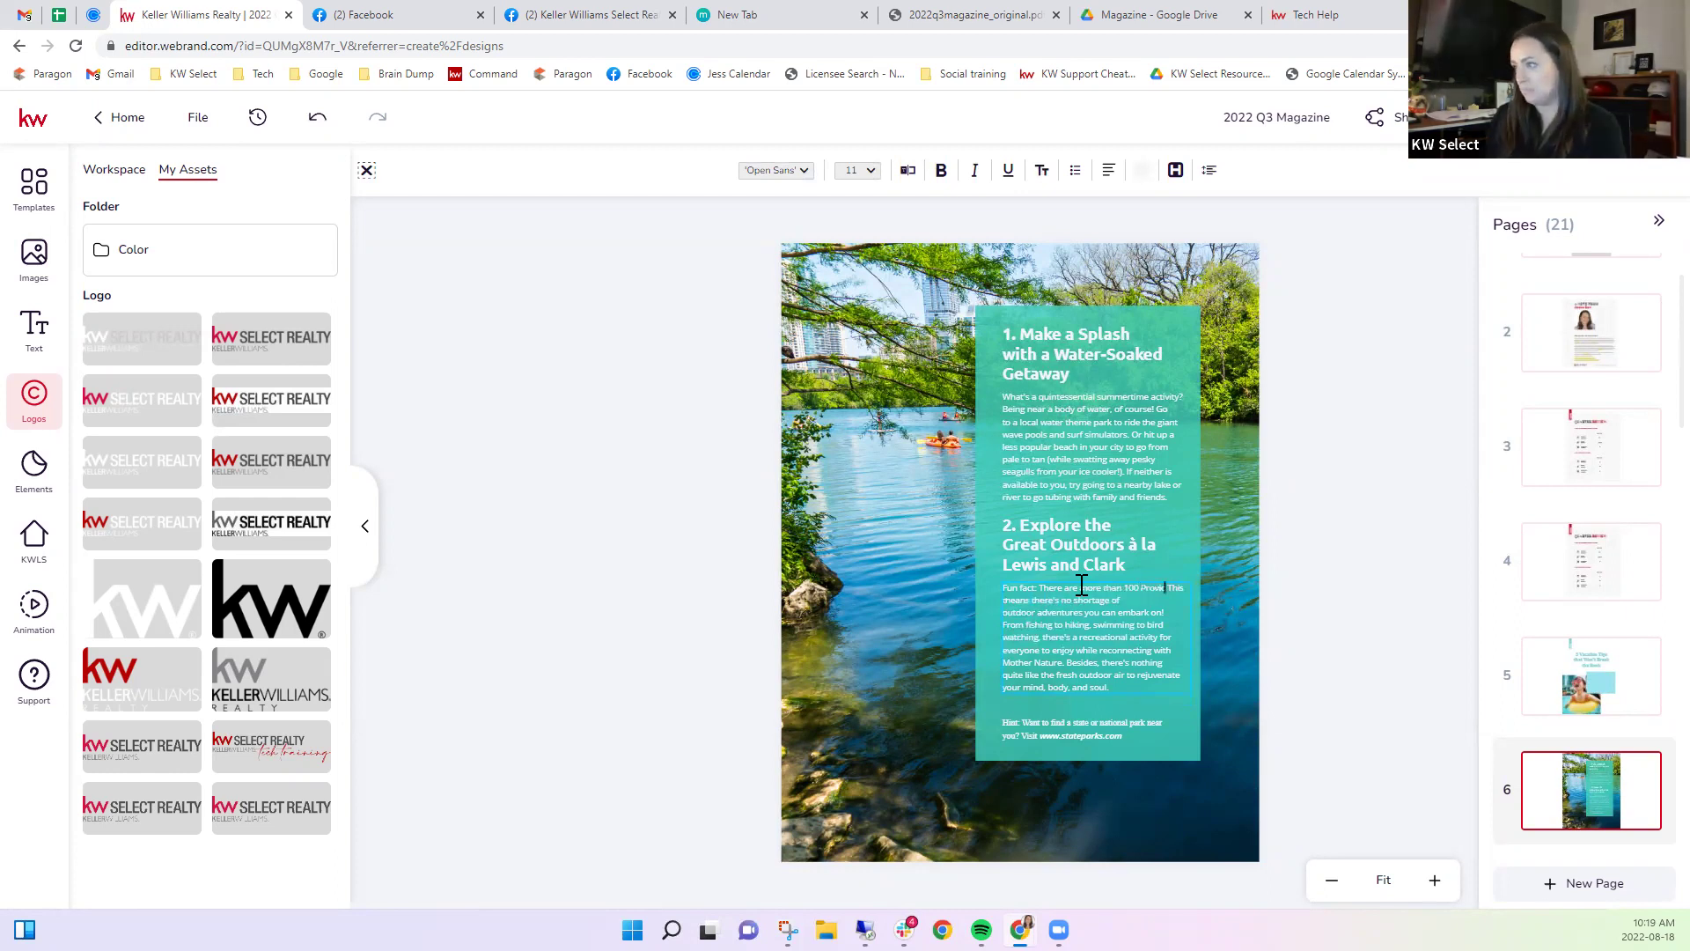
text(ncial Parks in Nova Scotia.)
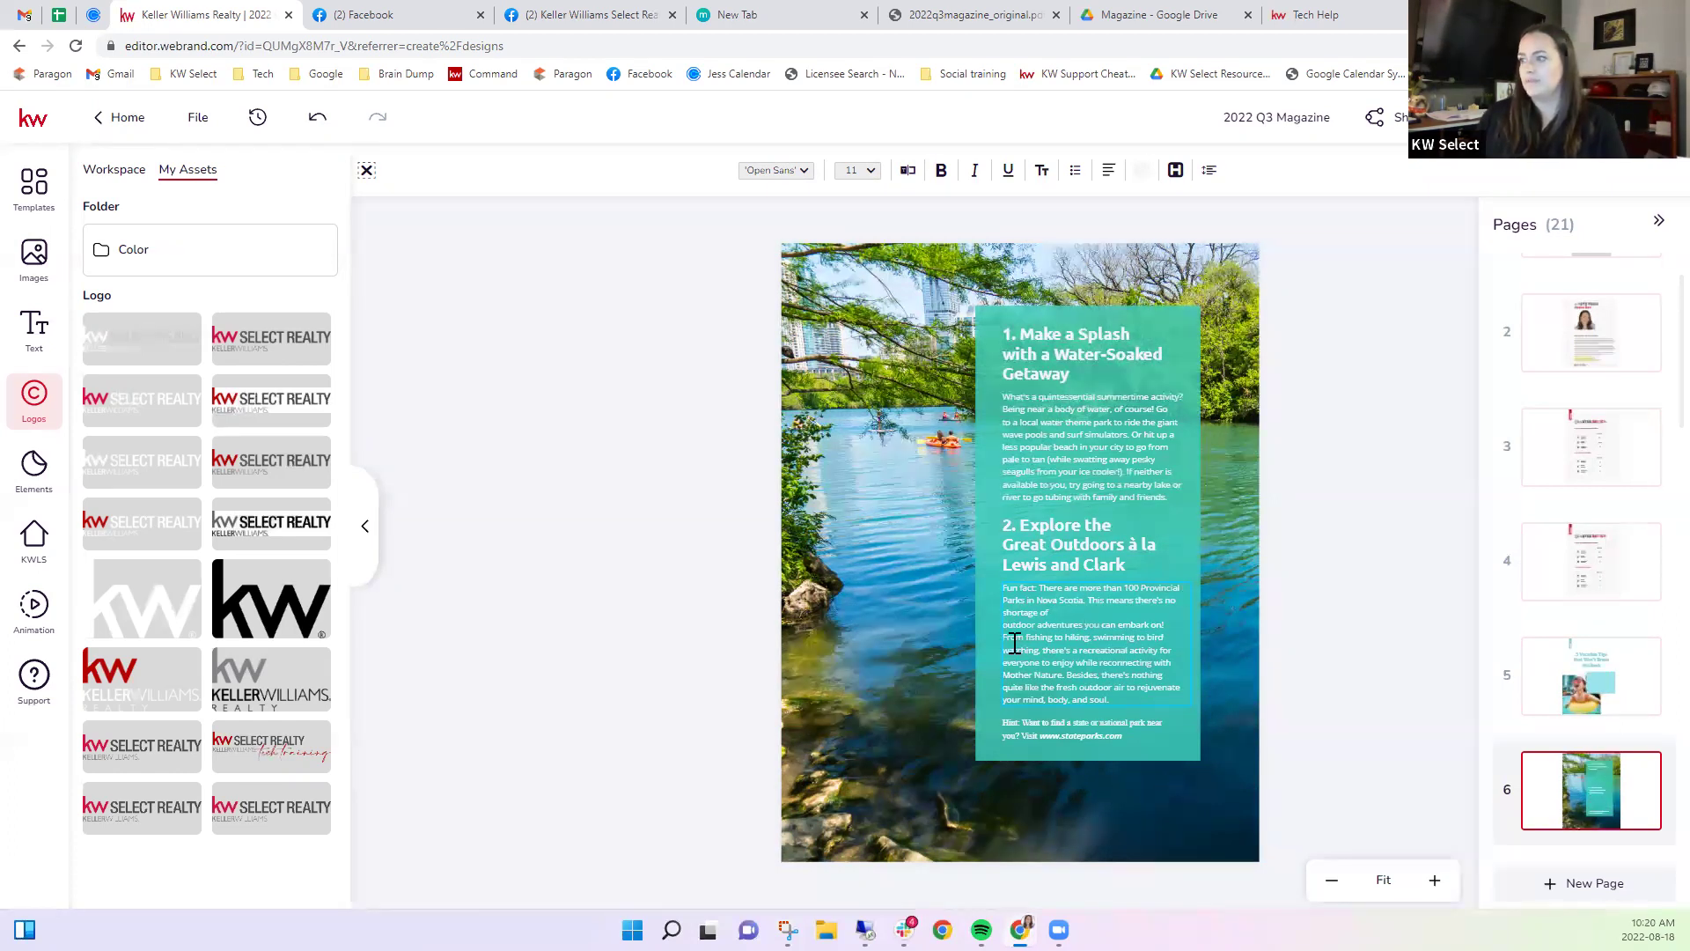
key(Delete)
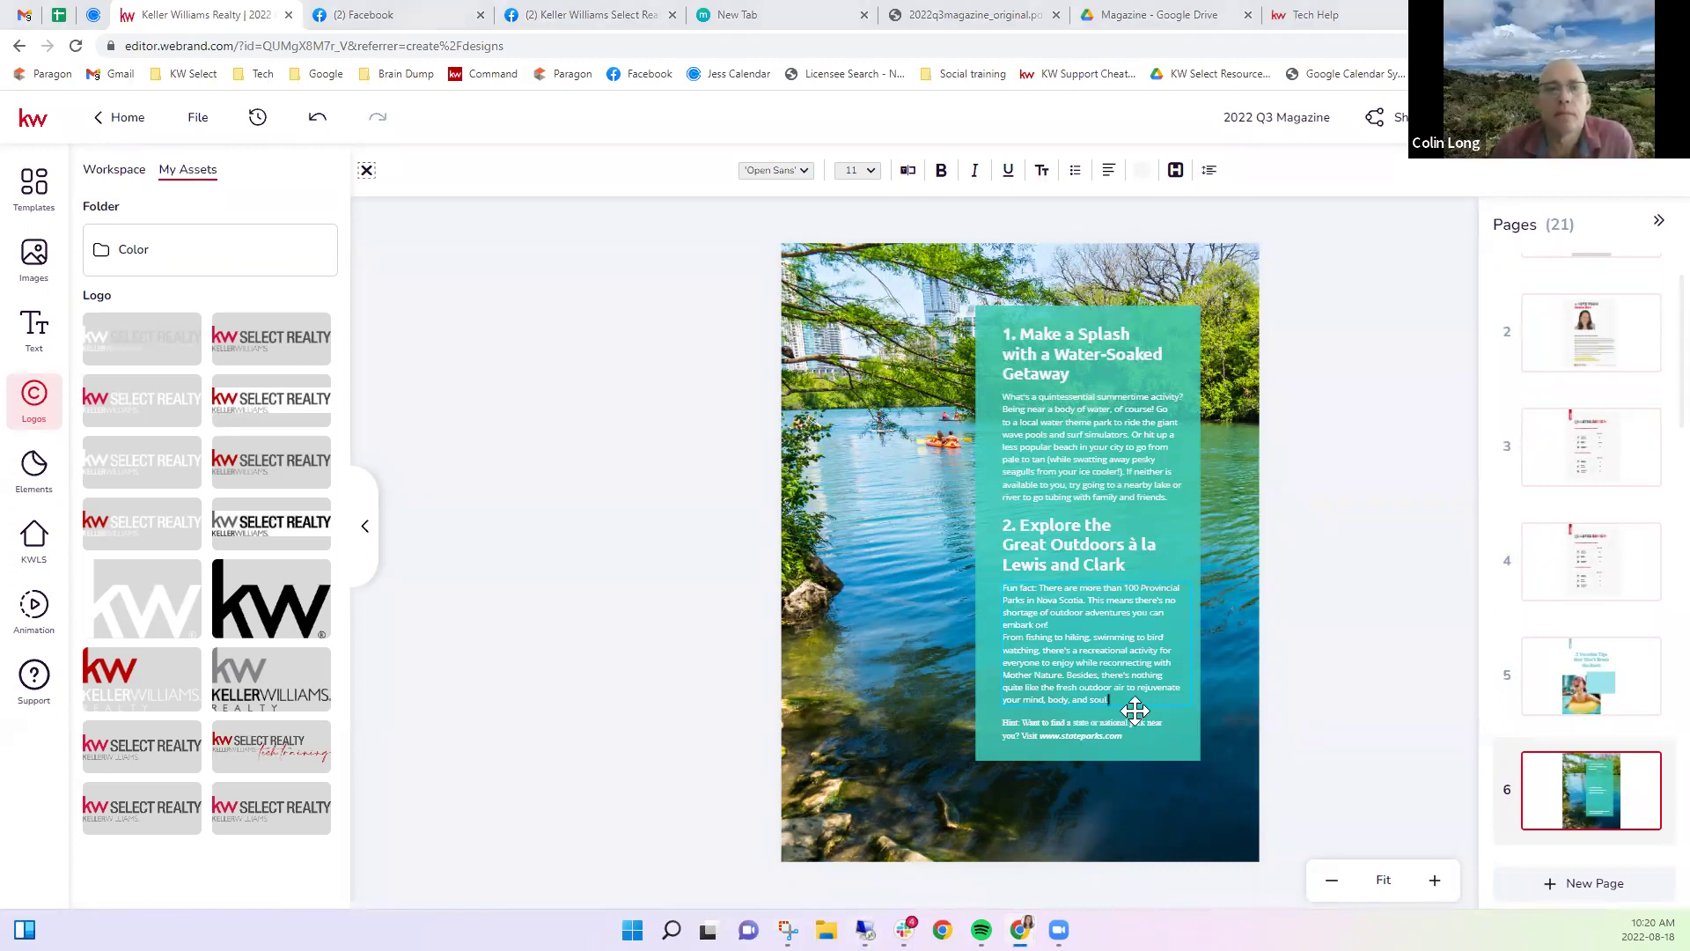
click(1109, 735)
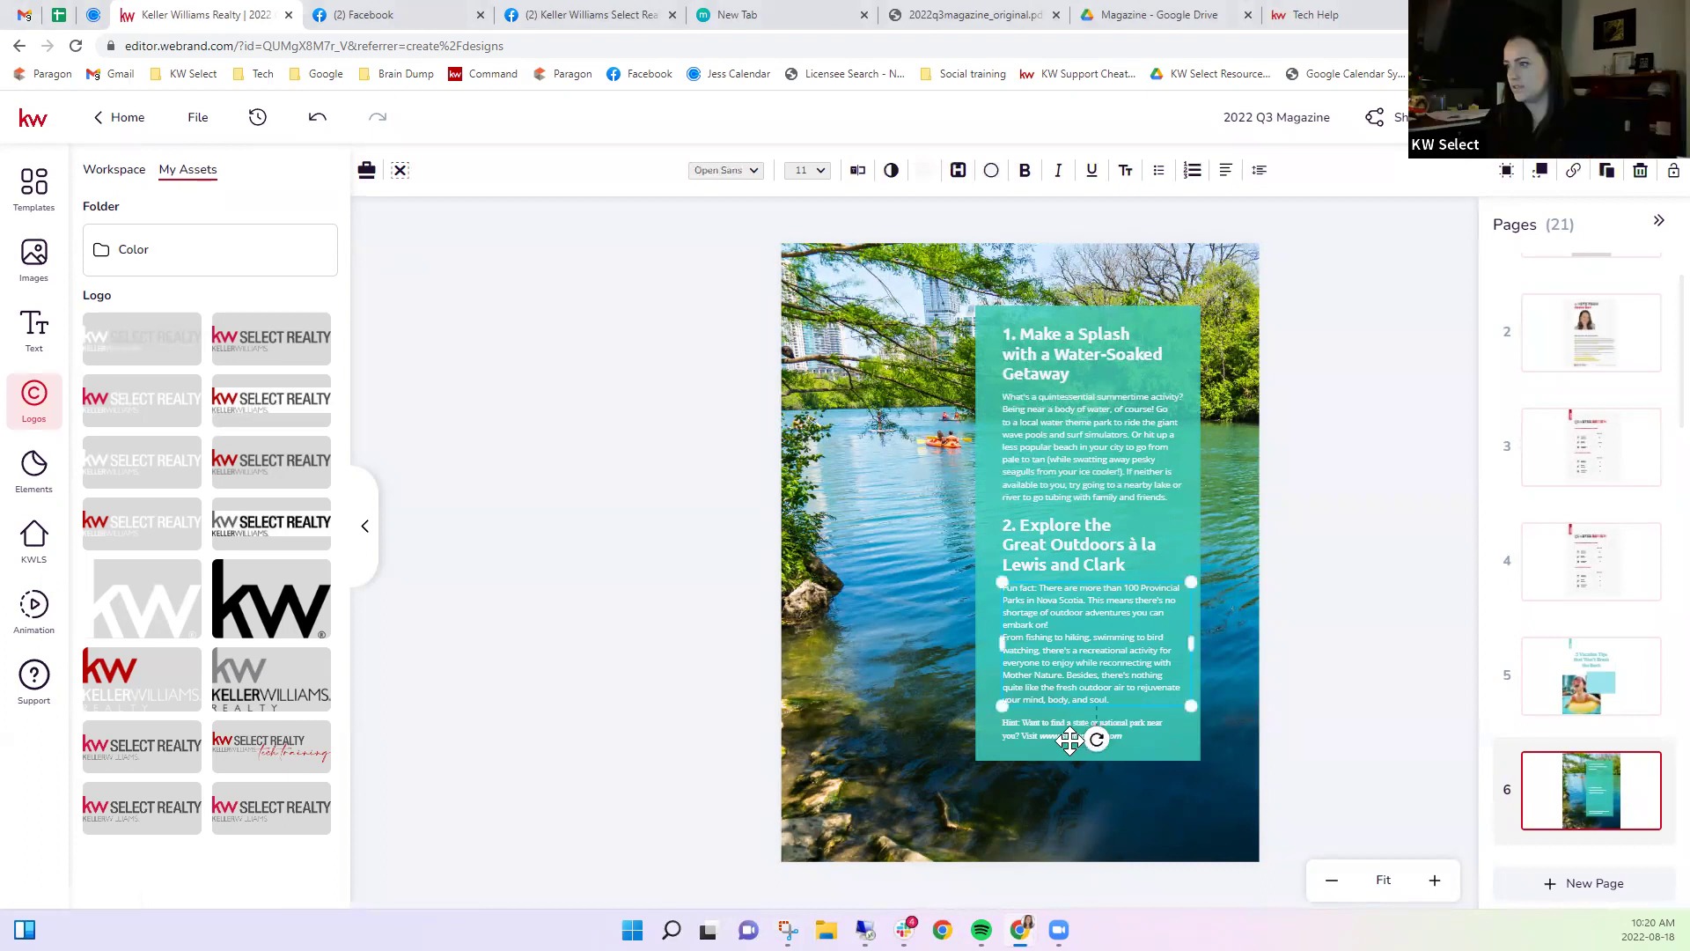
click(1060, 737)
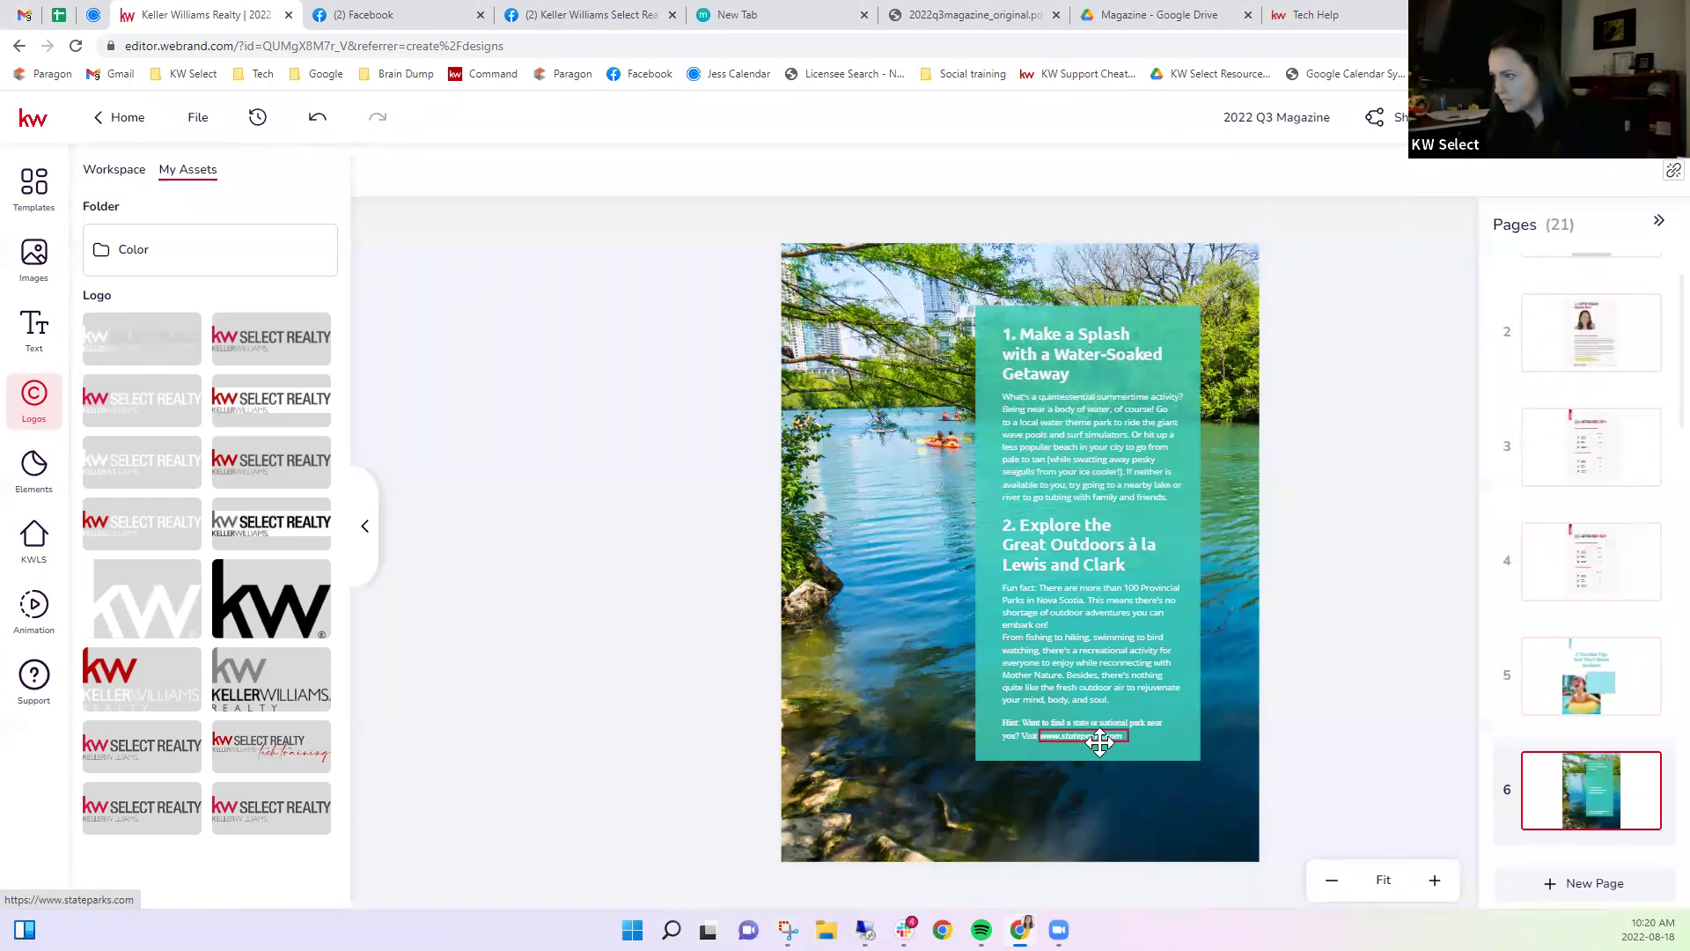
click(1120, 742)
click(1105, 737)
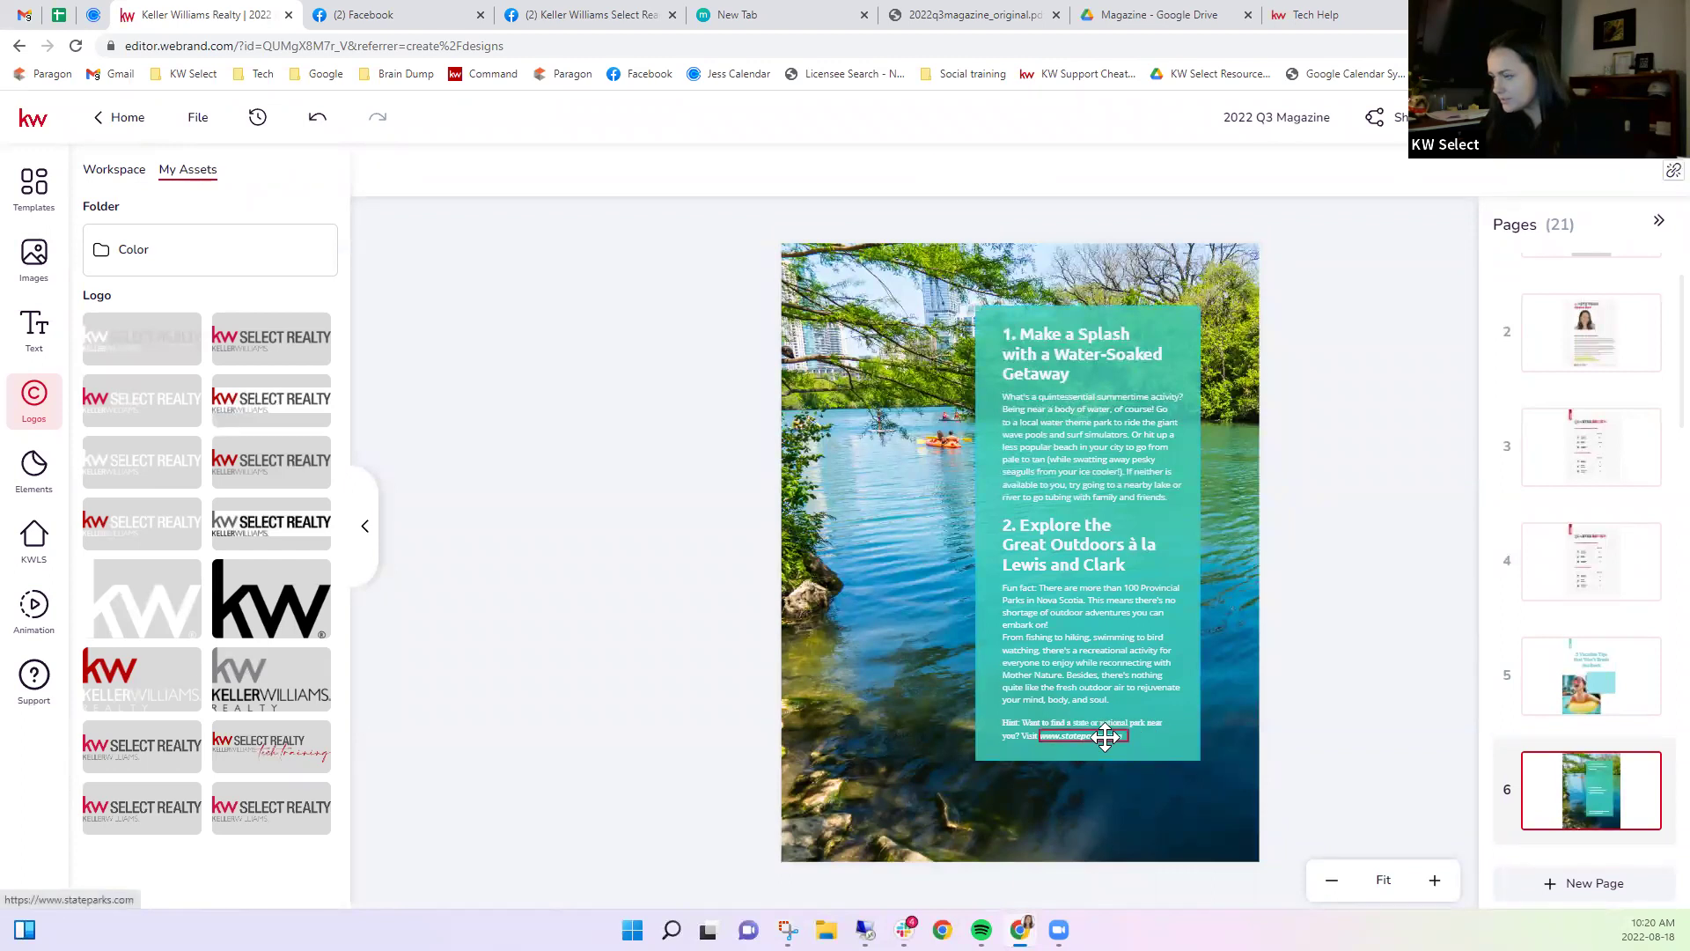
click(1015, 734)
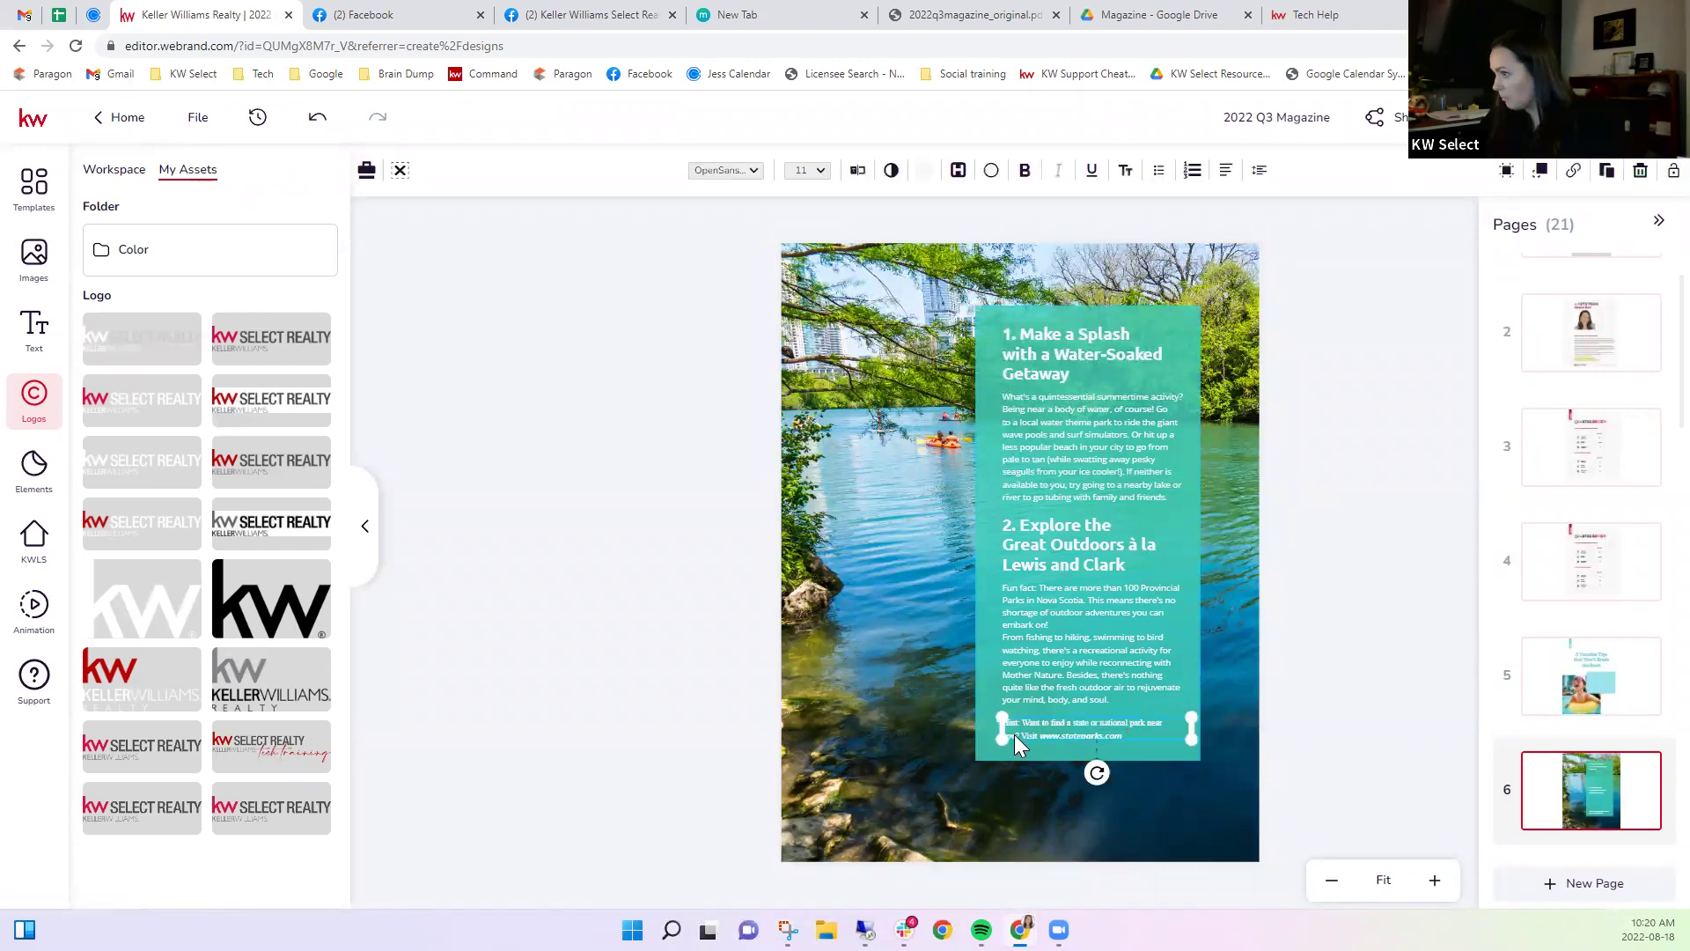
click(1067, 736)
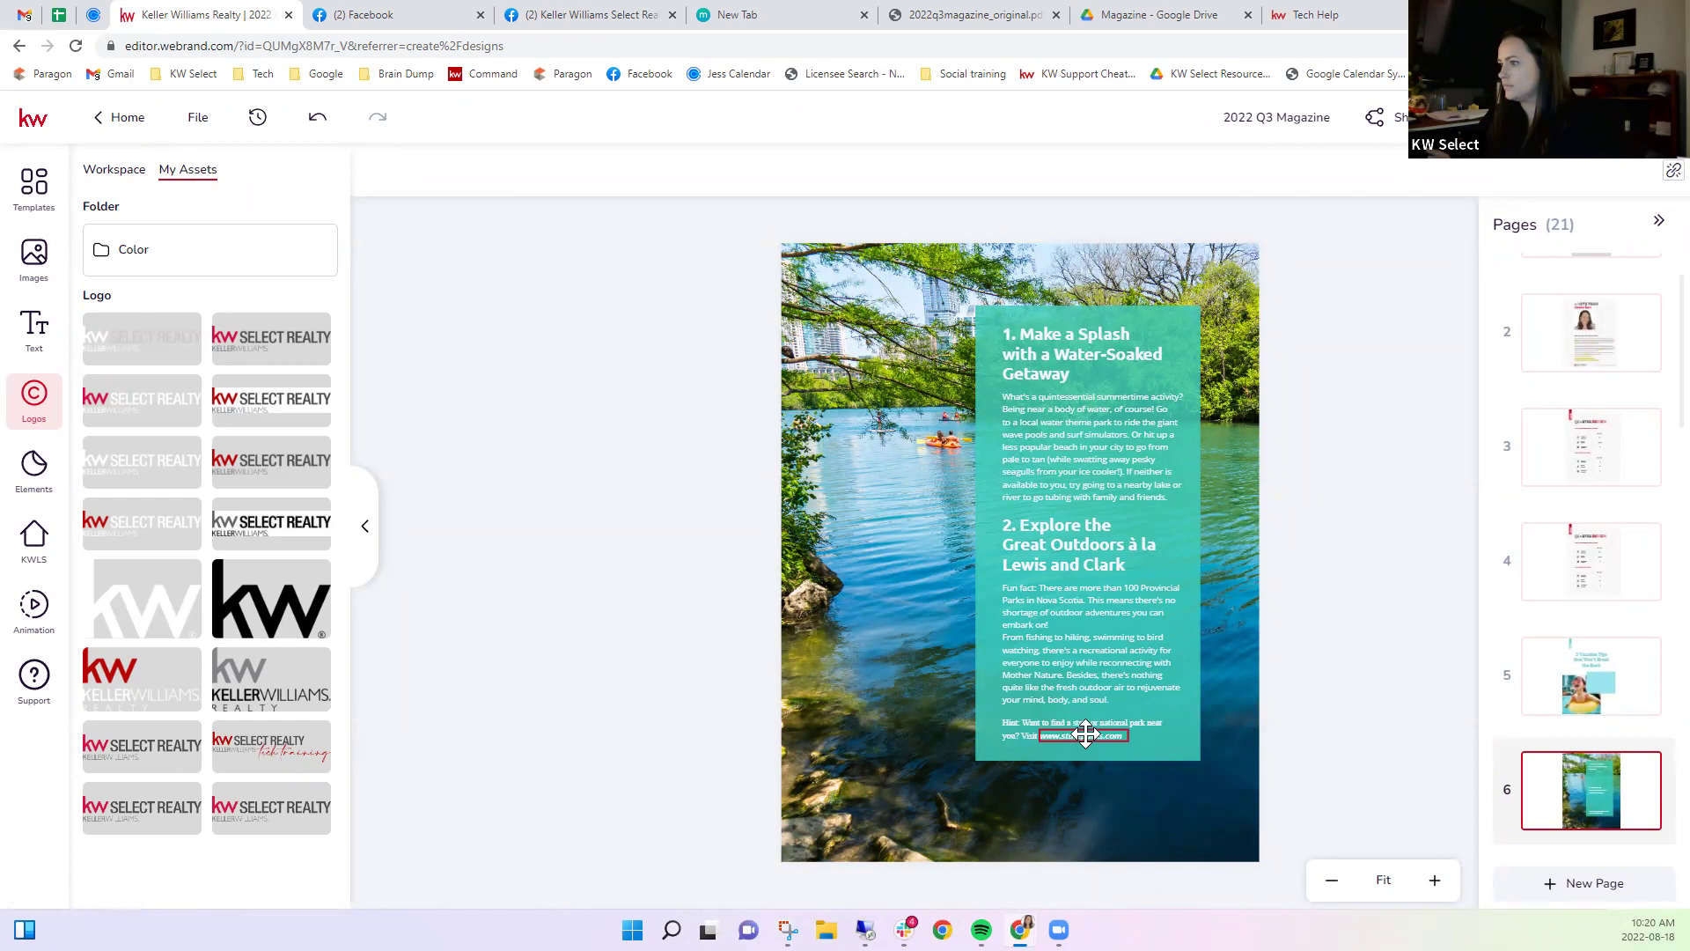
click(1658, 176)
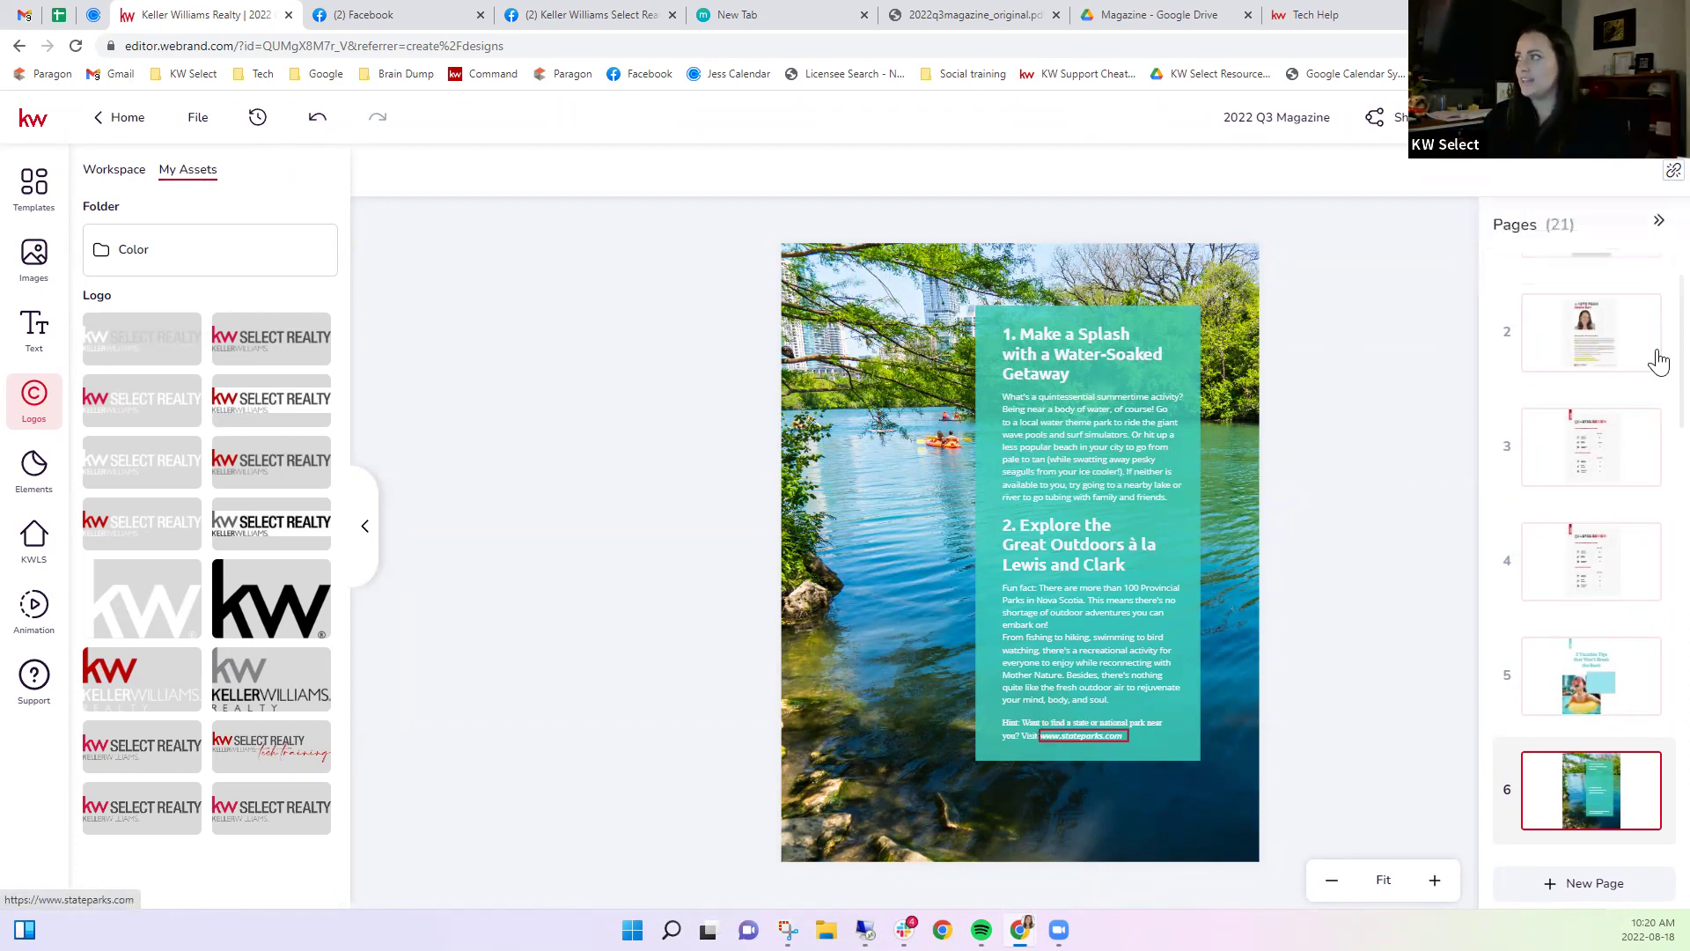
click(1668, 173)
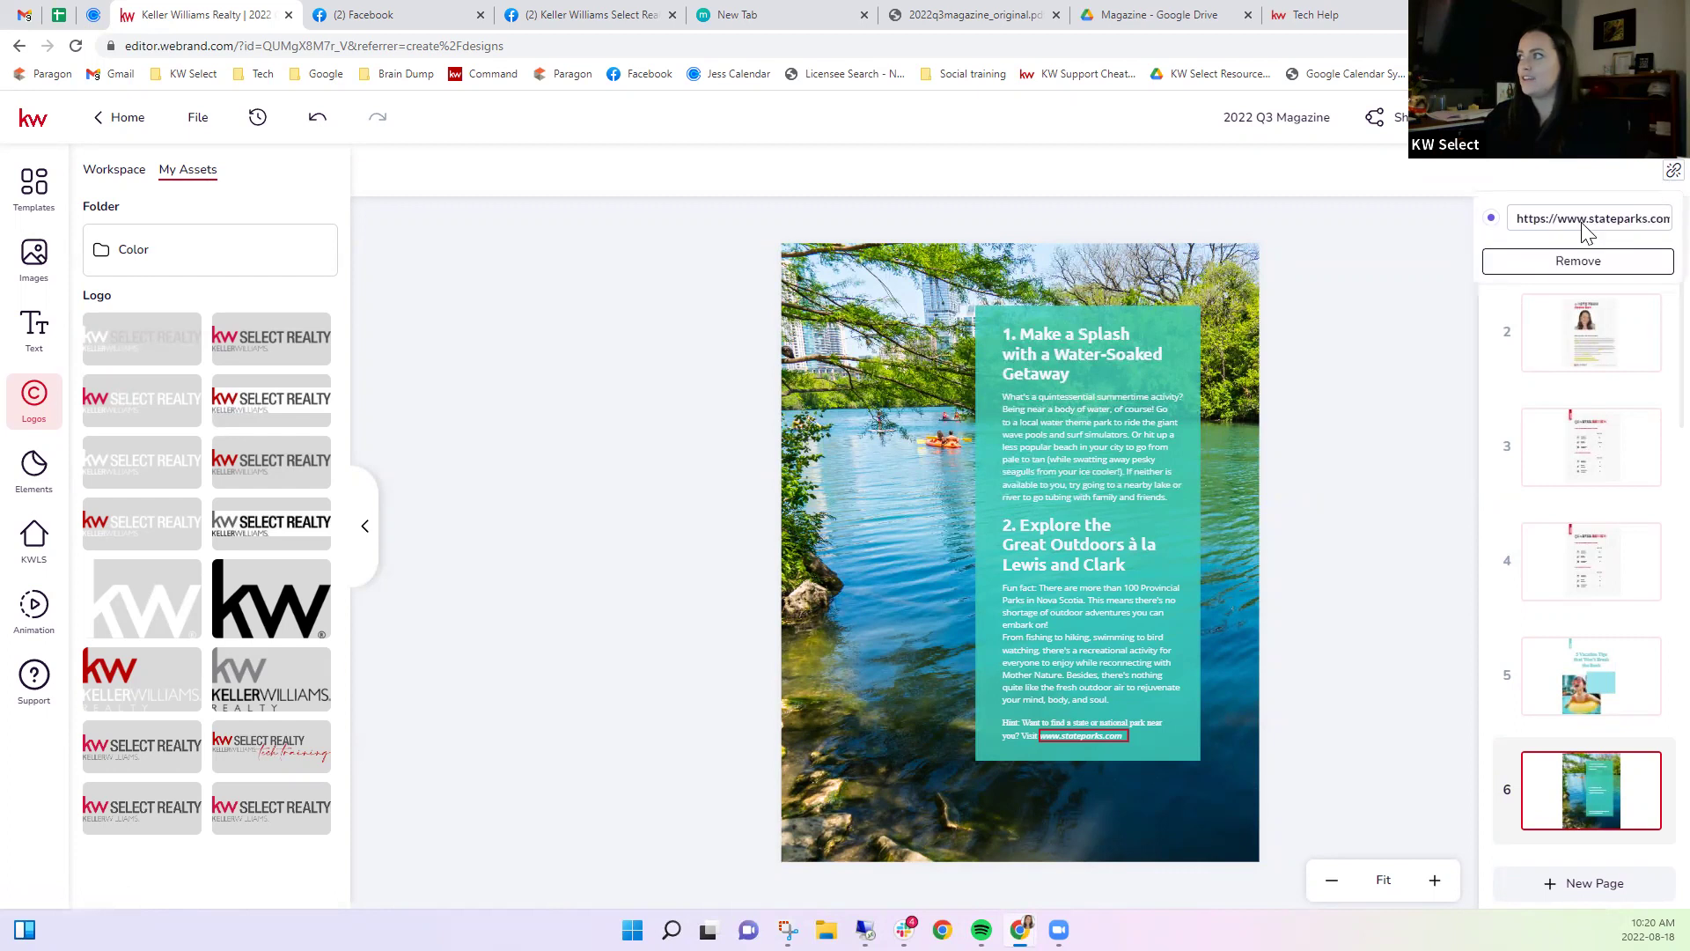
click(1571, 261)
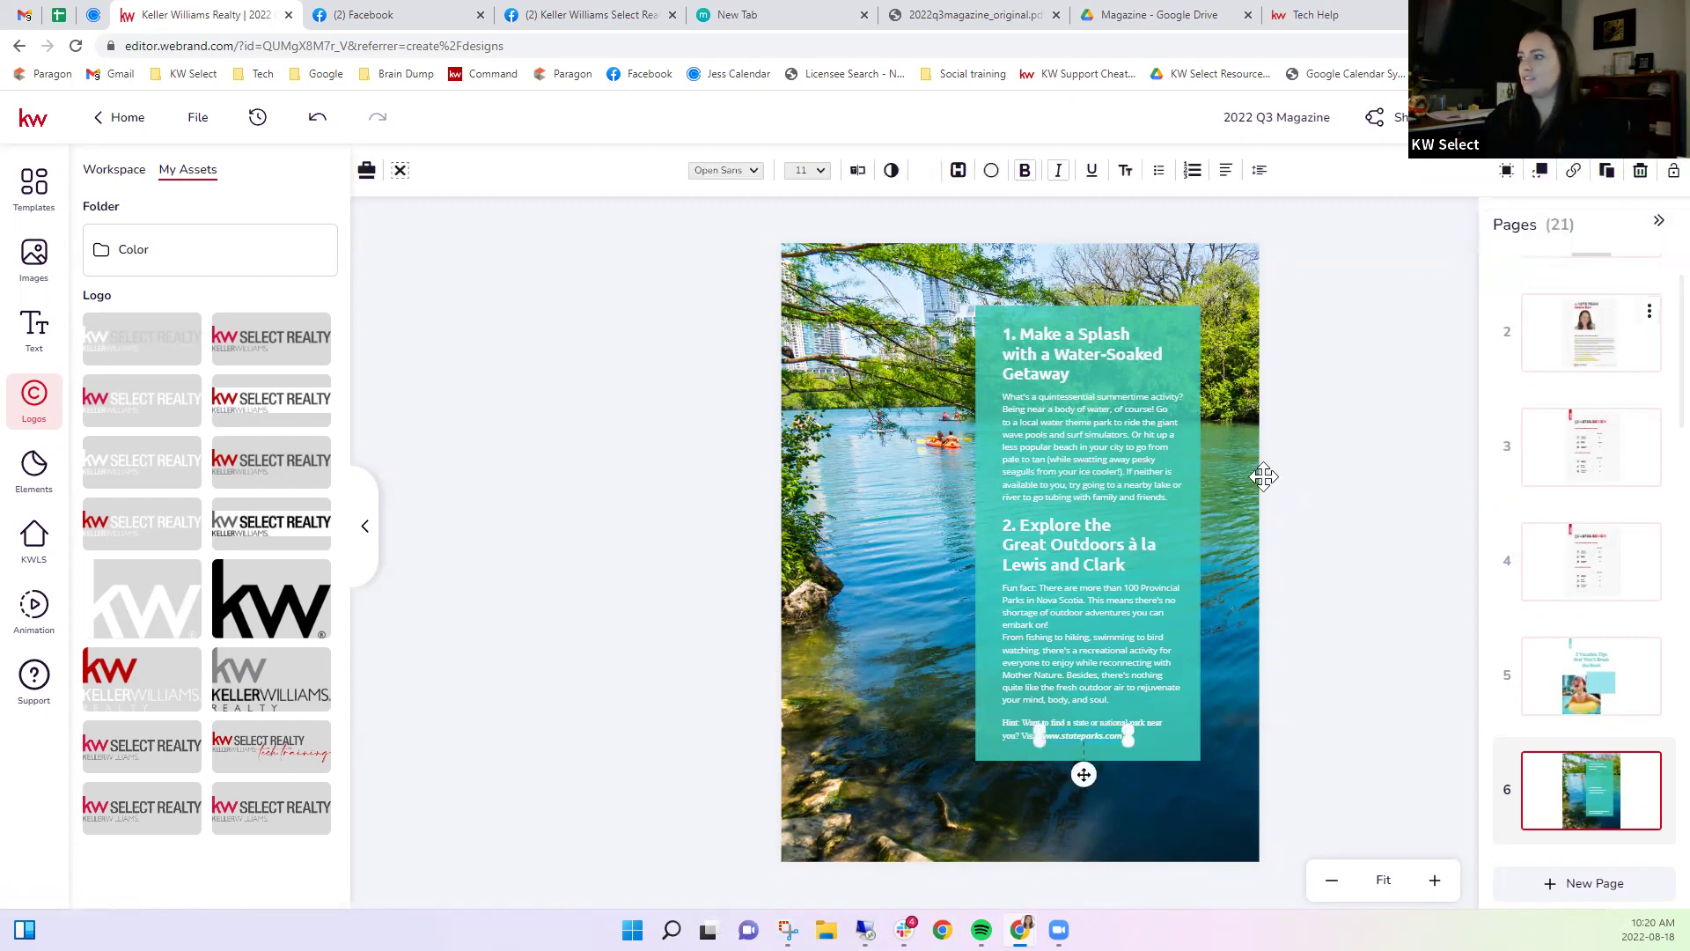
Link the stateparks.com text to the pasted Nova Scotia parks URL.
click(1575, 172)
click(1452, 225)
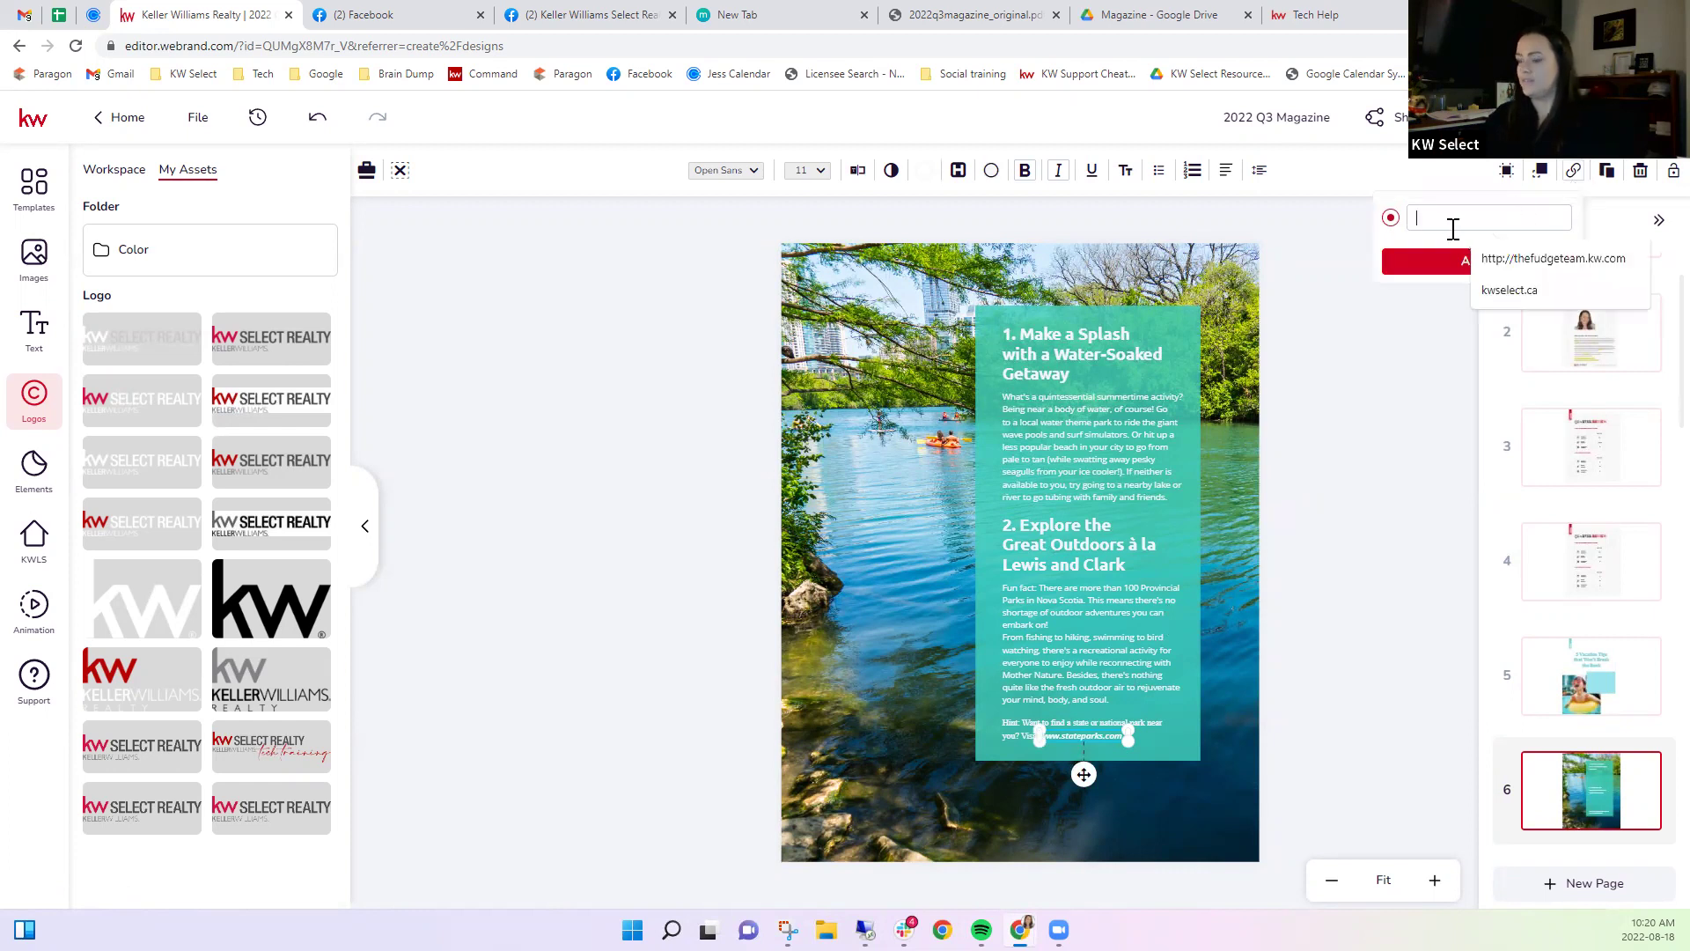
text(https://parks.novascotia.ca/)
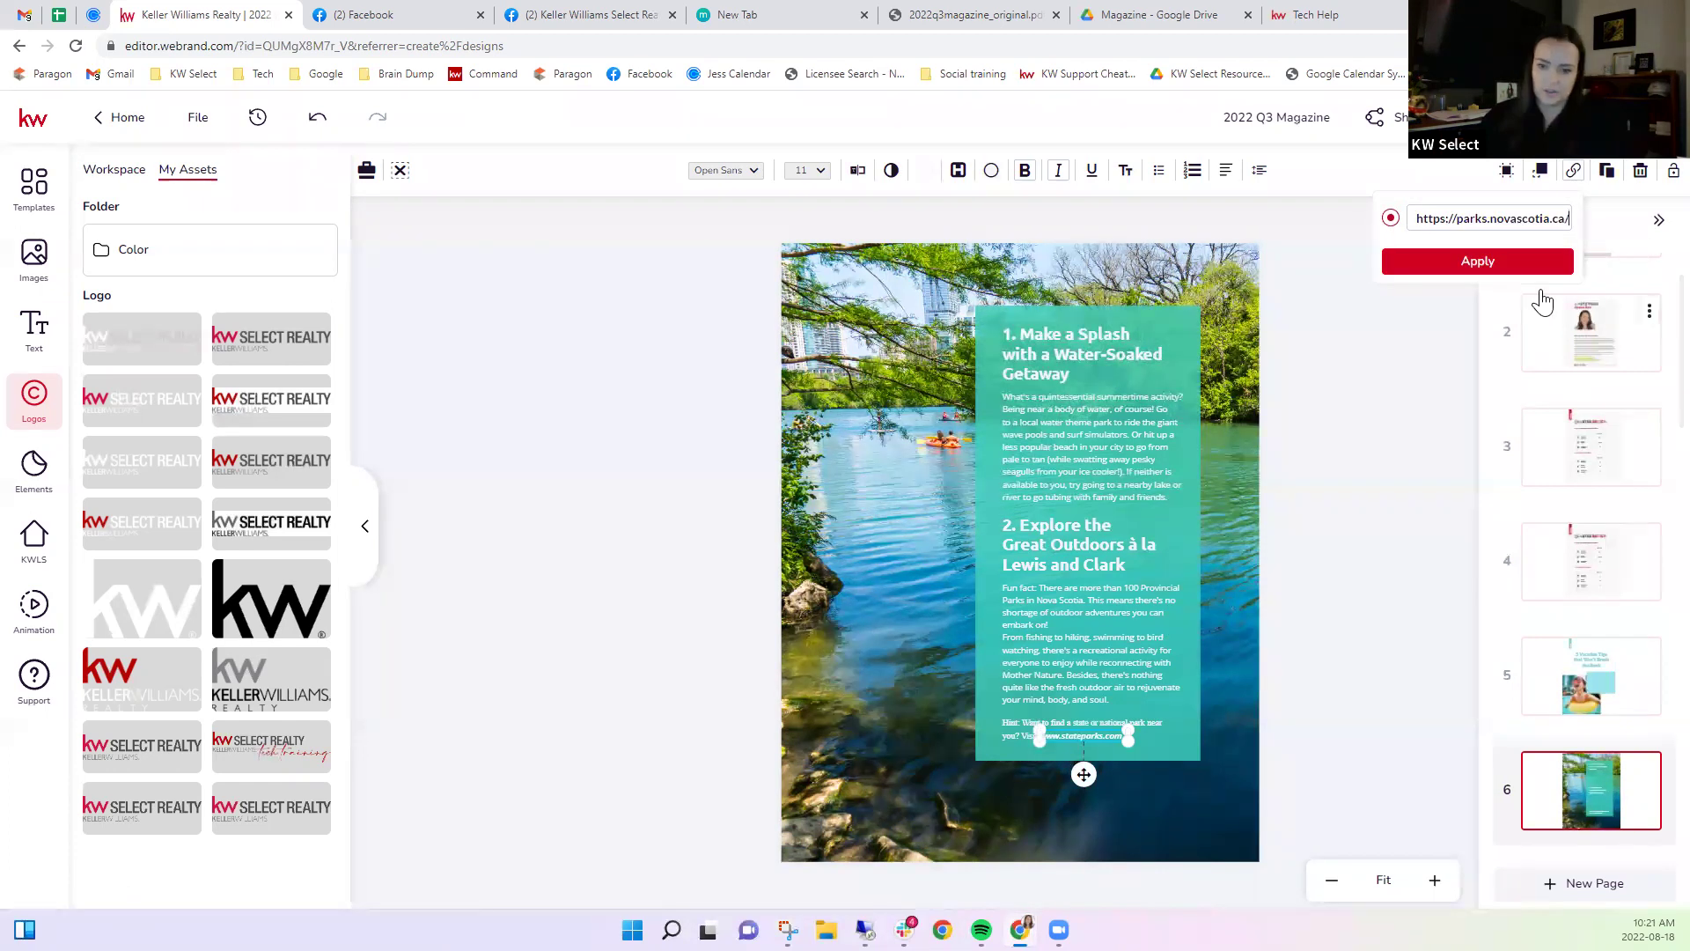
click(1446, 257)
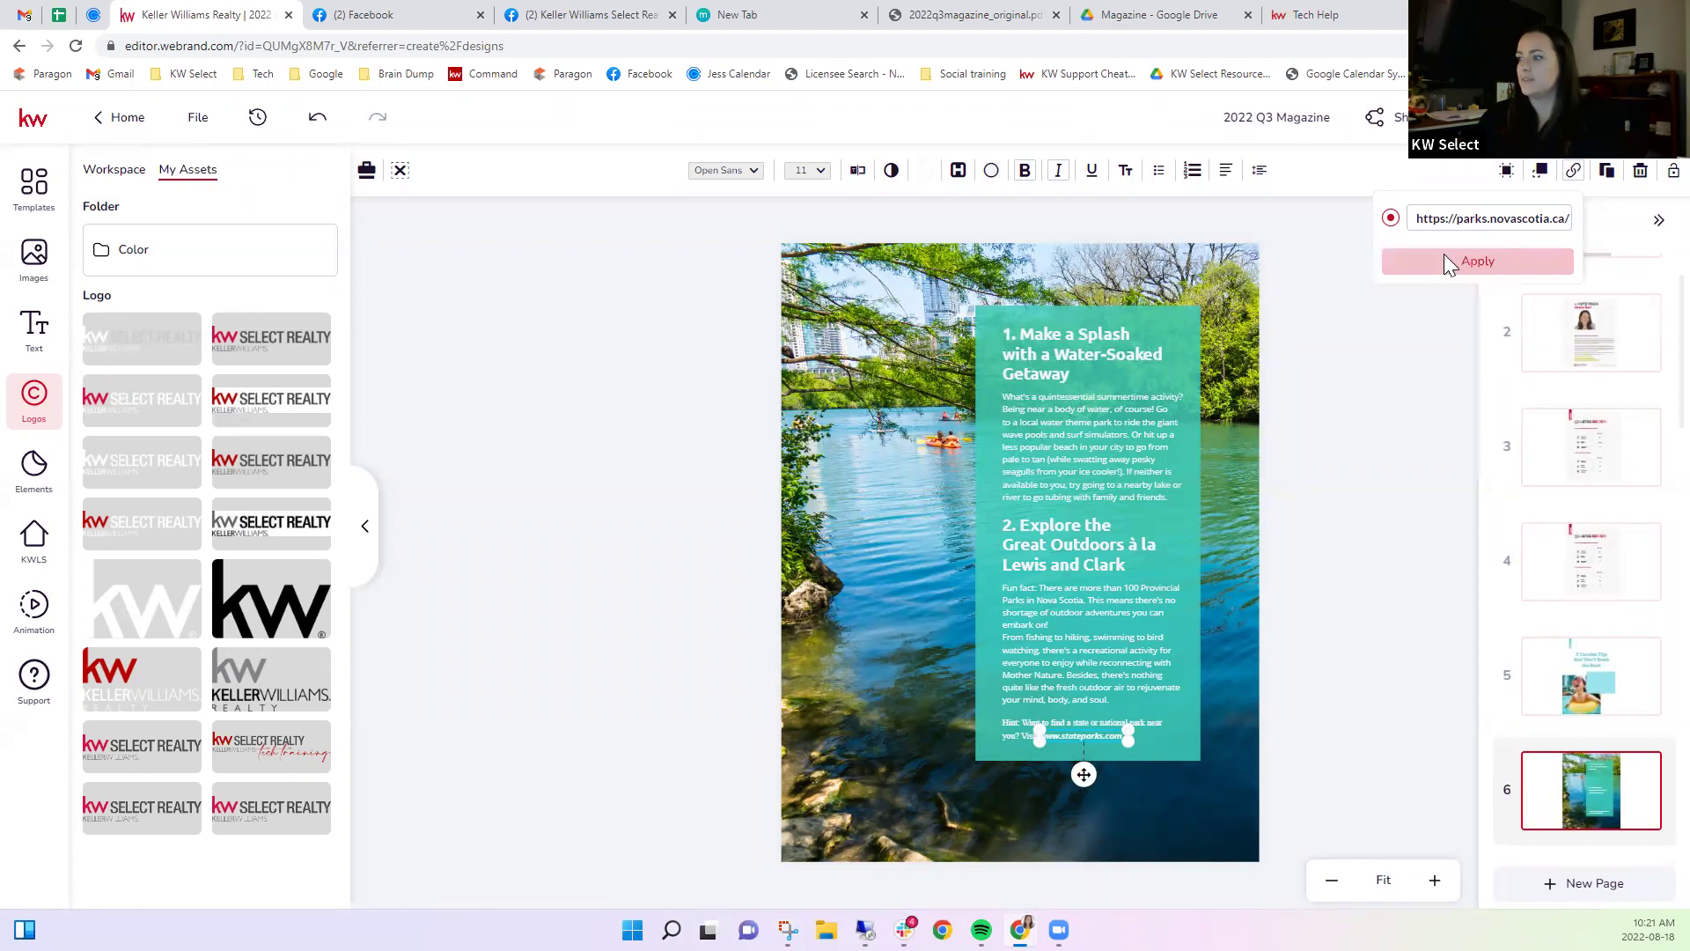
Check the attached link, then remove the Nova Scotia parks link again.
click(1055, 740)
click(1057, 738)
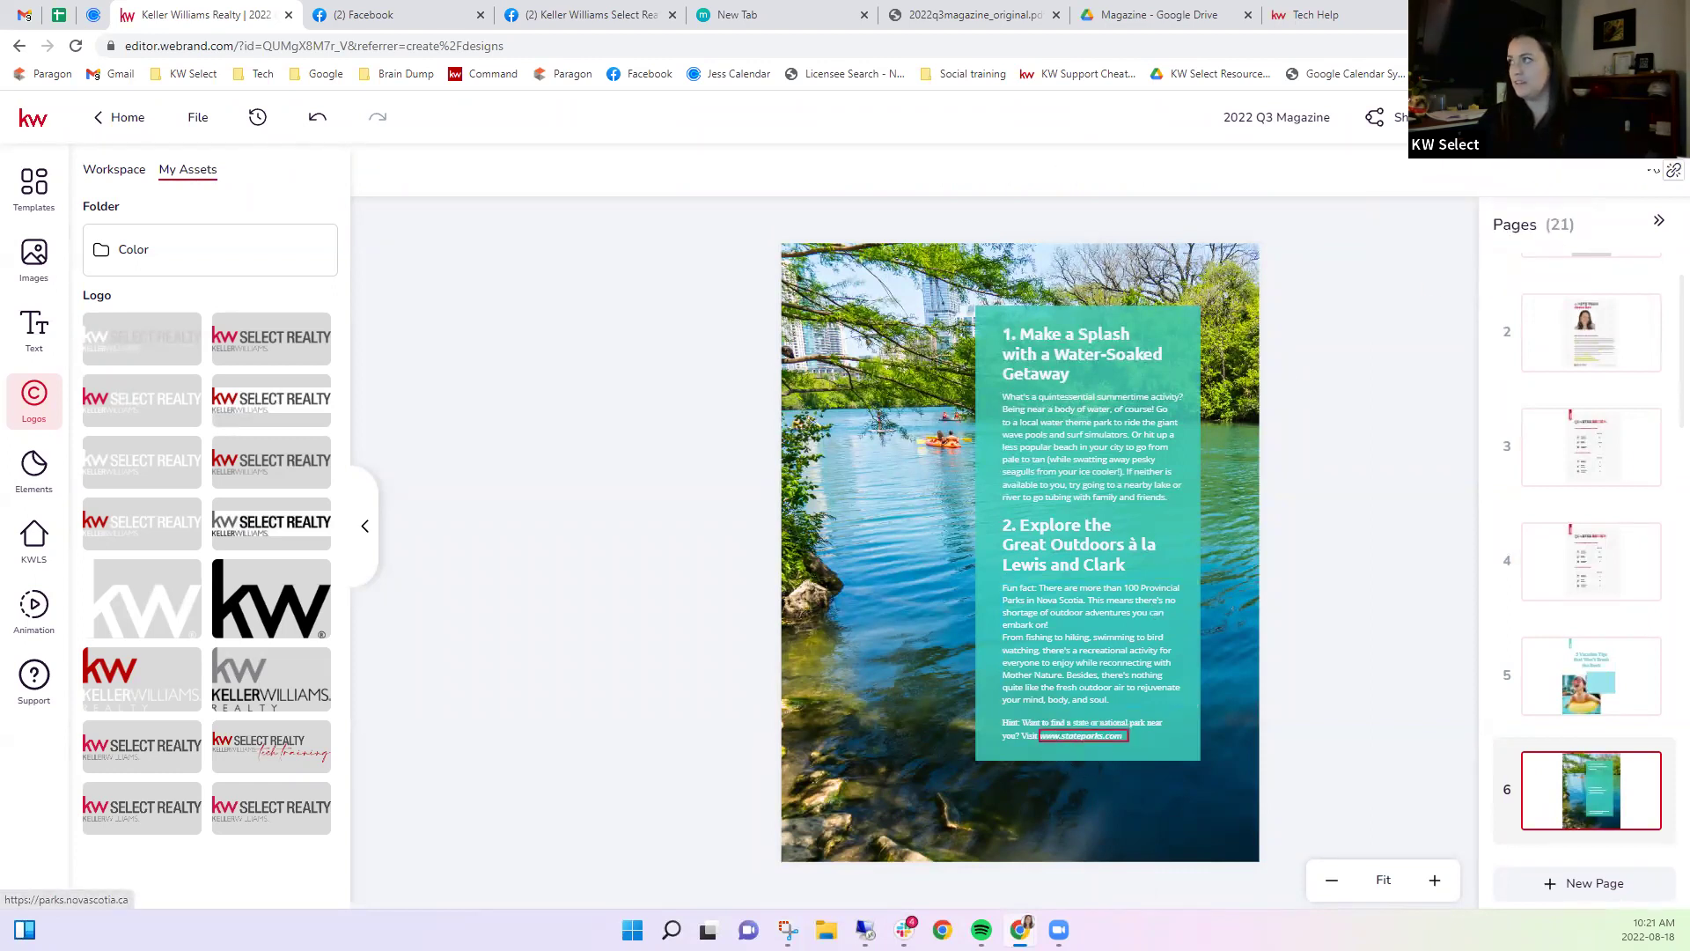
click(1672, 171)
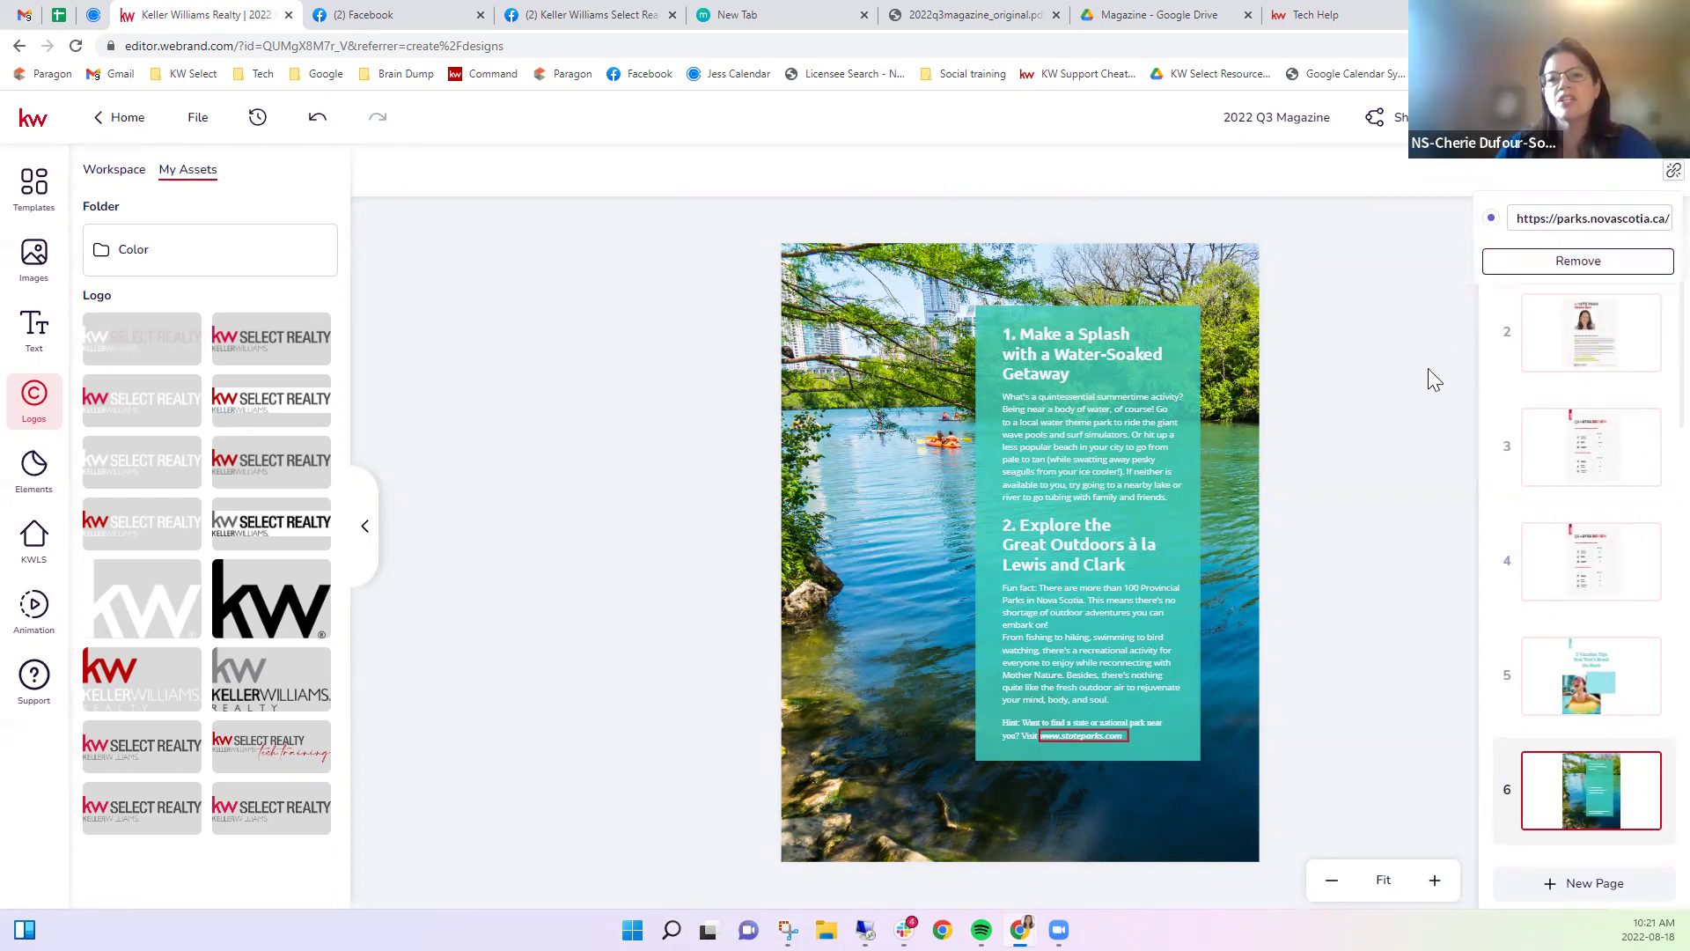
click(1412, 307)
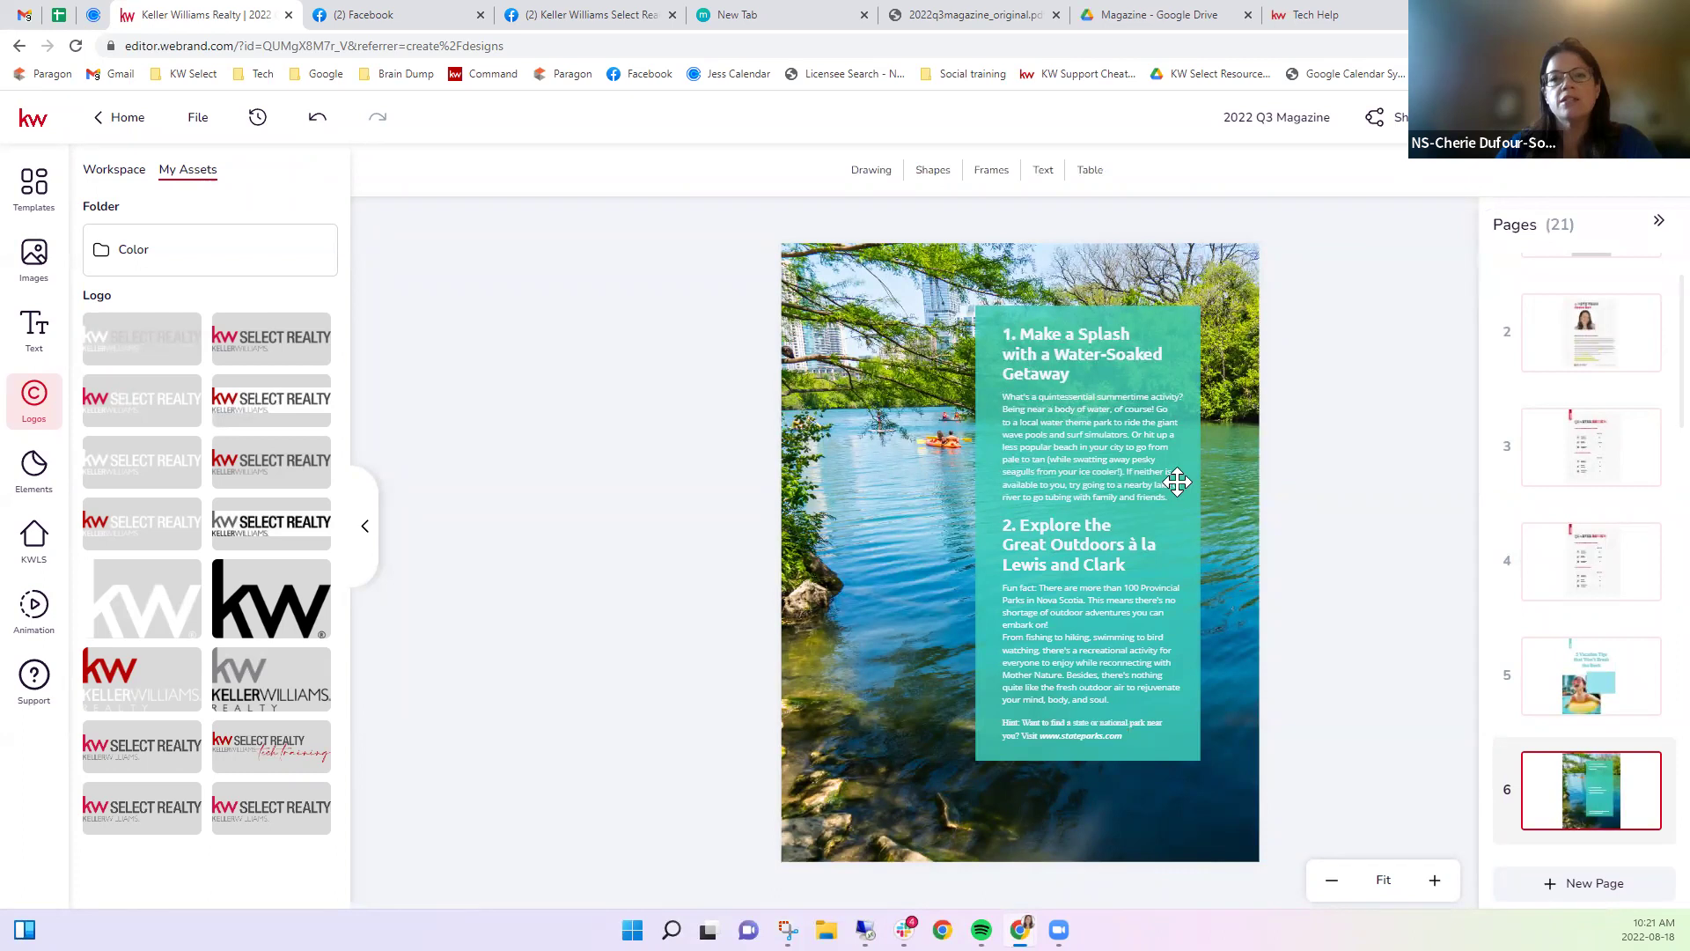
click(1085, 738)
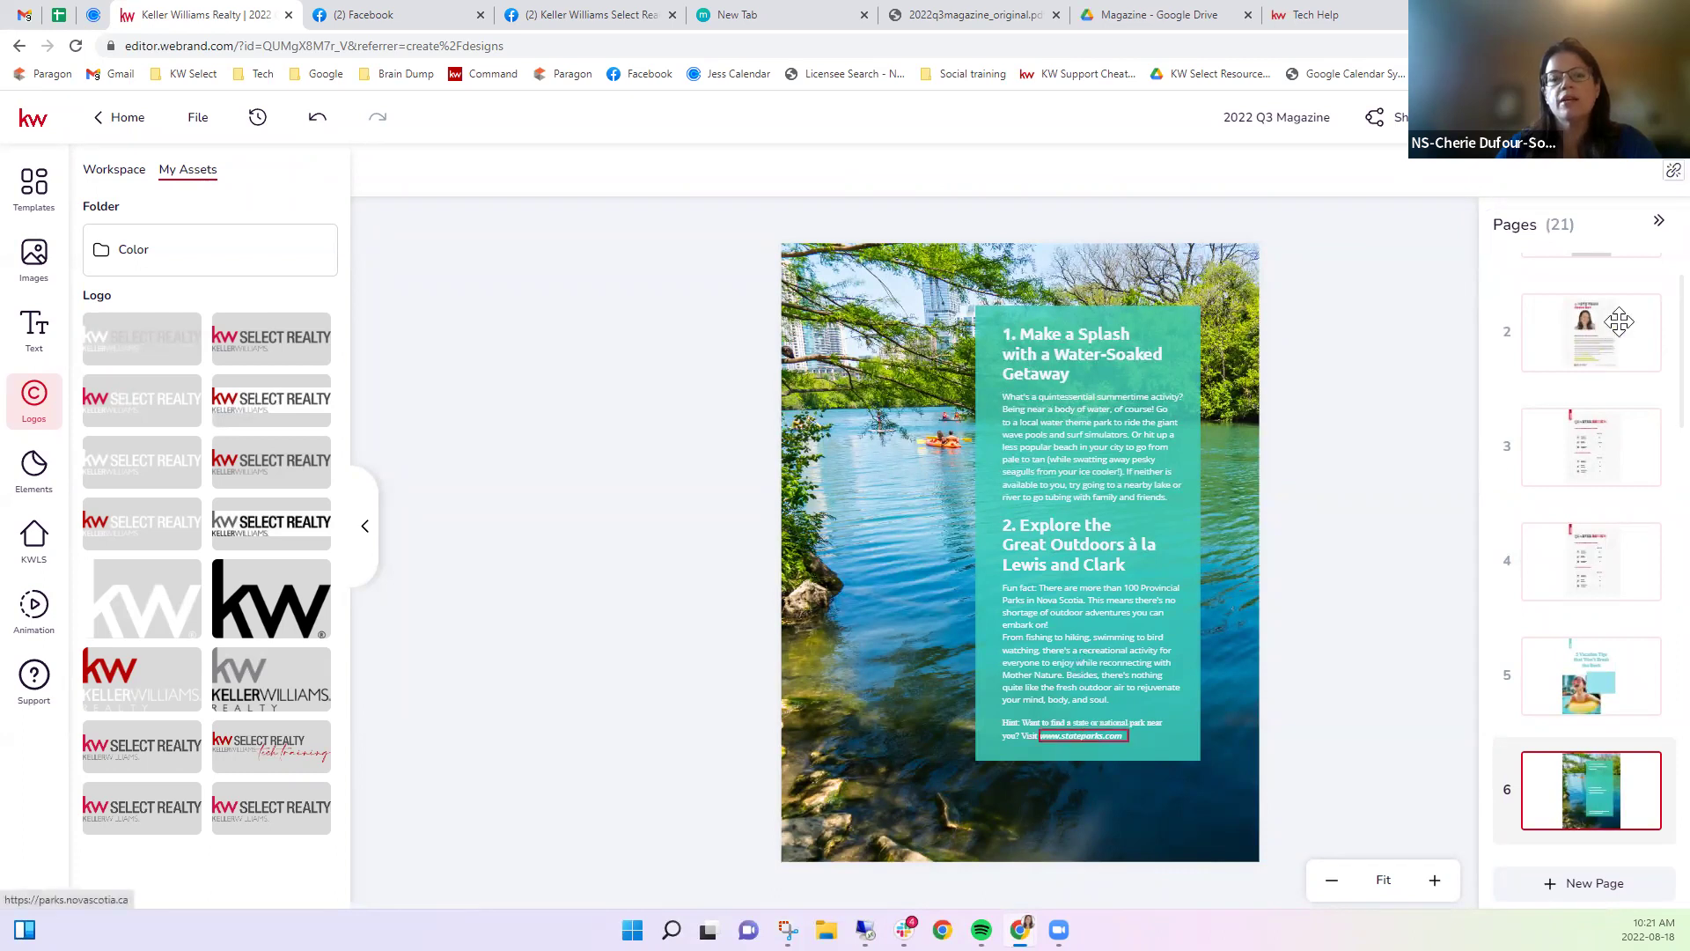
click(1661, 185)
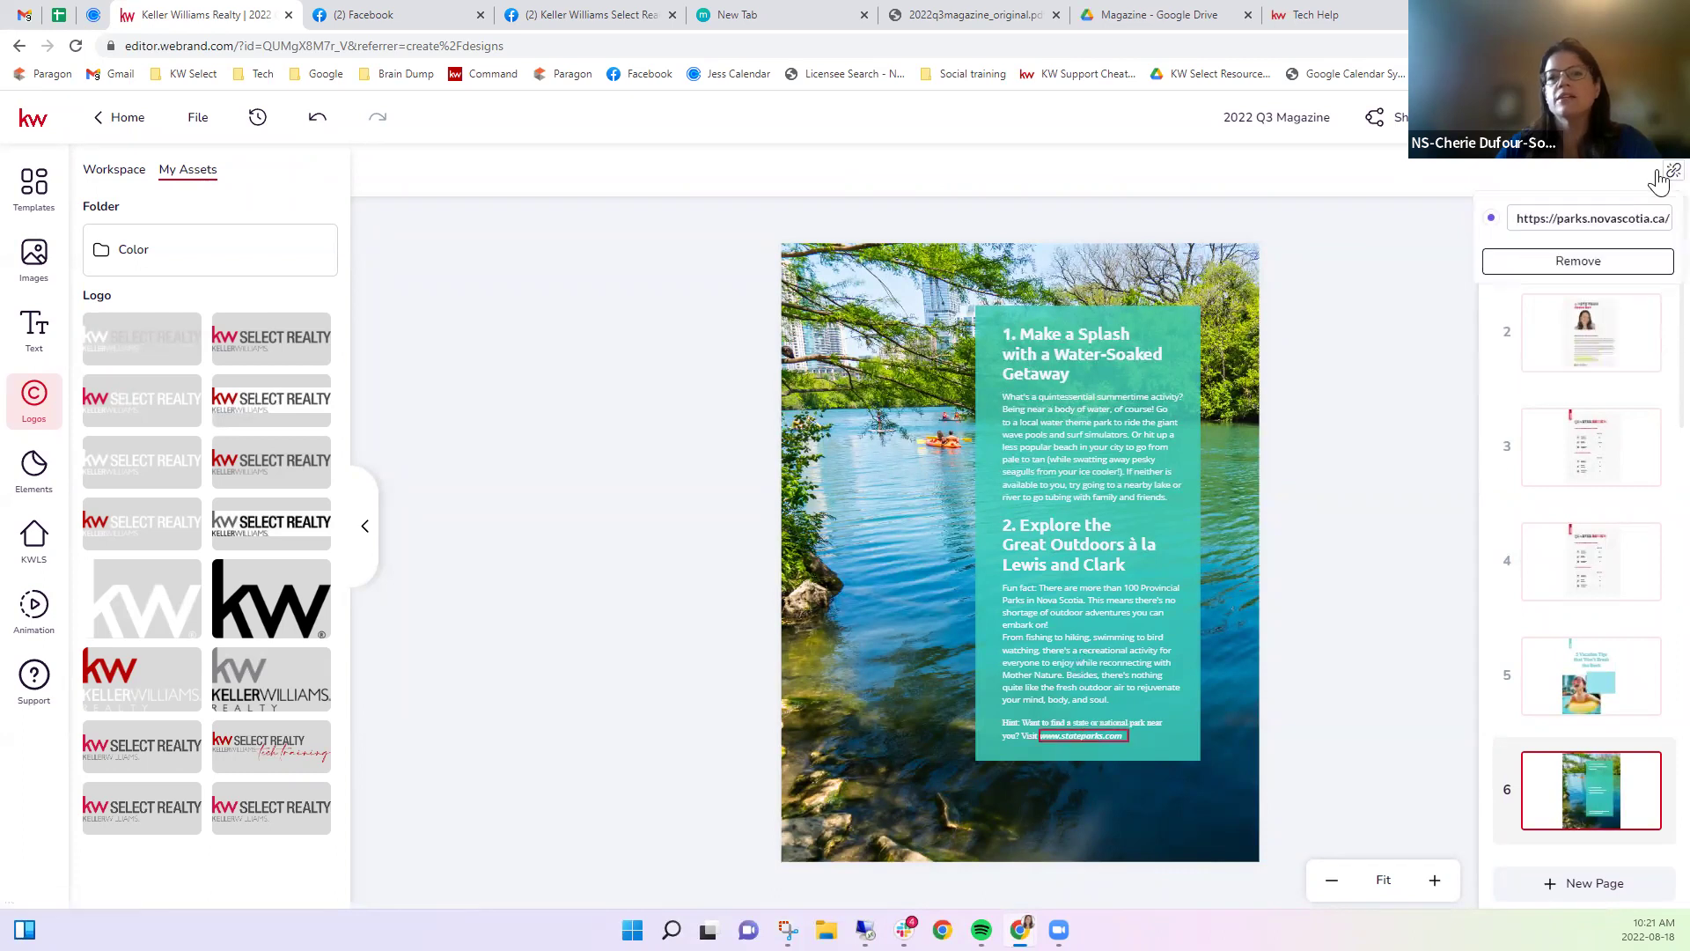
click(1580, 262)
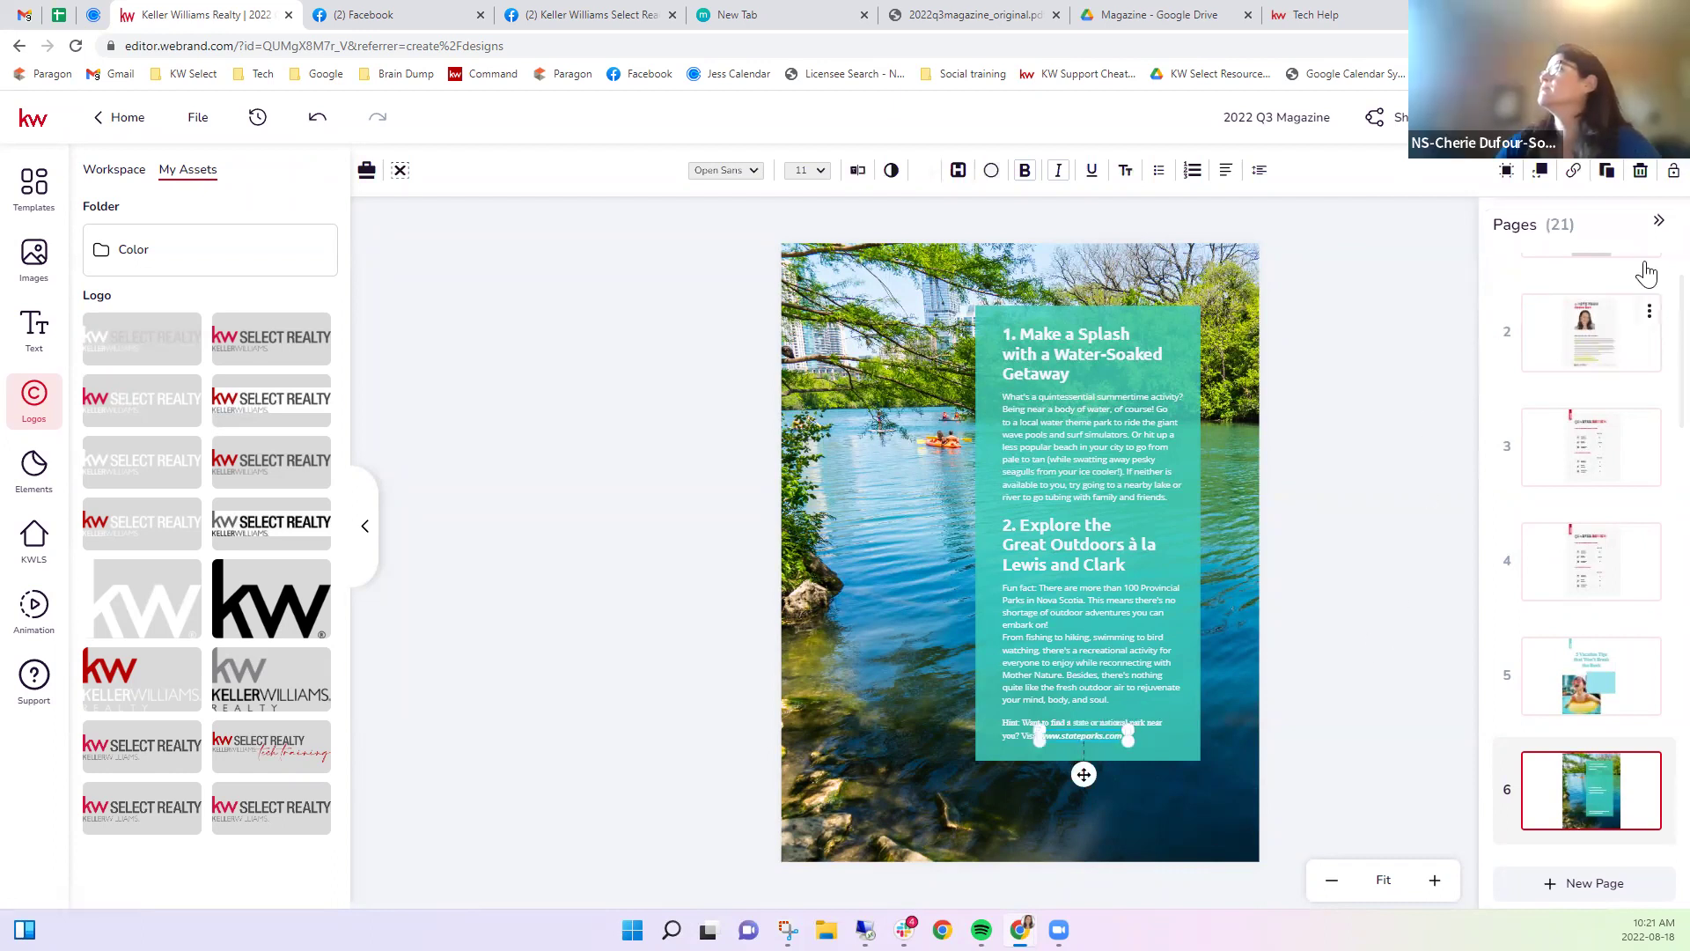
key(Delete)
click(1413, 631)
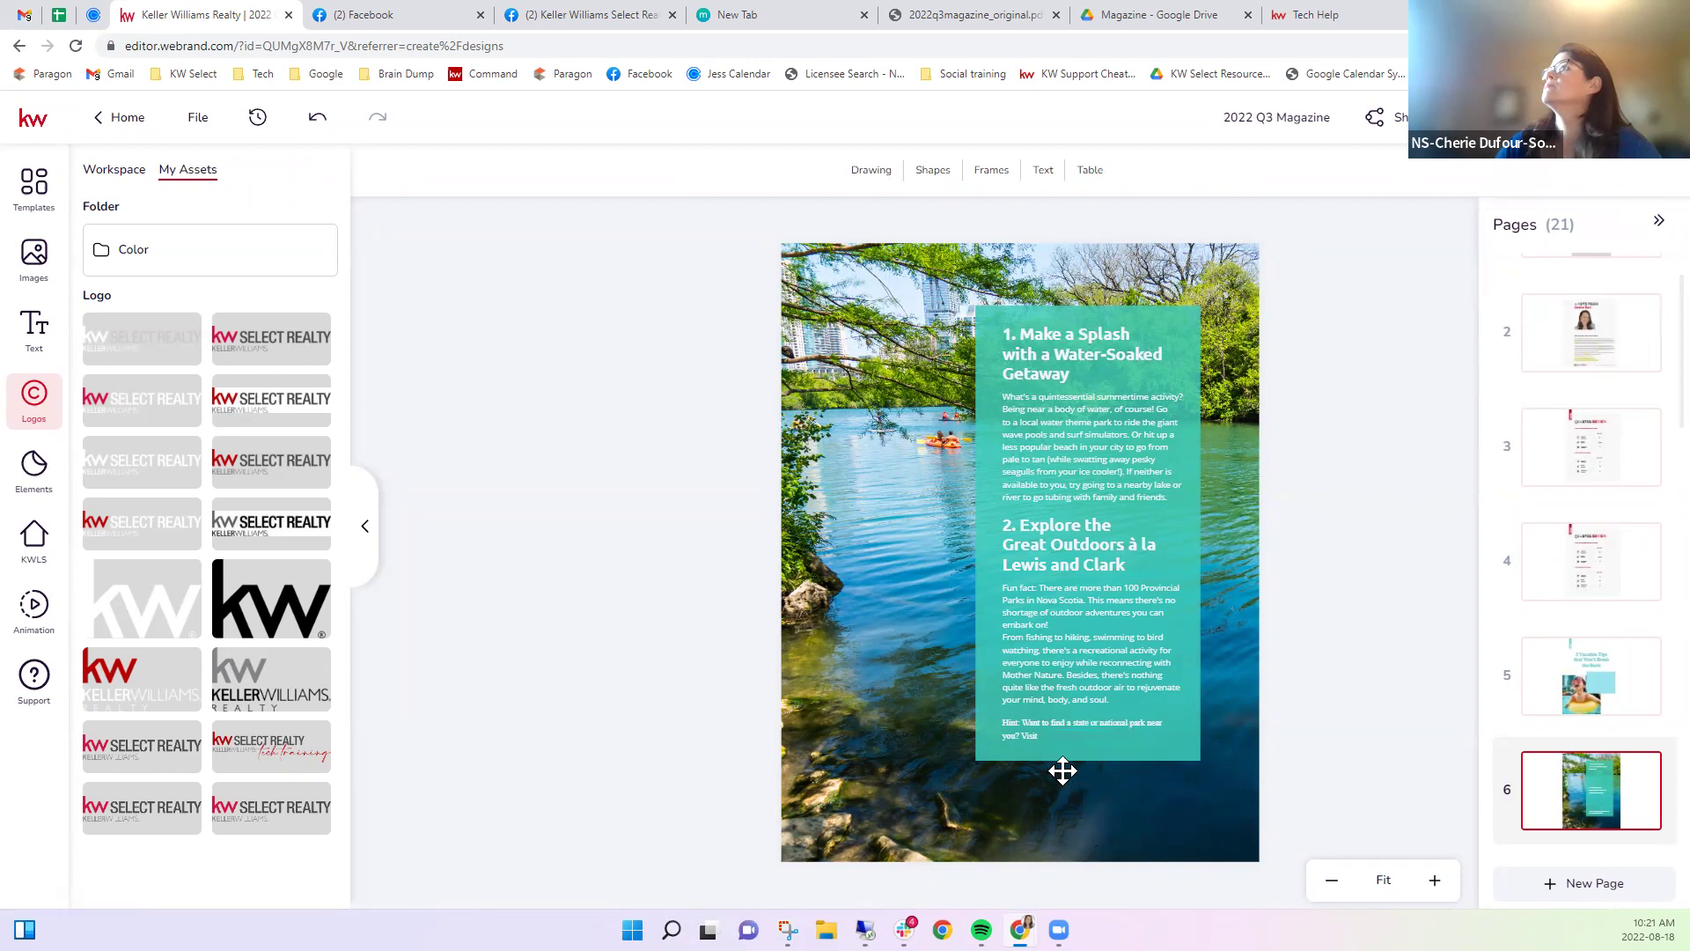
click(1033, 731)
double_click(1057, 729)
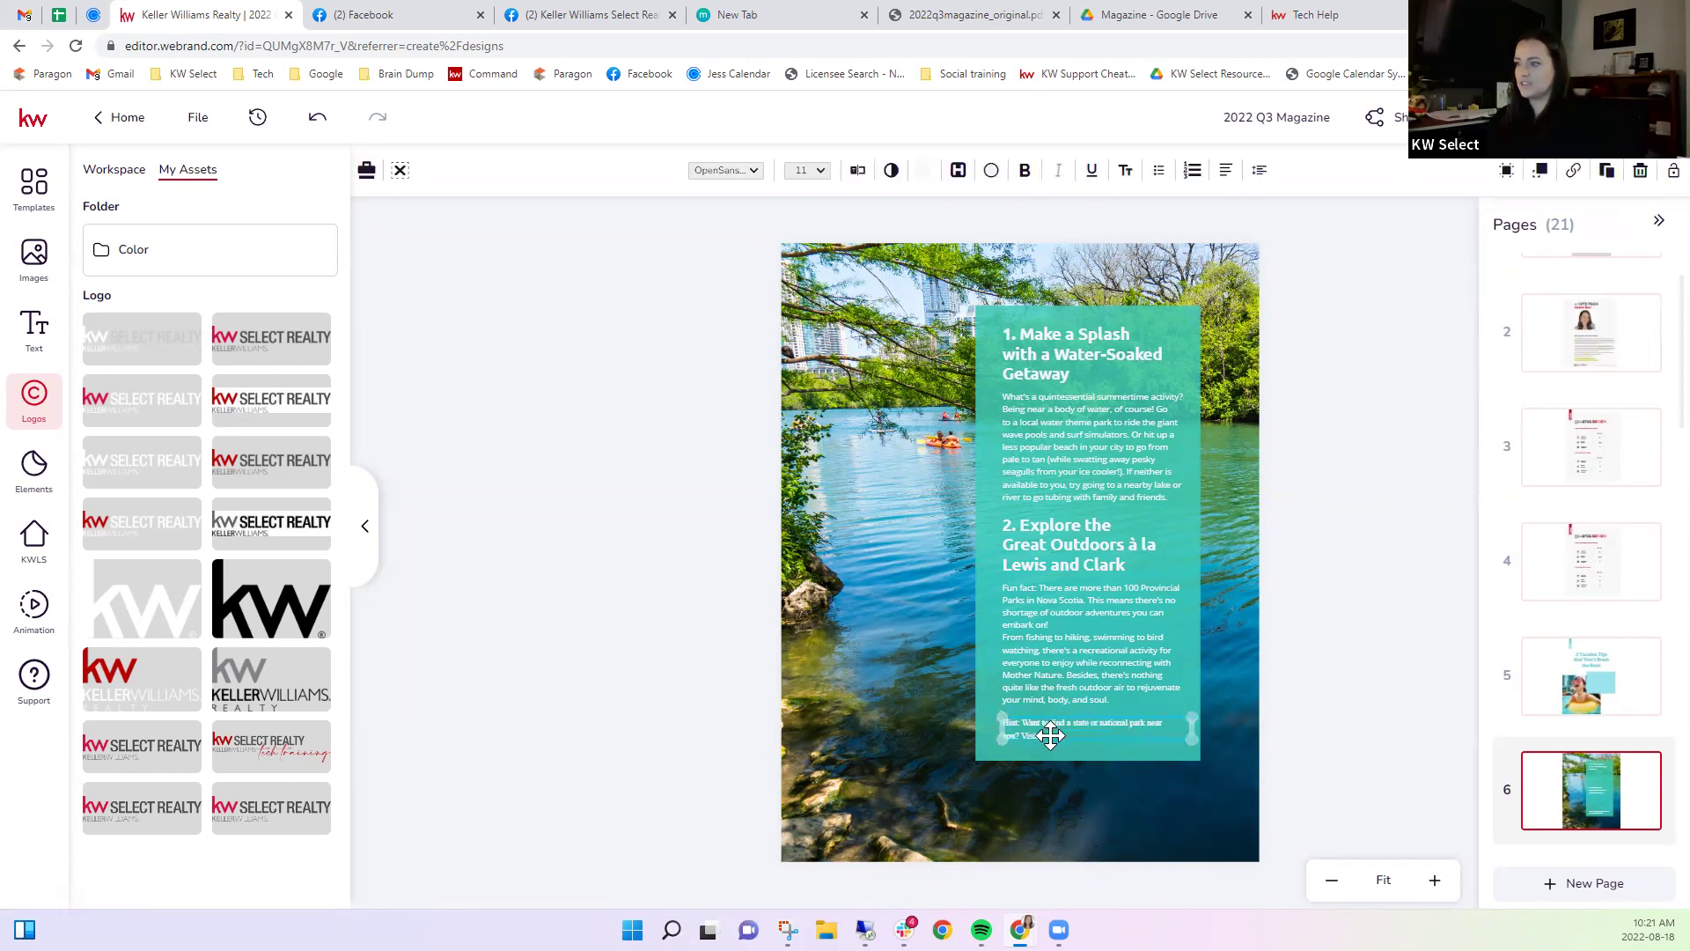
click(1053, 736)
text(https://parks.novascotia.ca/)
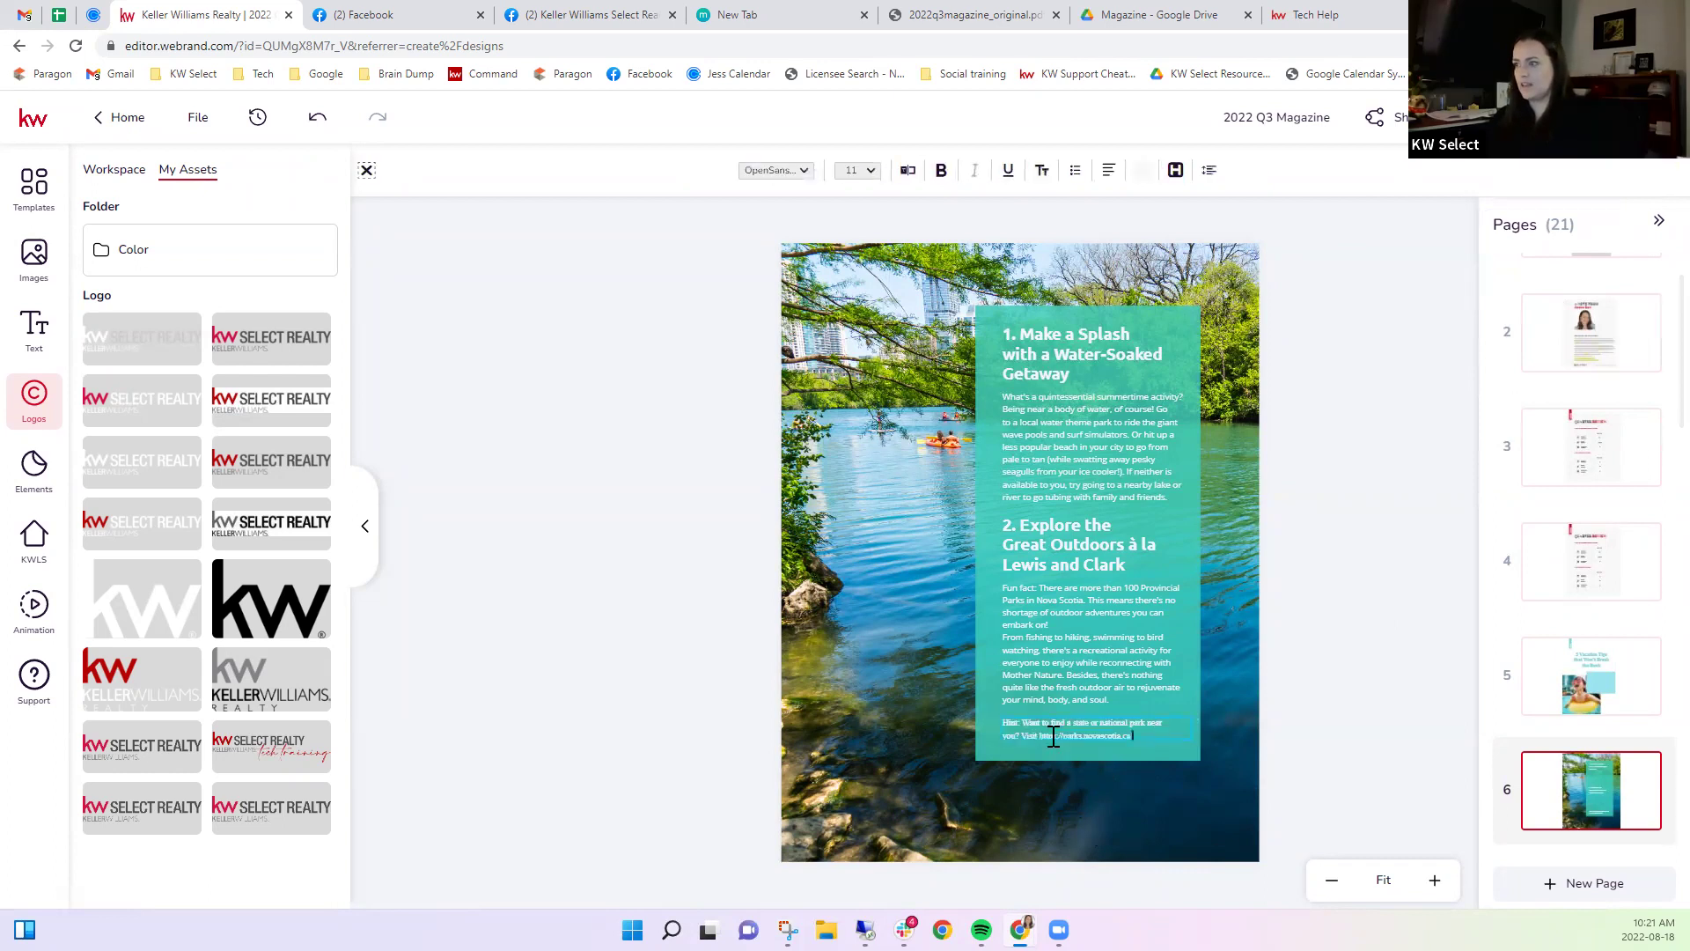
key(Escape)
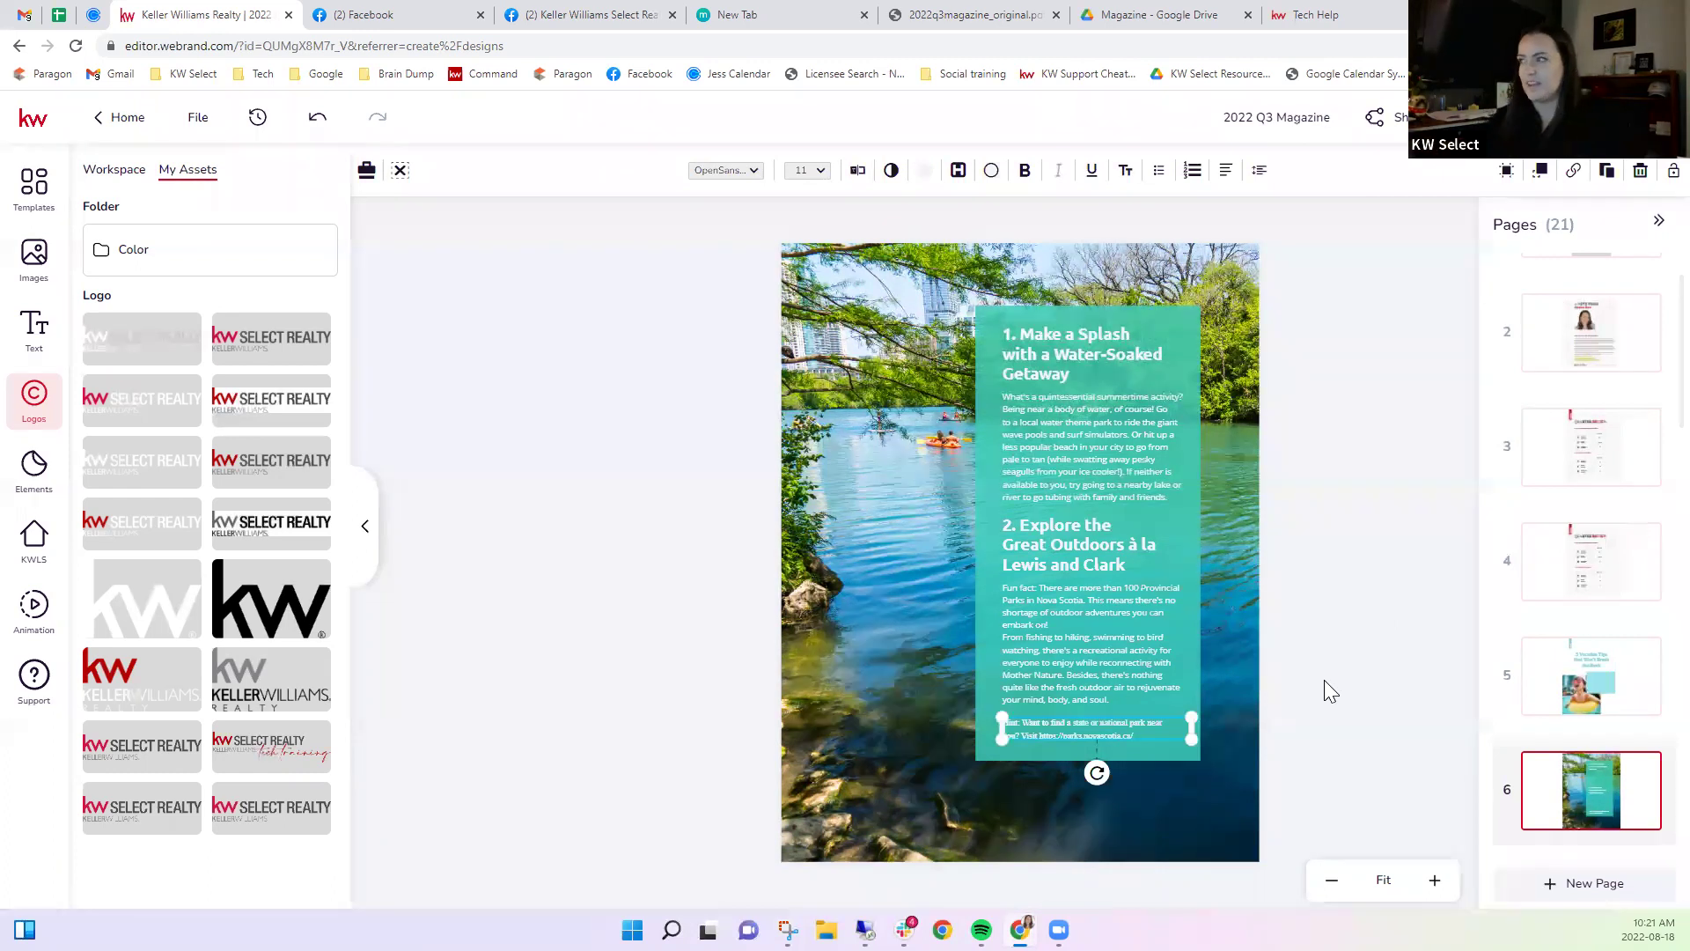
click(1276, 616)
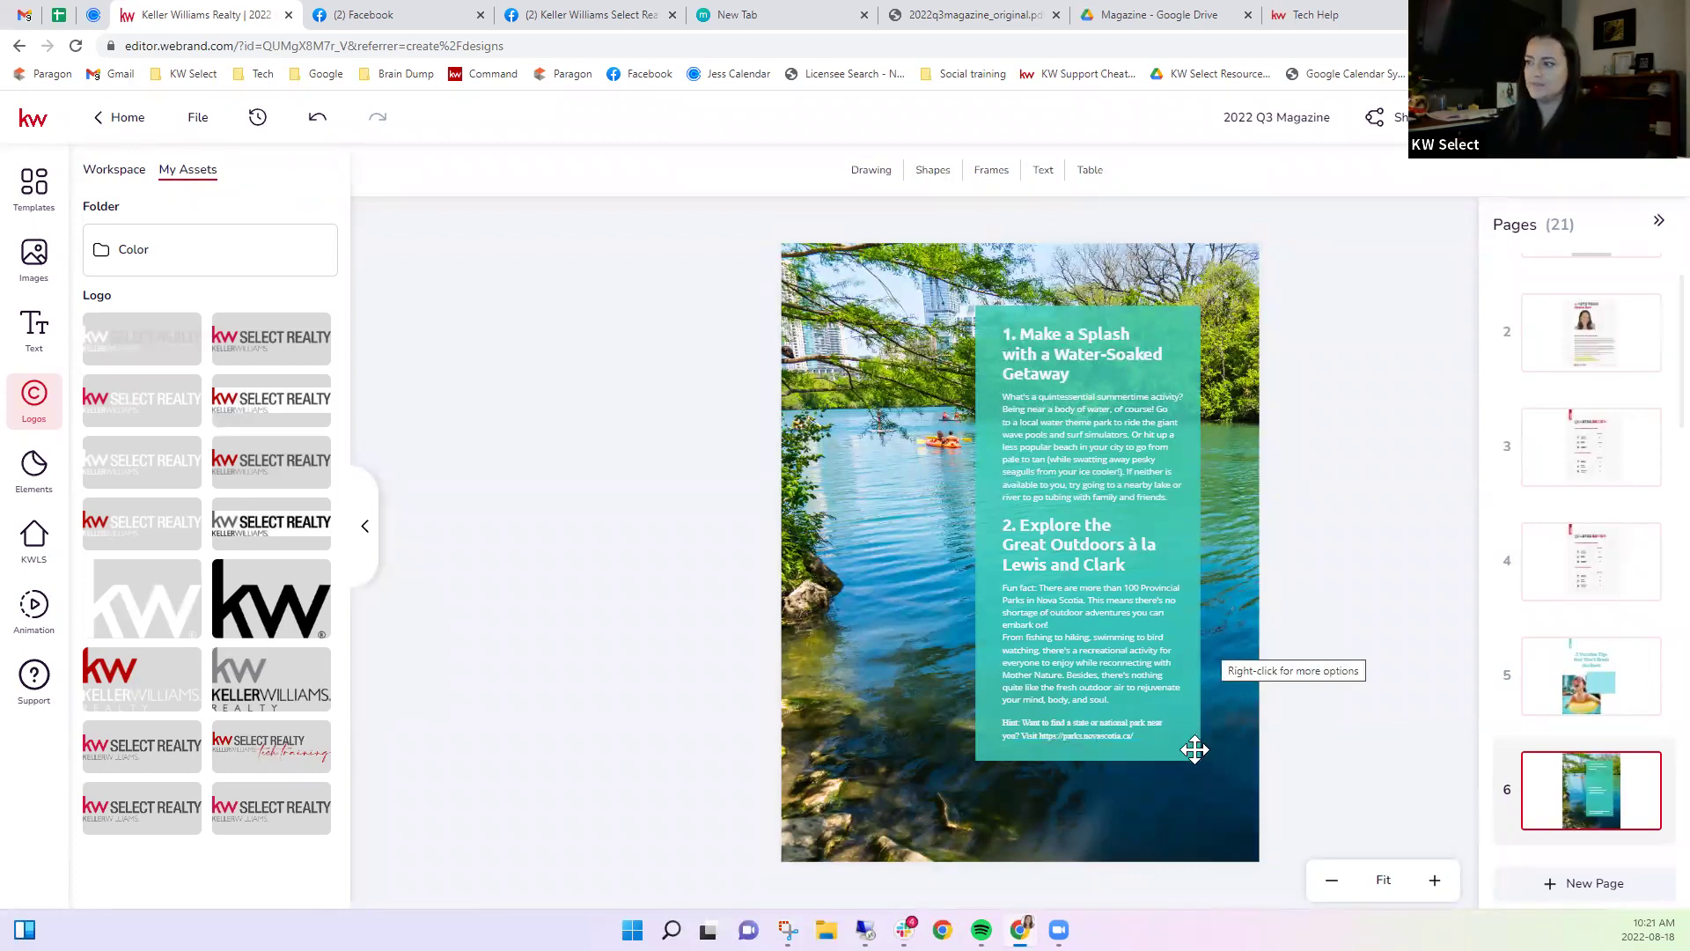
click(1049, 734)
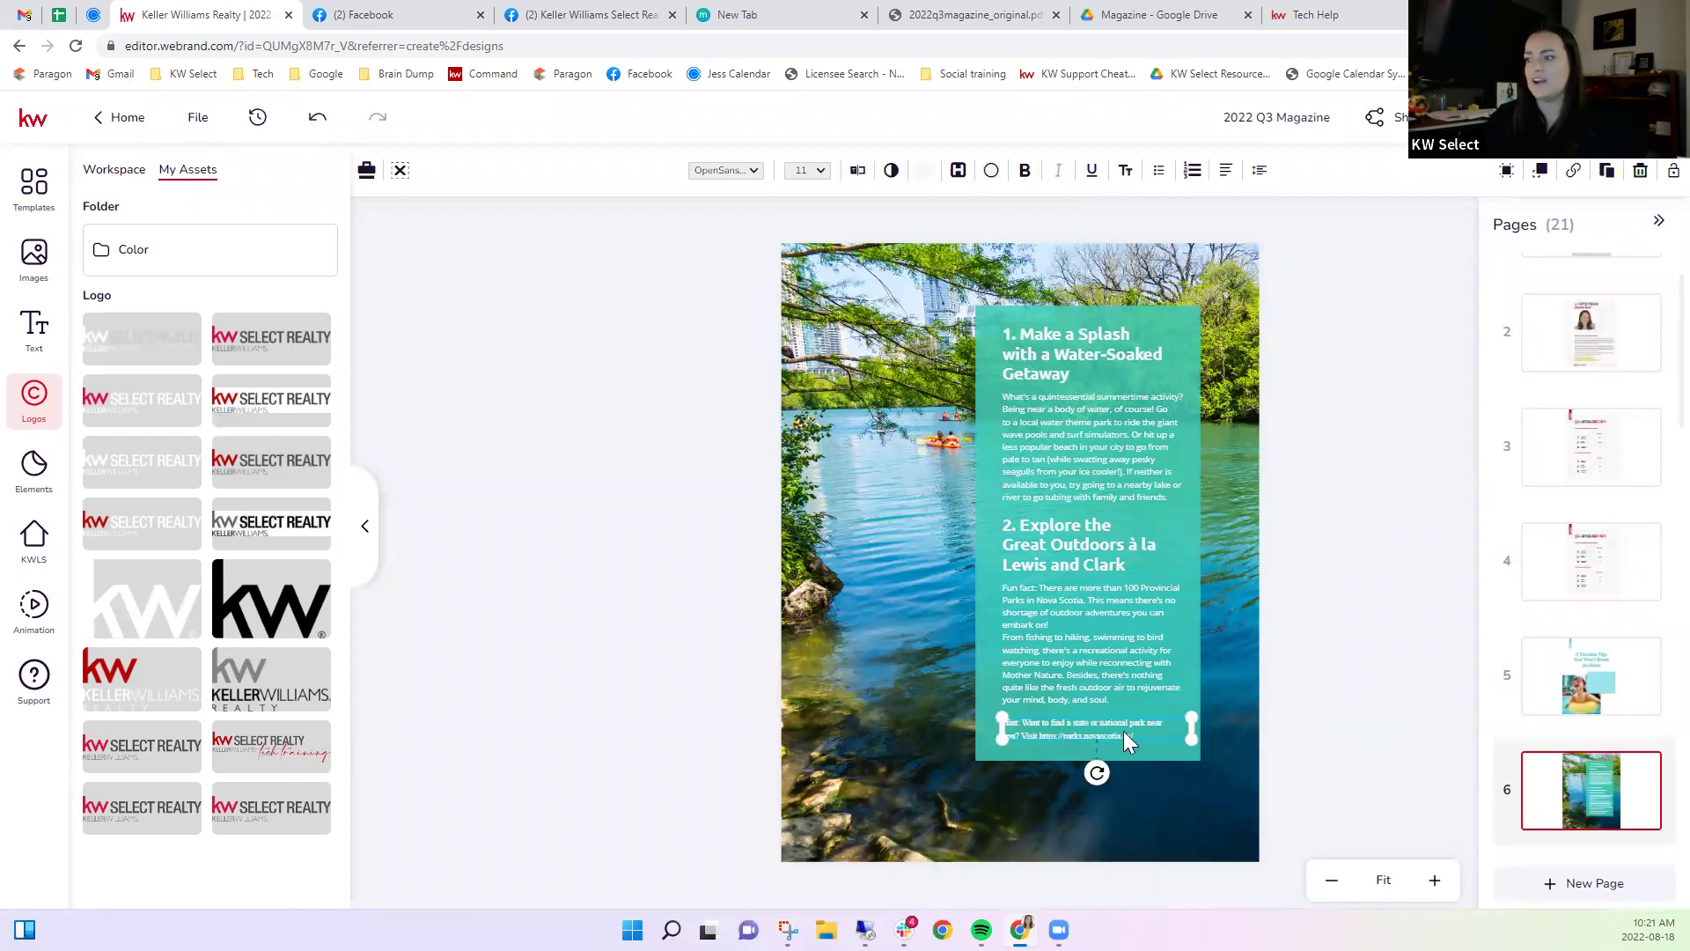
click(1395, 596)
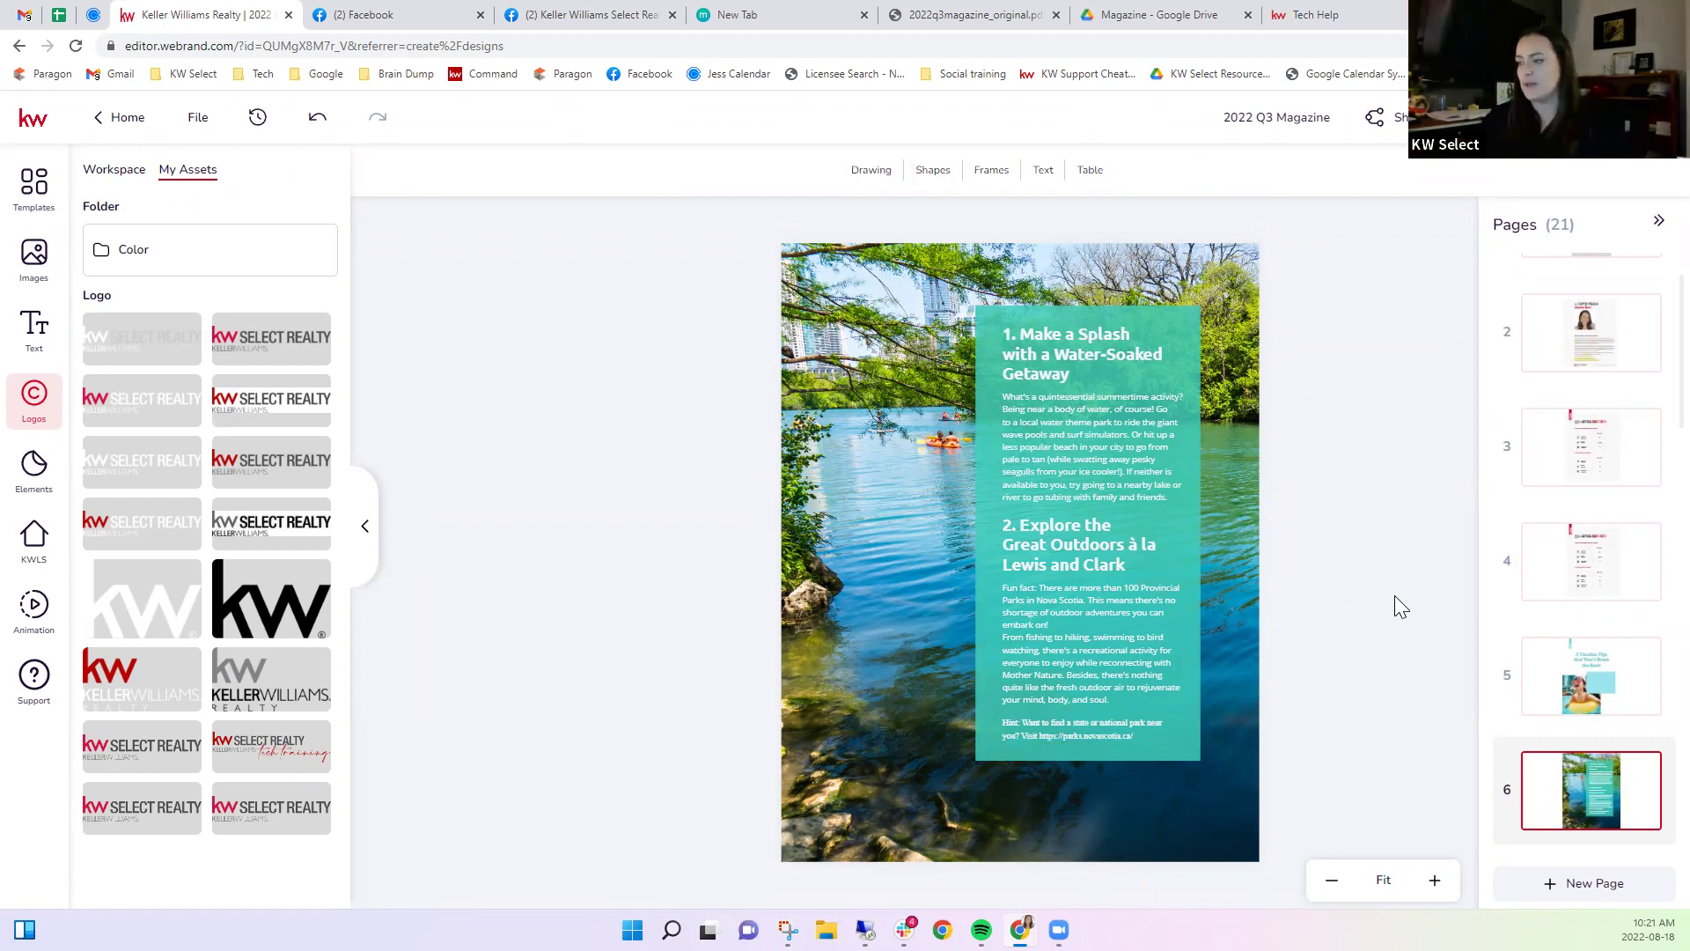
click(1091, 732)
click(1242, 717)
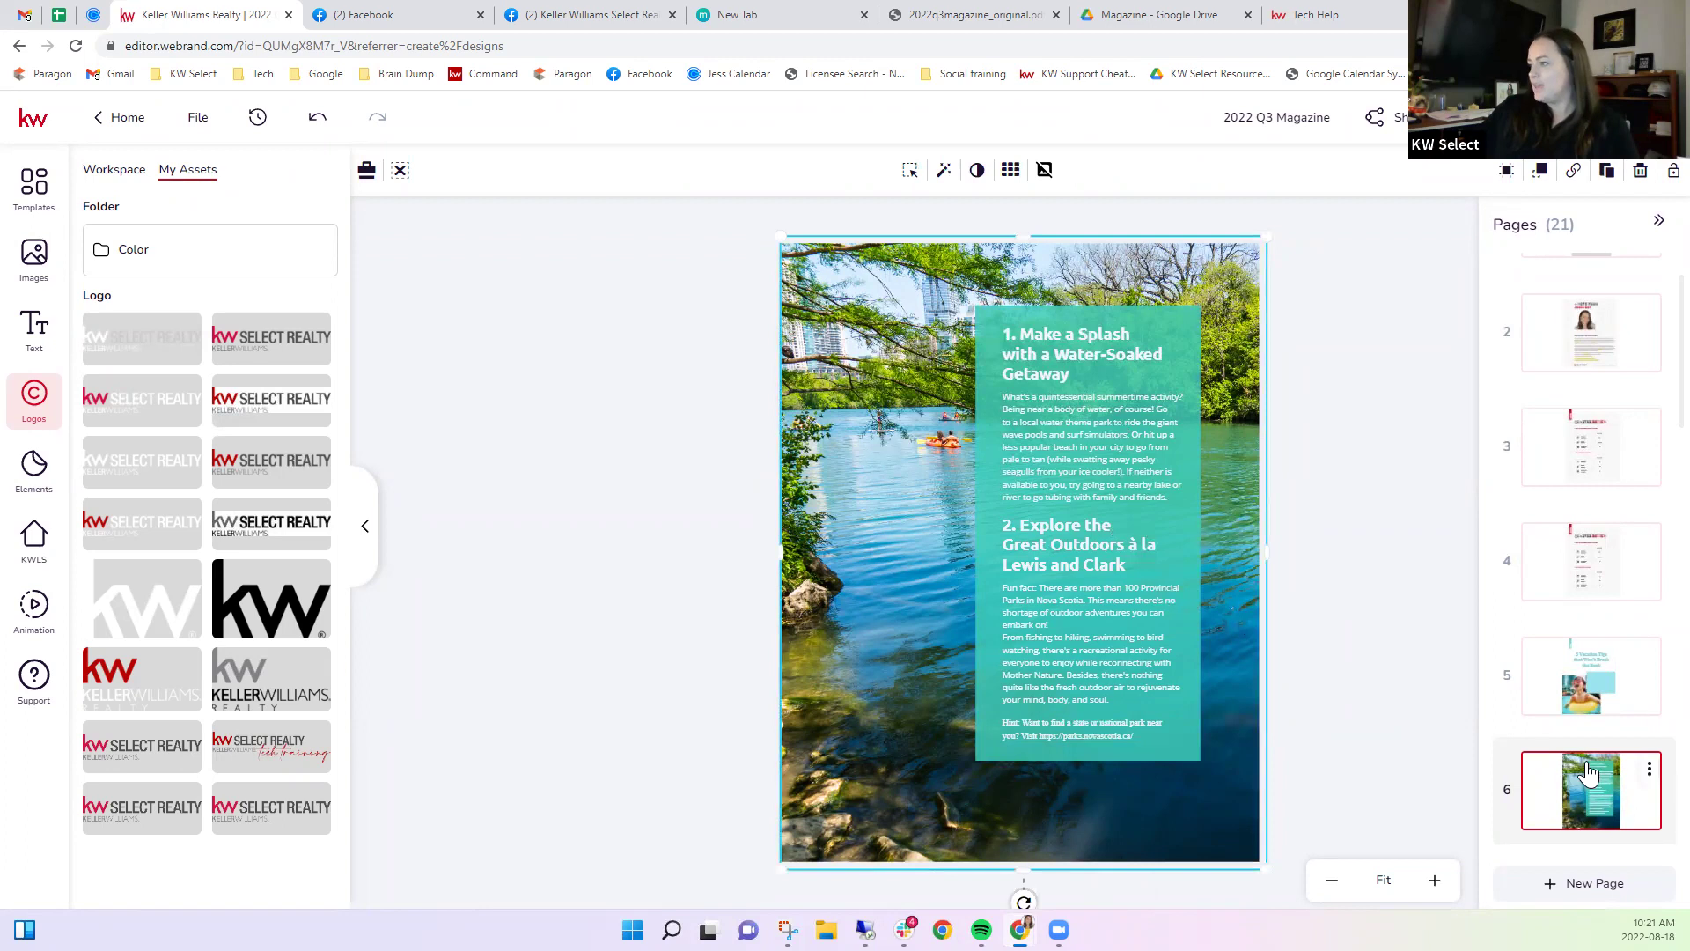
scroll(1579, 770, down, 4)
Review pages 7 and 8, then delete the Featured Listing page (page 8).
click(1569, 524)
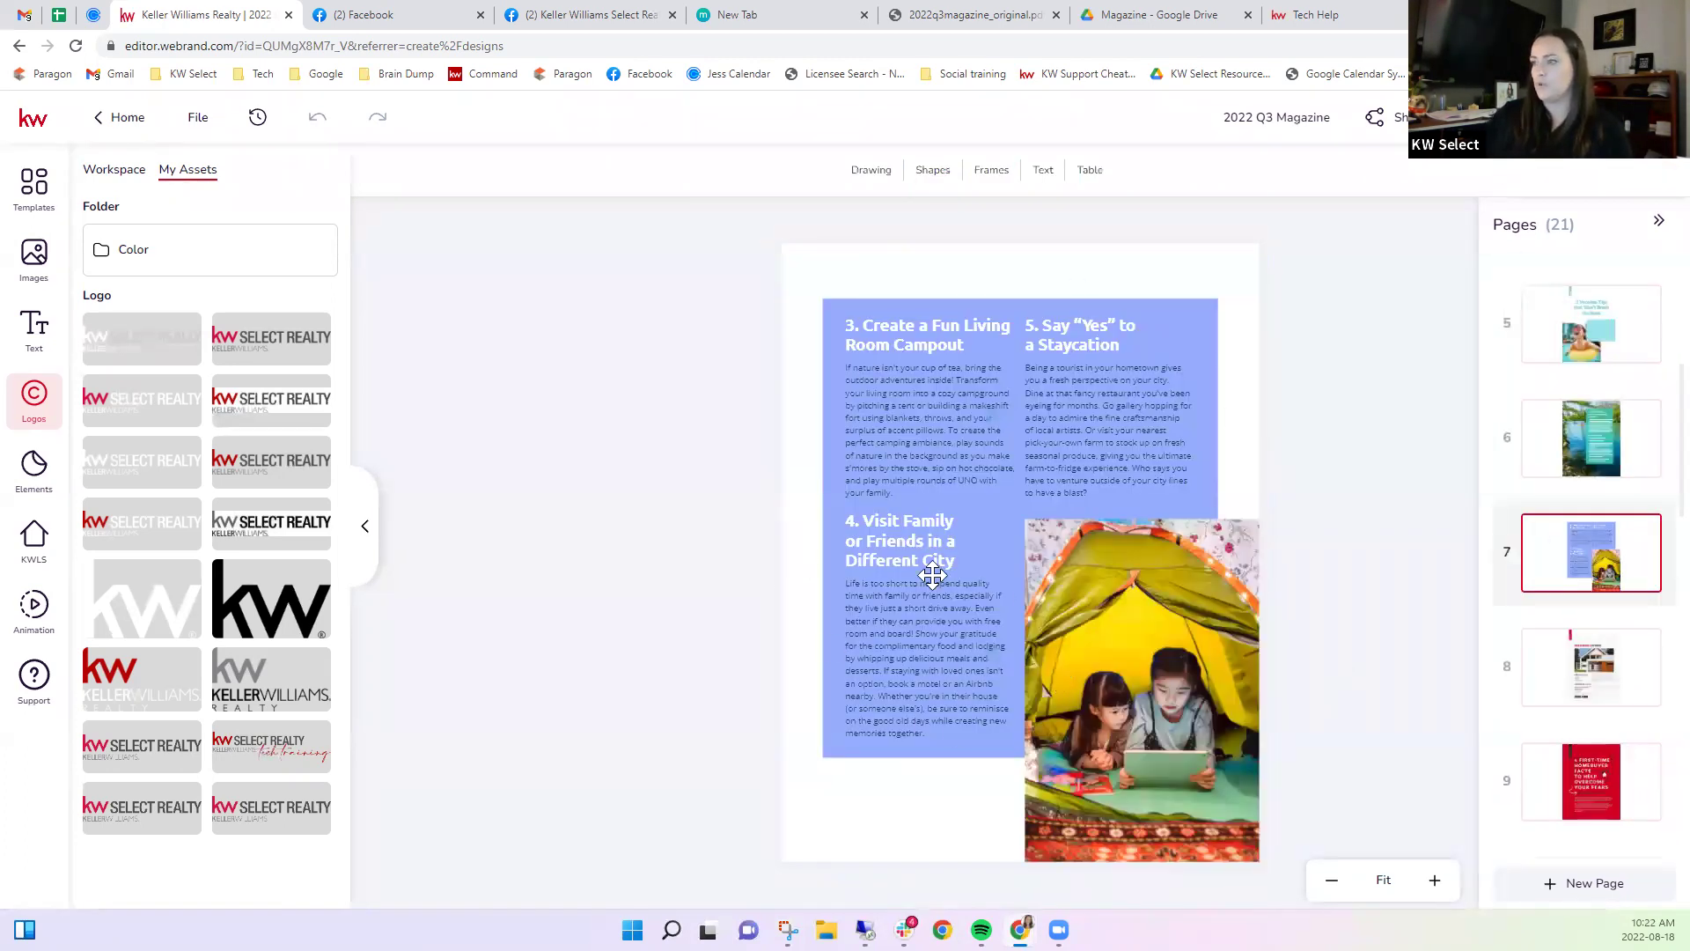
click(1589, 682)
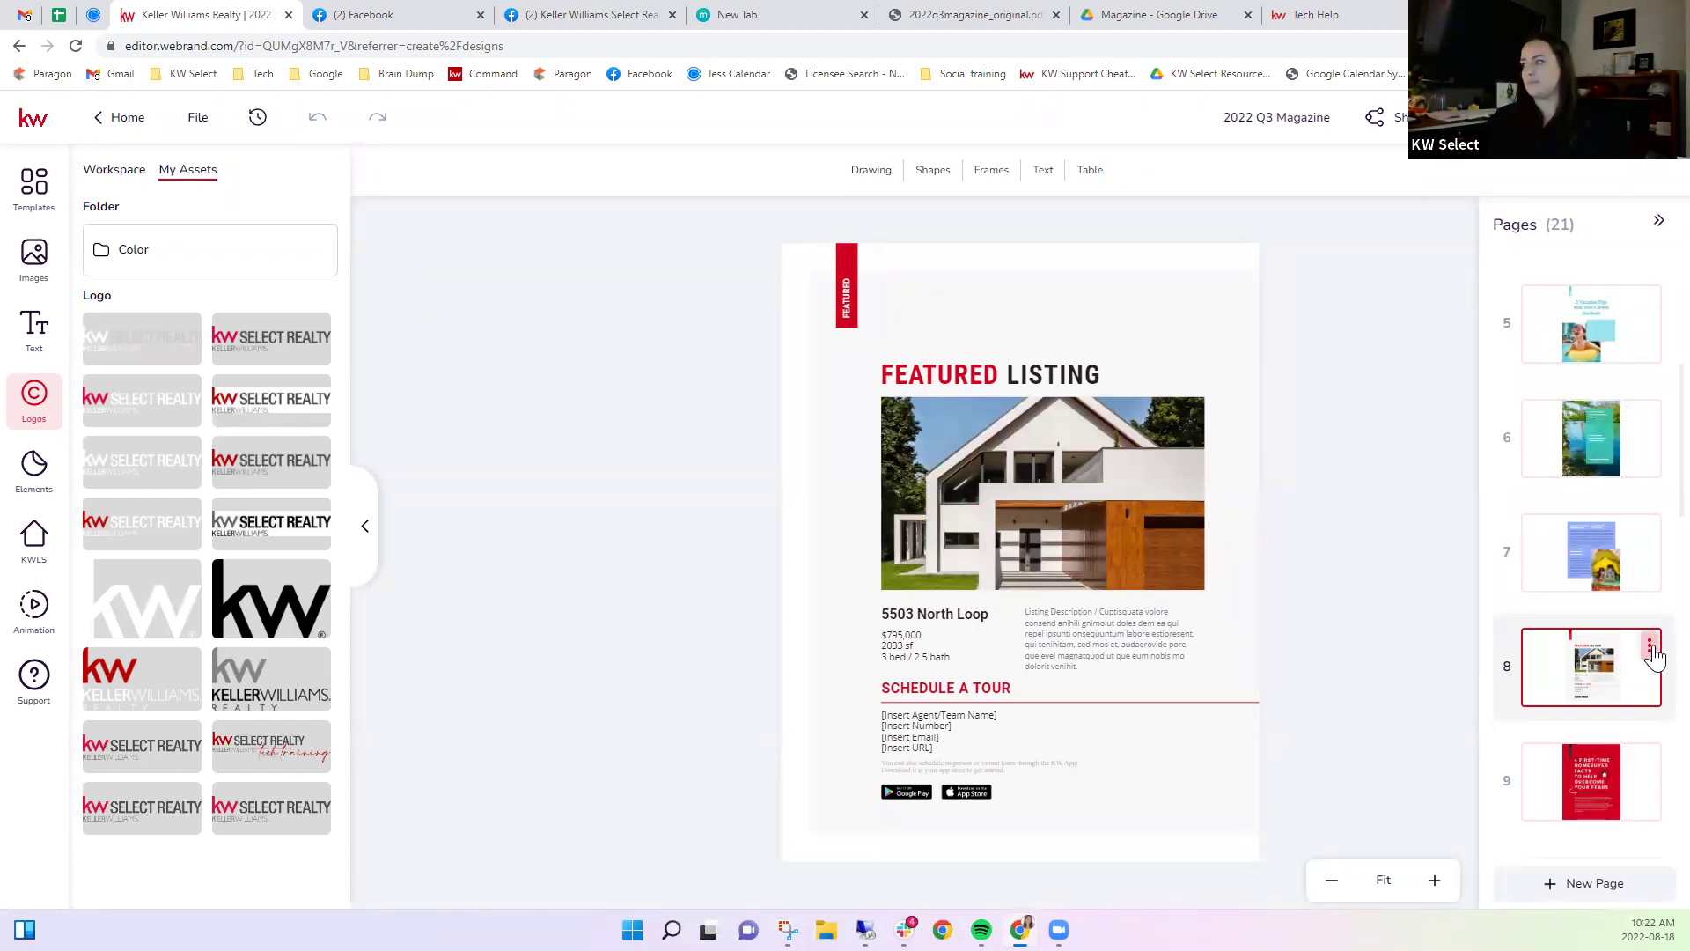
click(1647, 653)
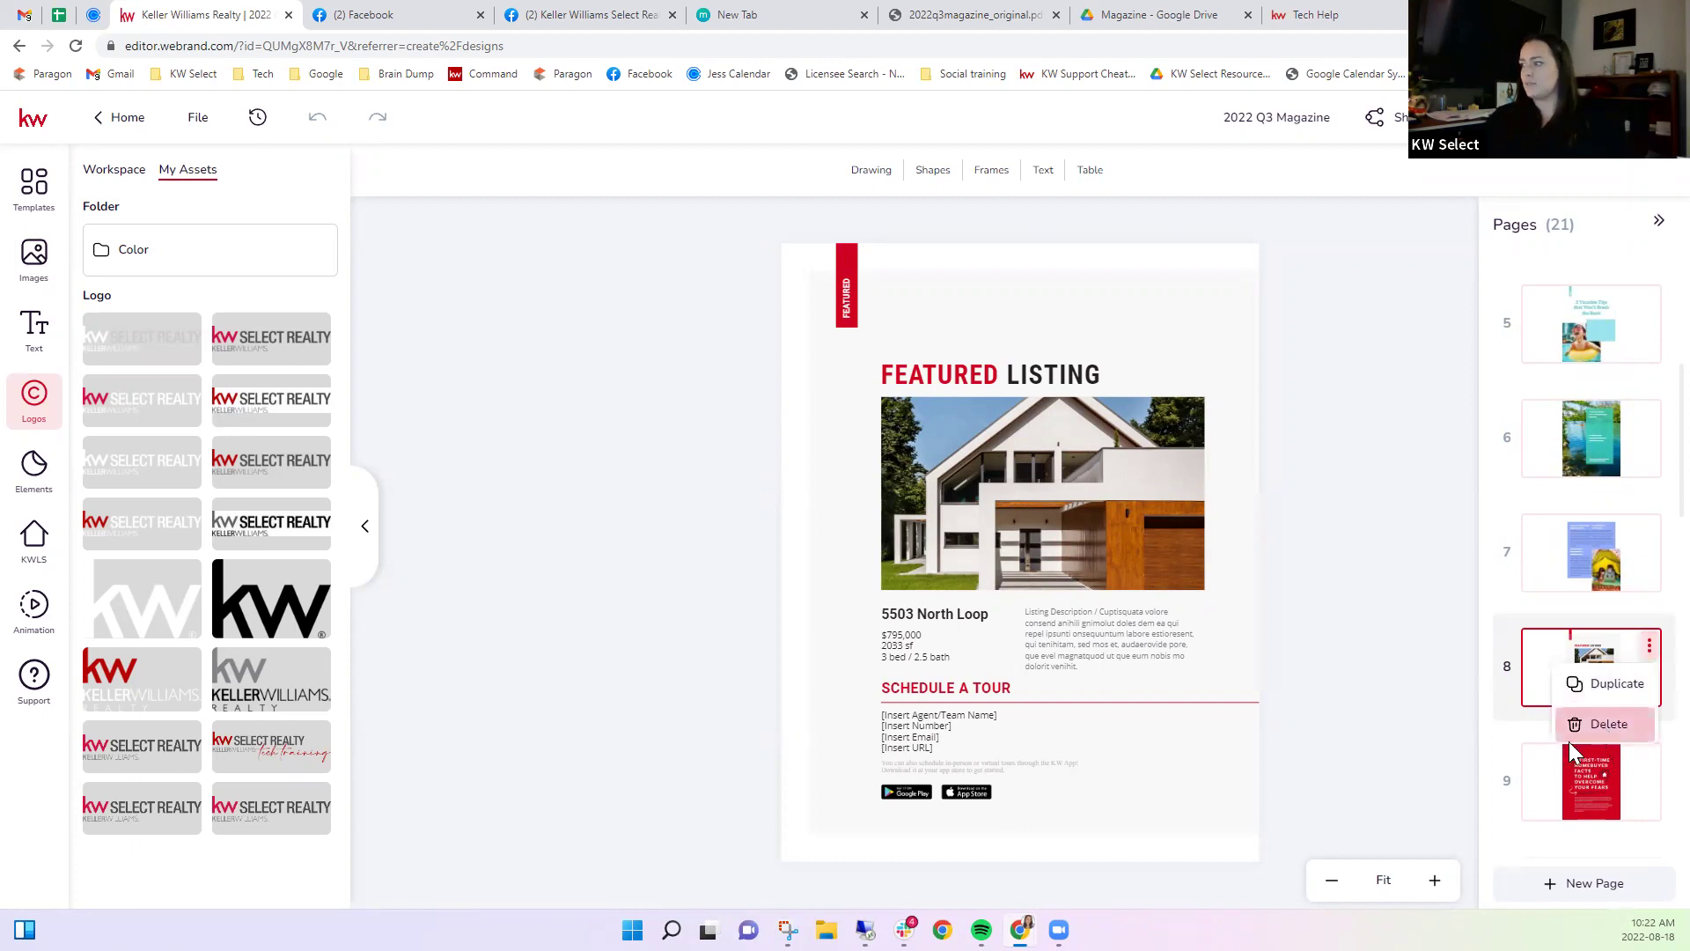
click(1593, 726)
click(774, 567)
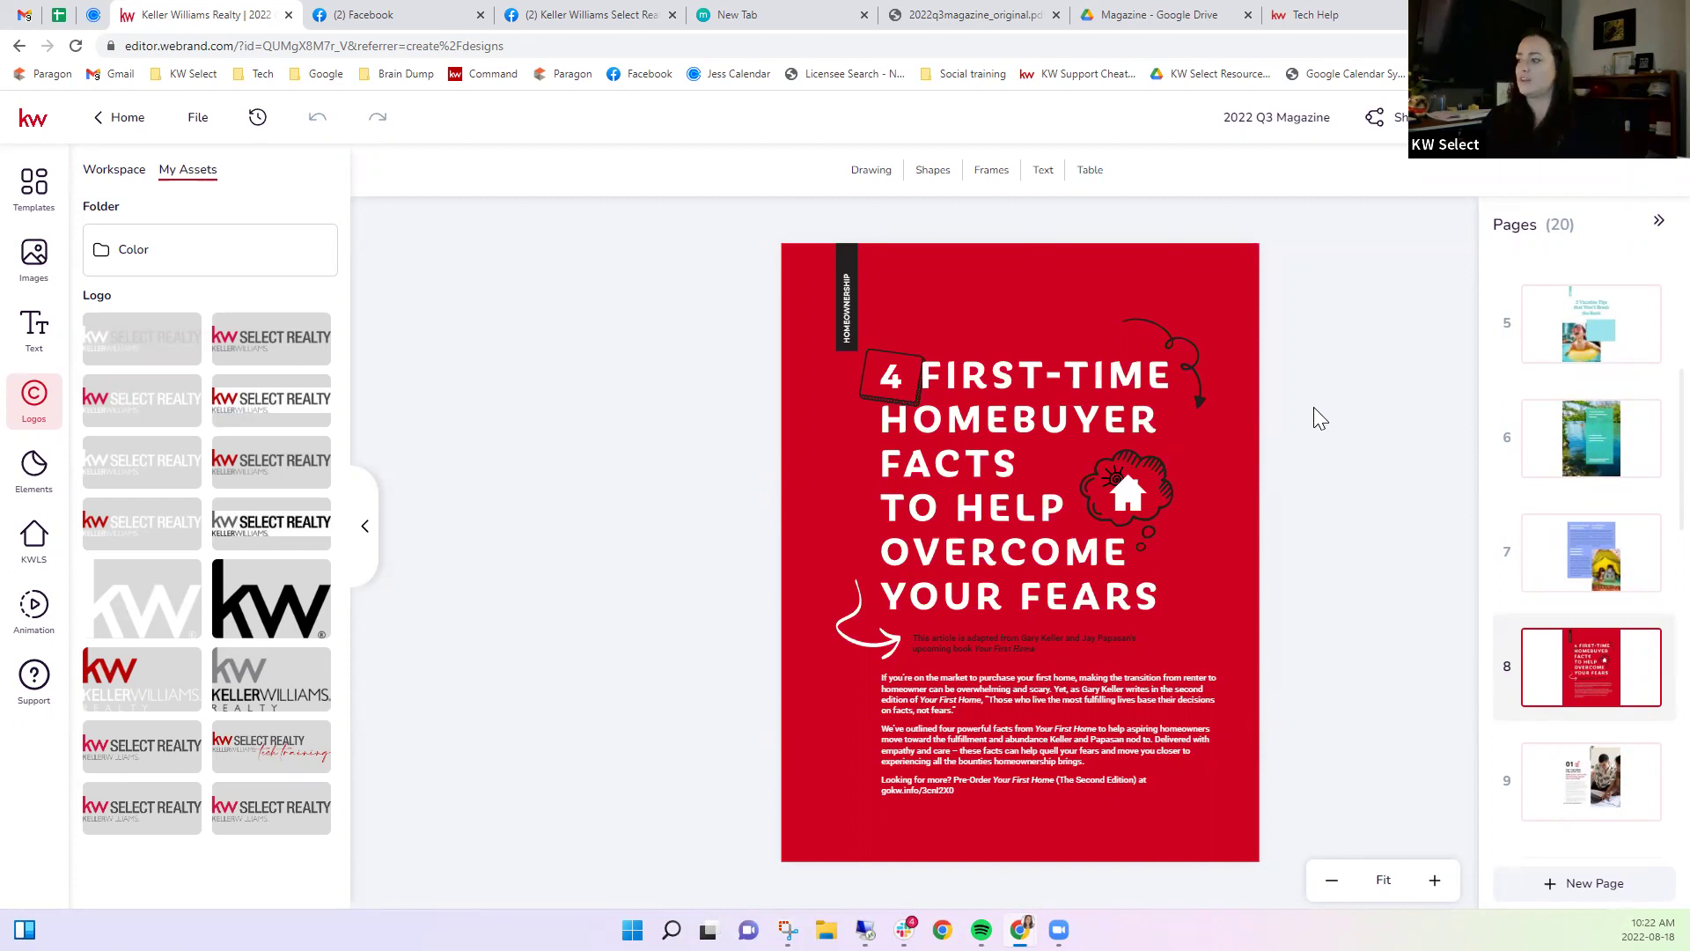
On page 9, unlink the gokw.info text and delete it with the 'Read More Here' line.
click(1578, 776)
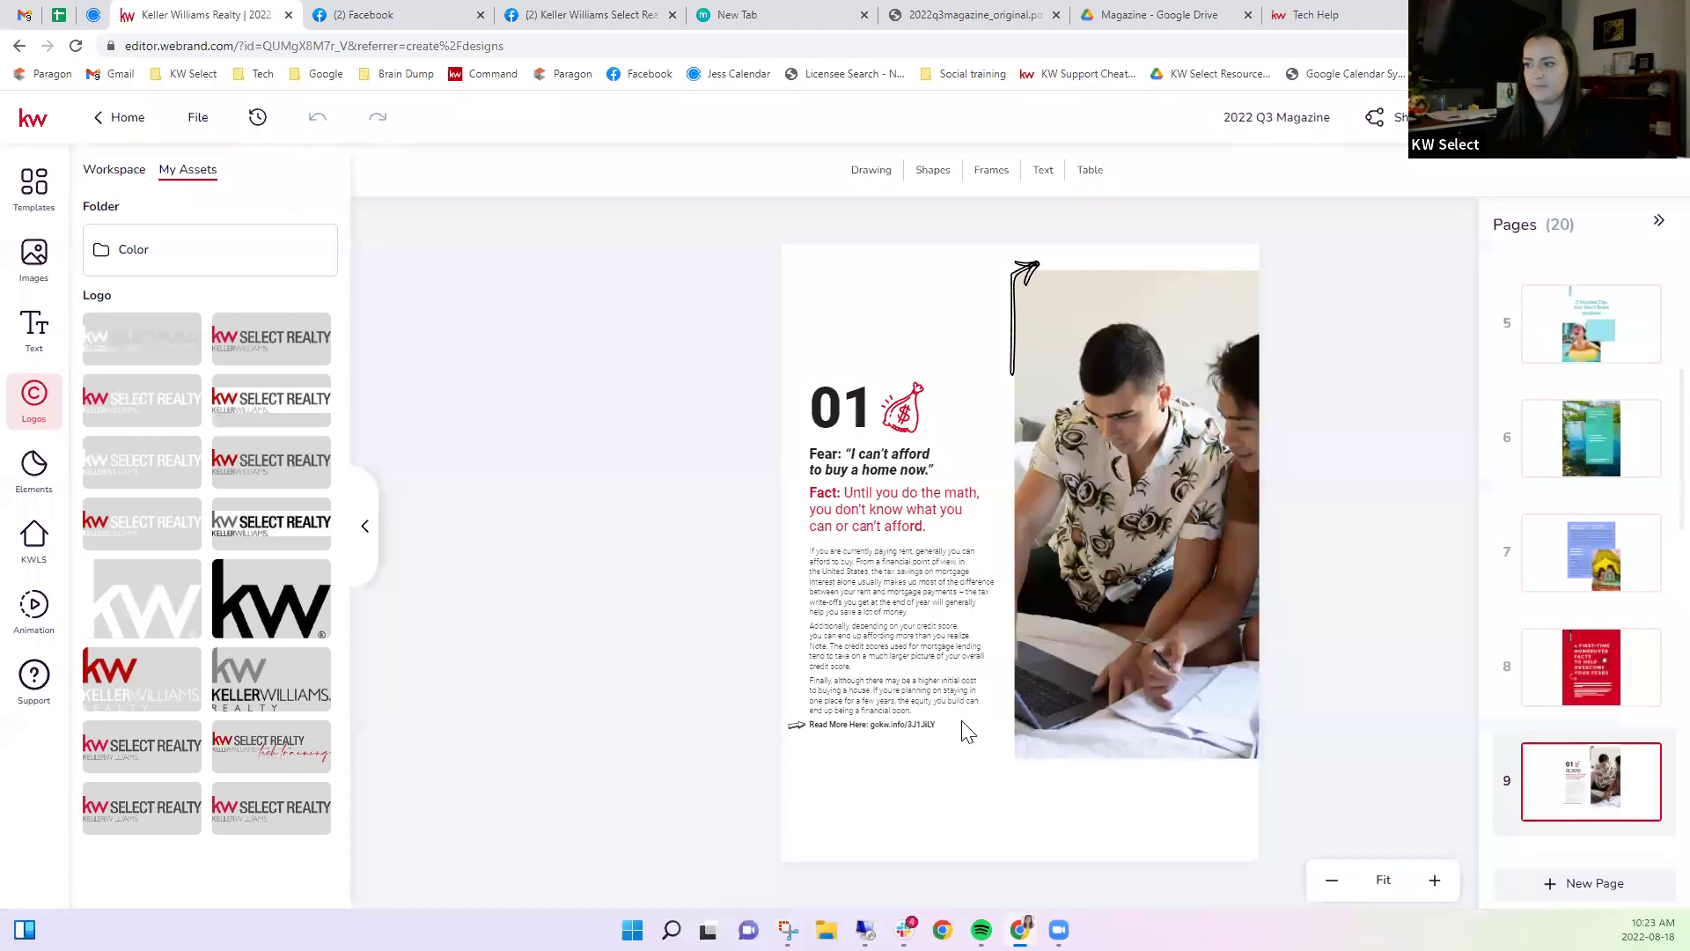
click(896, 729)
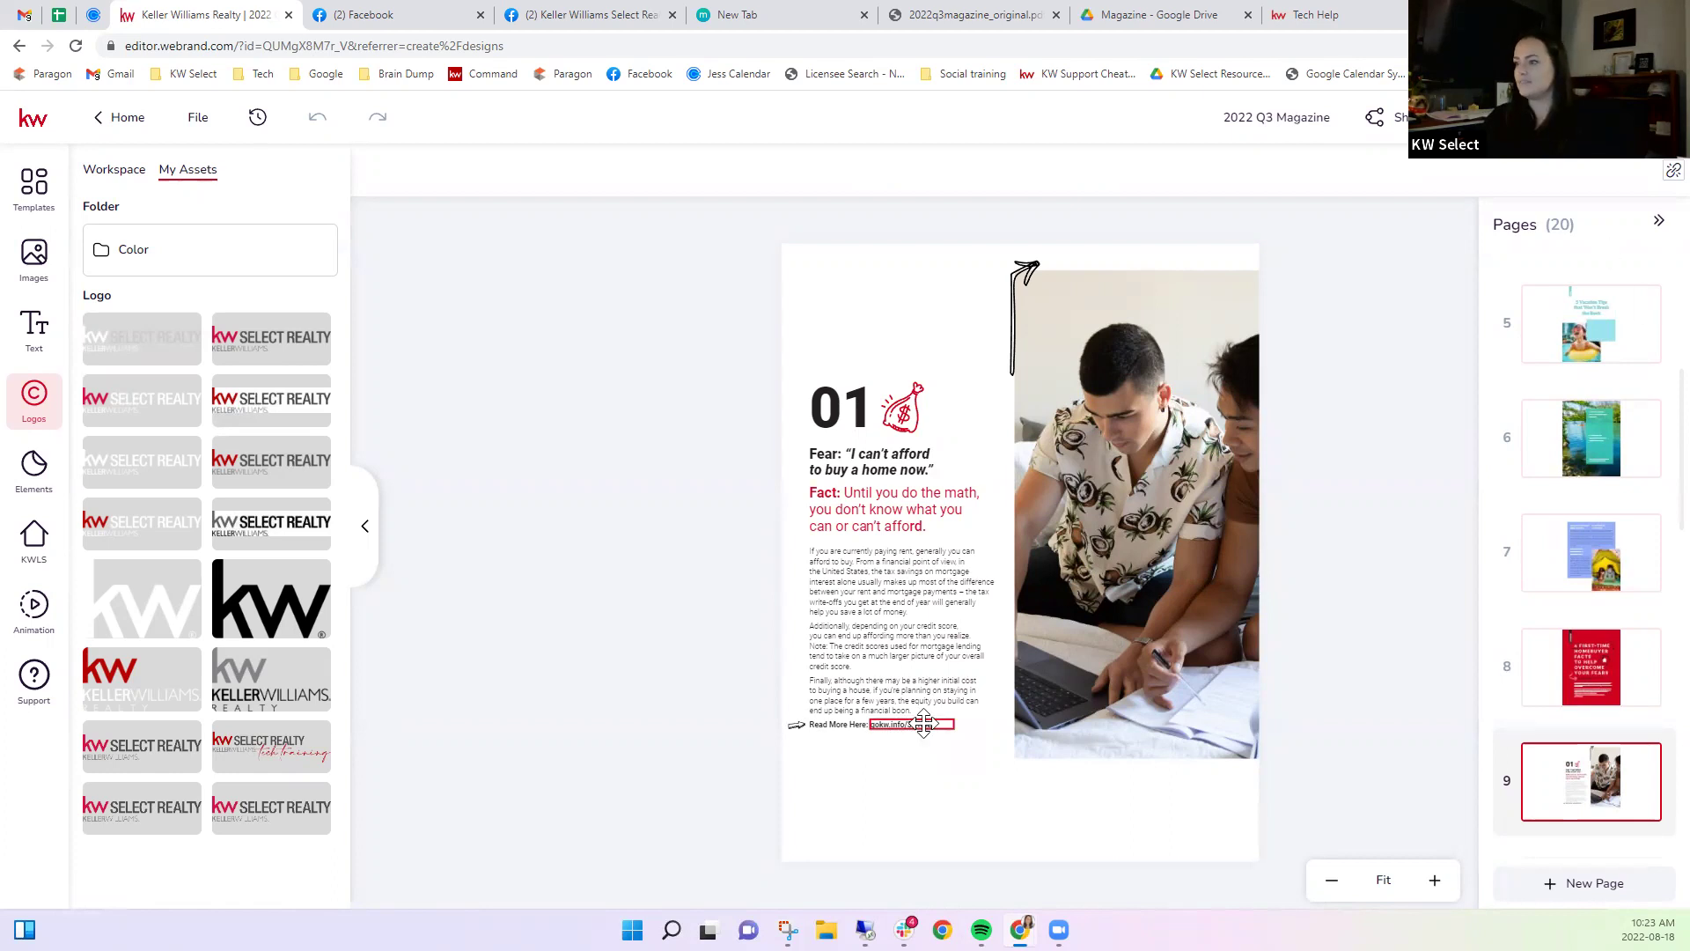
click(1666, 172)
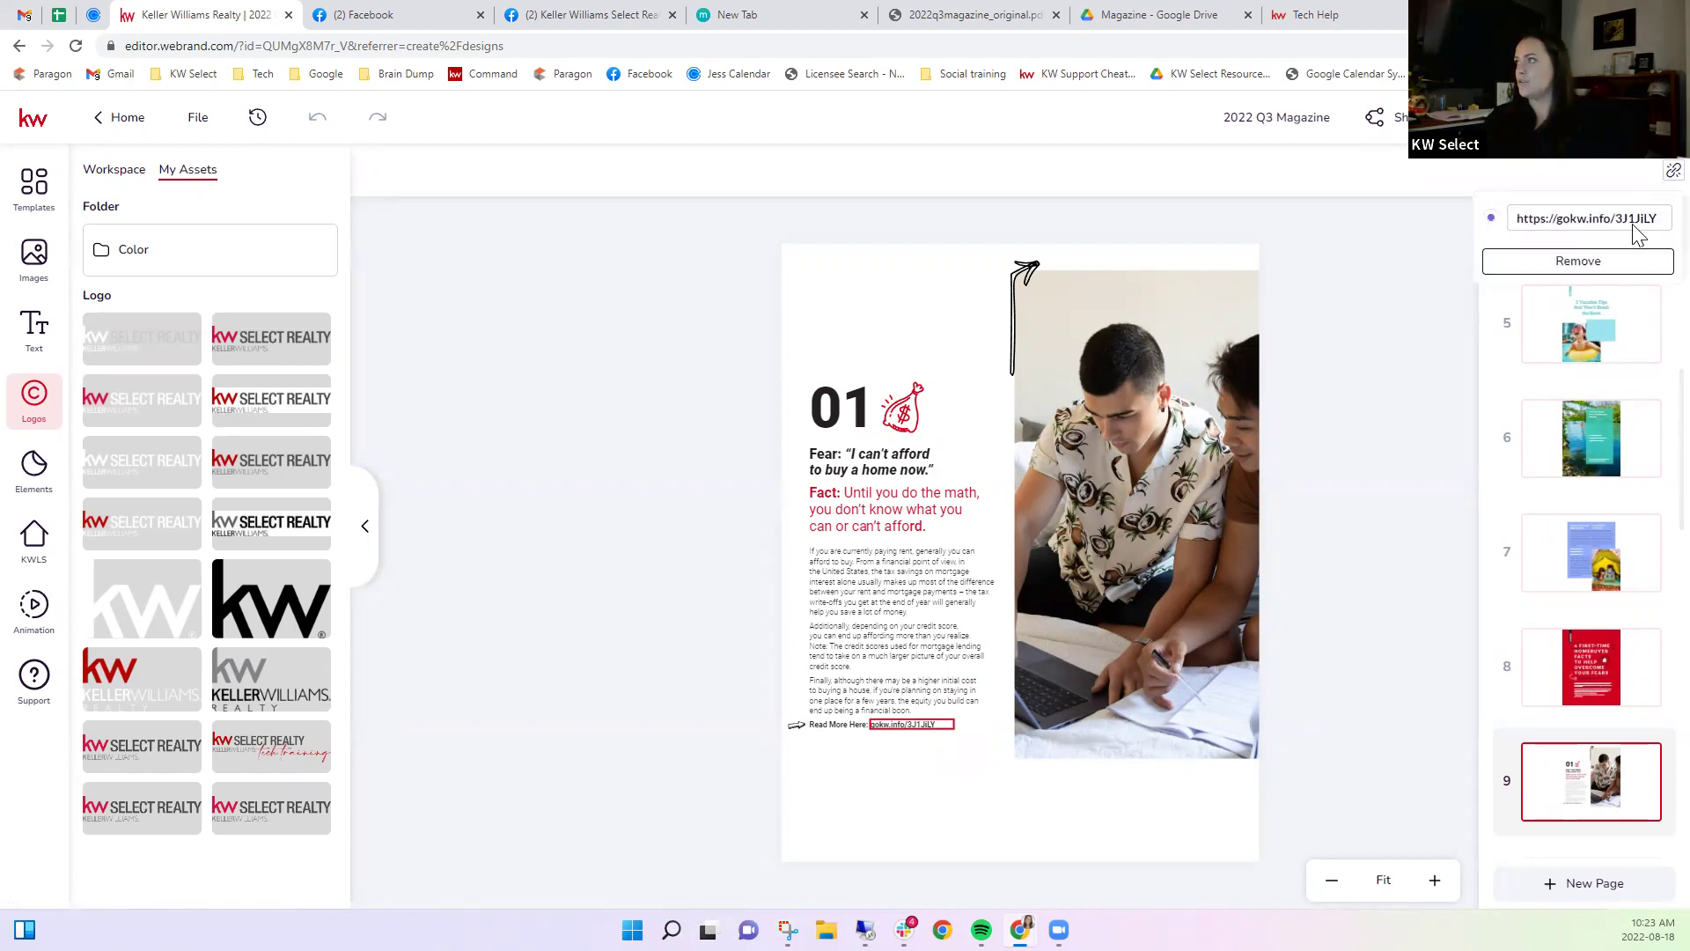
click(1589, 262)
click(1640, 171)
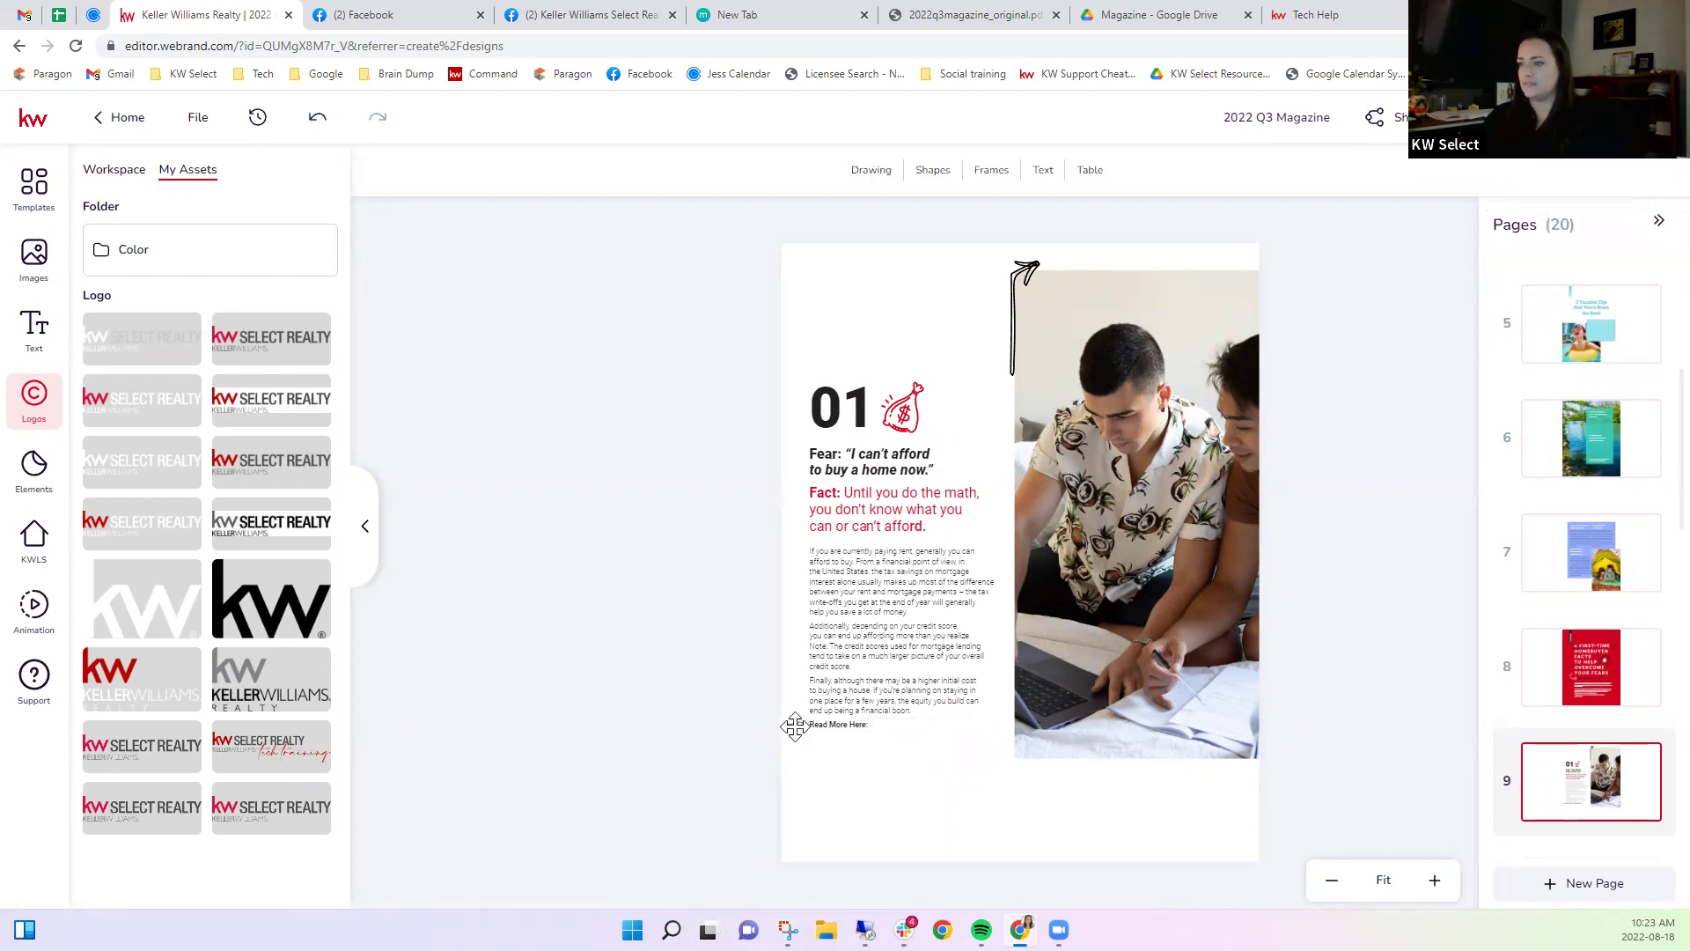
double_click(831, 726)
key(Delete)
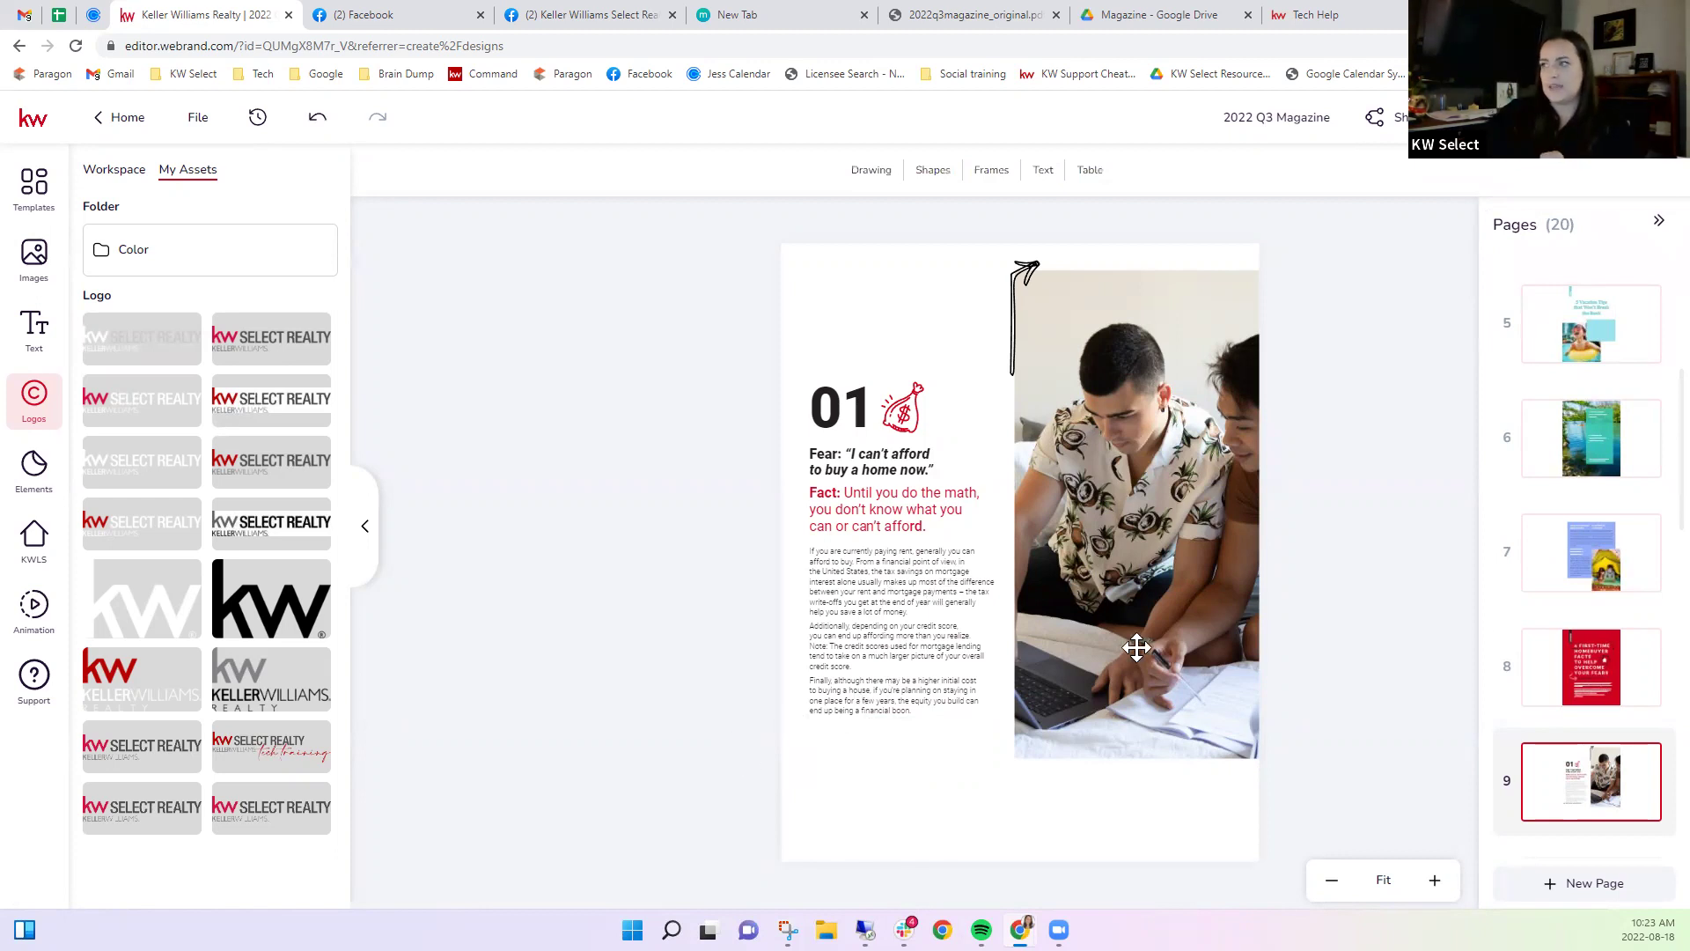
Go through page 10 to page 11, the 04 credit score fear article.
scroll(1569, 713, down, 3)
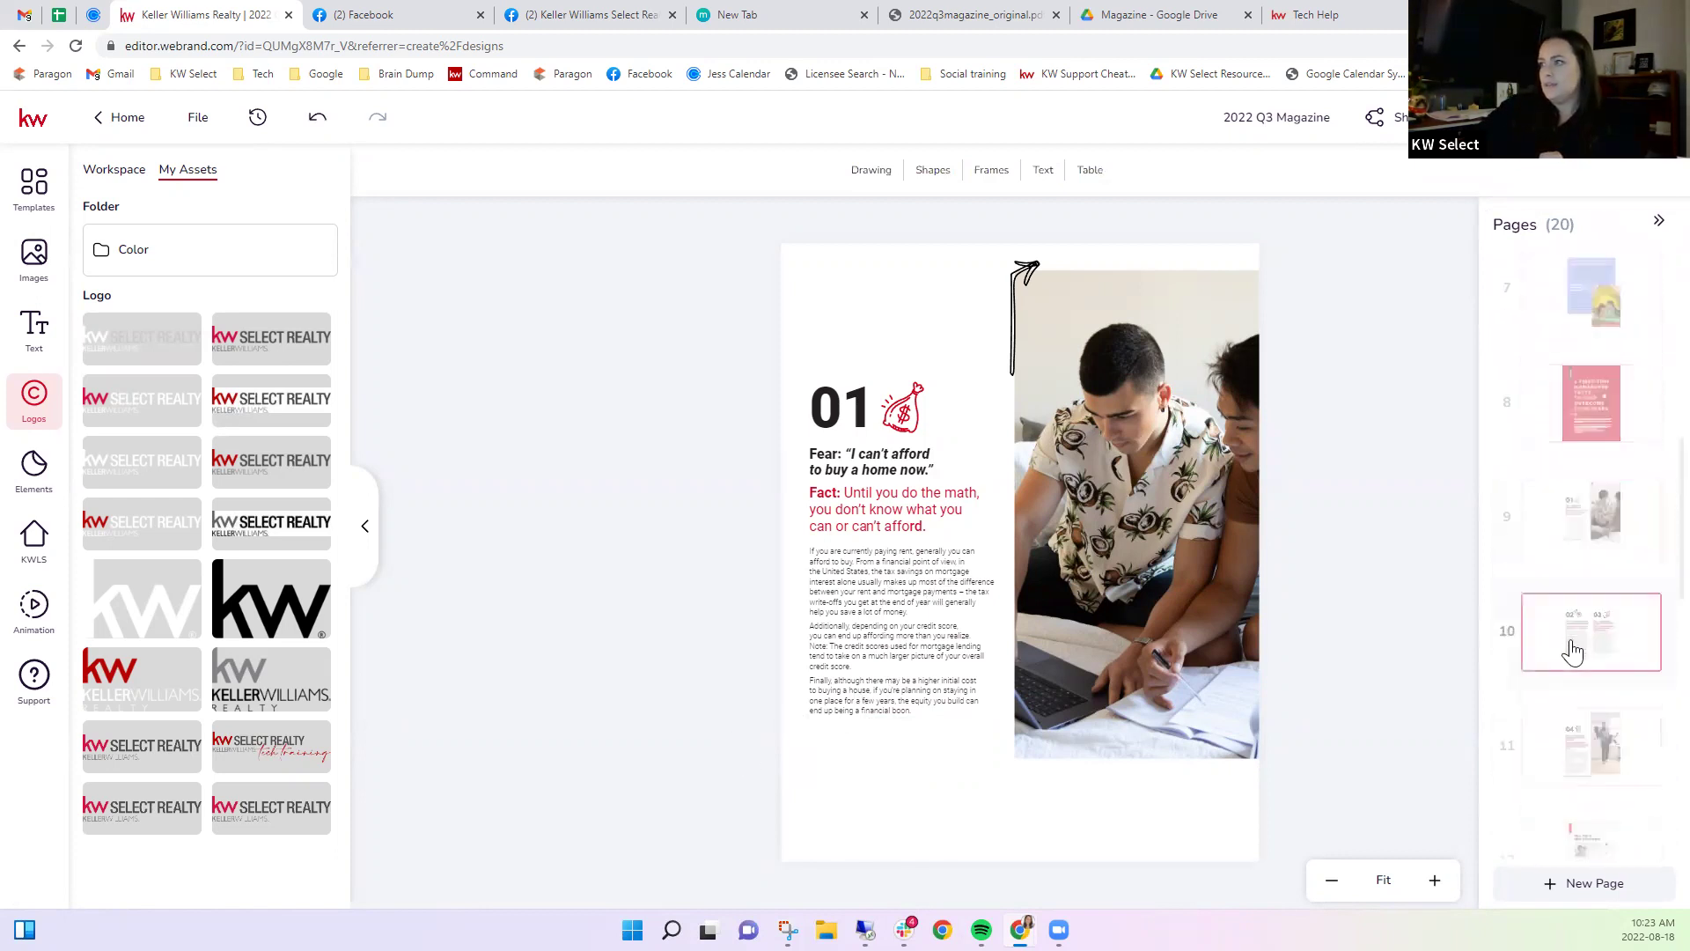
click(1573, 651)
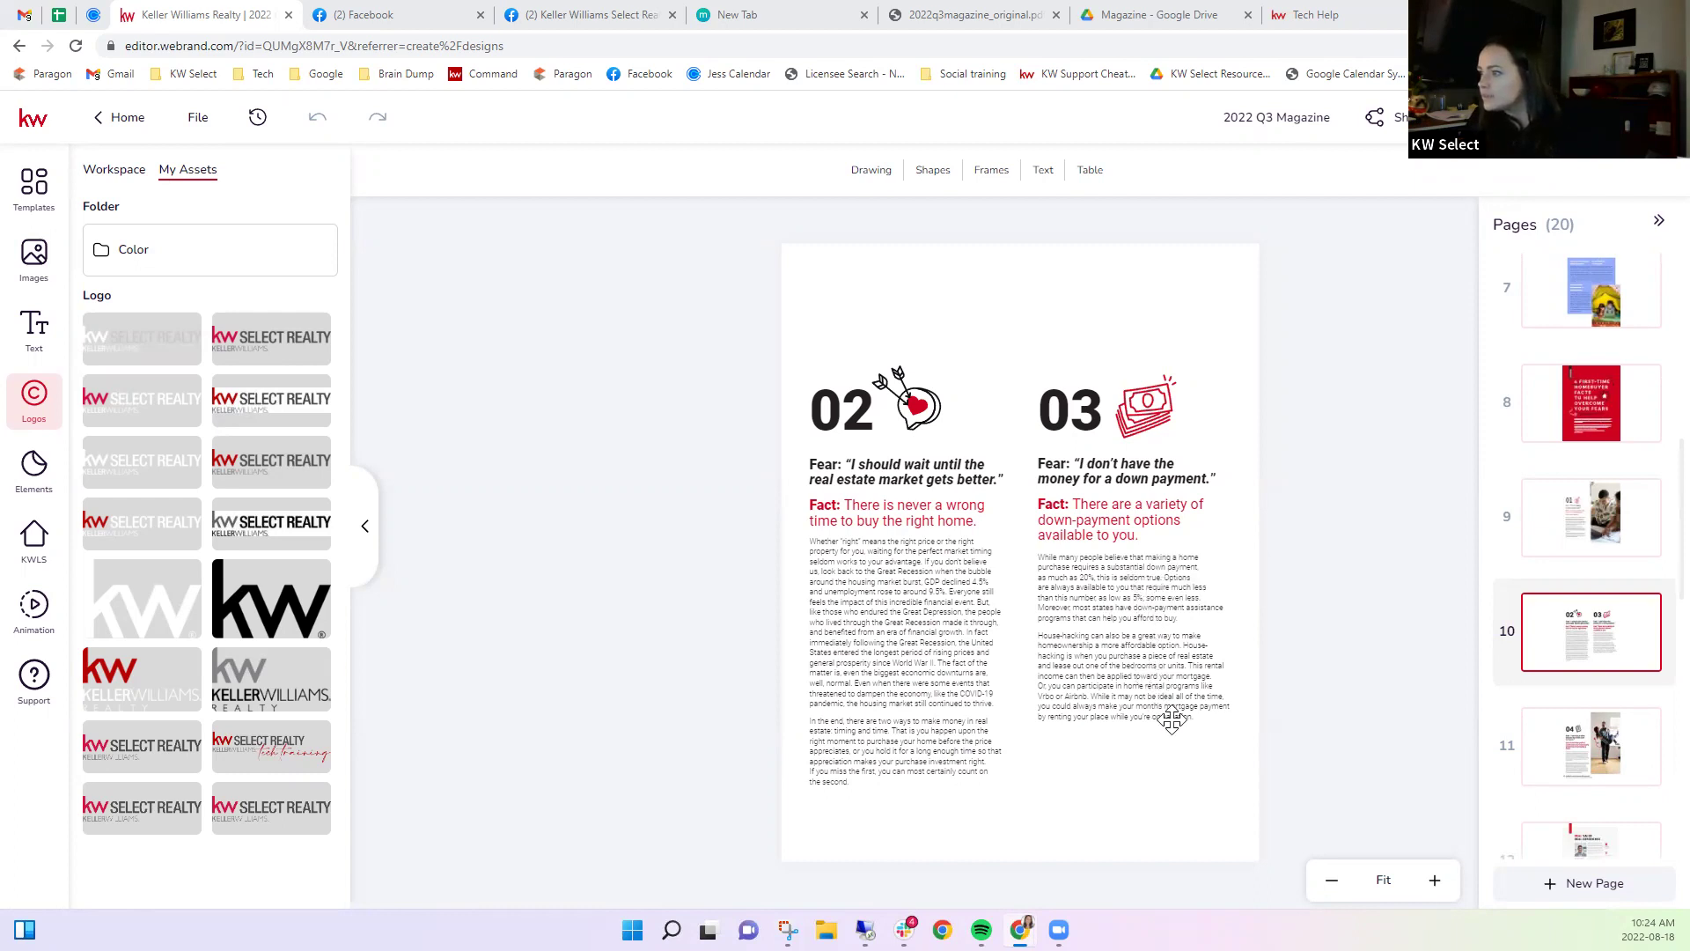
click(1544, 746)
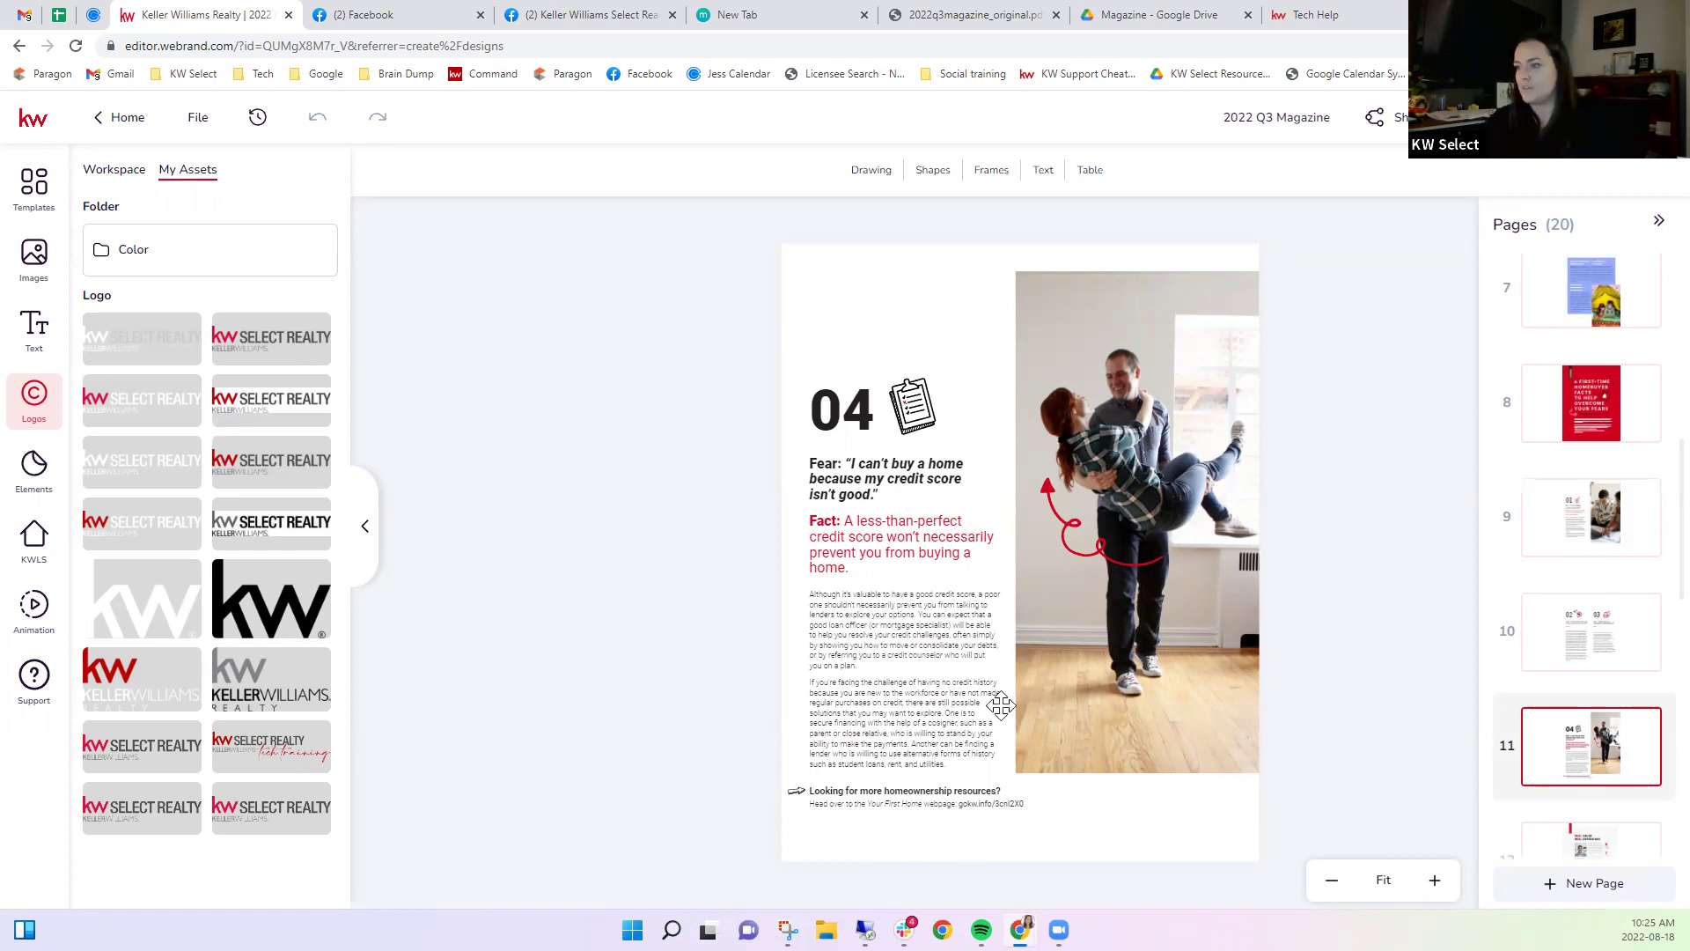
Delete page 11's two footer lines and the unlinked gokw.info link text.
click(922, 812)
key(Delete)
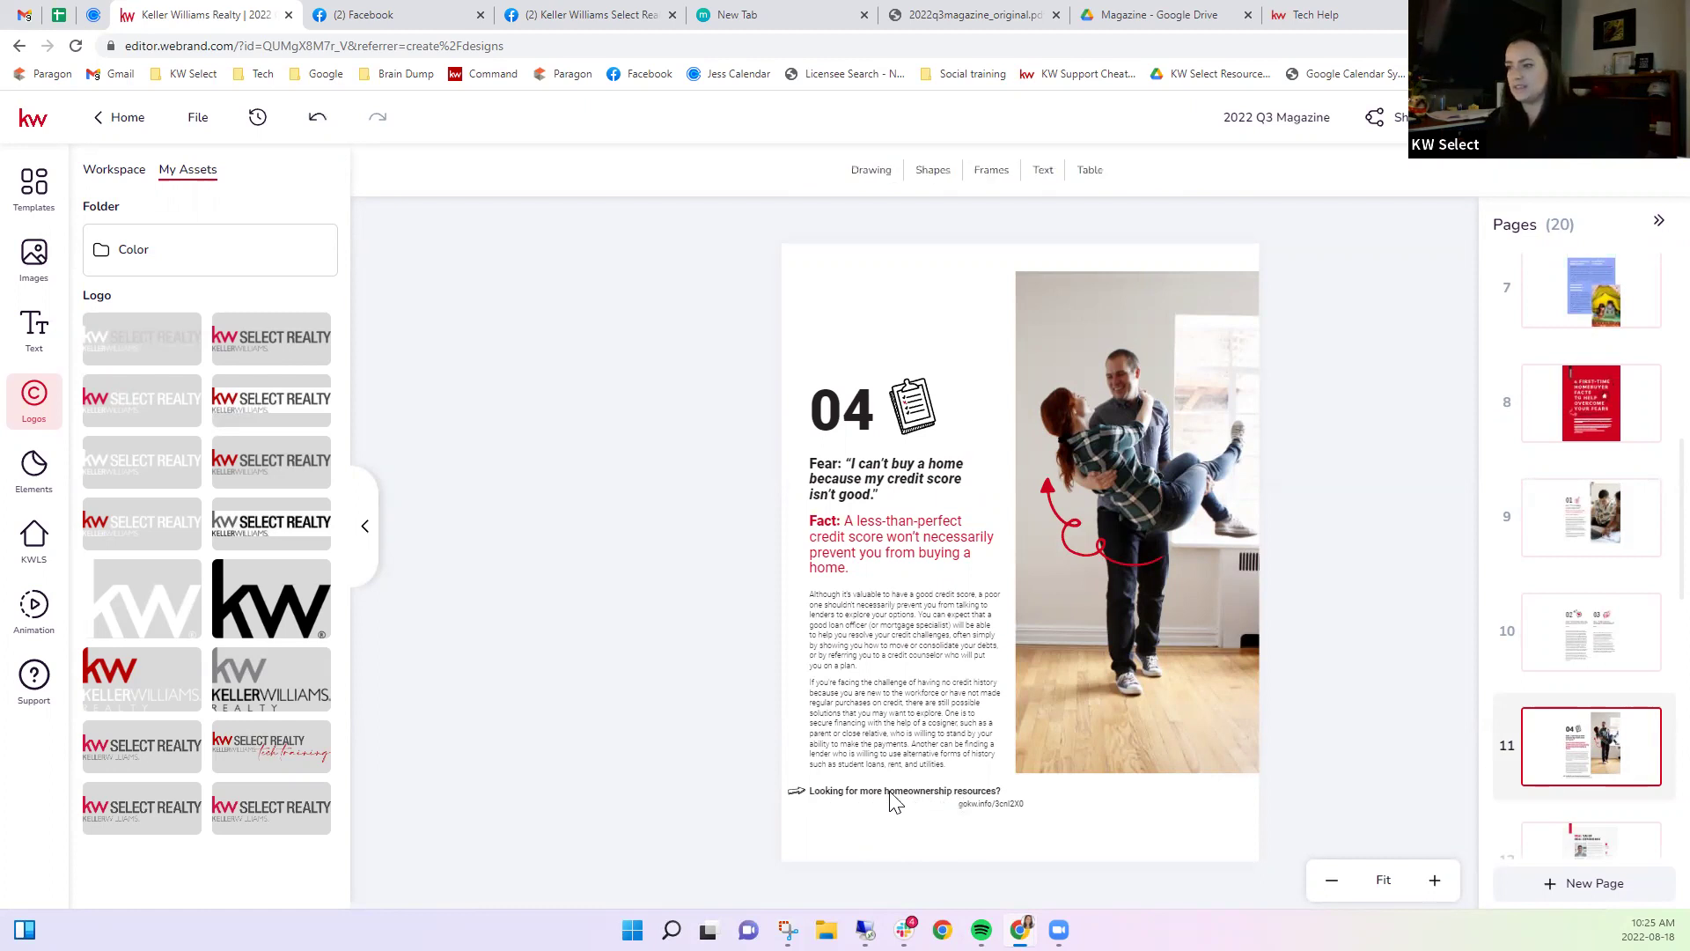
click(798, 792)
key(Delete)
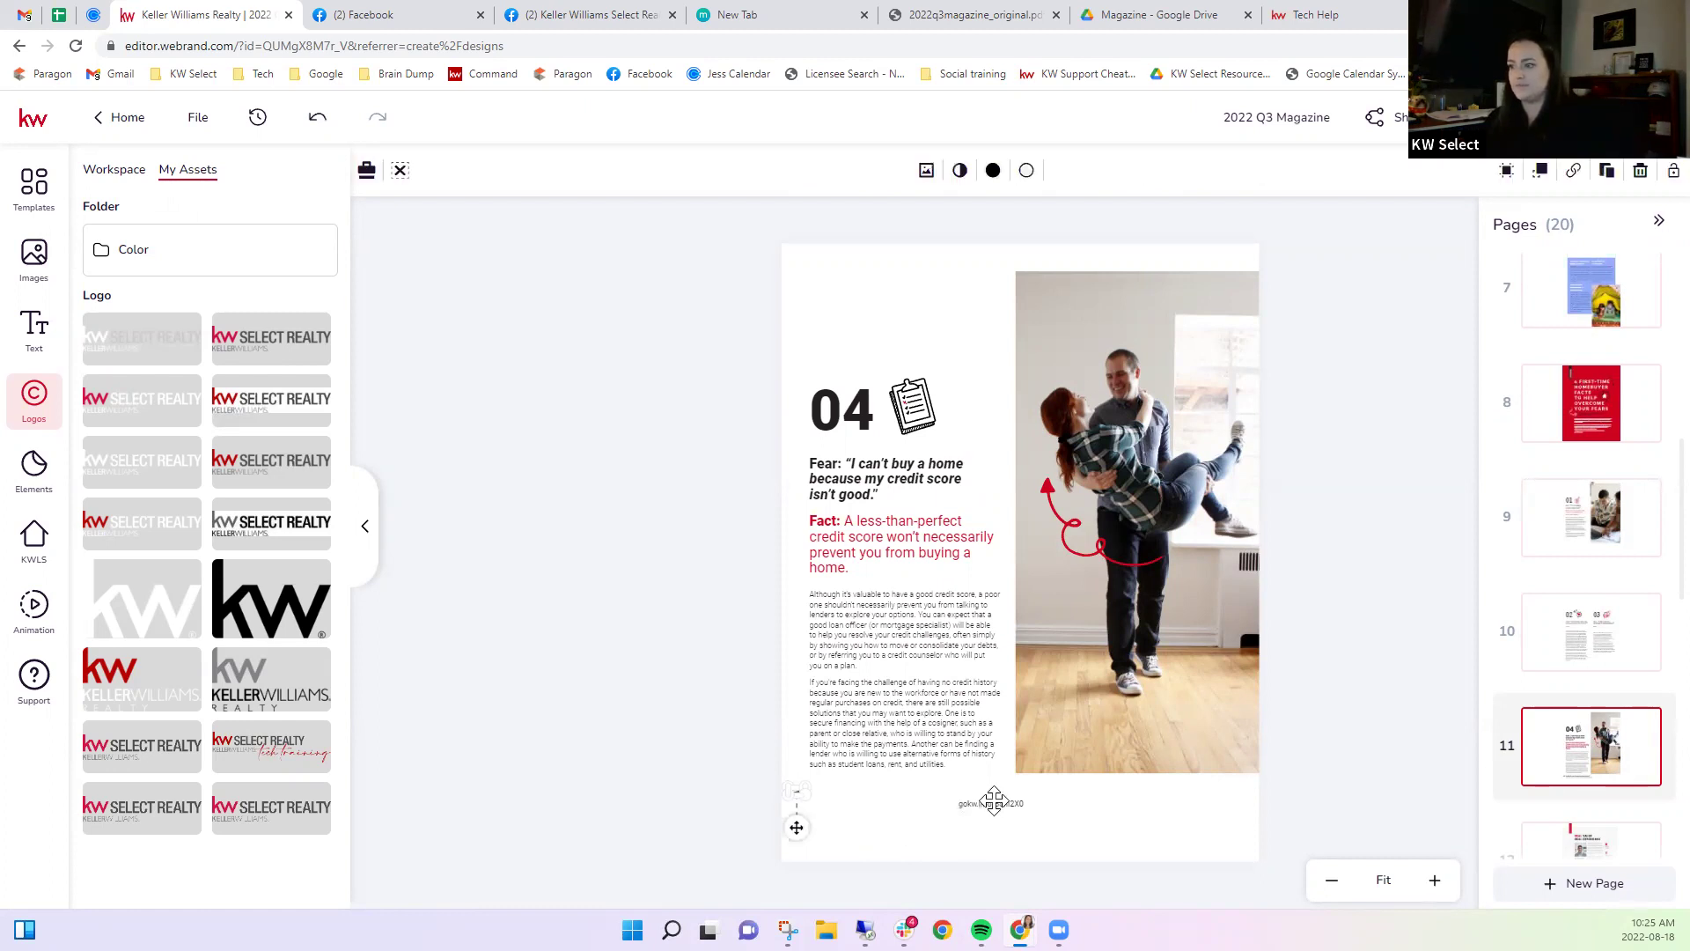
click(995, 804)
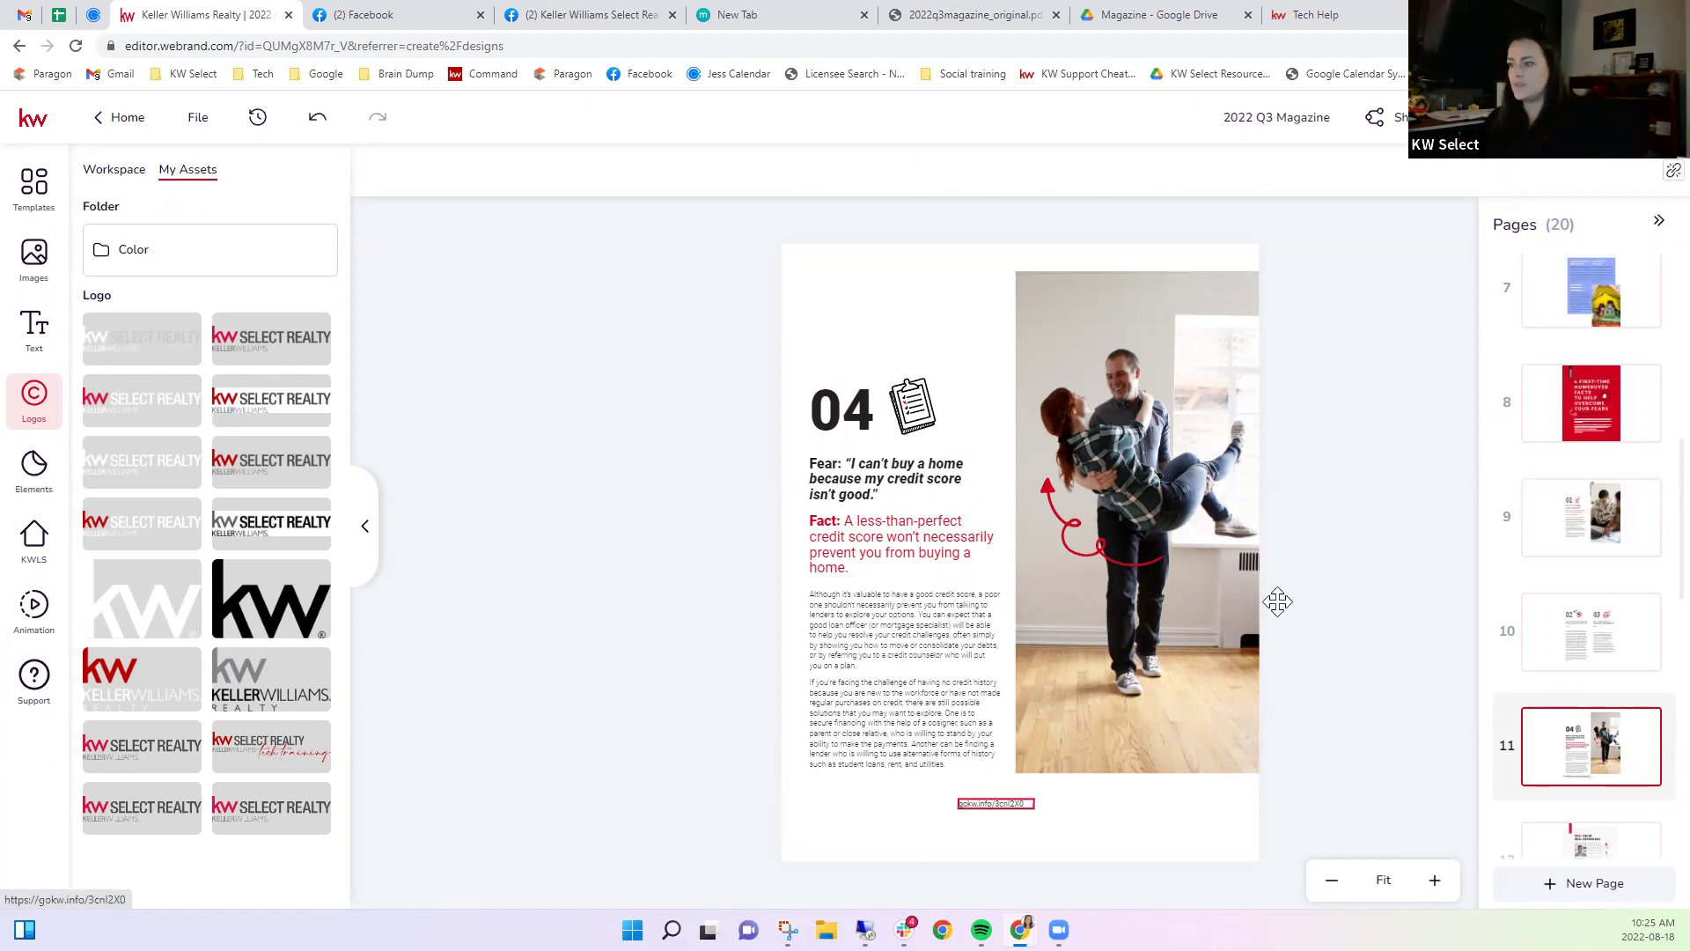
click(1672, 171)
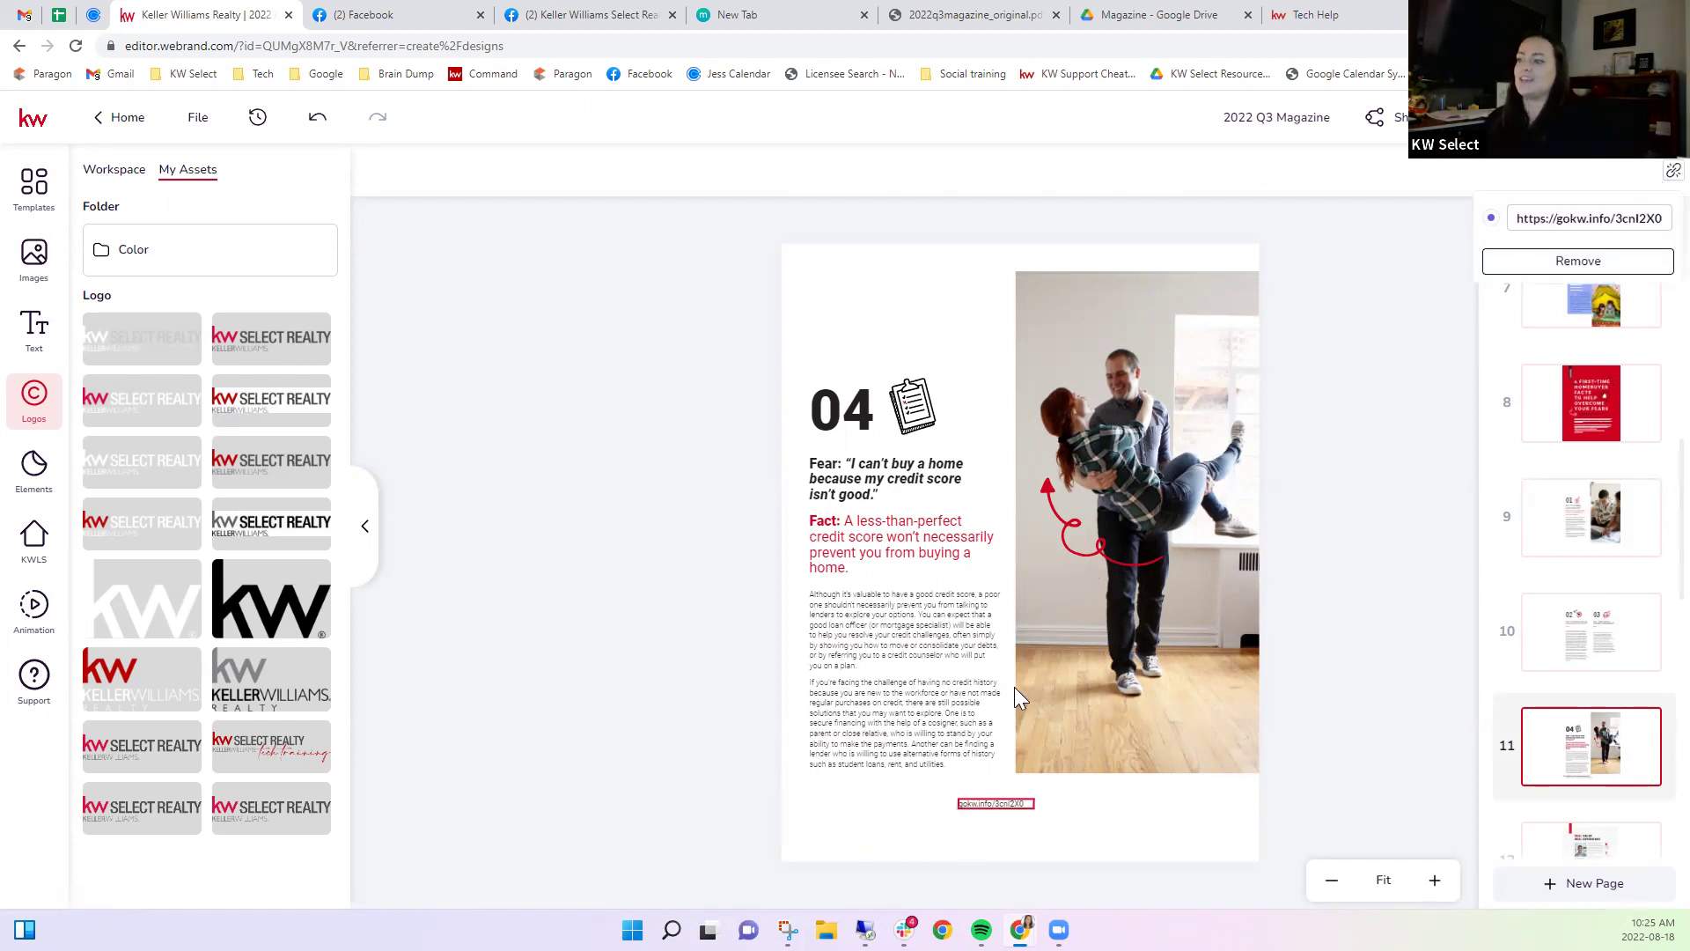
click(1629, 261)
double_click(995, 803)
key(Delete)
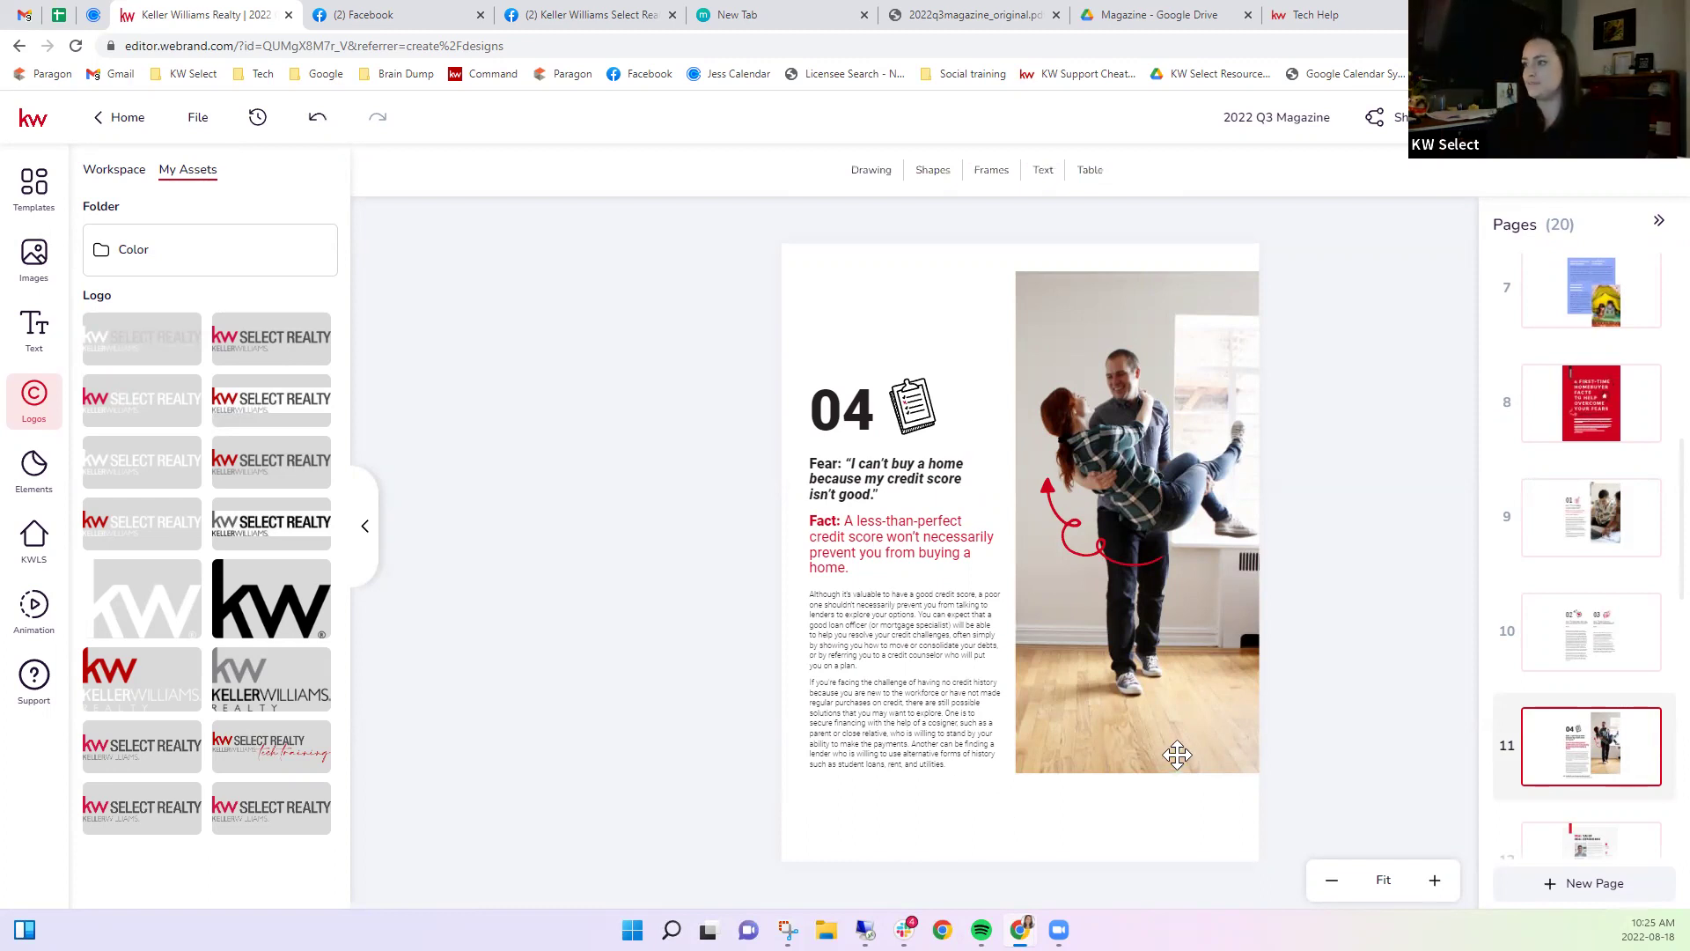
scroll(1514, 670, down, 1)
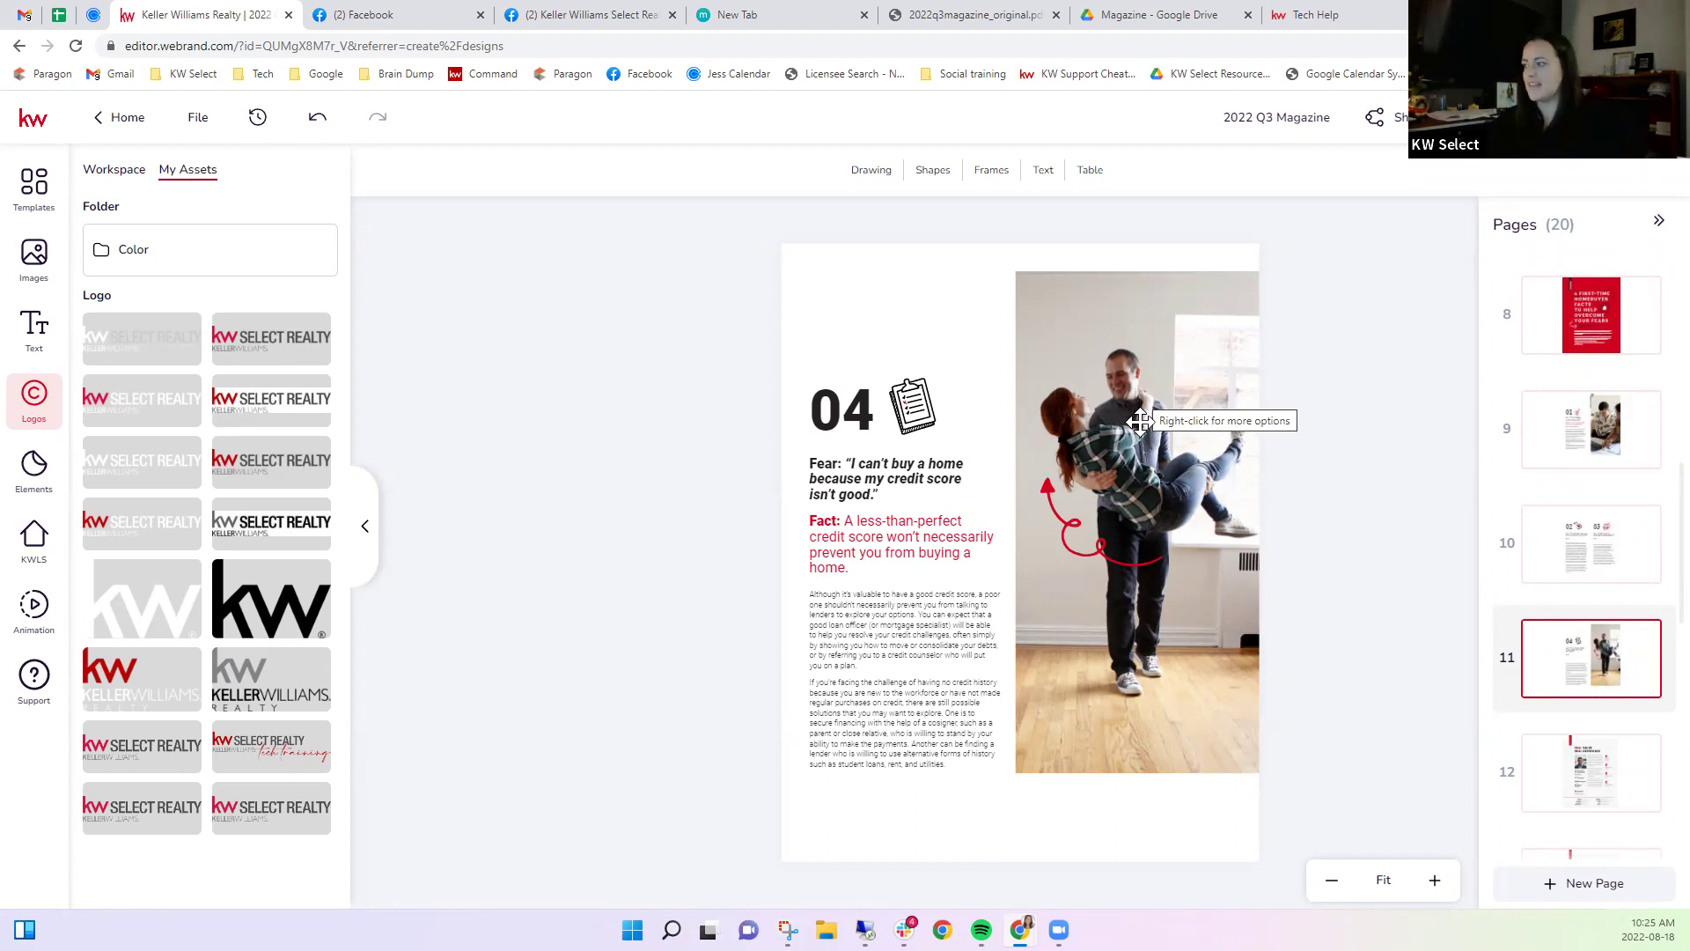
On page 12, delete the four red X statistics and their captions (Years in Business to Clients Served).
click(1551, 768)
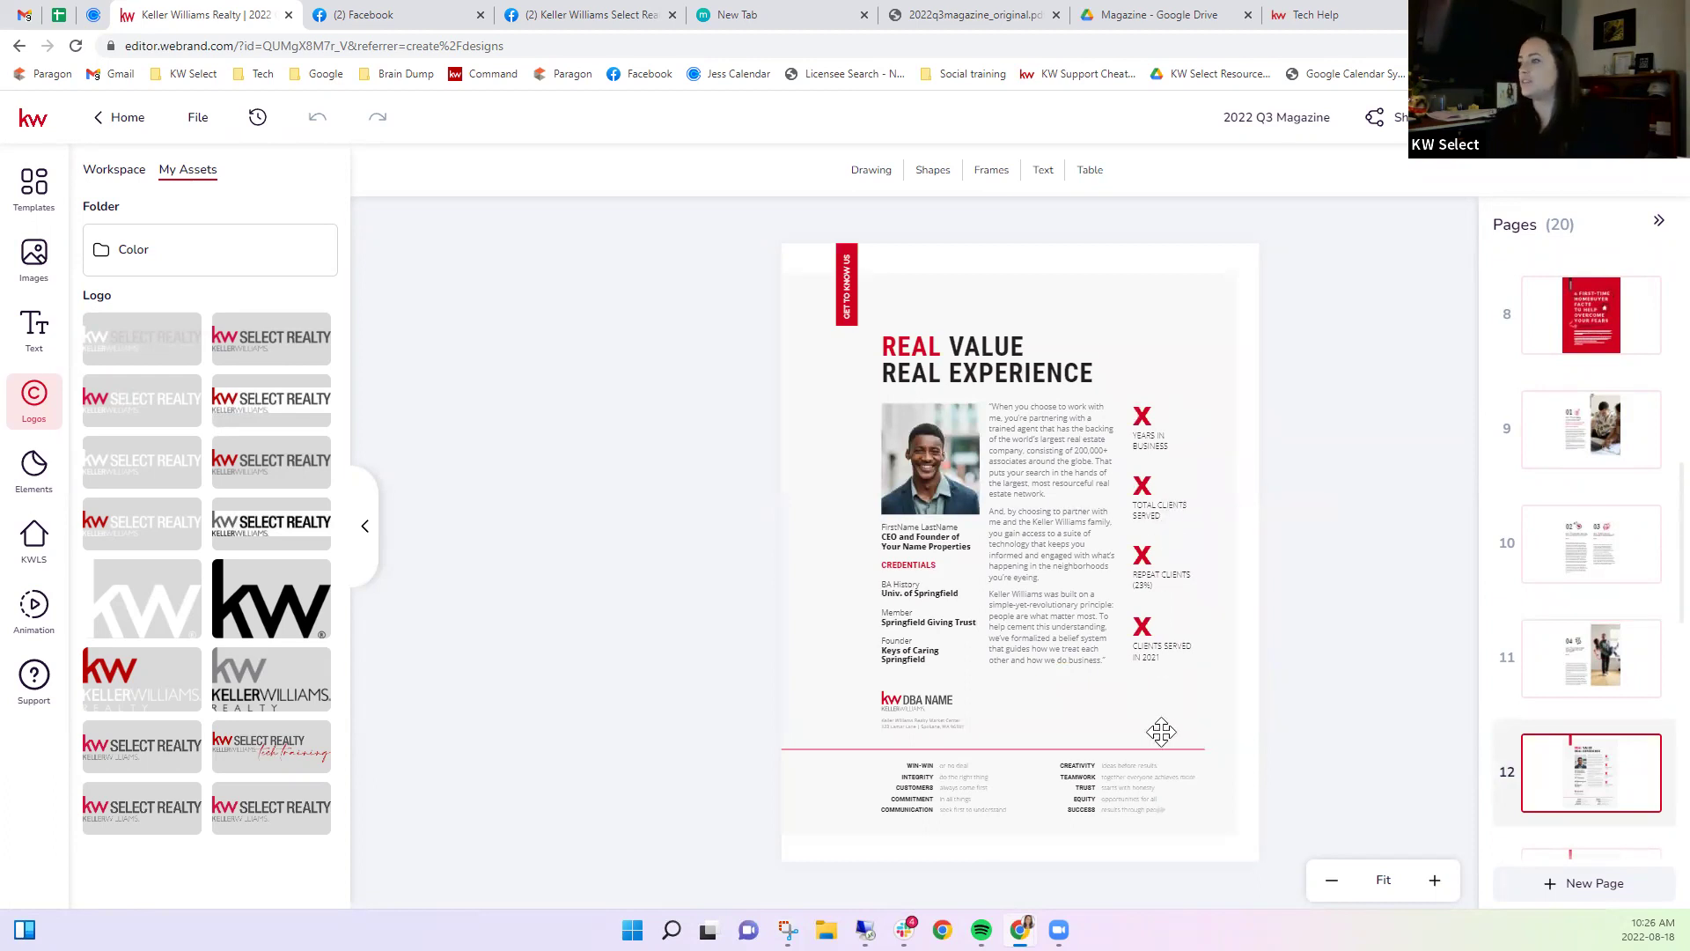
click(1143, 627)
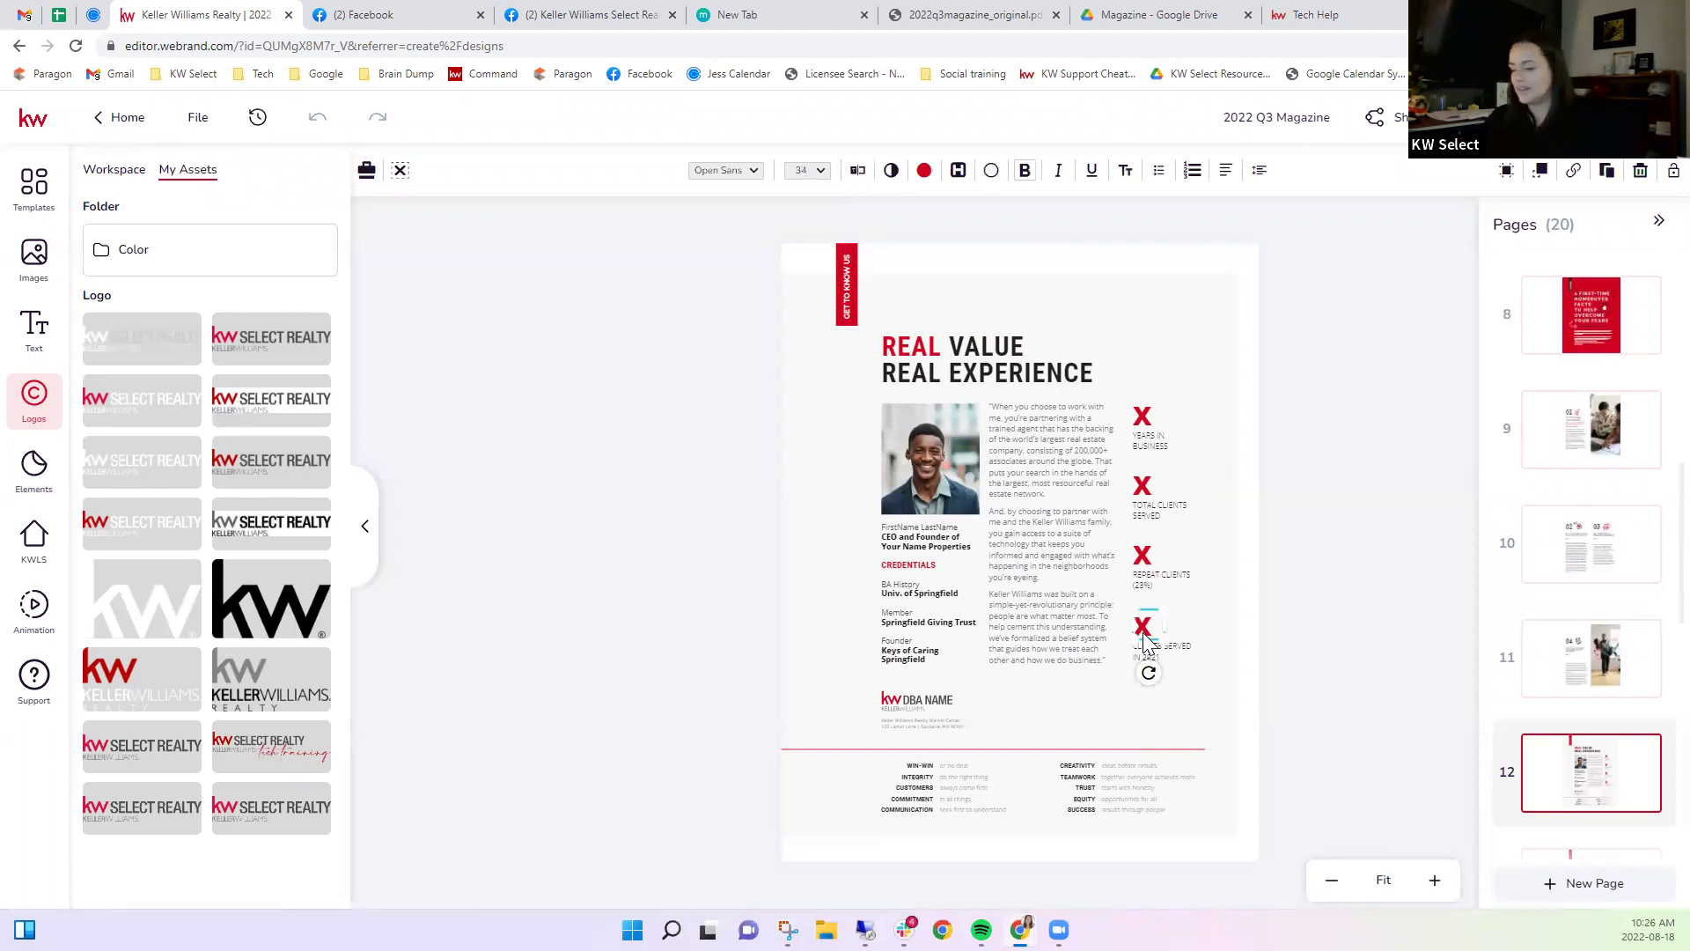
key(Delete)
click(1151, 656)
key(Delete)
click(1143, 556)
key(Delete)
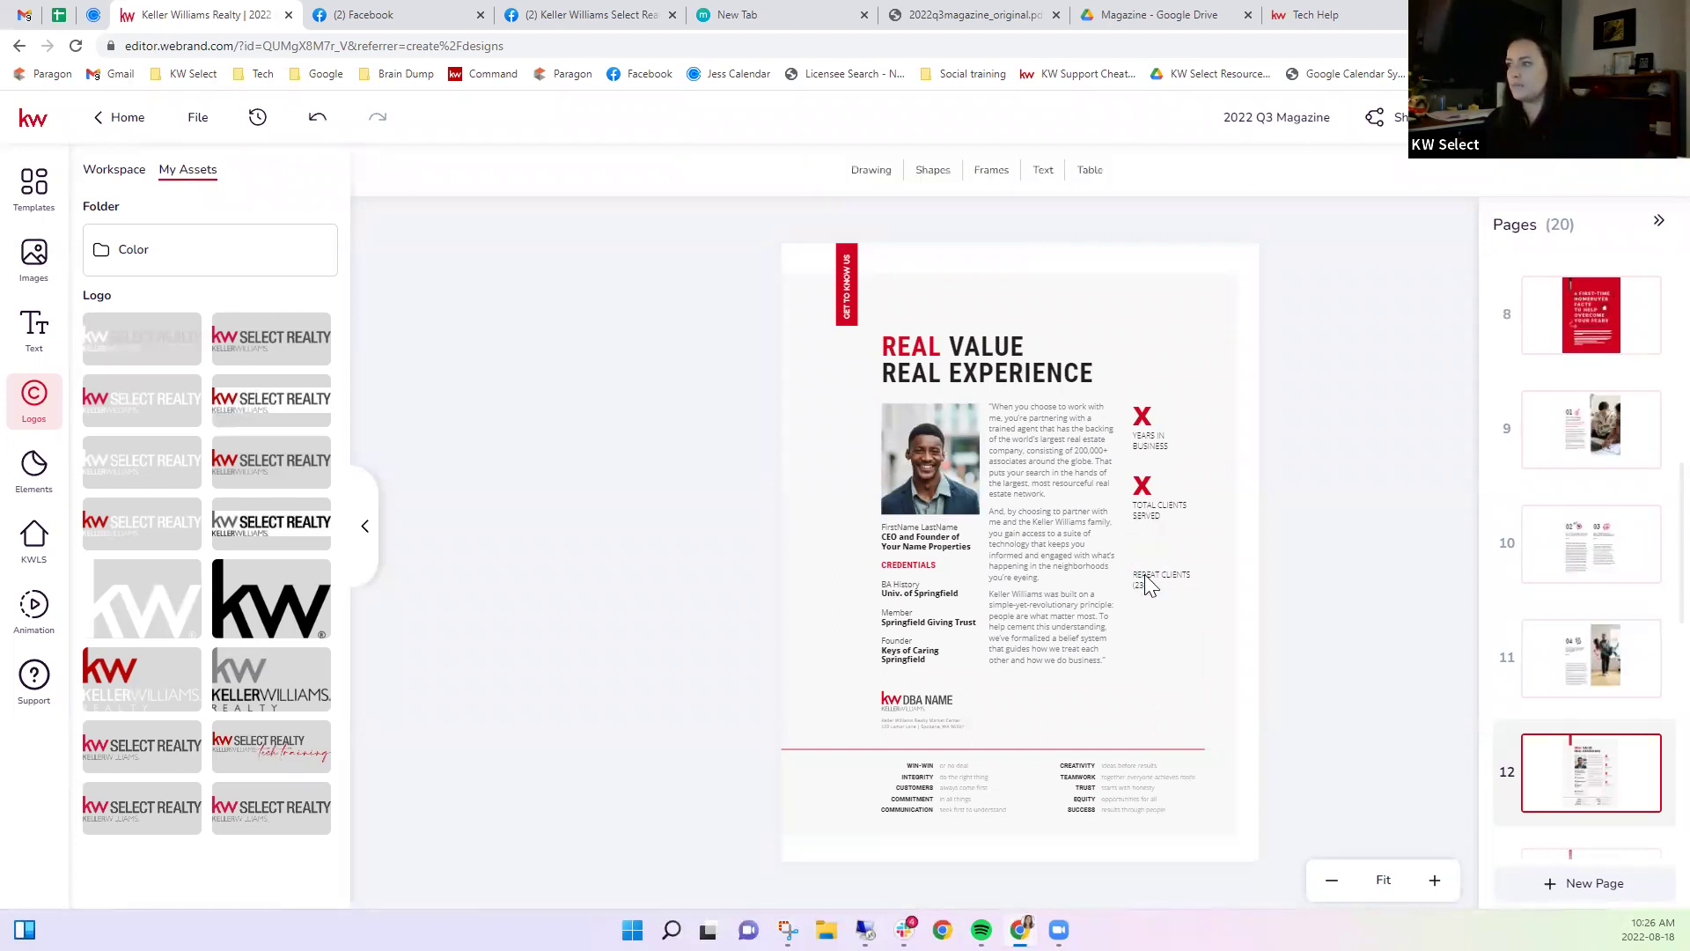
click(1147, 581)
key(Delete)
click(1145, 491)
key(Delete)
click(1150, 519)
key(Delete)
click(1153, 427)
key(Delete)
click(1151, 442)
key(Delete)
Widen the biography quote text box to the right and deselect it.
click(1049, 480)
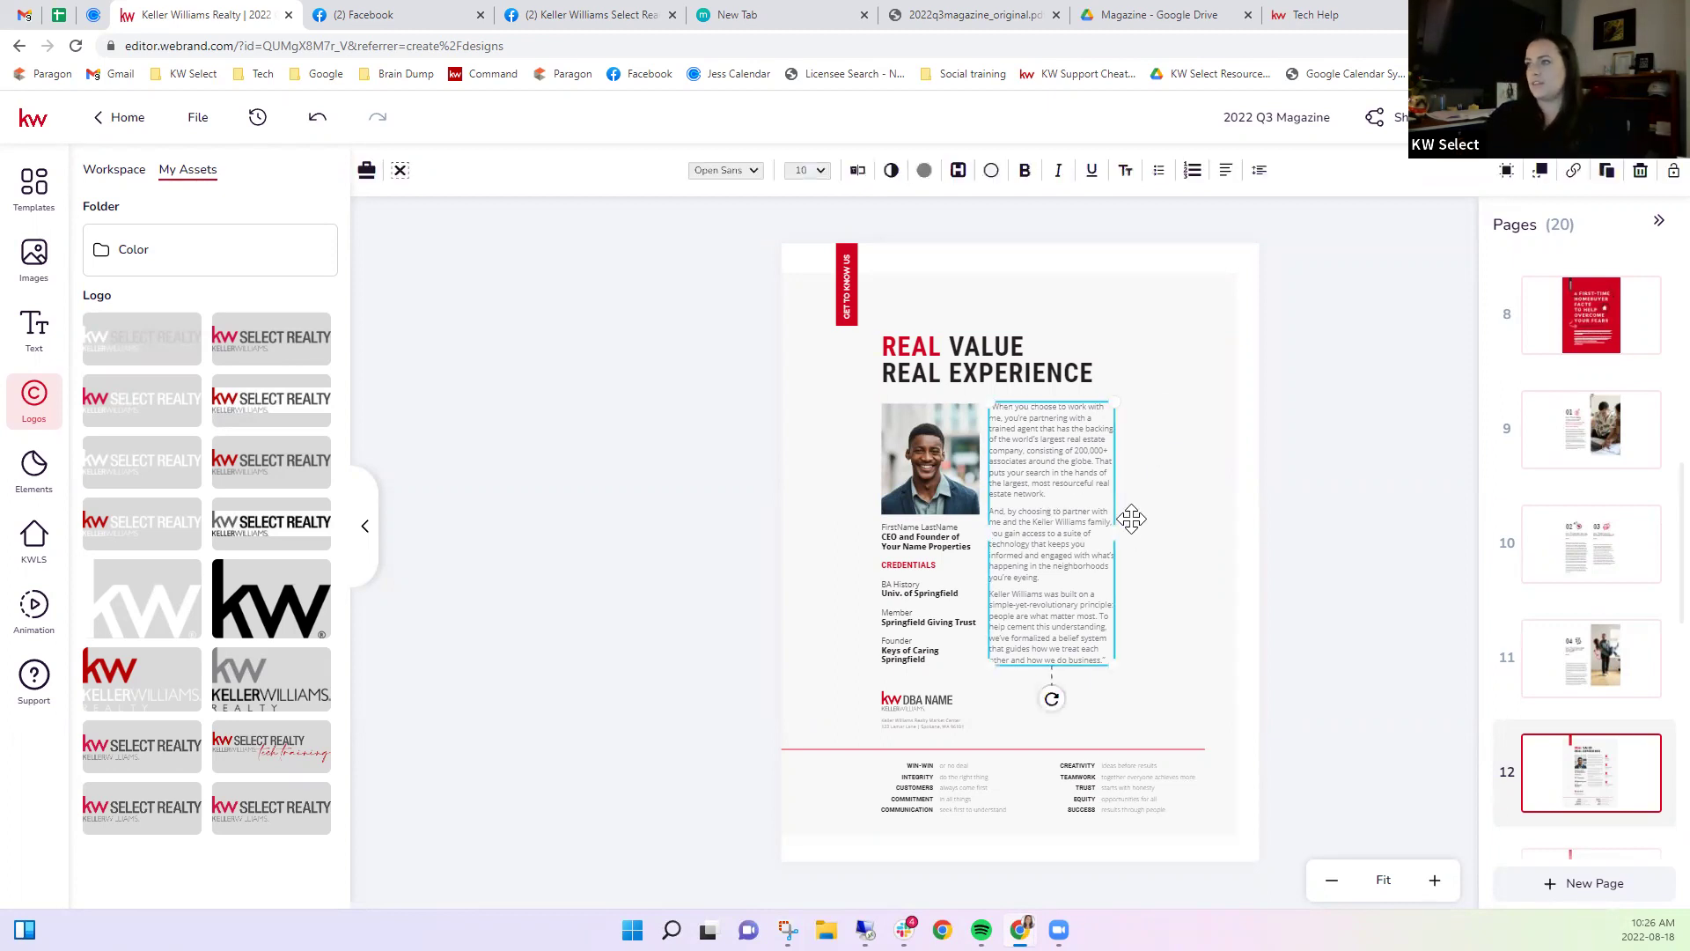
drag(1114, 538, 1158, 537)
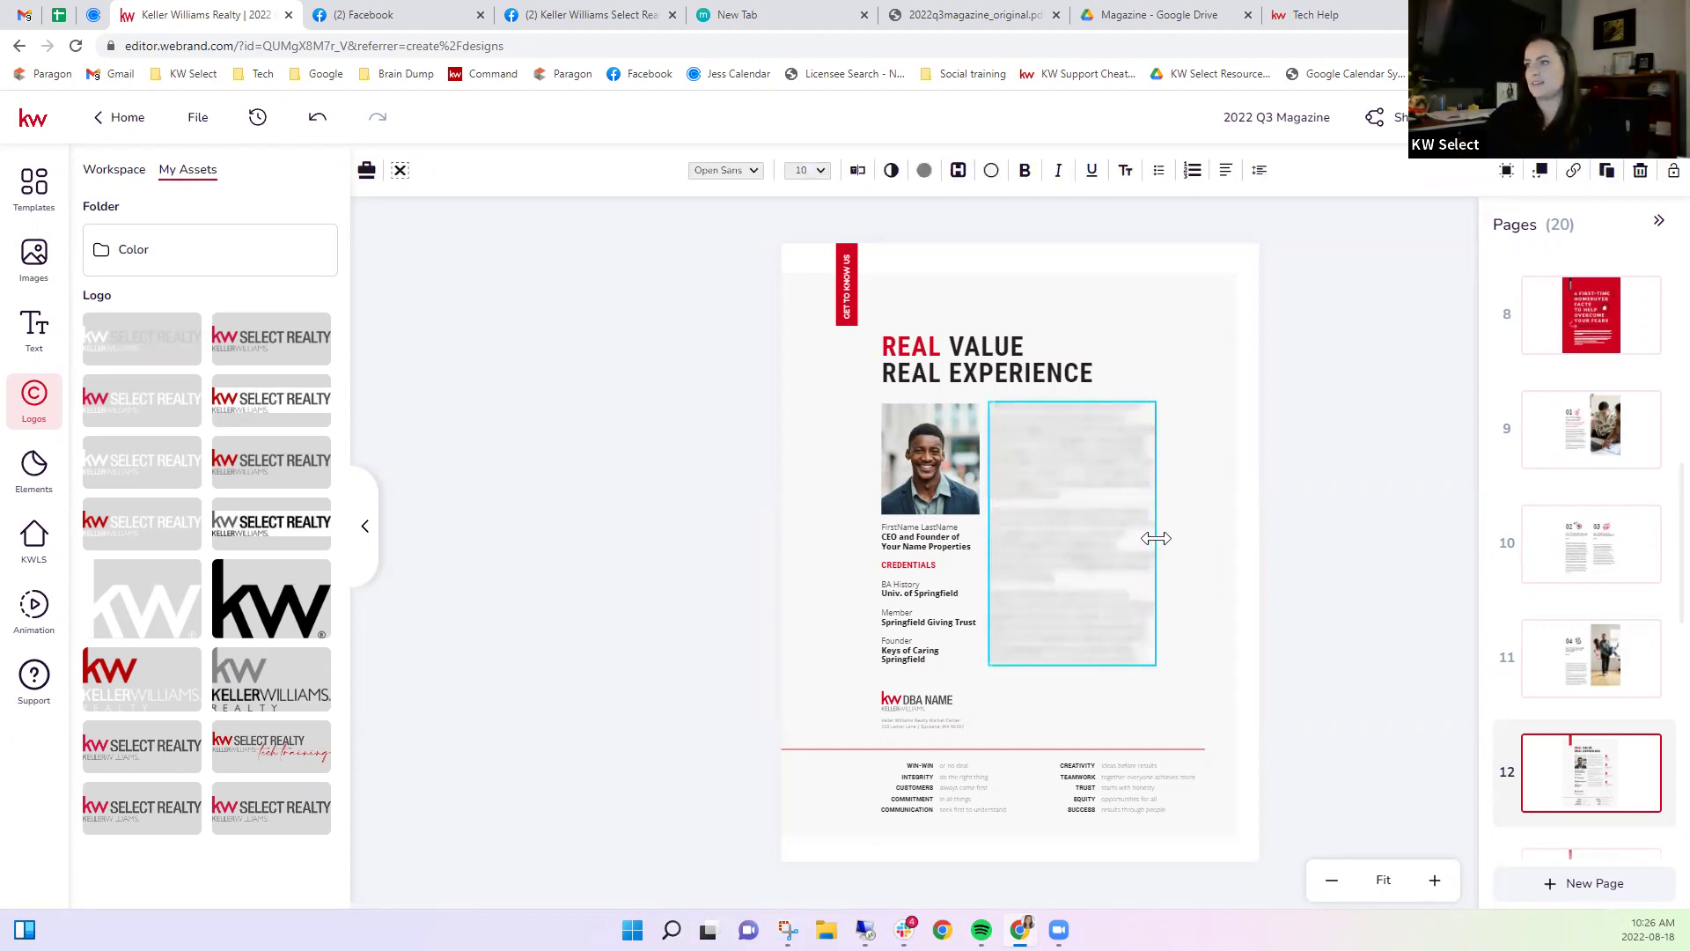
click(1386, 581)
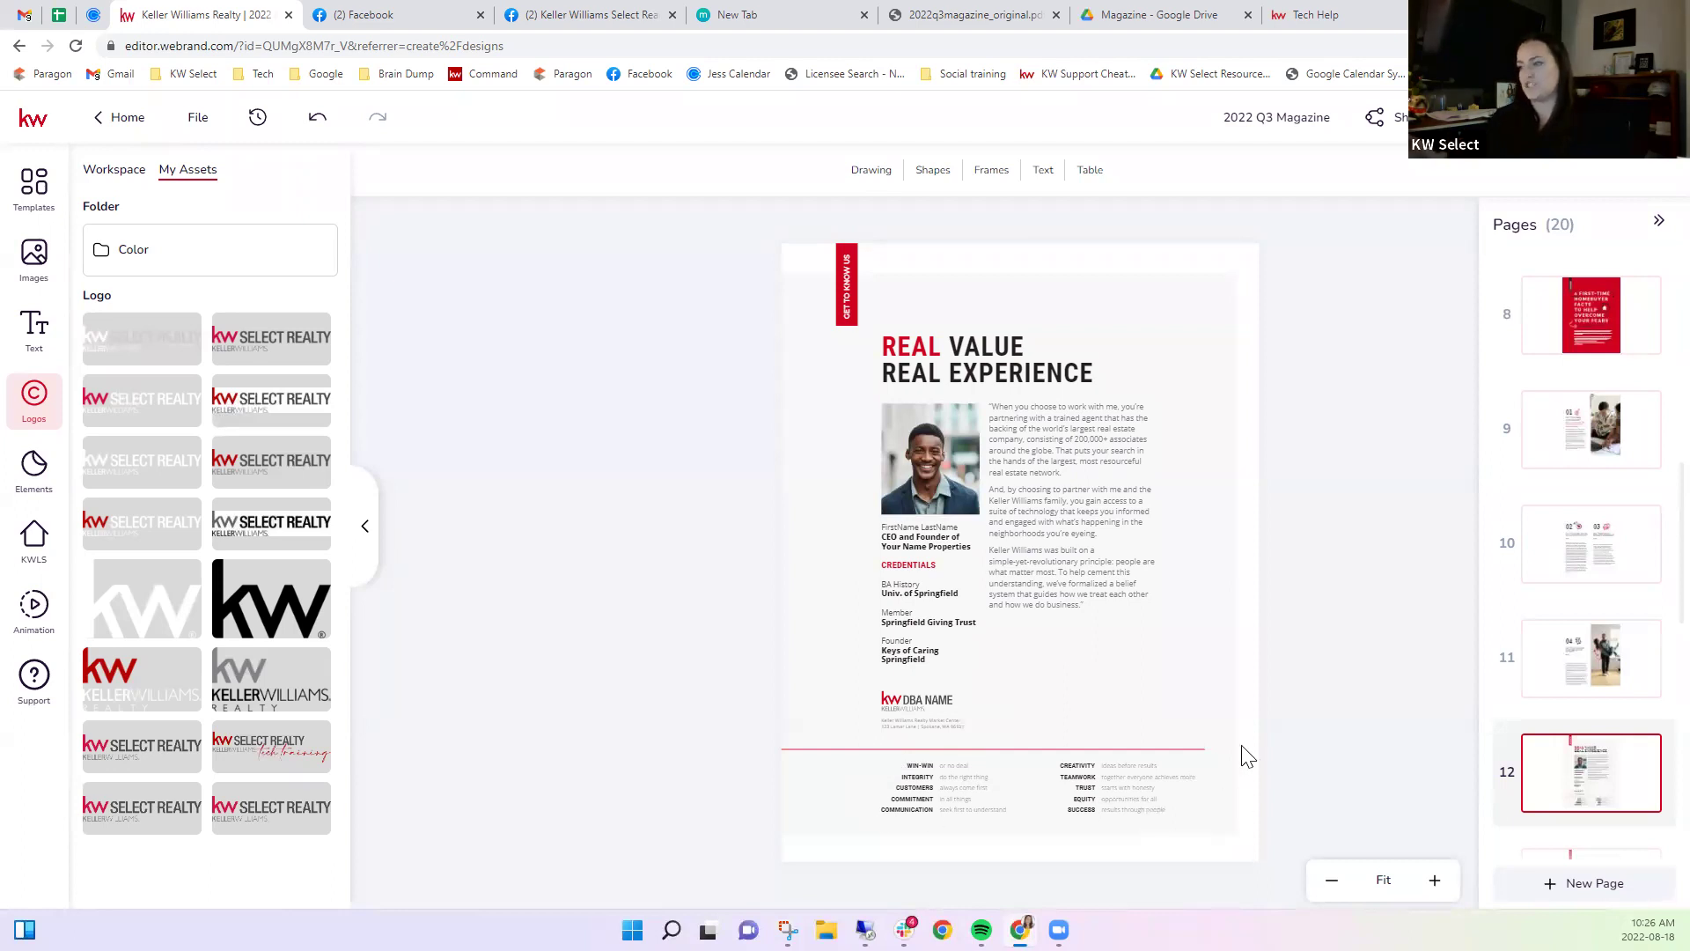
Review page 13's Success Stories and the woman's photo, then move to page 14.
scroll(1530, 713, down, 2)
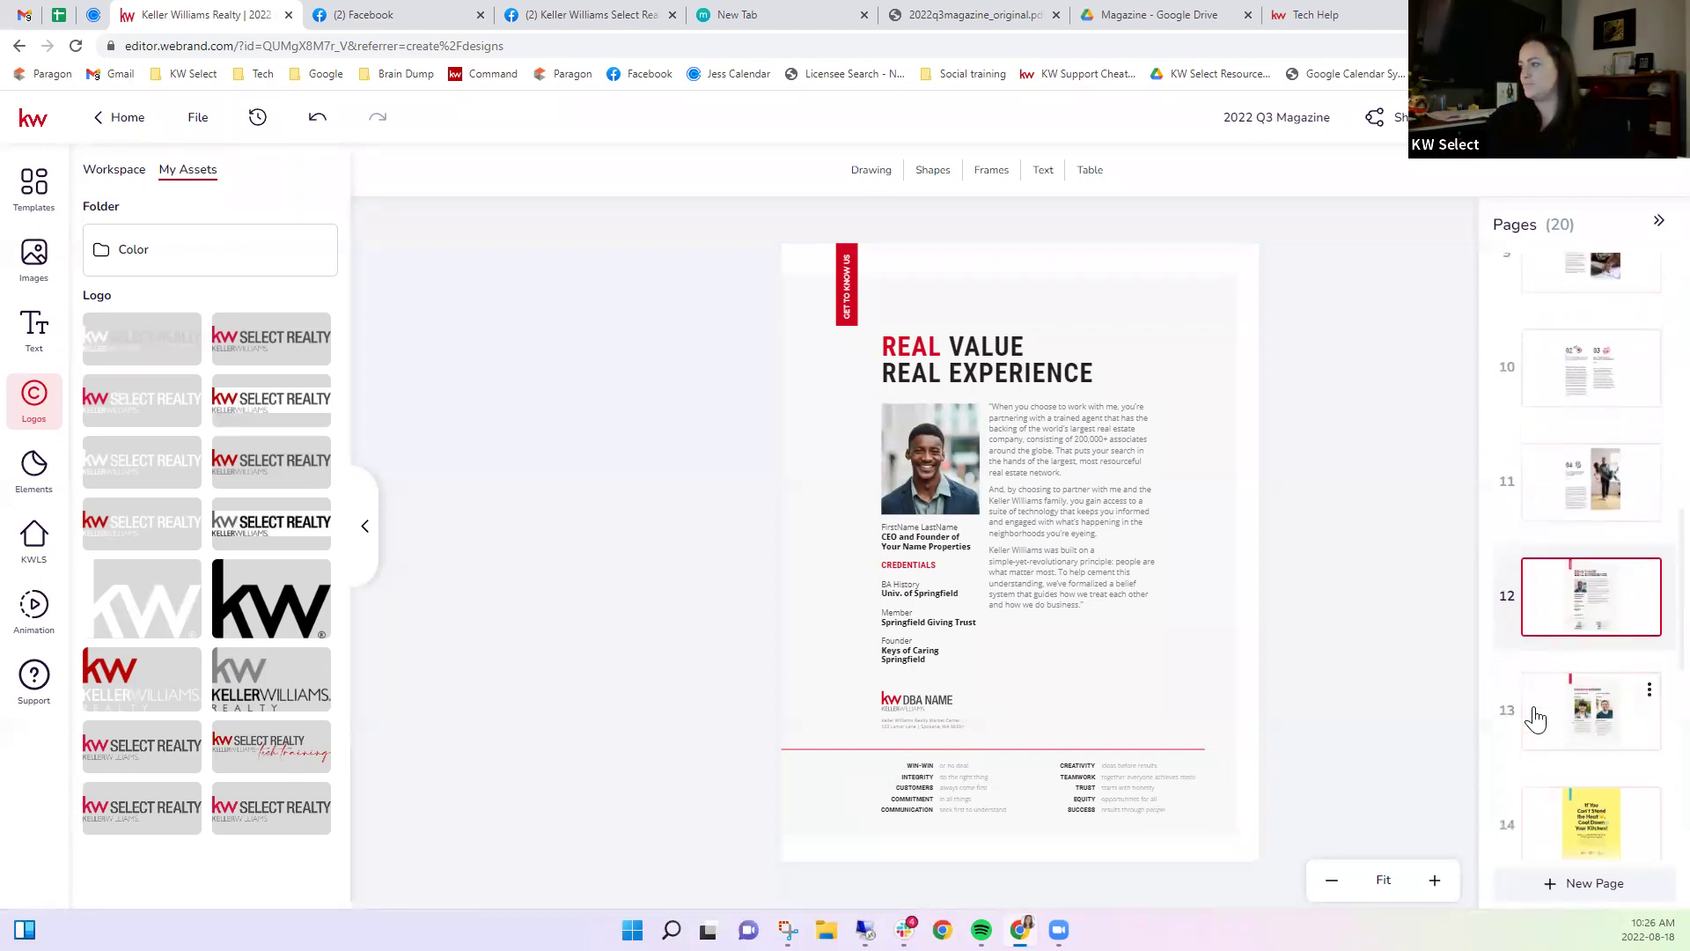
click(1568, 748)
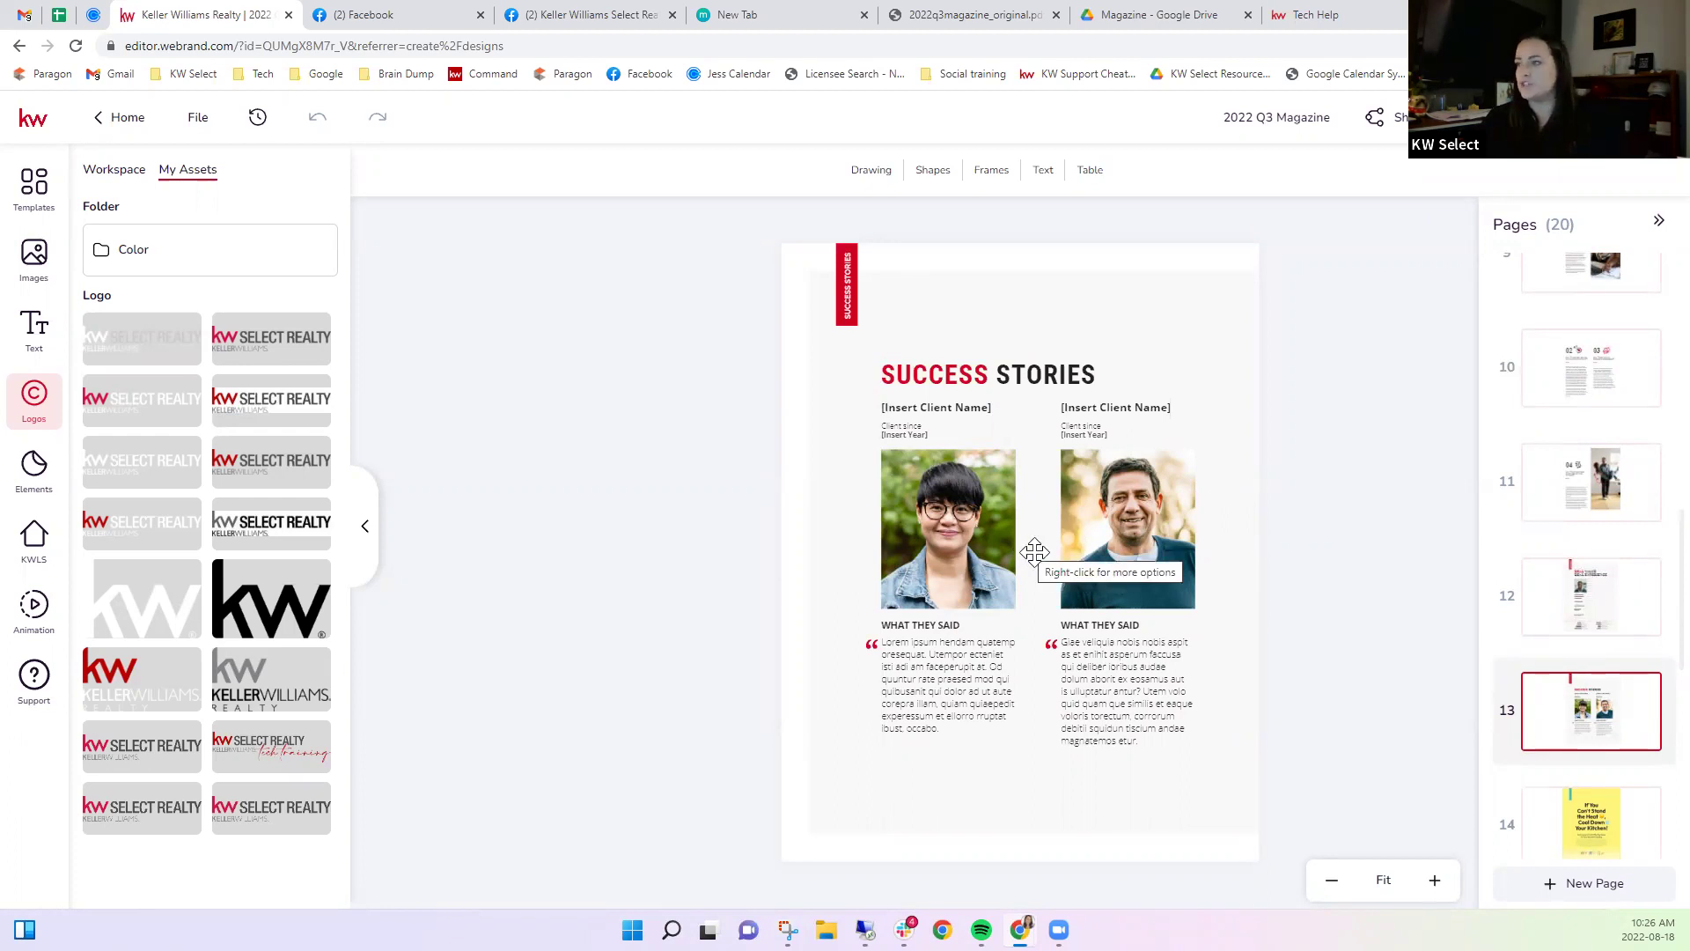
click(969, 525)
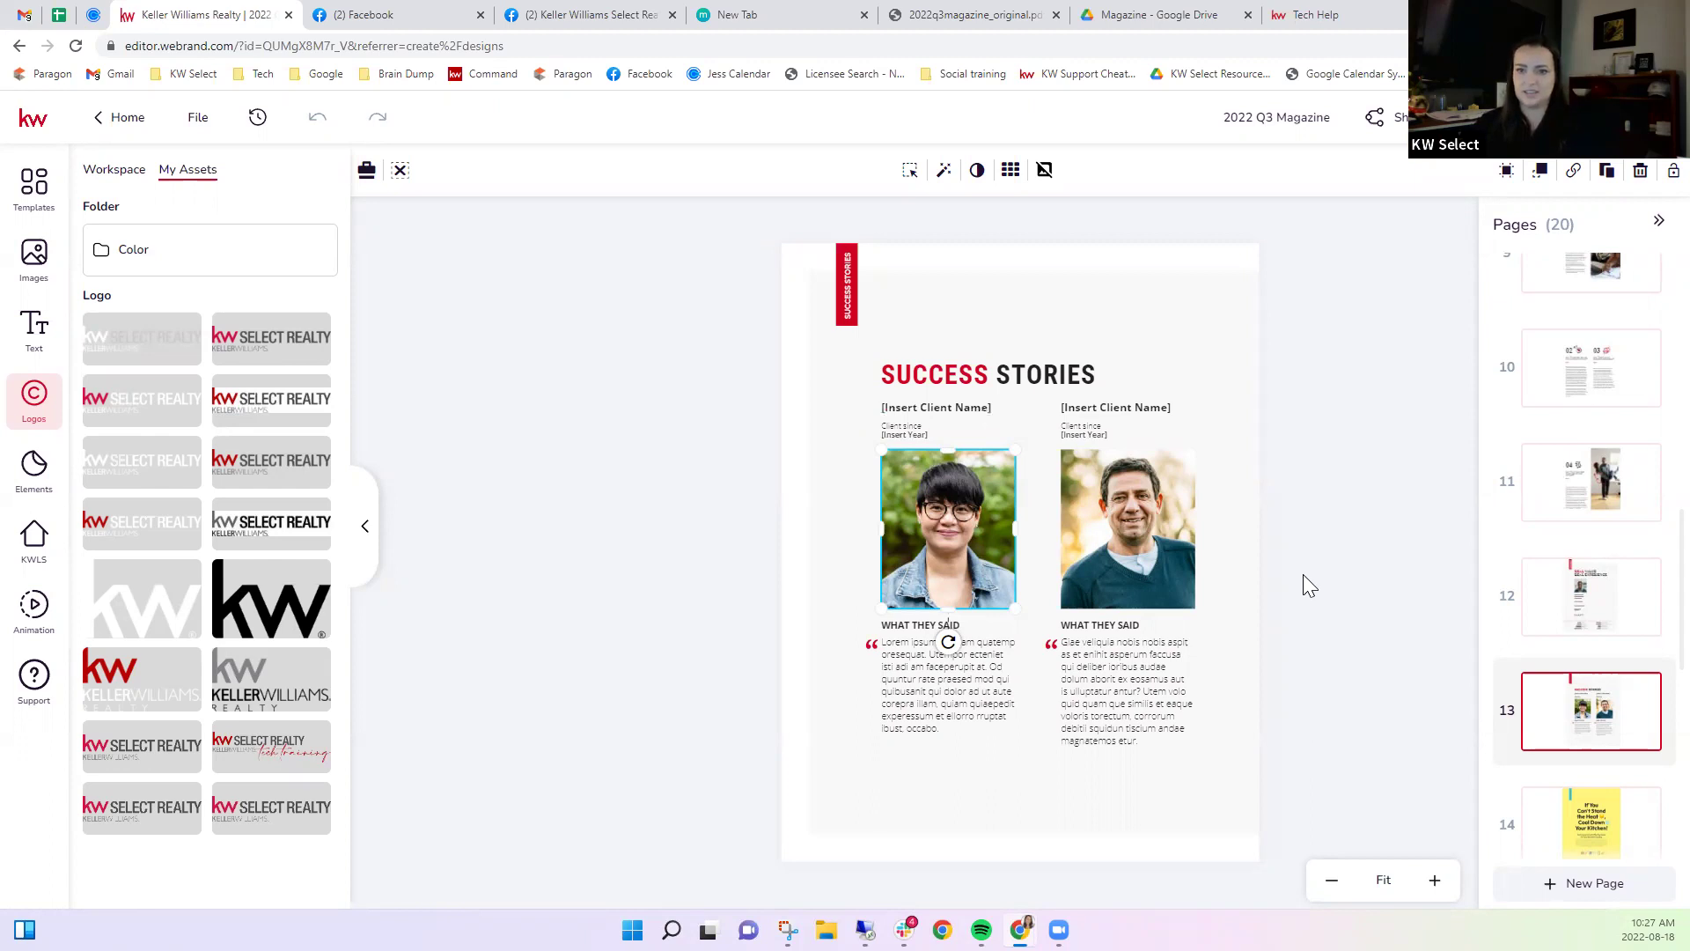
scroll(1589, 656, down, 1)
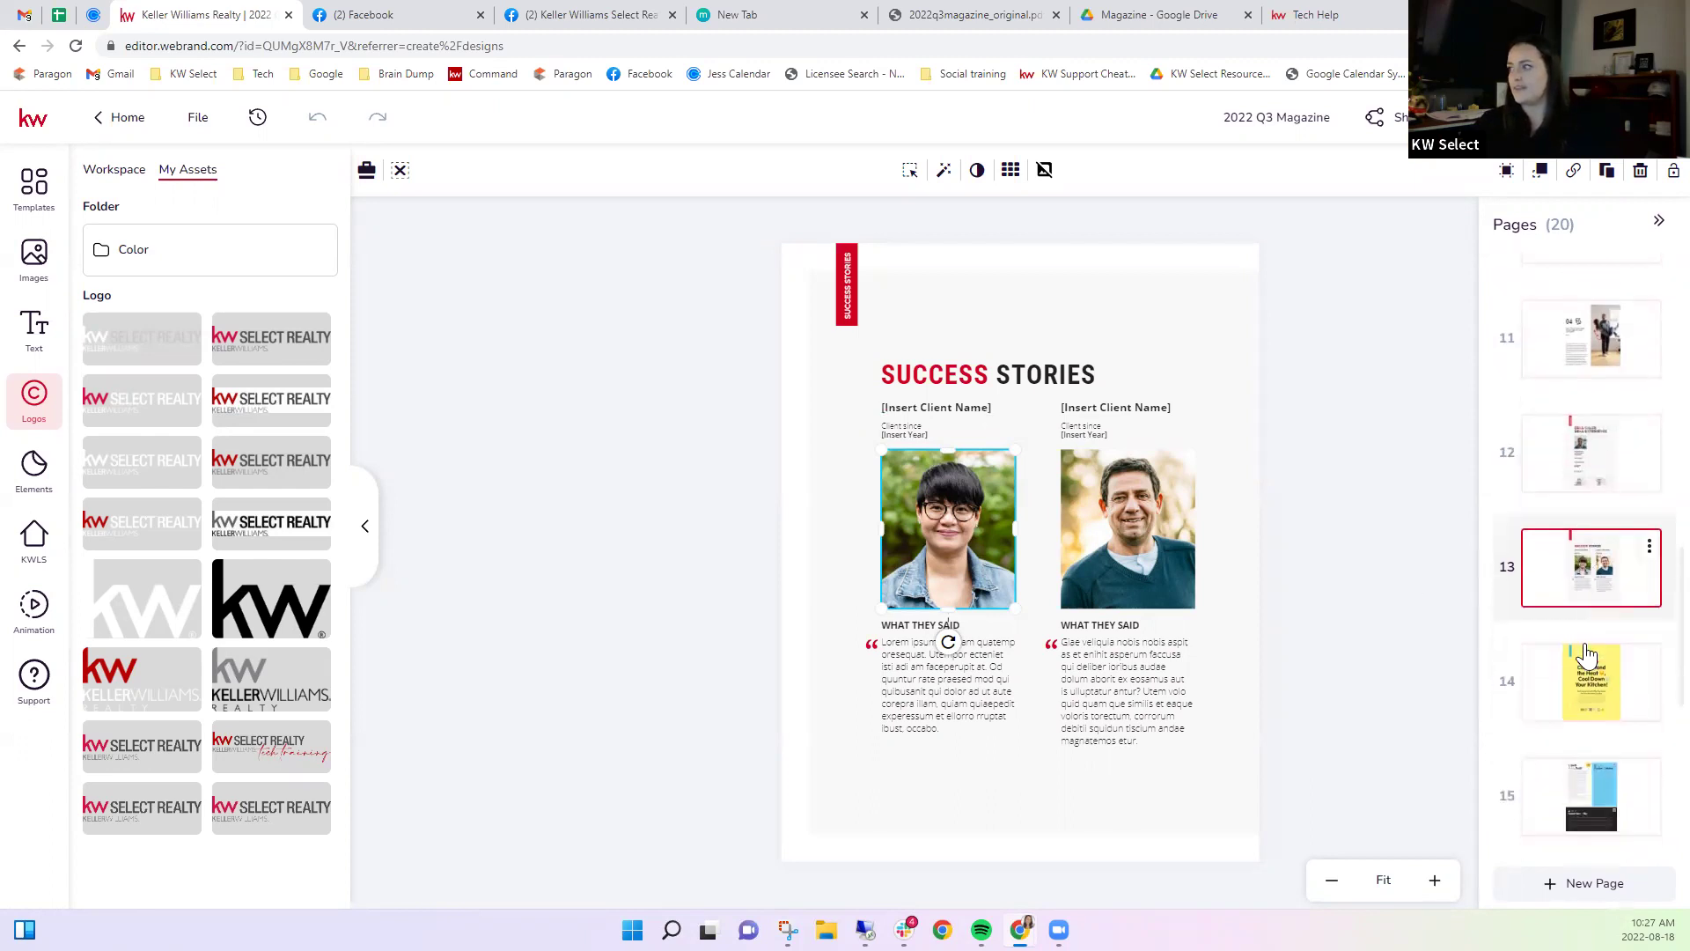
click(1597, 669)
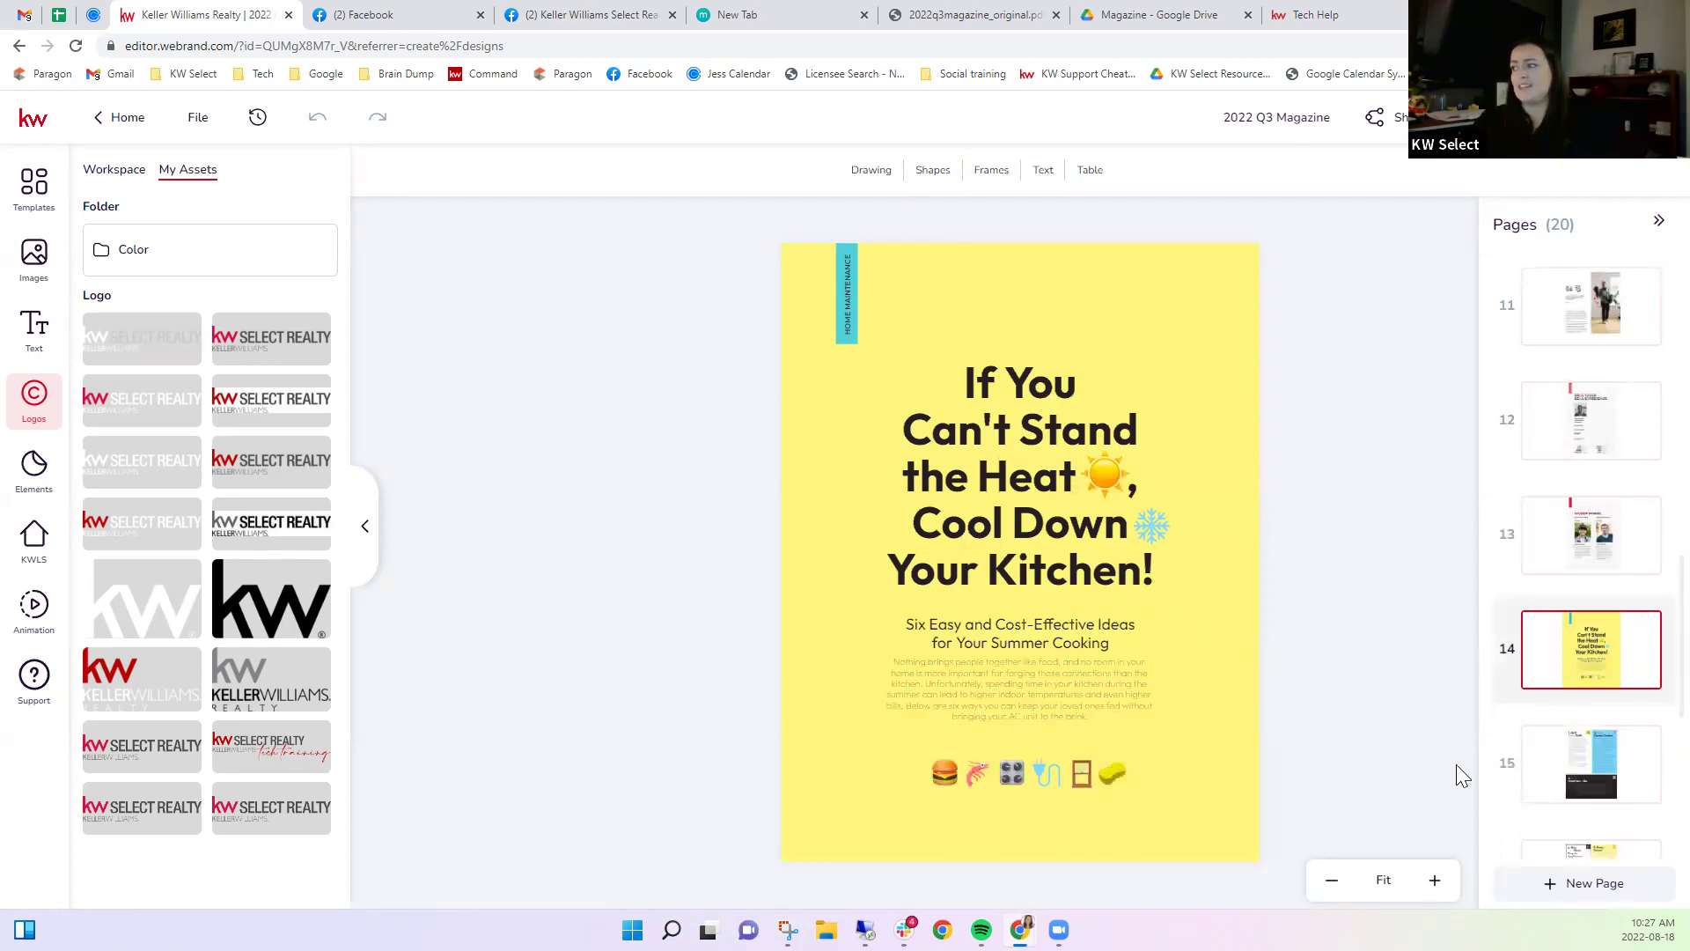
Step through pages 15, 17 (summer listings) and 18 (Ask an Agent) to page 19.
click(1581, 774)
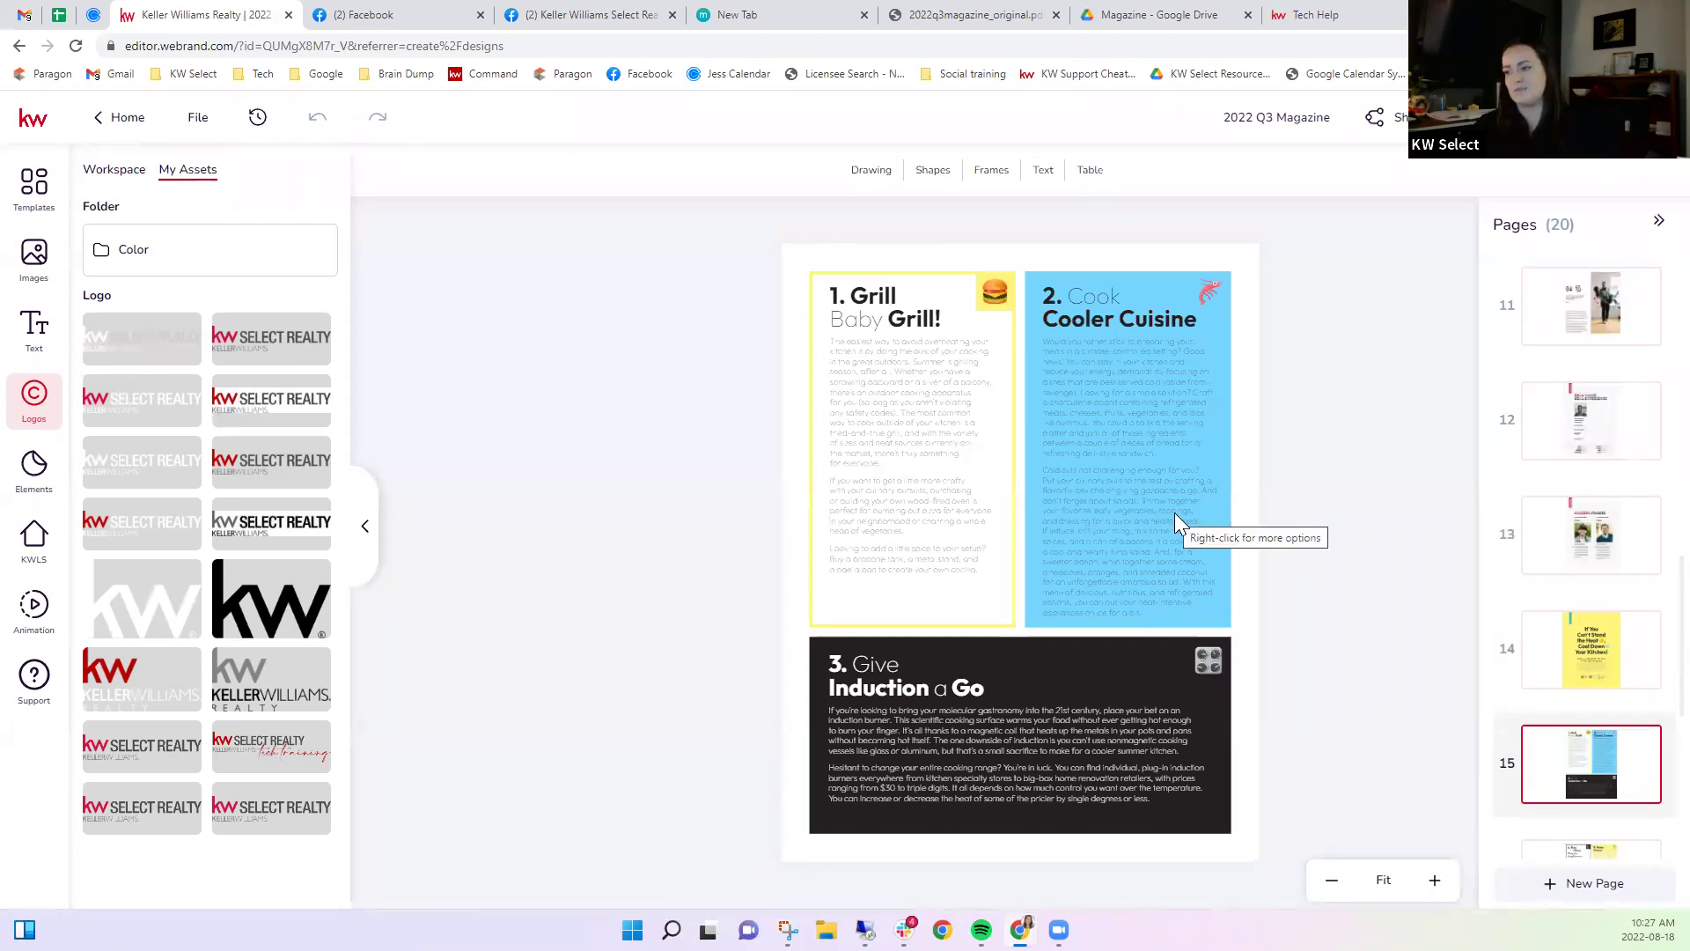
scroll(1571, 673, down, 3)
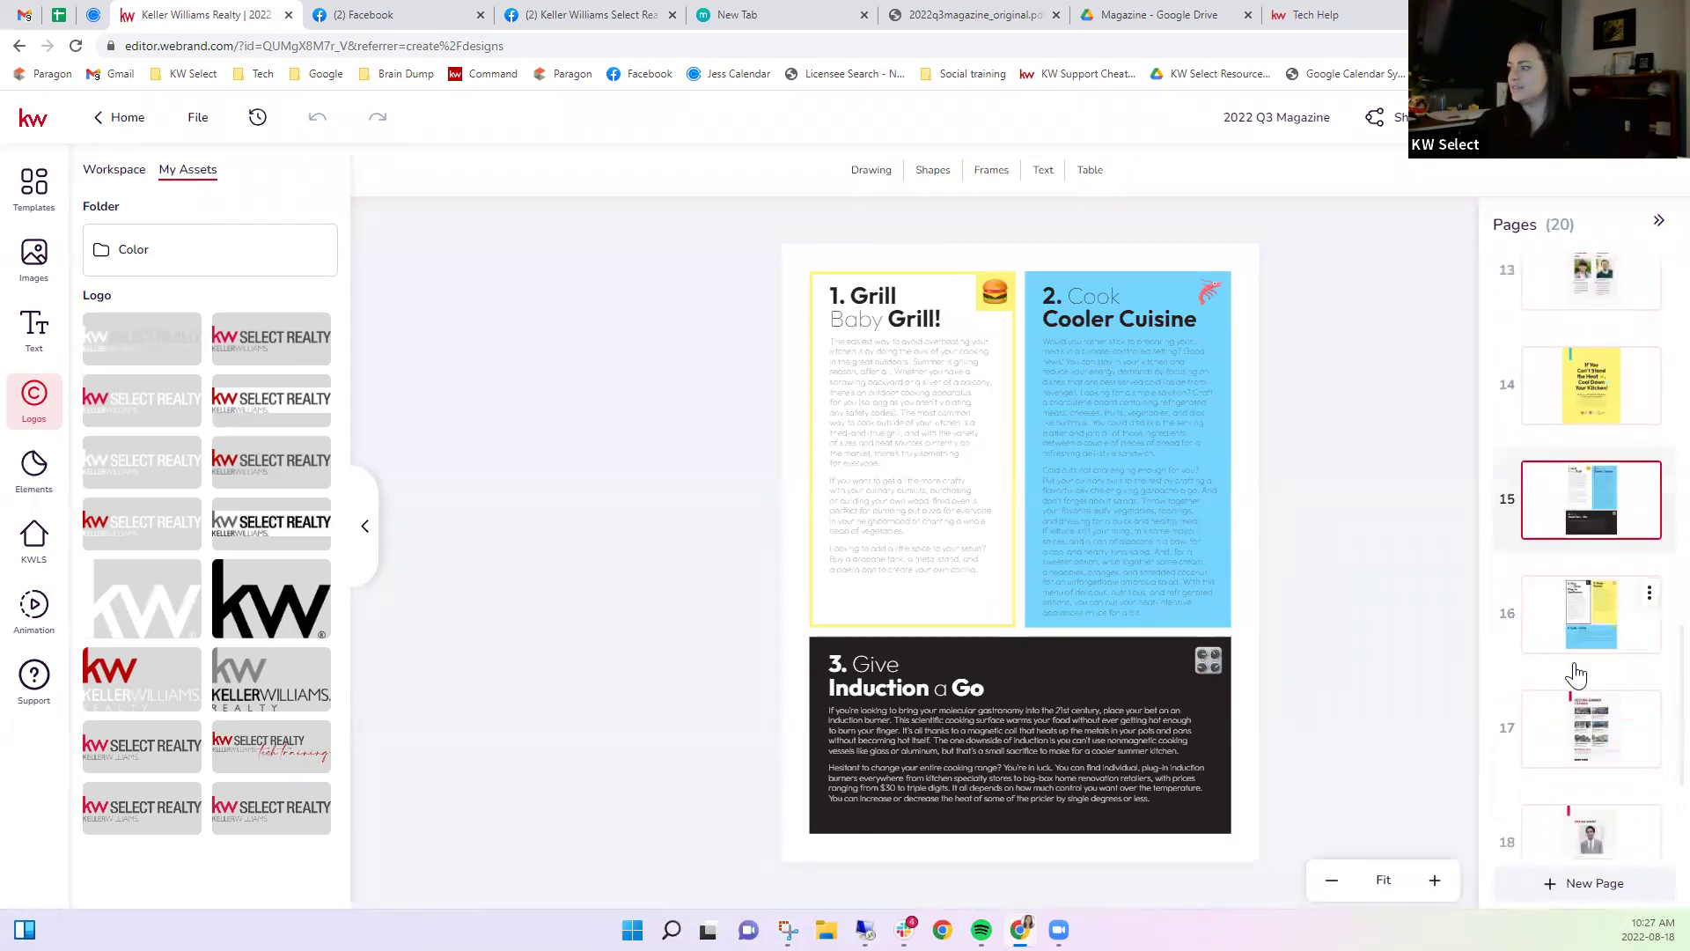
click(1582, 730)
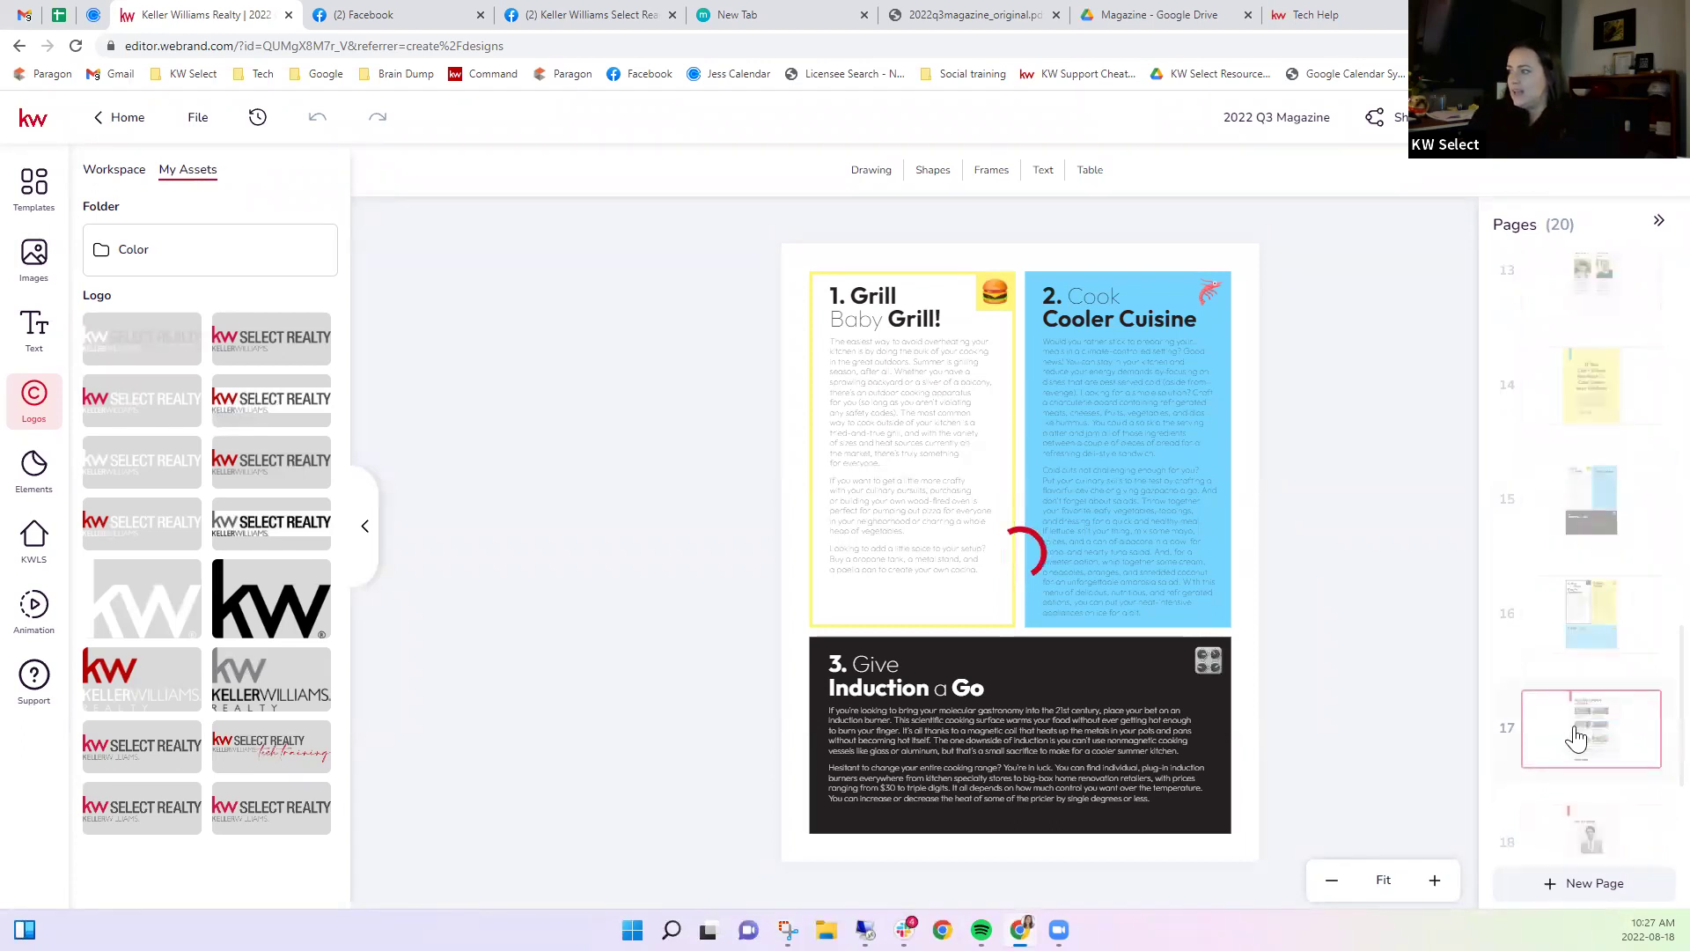
scroll(1582, 731, down, 1)
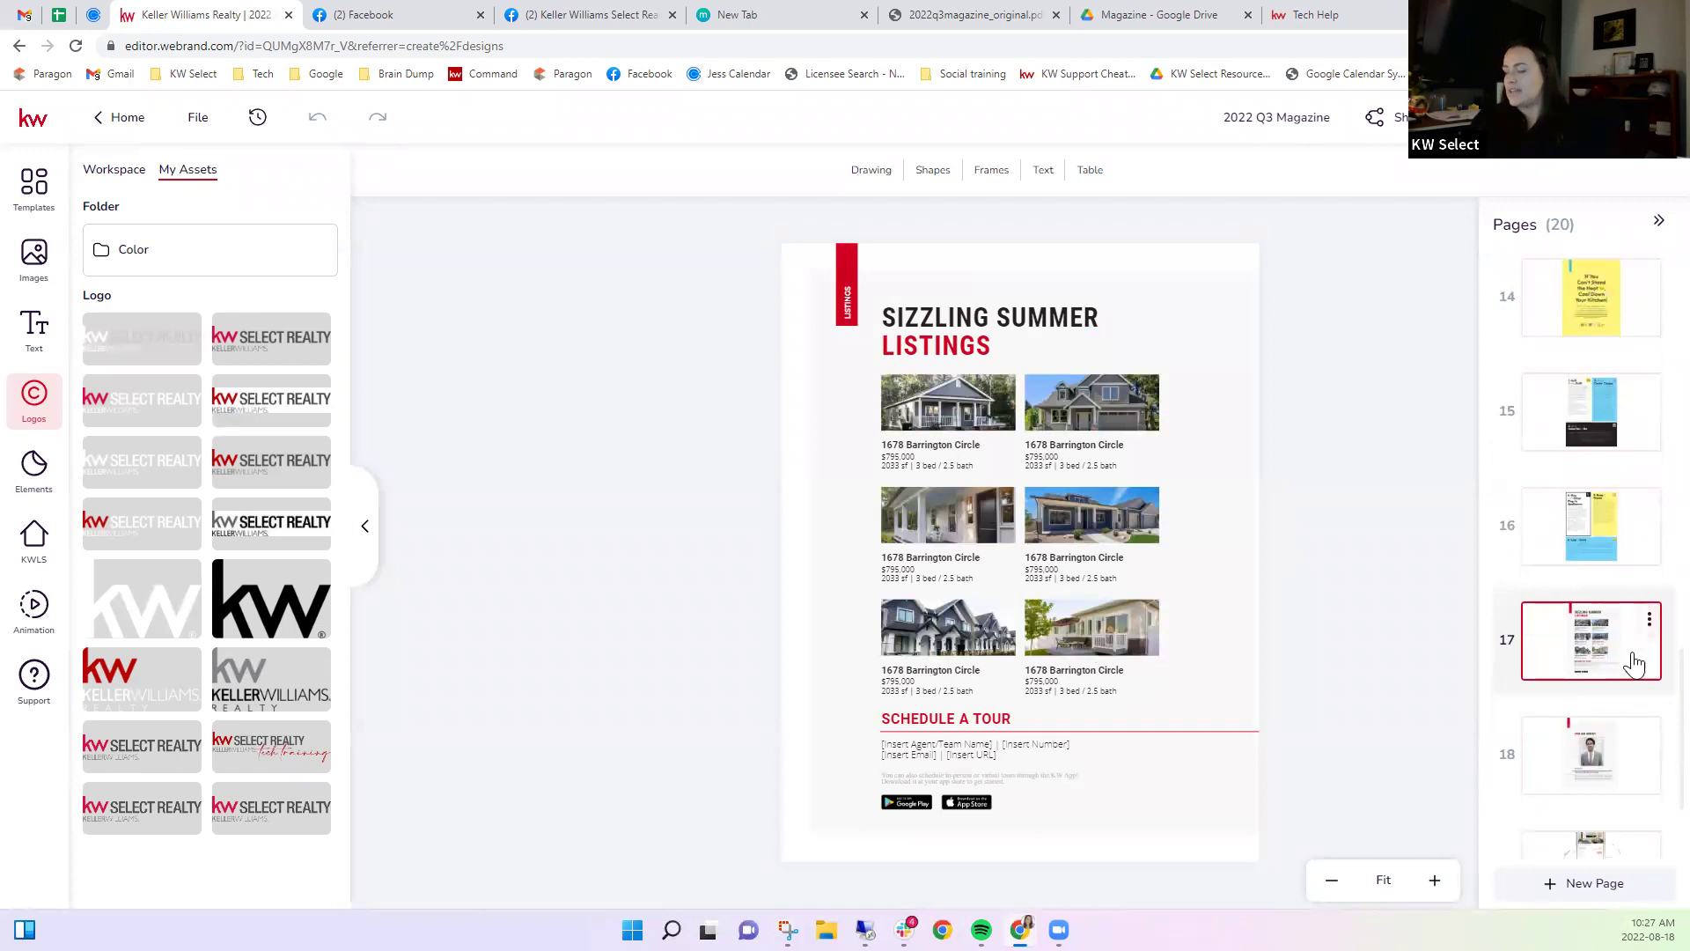
scroll(1632, 656, down, 2)
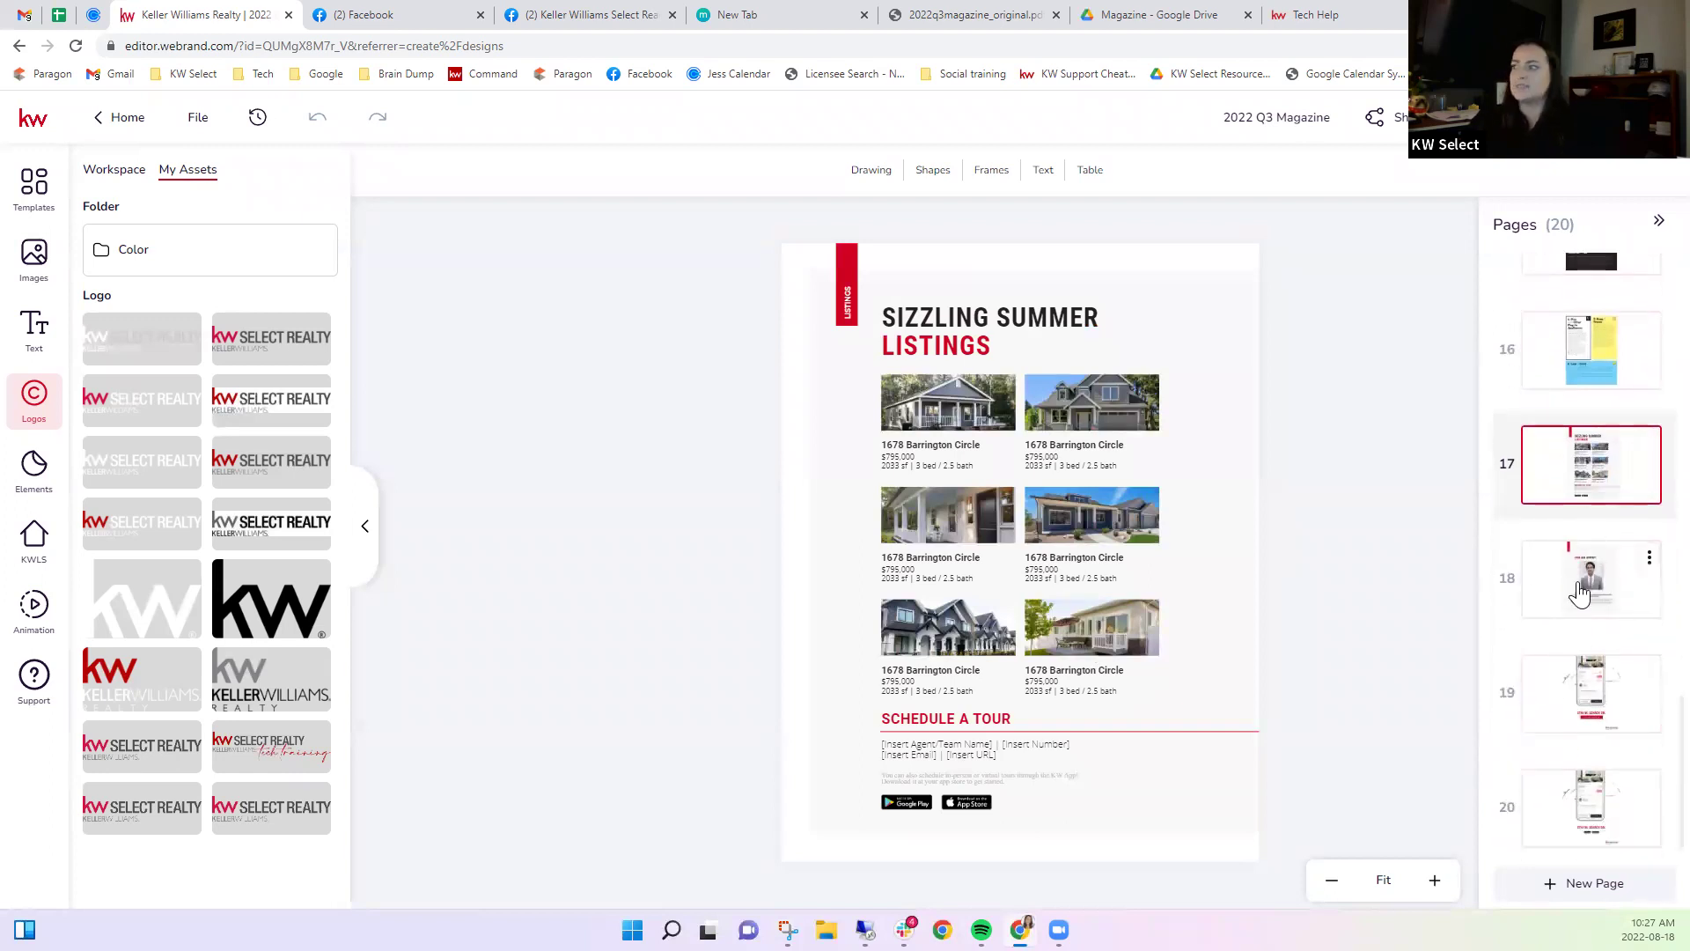
click(1580, 592)
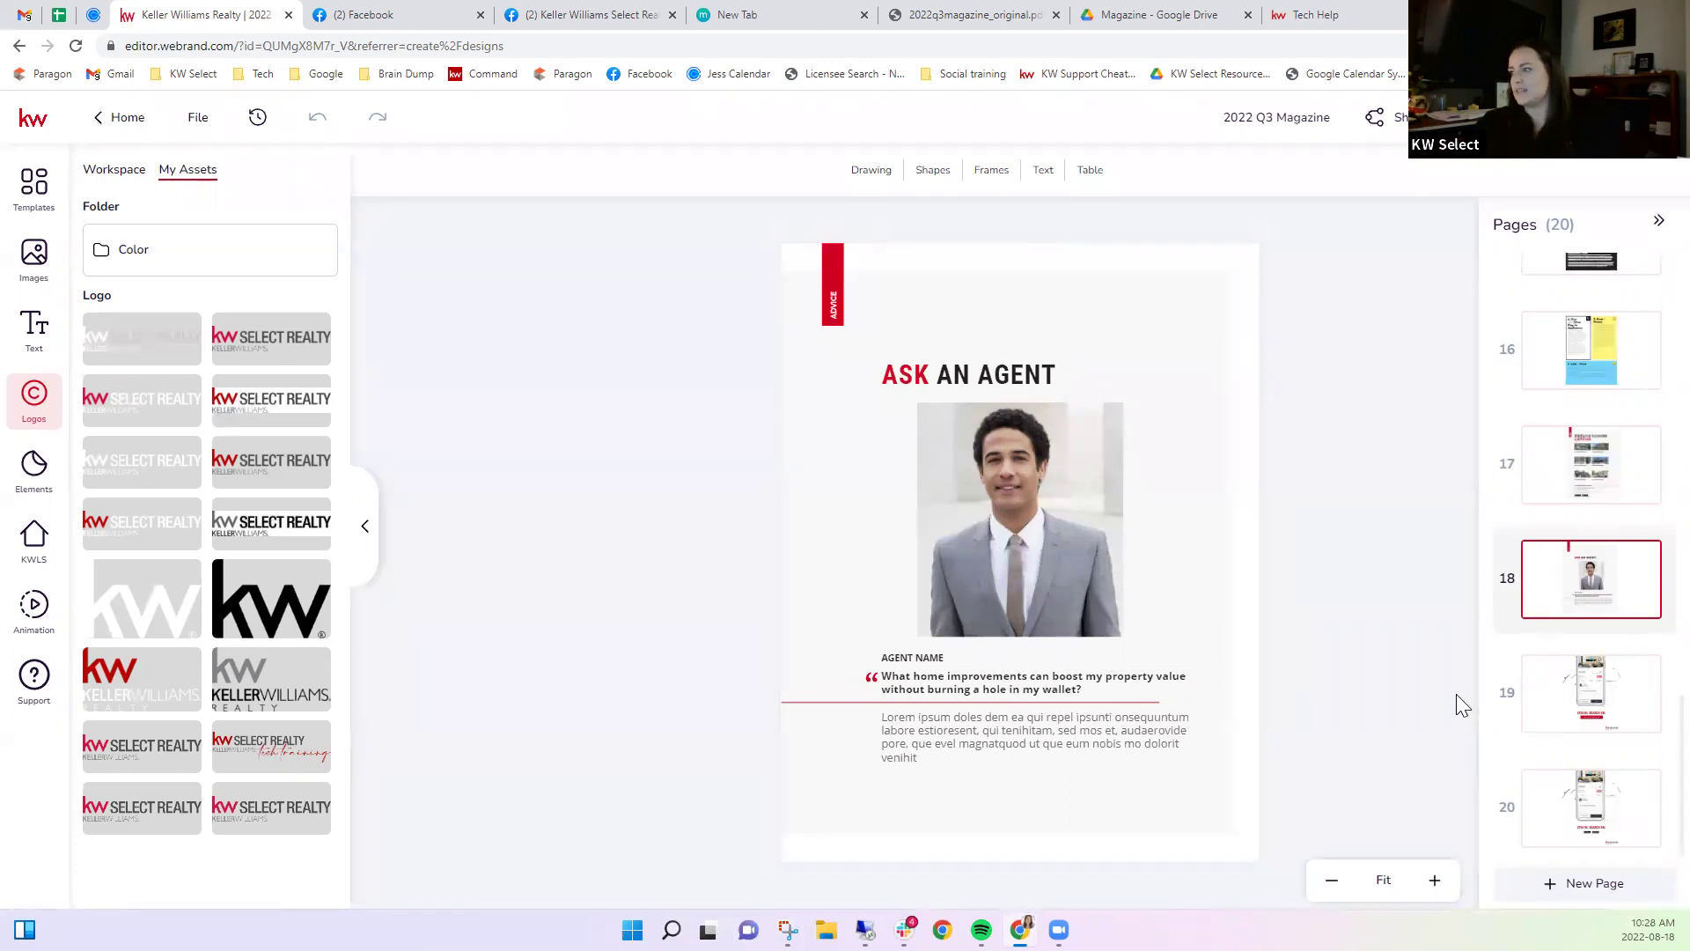
click(1579, 713)
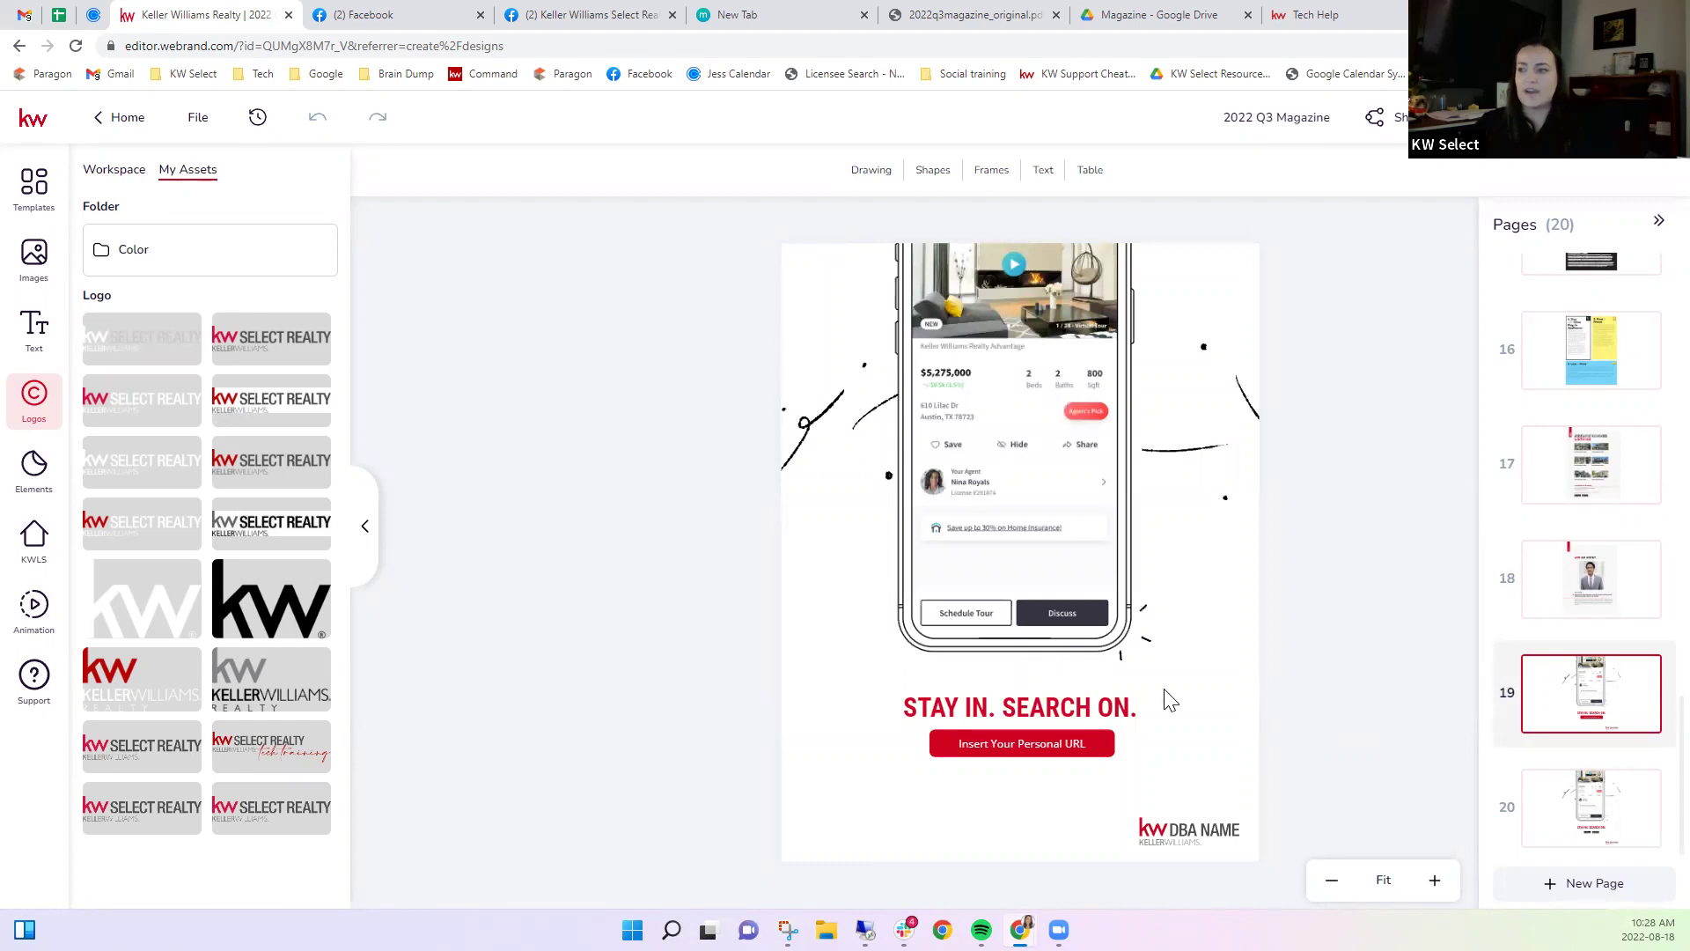
click(1034, 739)
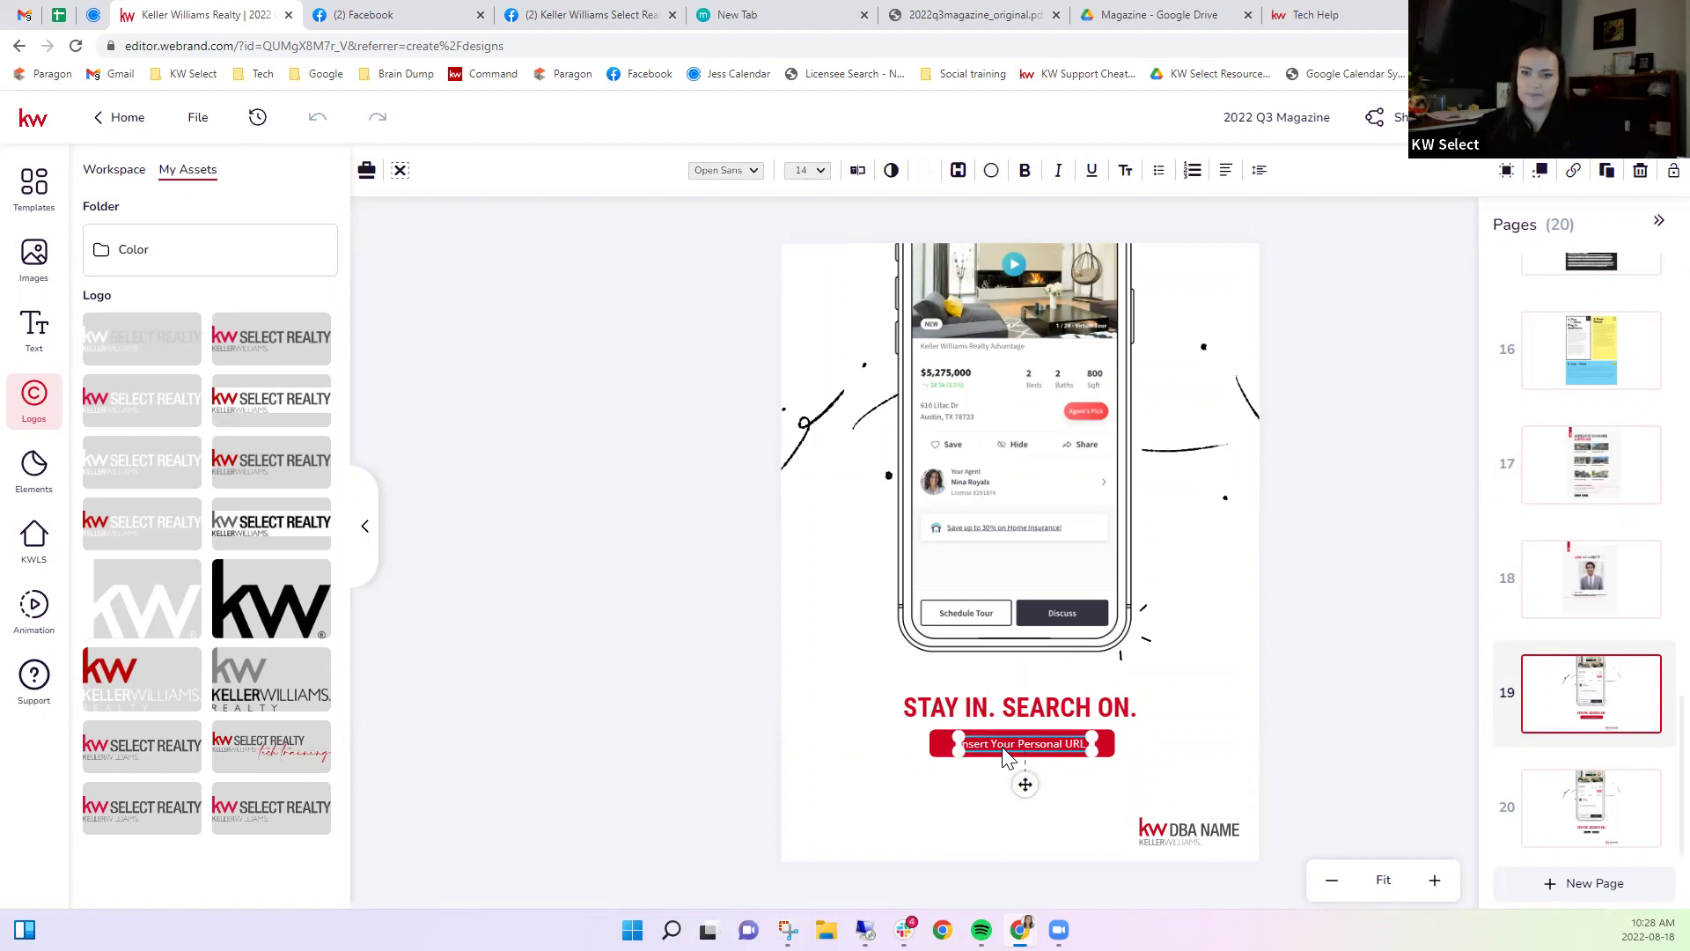
click(1287, 740)
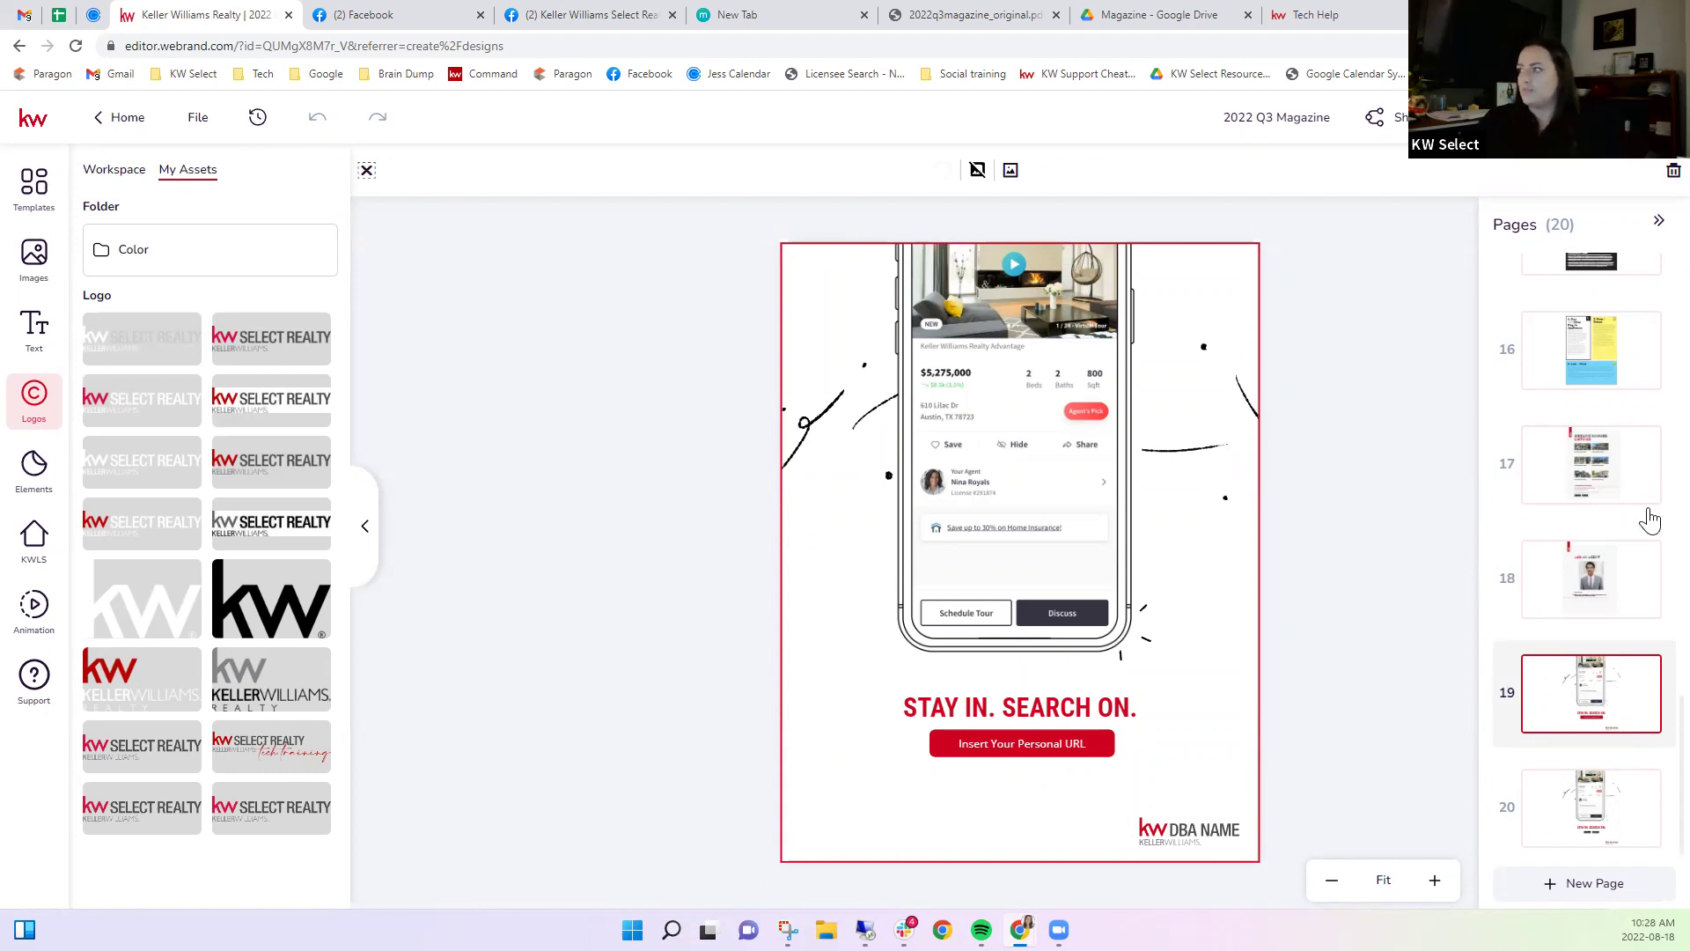
scroll(1622, 594, up, 10)
mouse_move(1622, 597)
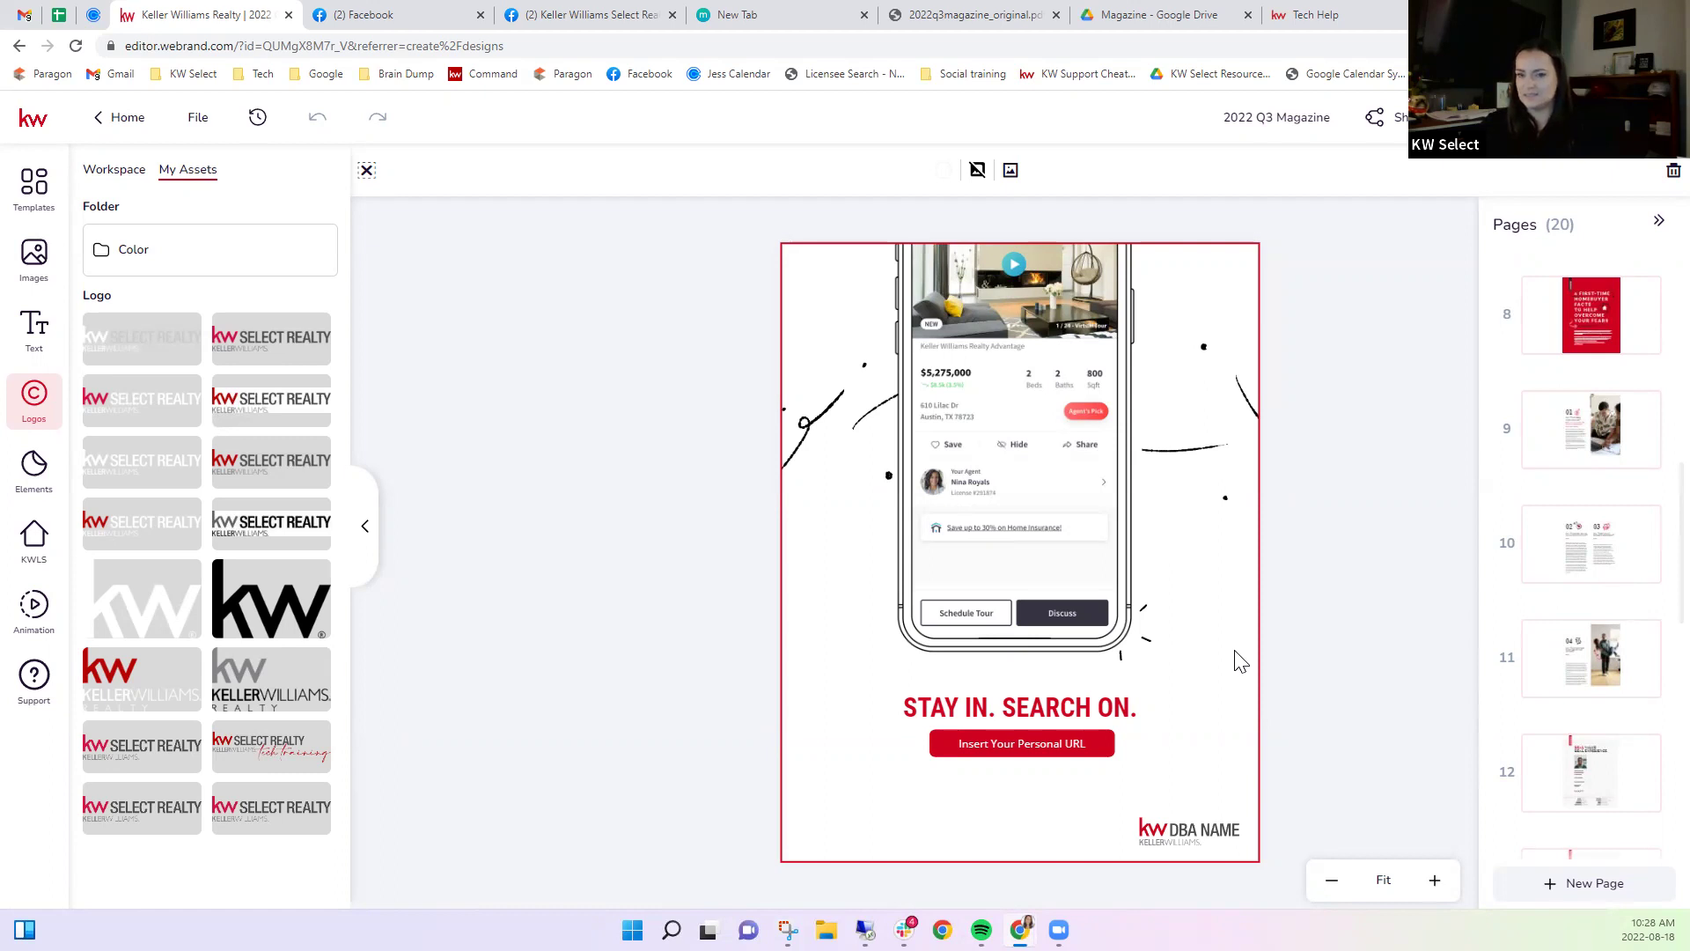
click(778, 595)
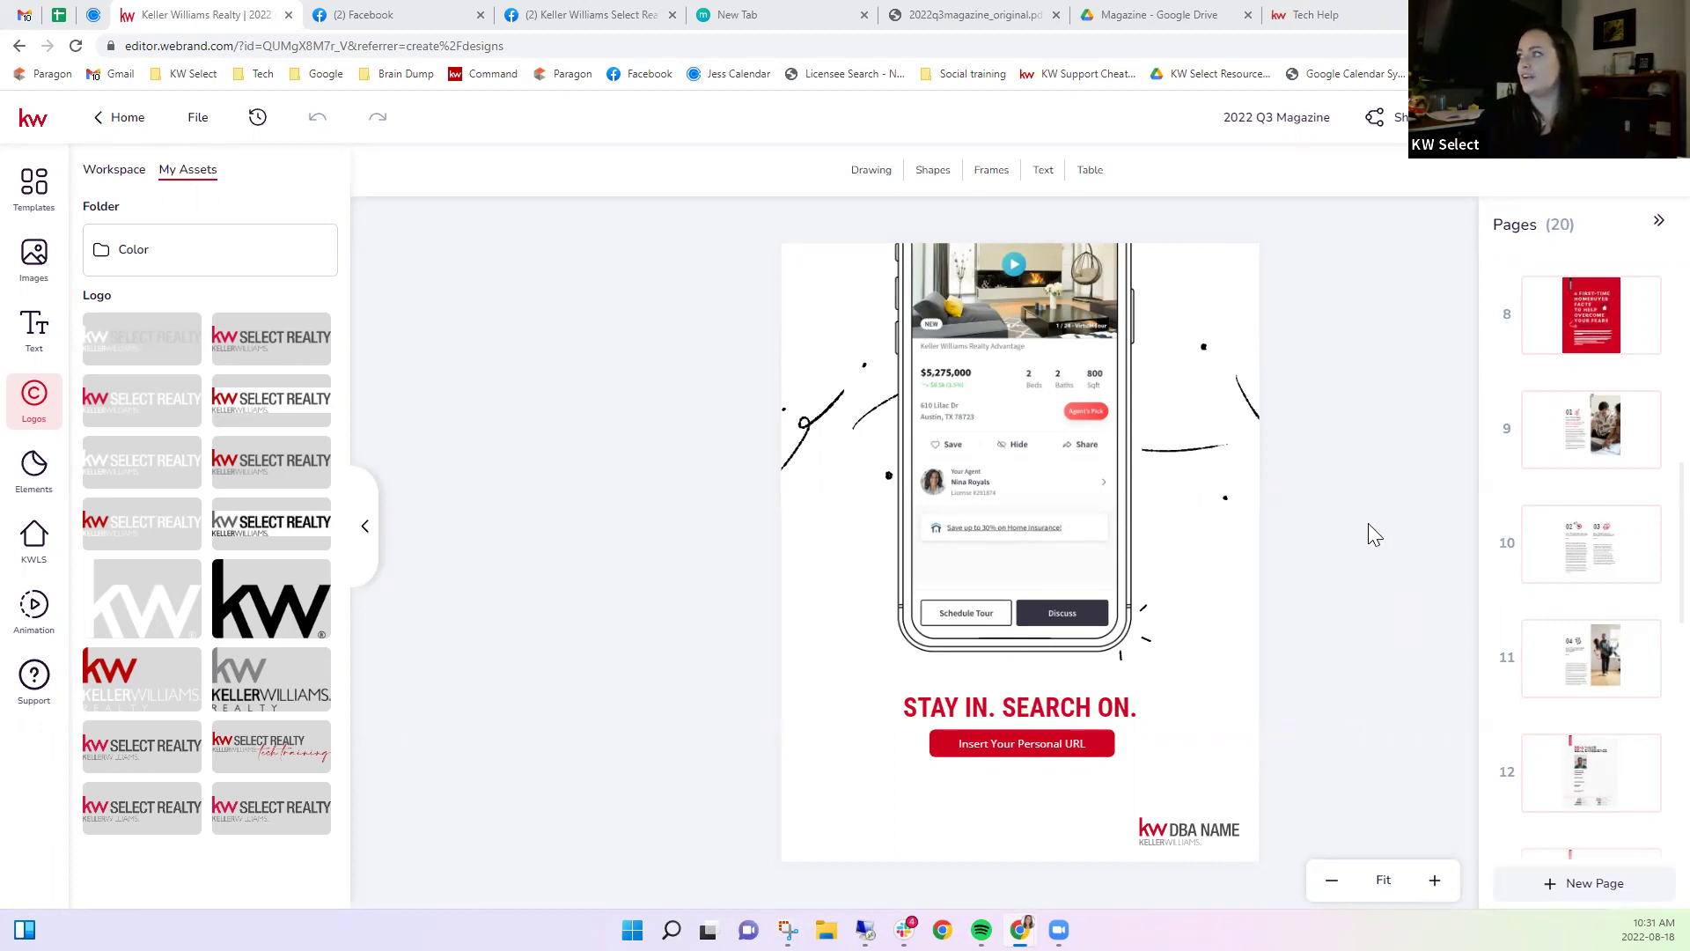
Show the whole project's 'Anyone can view' share link, select it, and open a new tab.
click(1393, 124)
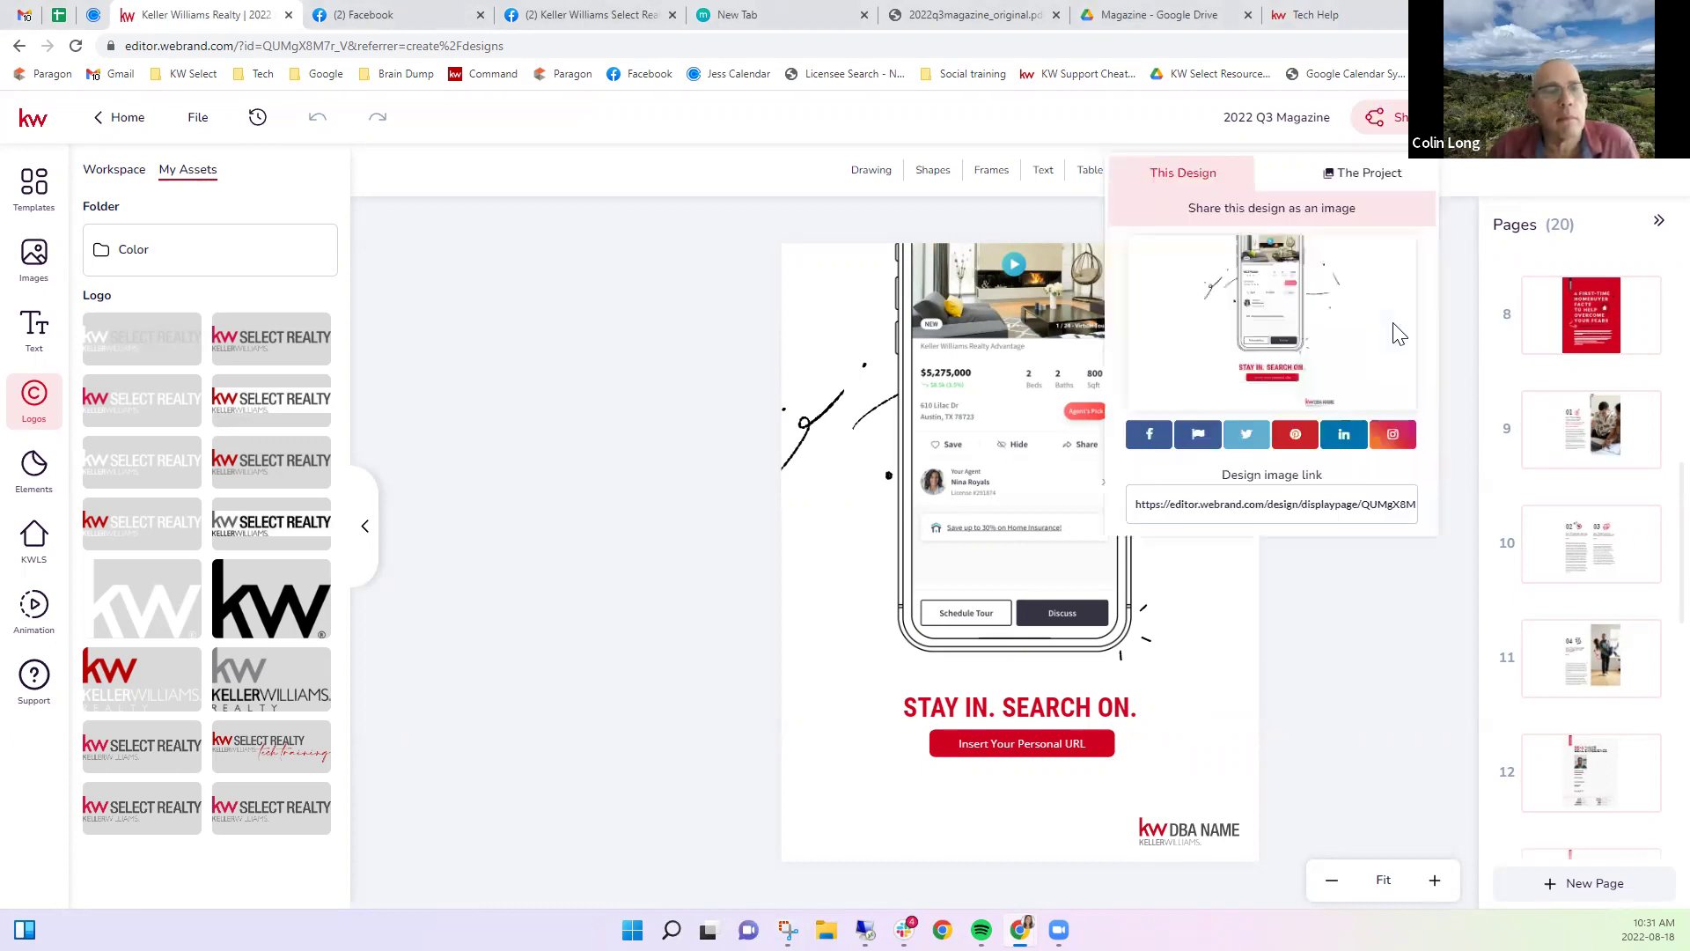
click(1350, 179)
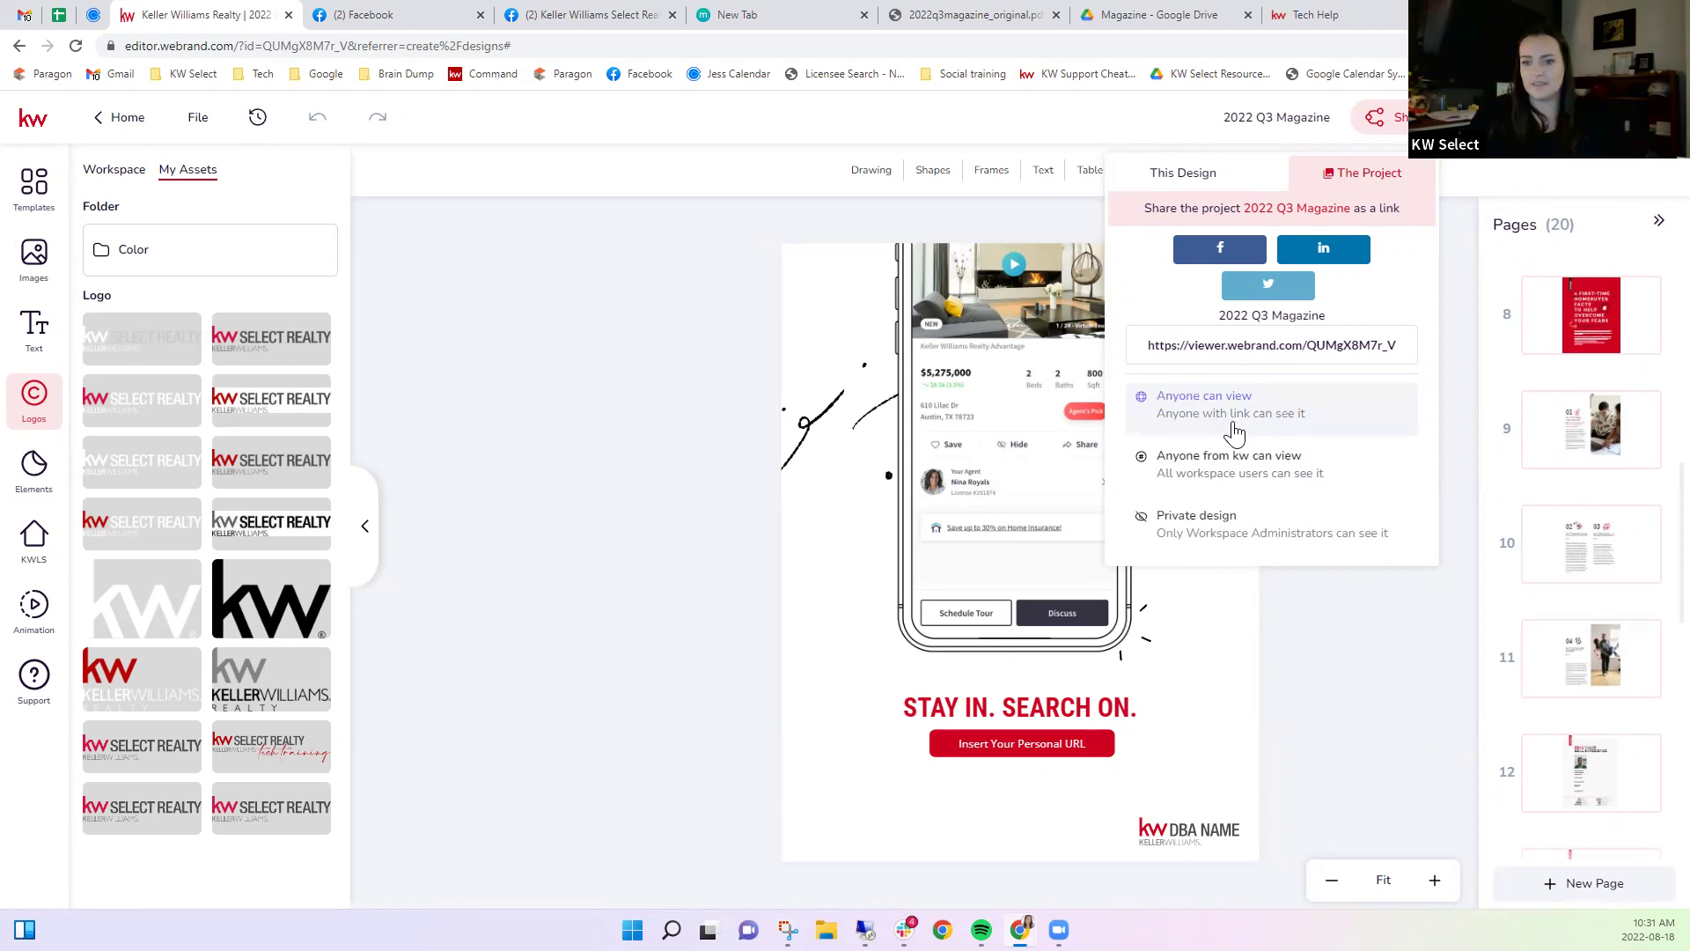
click(1204, 357)
key(ctrl+c)
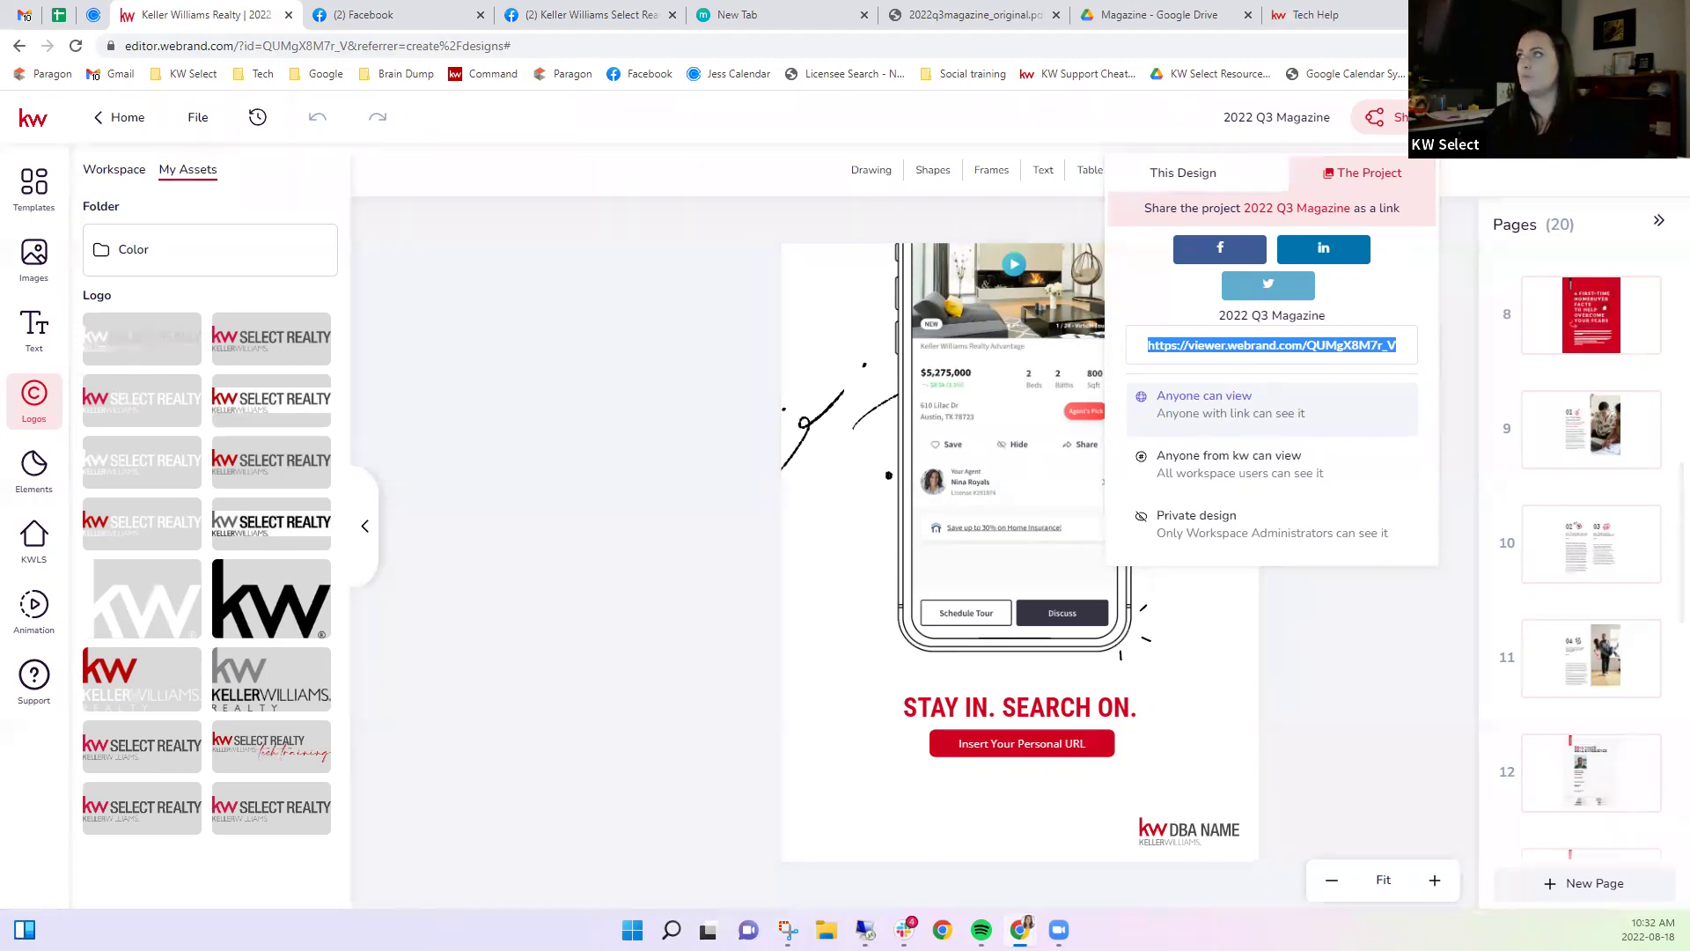
key(ctrl+t)
Load the shared viewer link and page from the cover past Quarter in Review and vacation tips.
key(ctrl+v)
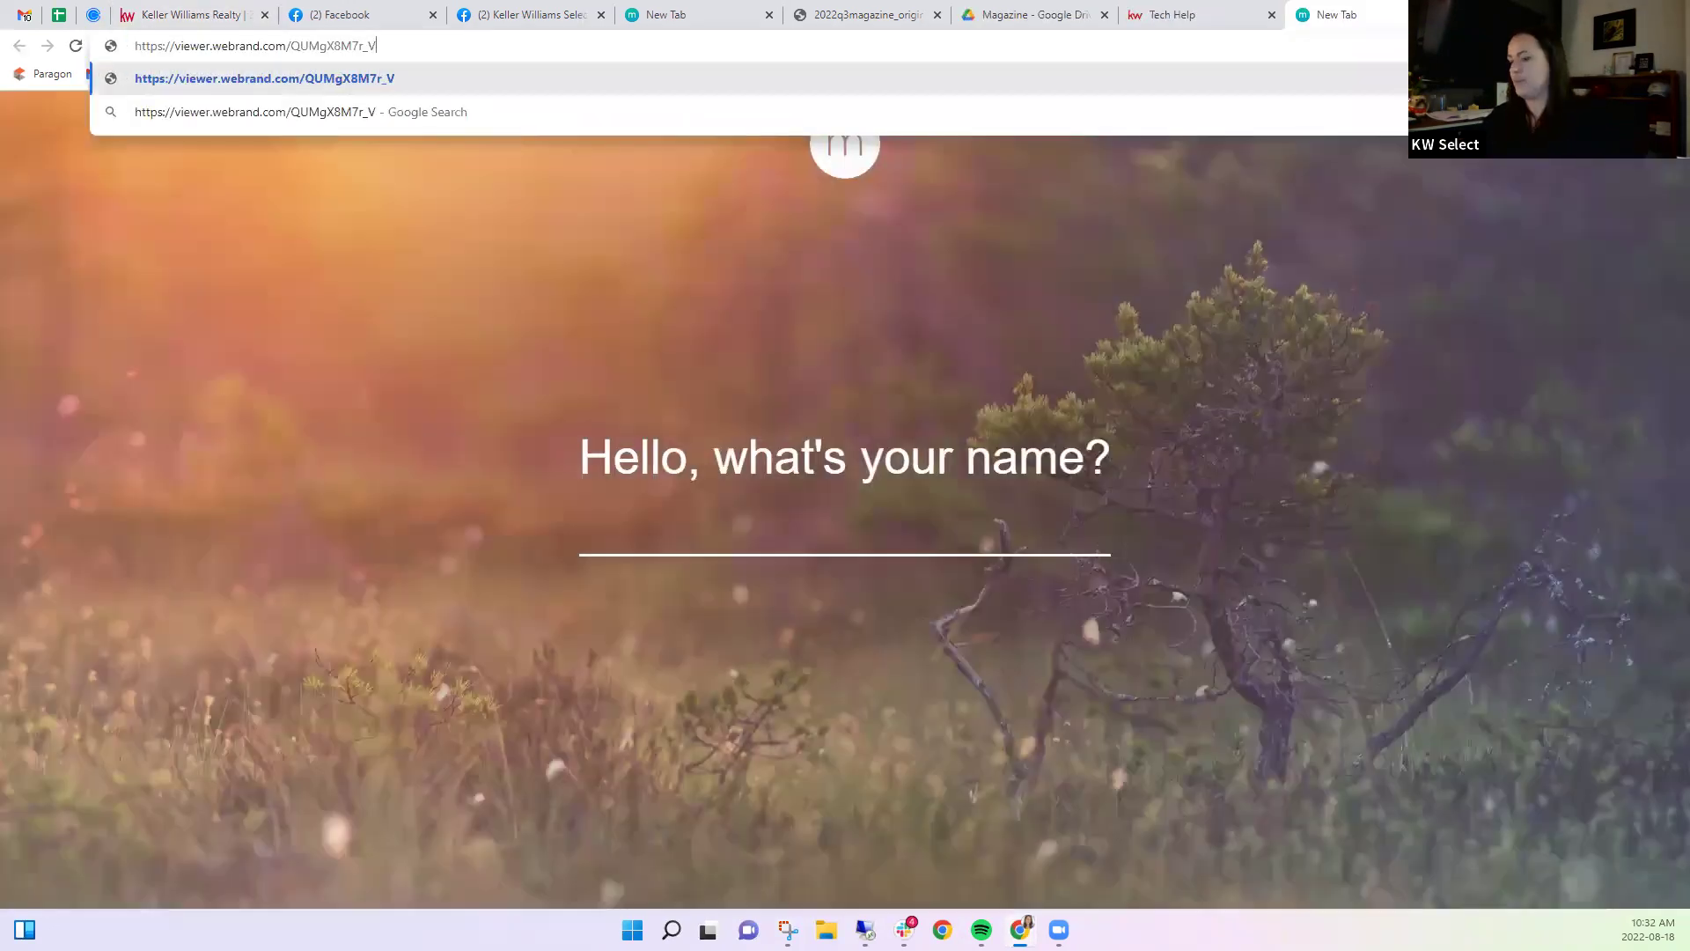
key(Return)
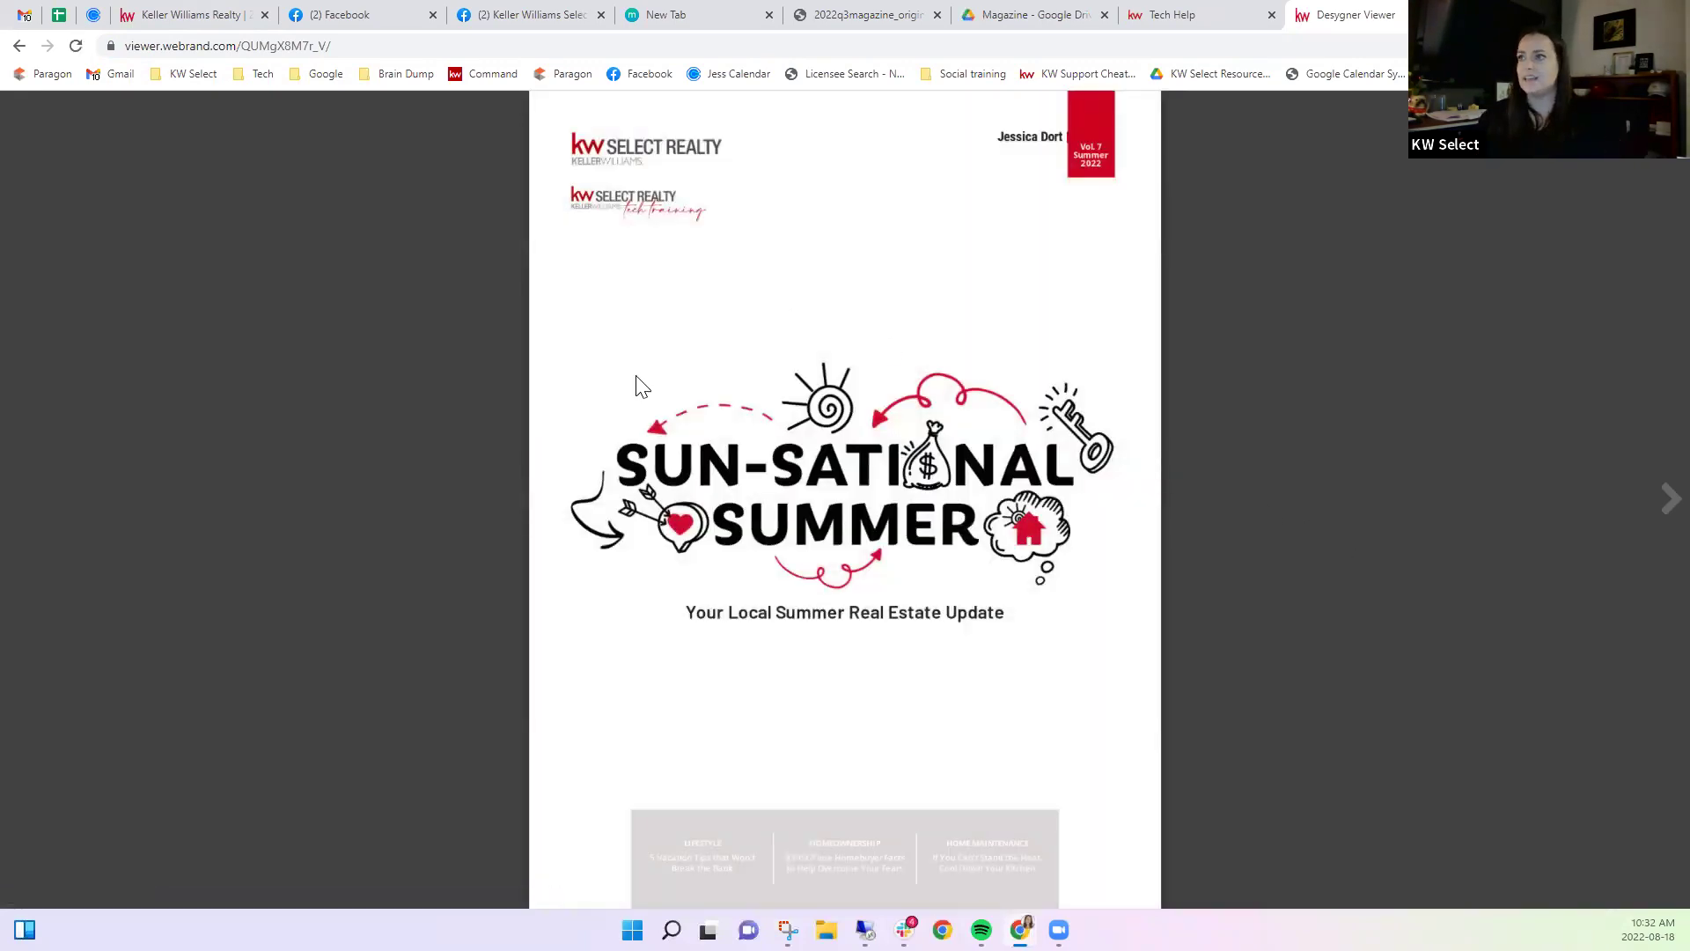
click(1662, 506)
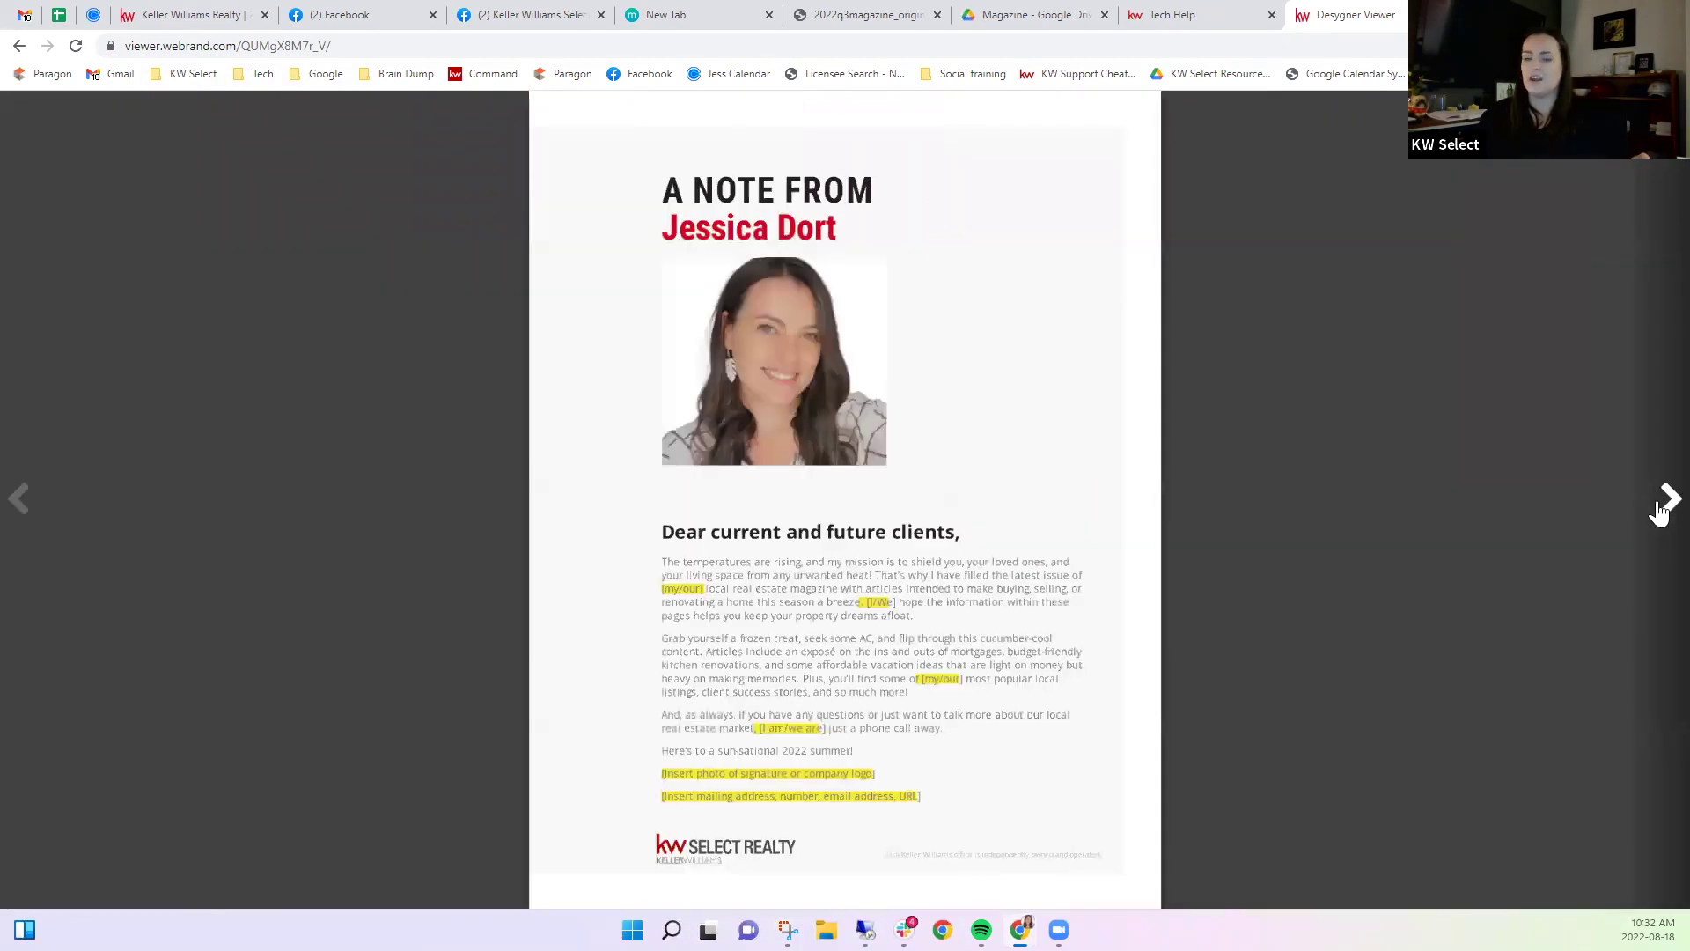
click(1659, 511)
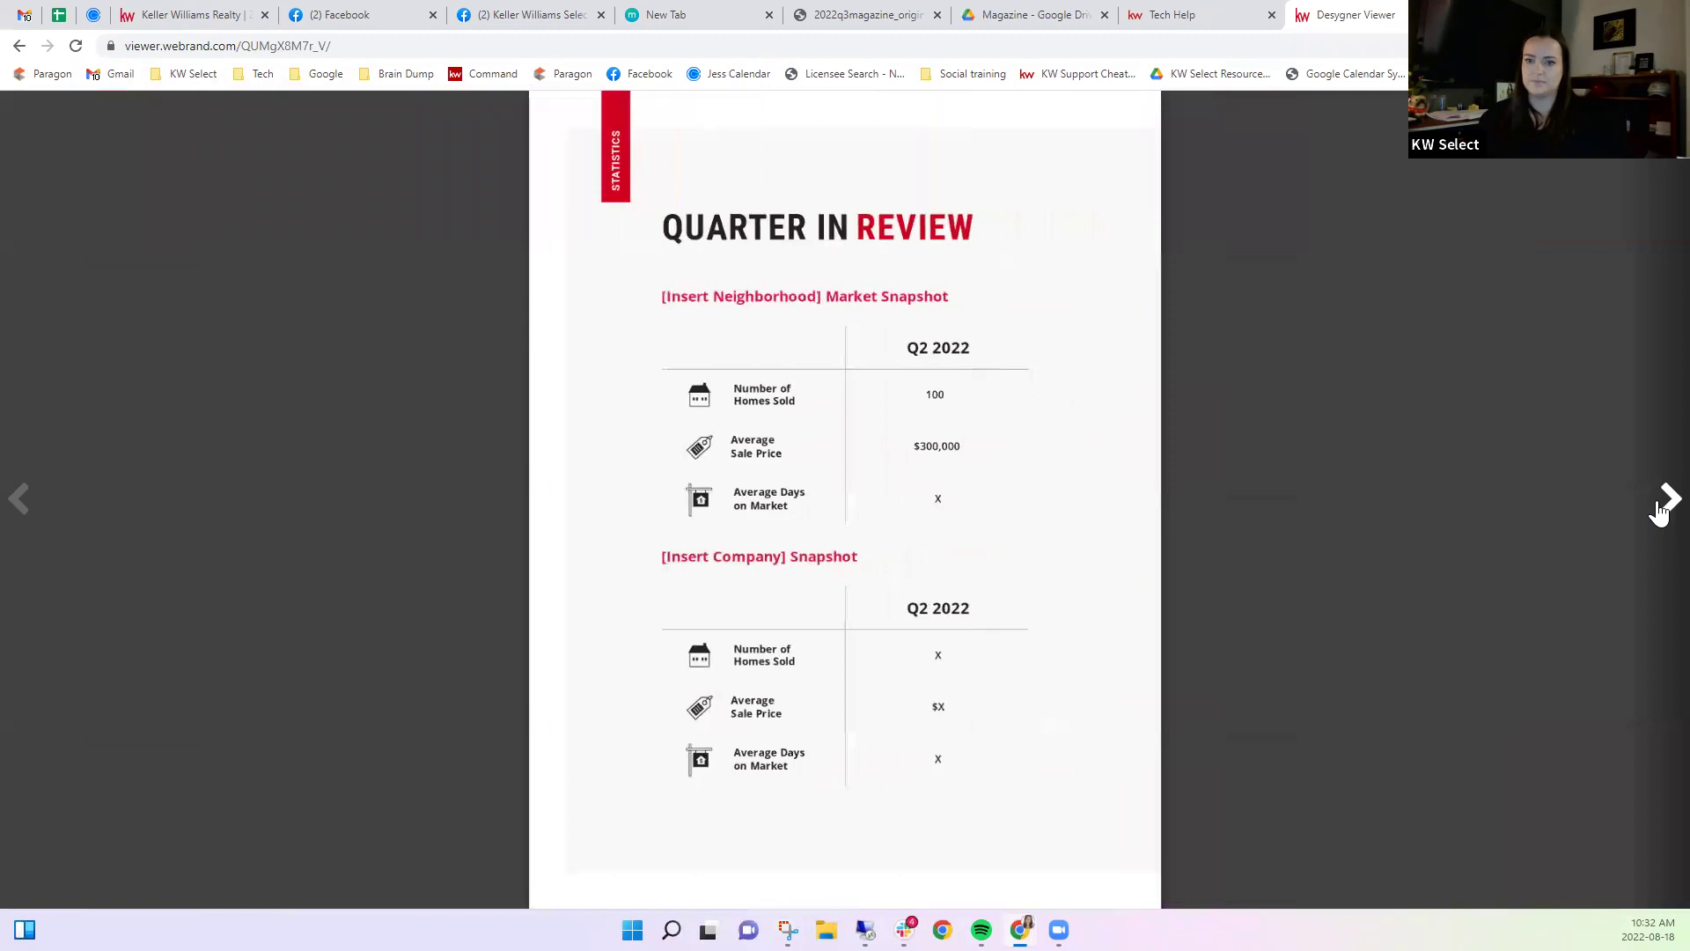
click(1659, 510)
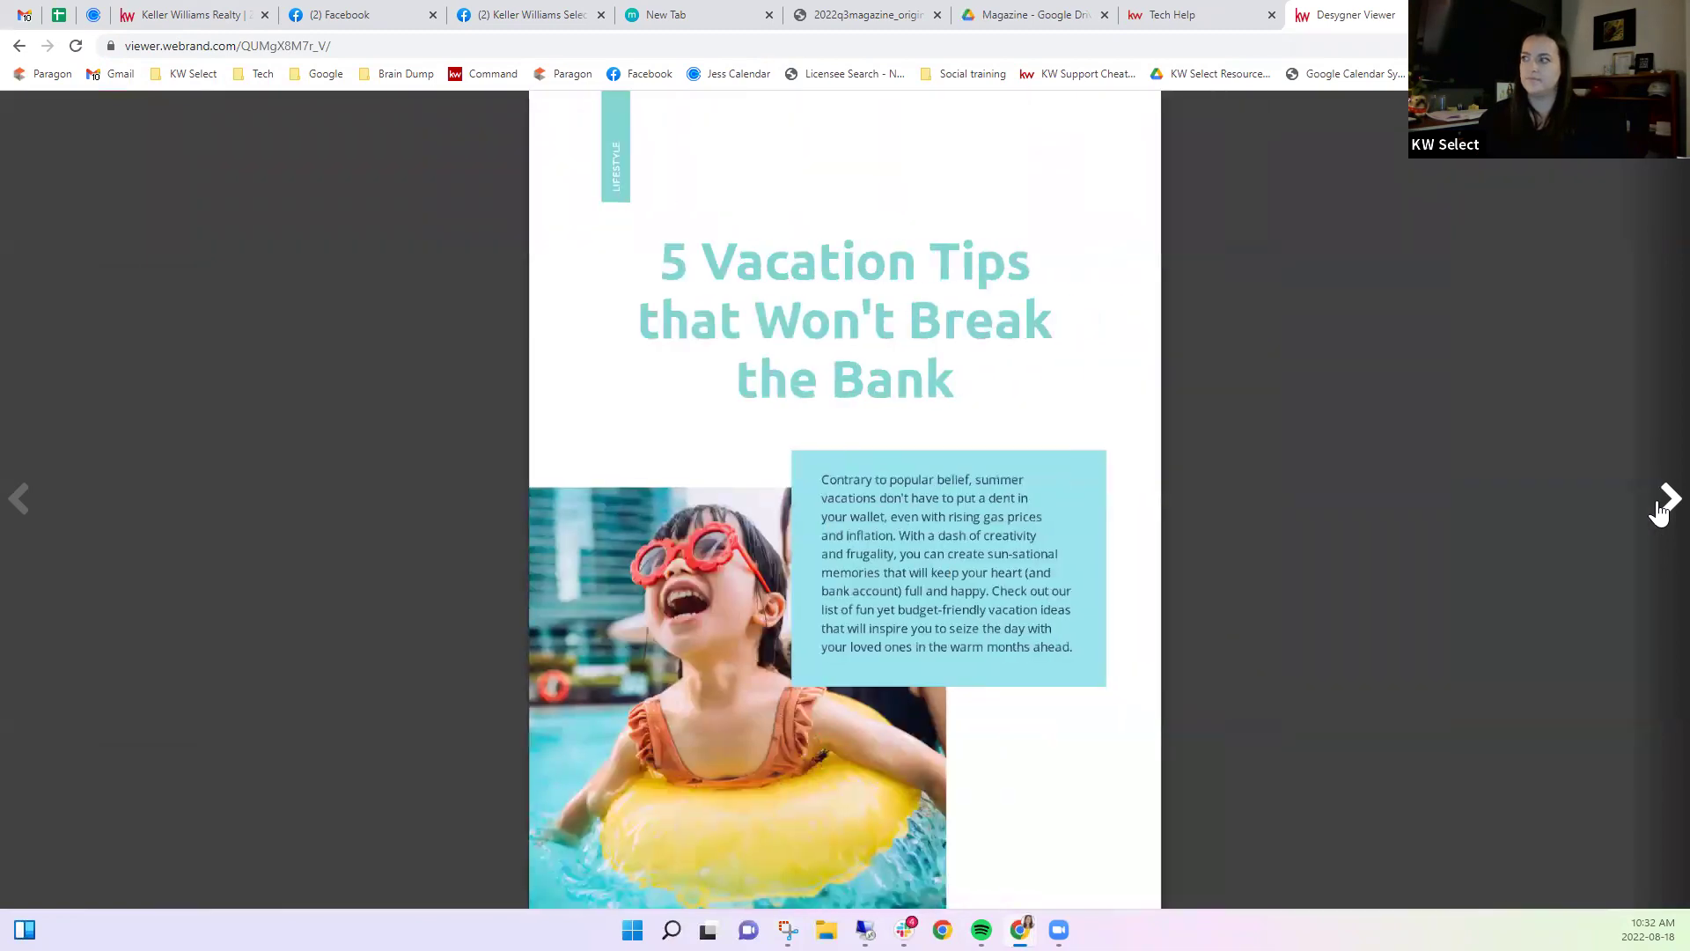
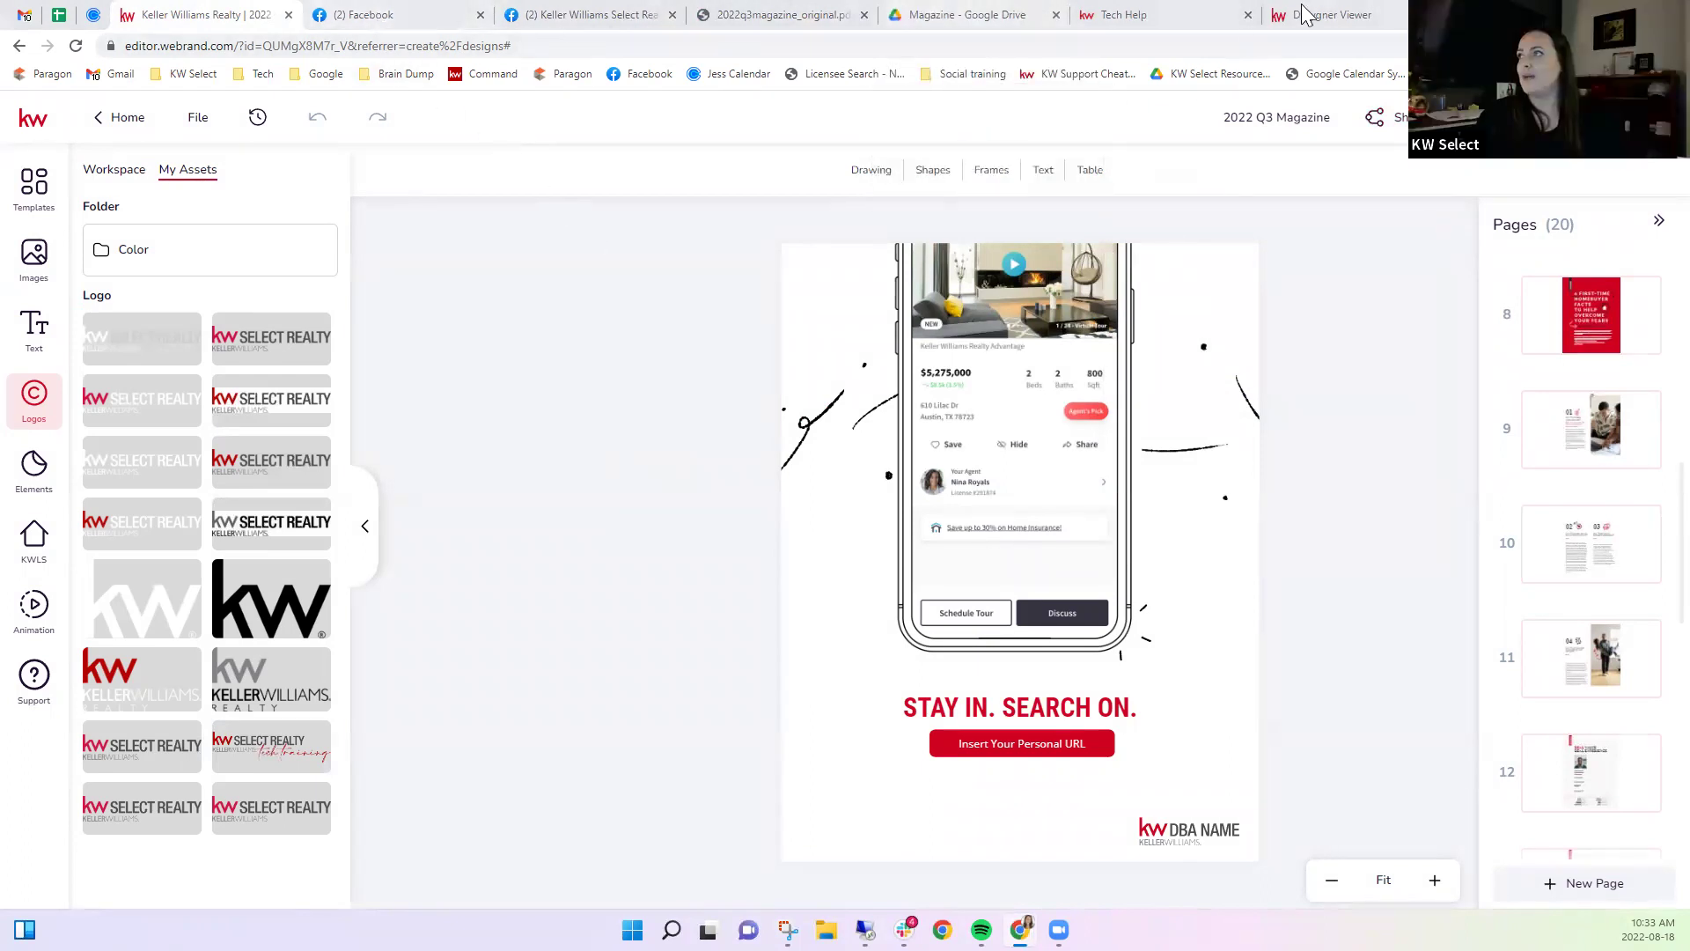
Save the 2022 Q3 Magazine design and return to the KW Designer home page.
click(124, 120)
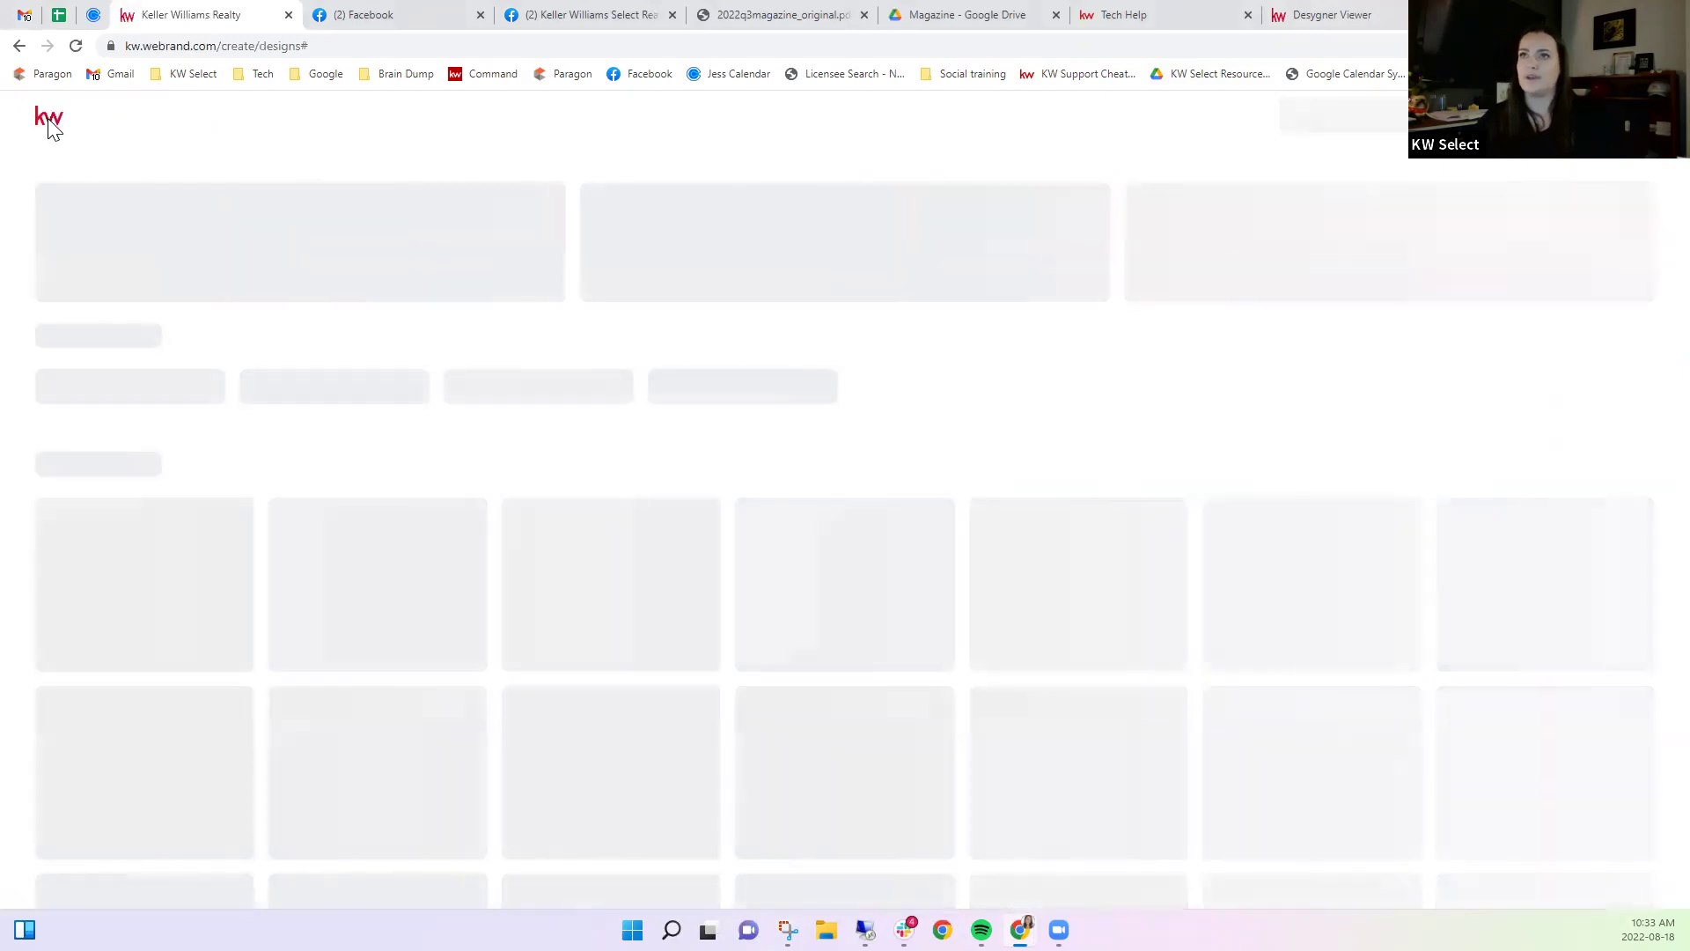
Switch to KW Command and open the shared SmartPlans Library.
click(471, 76)
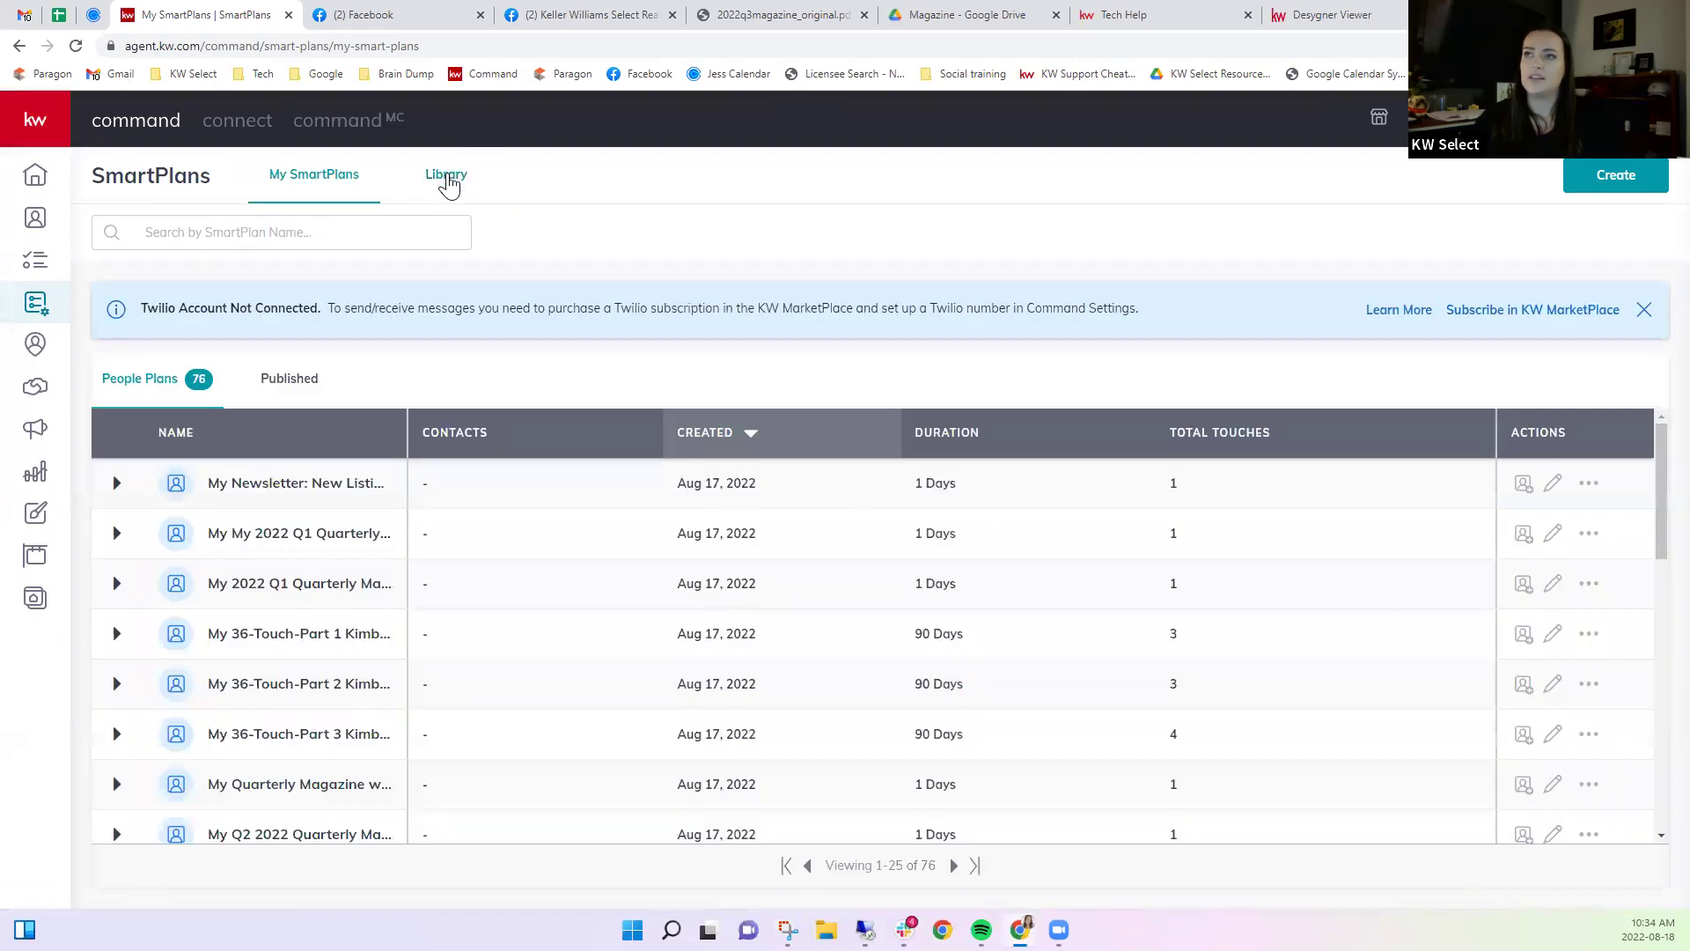
click(448, 179)
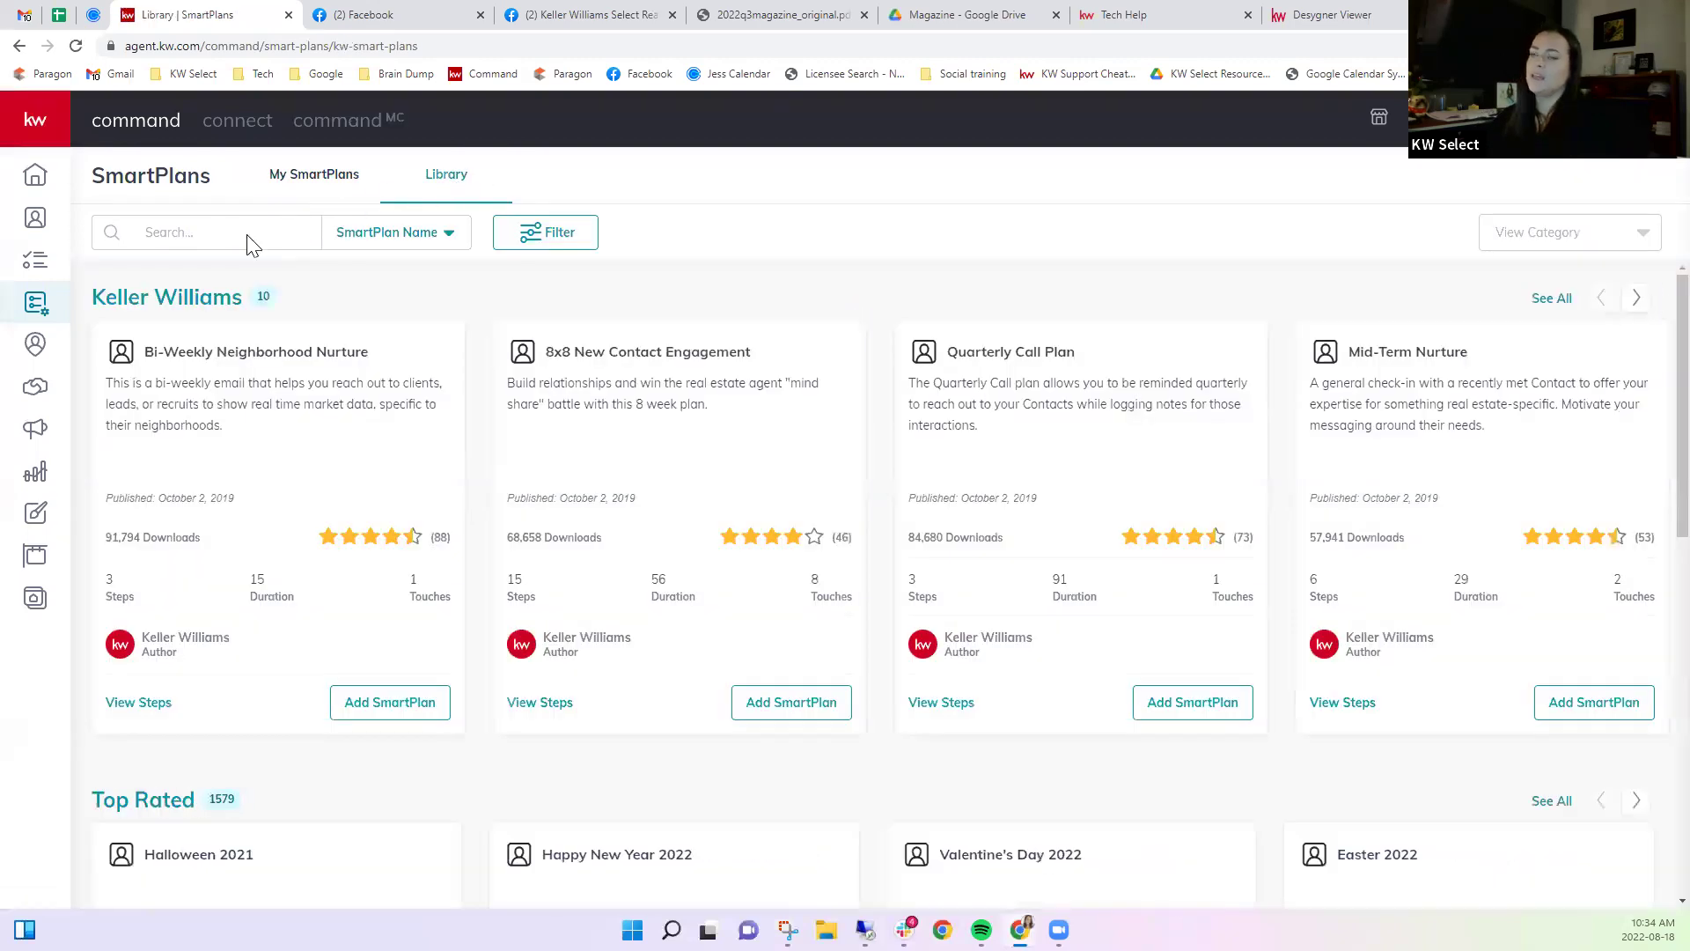
Search the SmartPlan library by Author Name for the magazine author's plans.
click(249, 234)
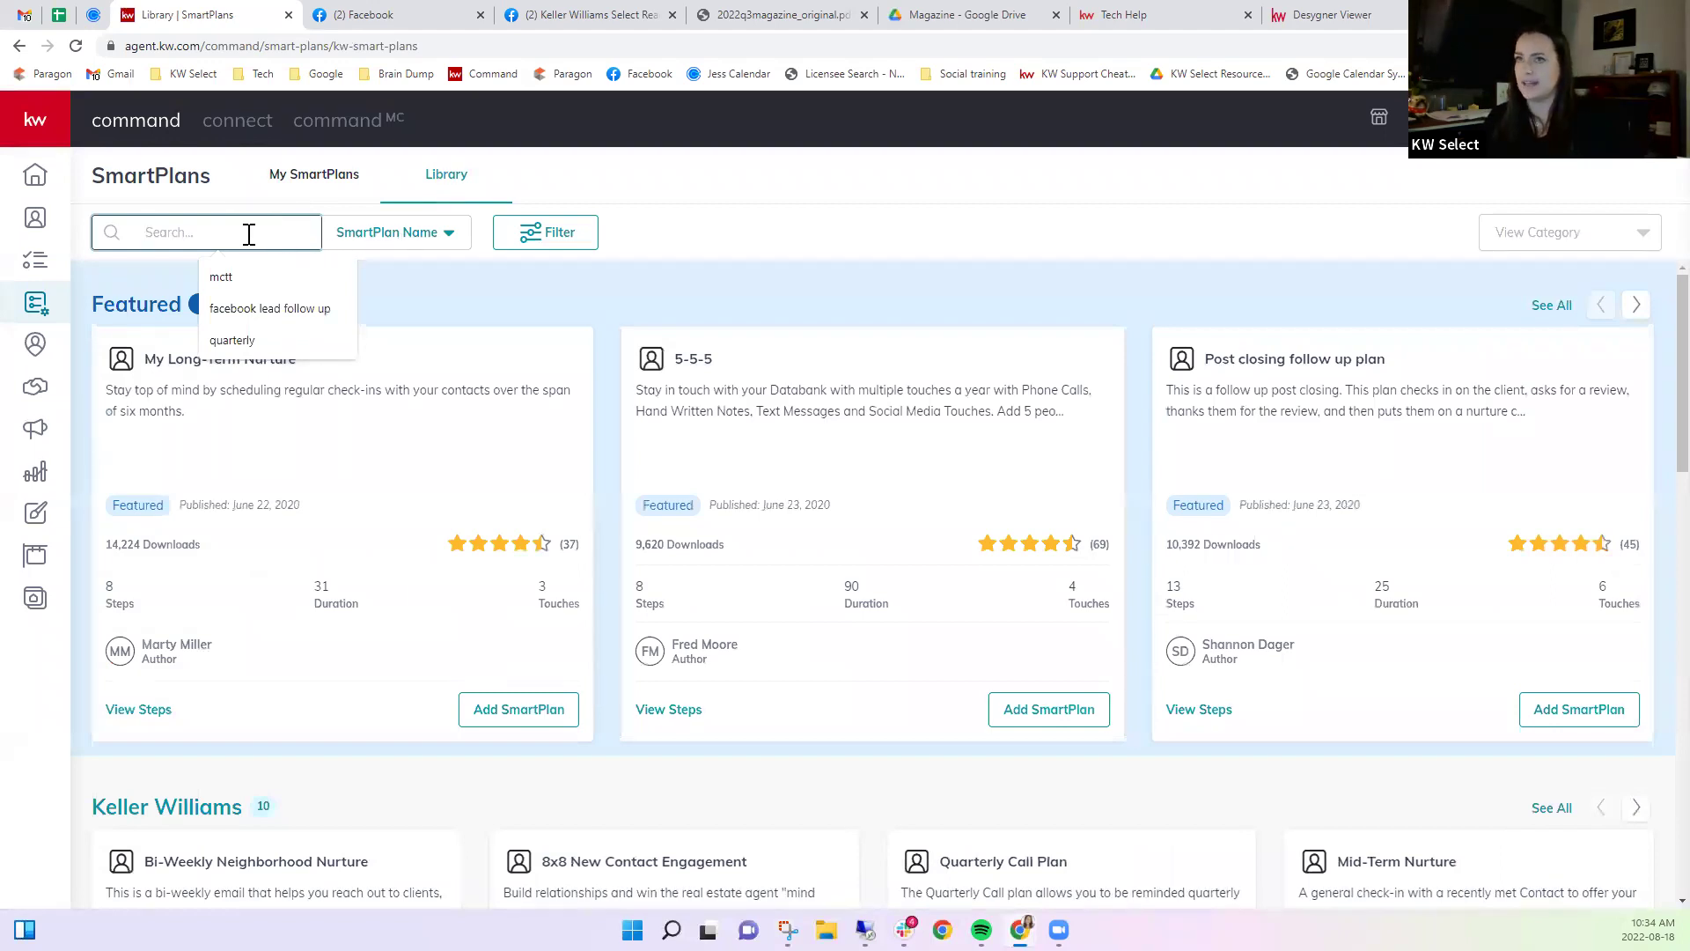
click(435, 252)
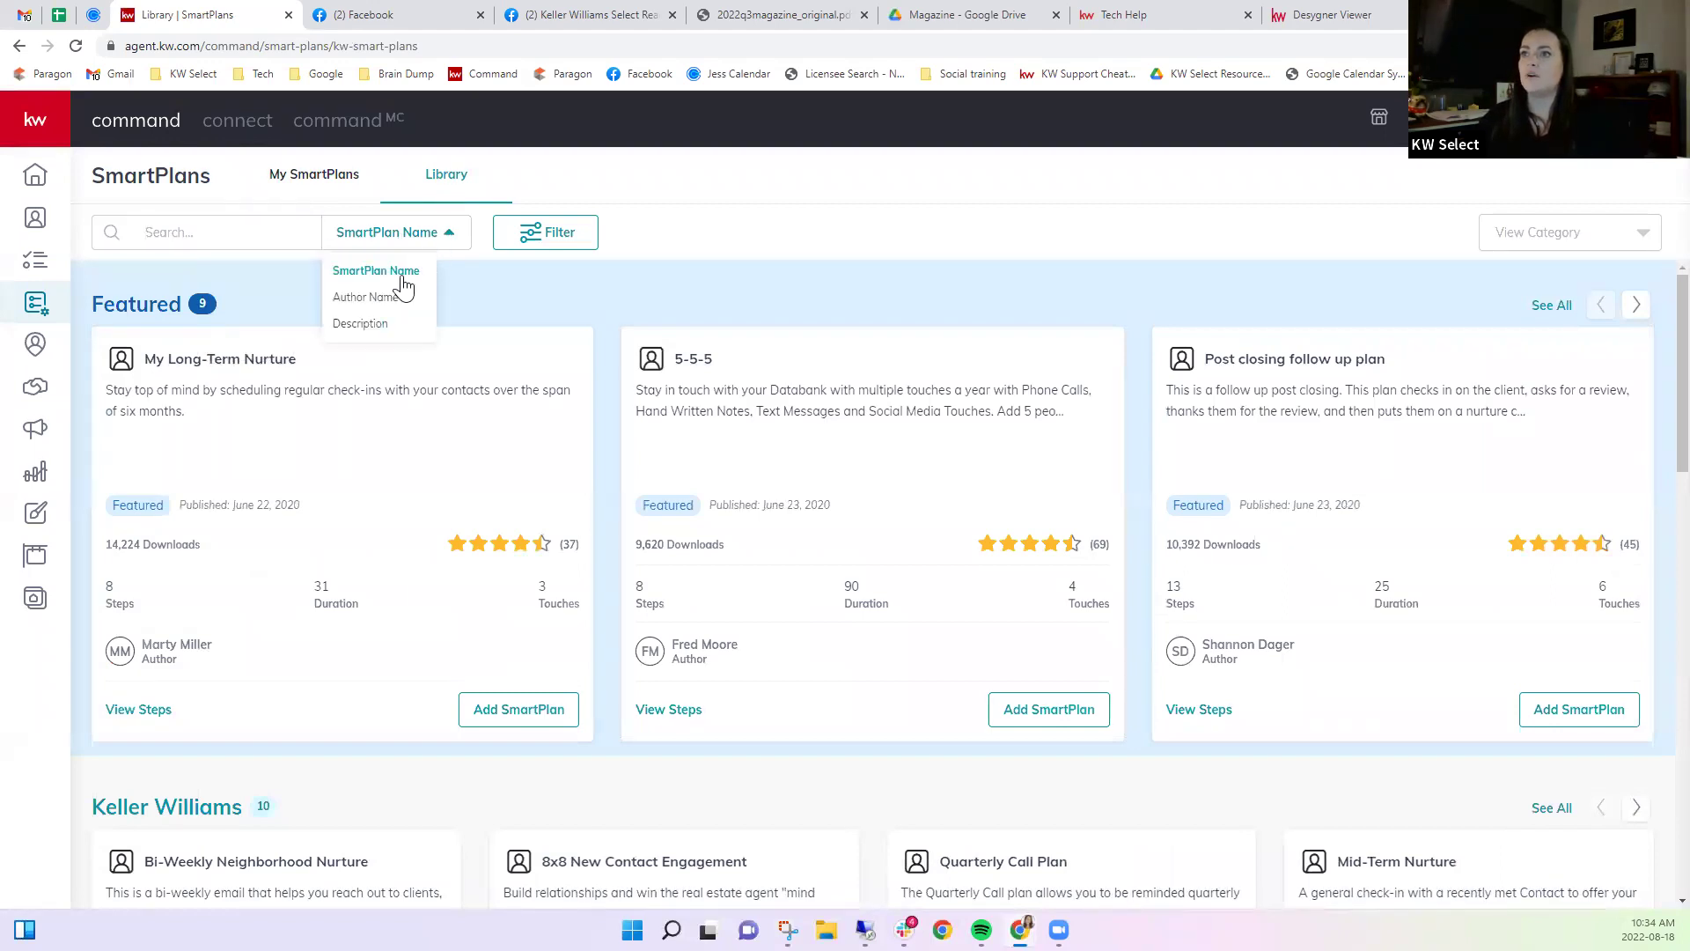
click(385, 298)
click(278, 248)
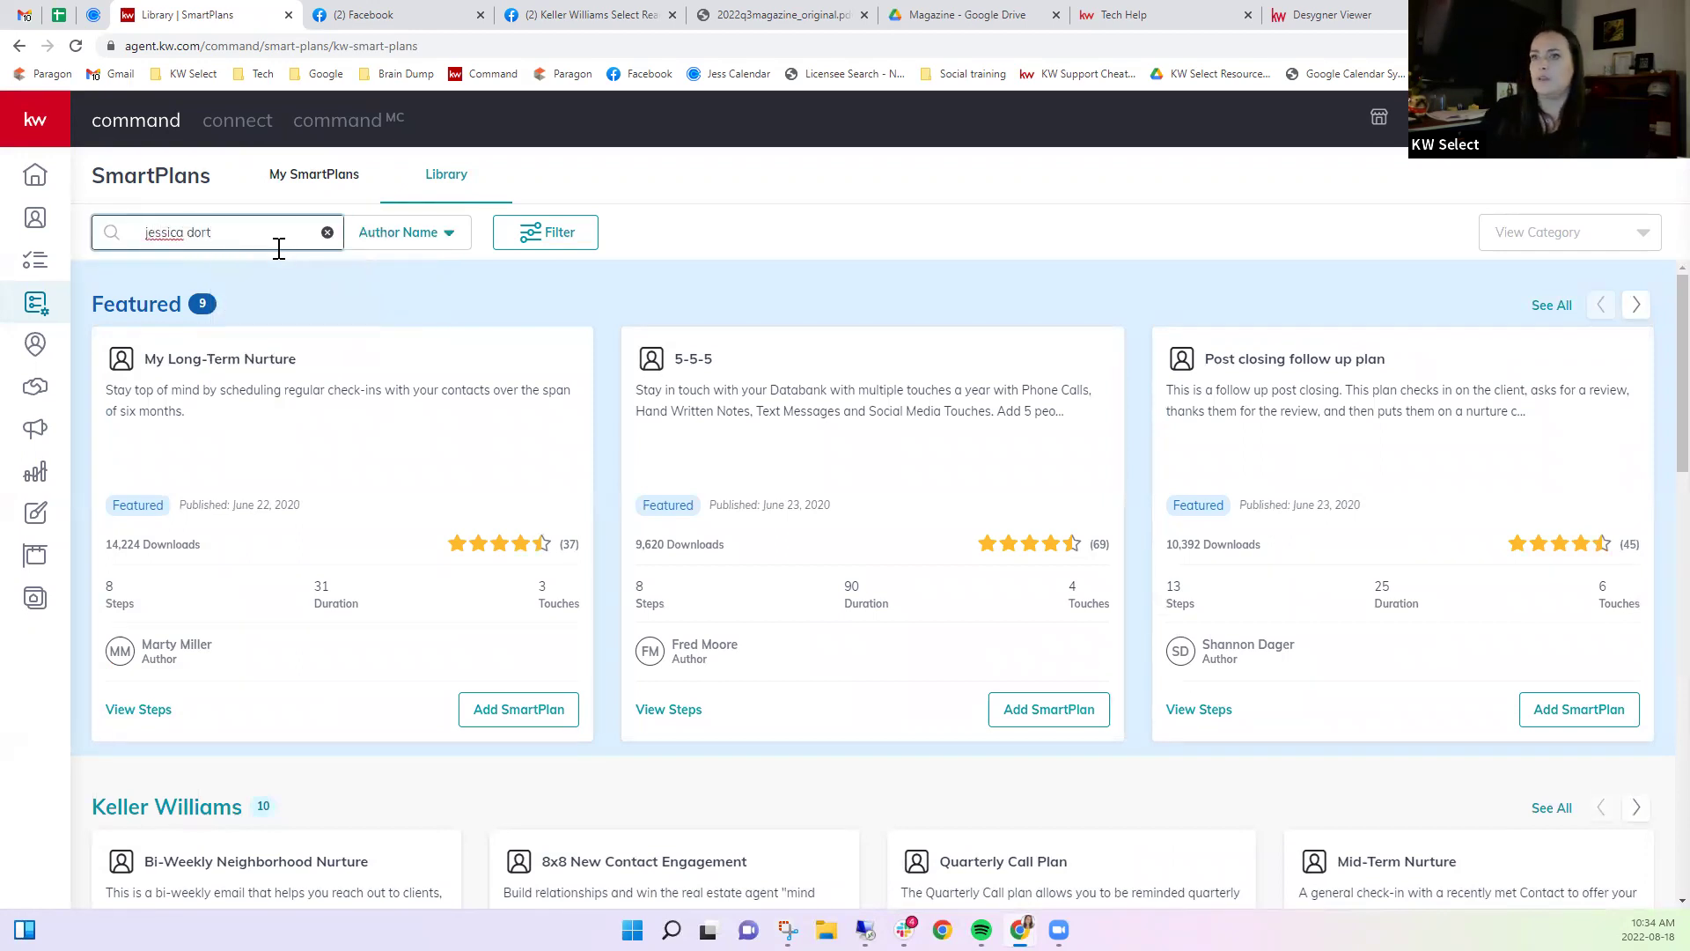
key(Return)
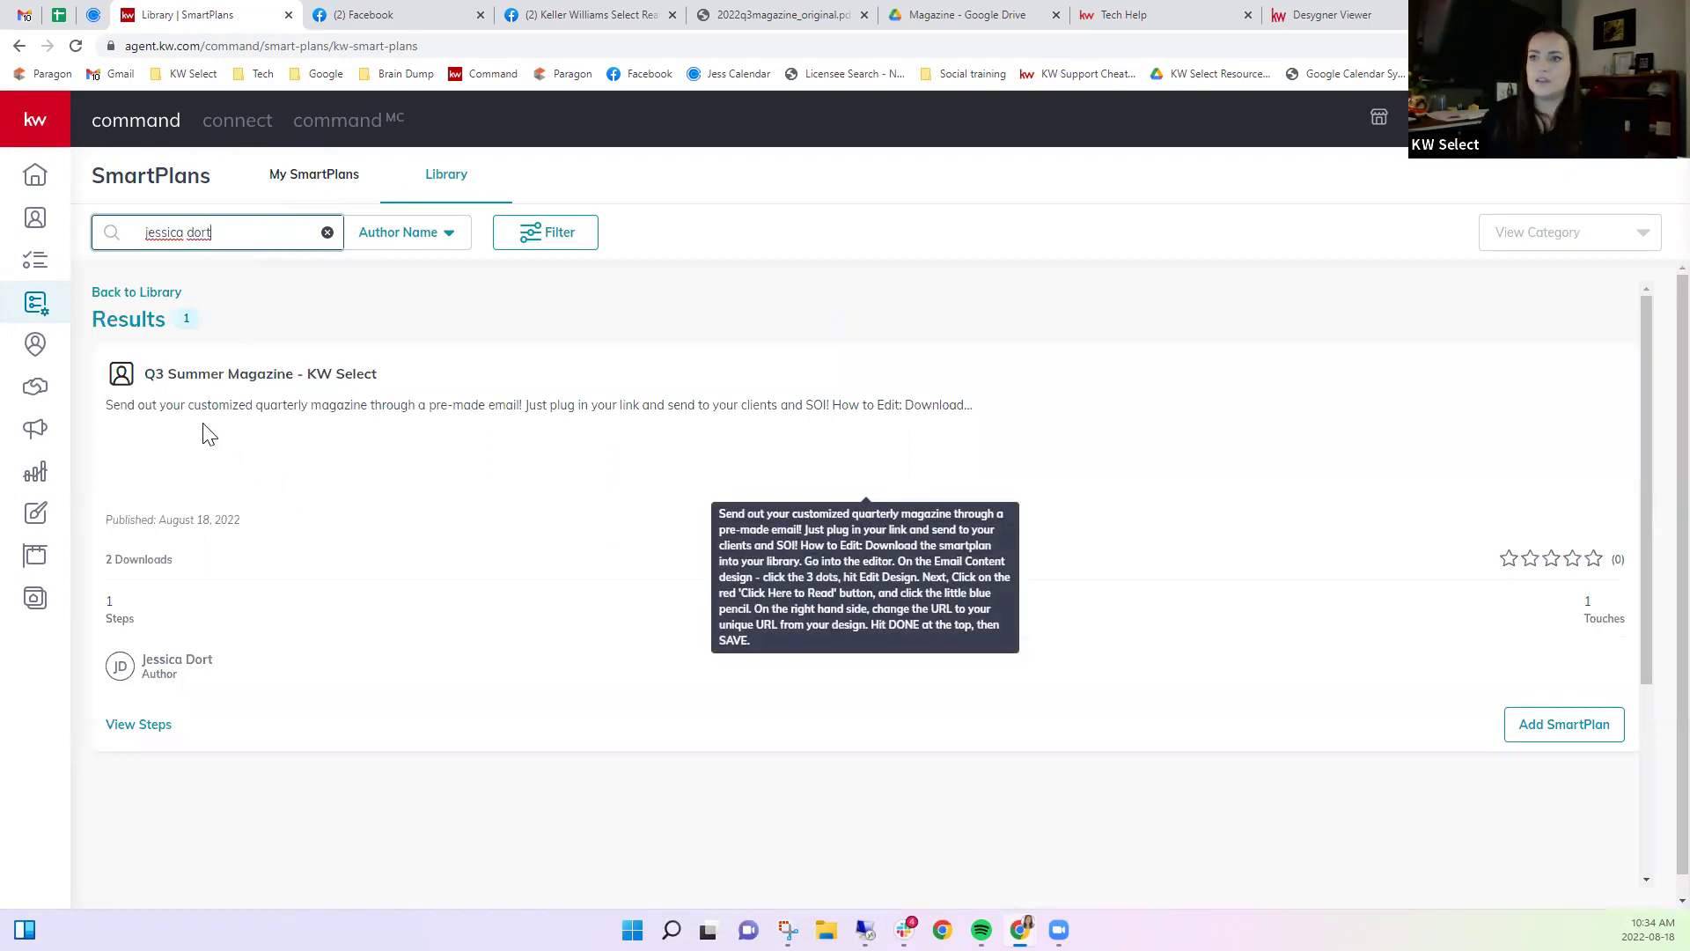
Try downloading Q3 Summer Magazine - KW Select (already owned), then go to My SmartPlans.
click(1539, 727)
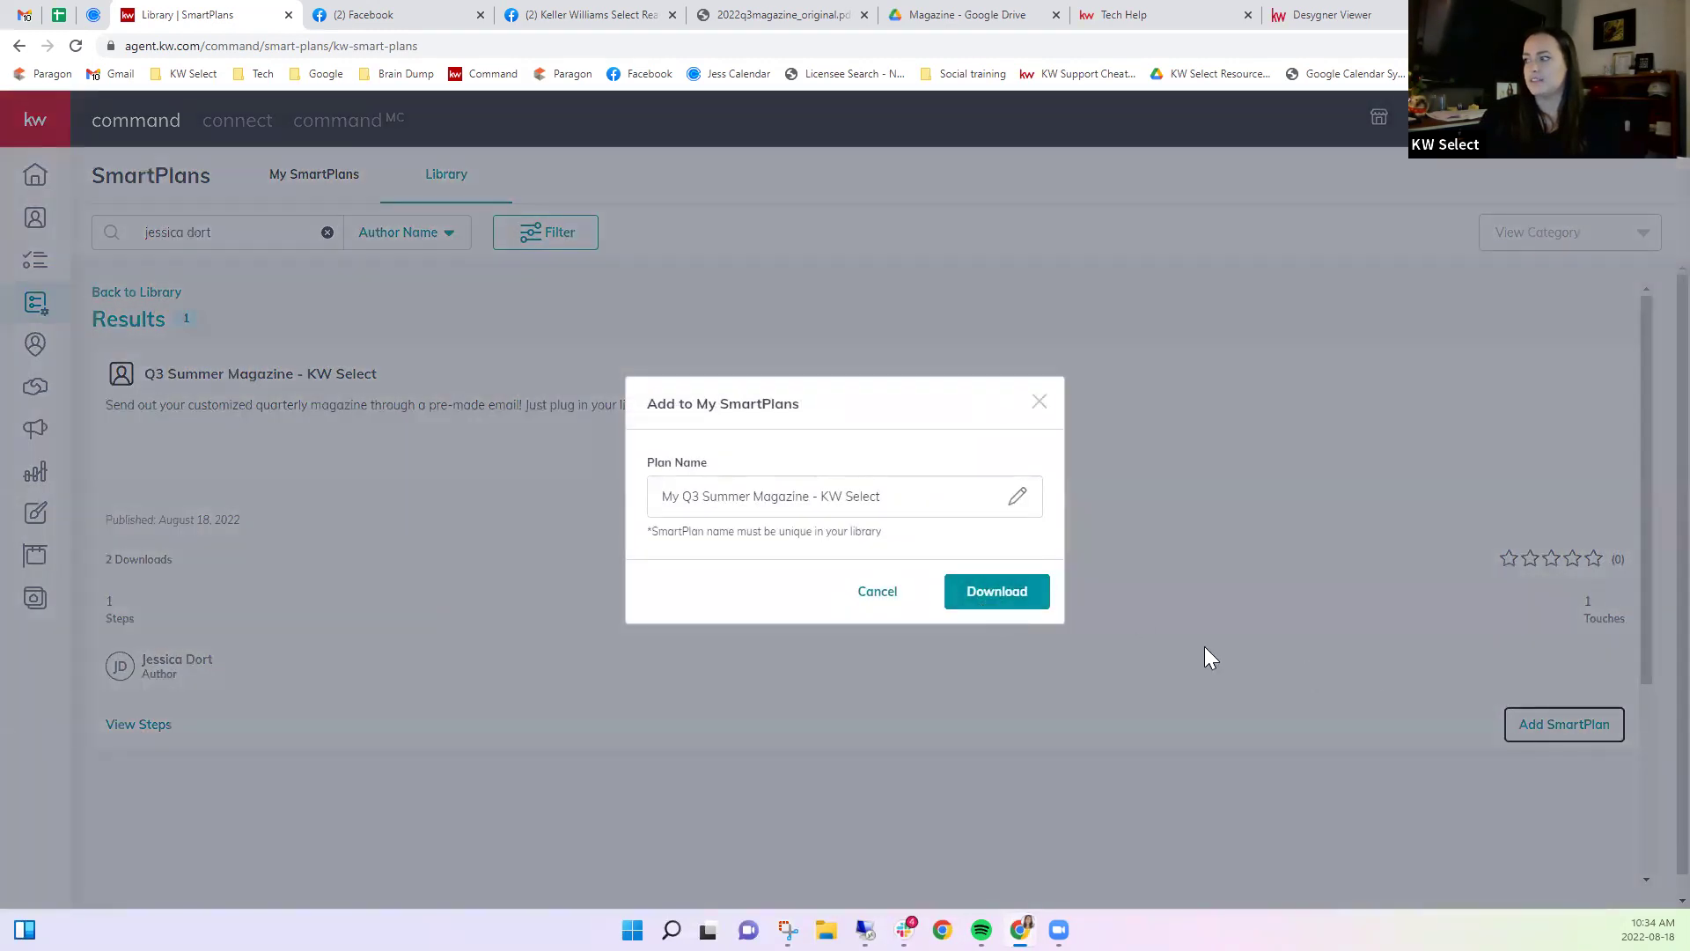
click(1003, 598)
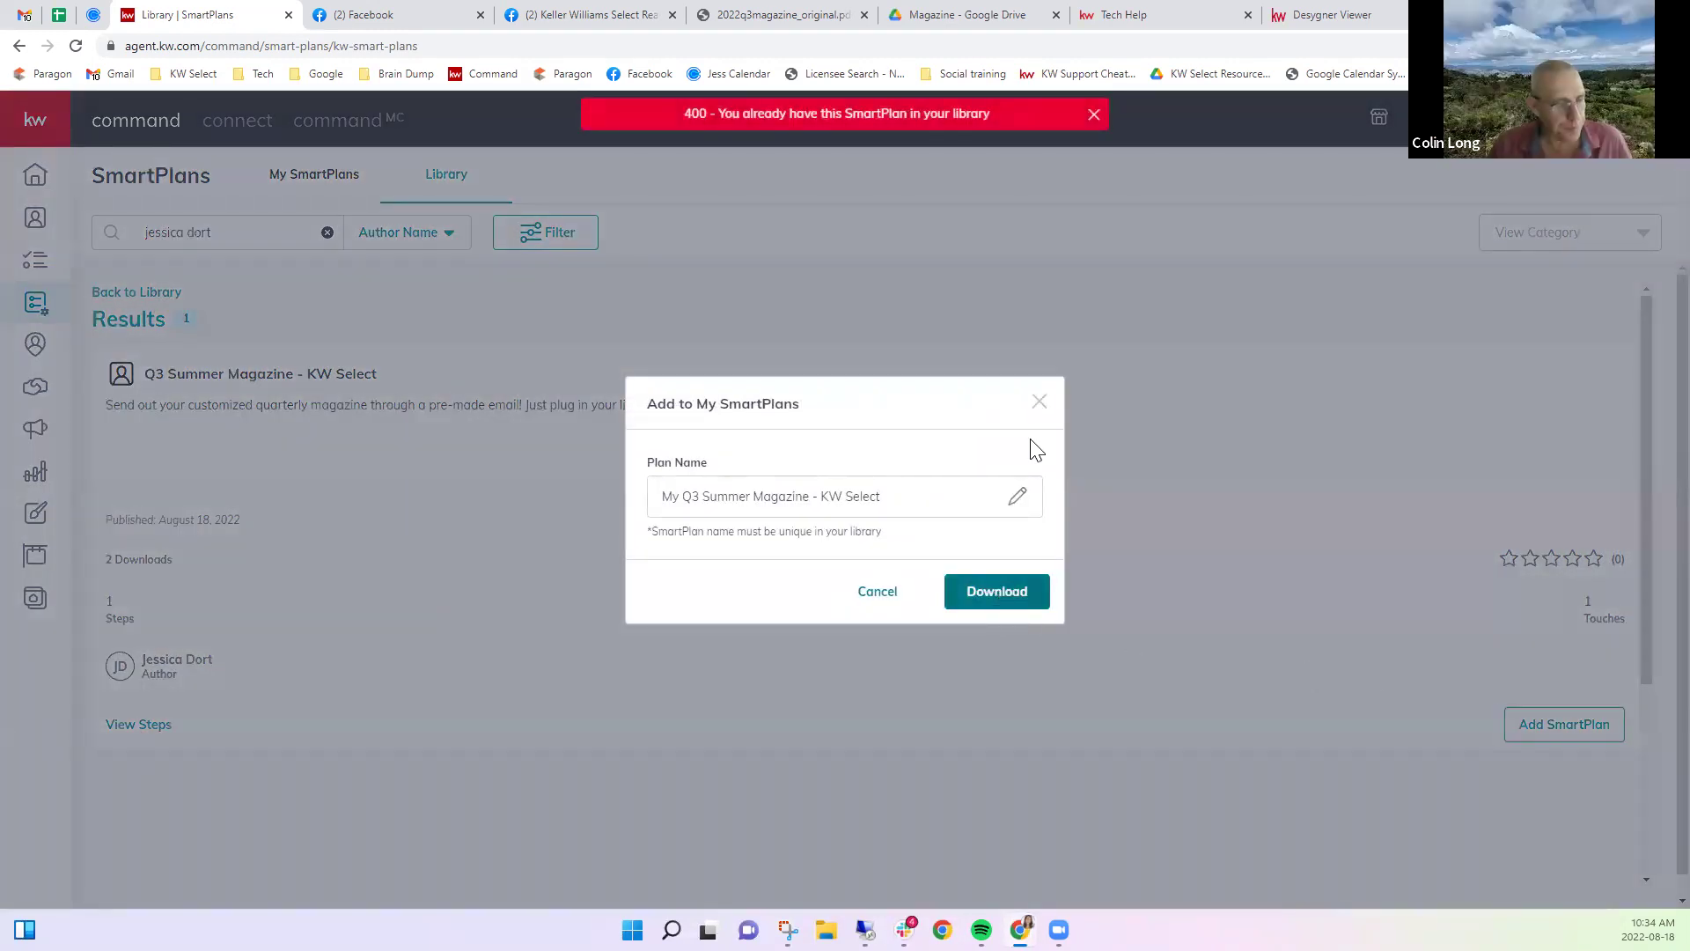
click(1039, 405)
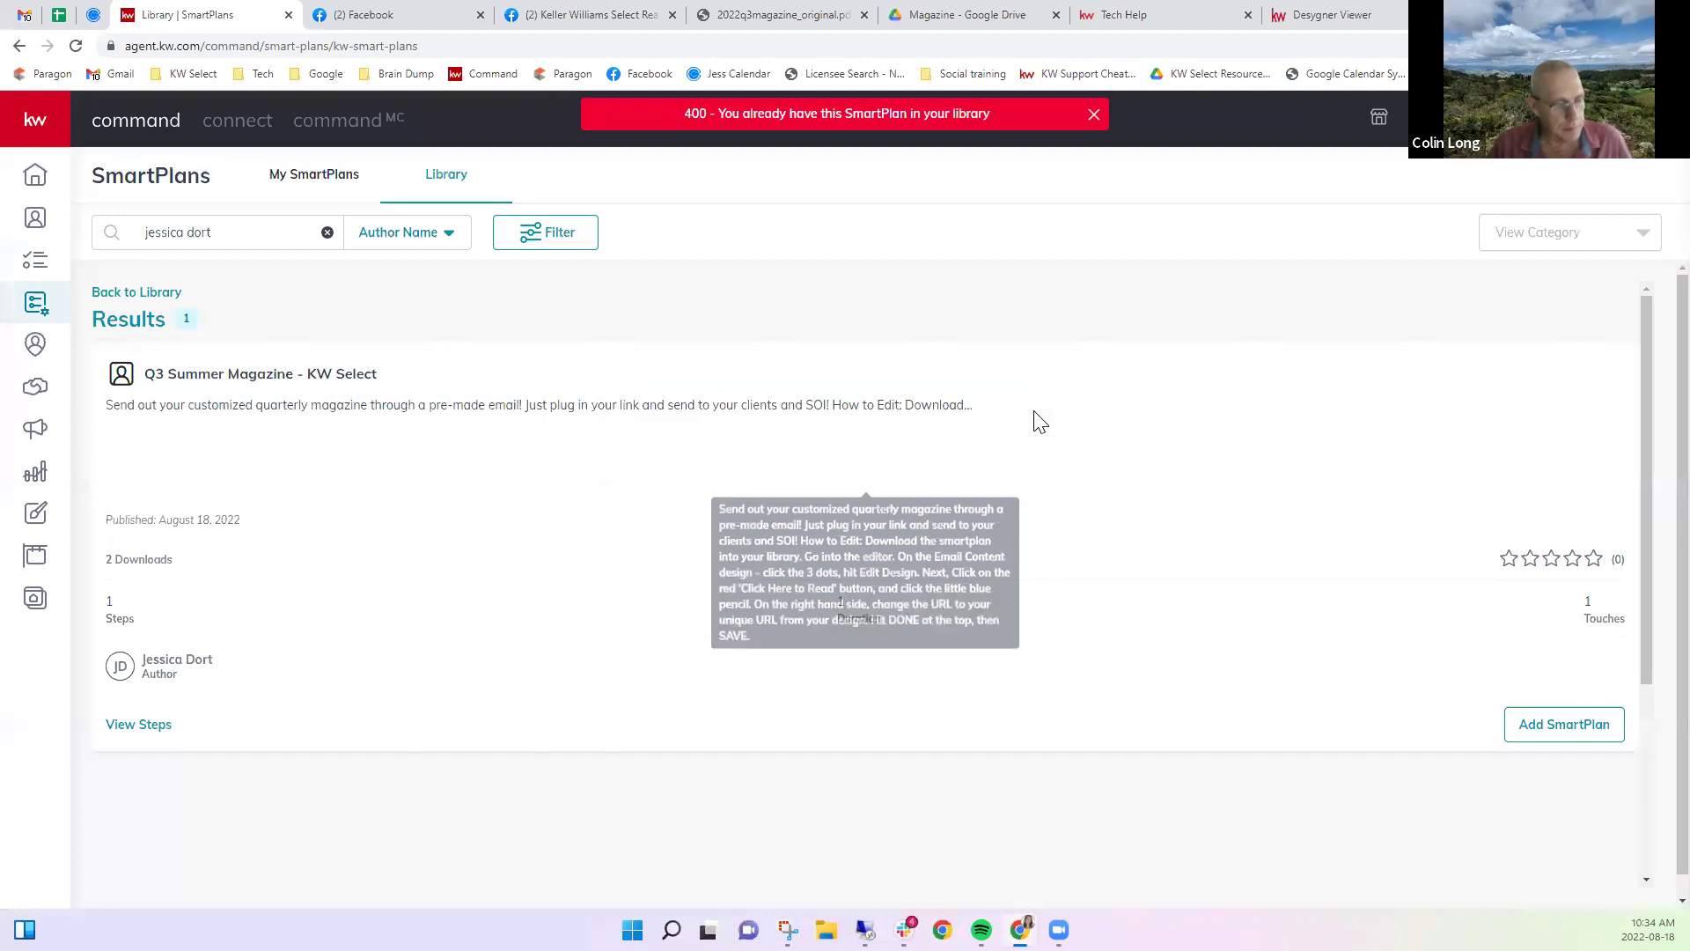
click(299, 184)
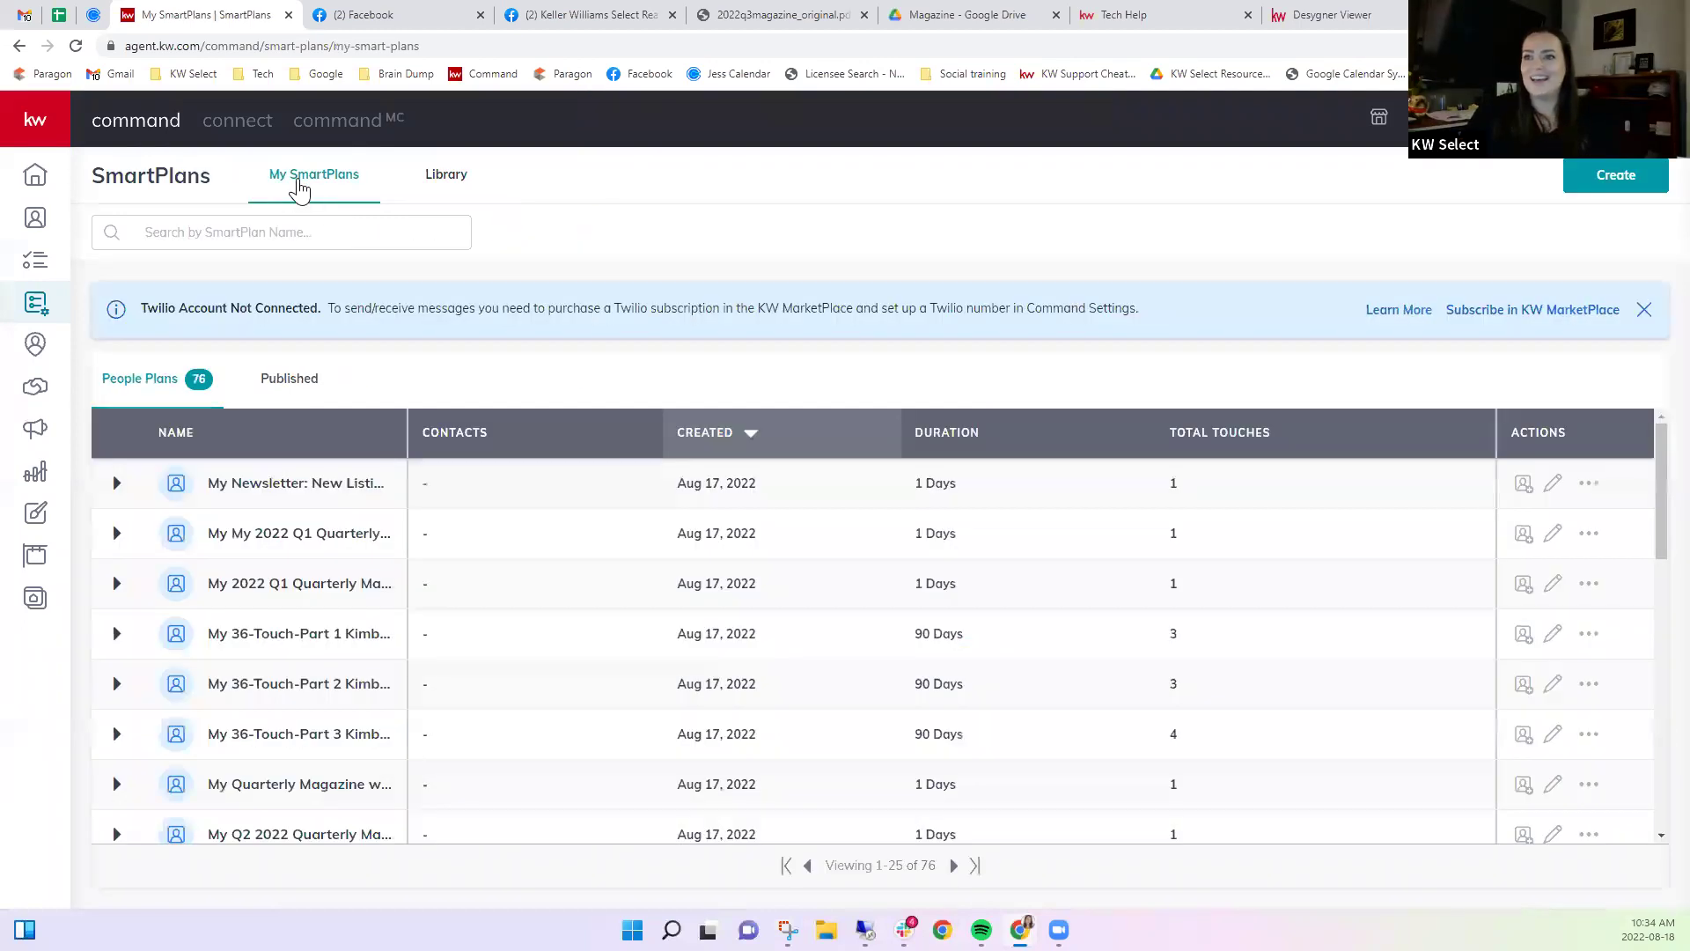
Open the Q3 Summer Magazine SmartPlan in the plan editor.
scroll(339, 554, down, 2)
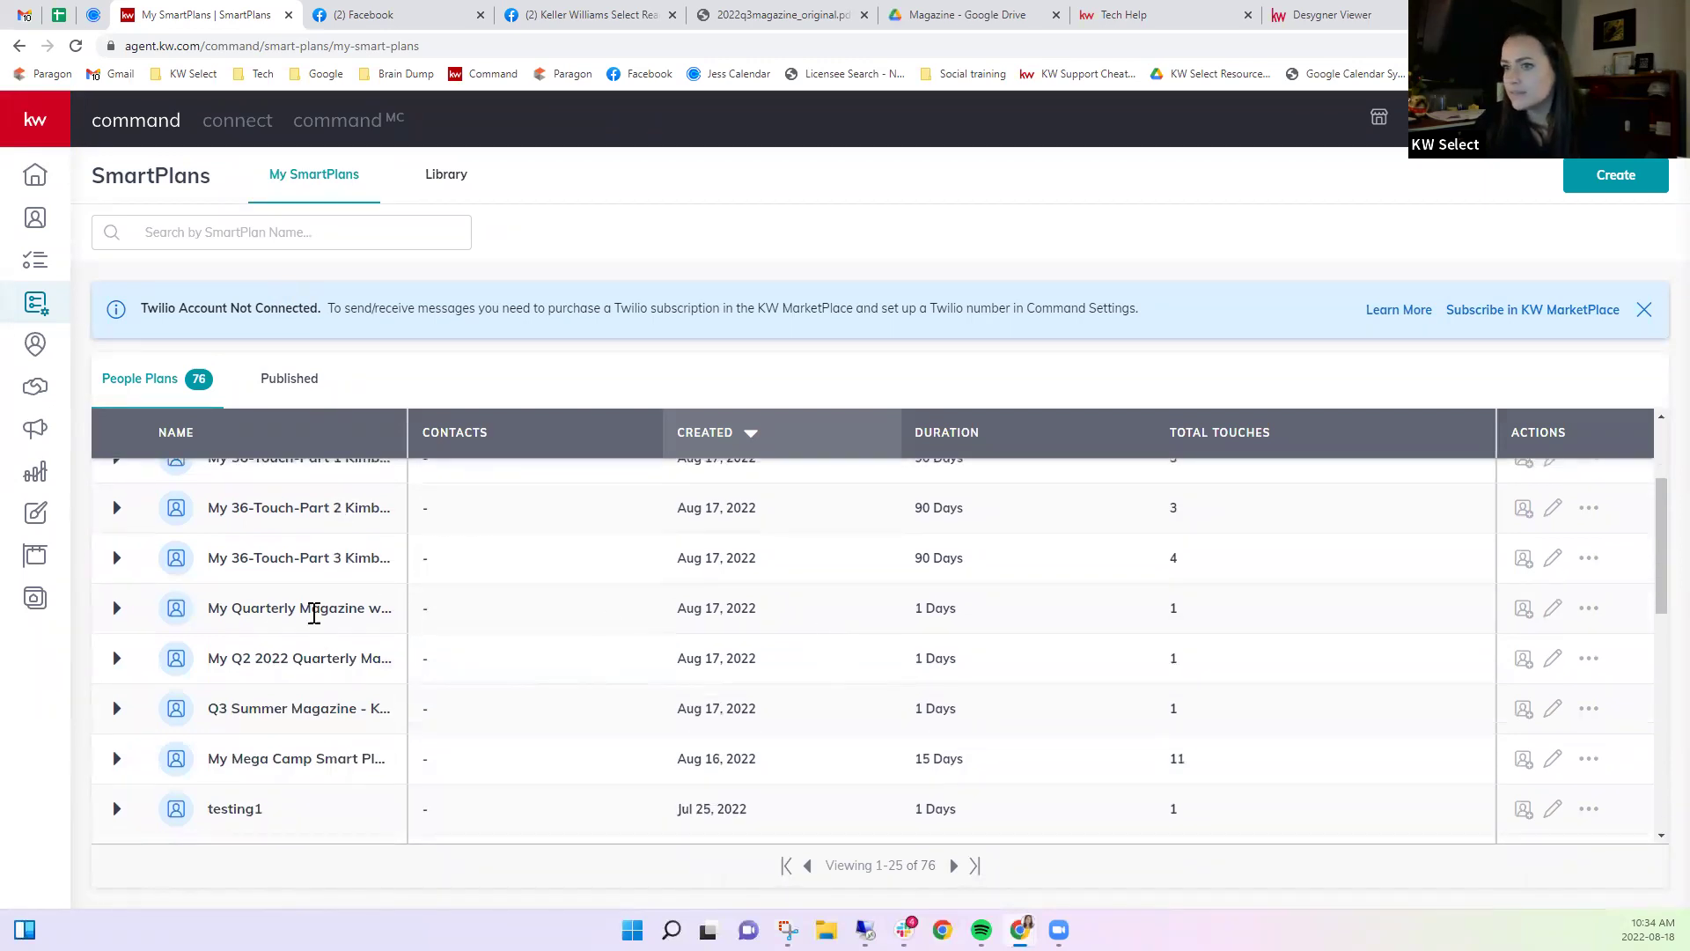
scroll(299, 774, down, 2)
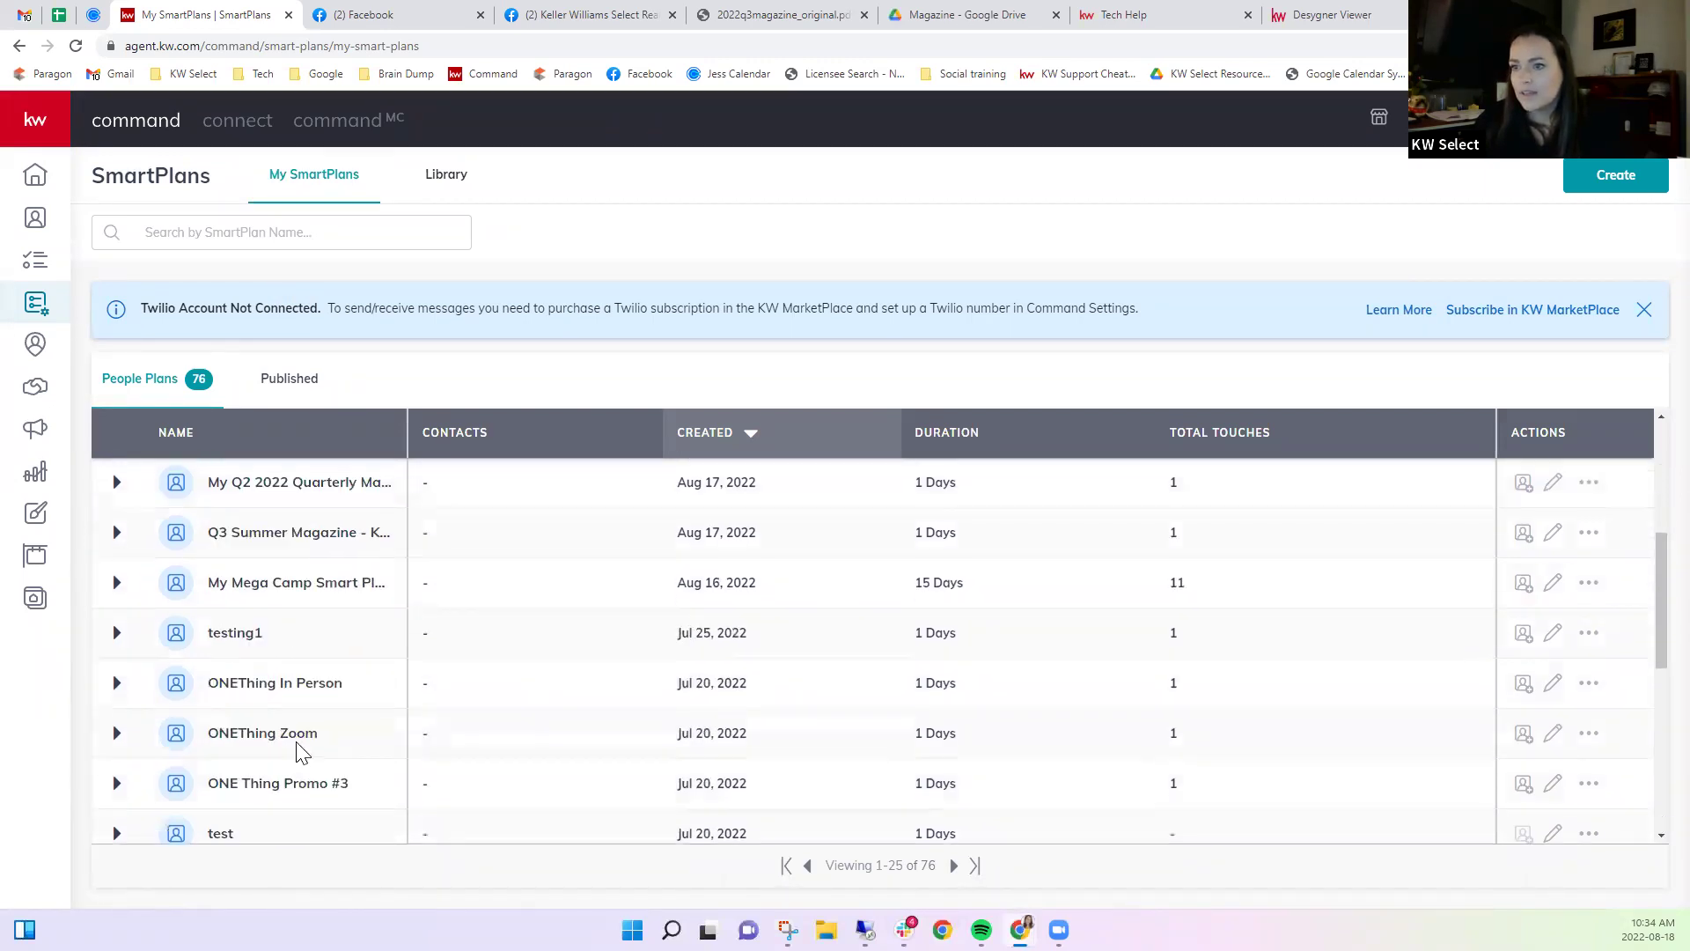
scroll(313, 766, up, 2)
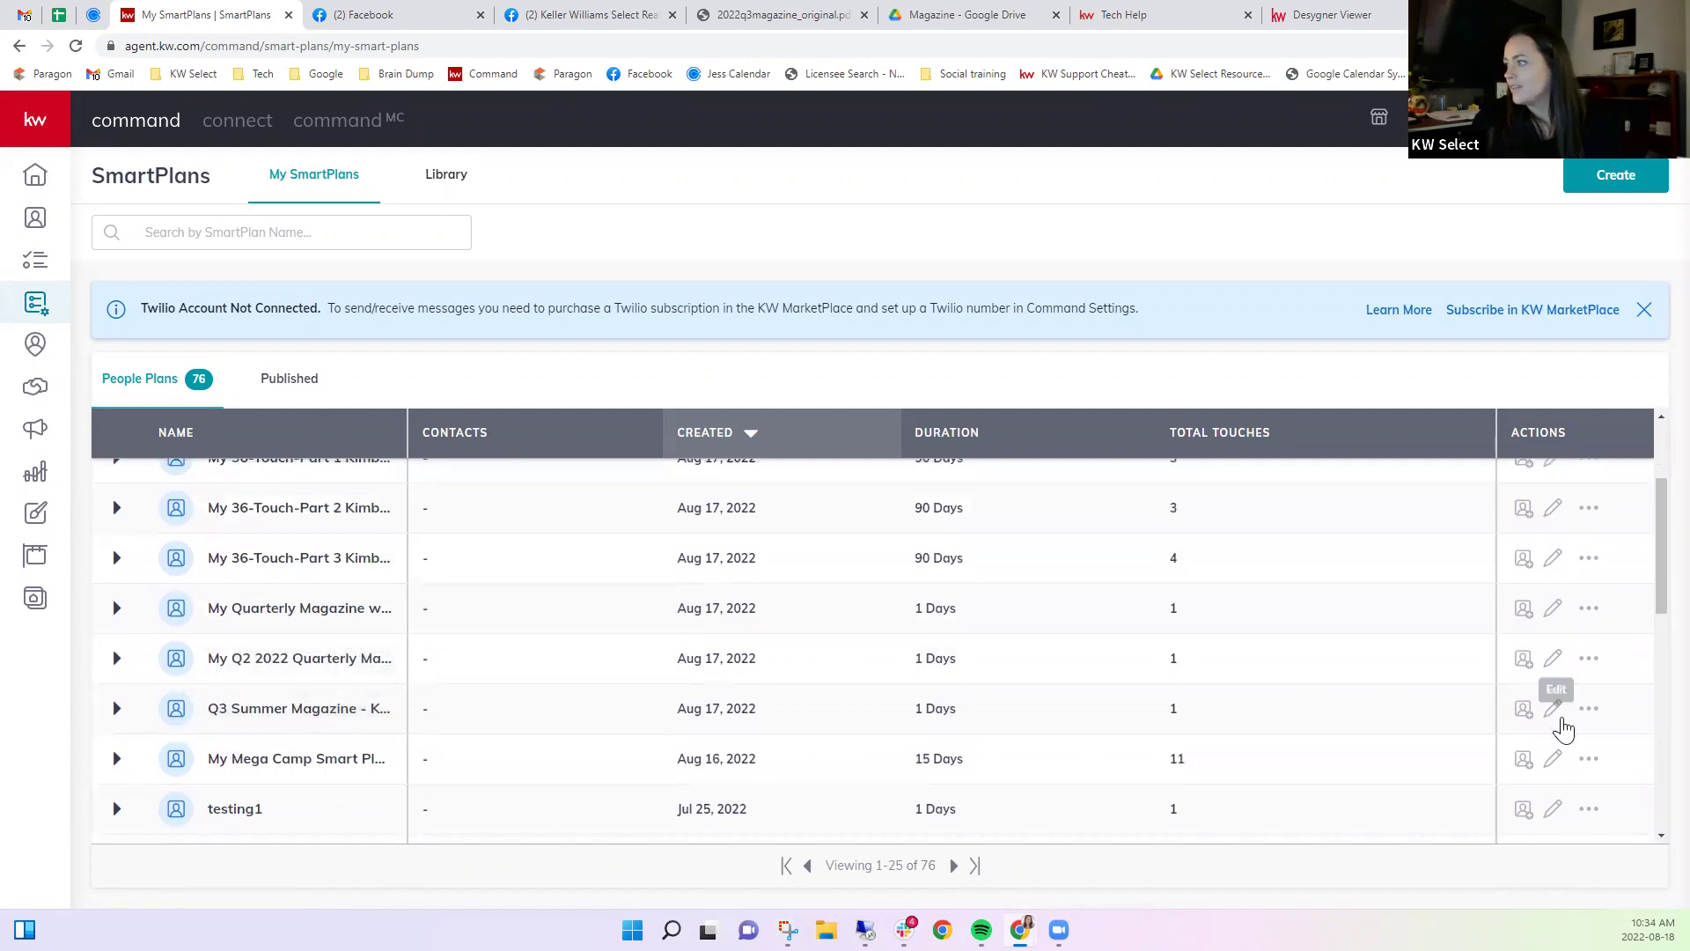
click(1554, 714)
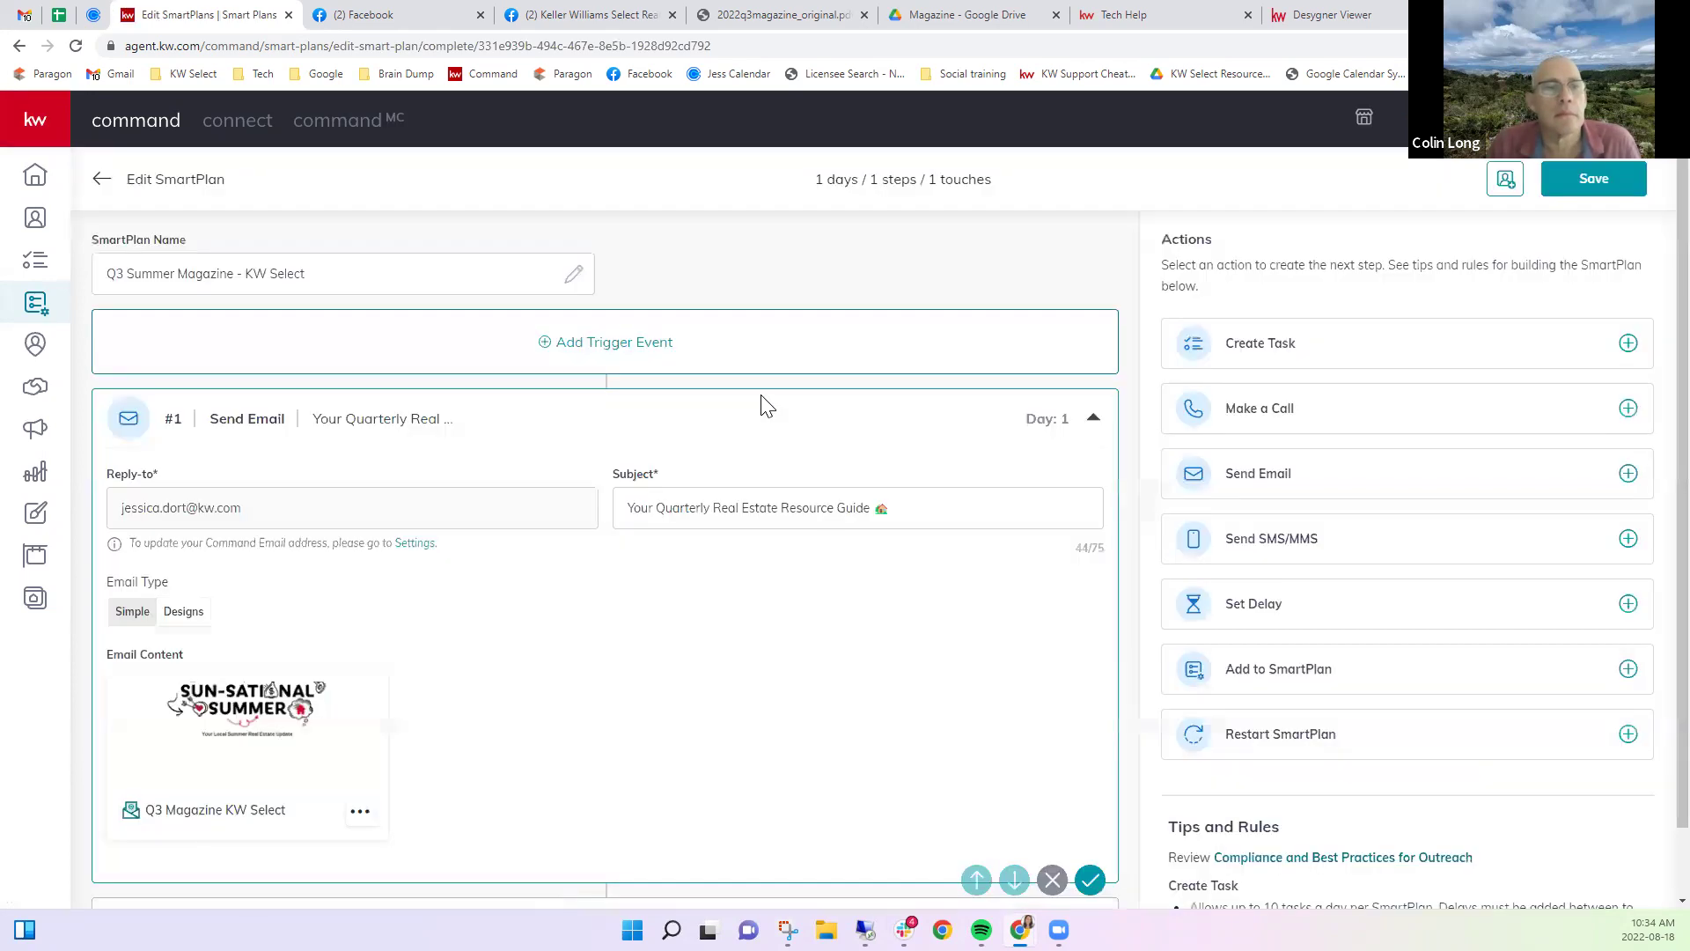
Leave the email subject unchanged and preview the Q3 Magazine KW Select design.
scroll(683, 584, down, 1)
drag(626, 429, 957, 429)
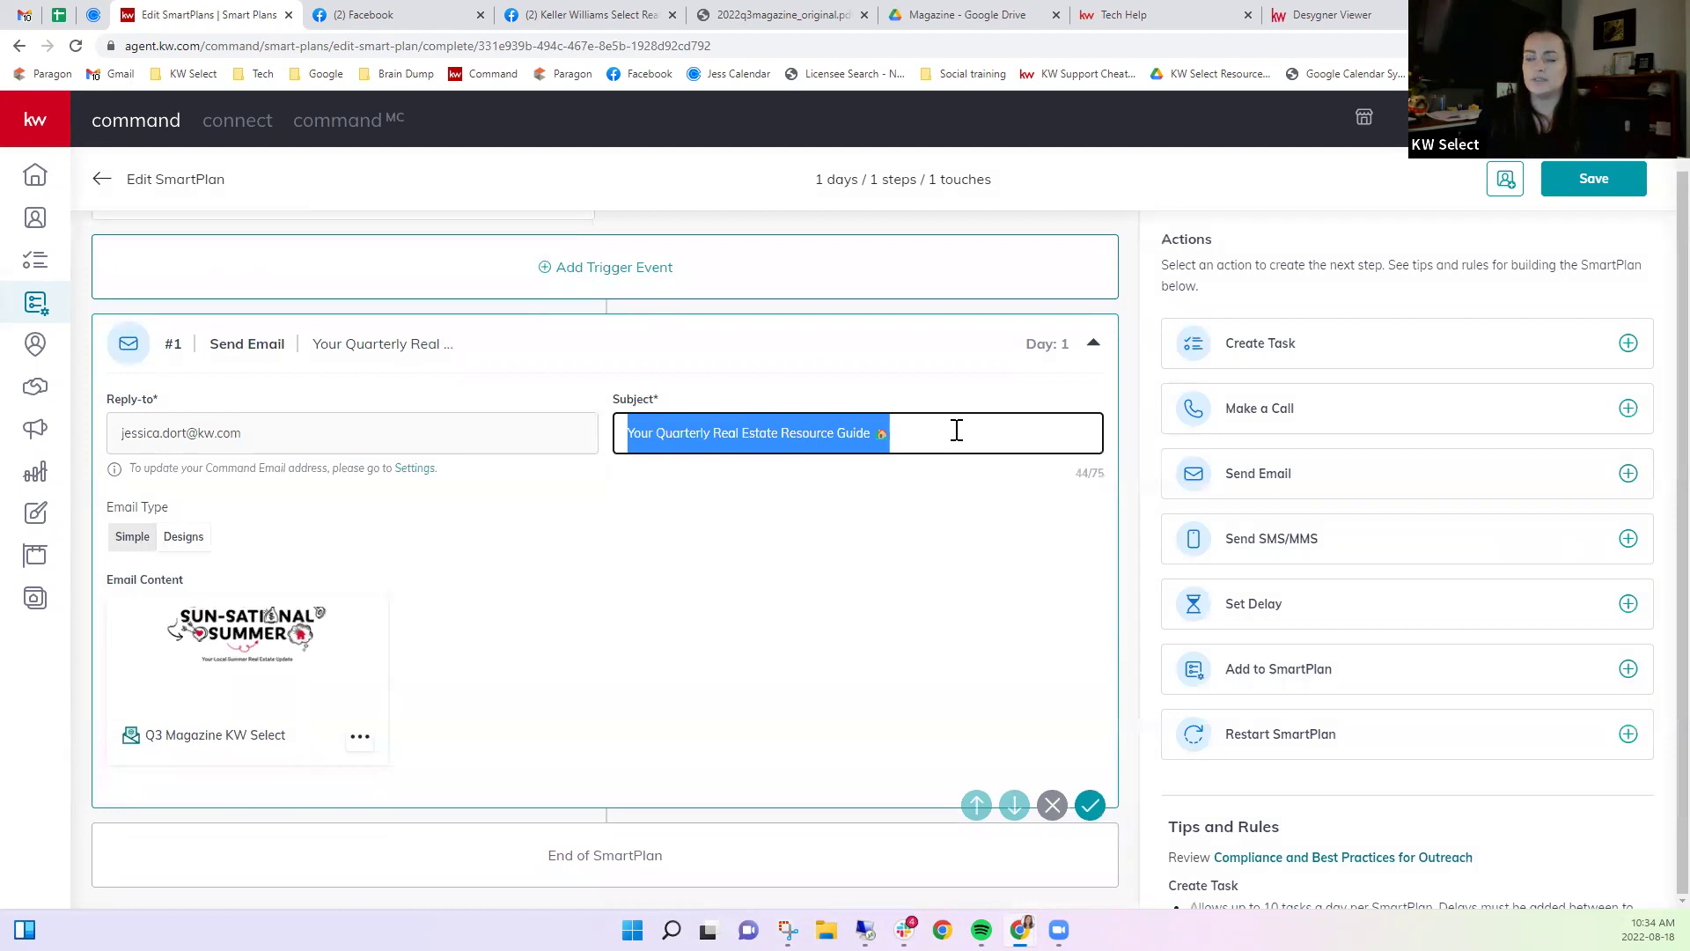
click(449, 692)
click(361, 737)
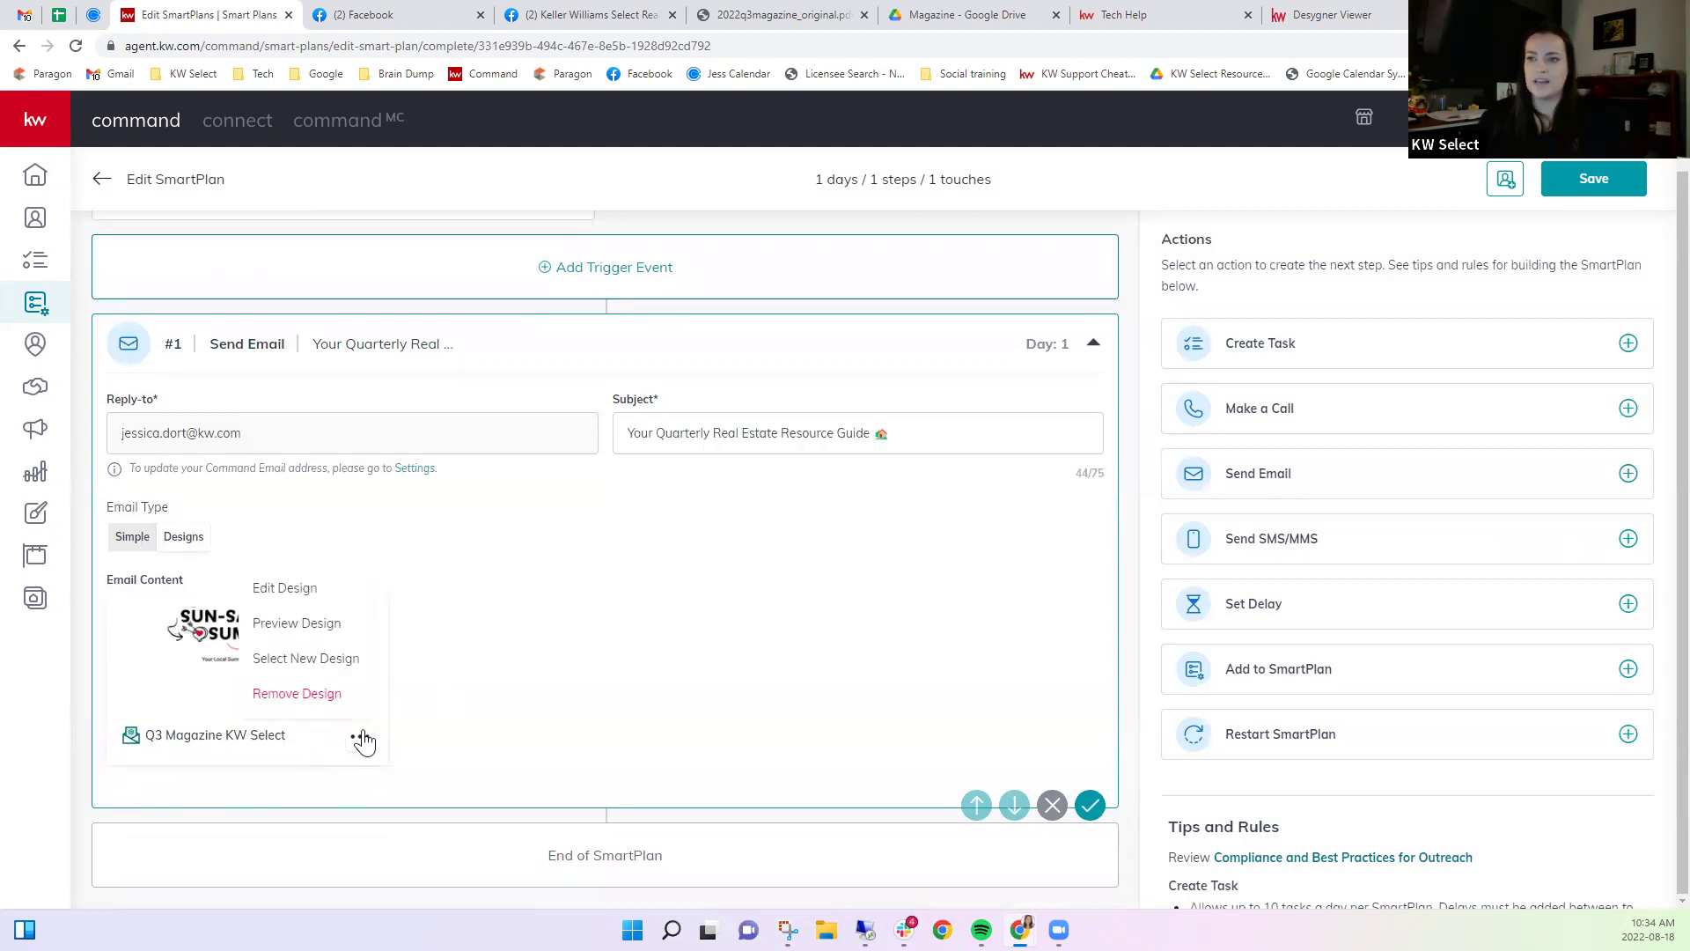
click(281, 623)
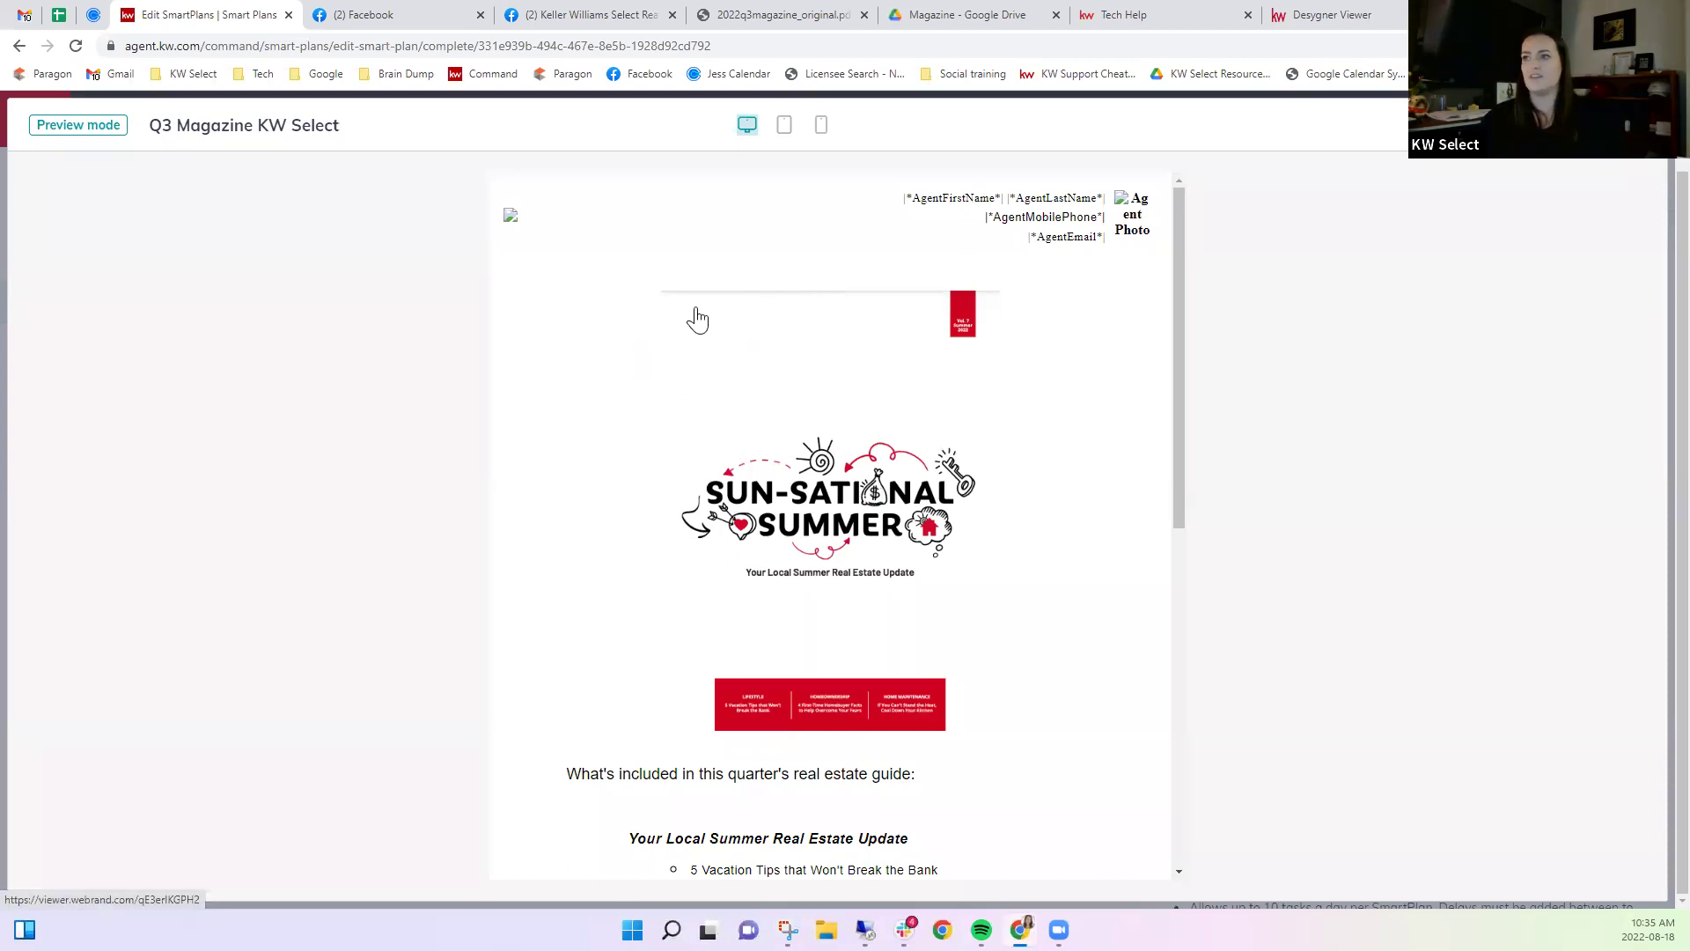
Scroll the Sun-Sational Summer preview to Click Here to Read, then close it.
scroll(870, 366, down, 4)
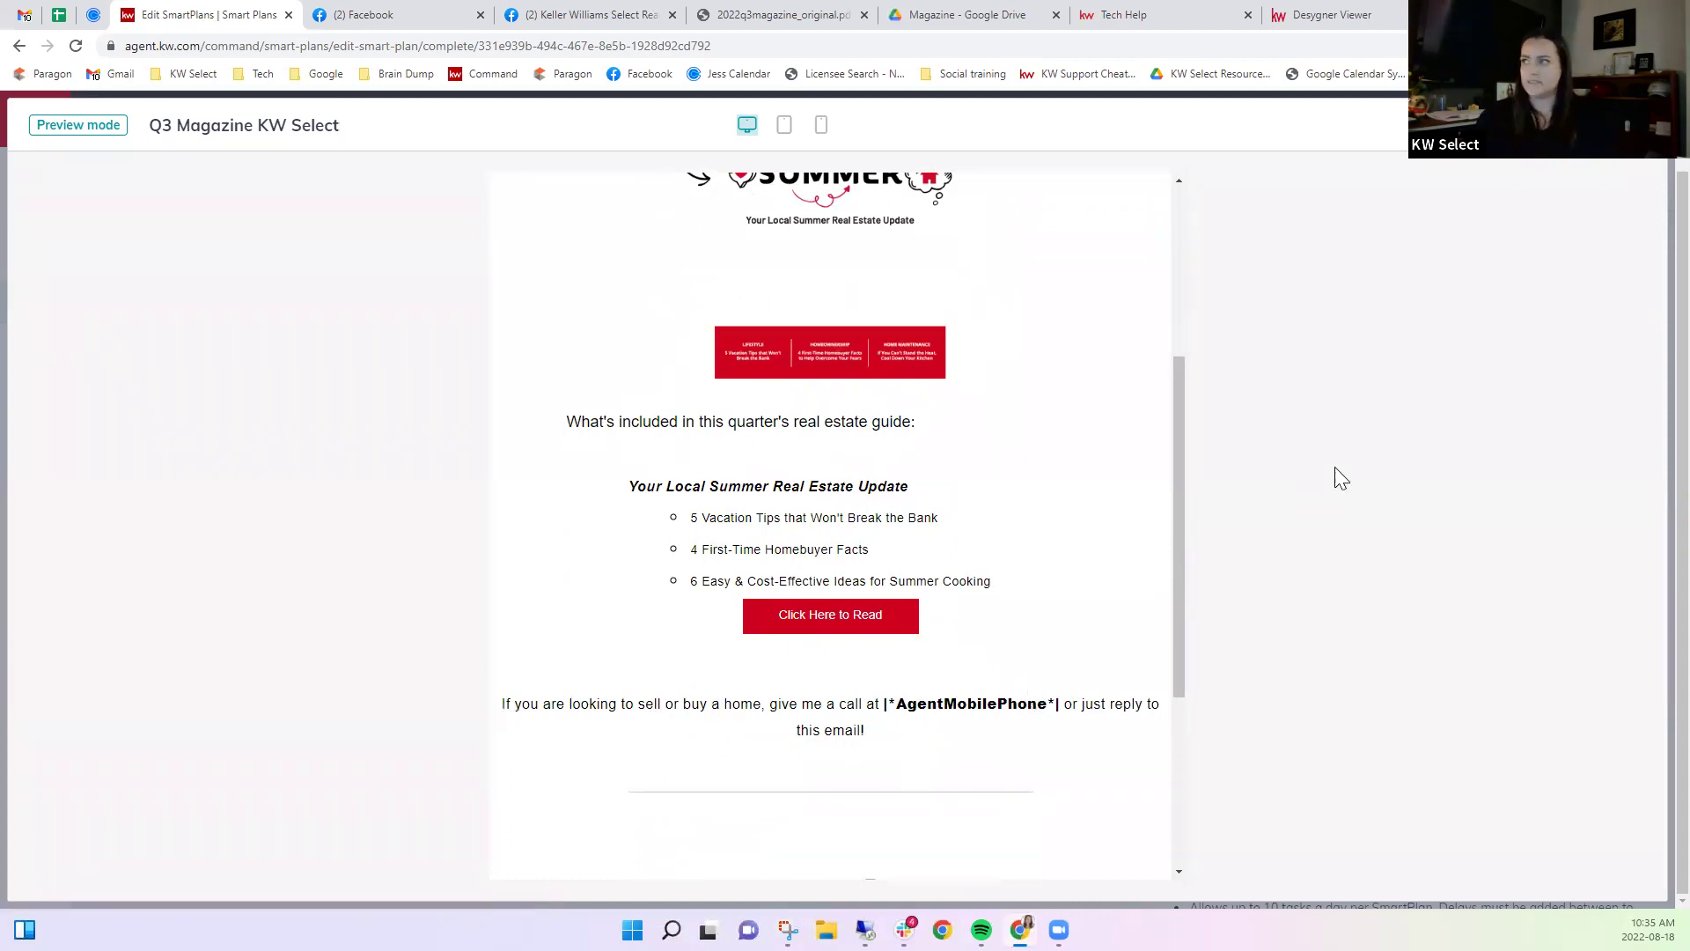
click(1639, 125)
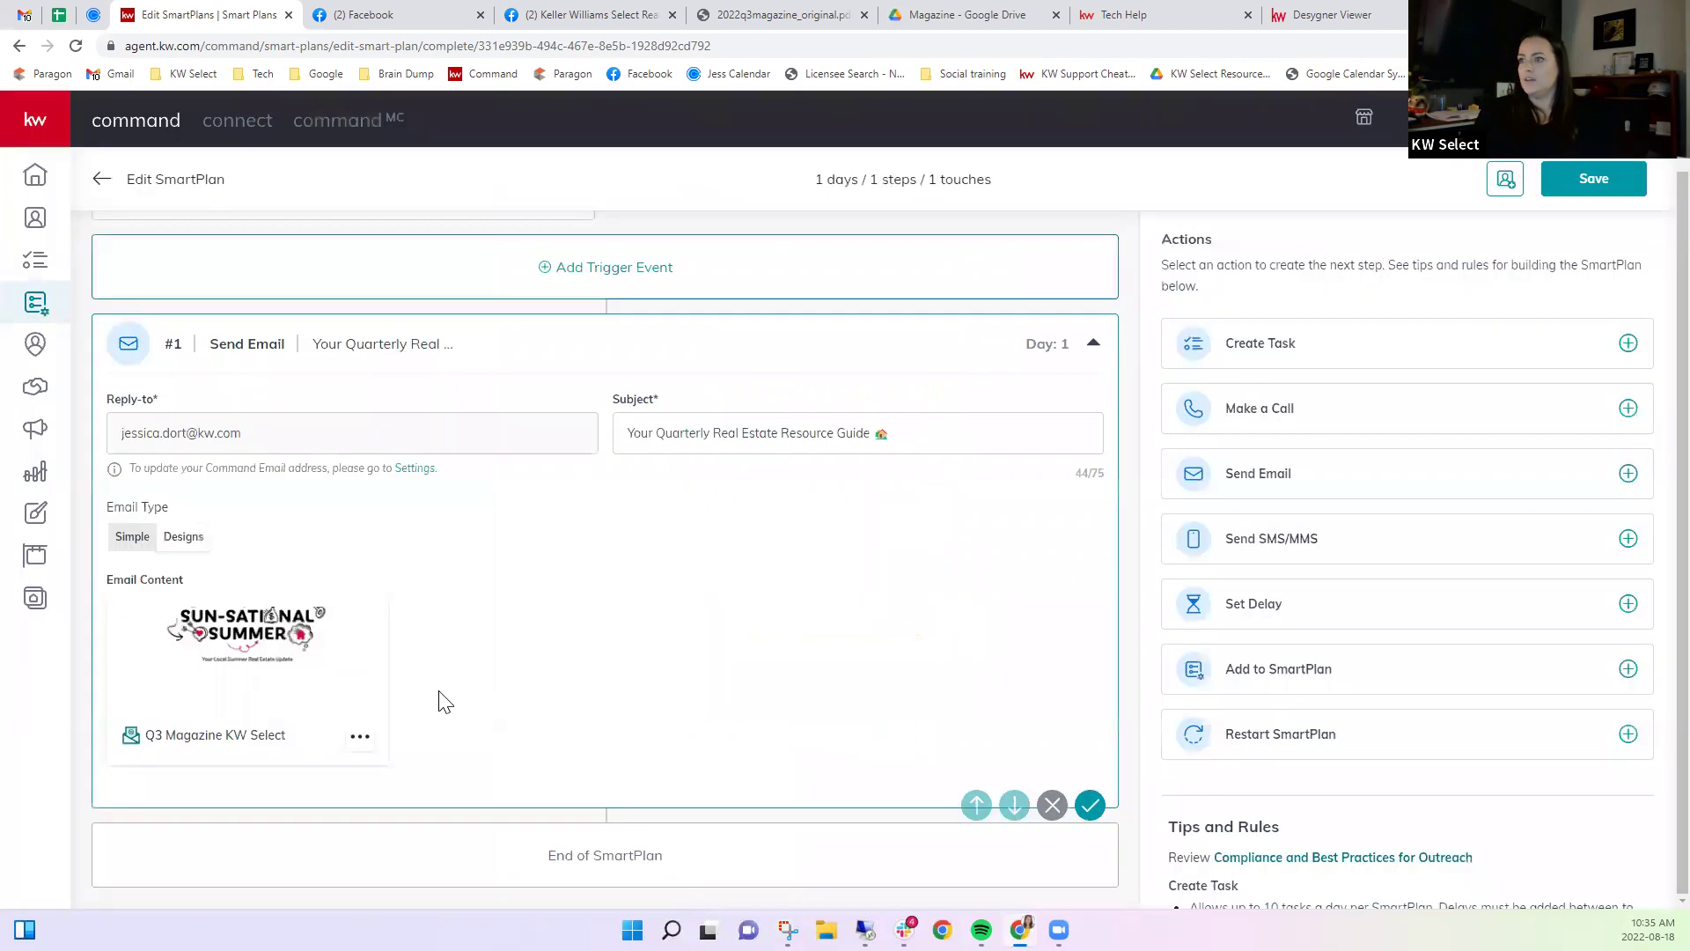
Edit the Q3 Magazine KW Select design, acknowledging the Changes to Template warning.
click(360, 737)
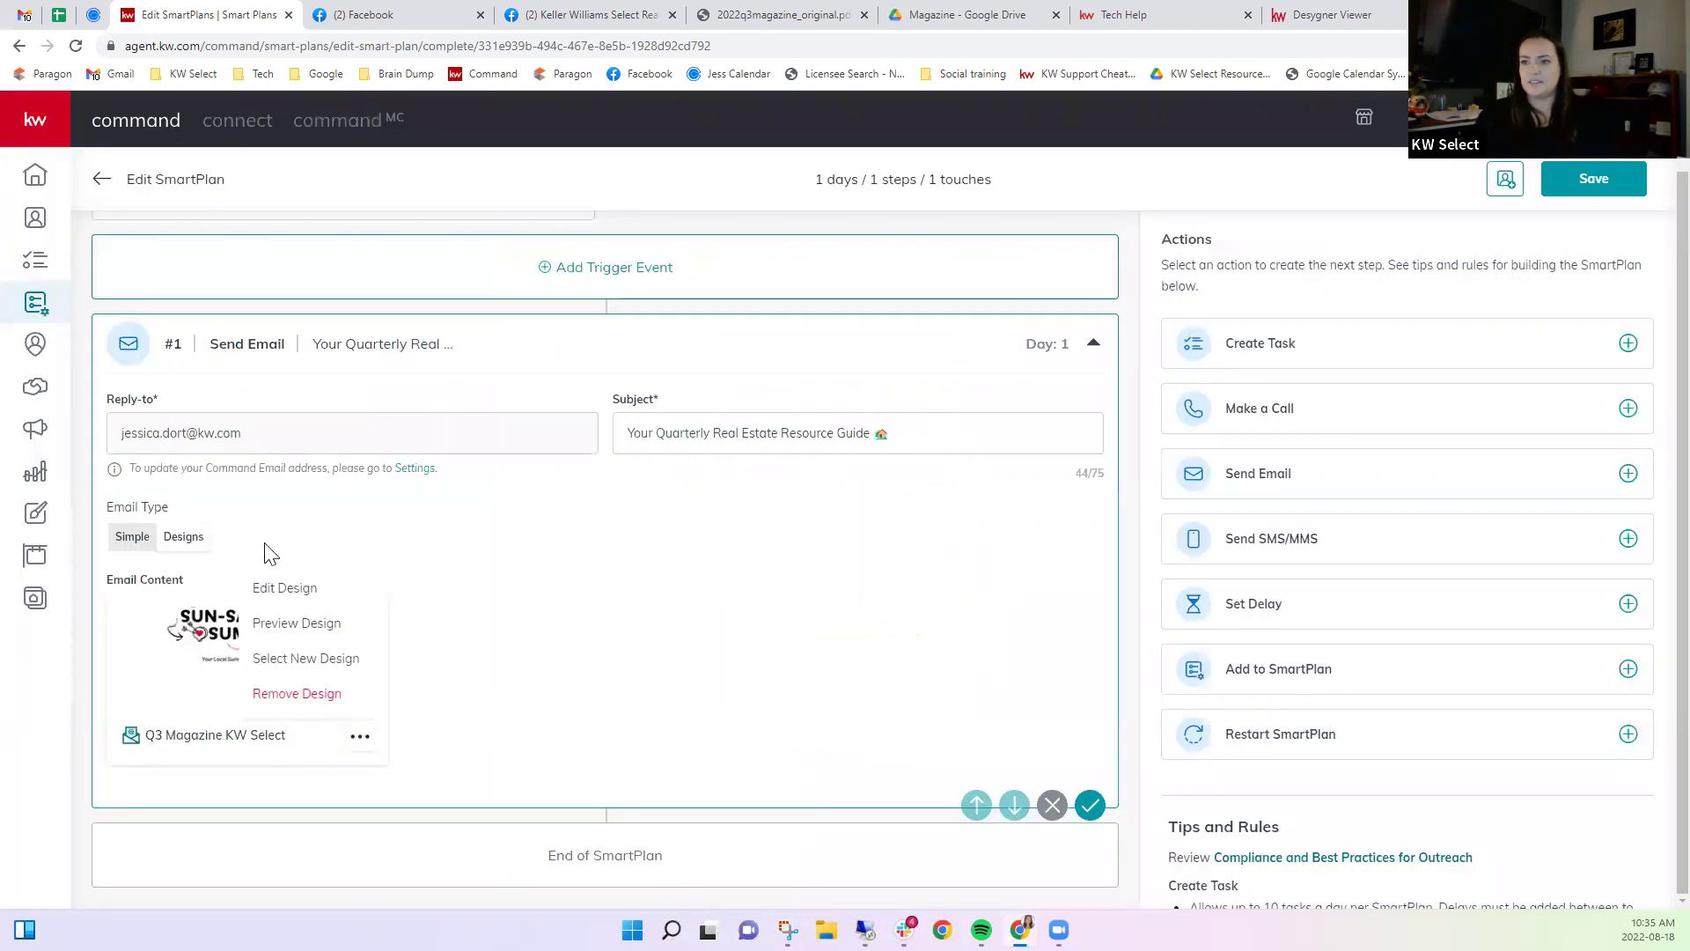
click(285, 590)
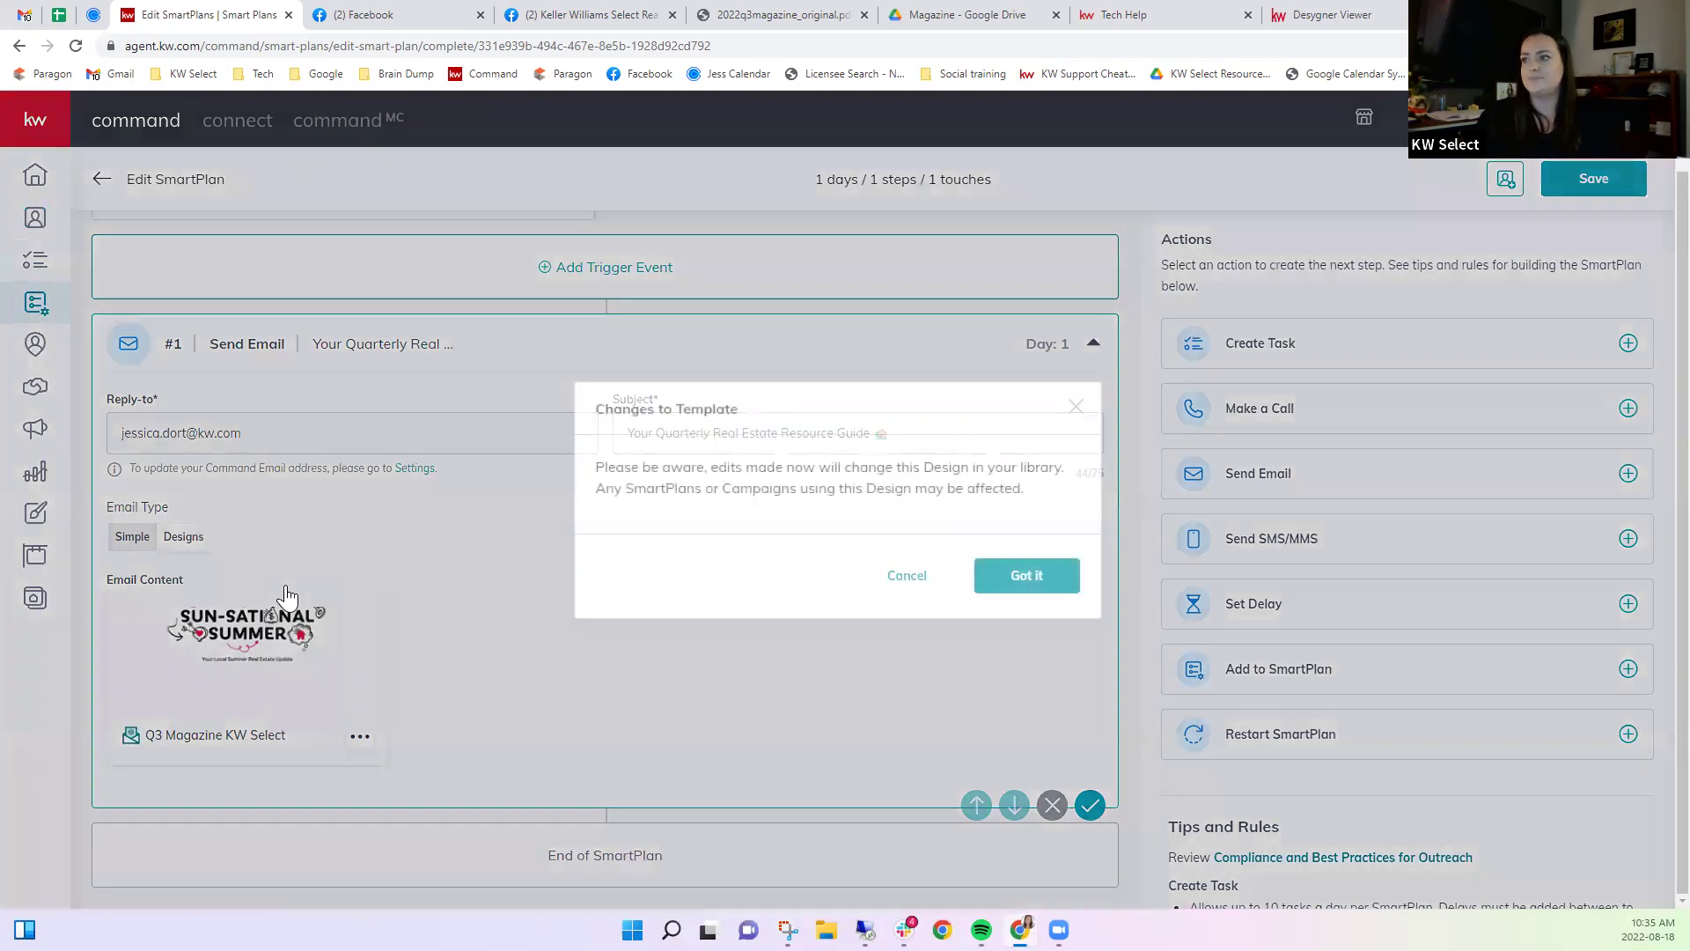
click(1031, 586)
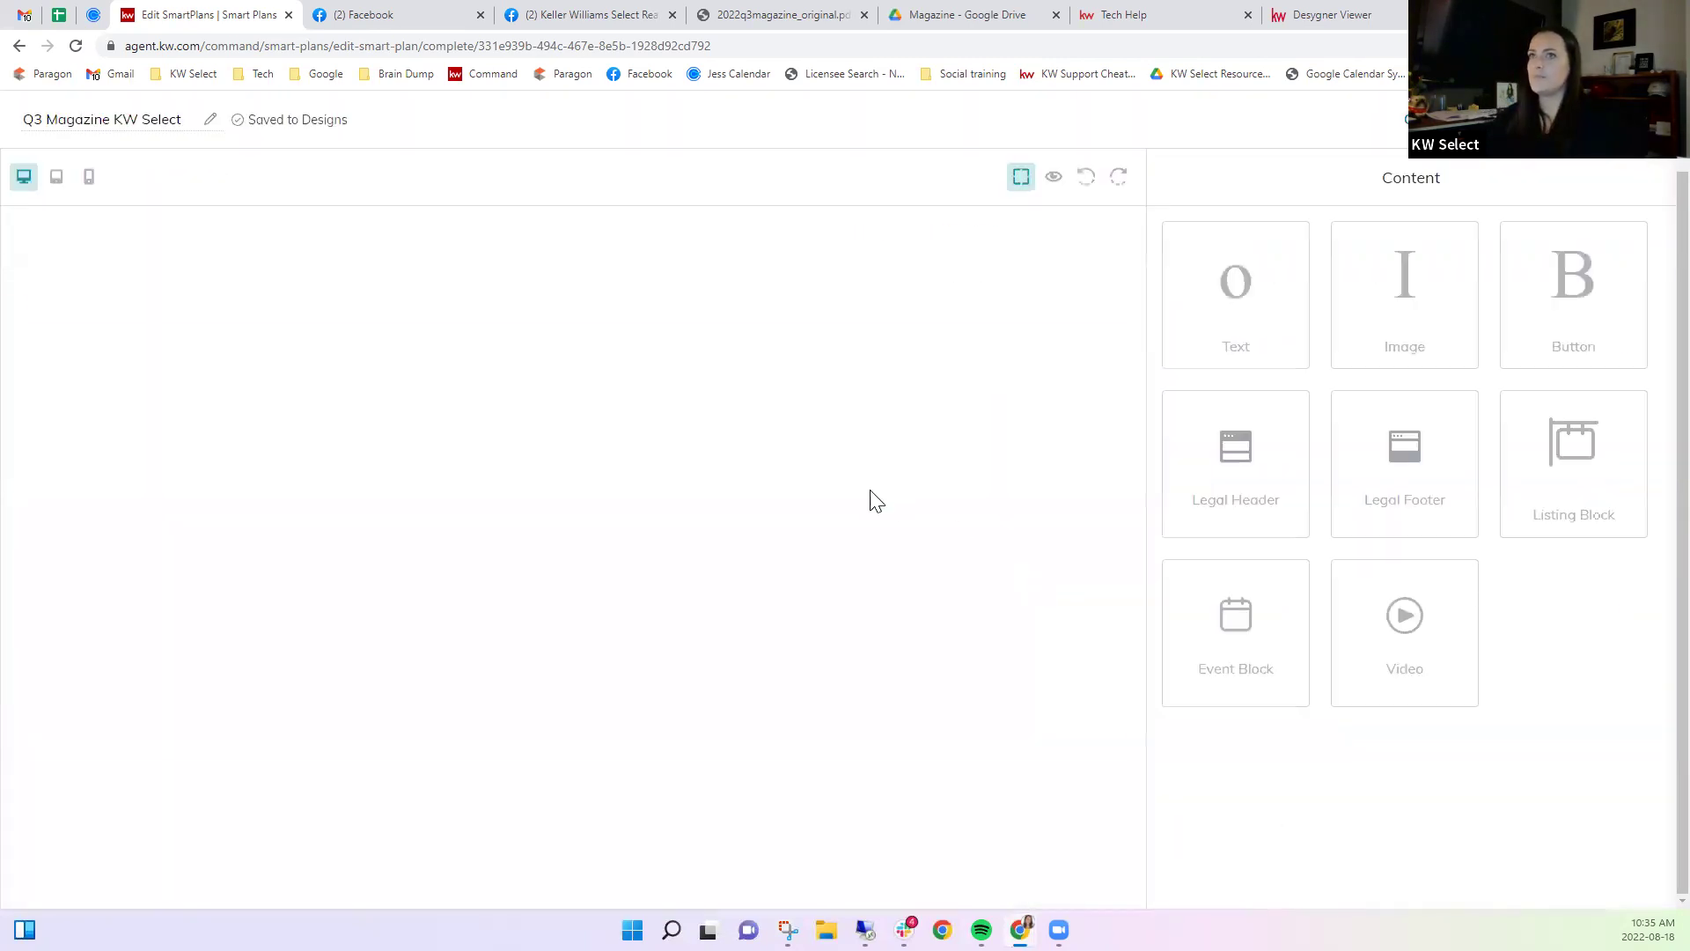
scroll(929, 700, down, 1)
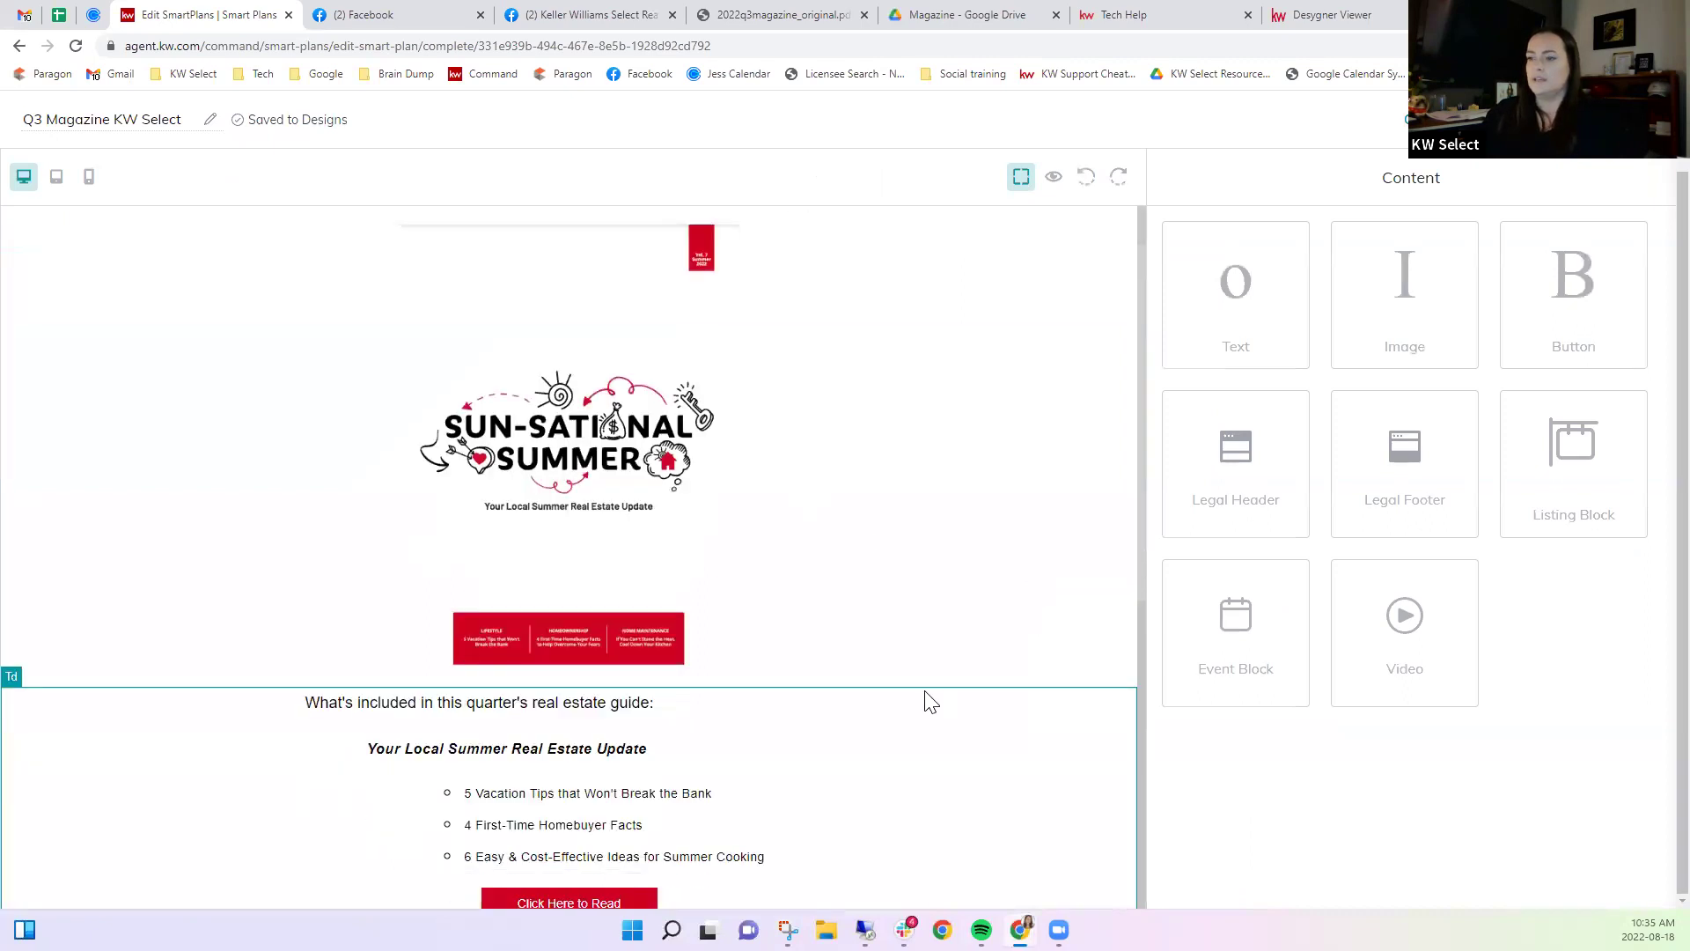
scroll(926, 698, up, 1)
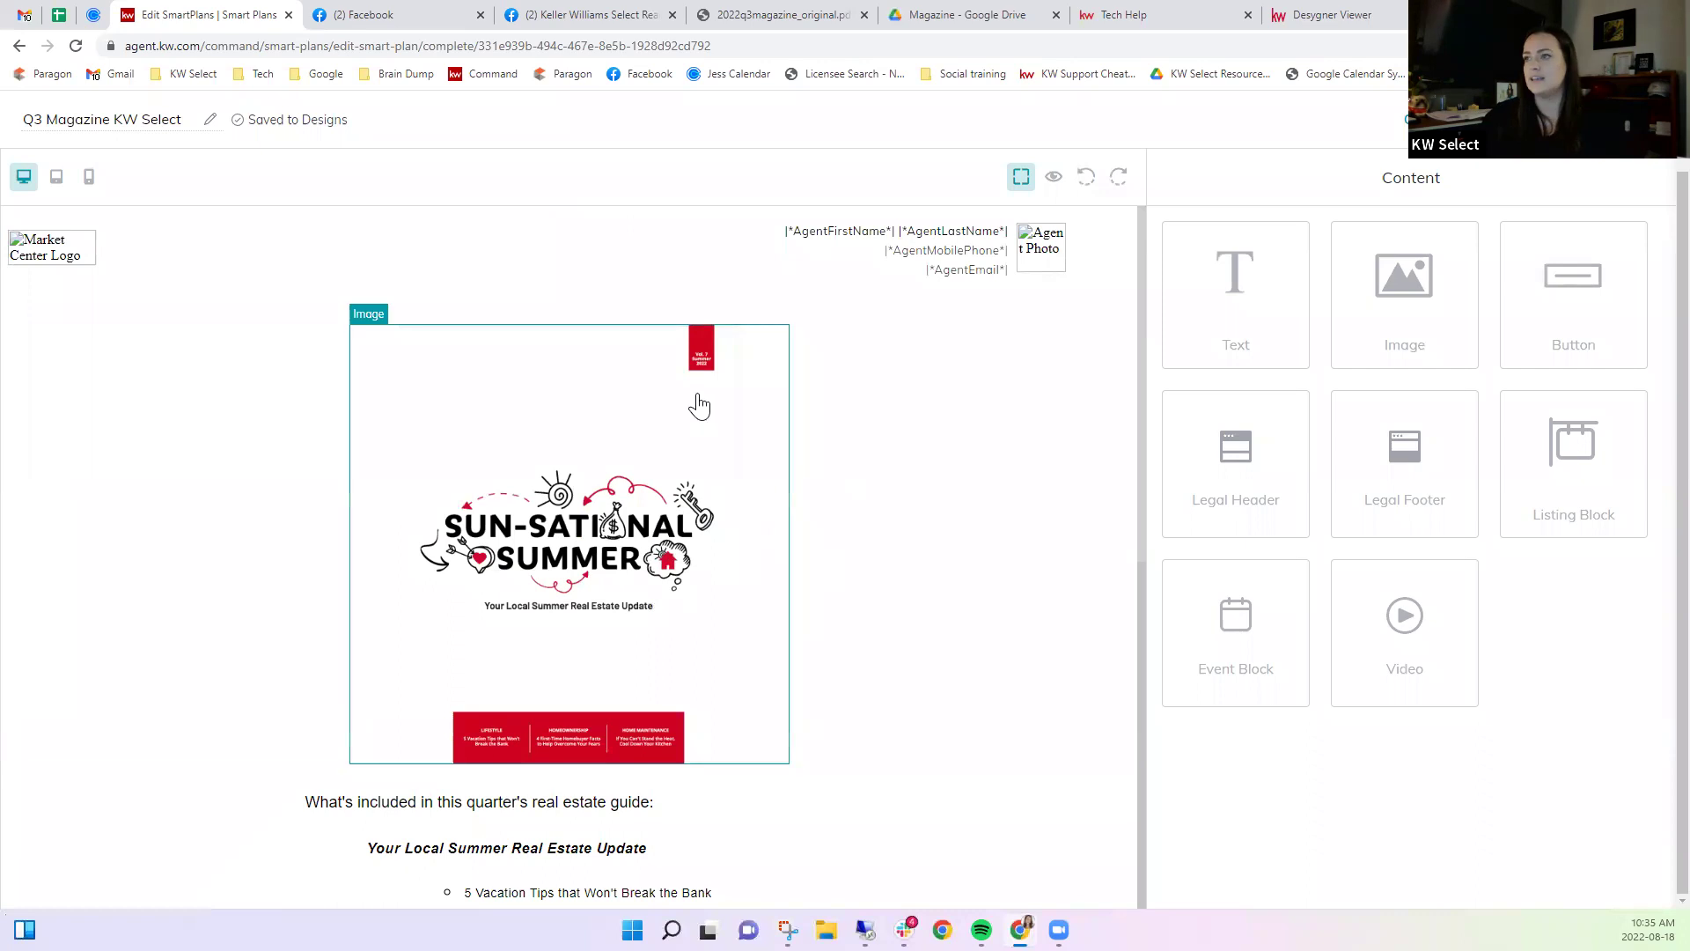
Check the cover image settings (webrand viewer link, 500 × 500 px) without replacing the image.
click(662, 479)
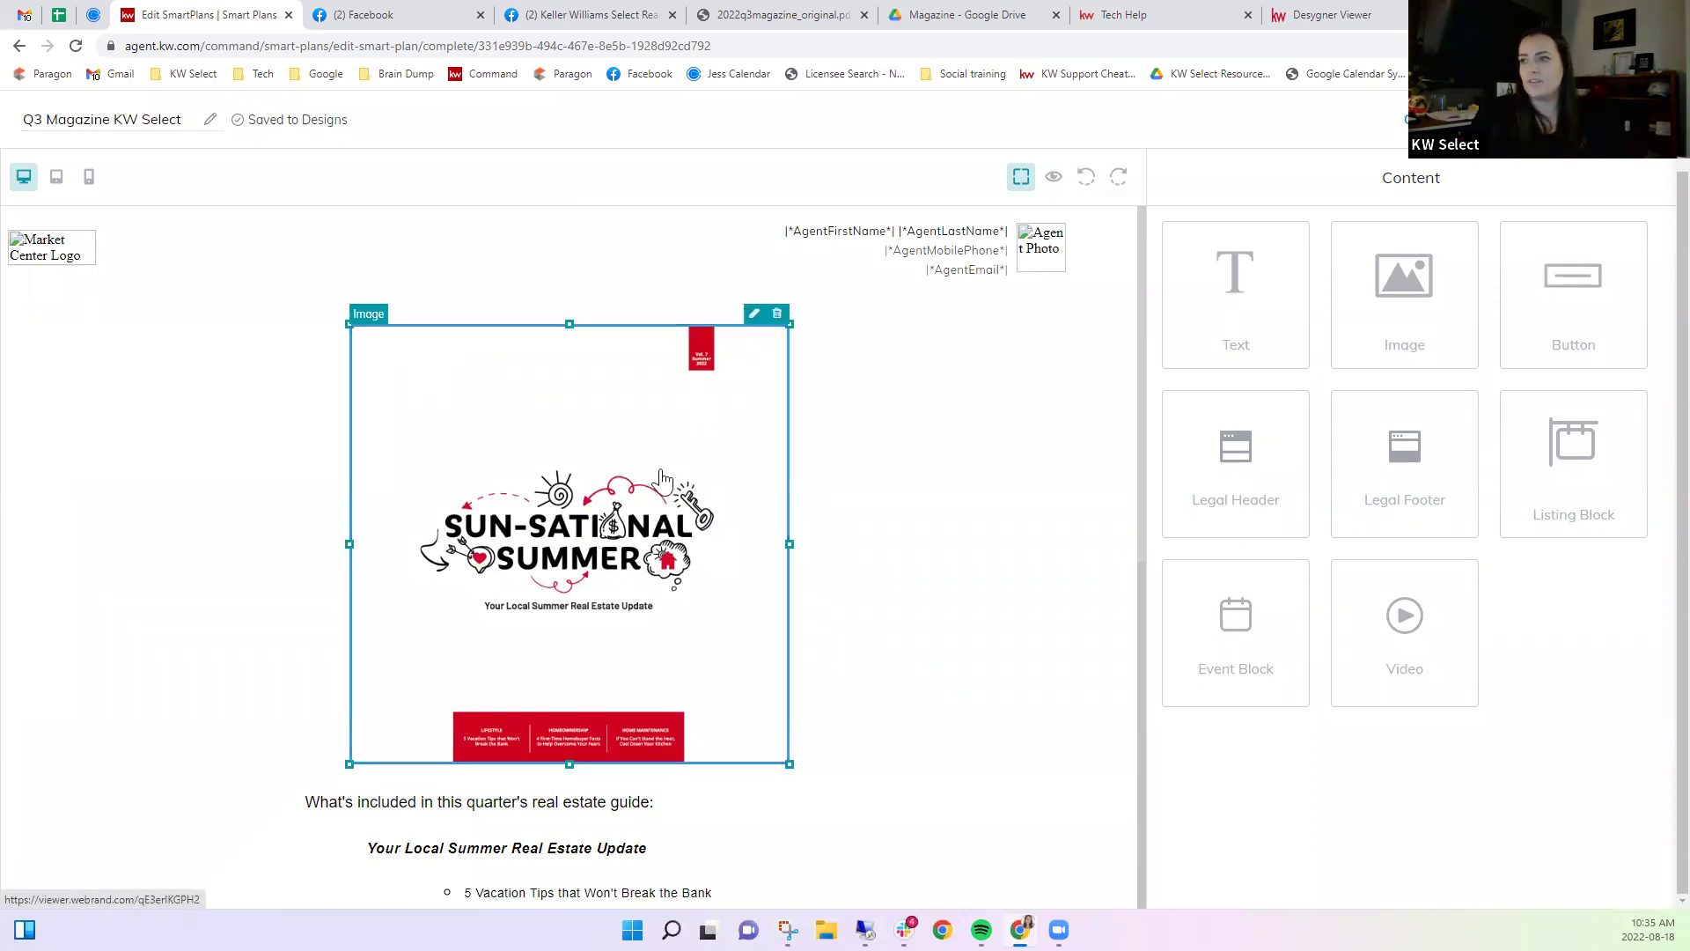
click(754, 316)
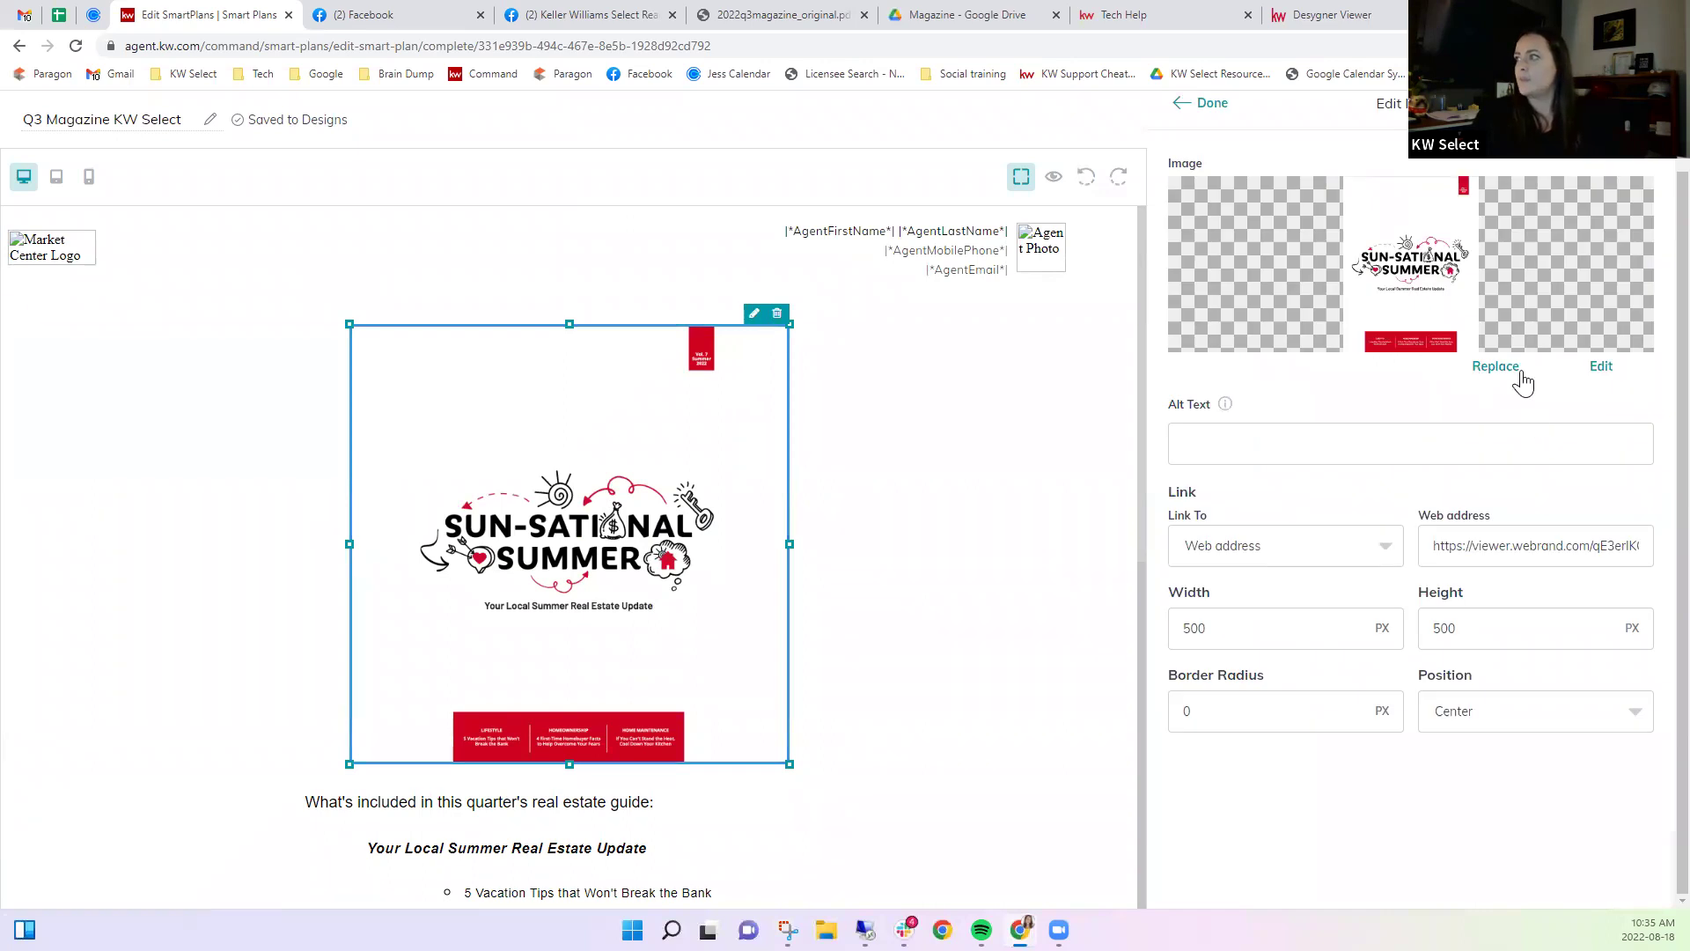
click(1497, 368)
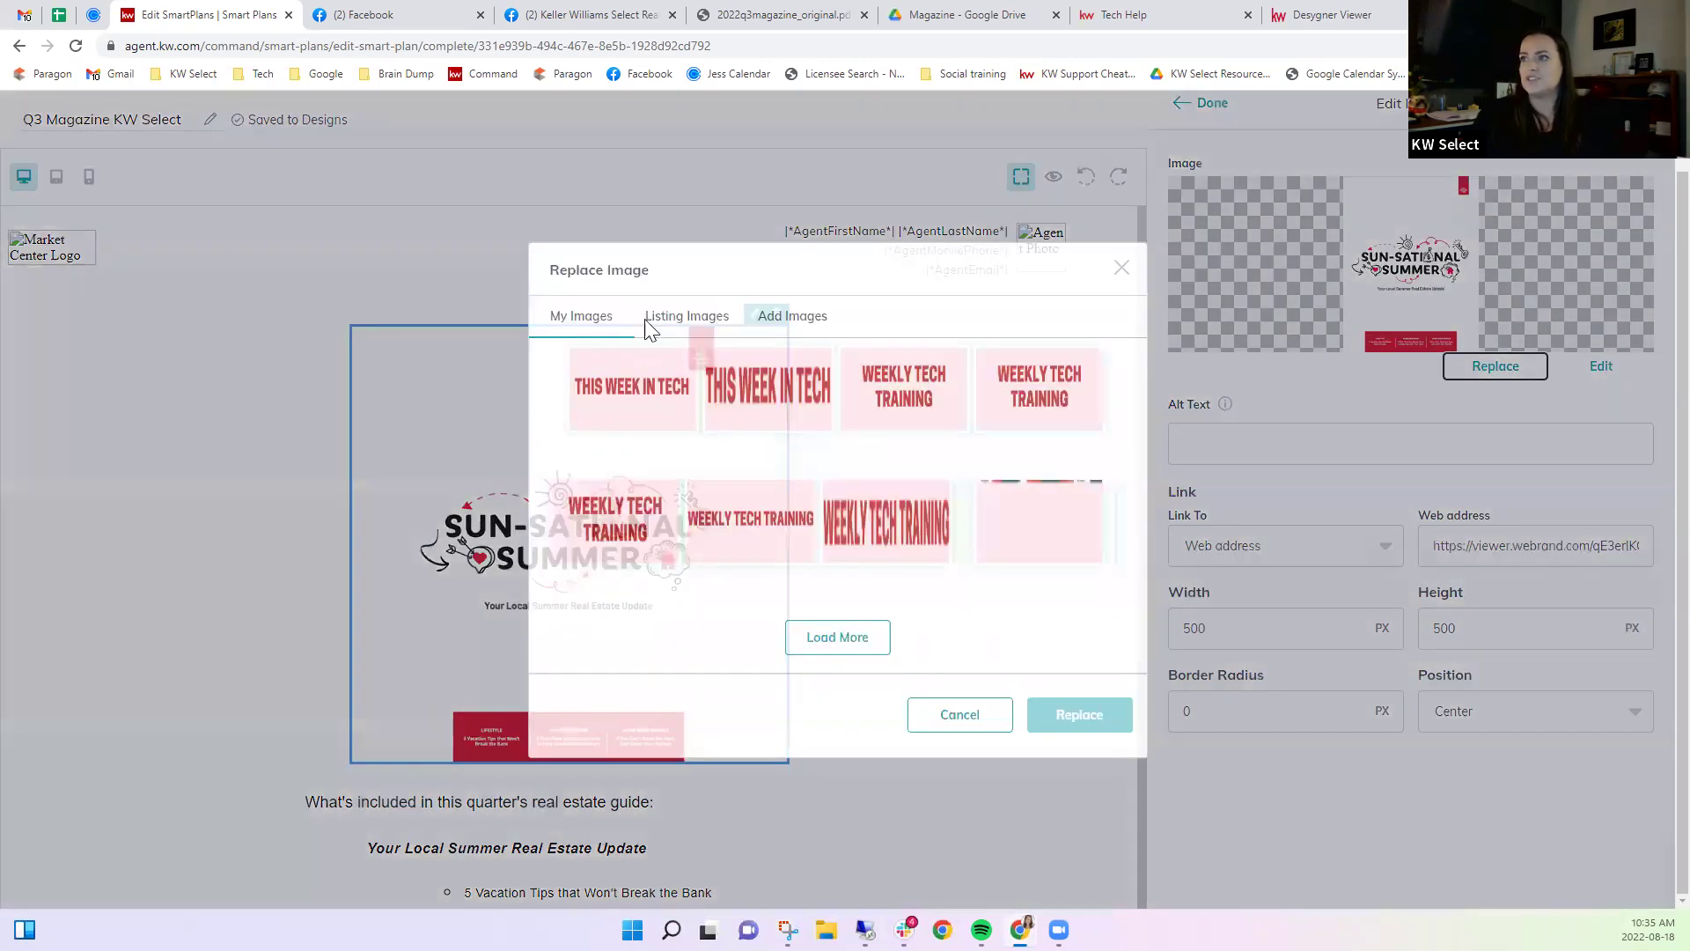
click(799, 225)
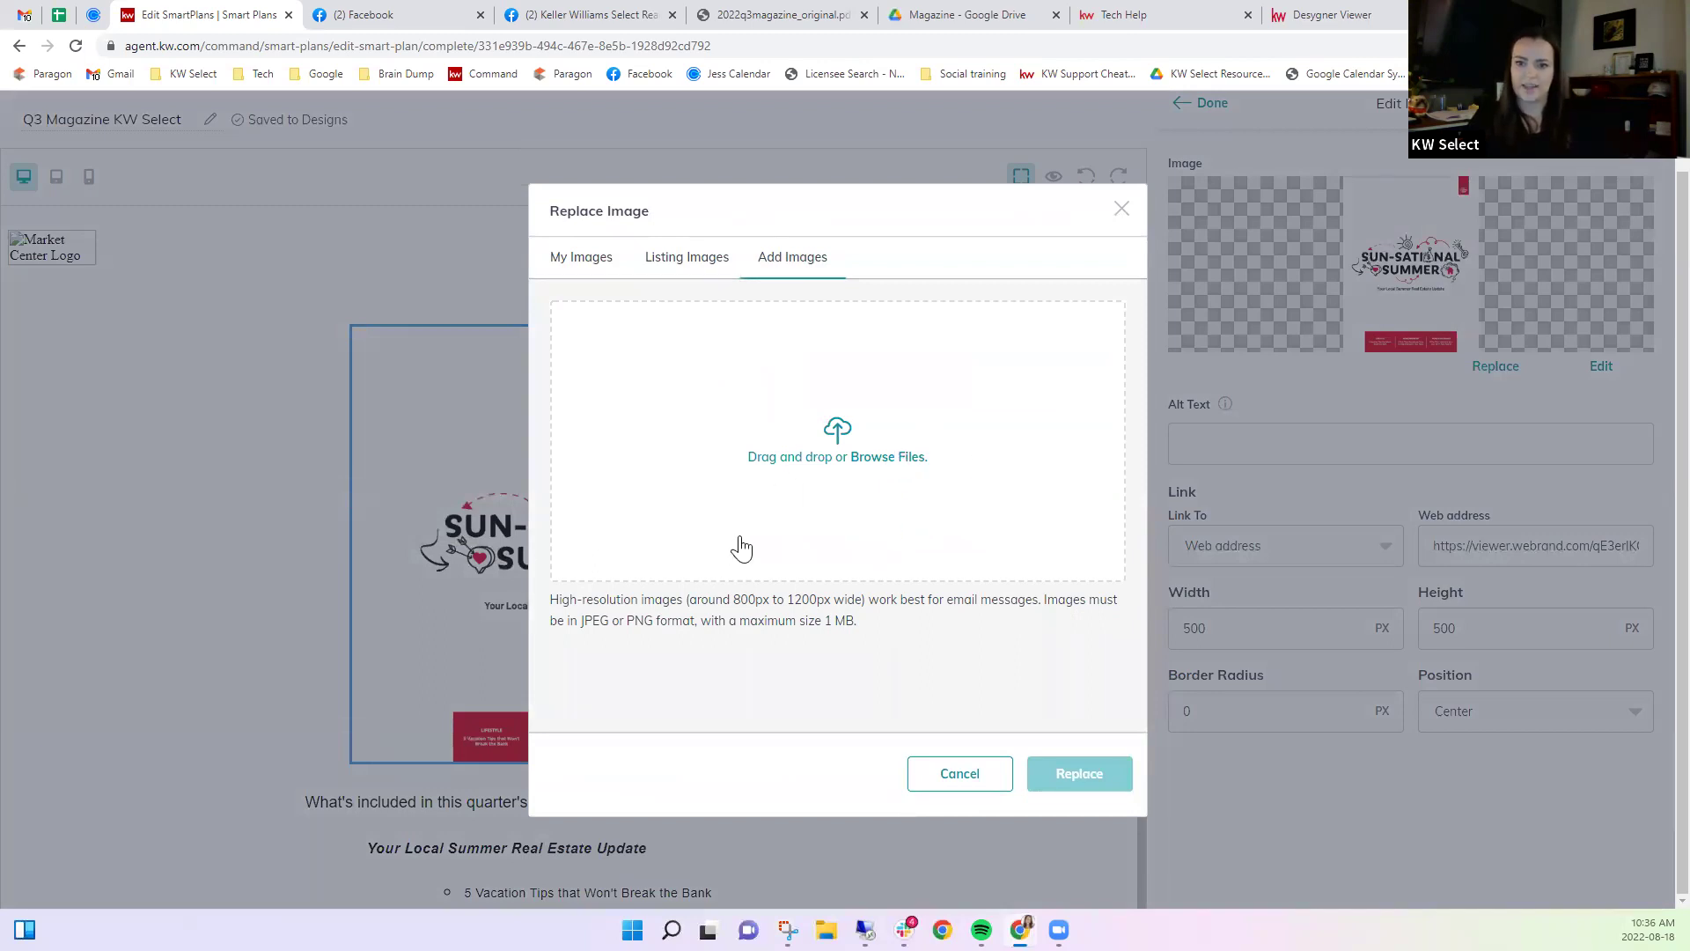
click(1122, 208)
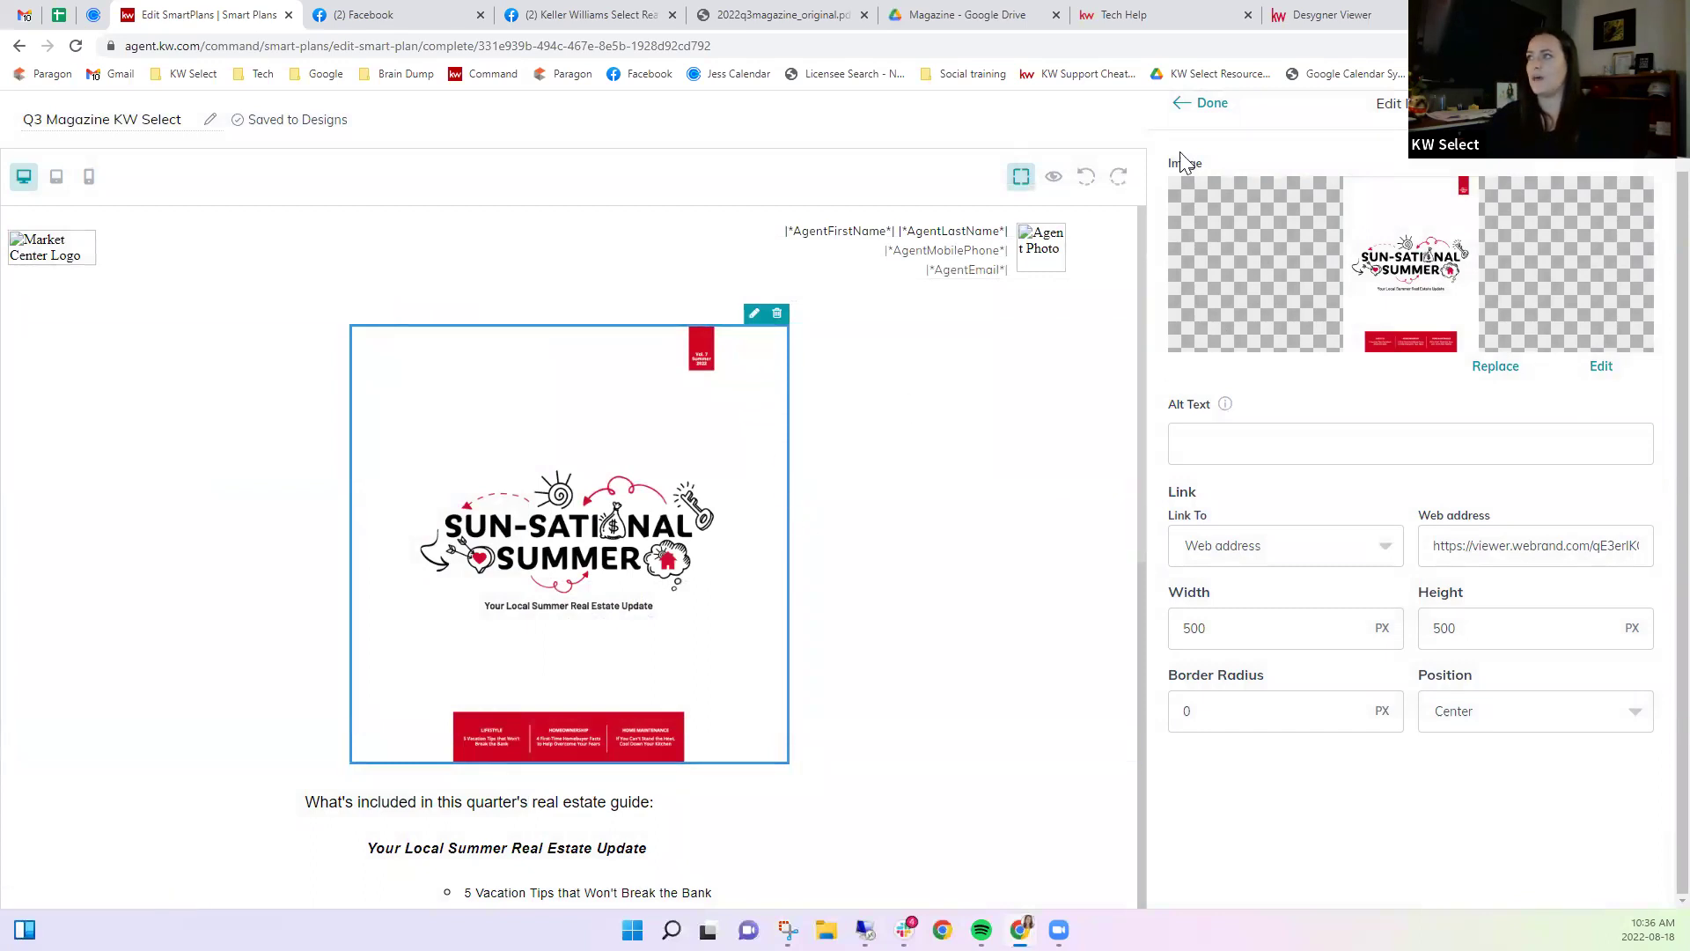
click(1201, 104)
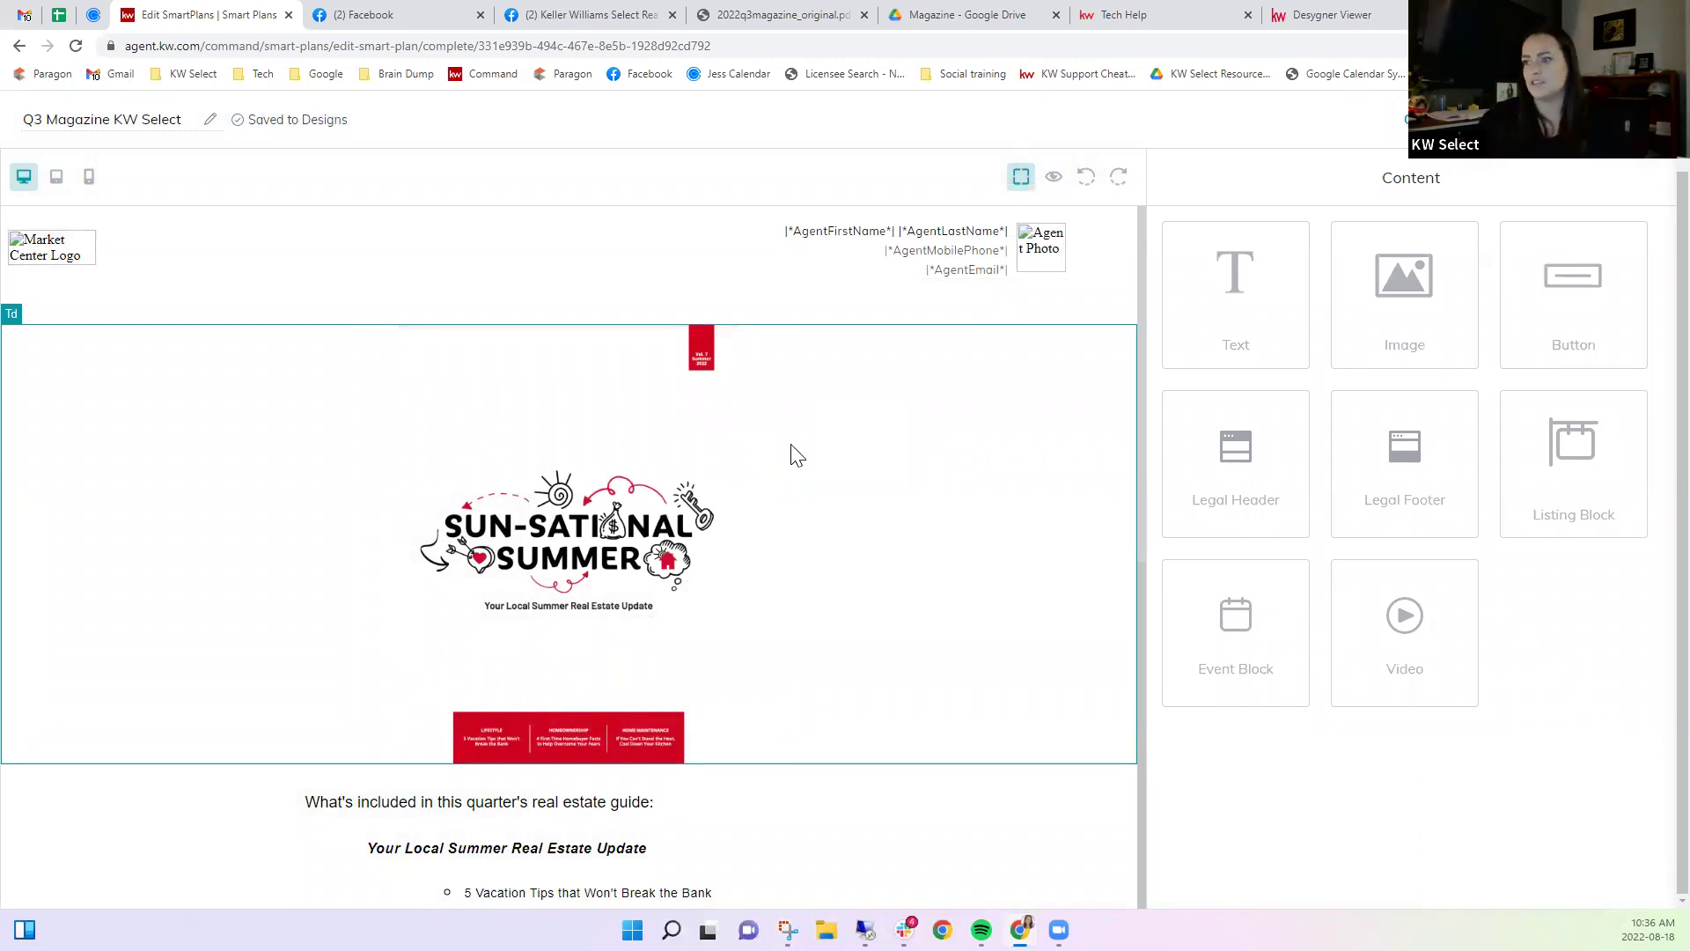
scroll(588, 648, down, 4)
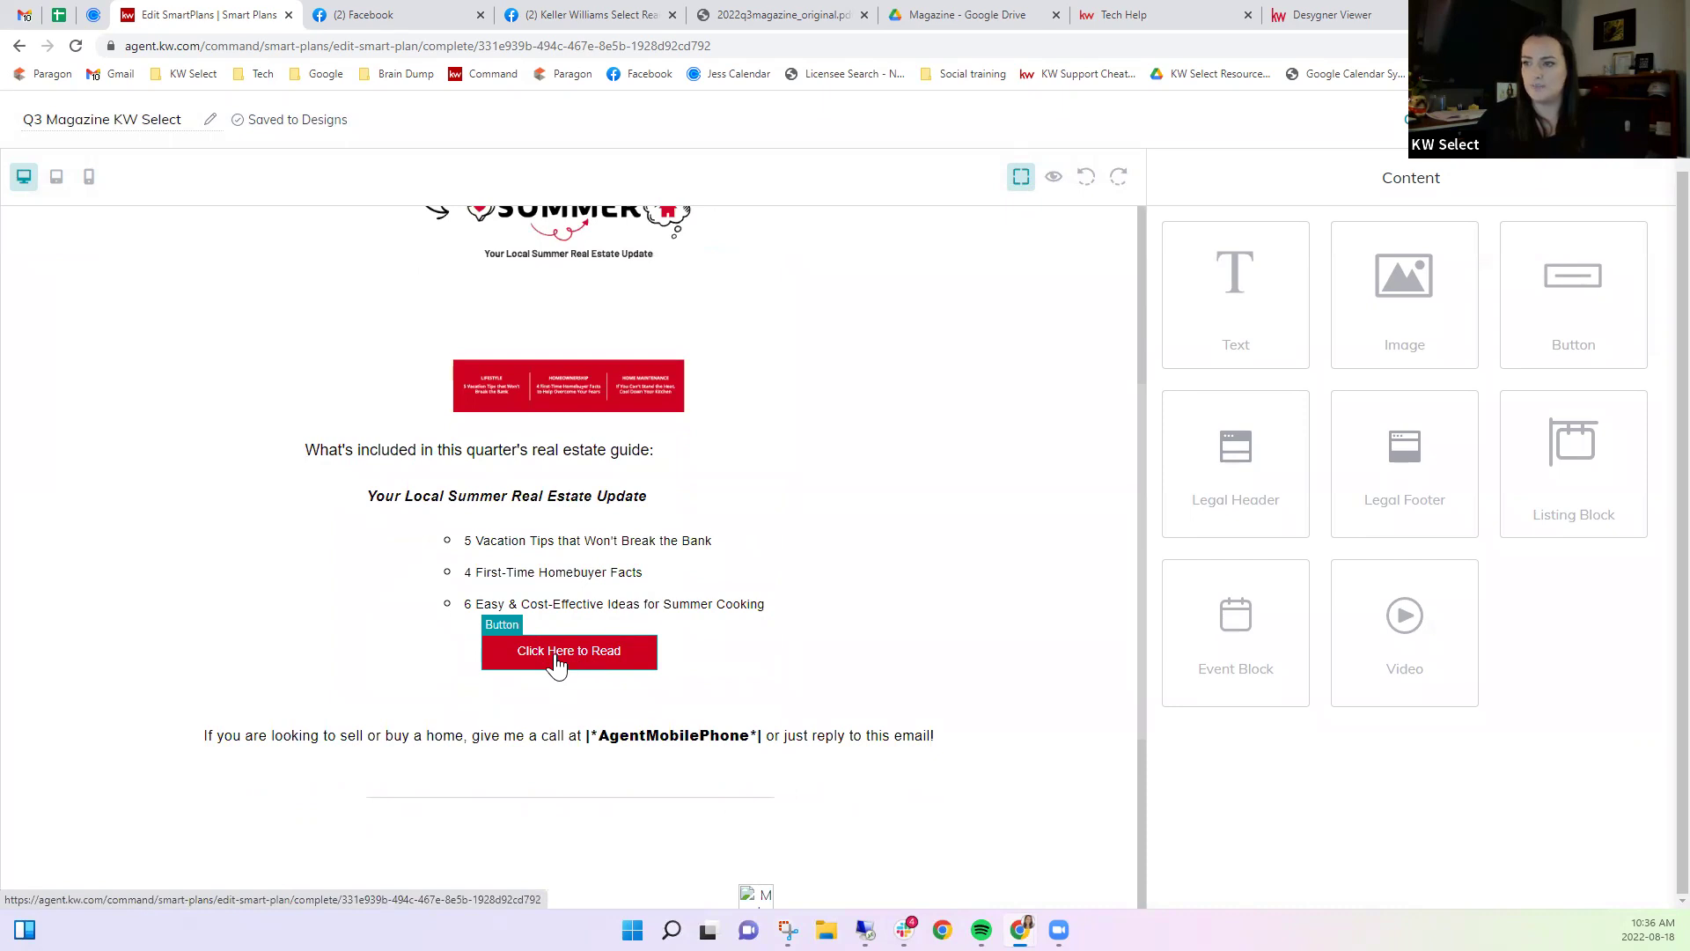
Link the Click Here to Read button to the pasted webrand viewer web address.
click(556, 662)
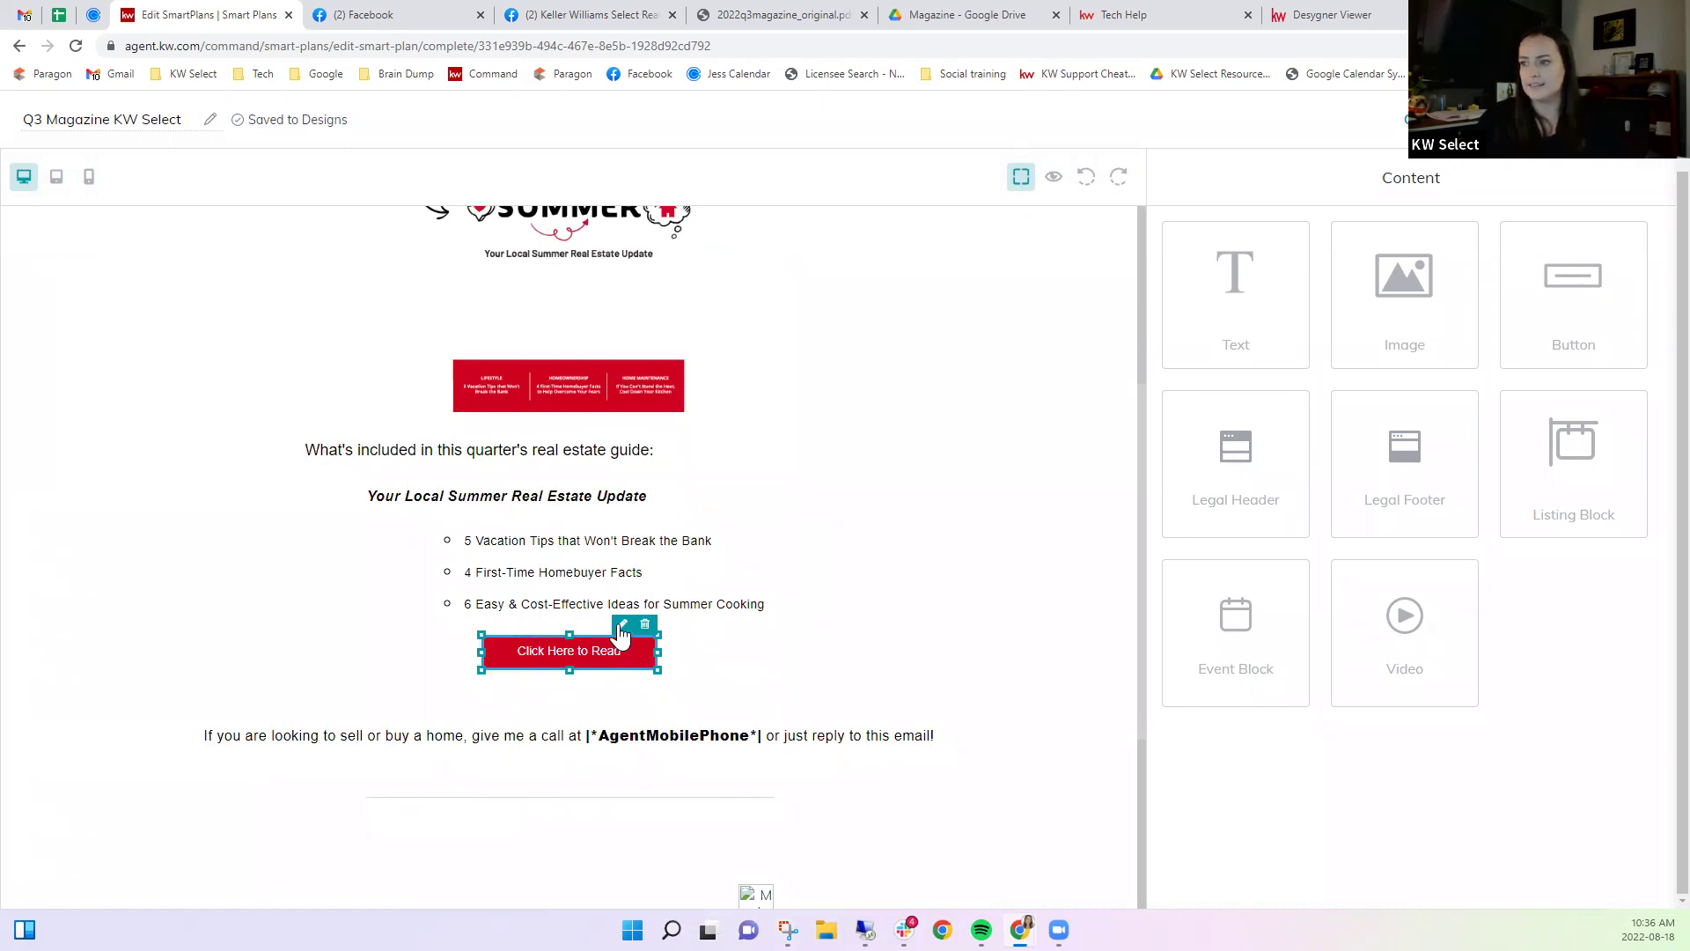
click(622, 625)
click(1219, 325)
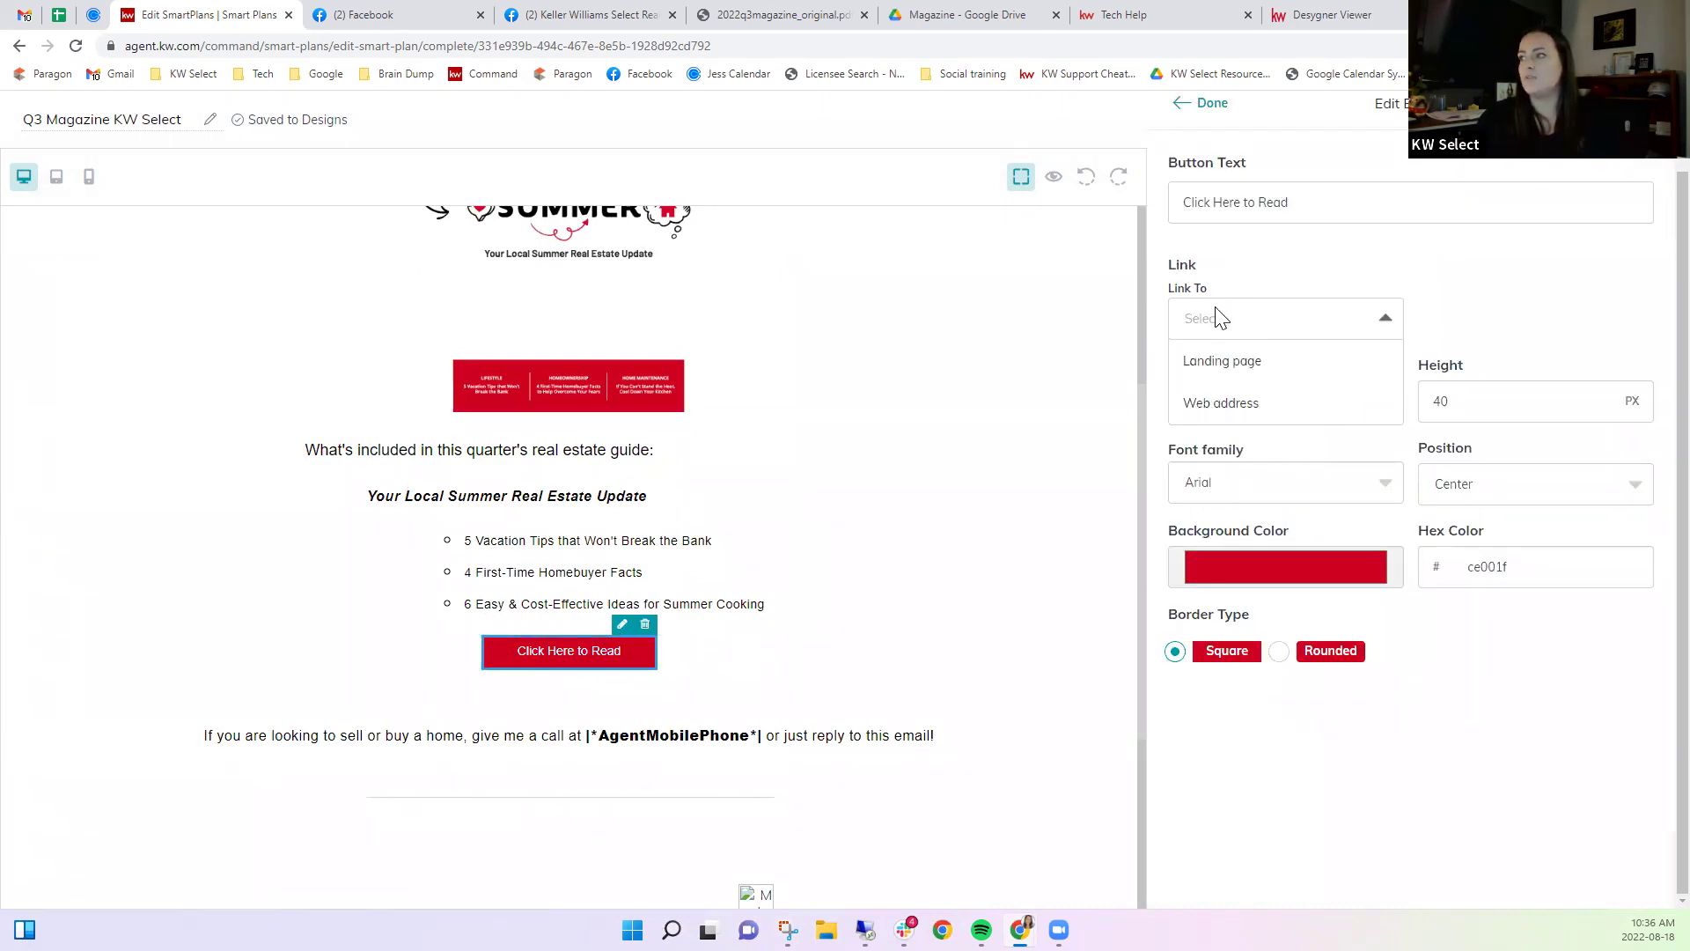
click(1201, 405)
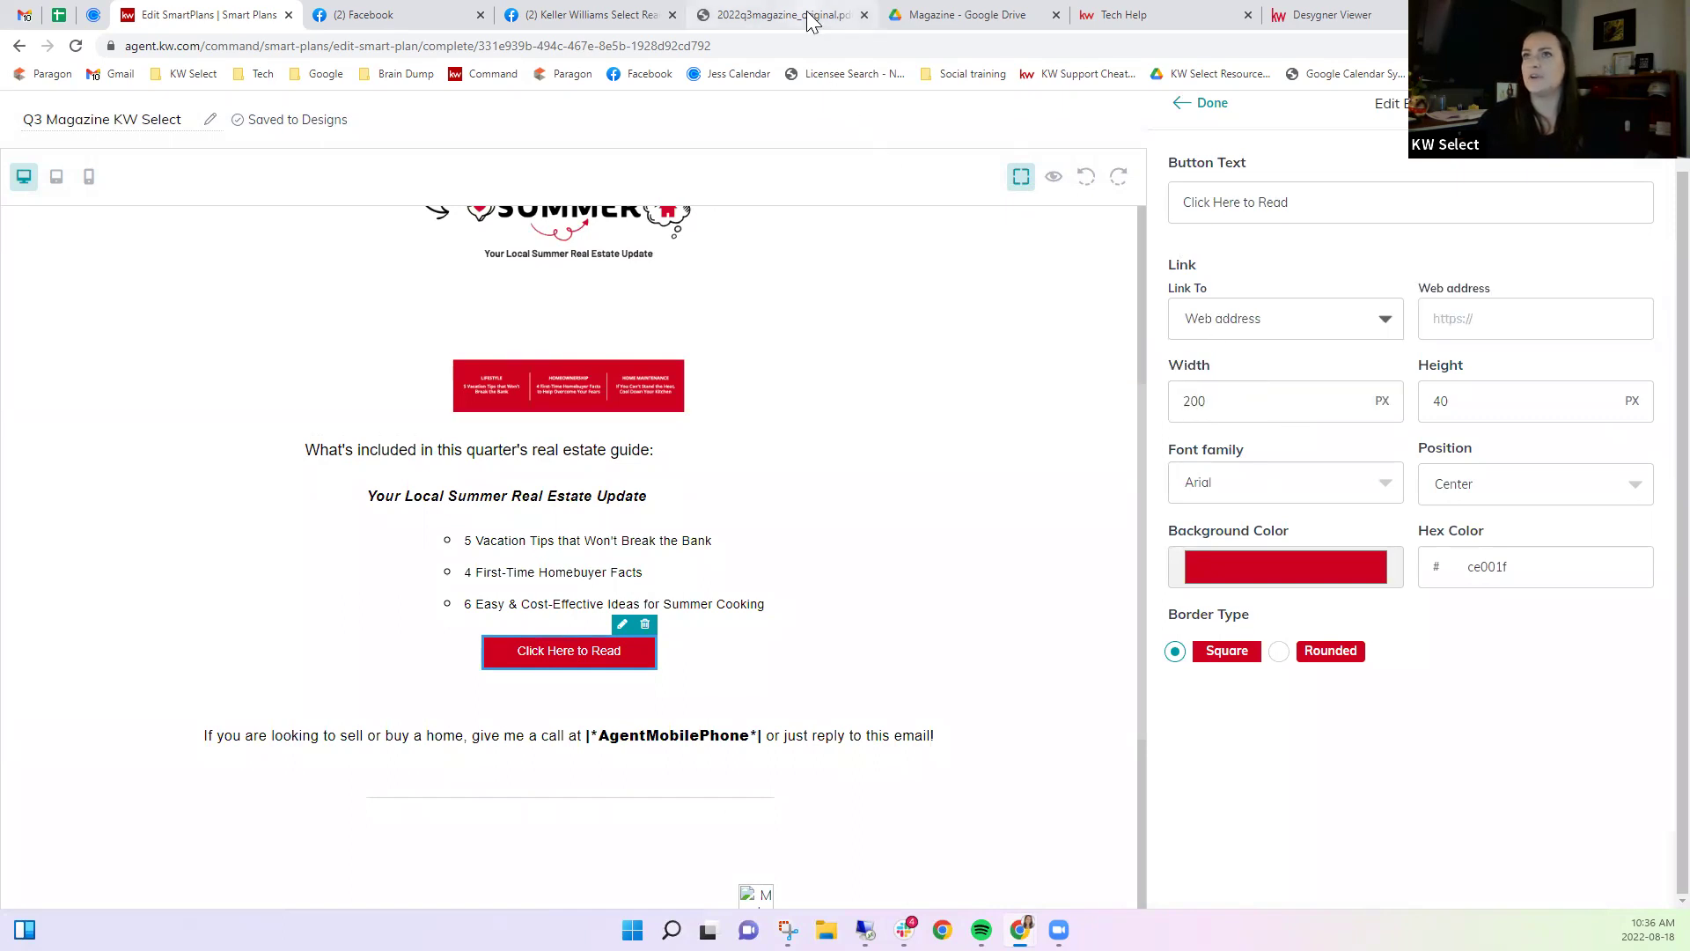
click(808, 17)
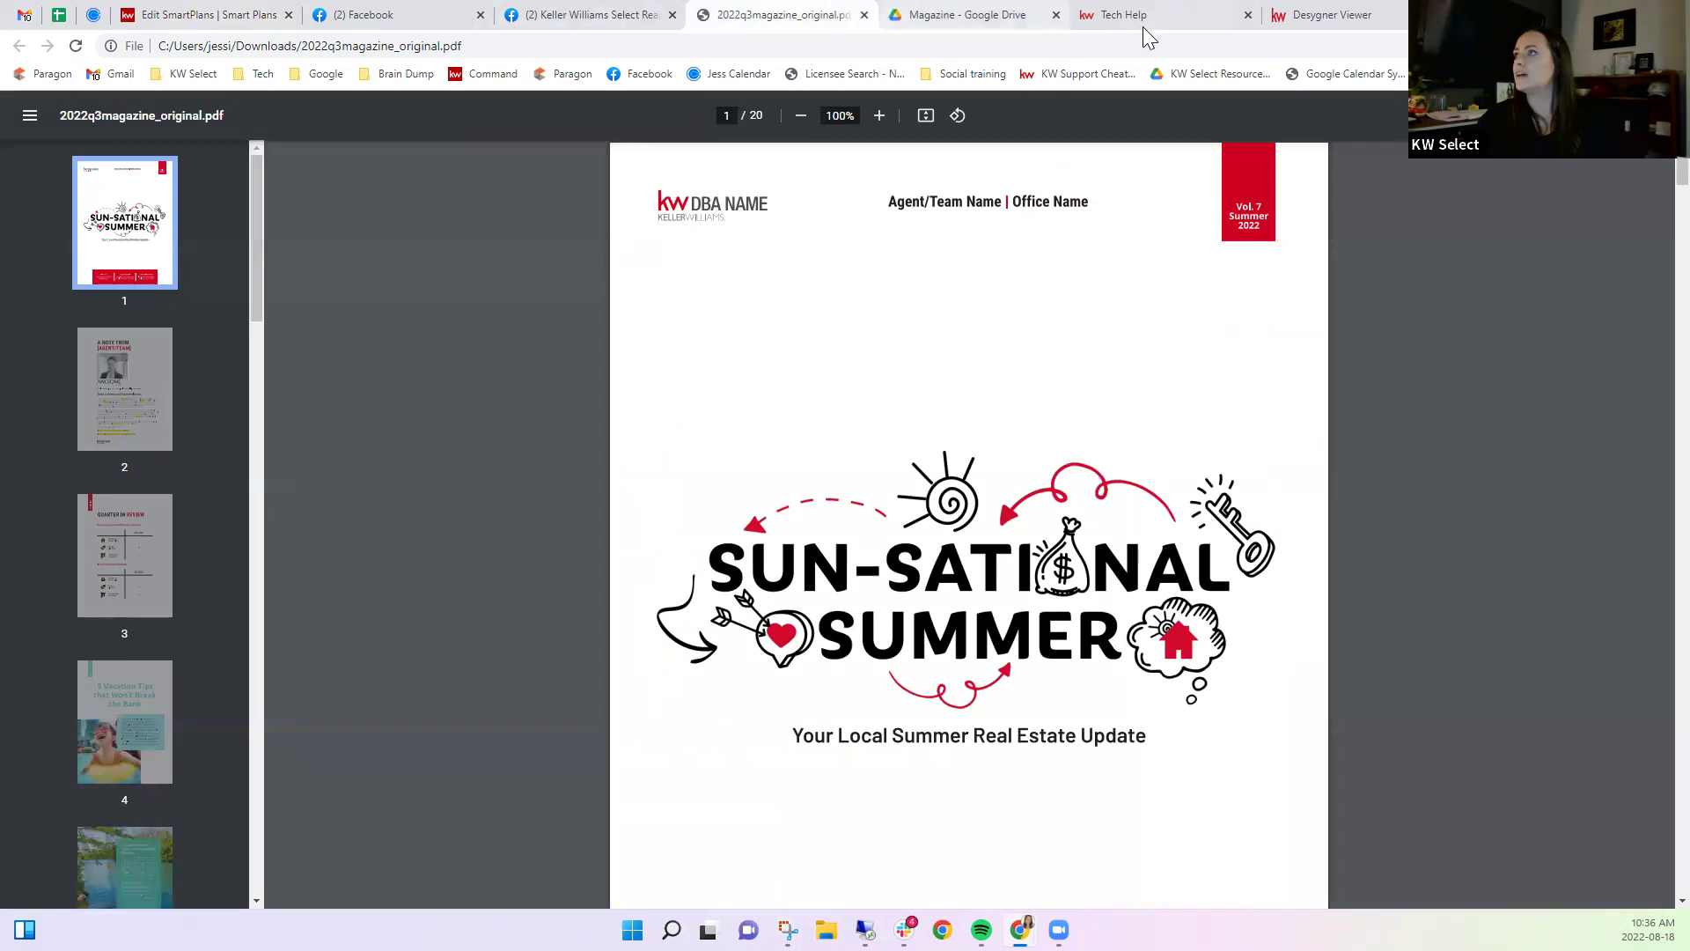
click(203, 15)
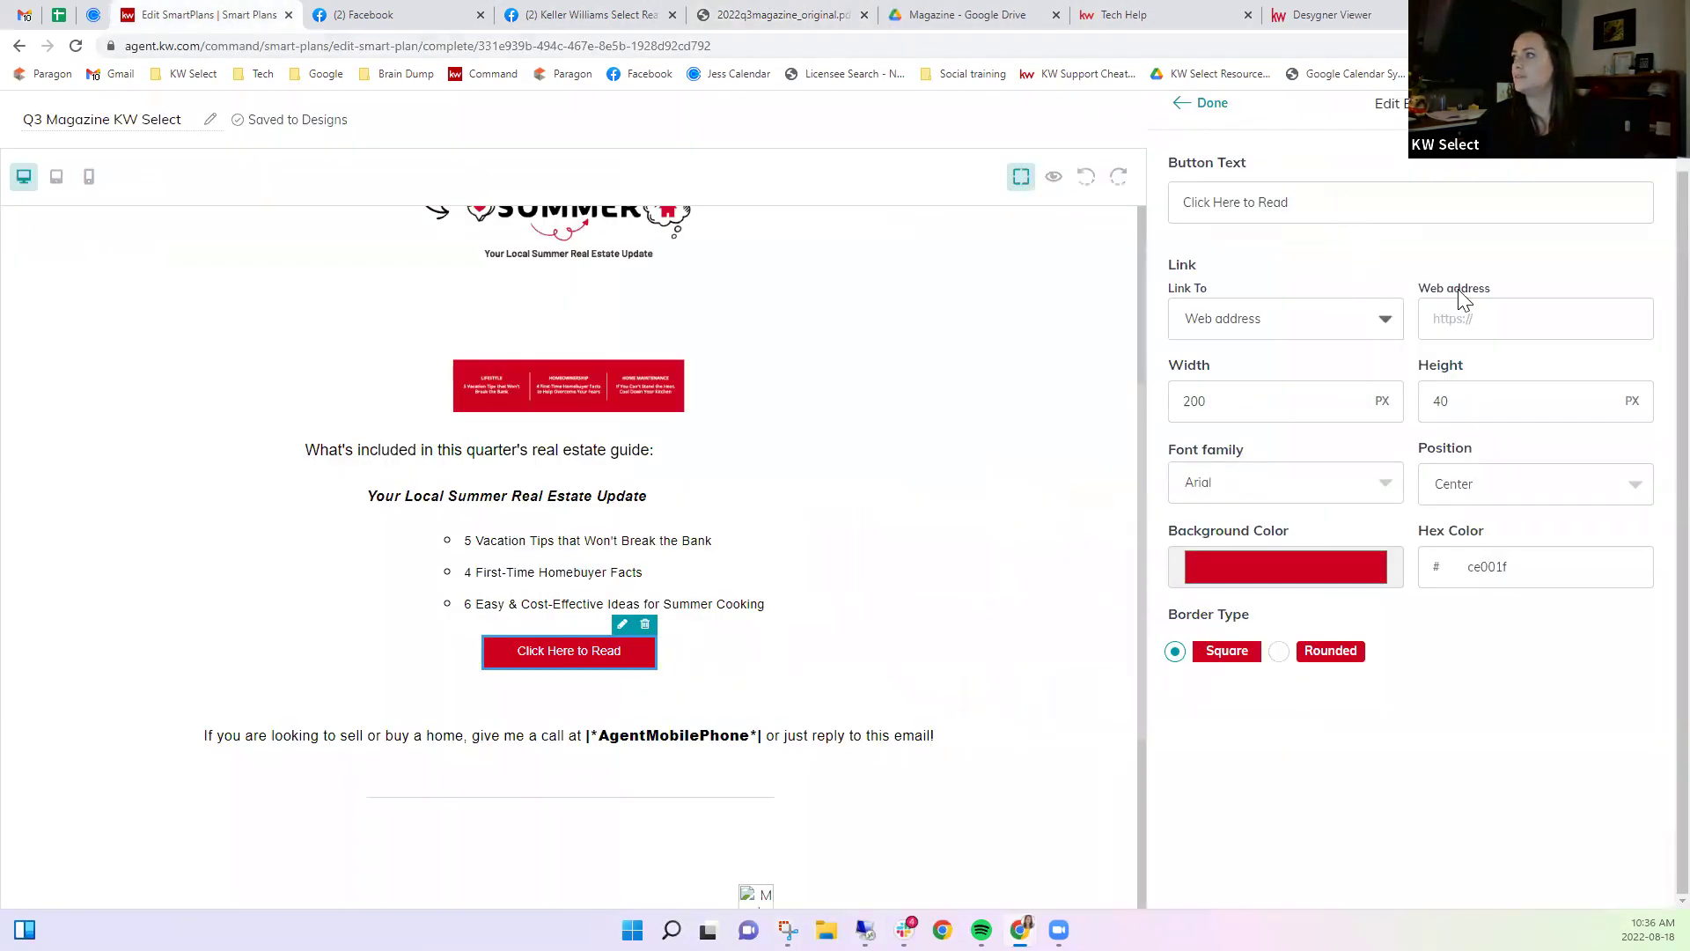
click(1469, 316)
key(ctrl+v)
drag(1484, 318, 1412, 333)
click(1450, 323)
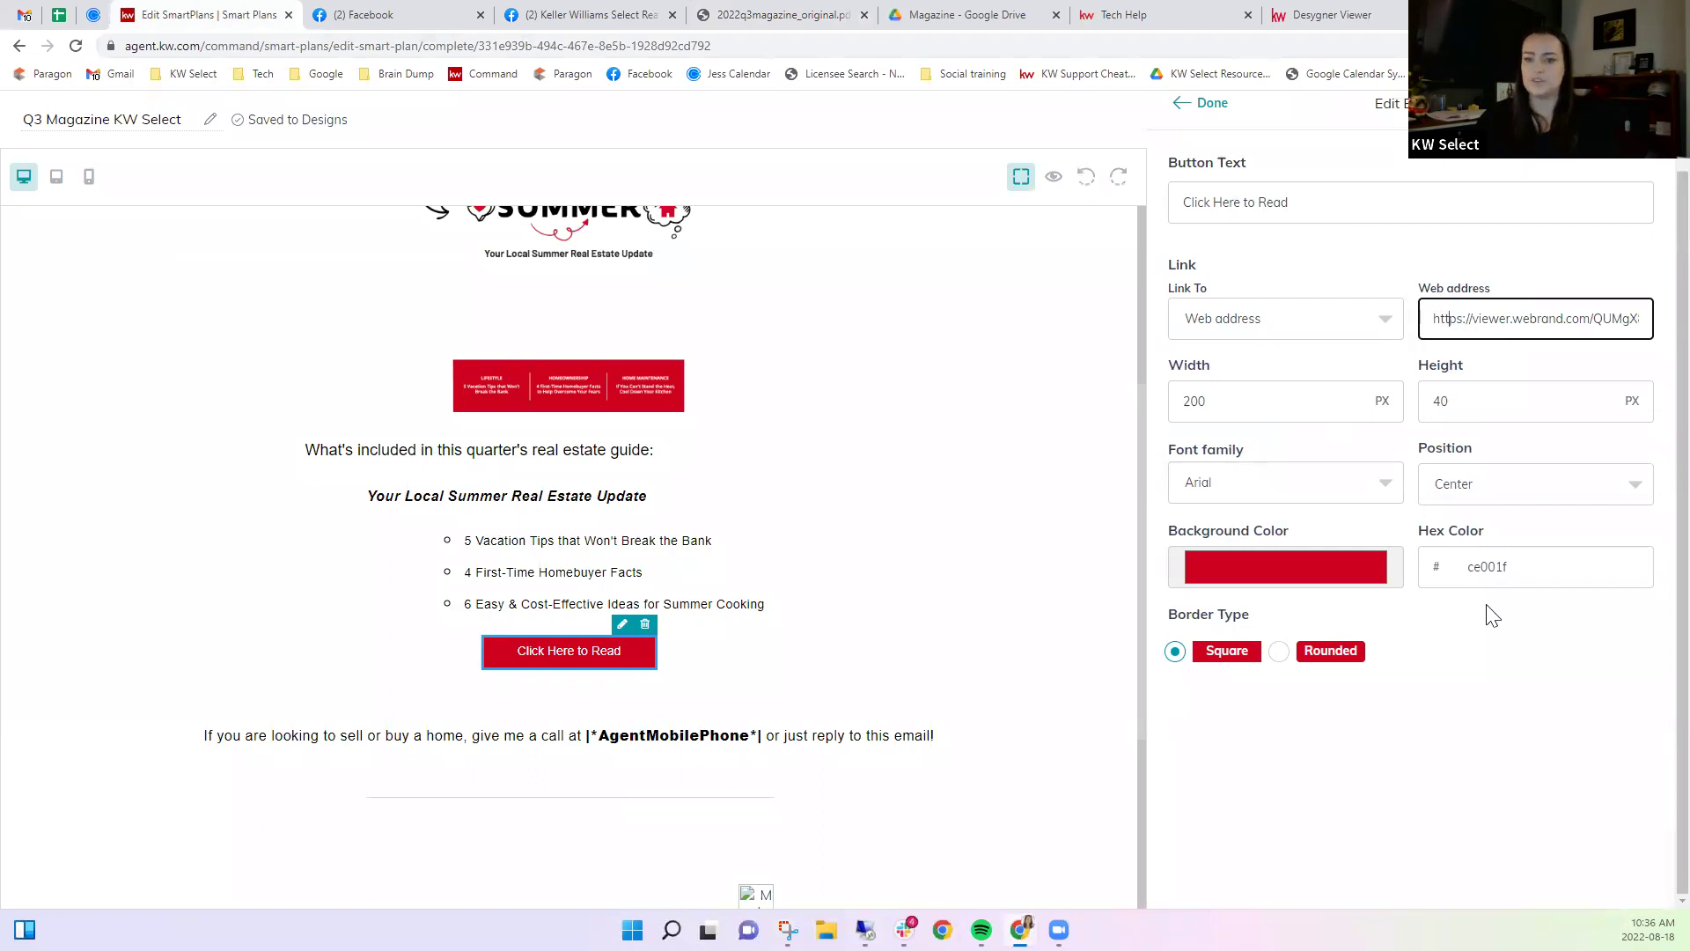
click(1206, 102)
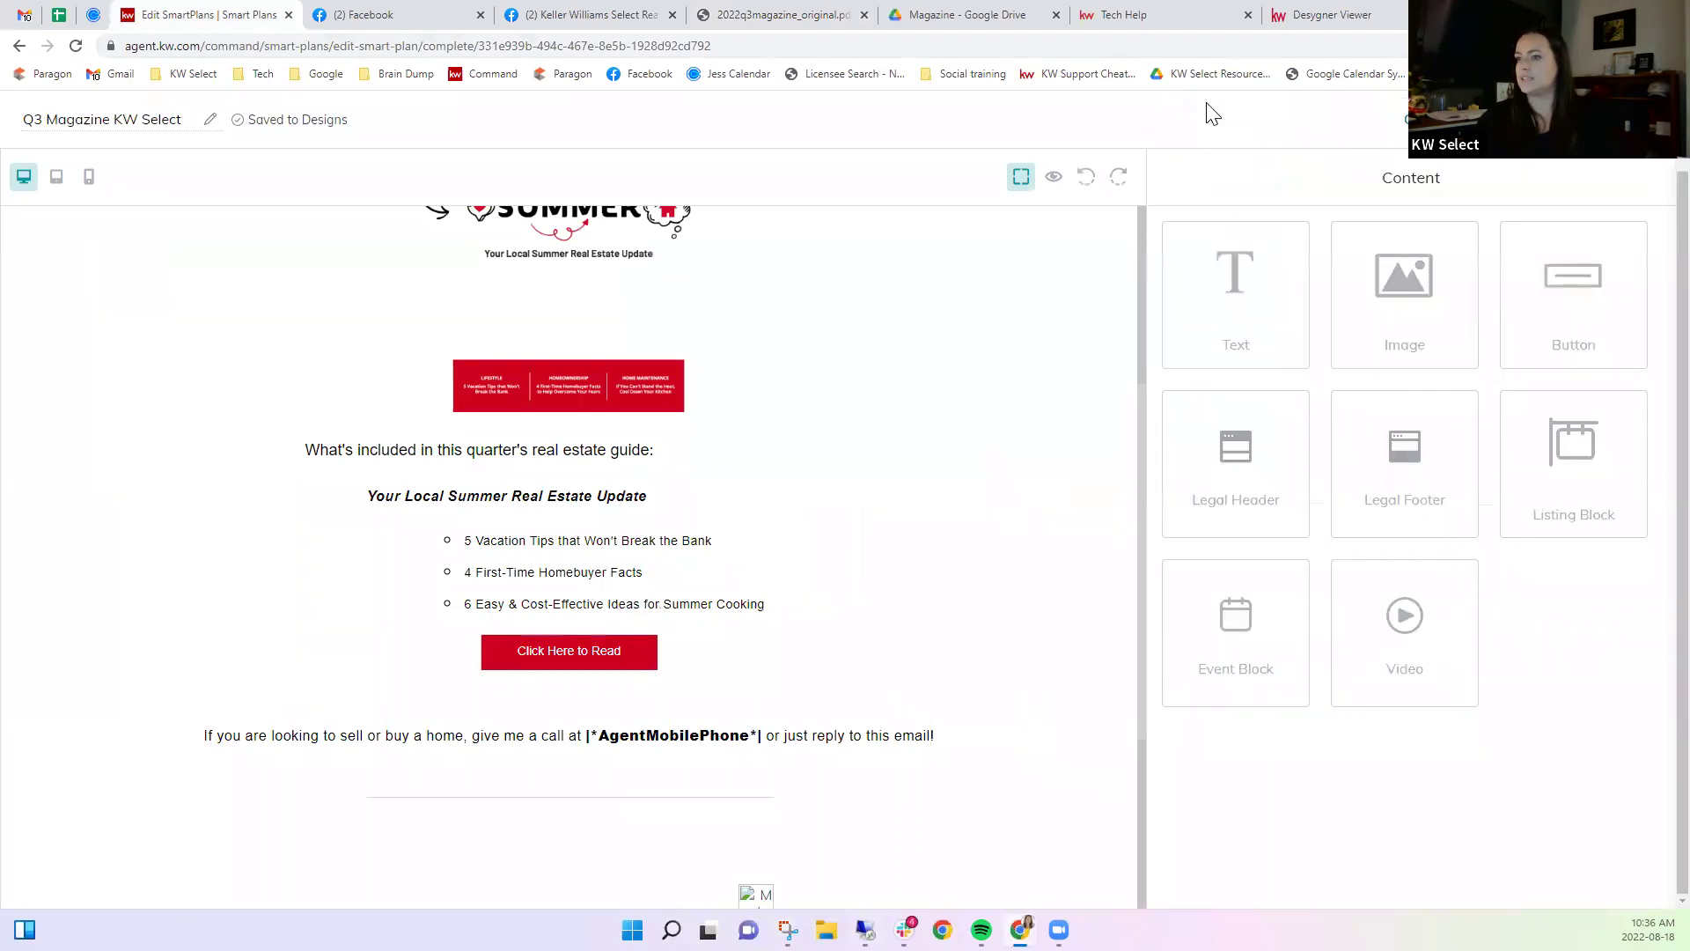
click(1054, 181)
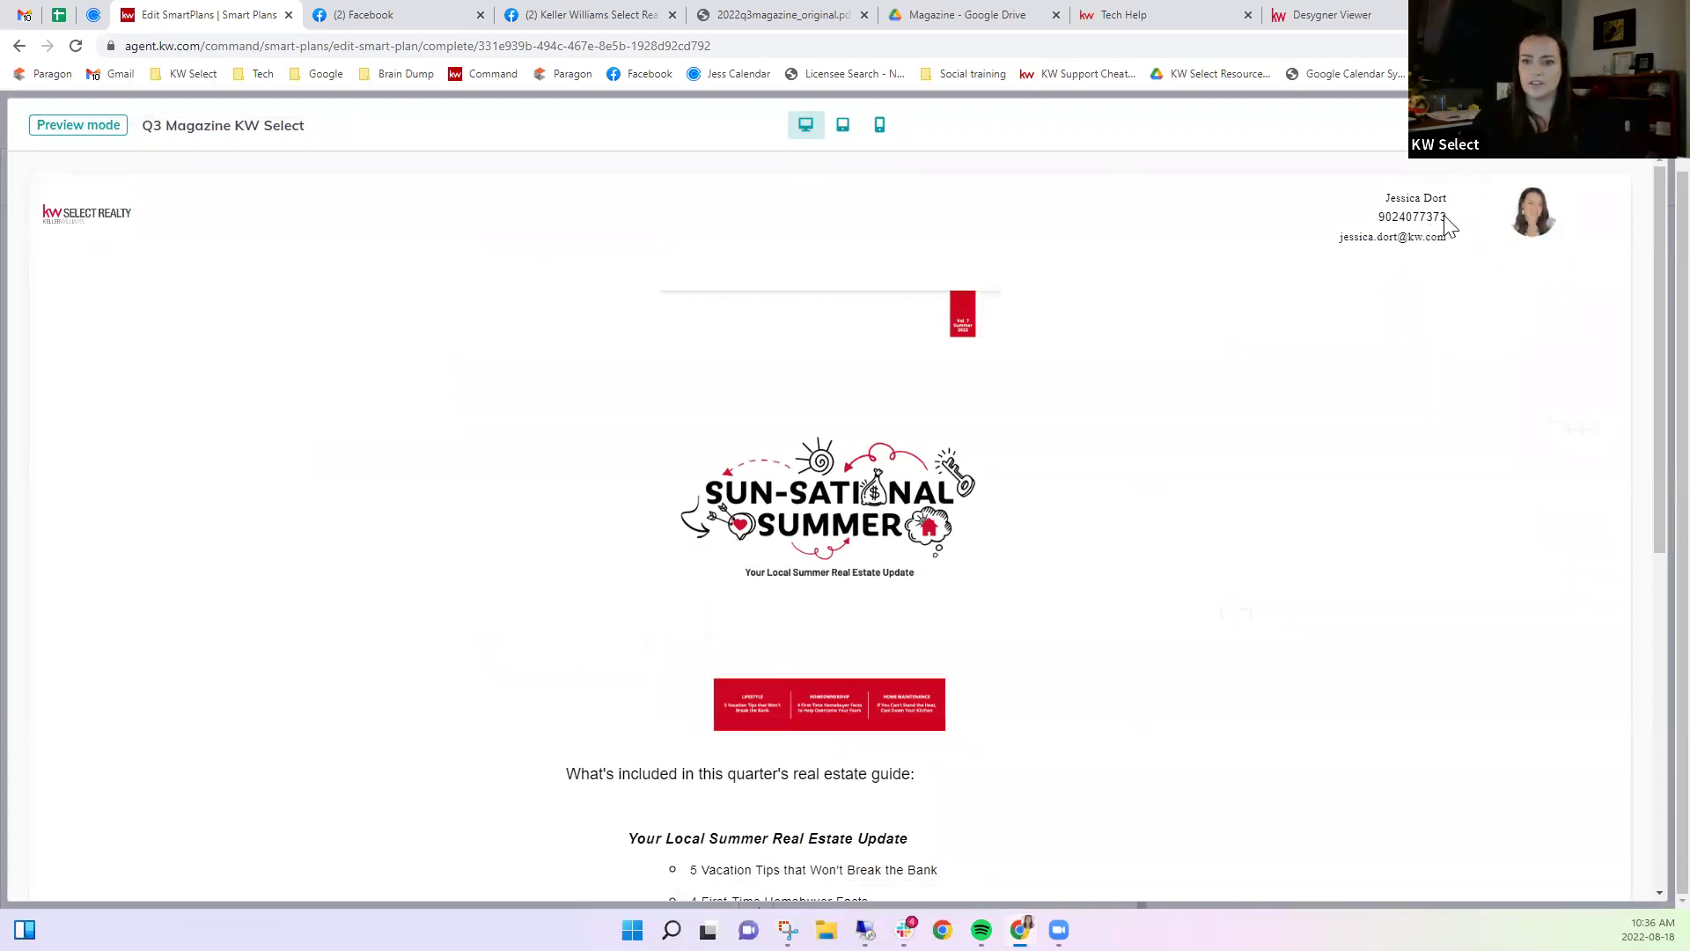
scroll(964, 398, down, 3)
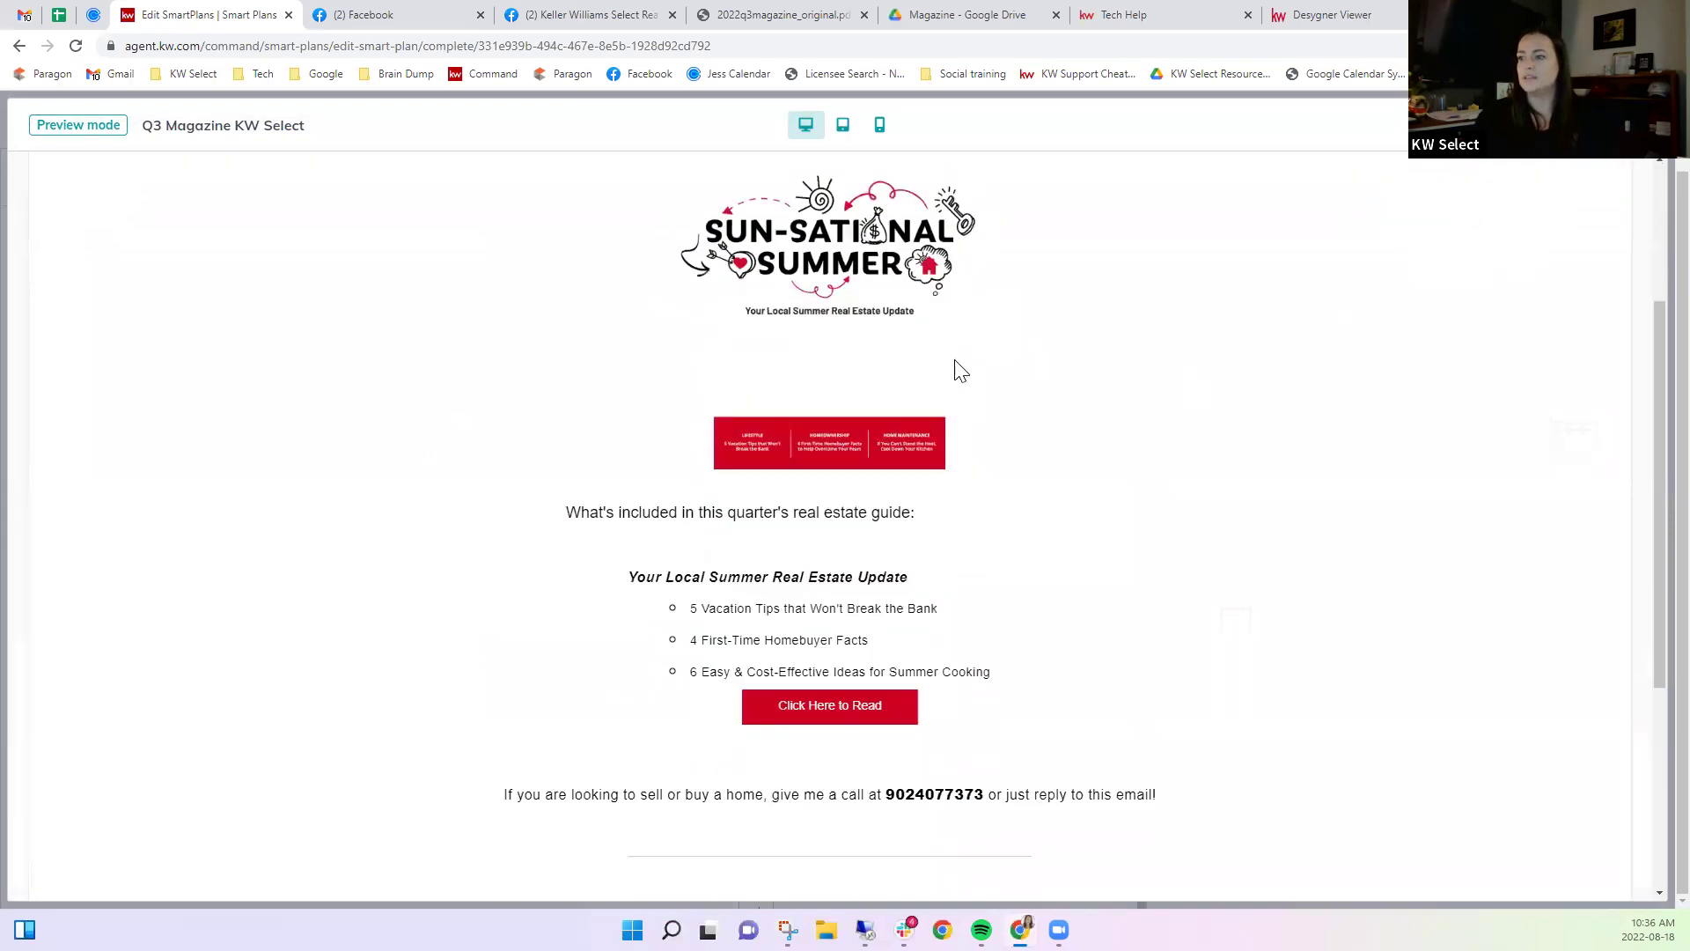
scroll(829, 705, down, 3)
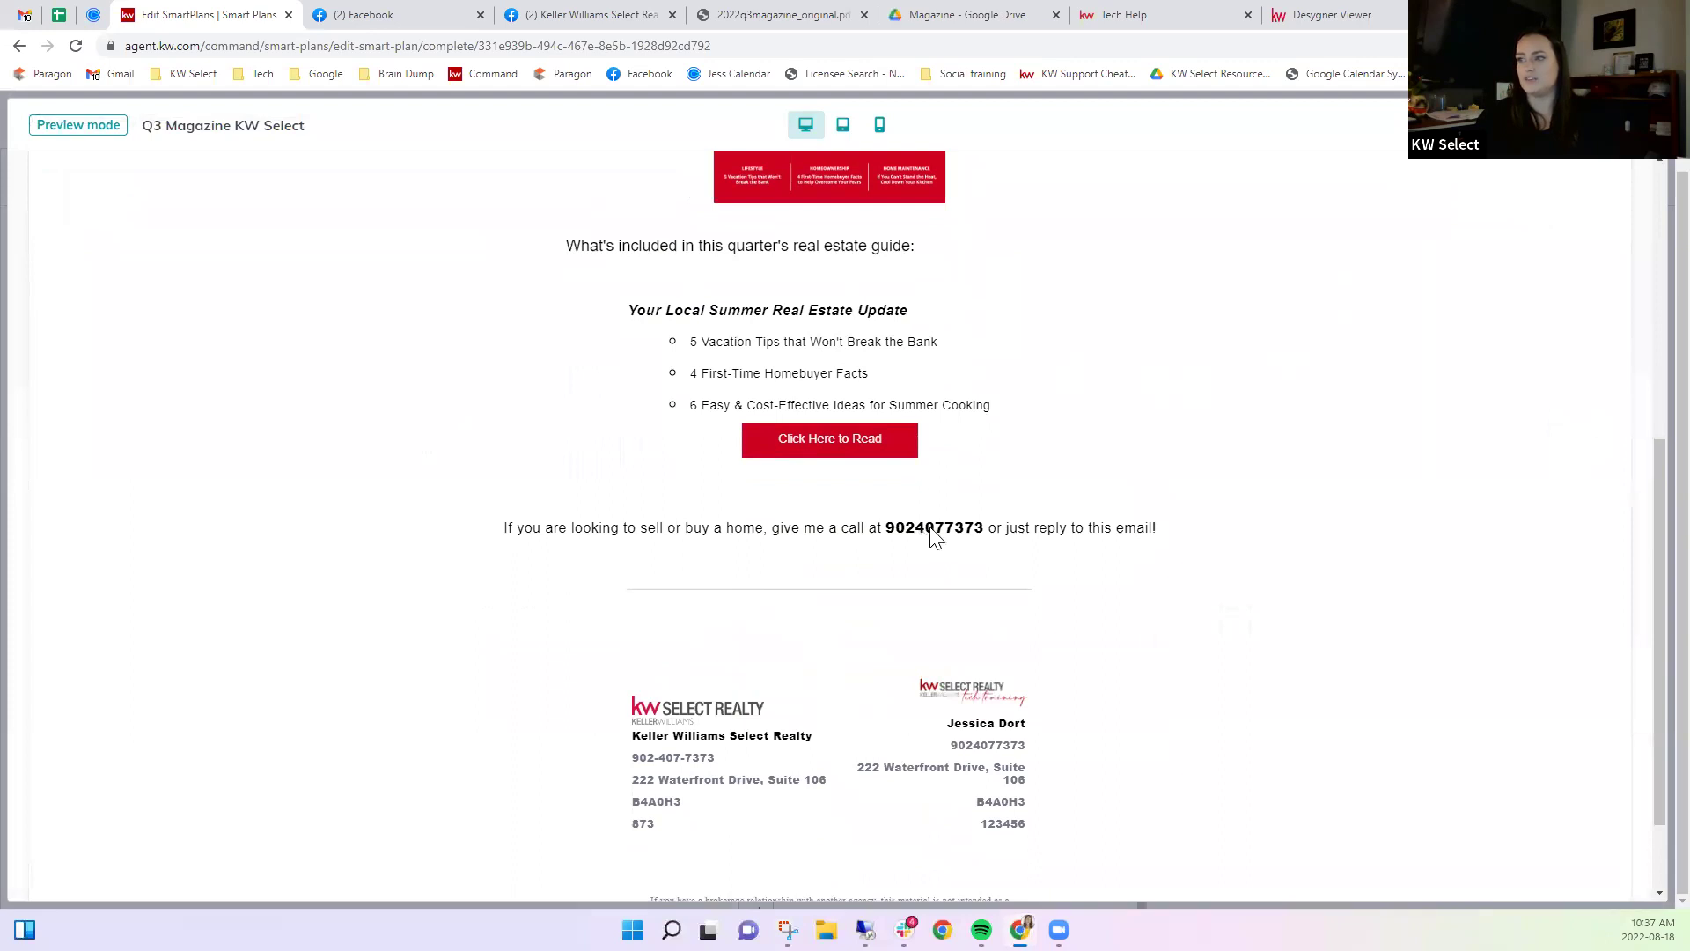
scroll(940, 538, down, 1)
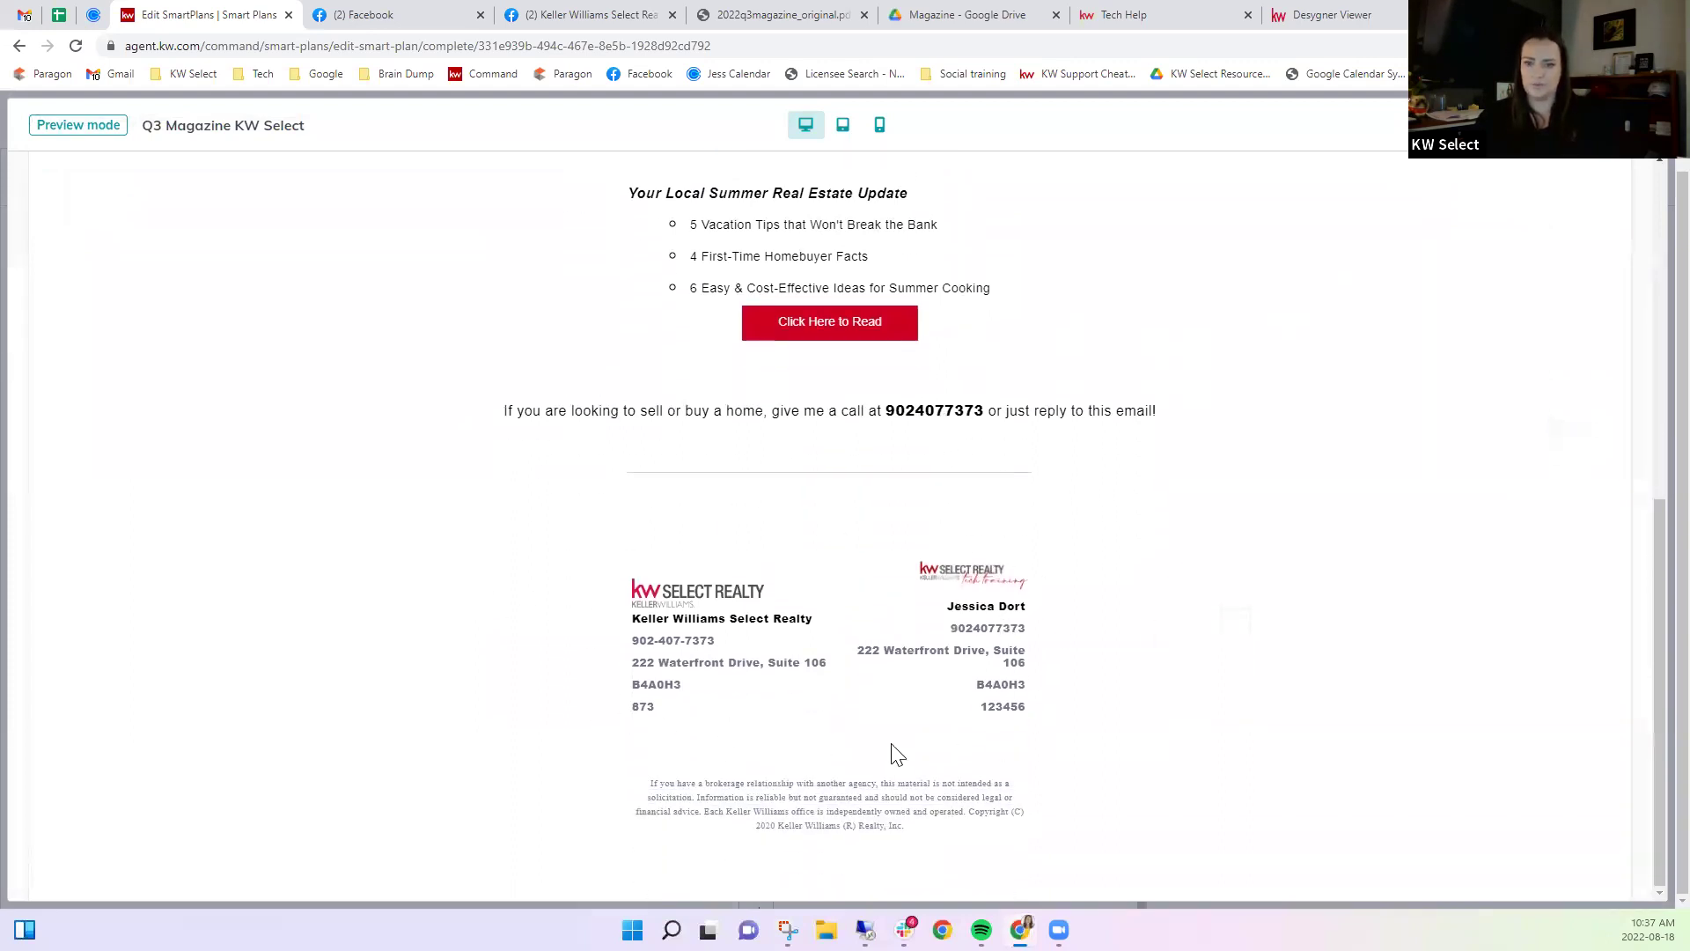
scroll(894, 754, up, 6)
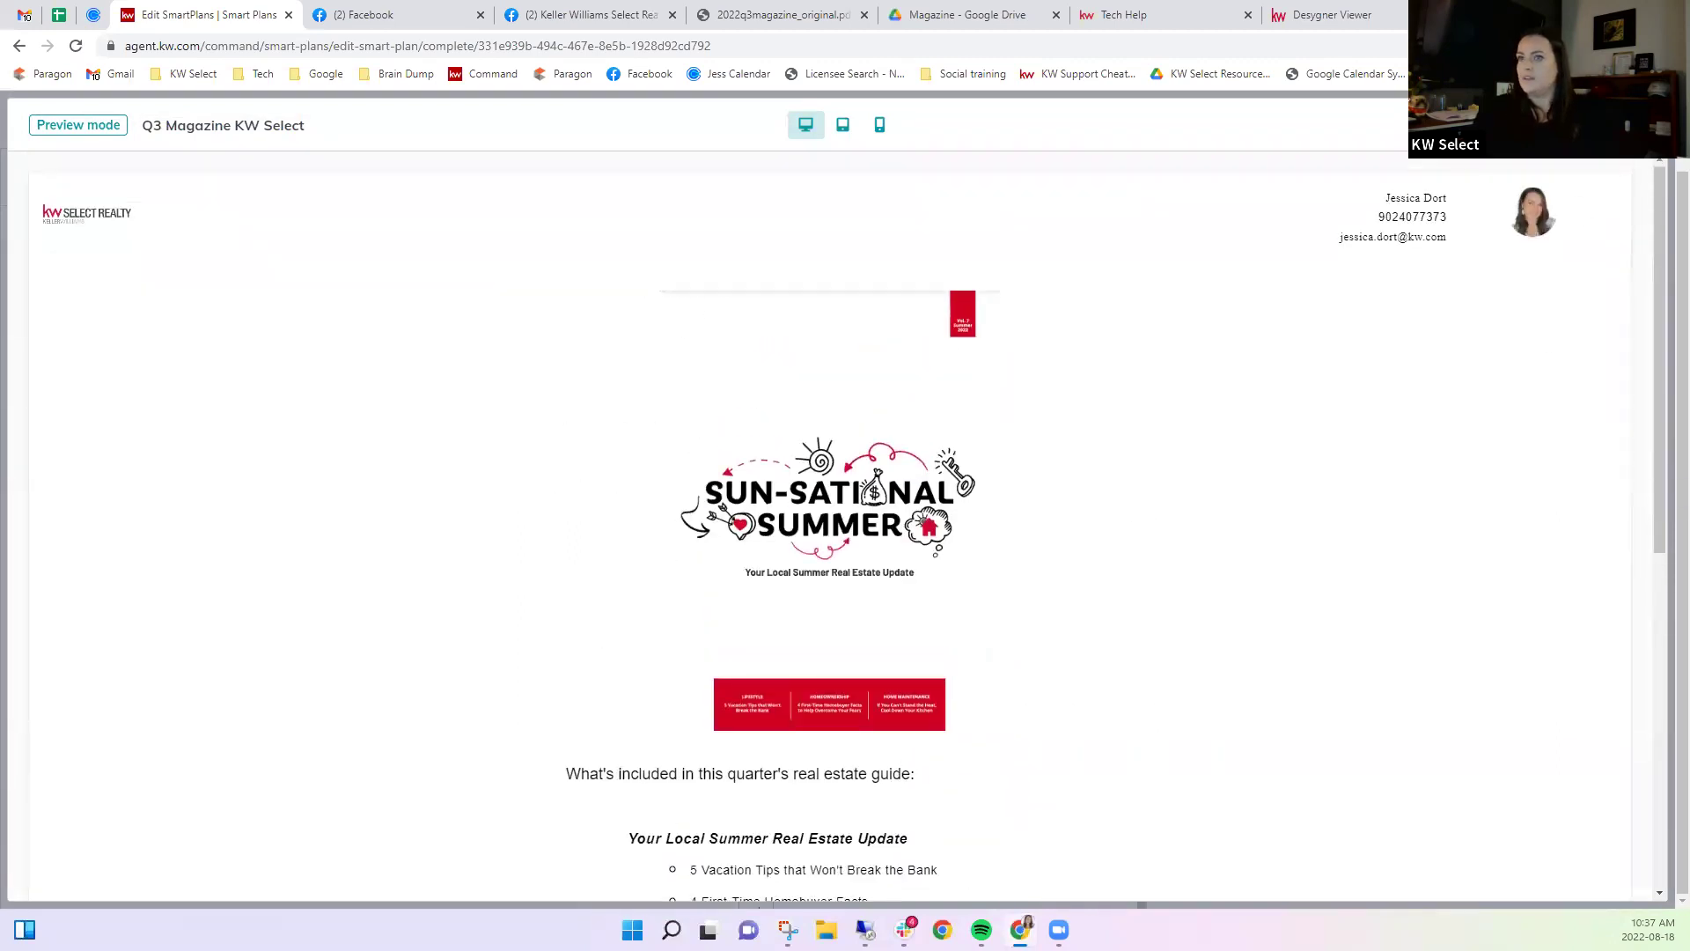
click(1637, 125)
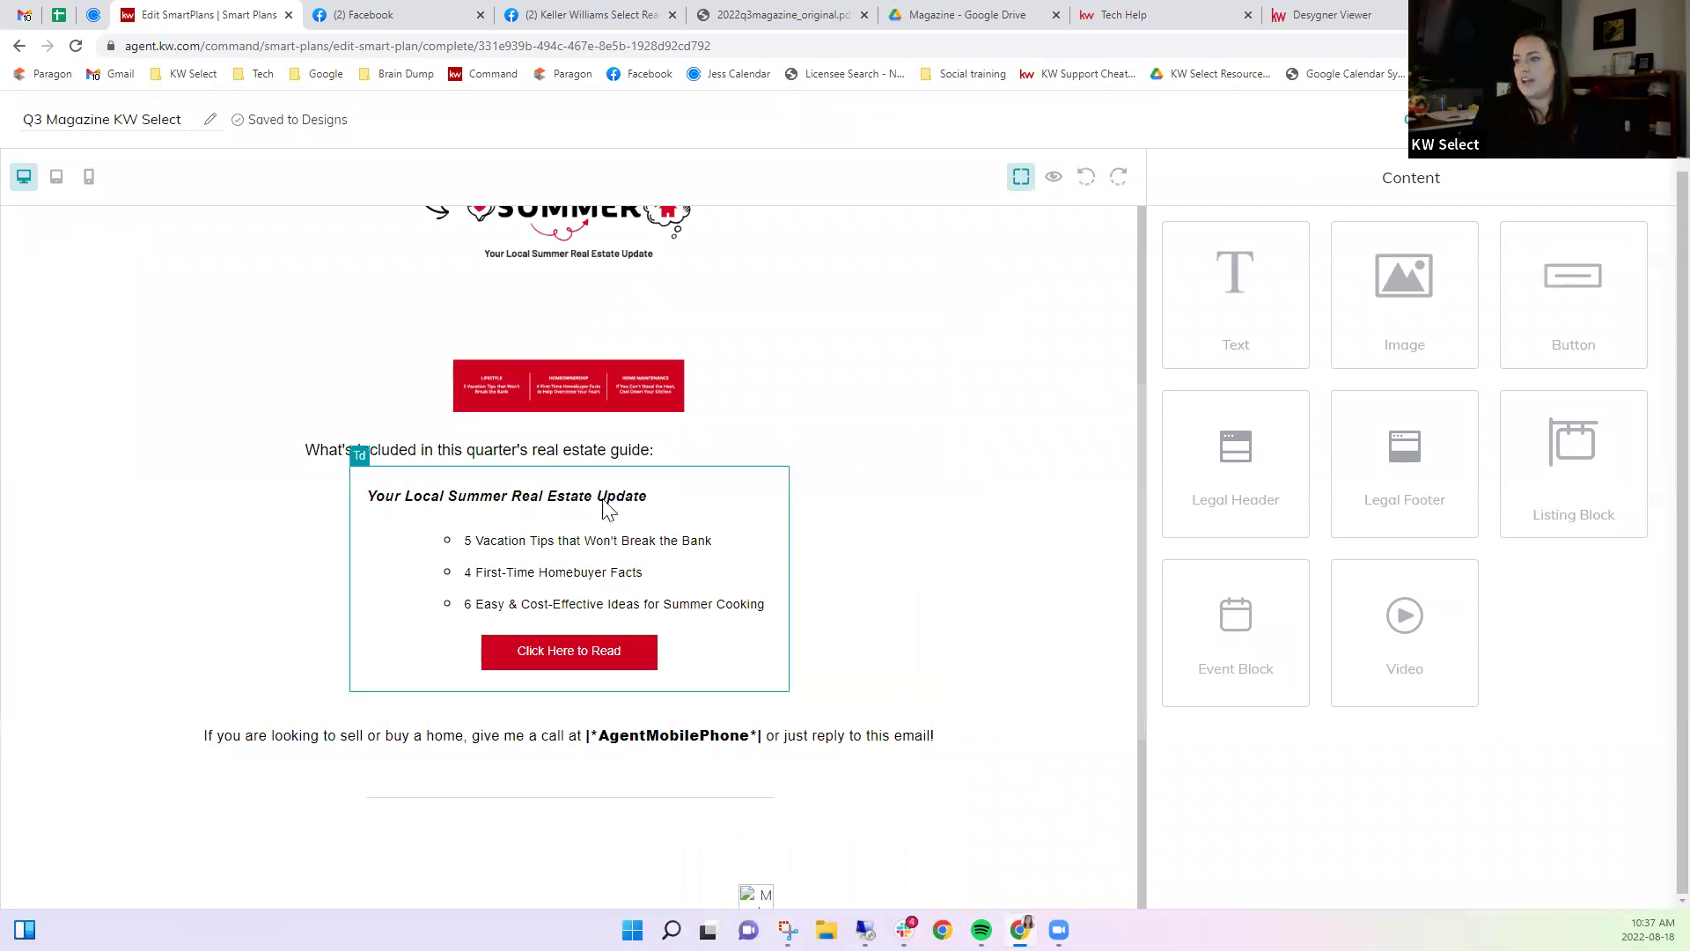
click(327, 435)
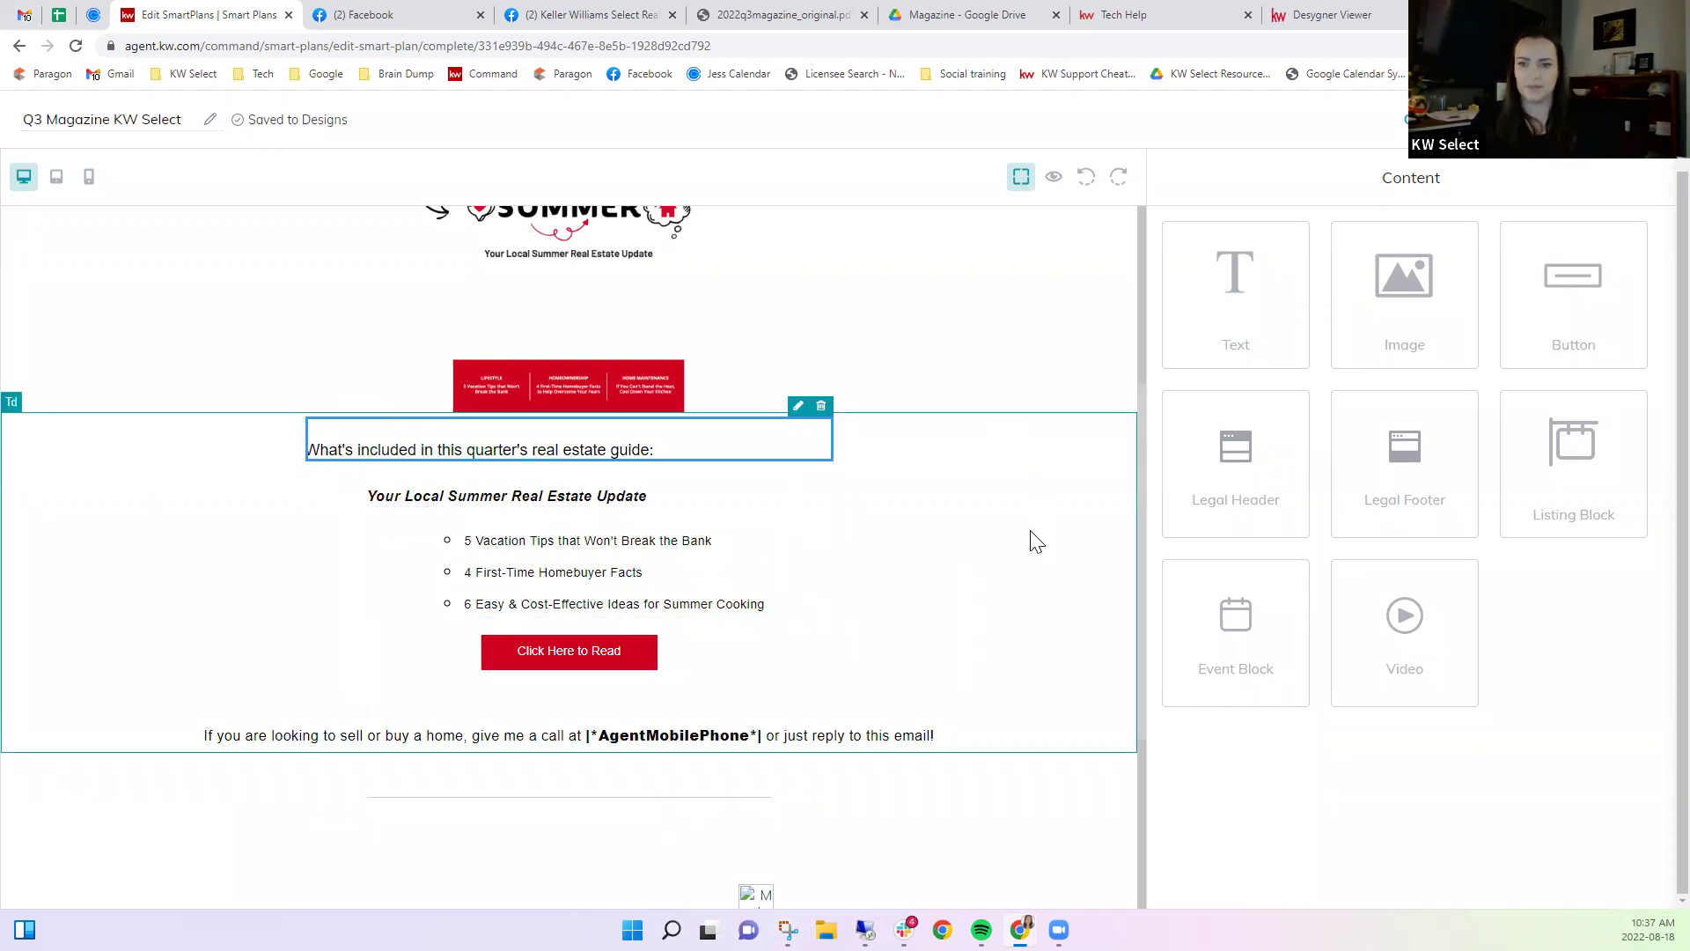
Save and exit the Q3 Magazine KW Select design, confirming Save changes.
click(1096, 419)
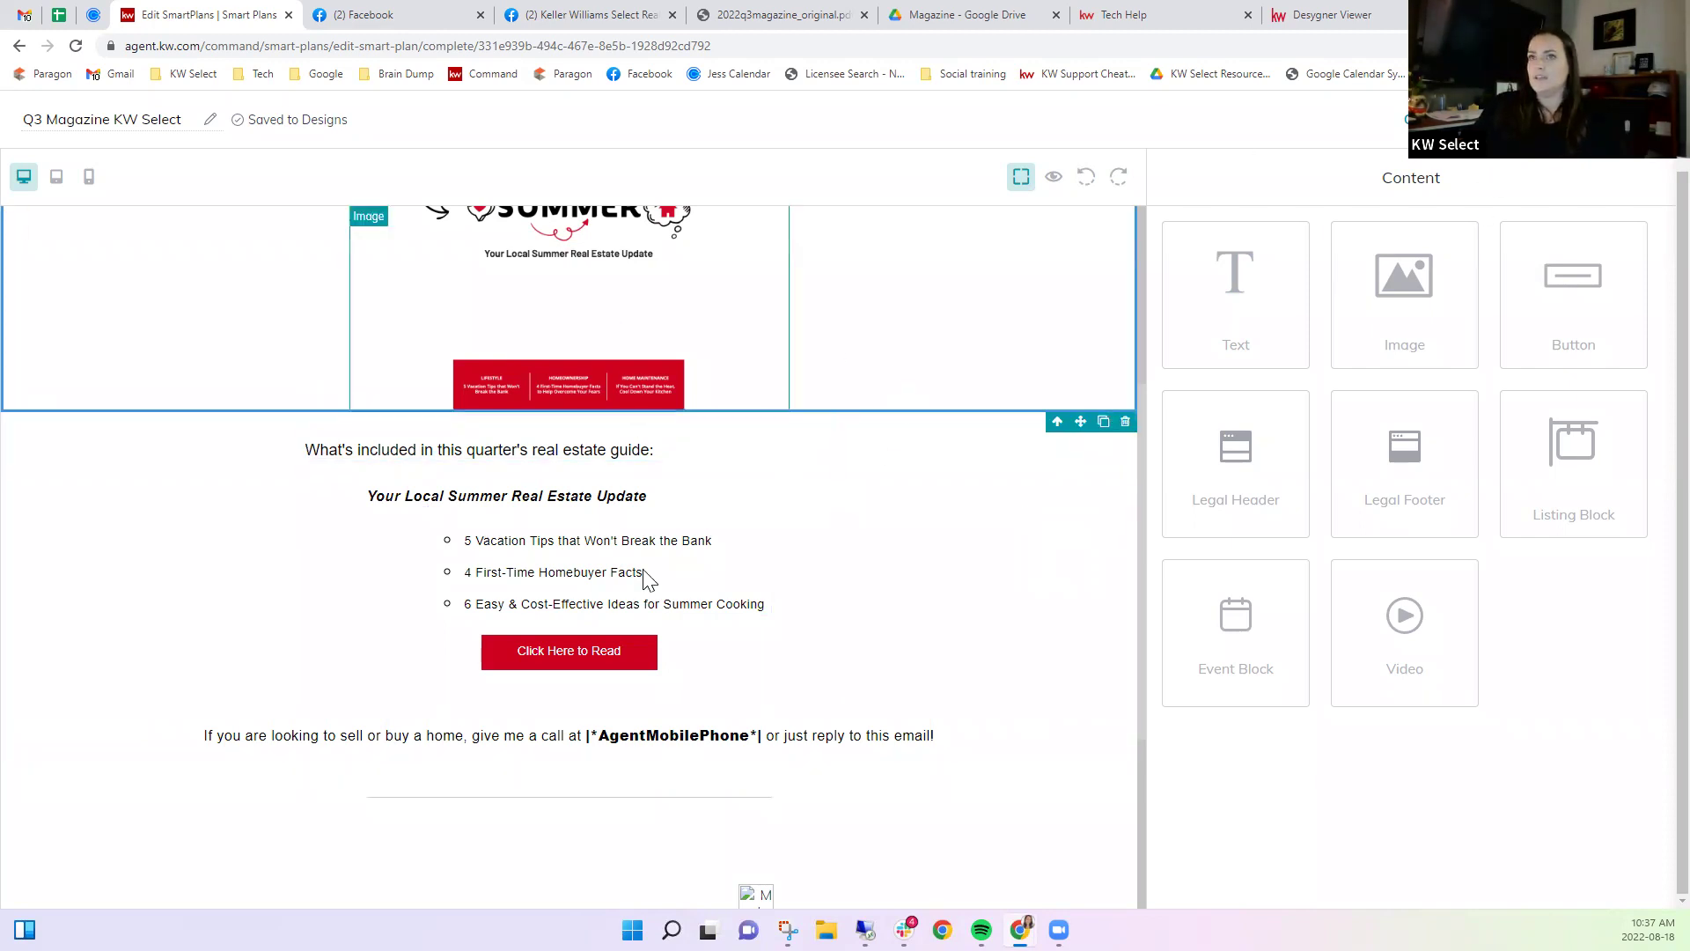
scroll(995, 654, up, 1)
scroll(995, 654, up, 4)
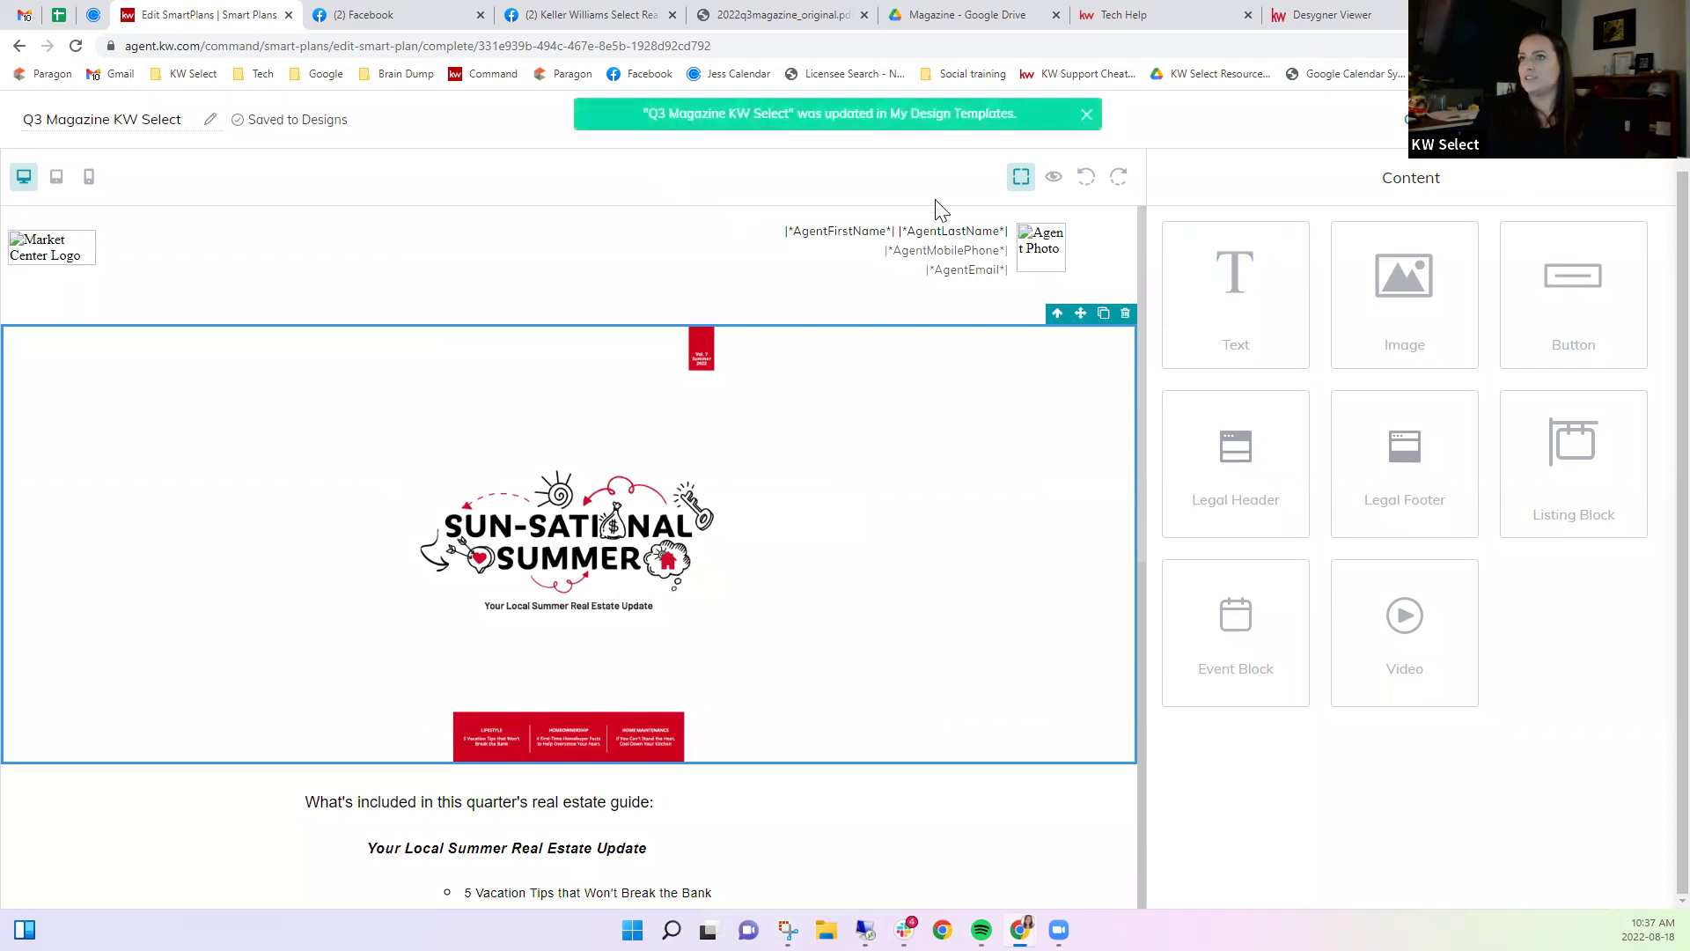
click(1428, 119)
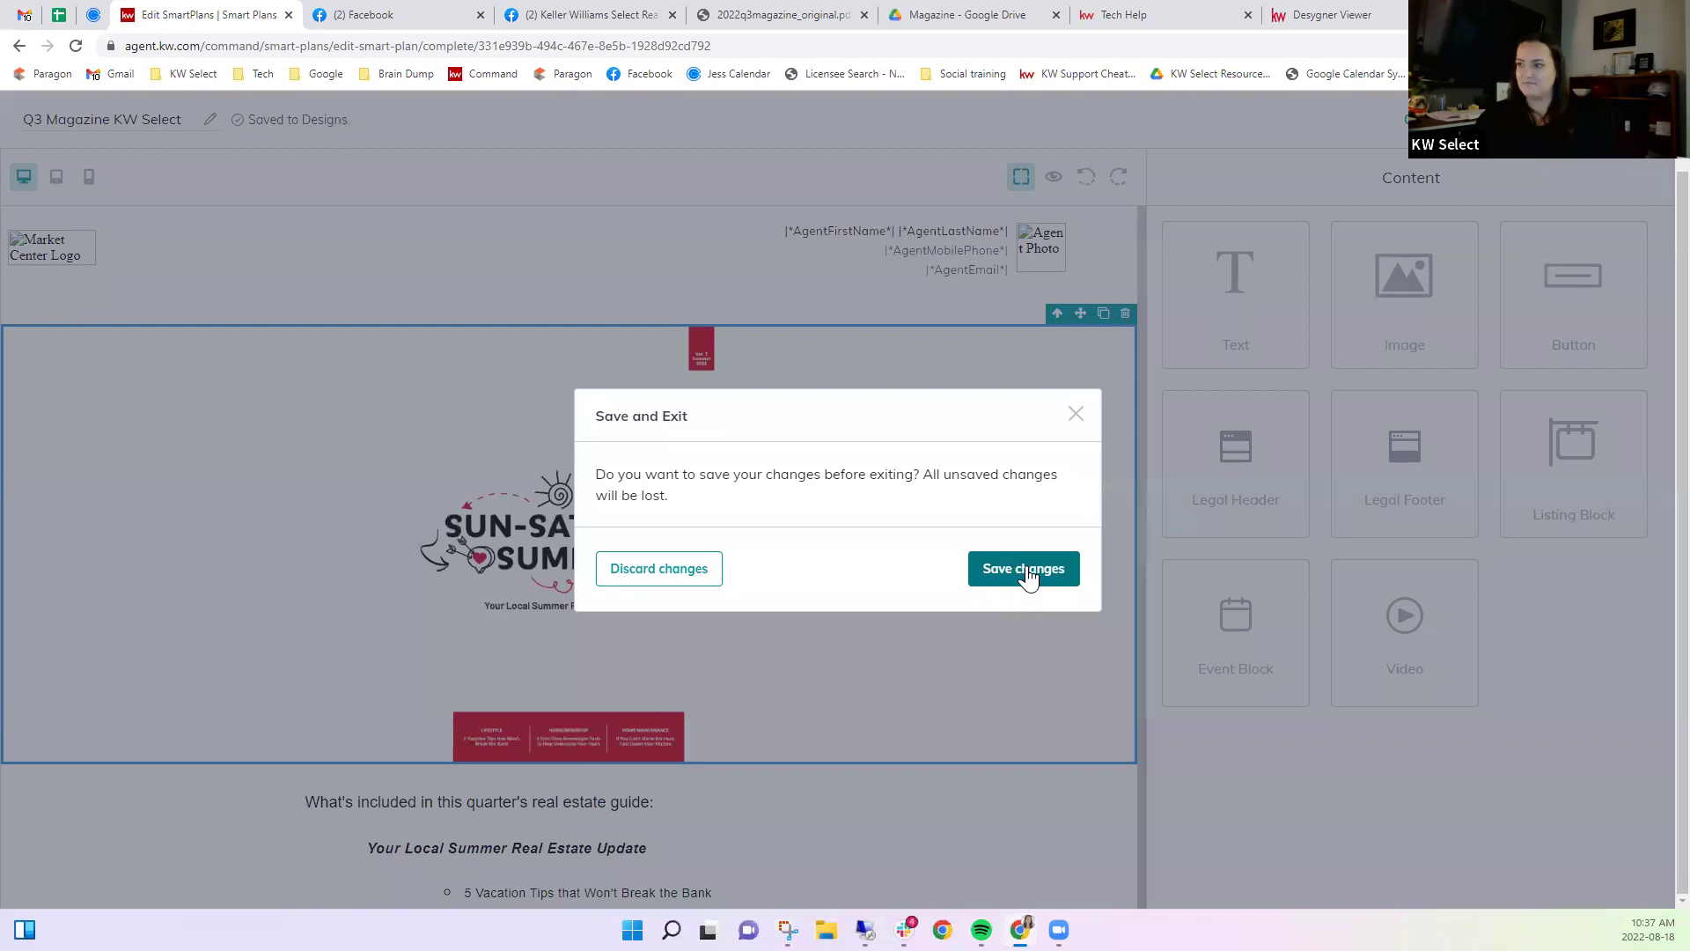
click(1026, 570)
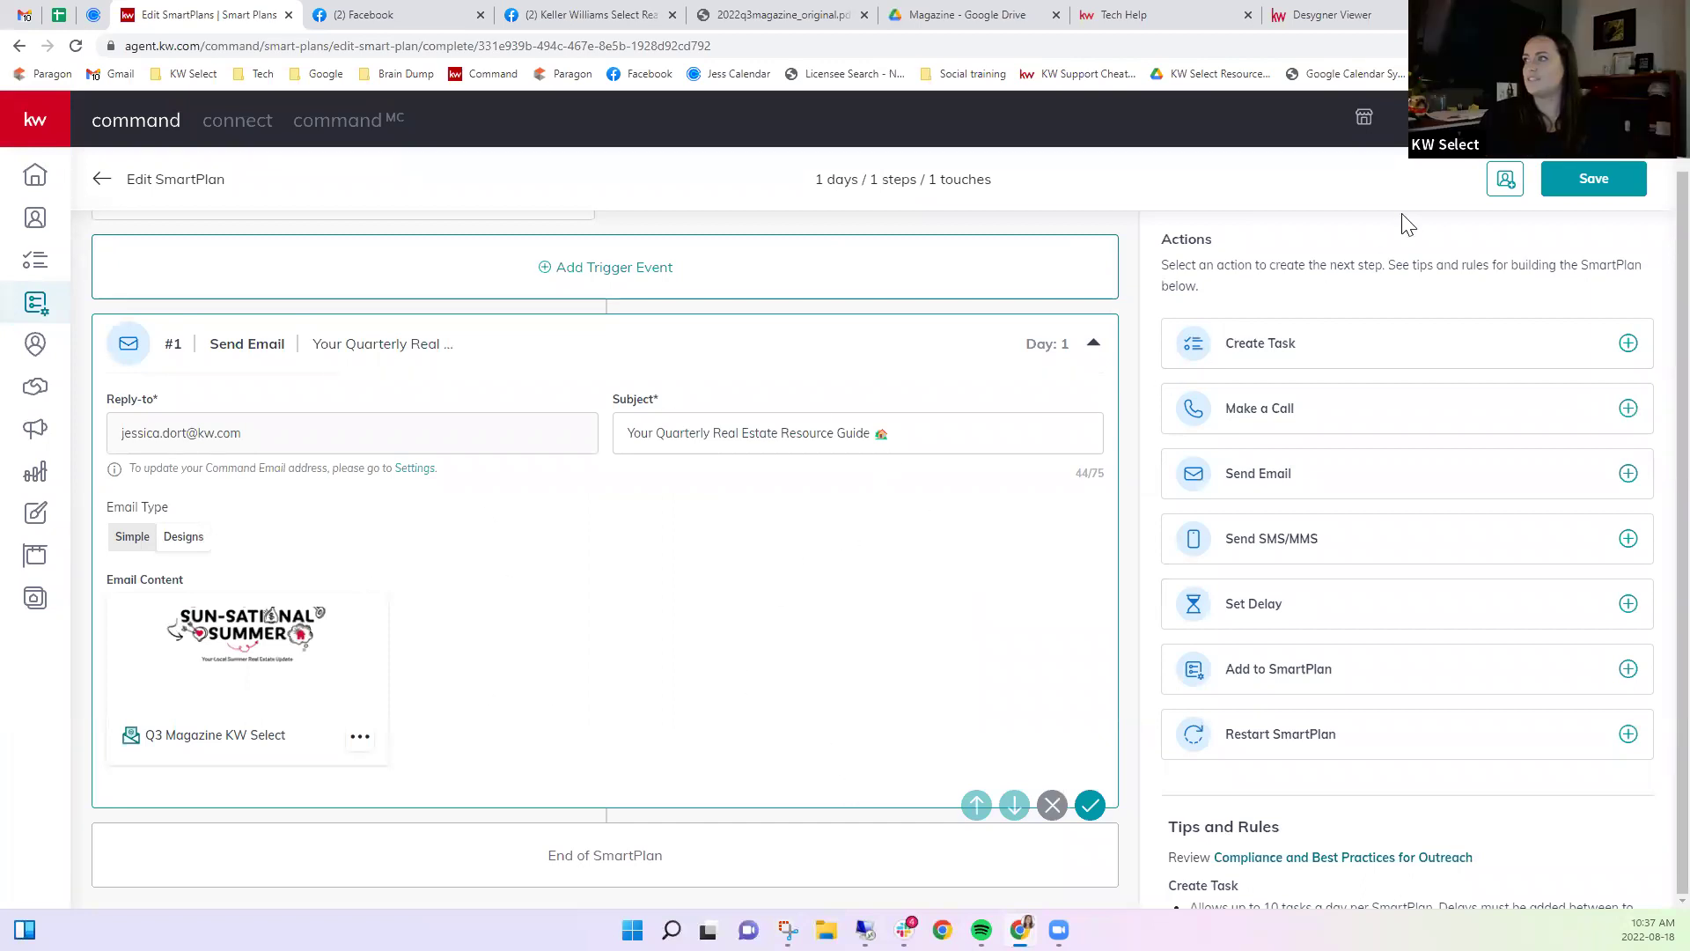
click(1504, 181)
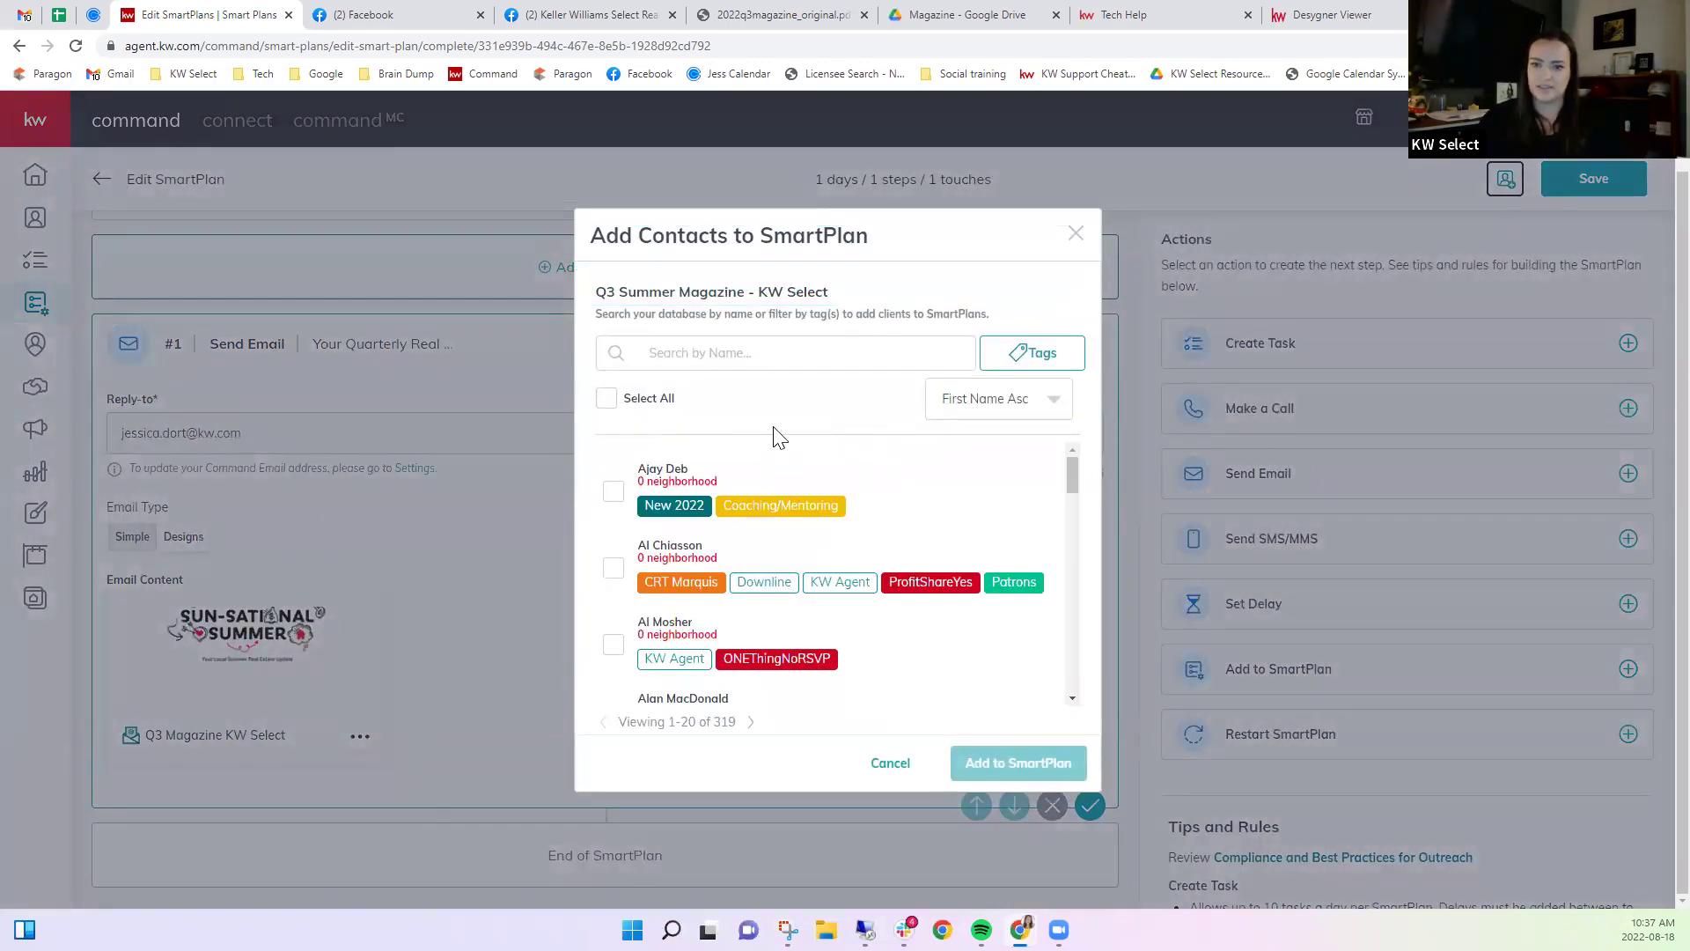
Search contacts by name and check five matching contacts, including a duplicate.
click(707, 354)
text(jessica)
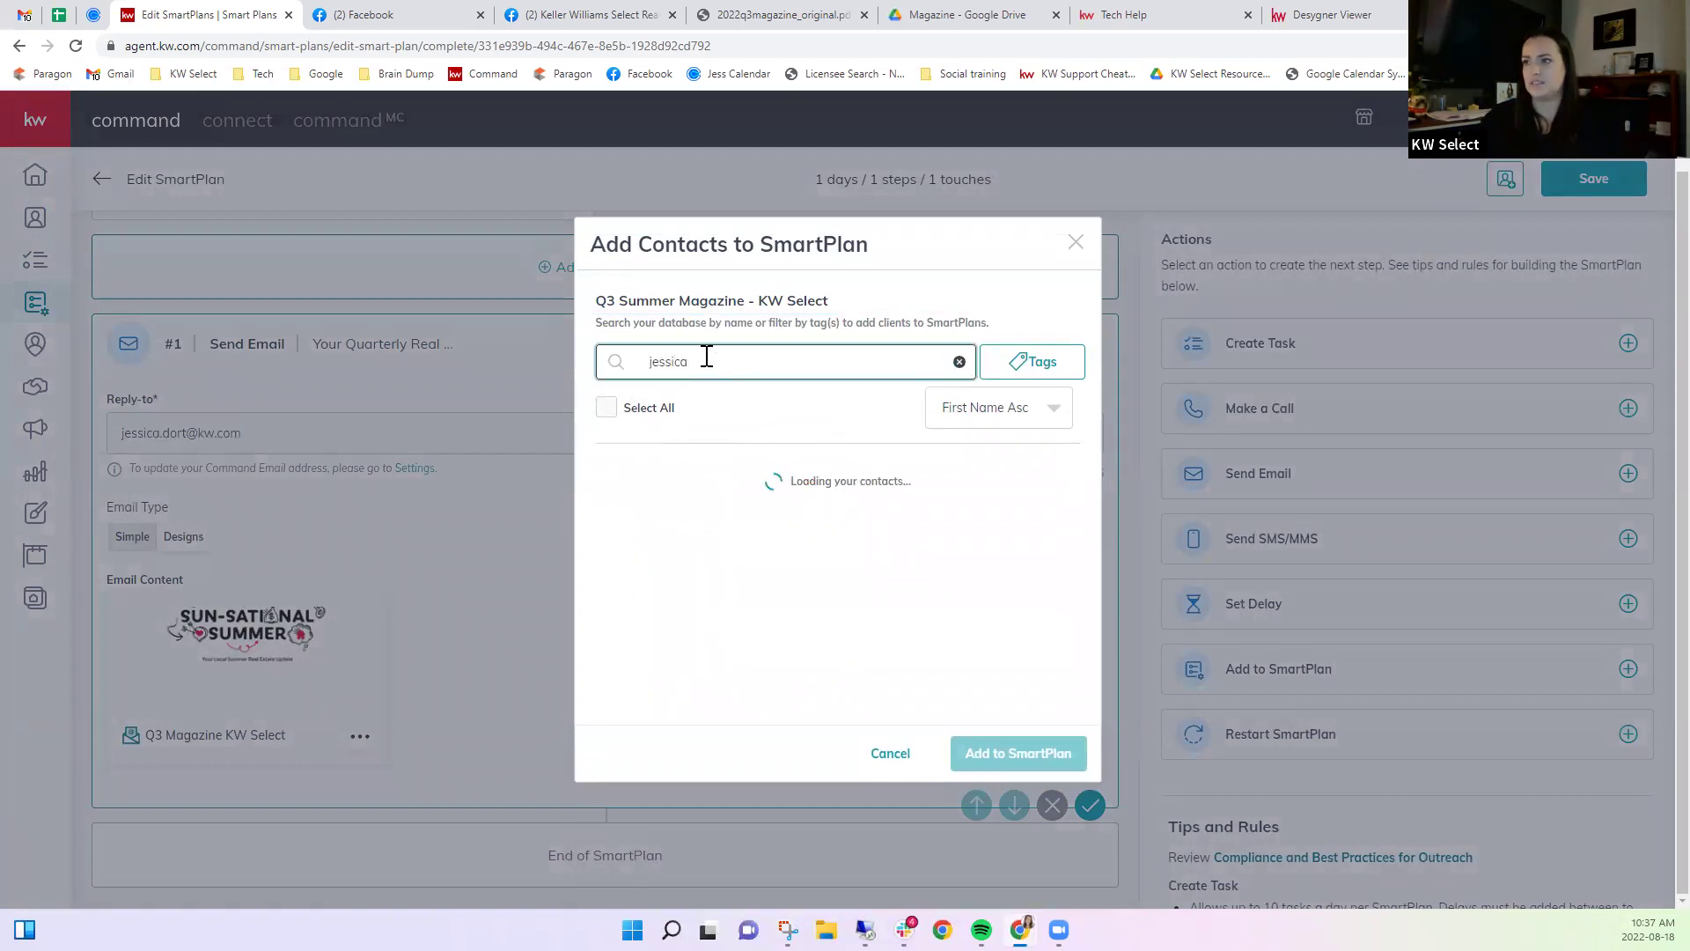
scroll(659, 483, down, 2)
scroll(659, 483, up, 2)
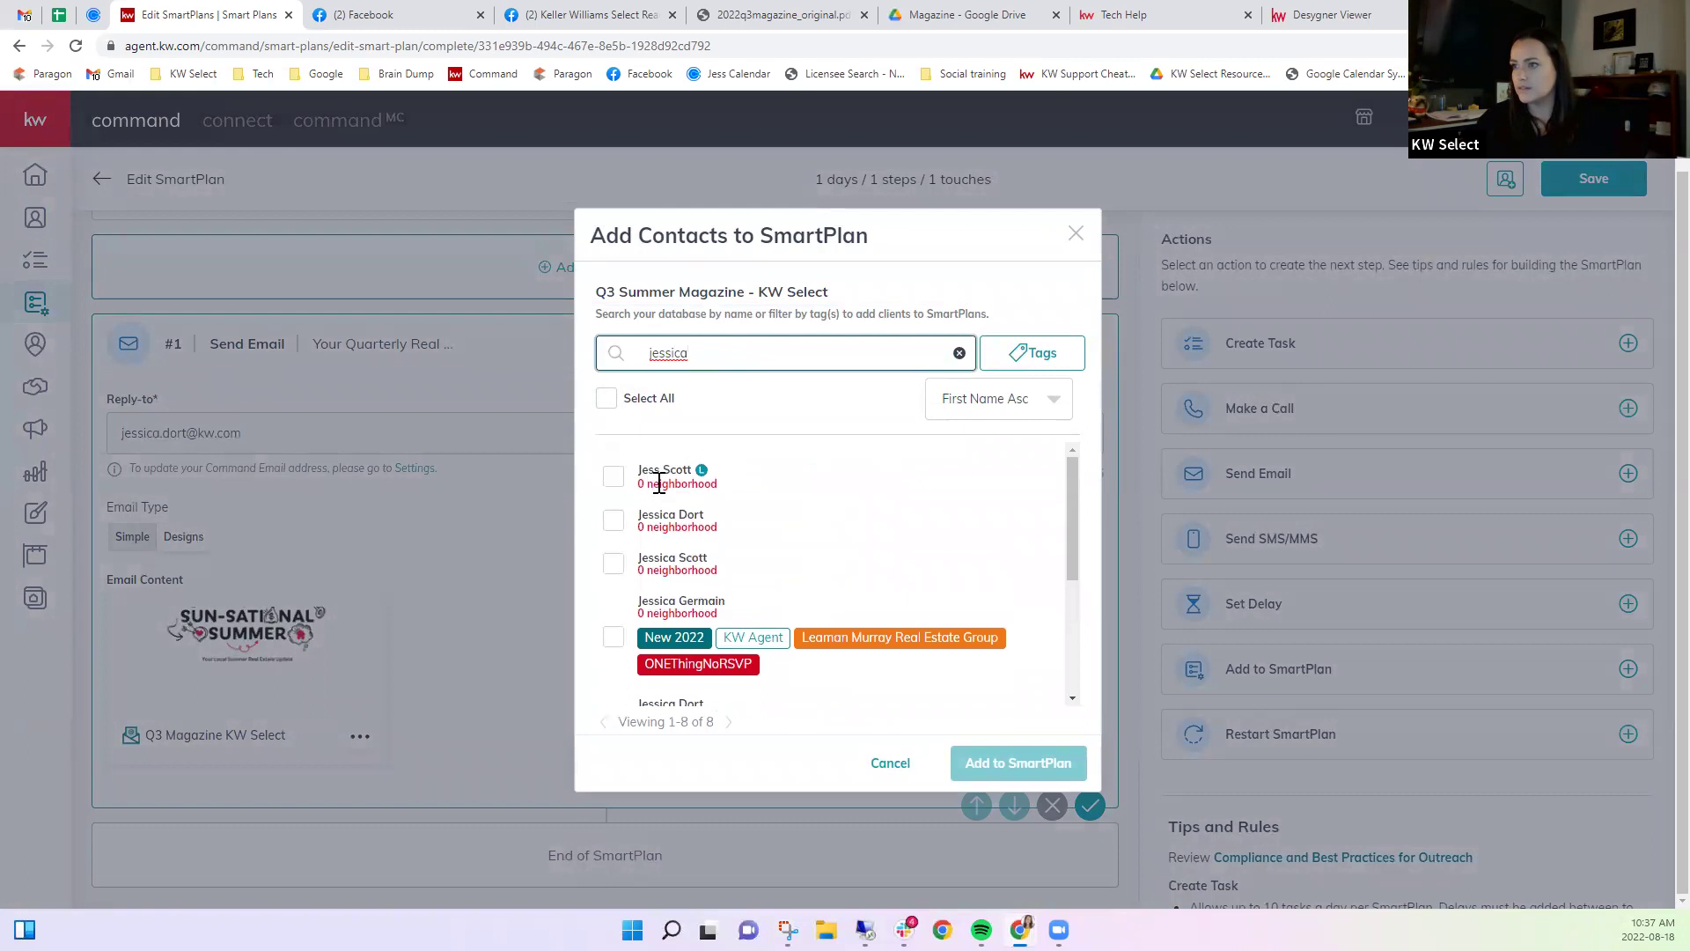
click(615, 524)
scroll(814, 603, down, 3)
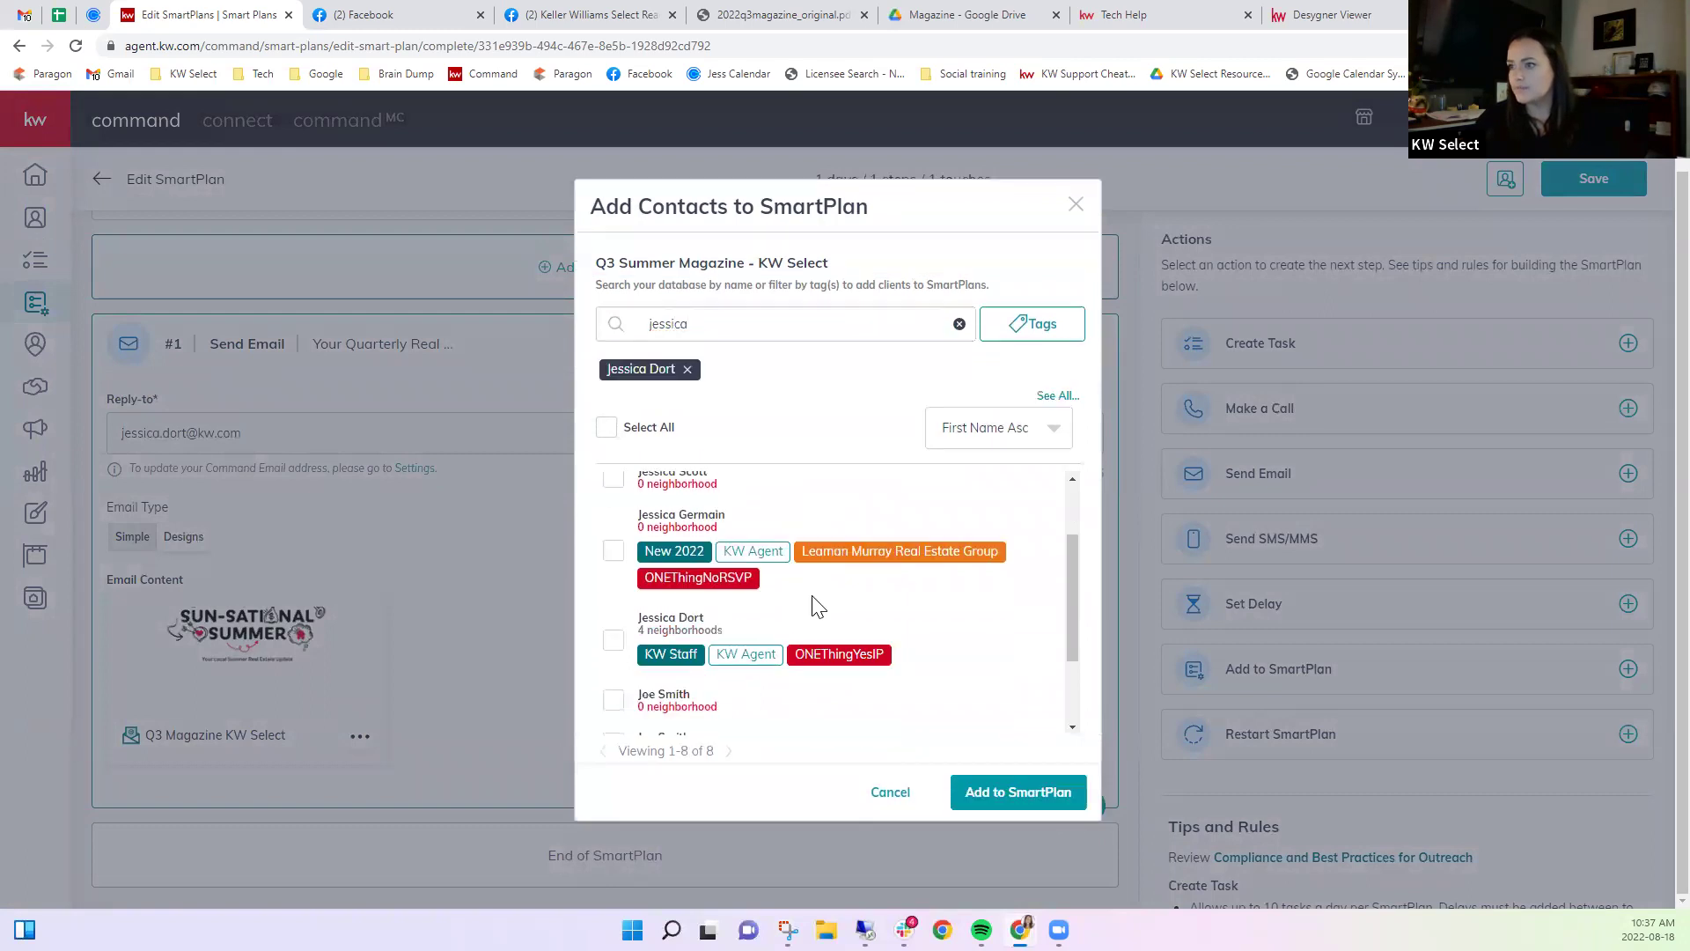
click(614, 517)
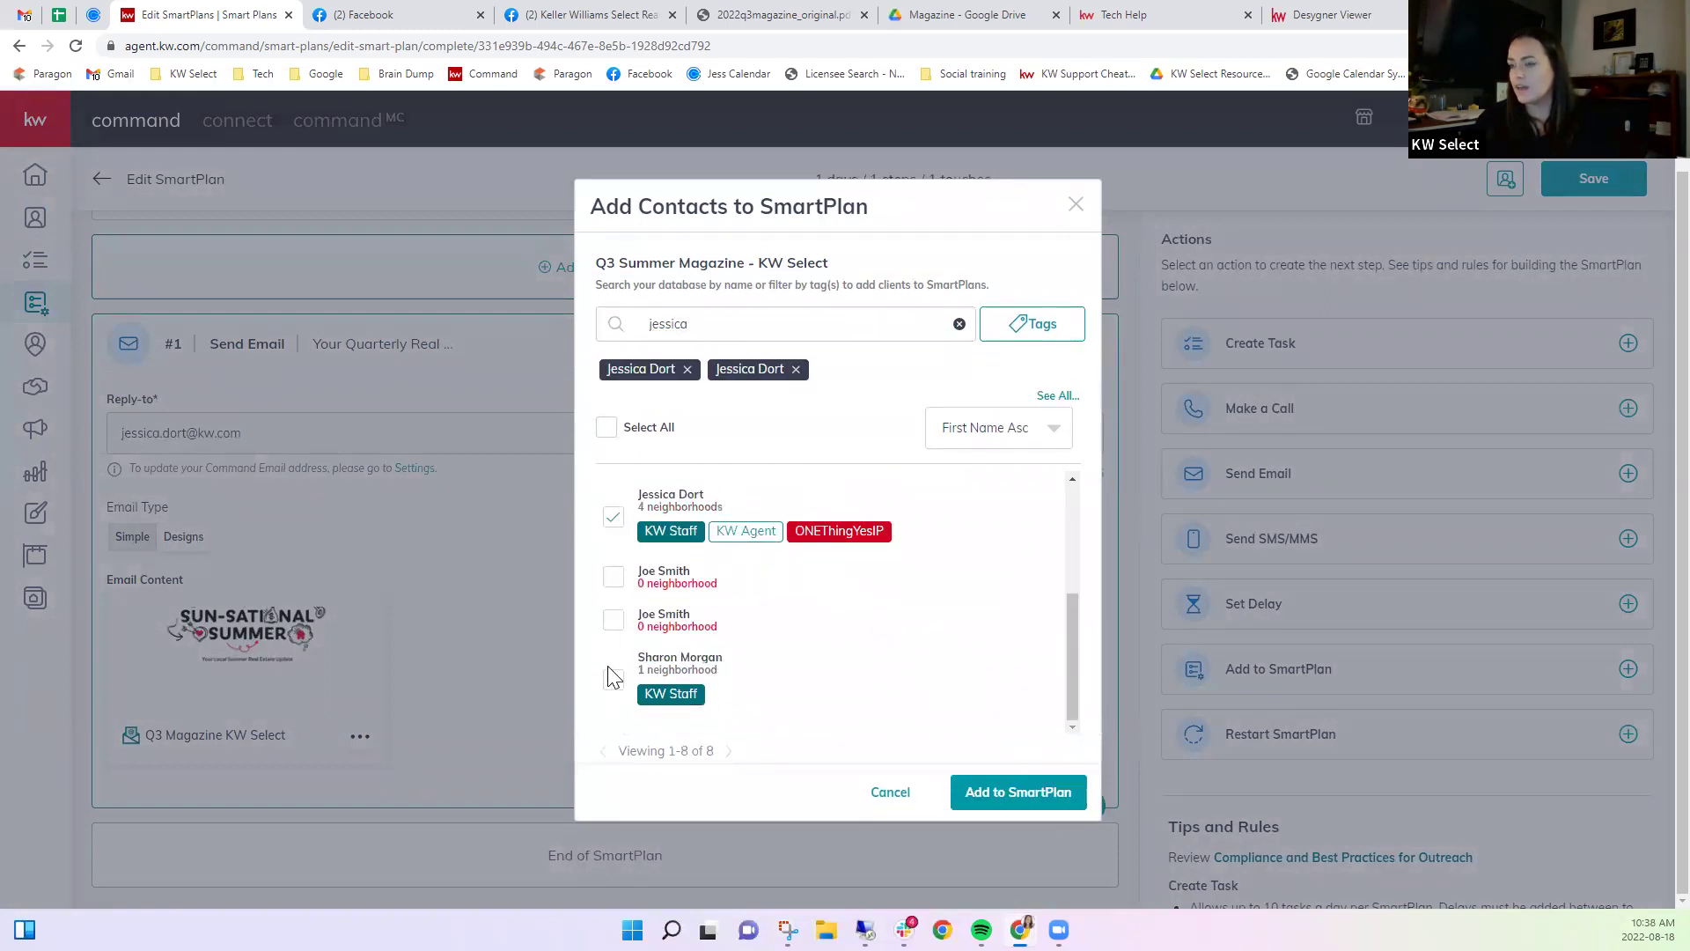
scroll(661, 655, up, 2)
scroll(662, 656, down, 2)
click(614, 593)
click(613, 625)
scroll(613, 620, up, 2)
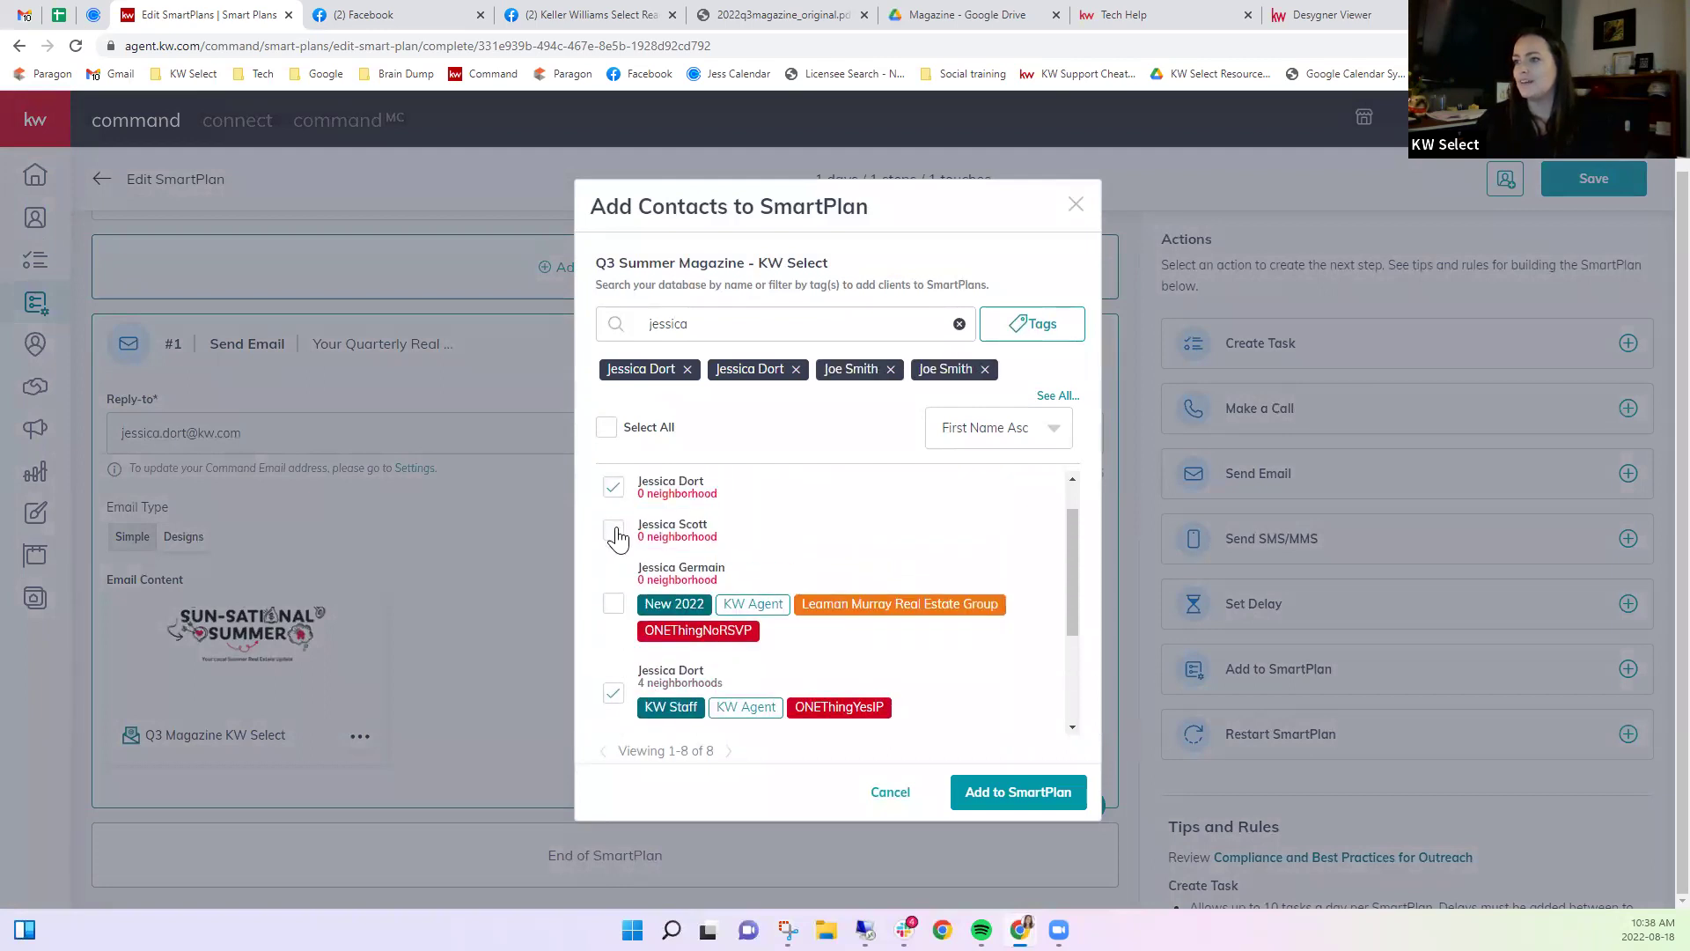
click(621, 535)
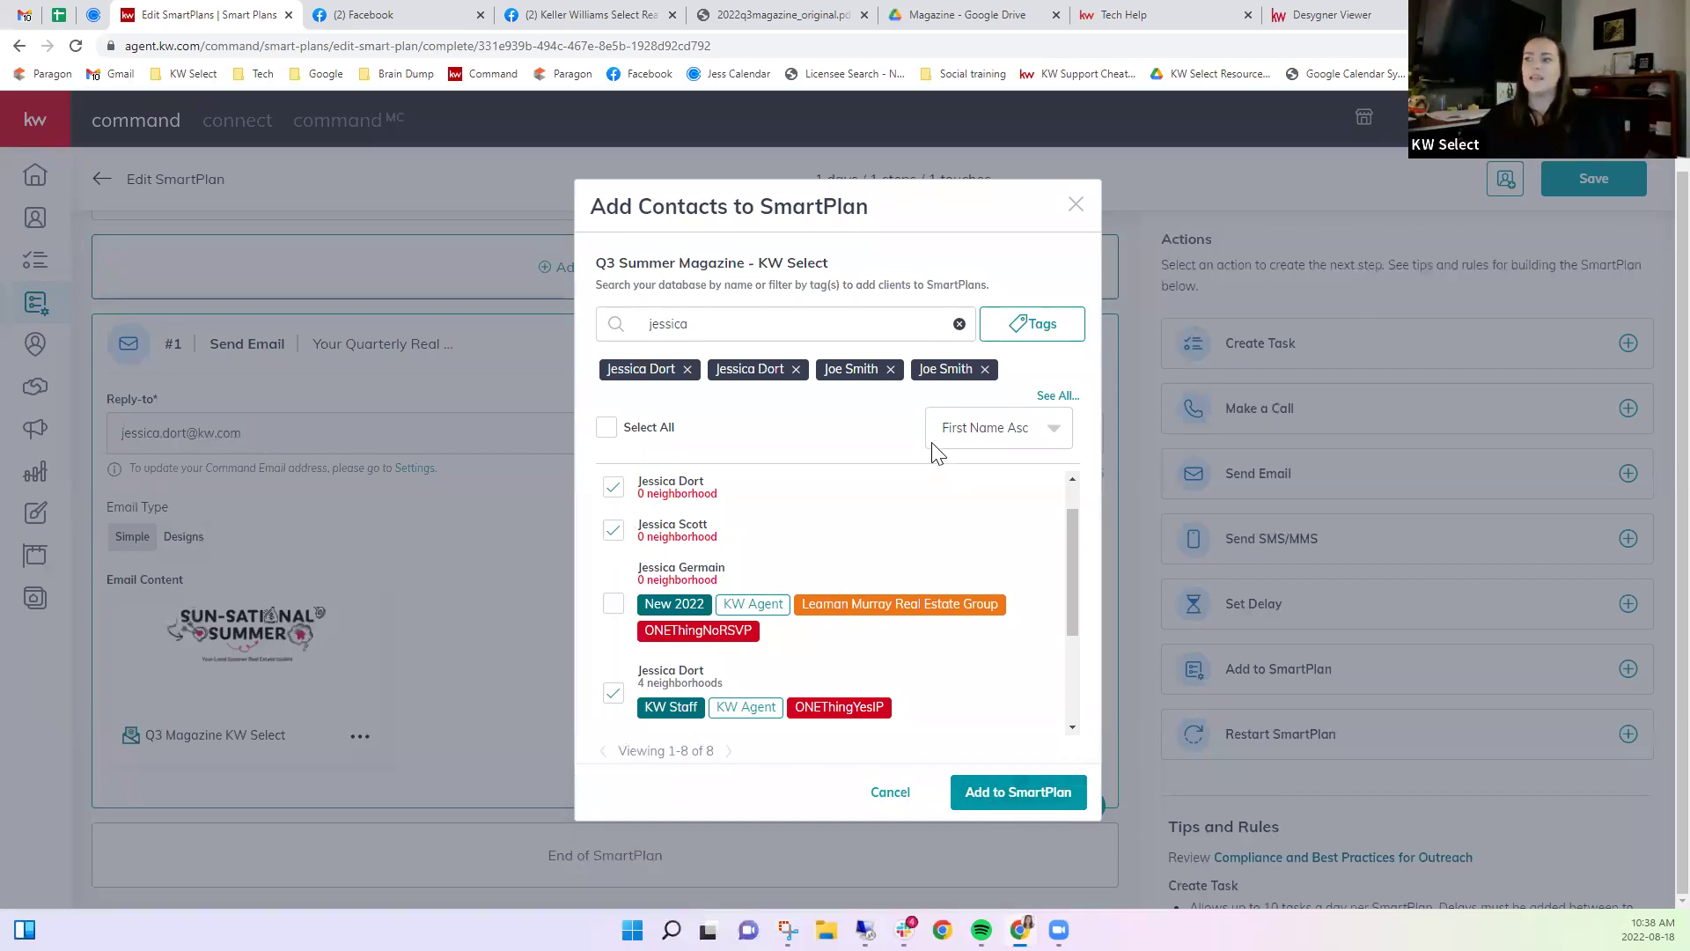
Glance at the Tags filter, then add the checked contacts to the SmartPlan.
scroll(899, 584, up, 1)
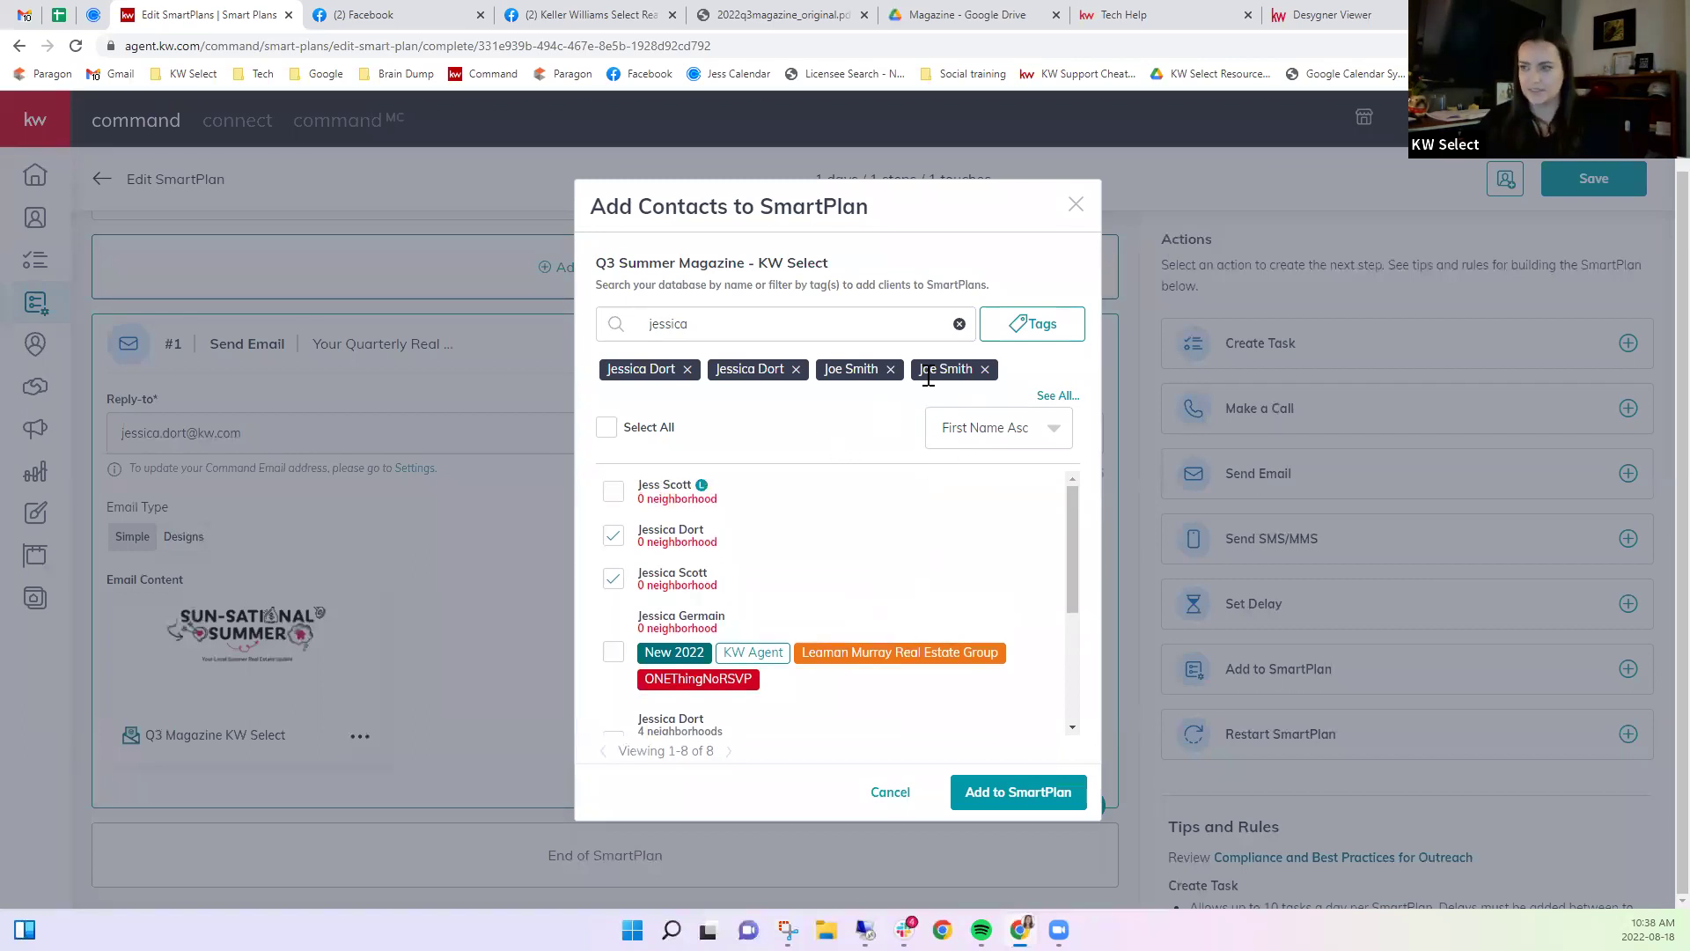
click(1052, 327)
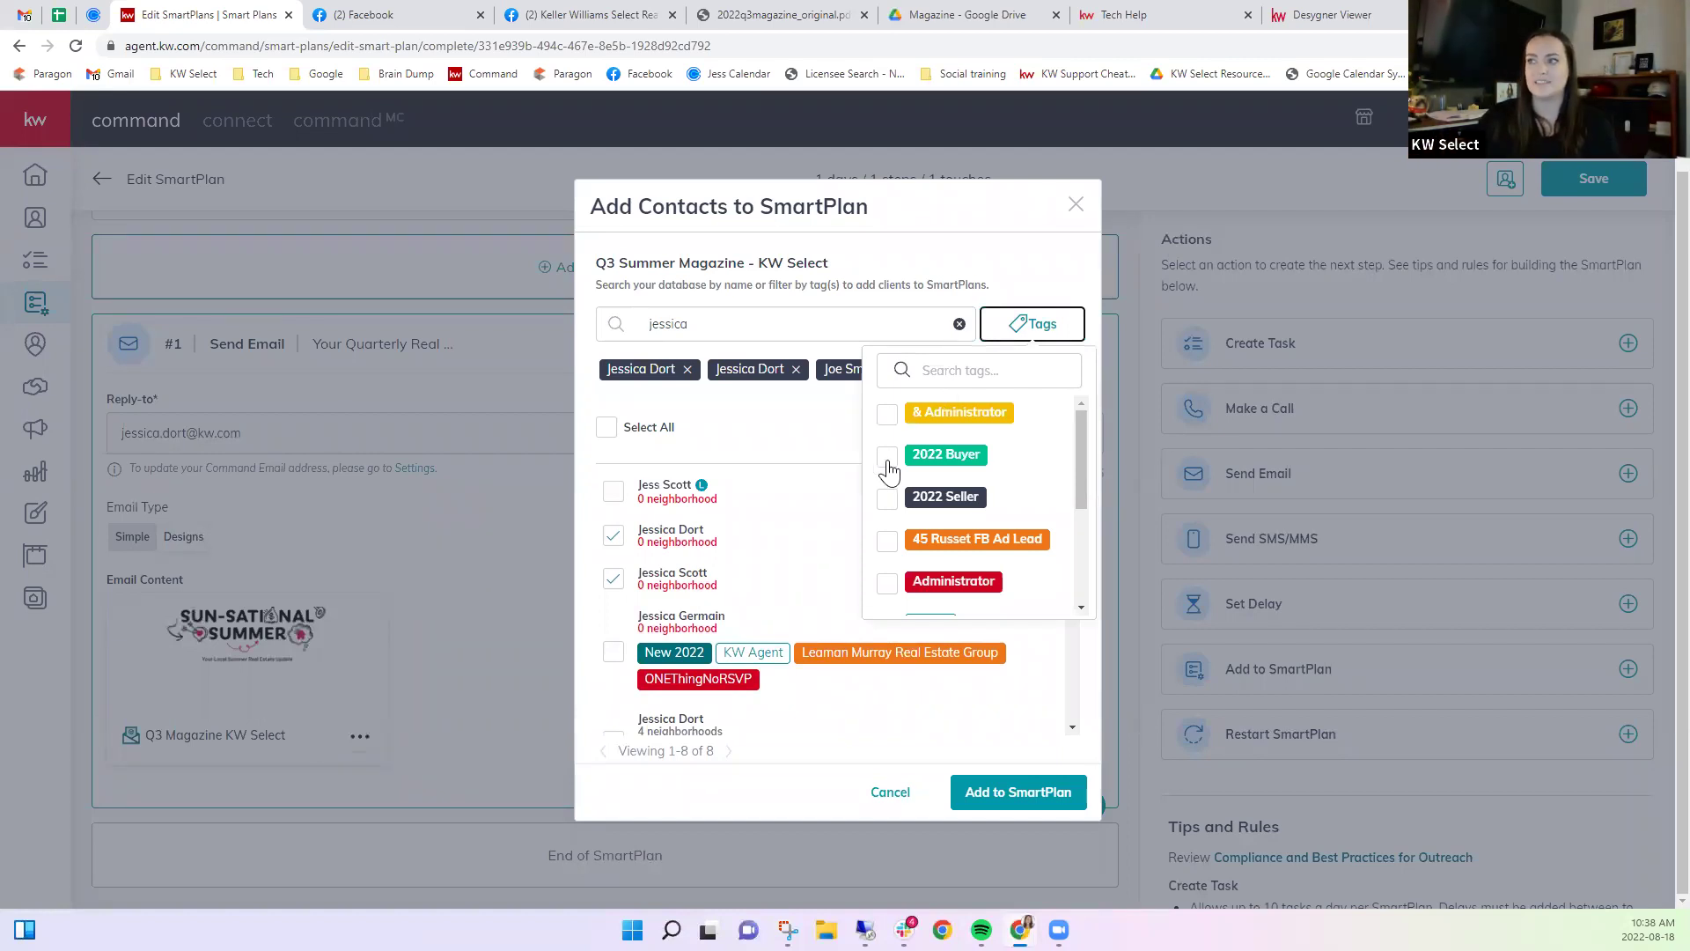
click(805, 440)
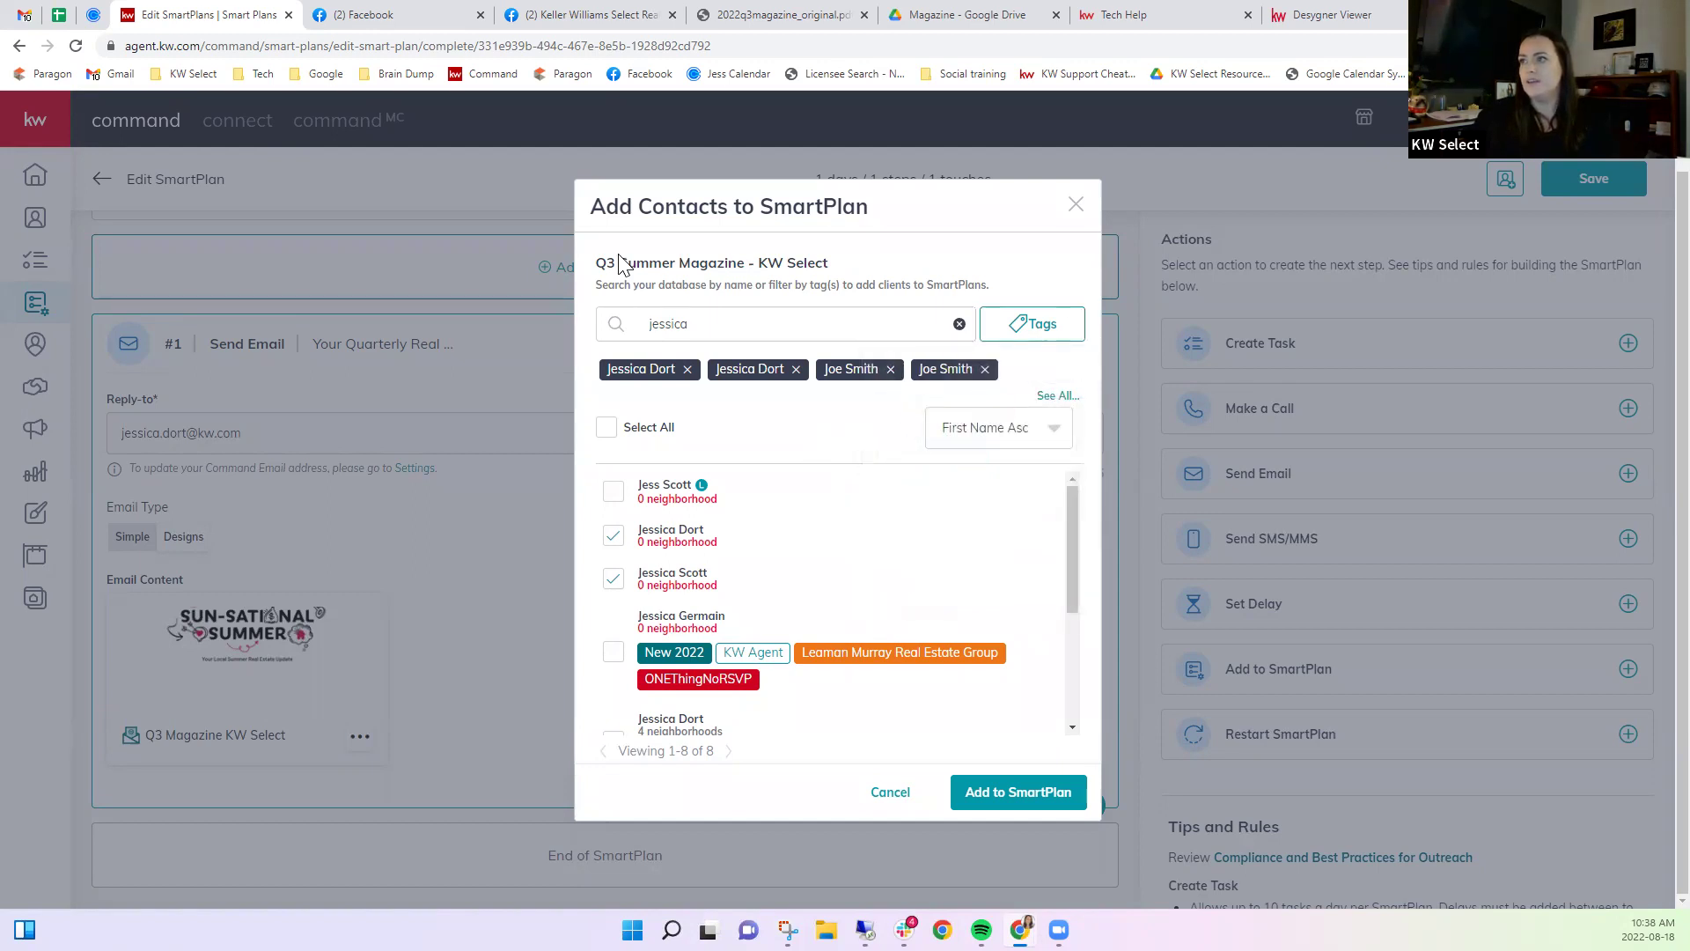
click(1017, 794)
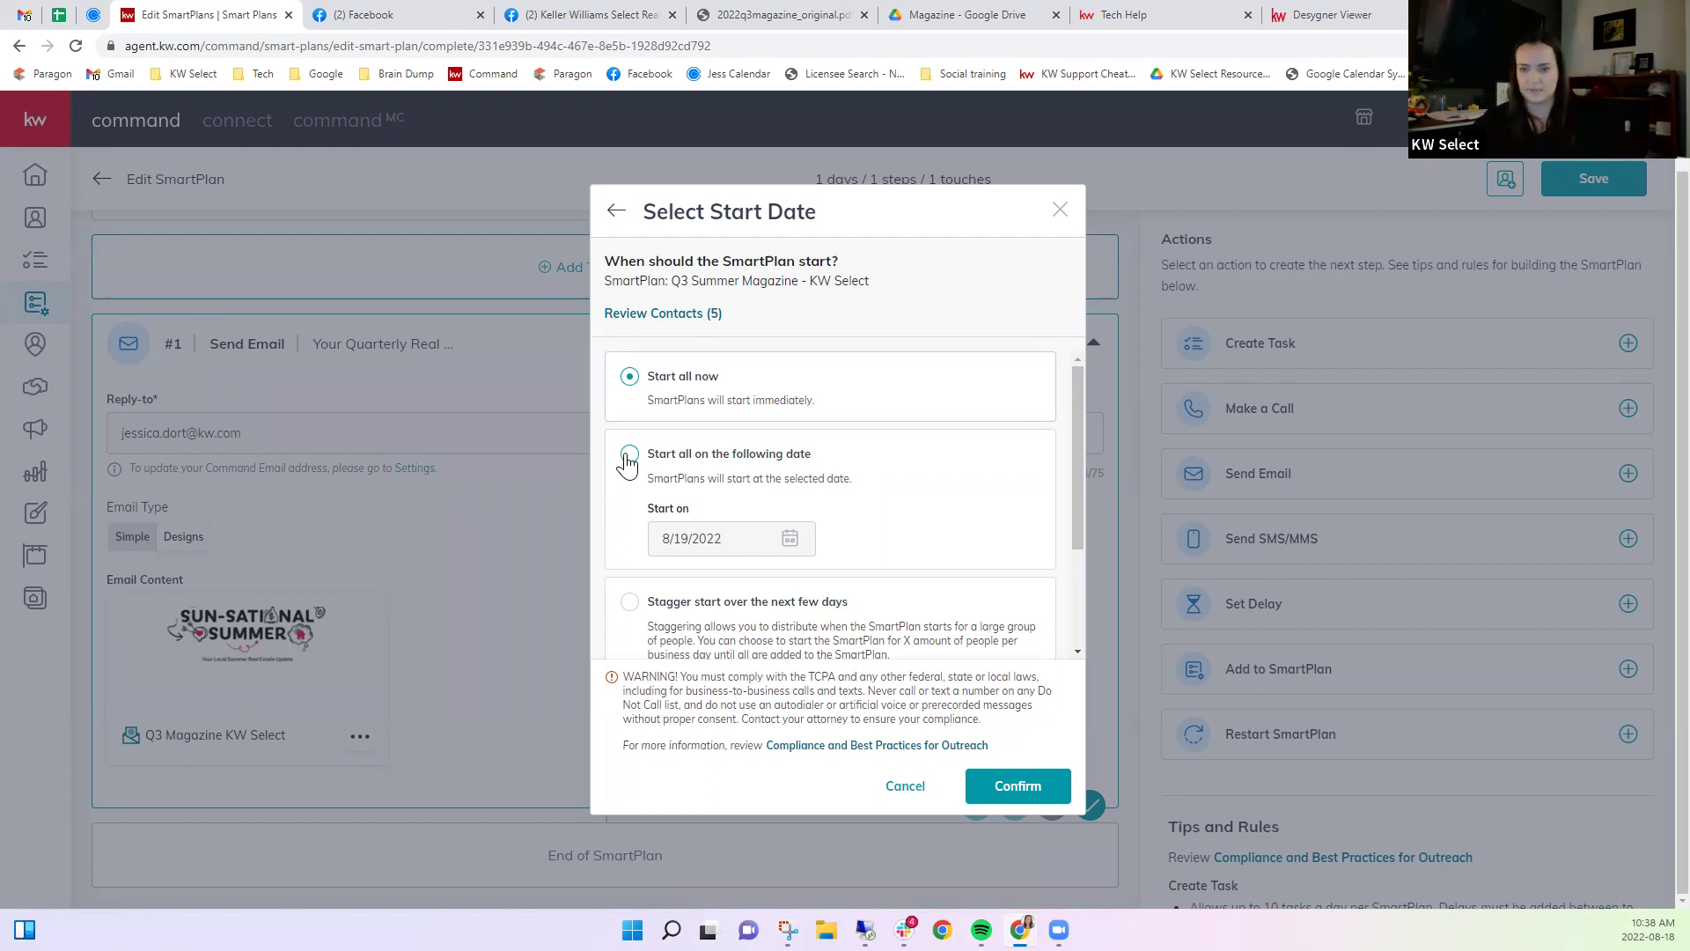
Choose 'Start all now' for the Q3 Summer Magazine plan's five contacts and confirm.
scroll(627, 462, down, 2)
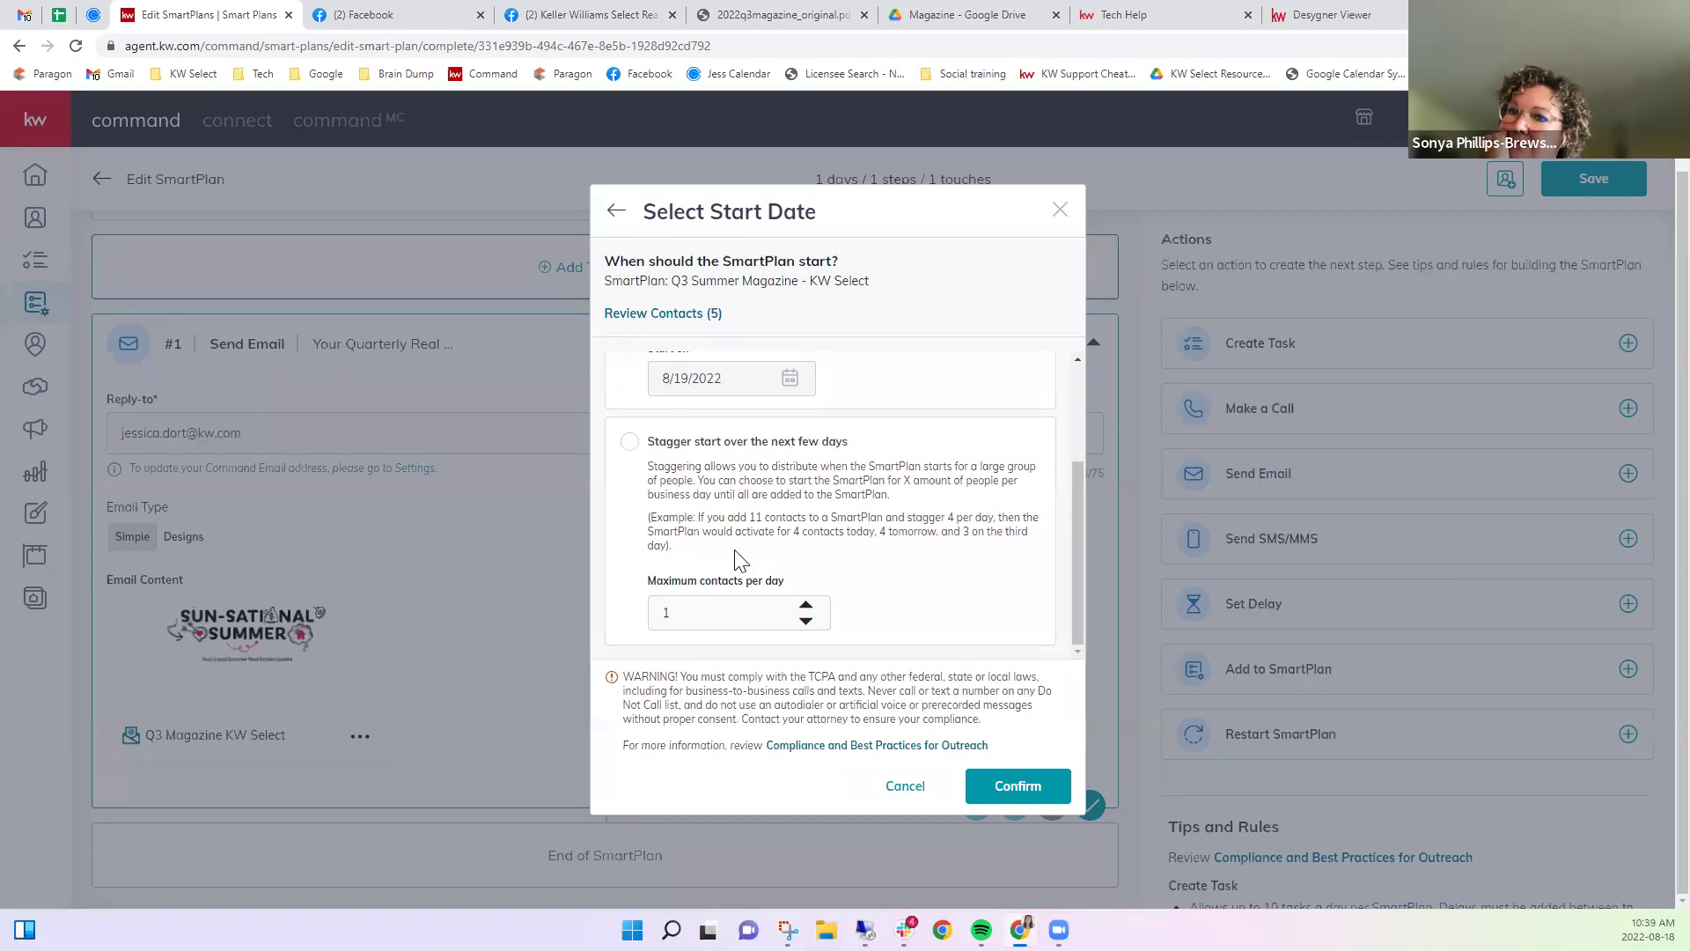
scroll(739, 555, up, 3)
click(629, 378)
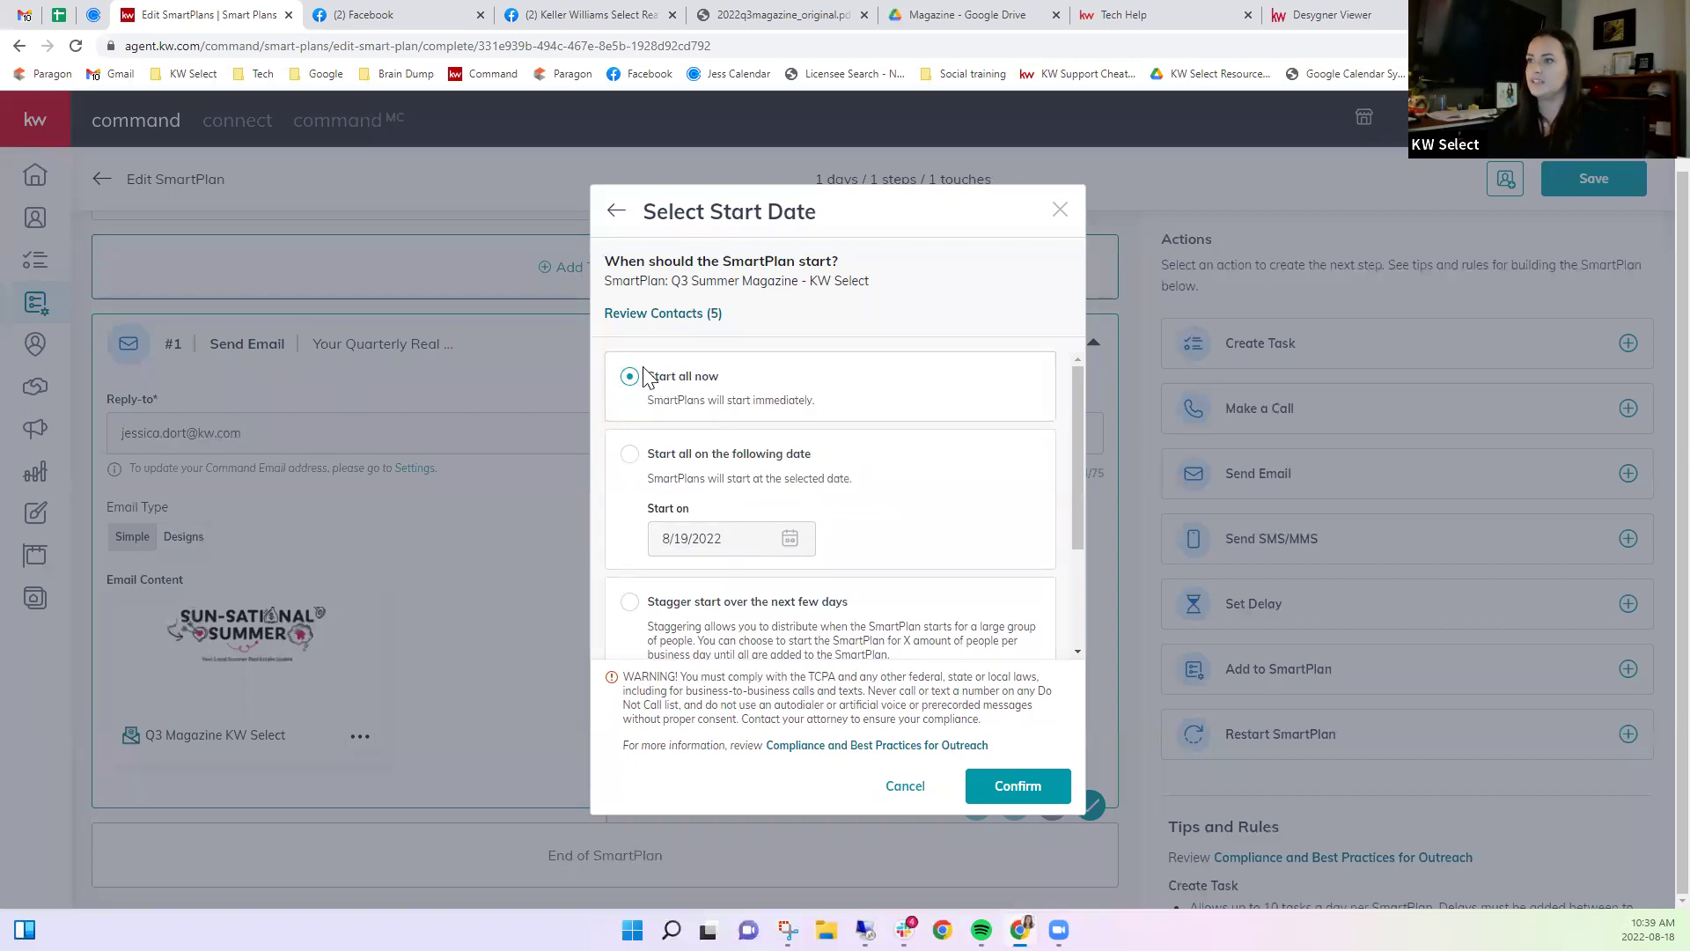
click(1019, 790)
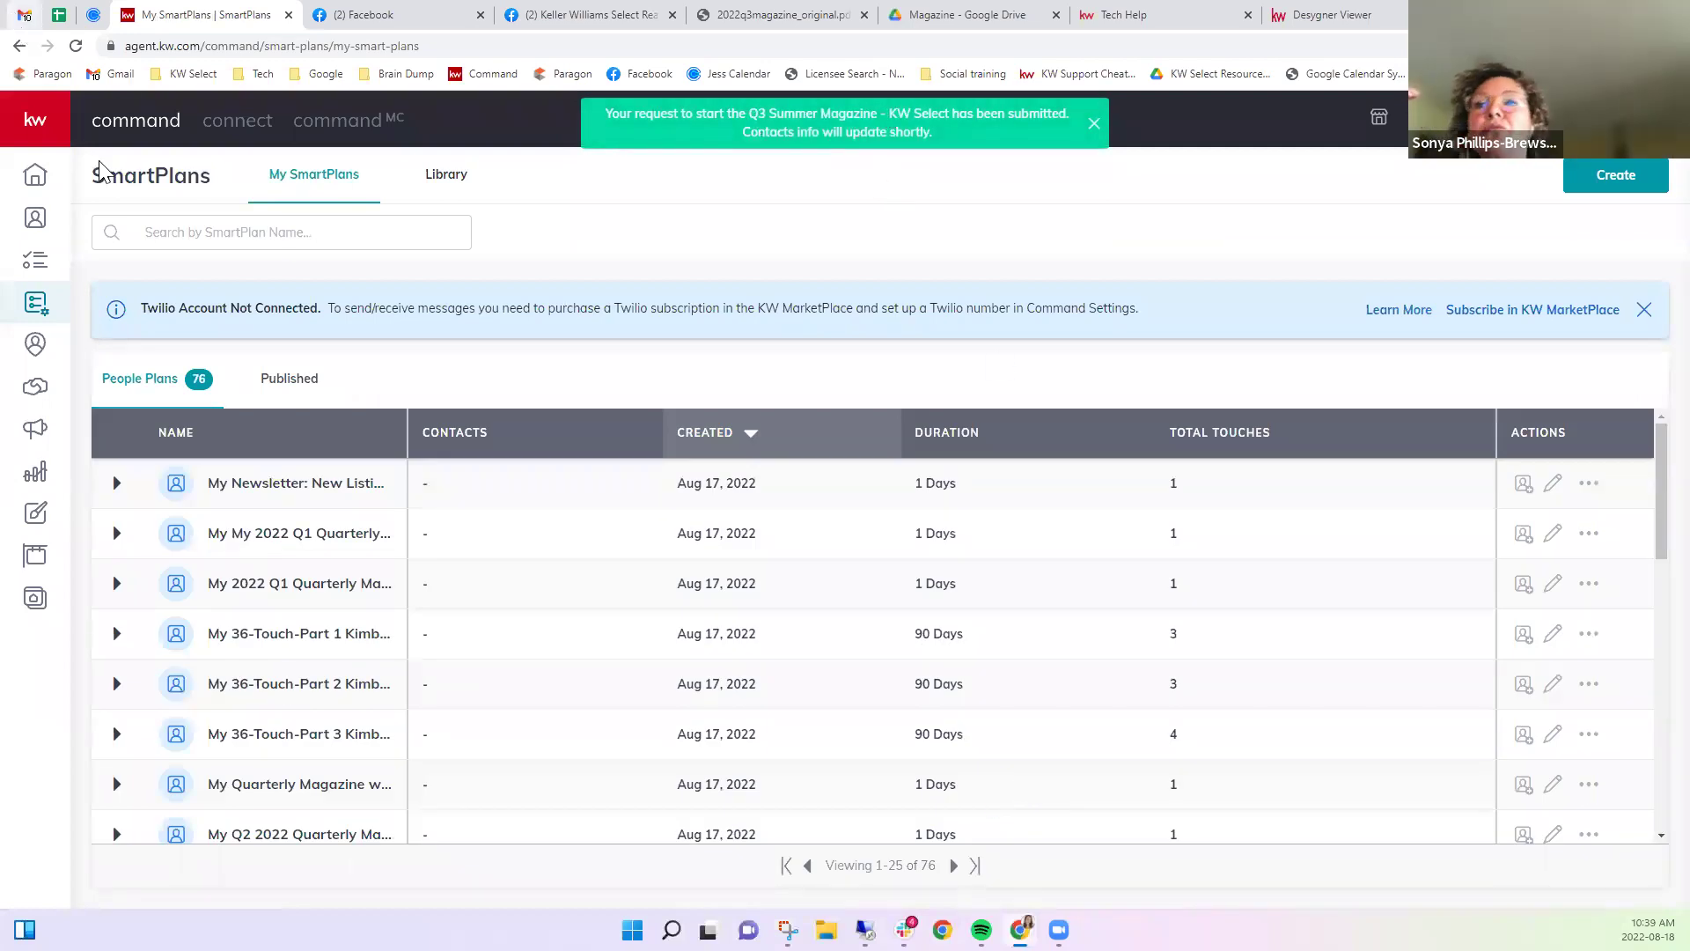
Refresh the Gmail inbox, then open the active Q3 Summer Magazine - KW Select plan in Edit SmartPlan.
click(21, 15)
click(290, 174)
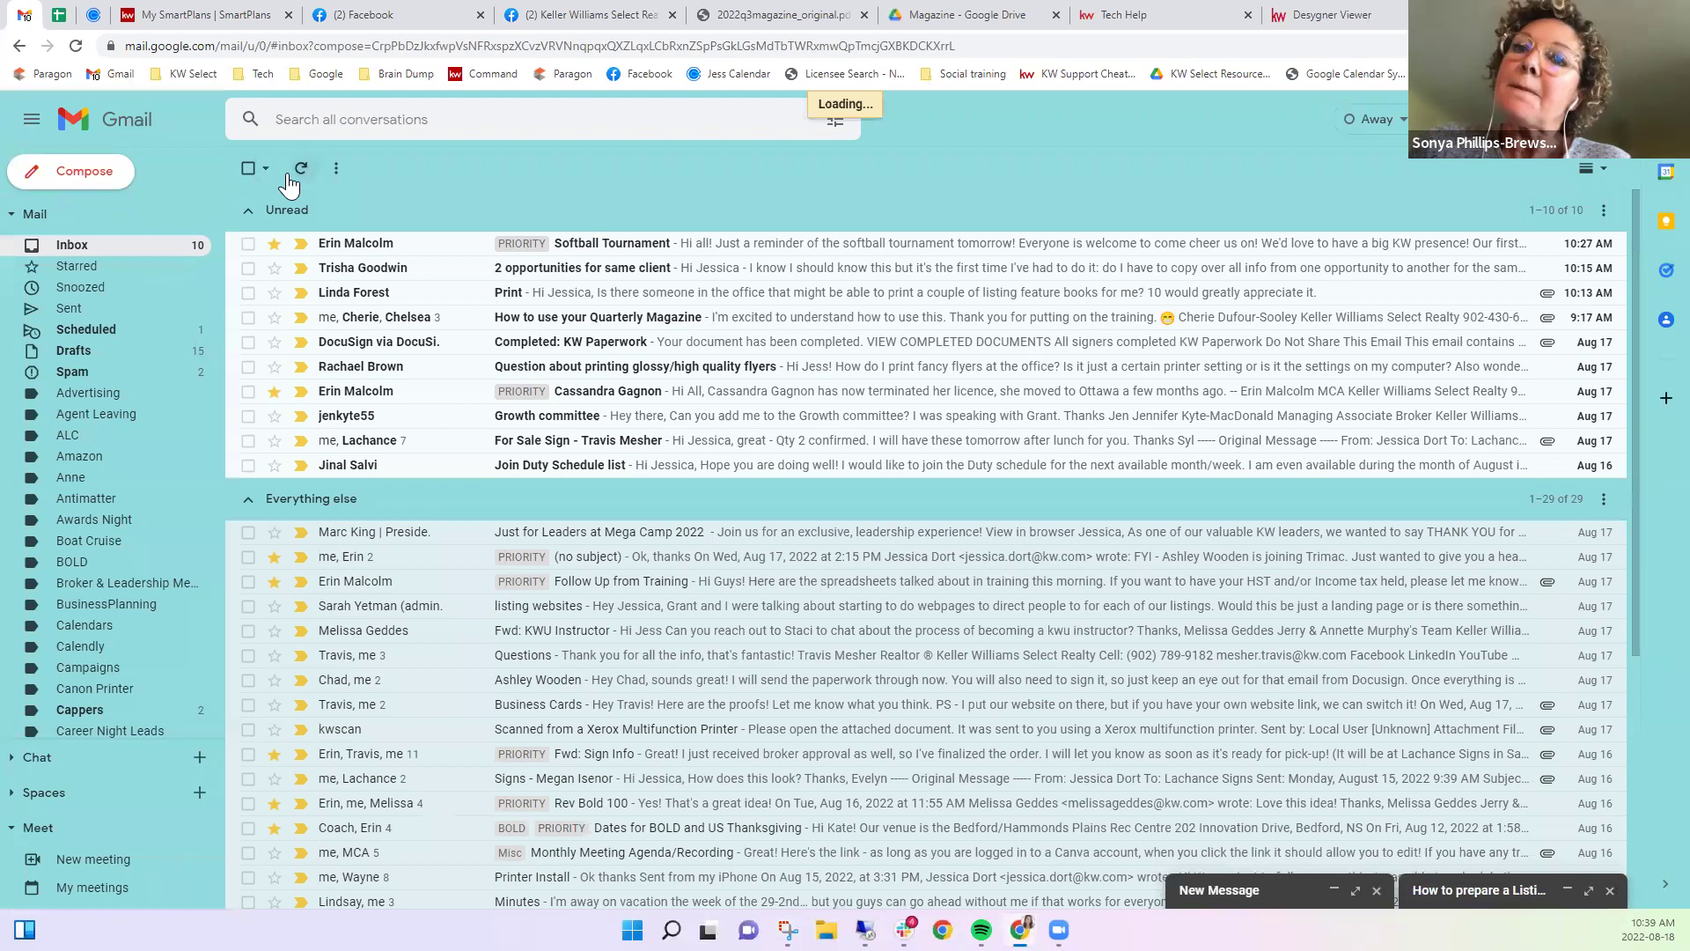
click(197, 19)
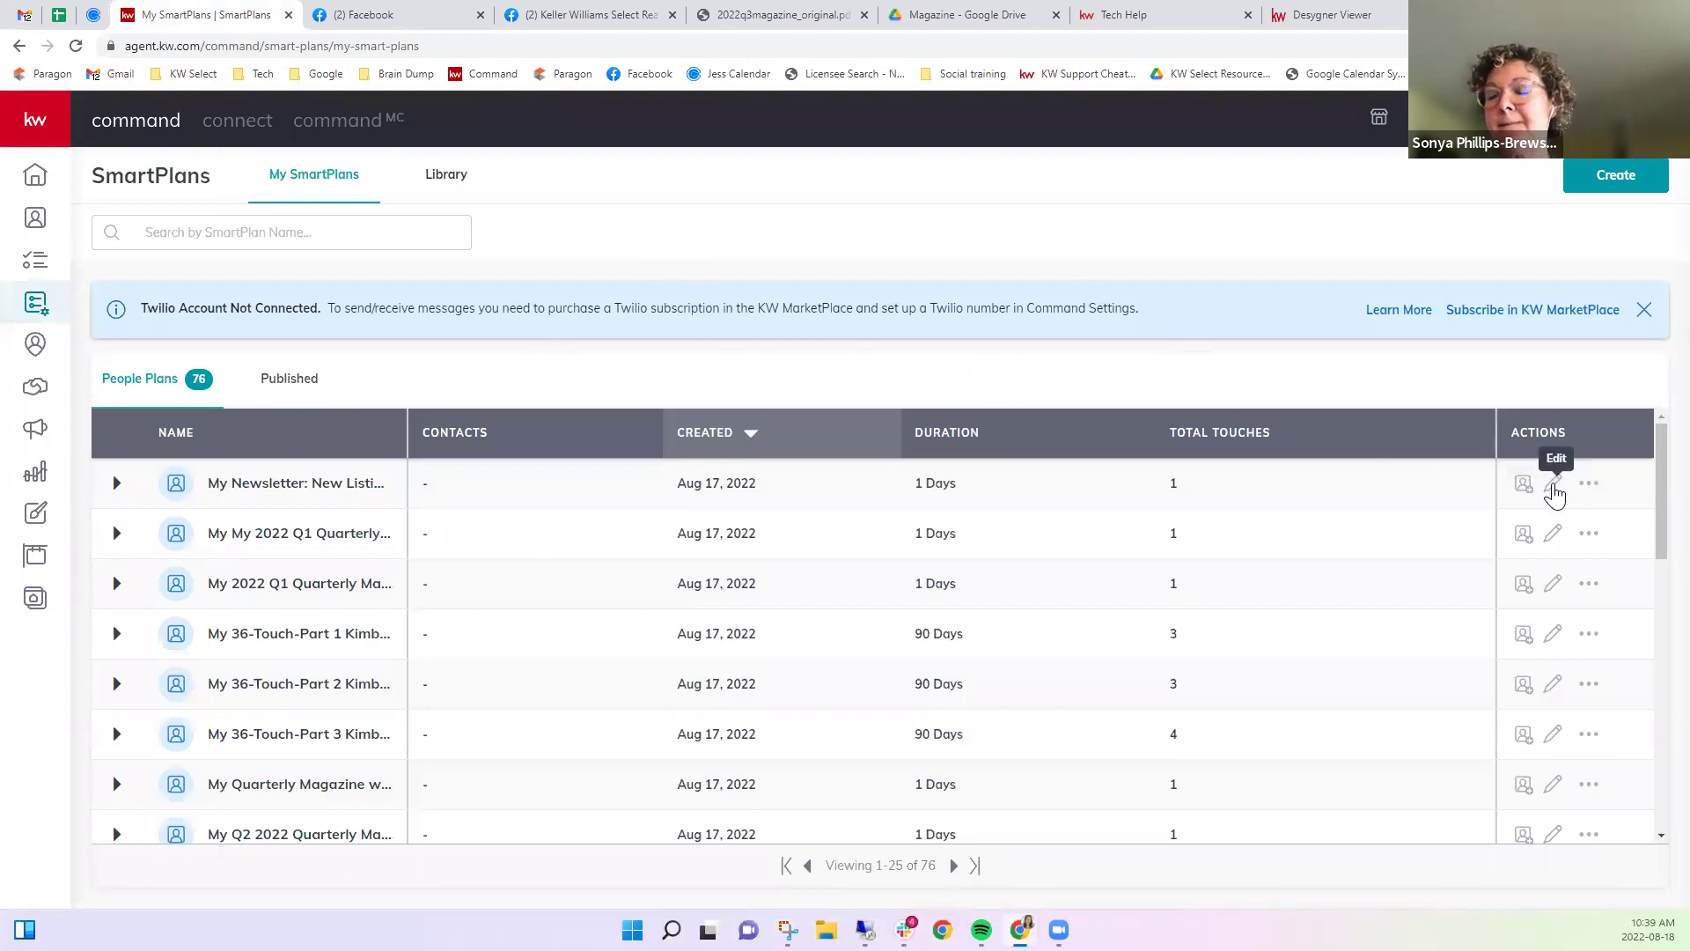
scroll(756, 537, down, 2)
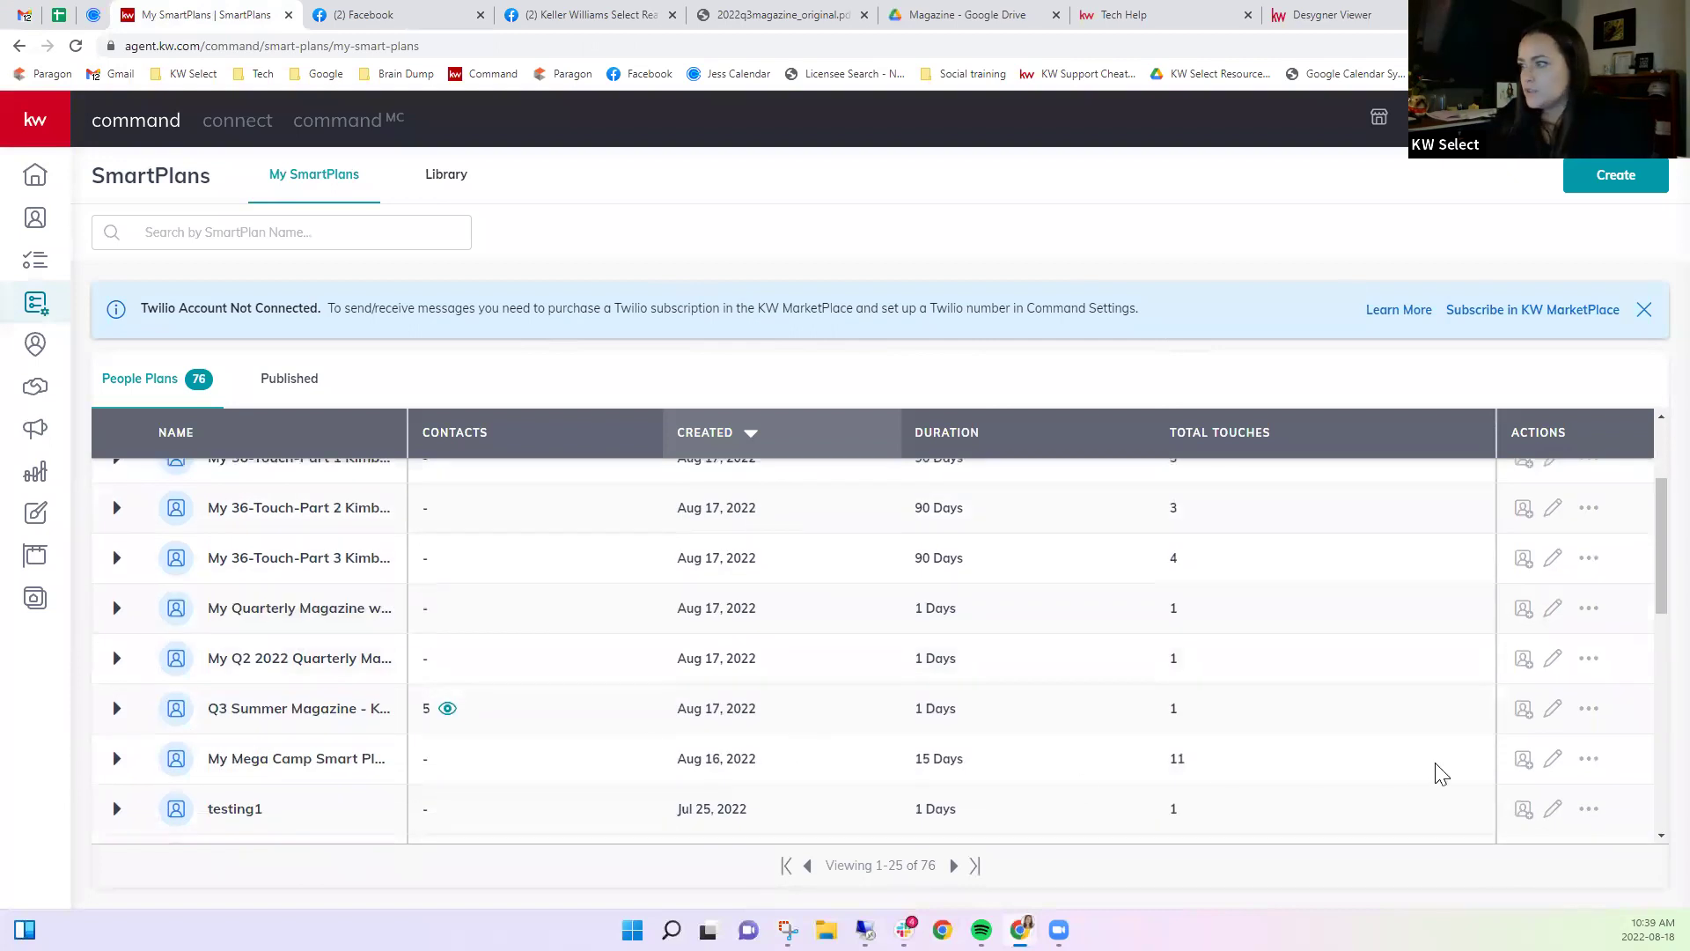
click(1555, 710)
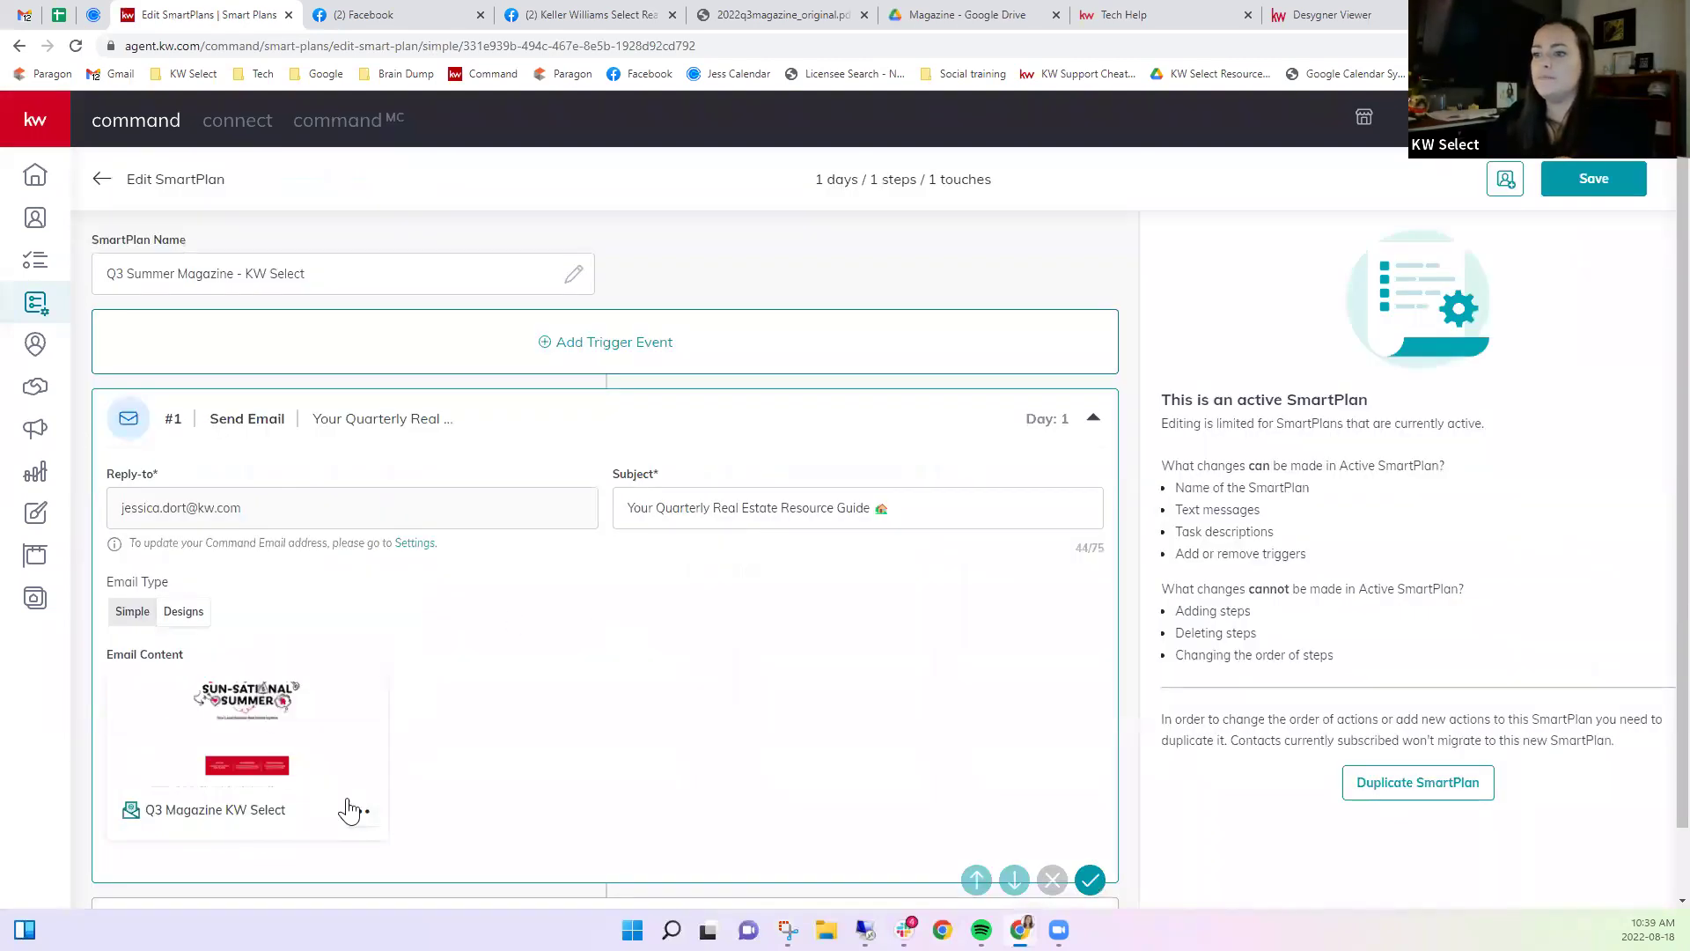
click(357, 811)
click(317, 700)
scroll(649, 616, down, 8)
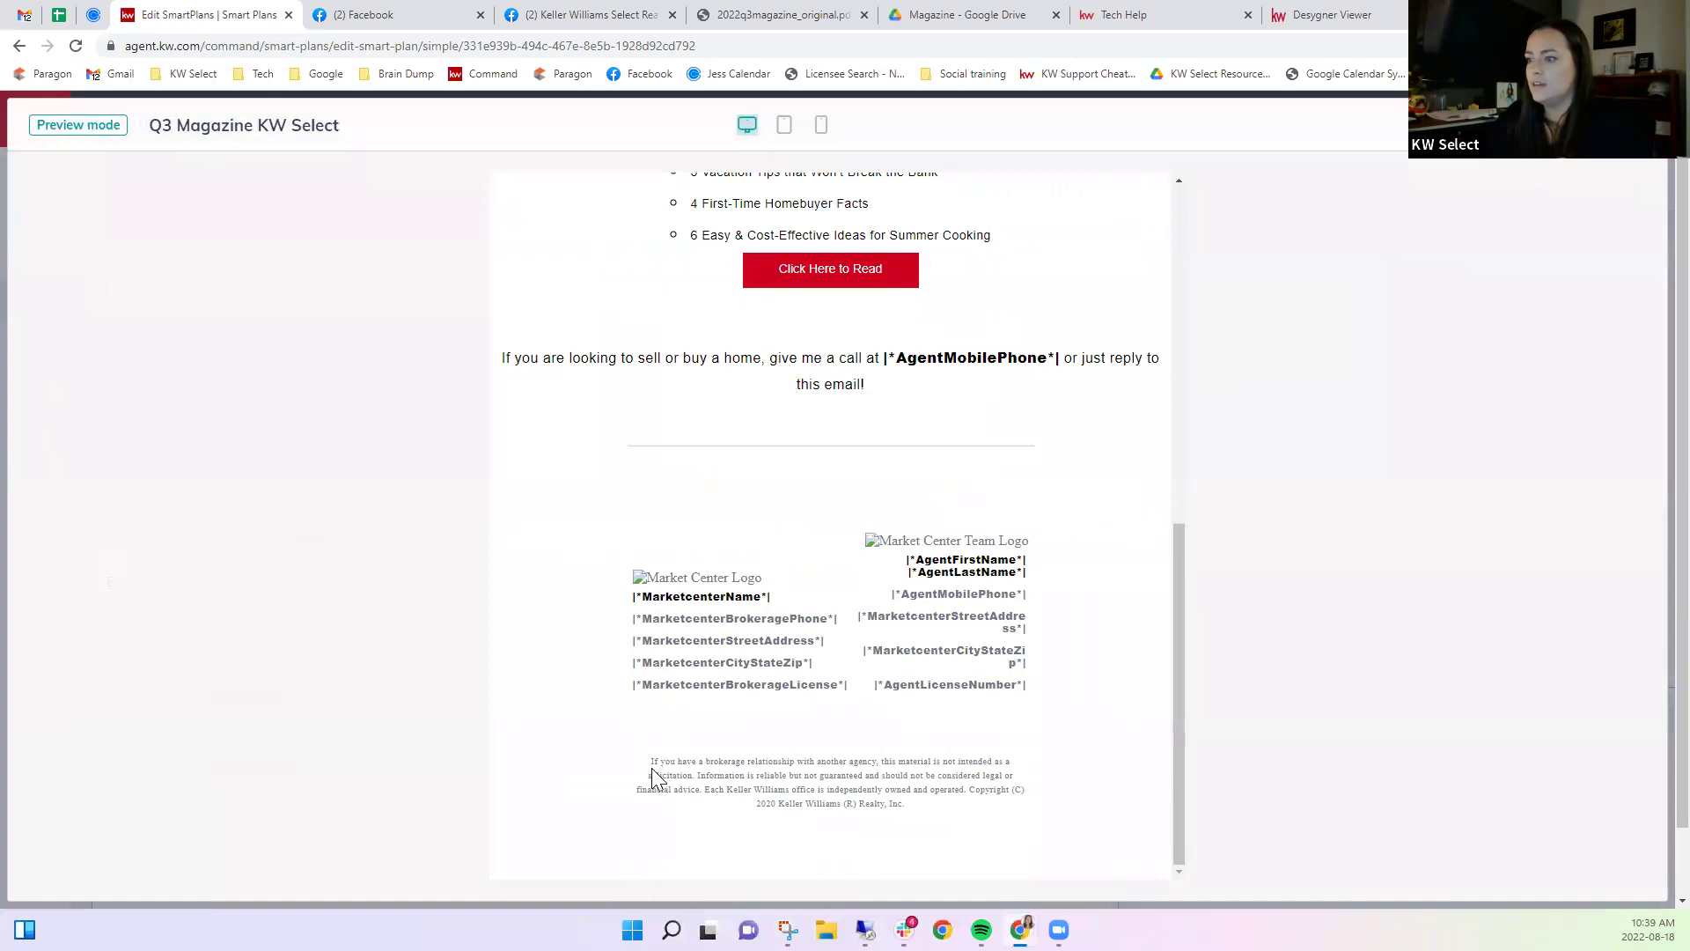
drag(649, 767, 747, 777)
click(747, 777)
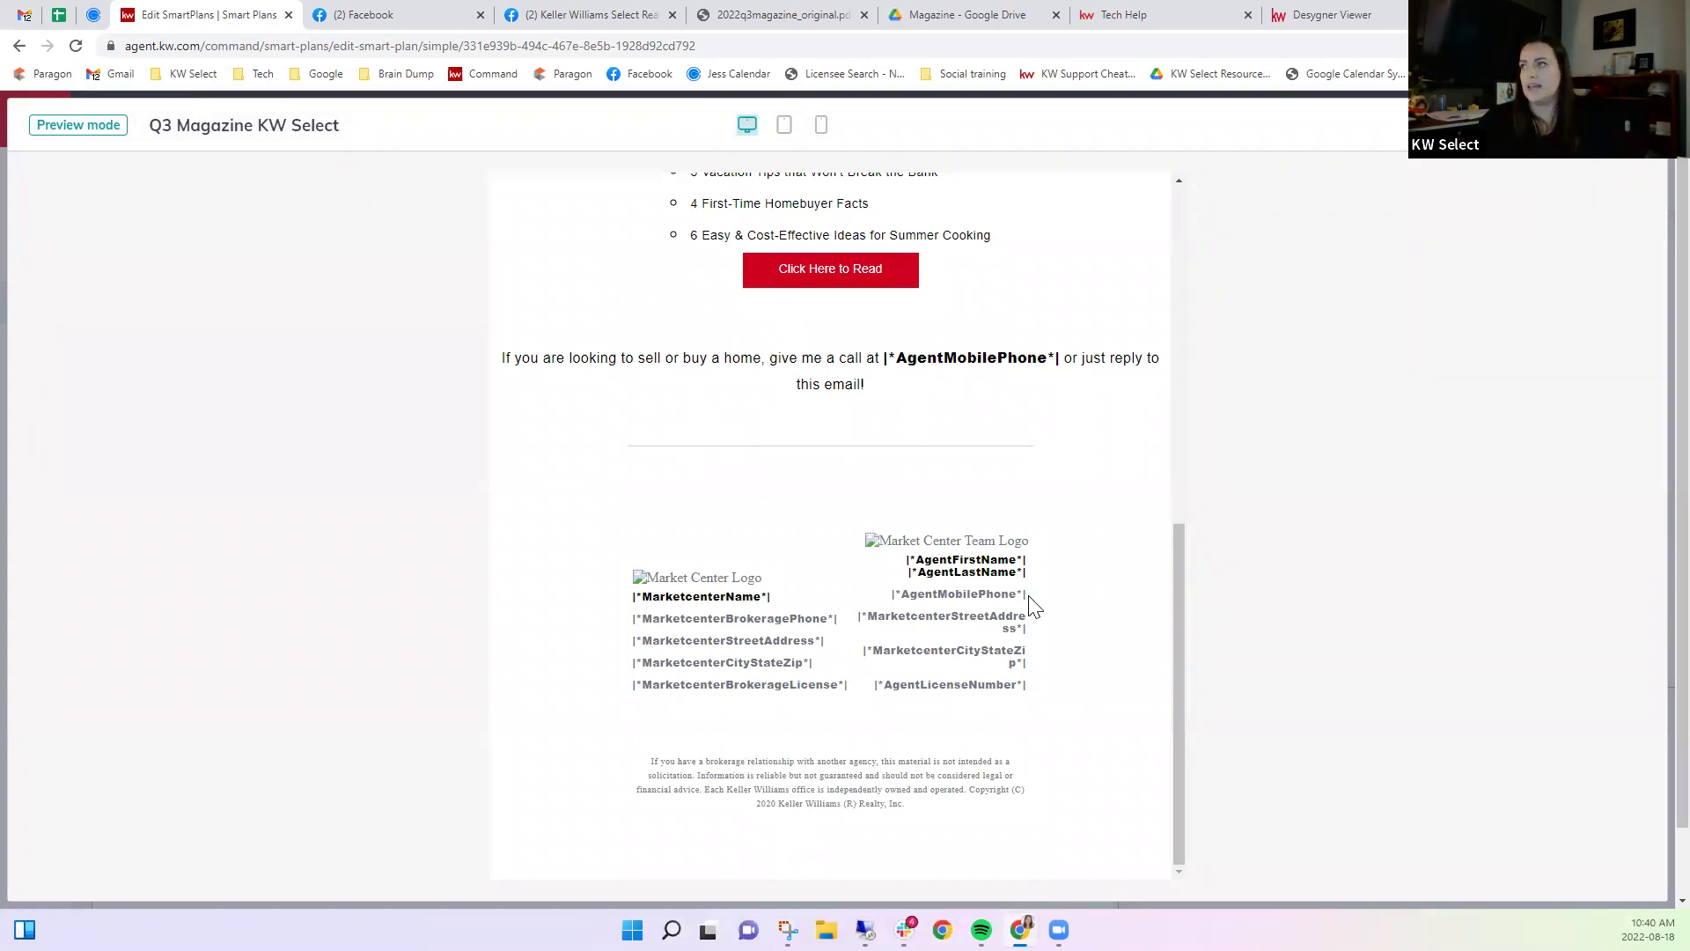
click(1637, 125)
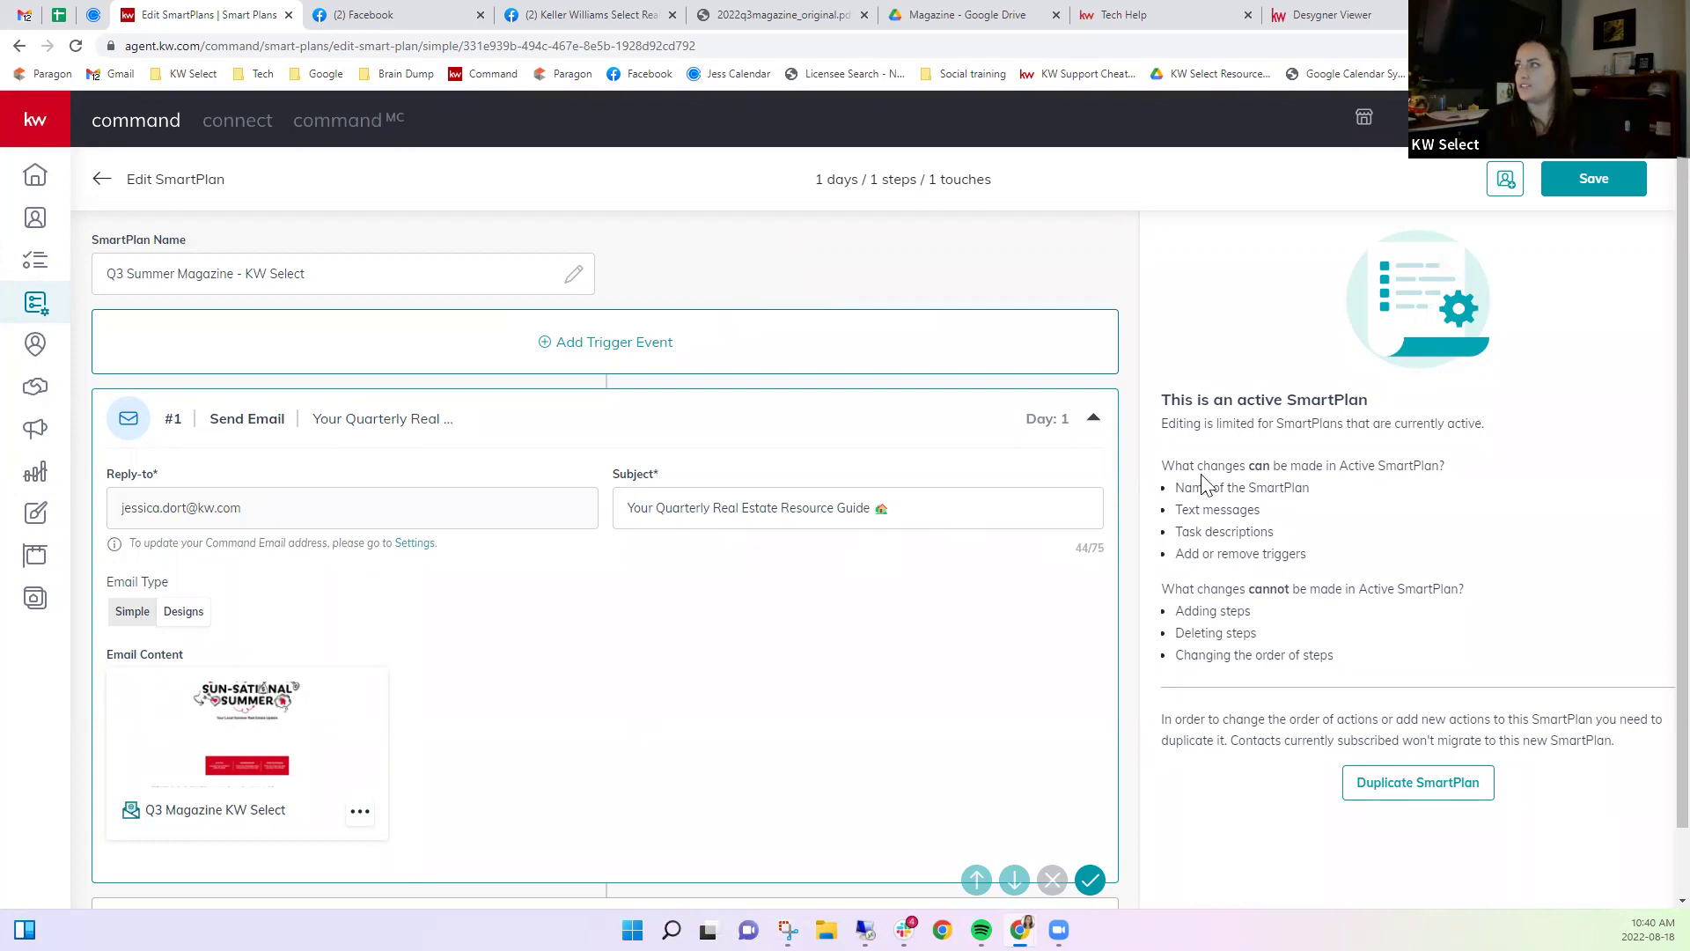
Save the Q3 Summer Magazine - KW Select plan and go back to My SmartPlans.
click(1600, 181)
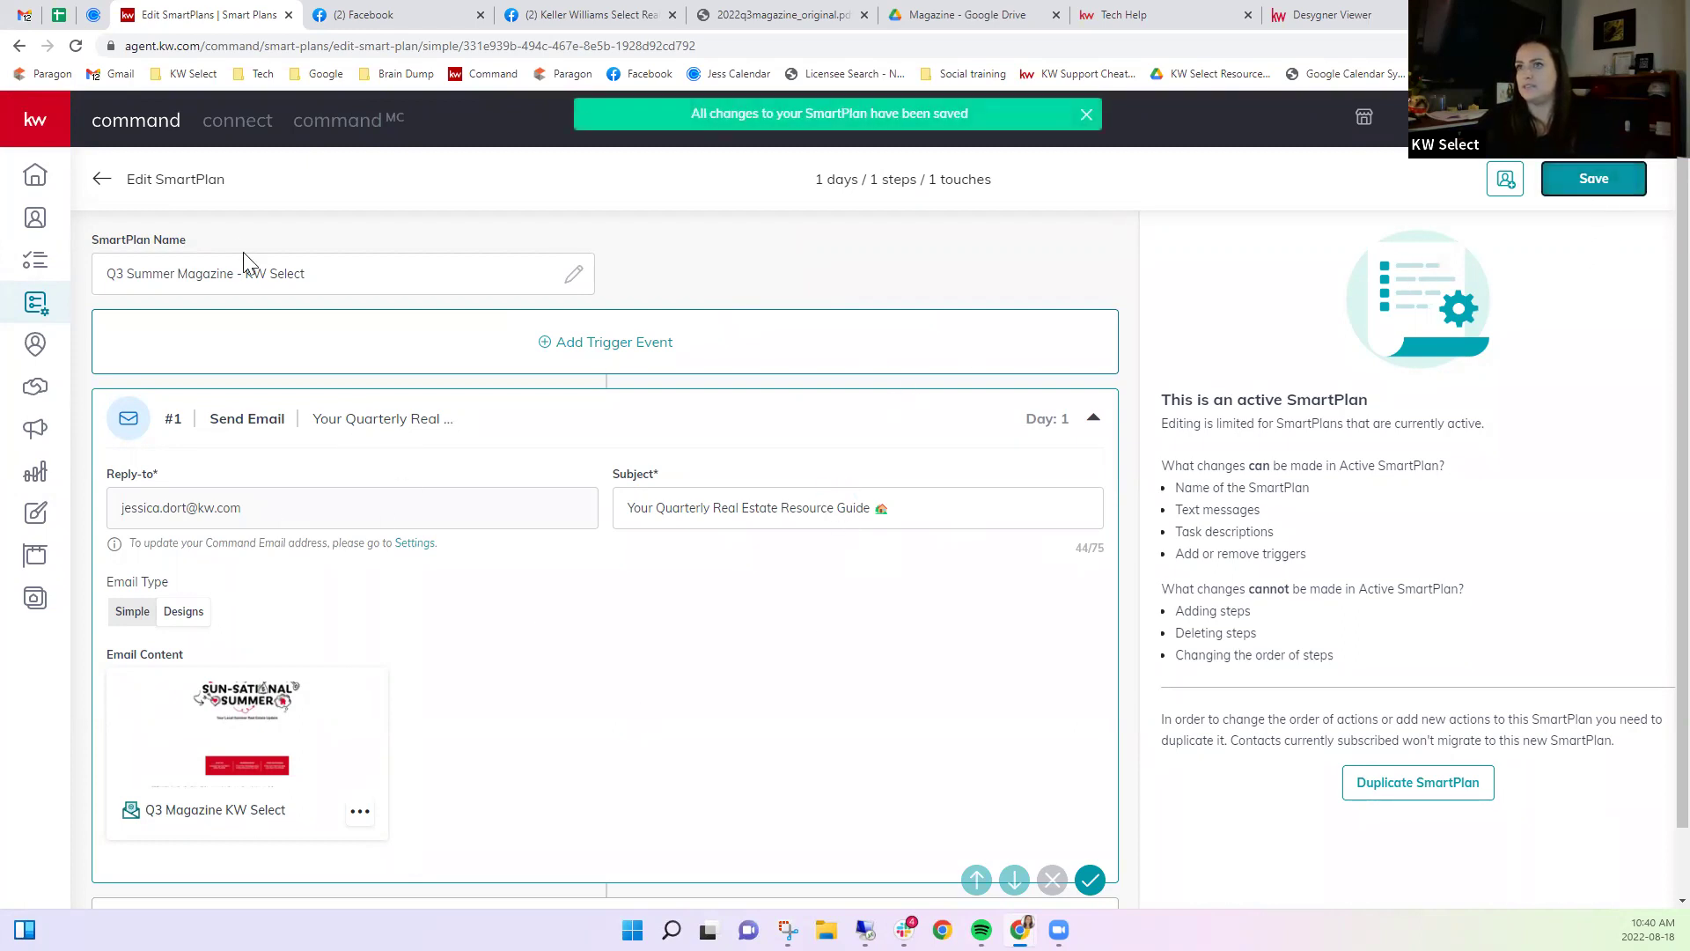
click(843, 591)
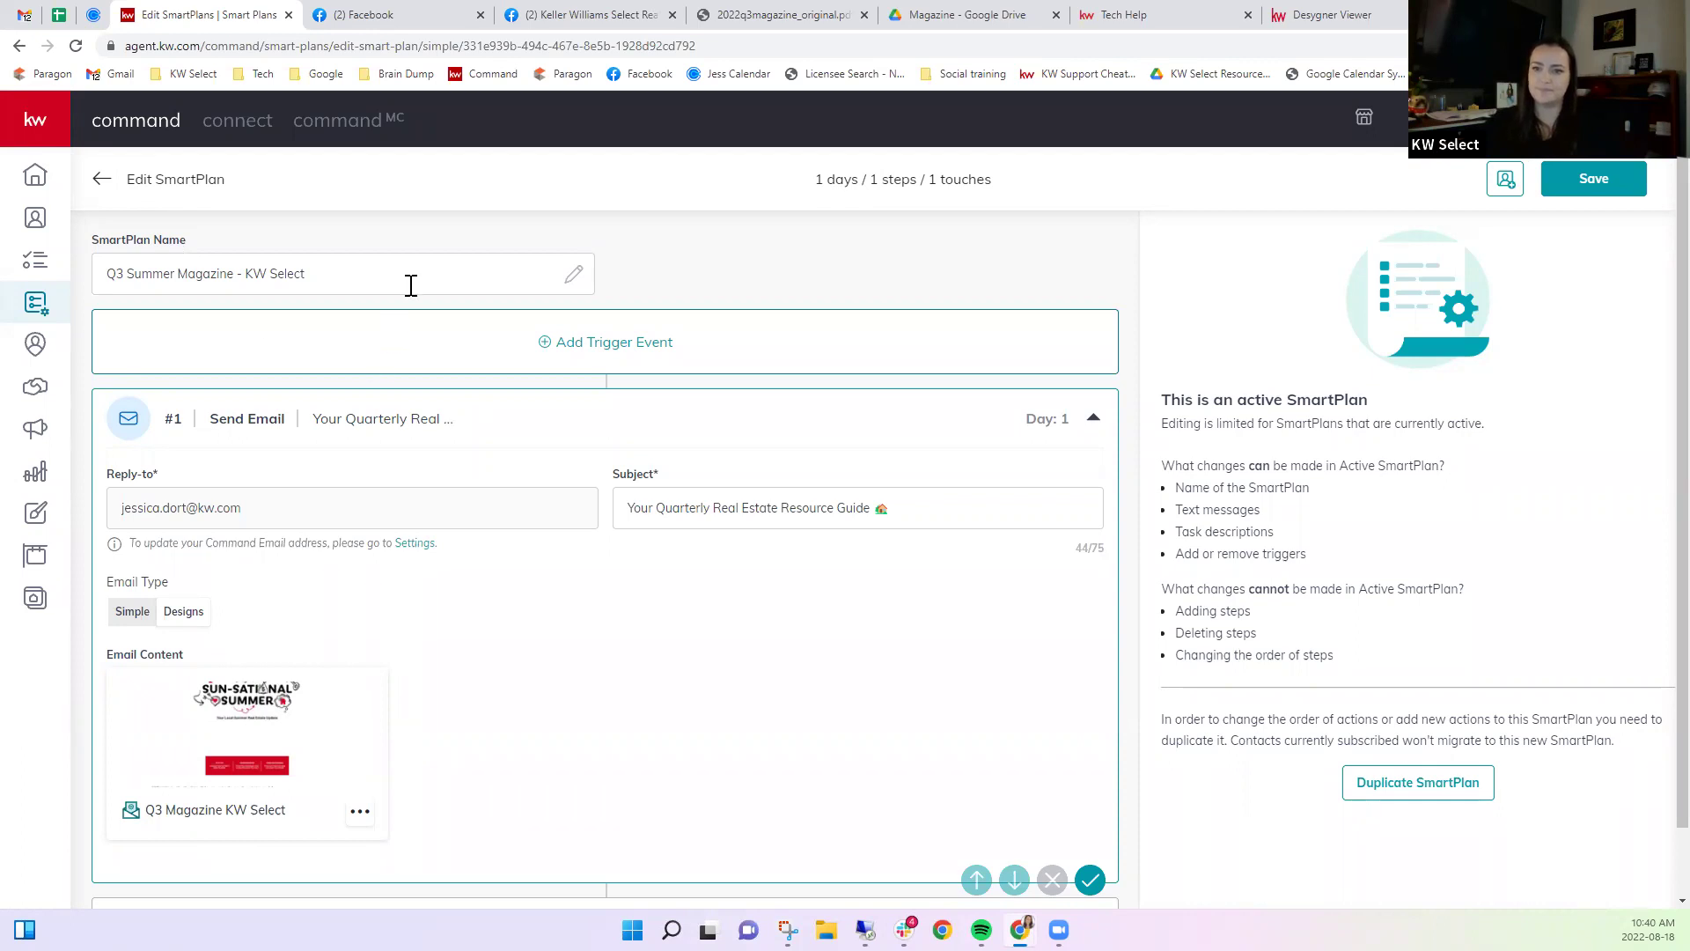
click(101, 181)
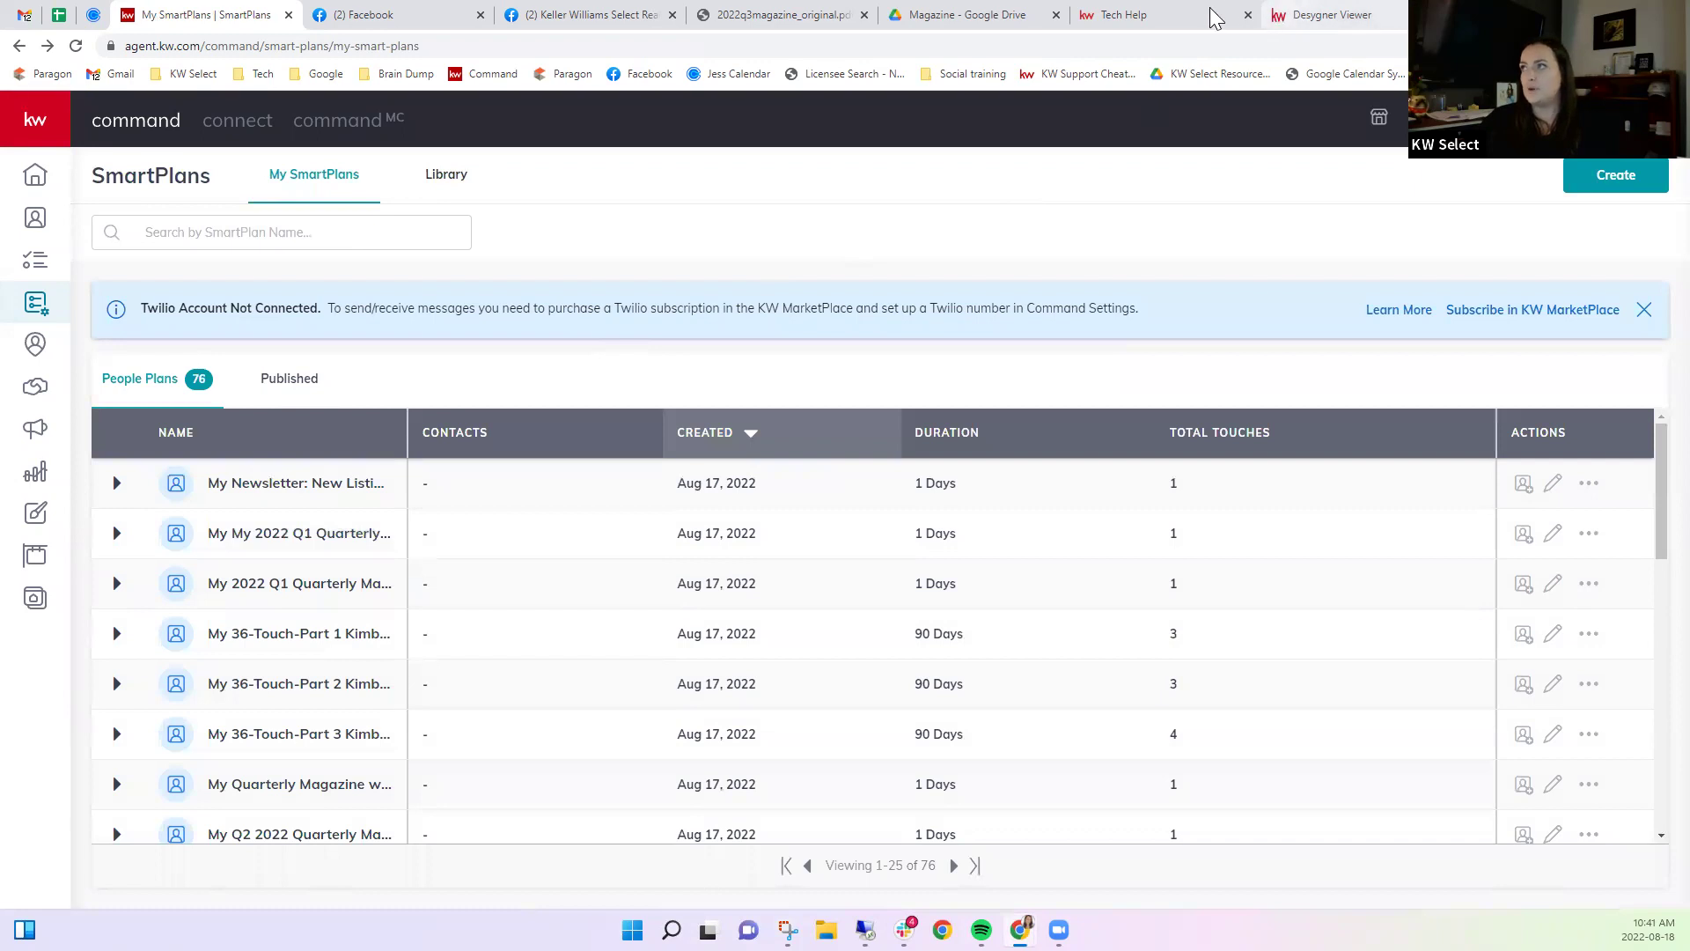
Start a Keller Williams Select Realty page post and paste in the 2022 Q3 Magazine viewer link.
click(616, 16)
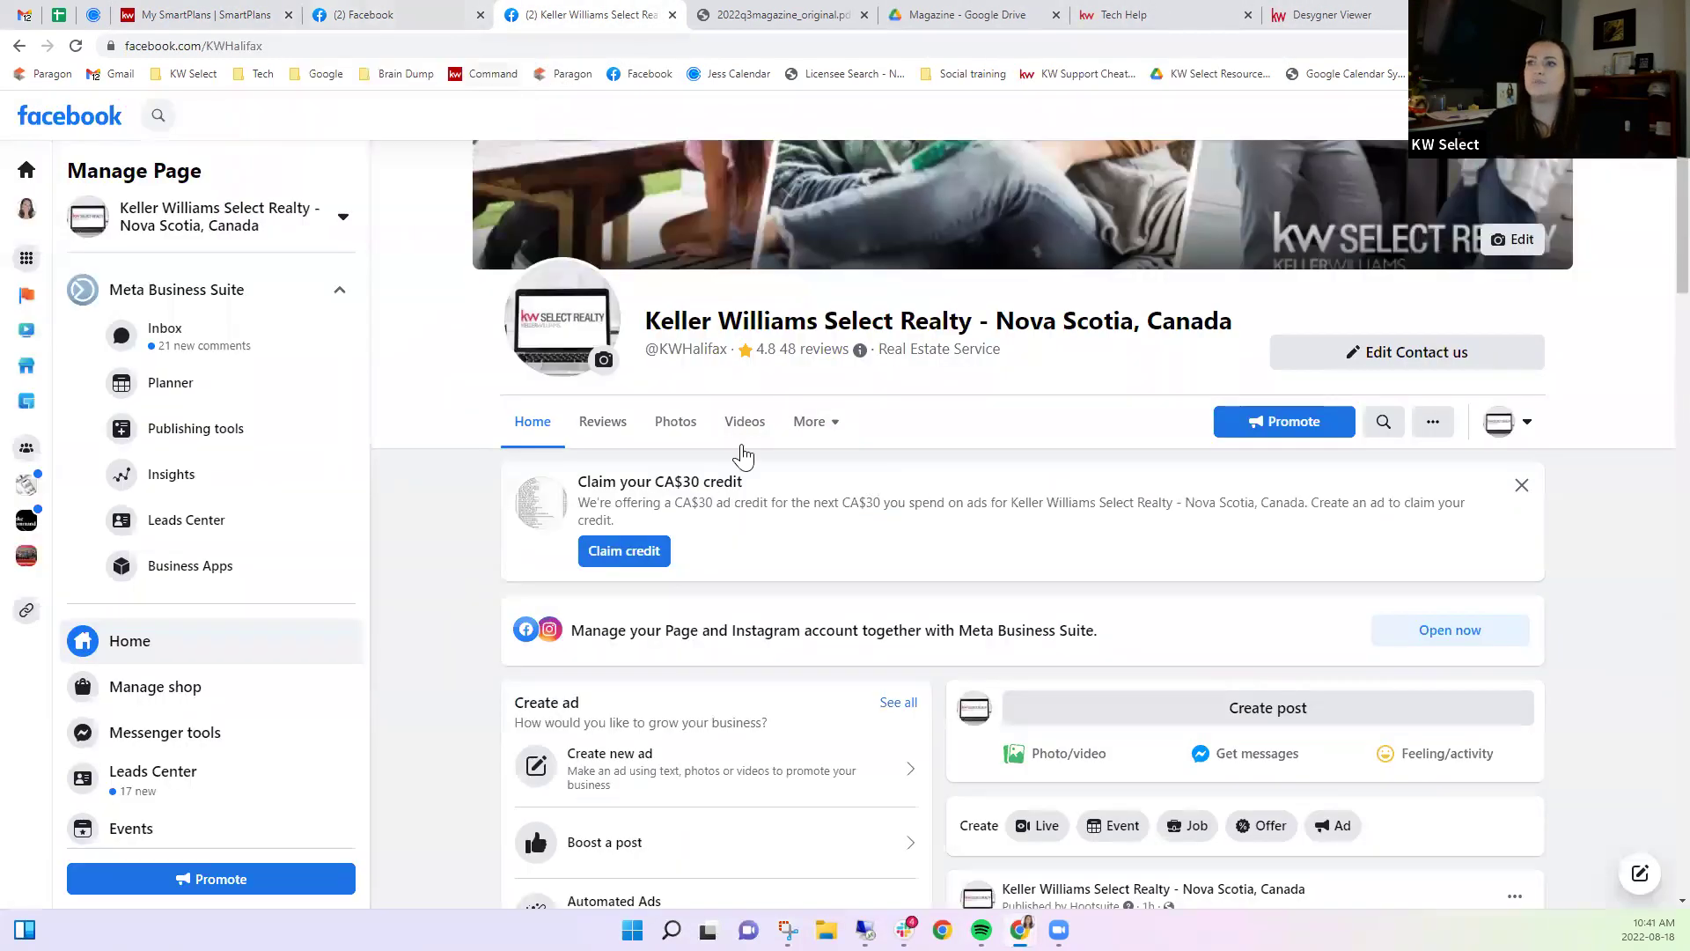
click(1223, 713)
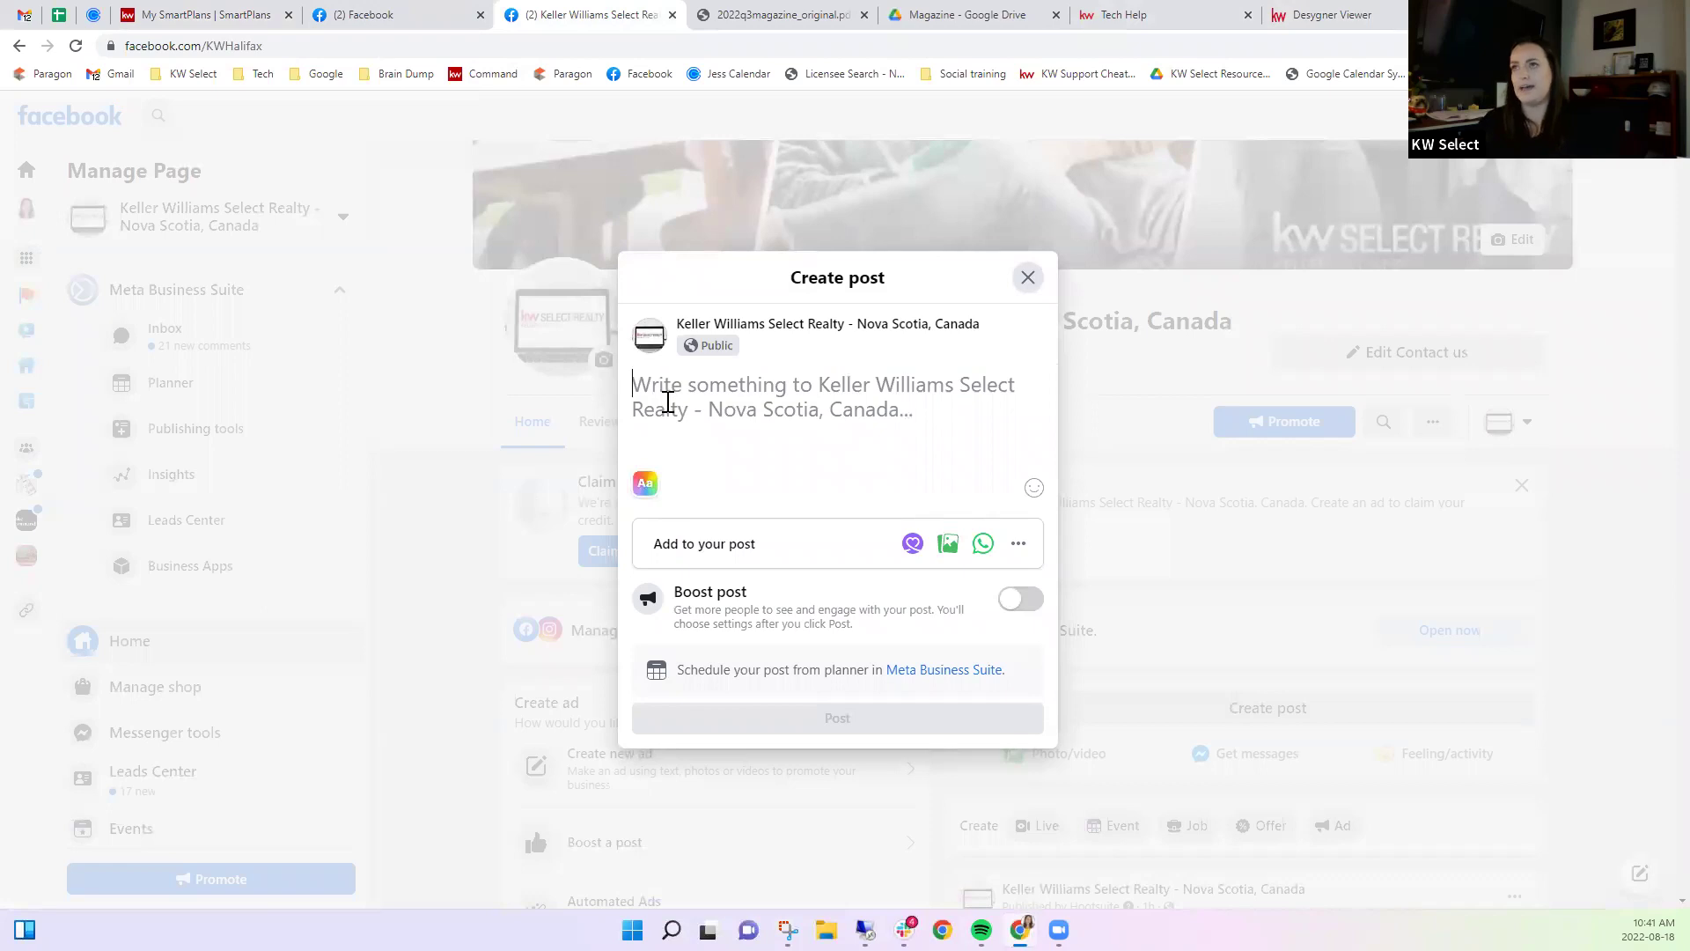
click(727, 11)
scroll(946, 422, down, 10)
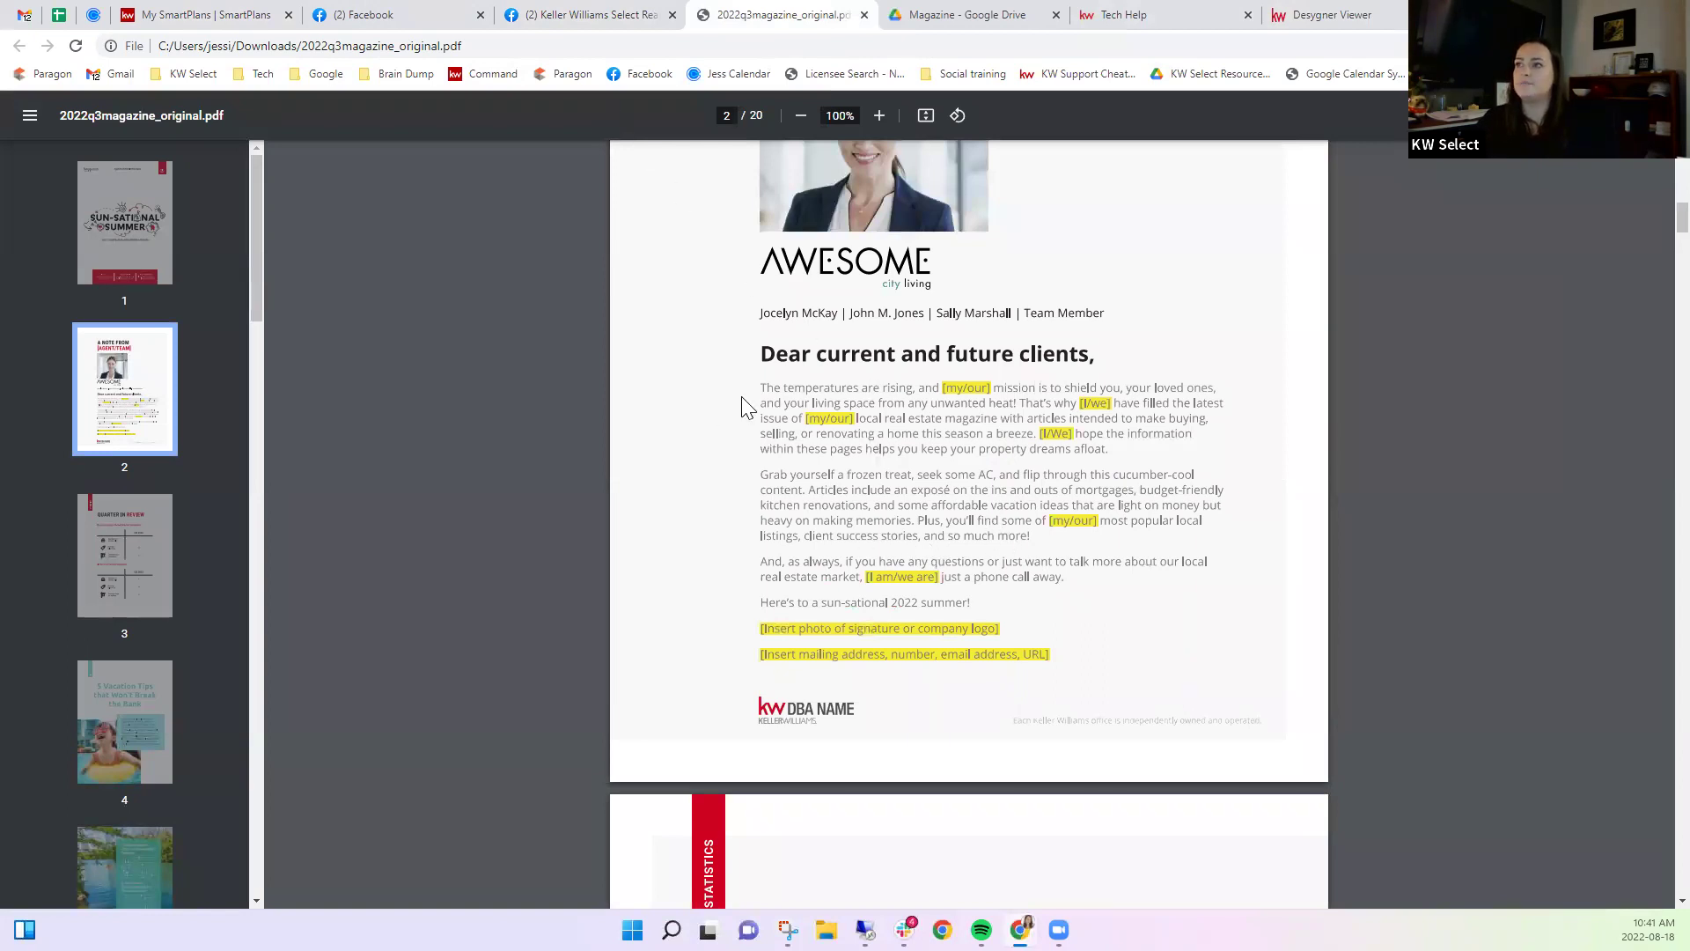
click(595, 25)
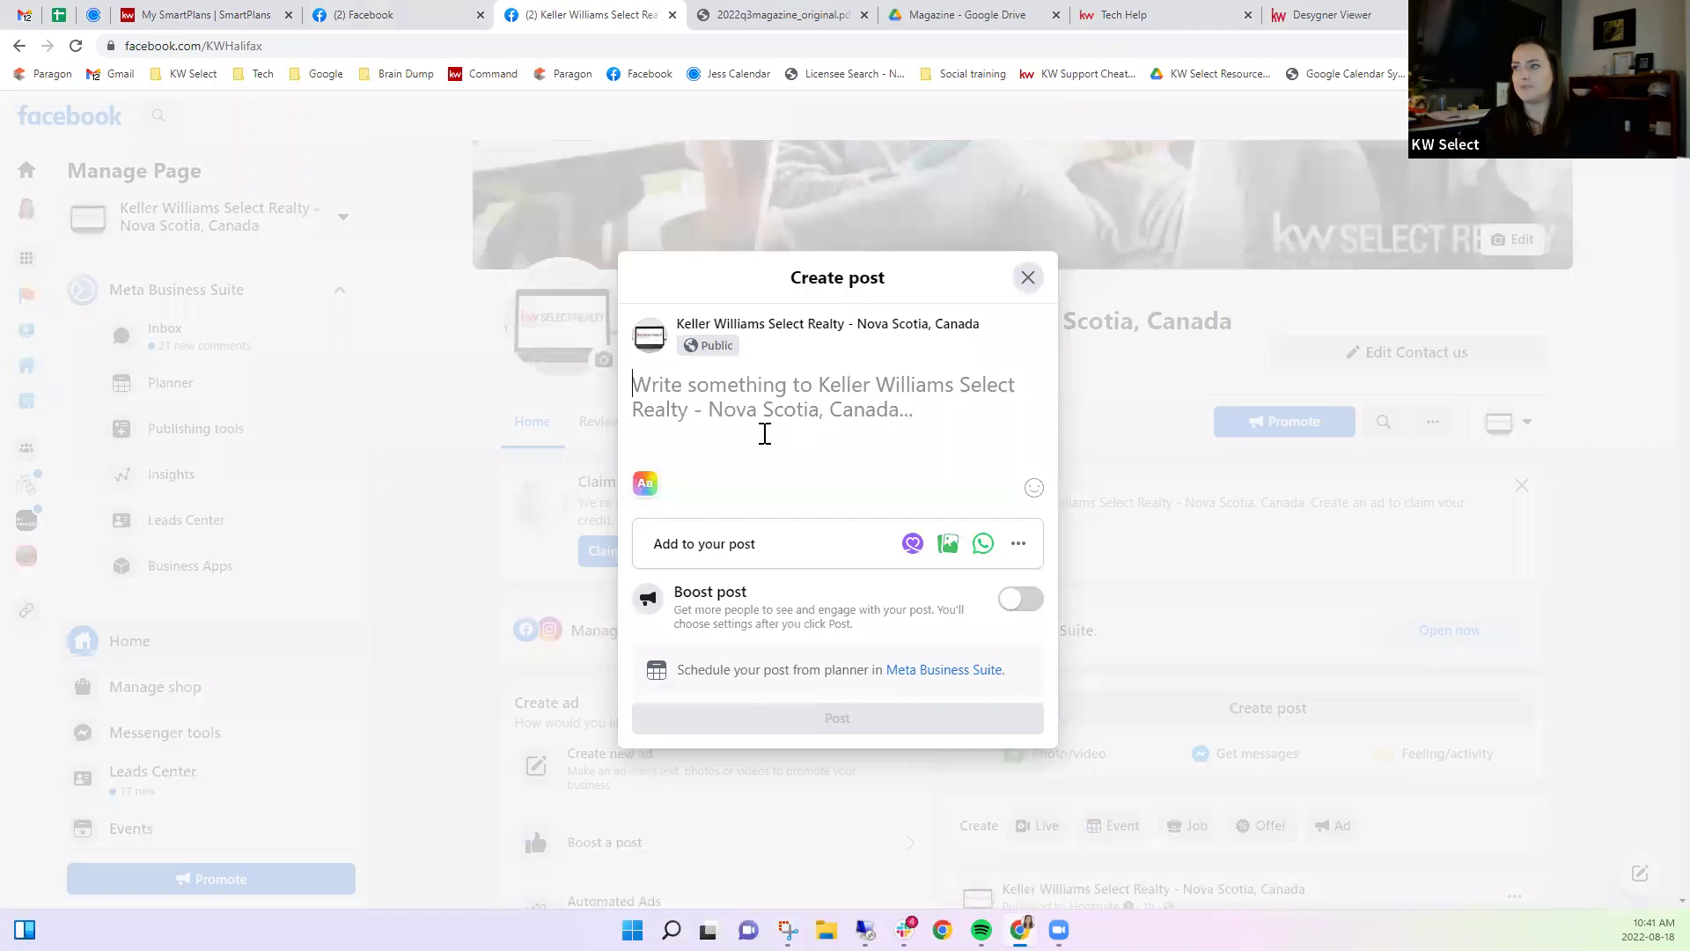
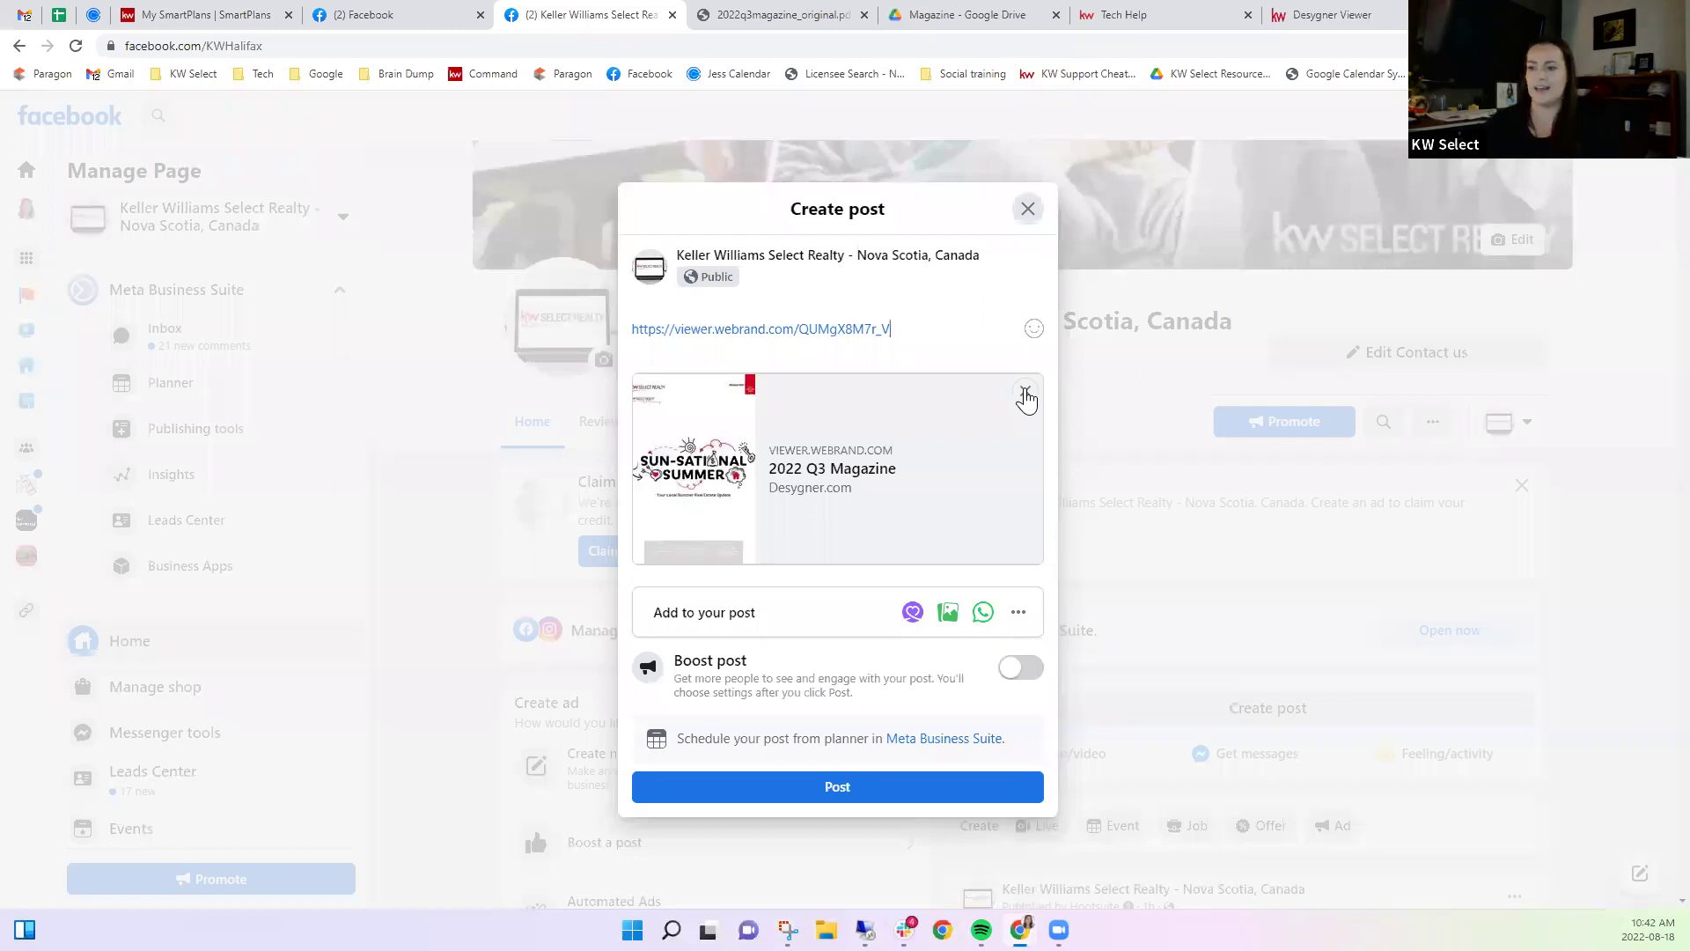
Remove the link preview card and attach the grilling photo from Downloads to the post.
click(948, 612)
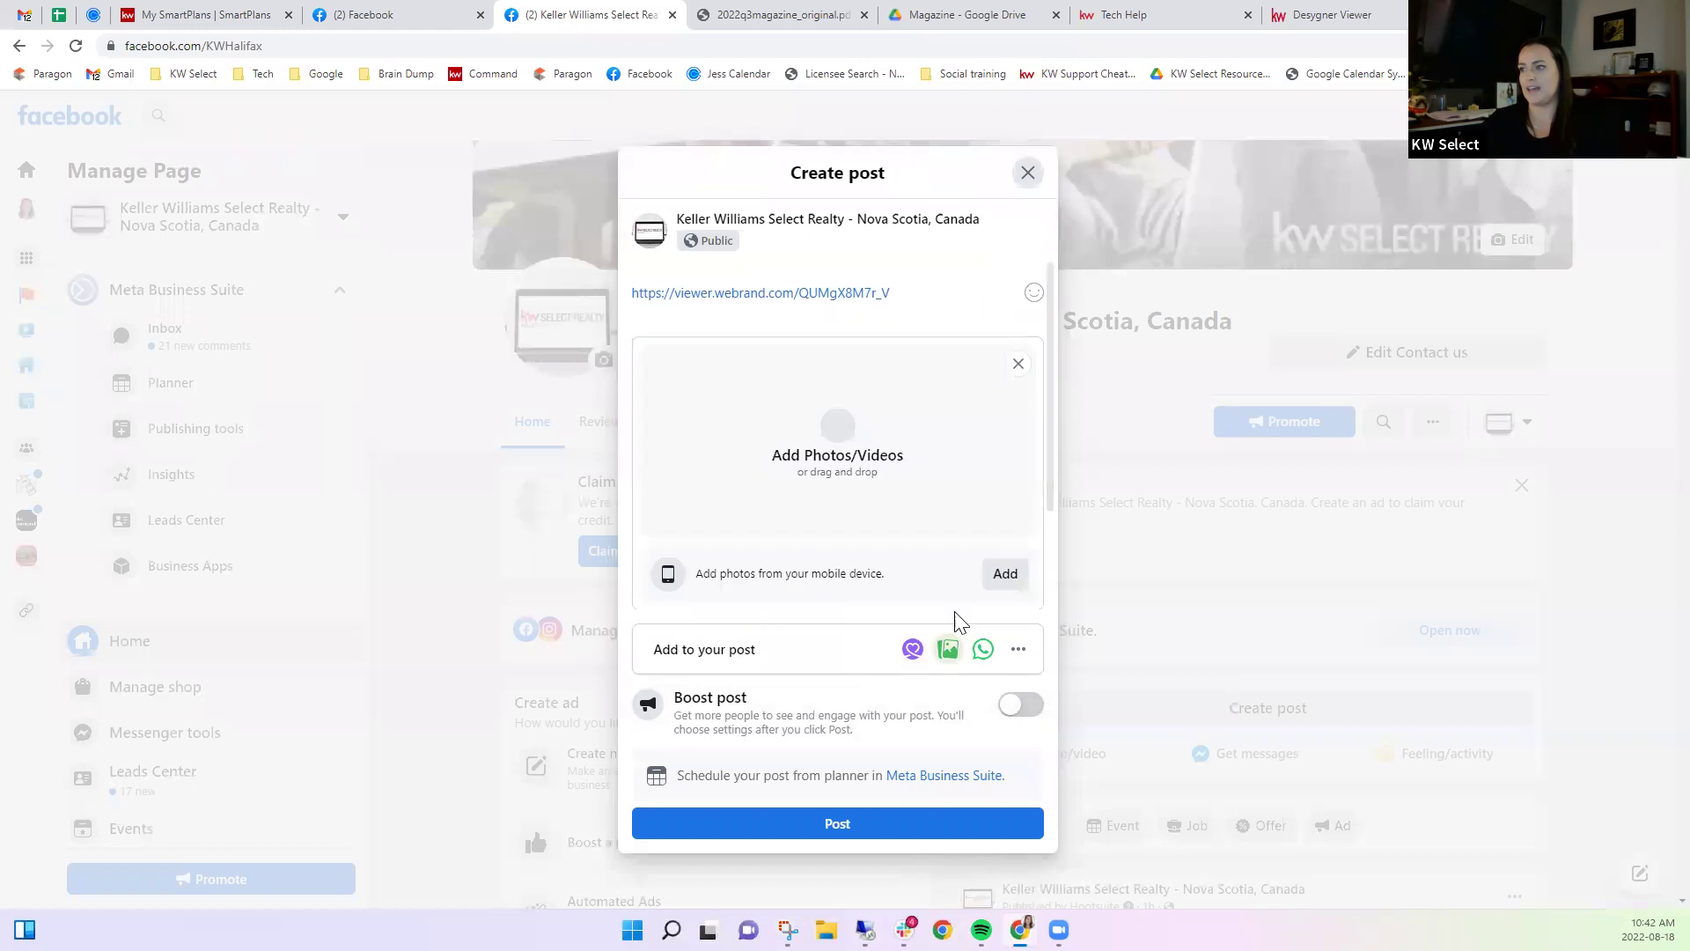
click(842, 472)
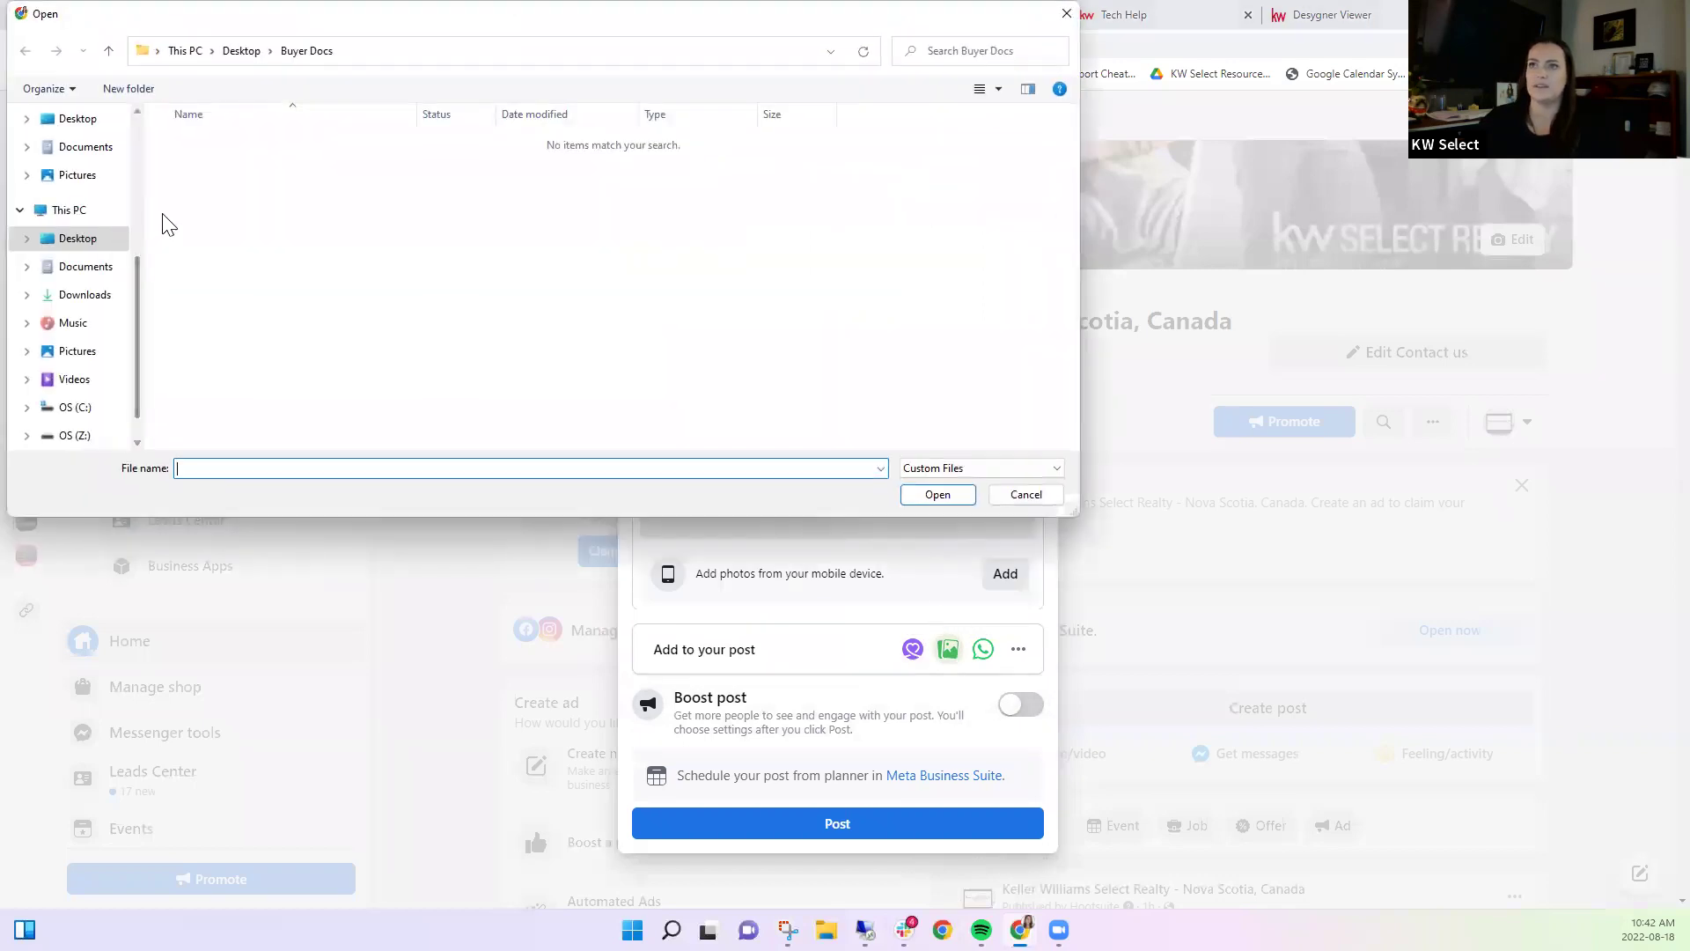
click(88, 294)
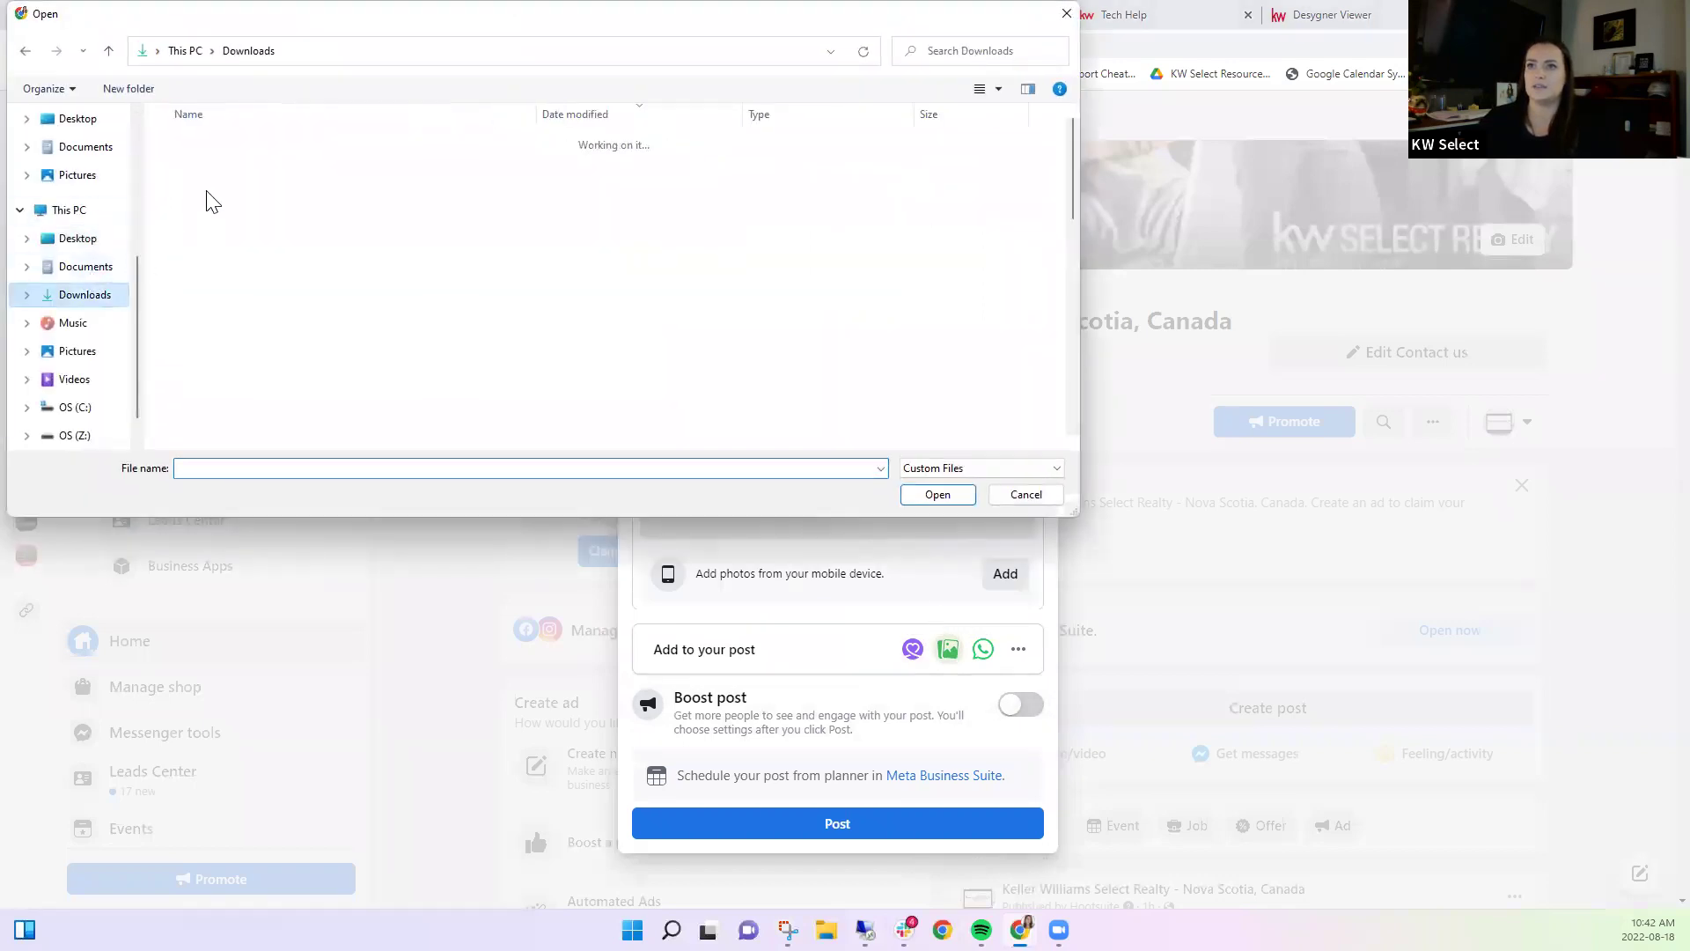
double_click(229, 169)
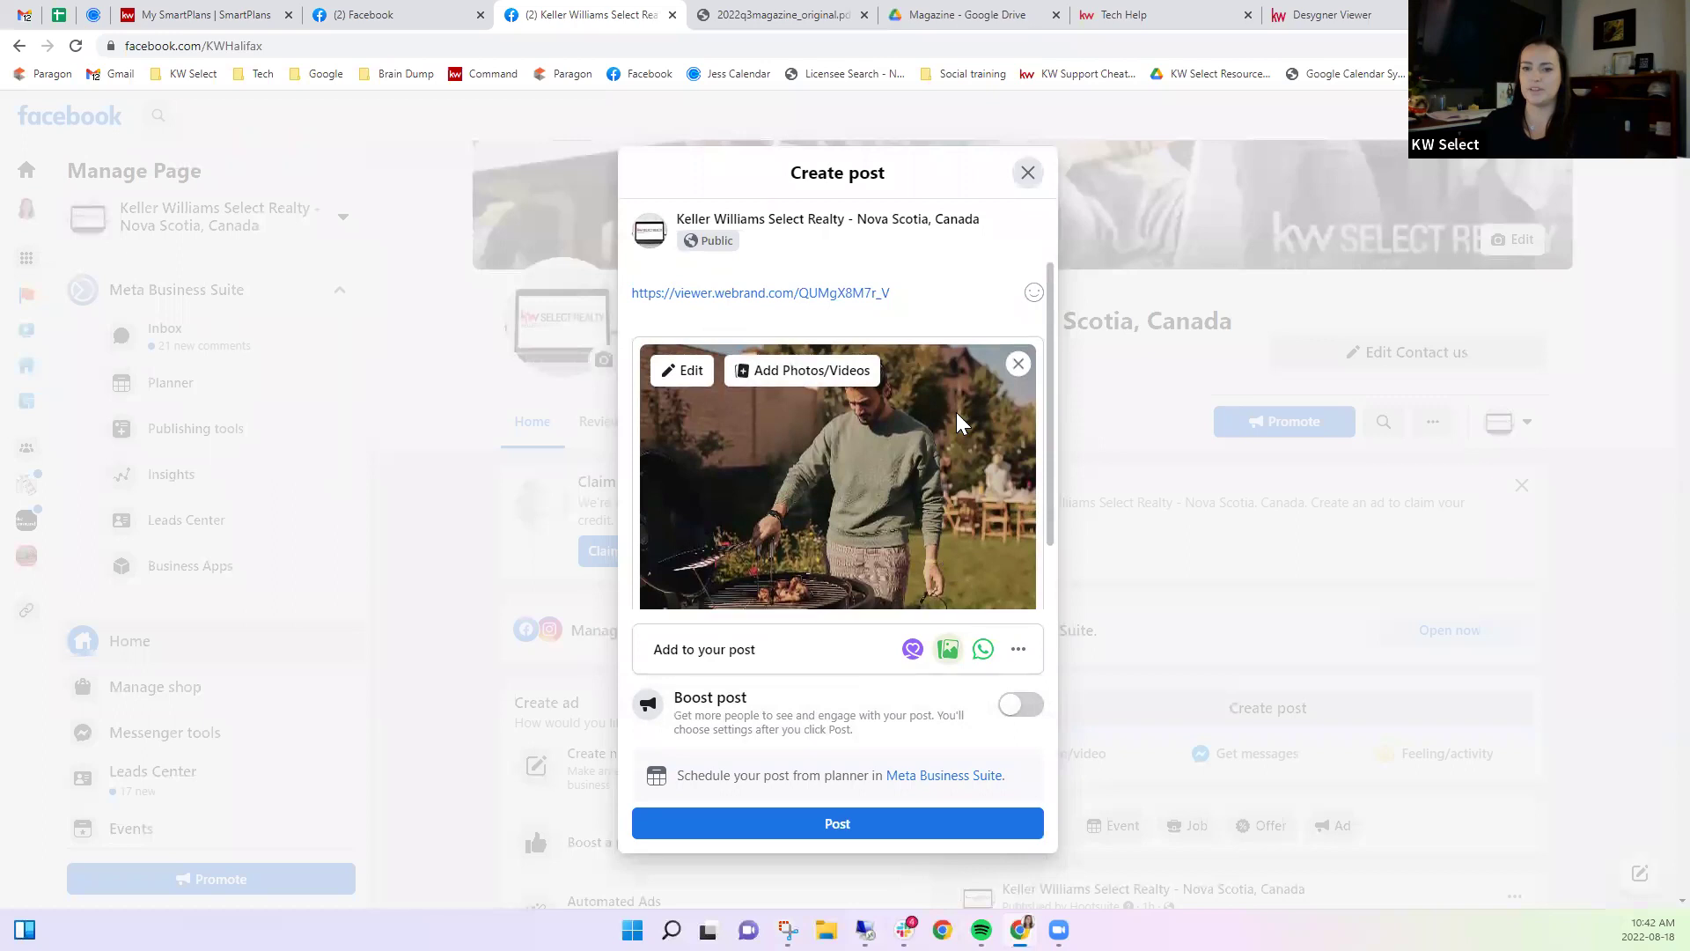
scroll(902, 516, down, 1)
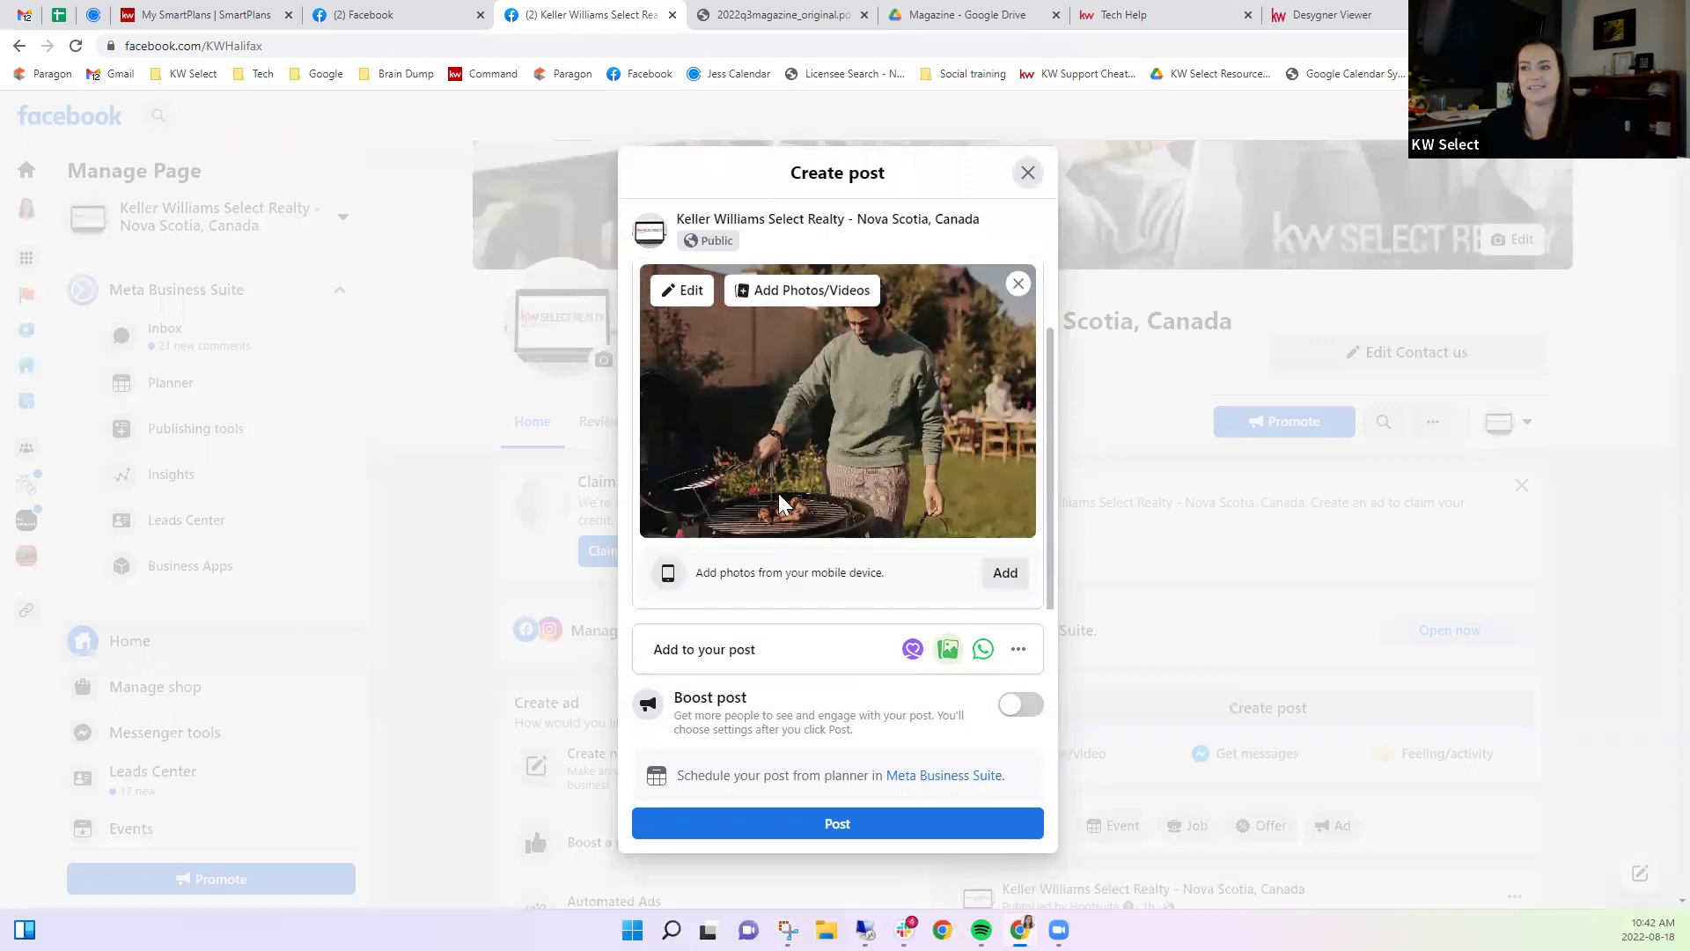
scroll(798, 474, up, 1)
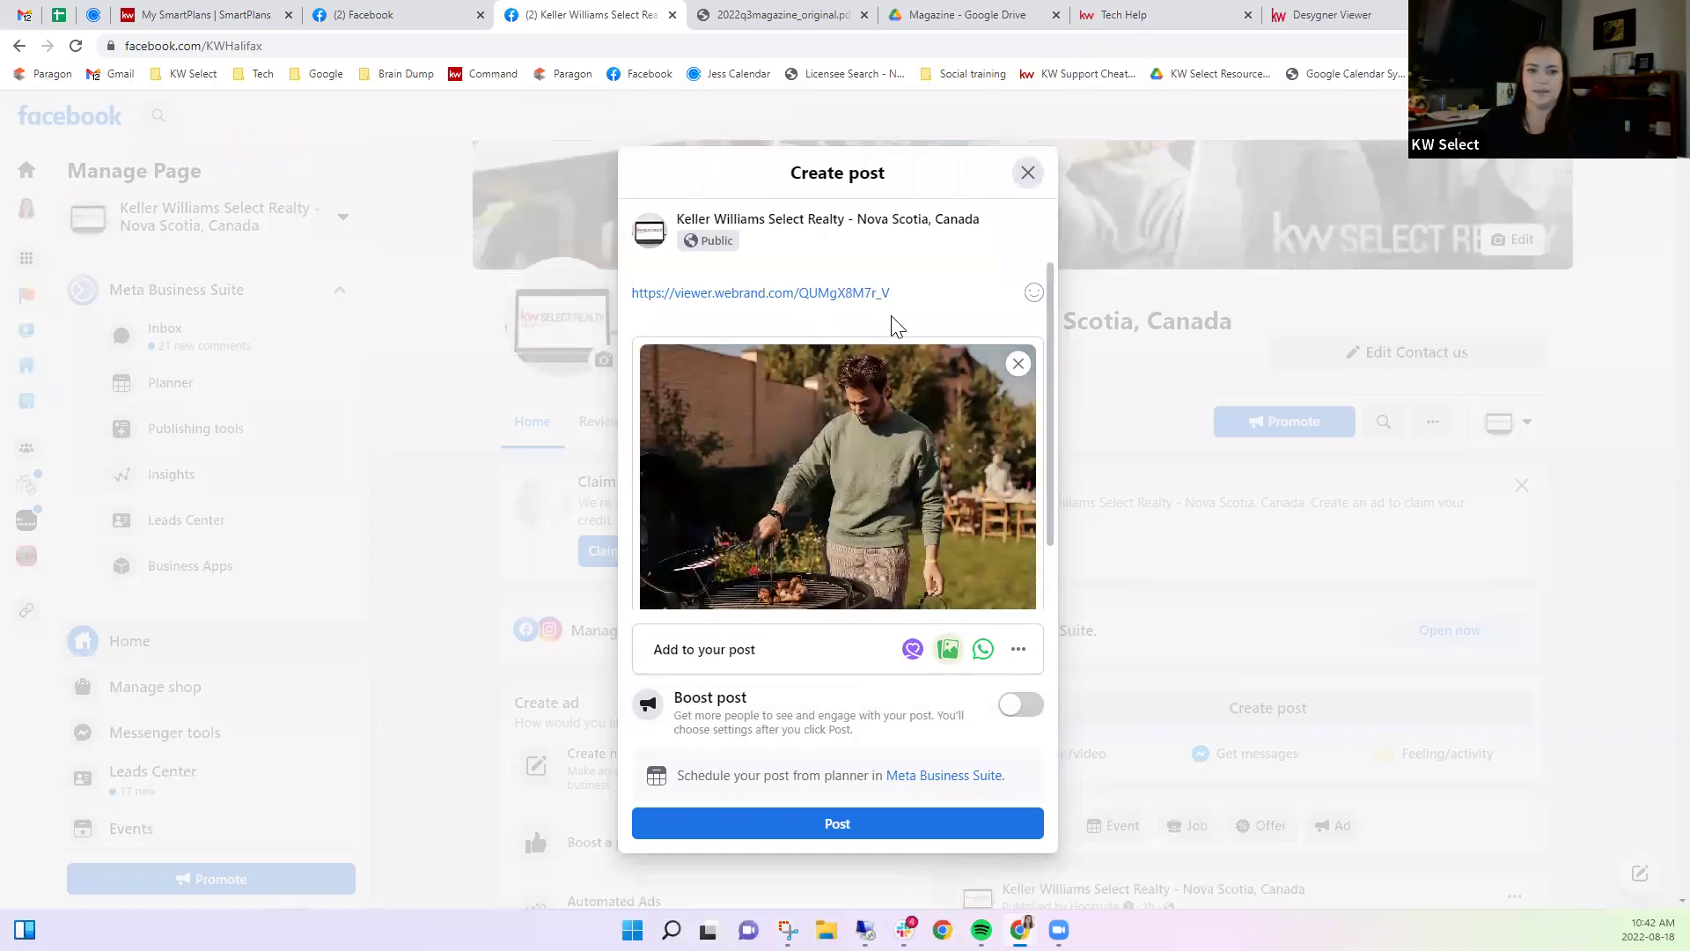
click(943, 292)
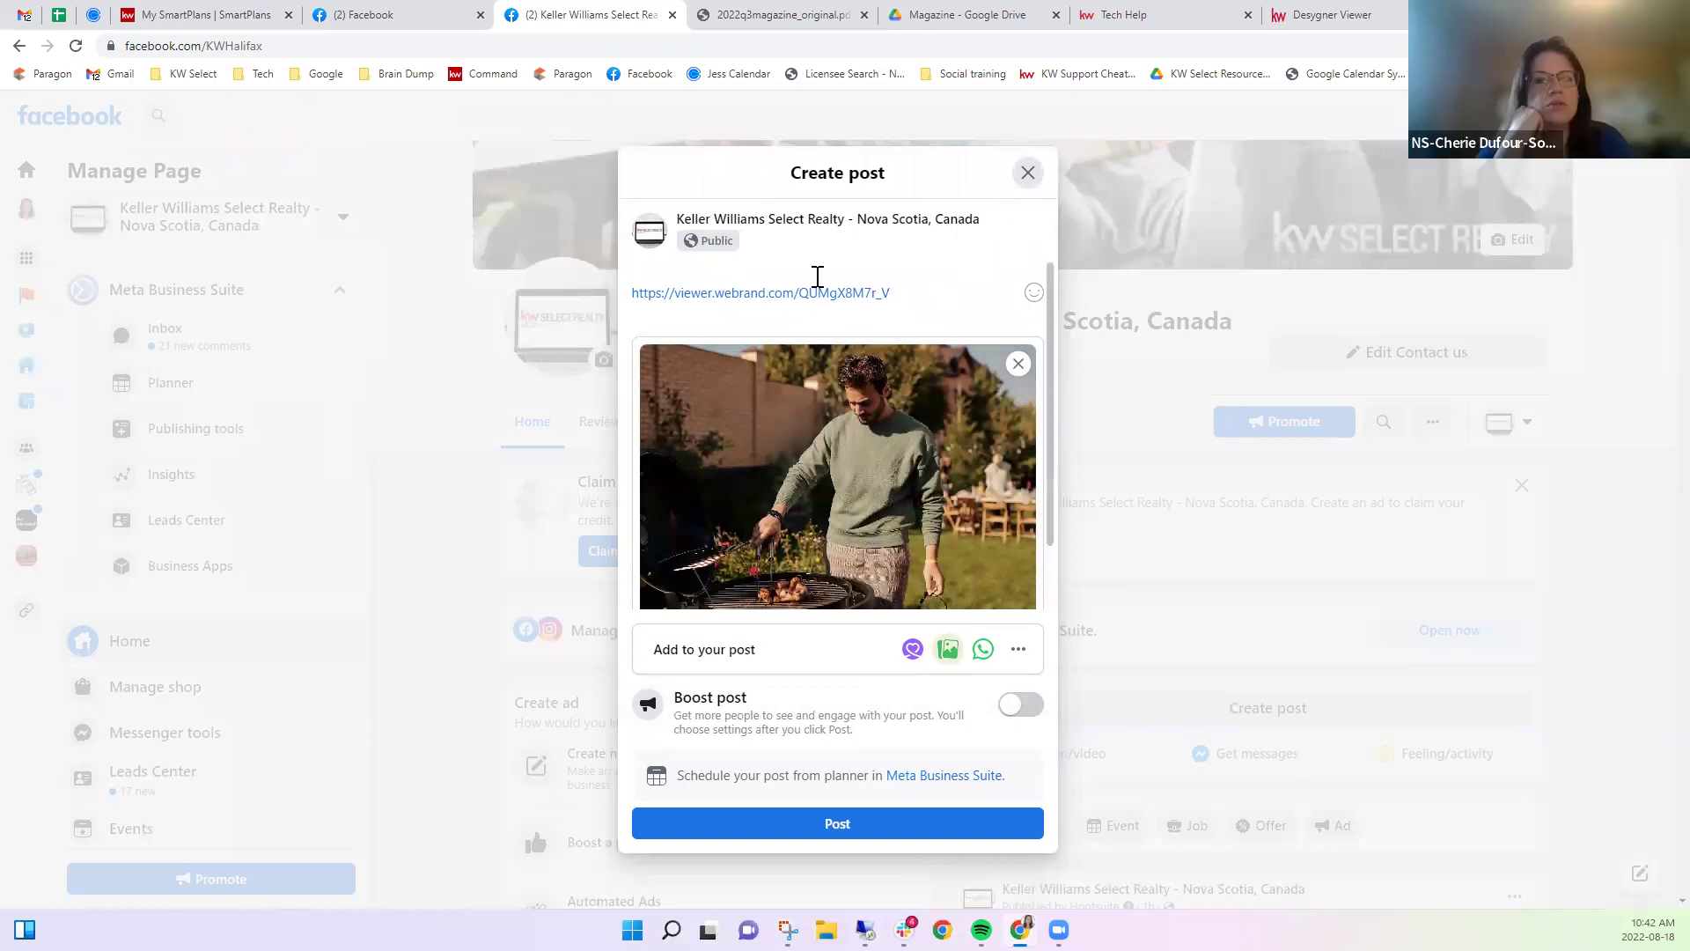
Add a blank line above the magazine link, then close the draft and discard it.
click(816, 275)
key(Return)
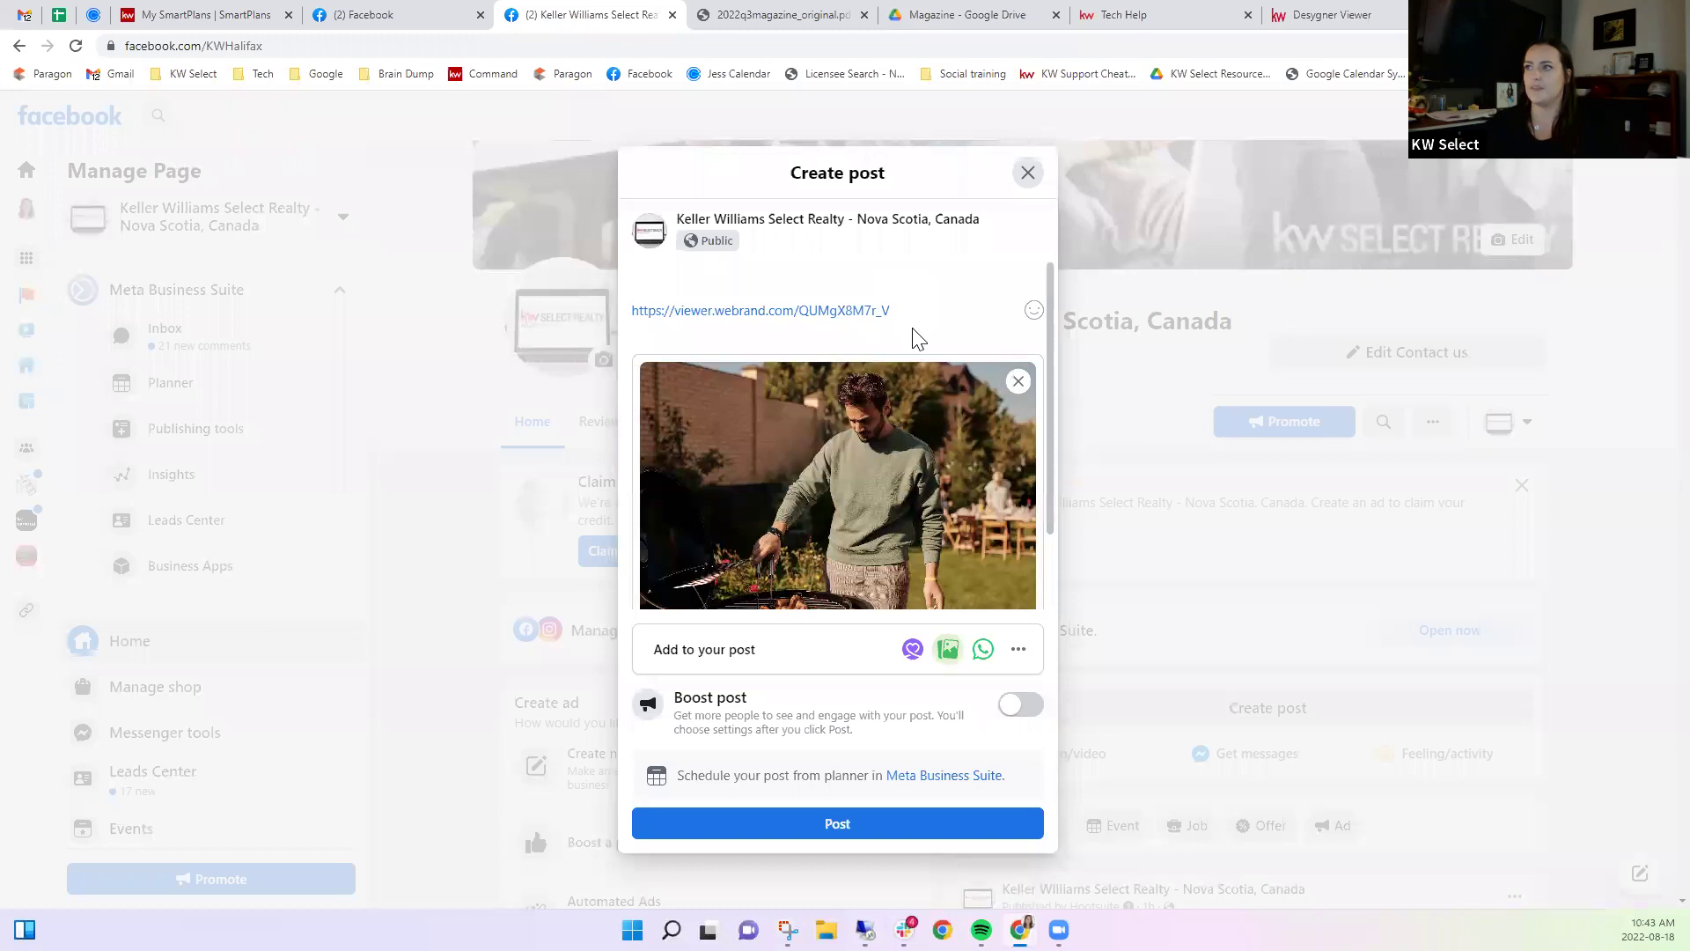
click(1028, 172)
click(1005, 545)
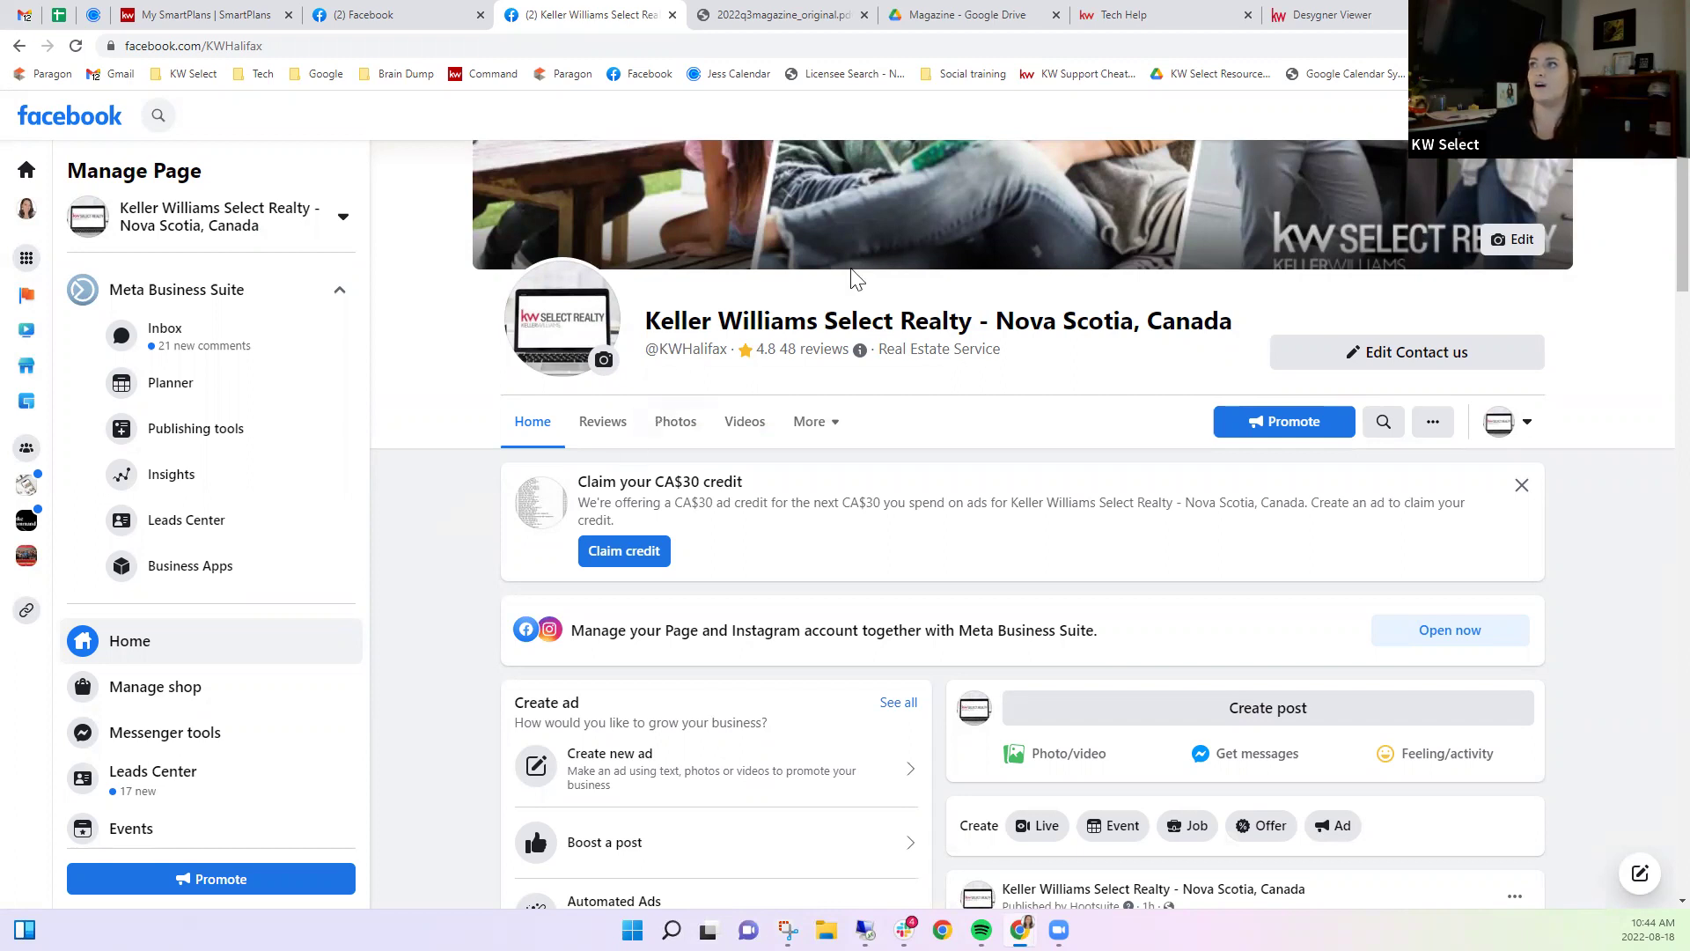
Read the 2022q3magazine PDF from page 3 to the page 8 homebuyer-facts article, then return to My SmartPlans.
click(749, 14)
scroll(906, 524, down, 5)
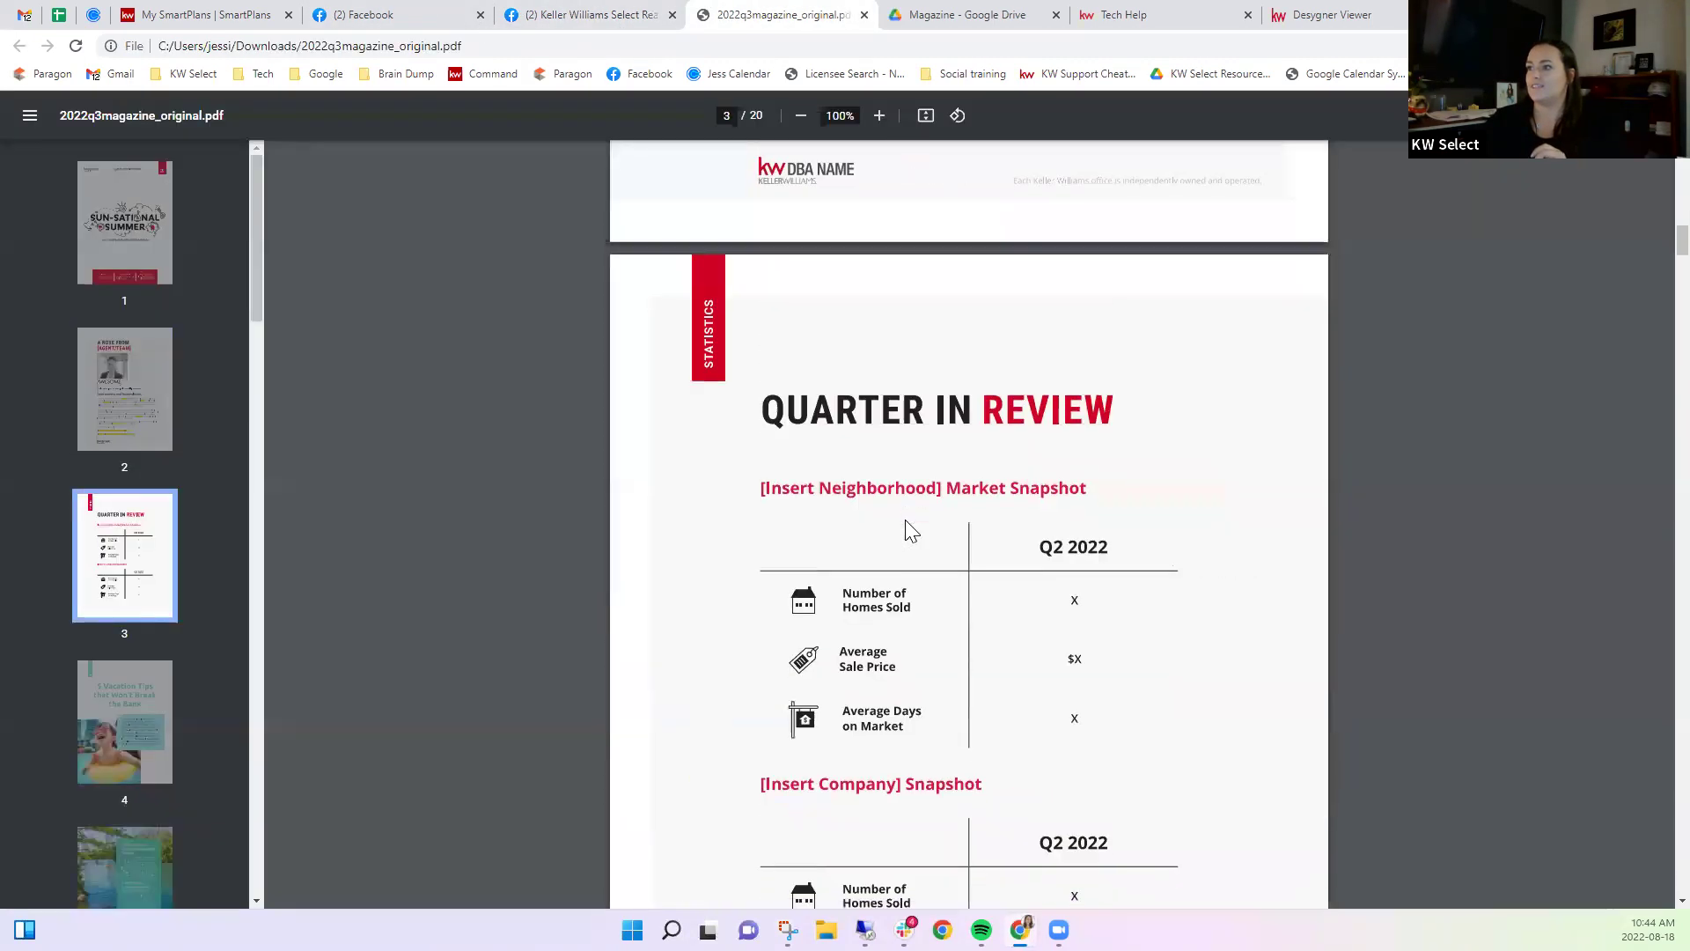
scroll(906, 526, down, 10)
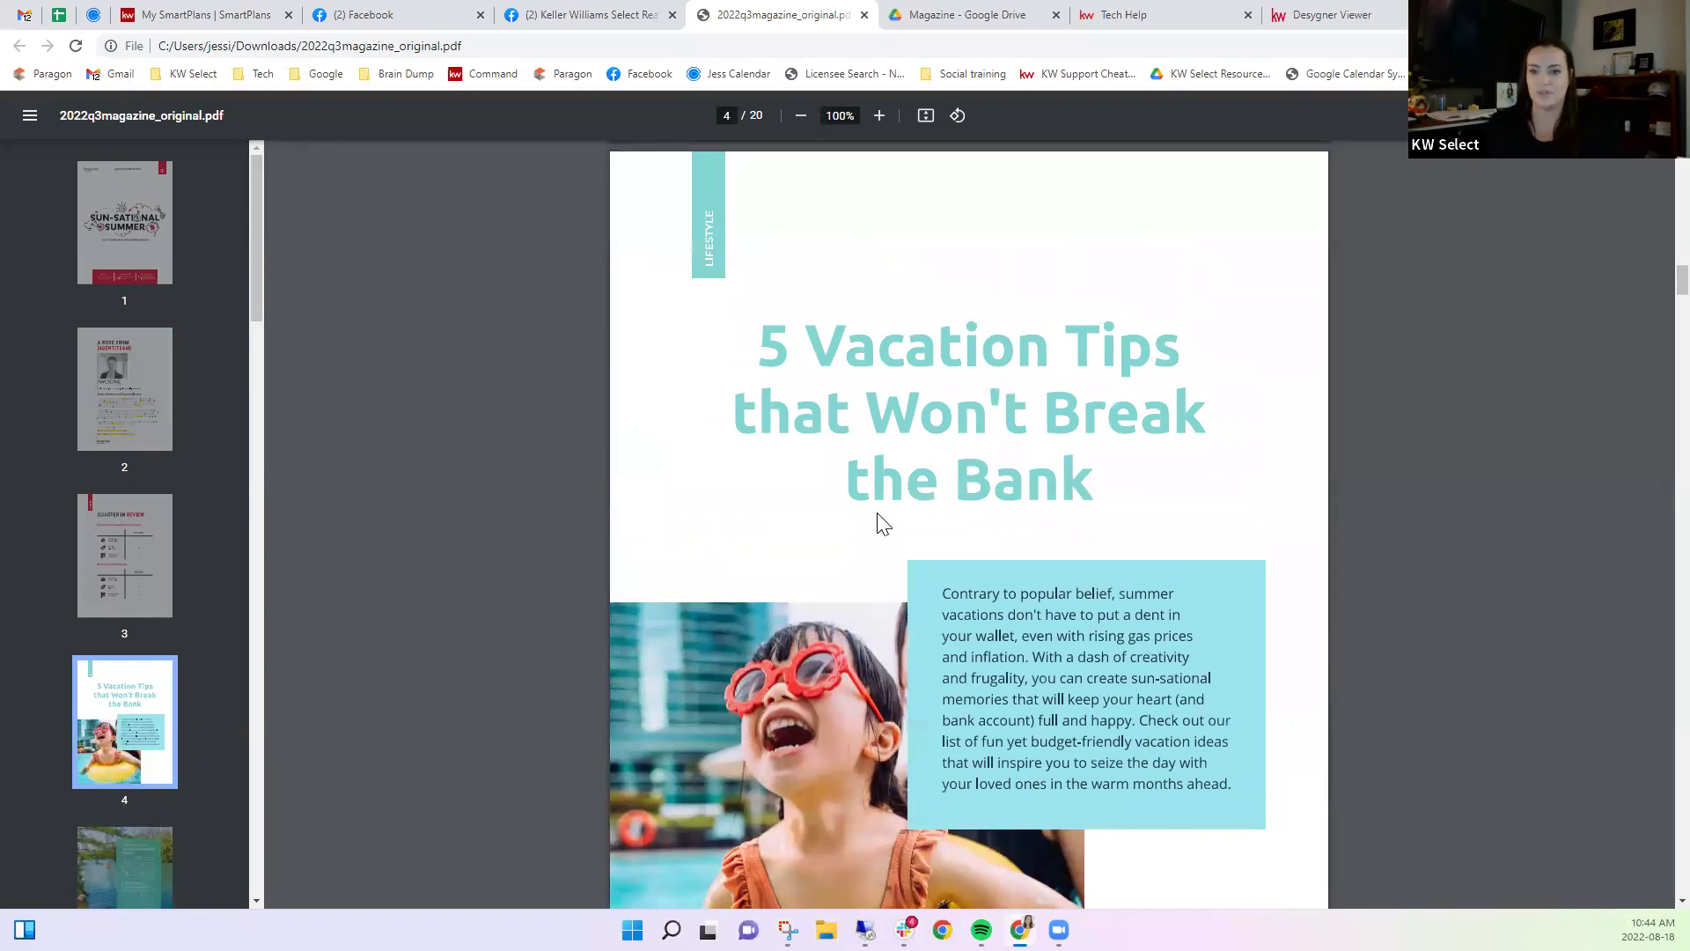
scroll(883, 522, down, 12)
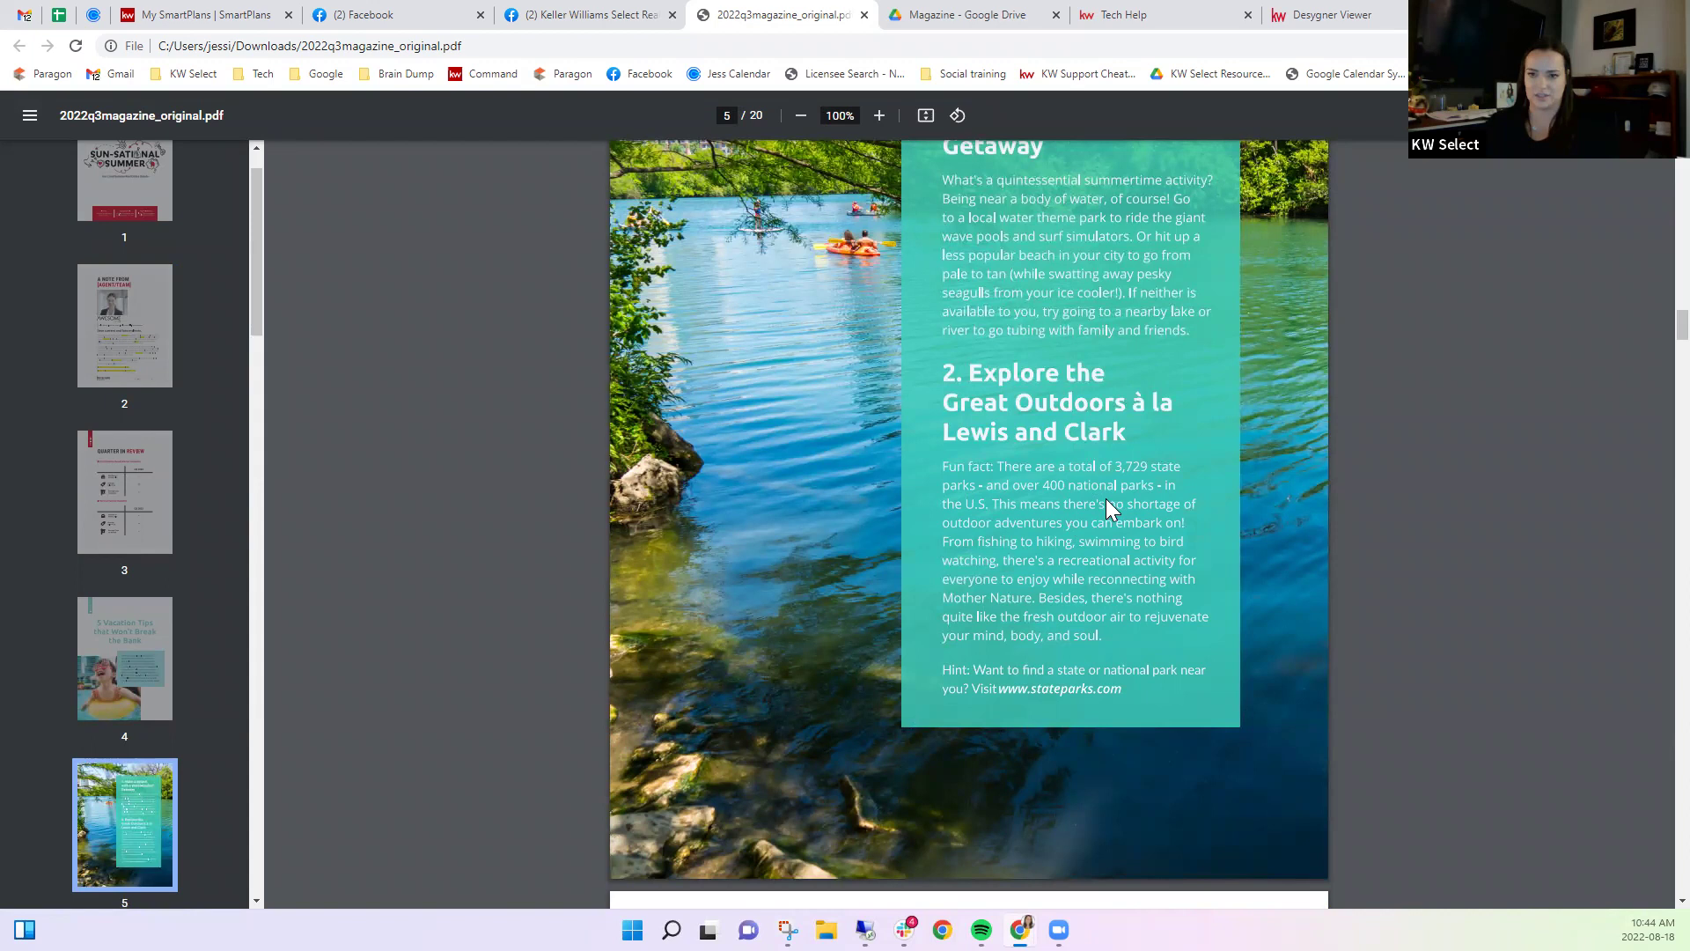
scroll(1107, 502, down, 10)
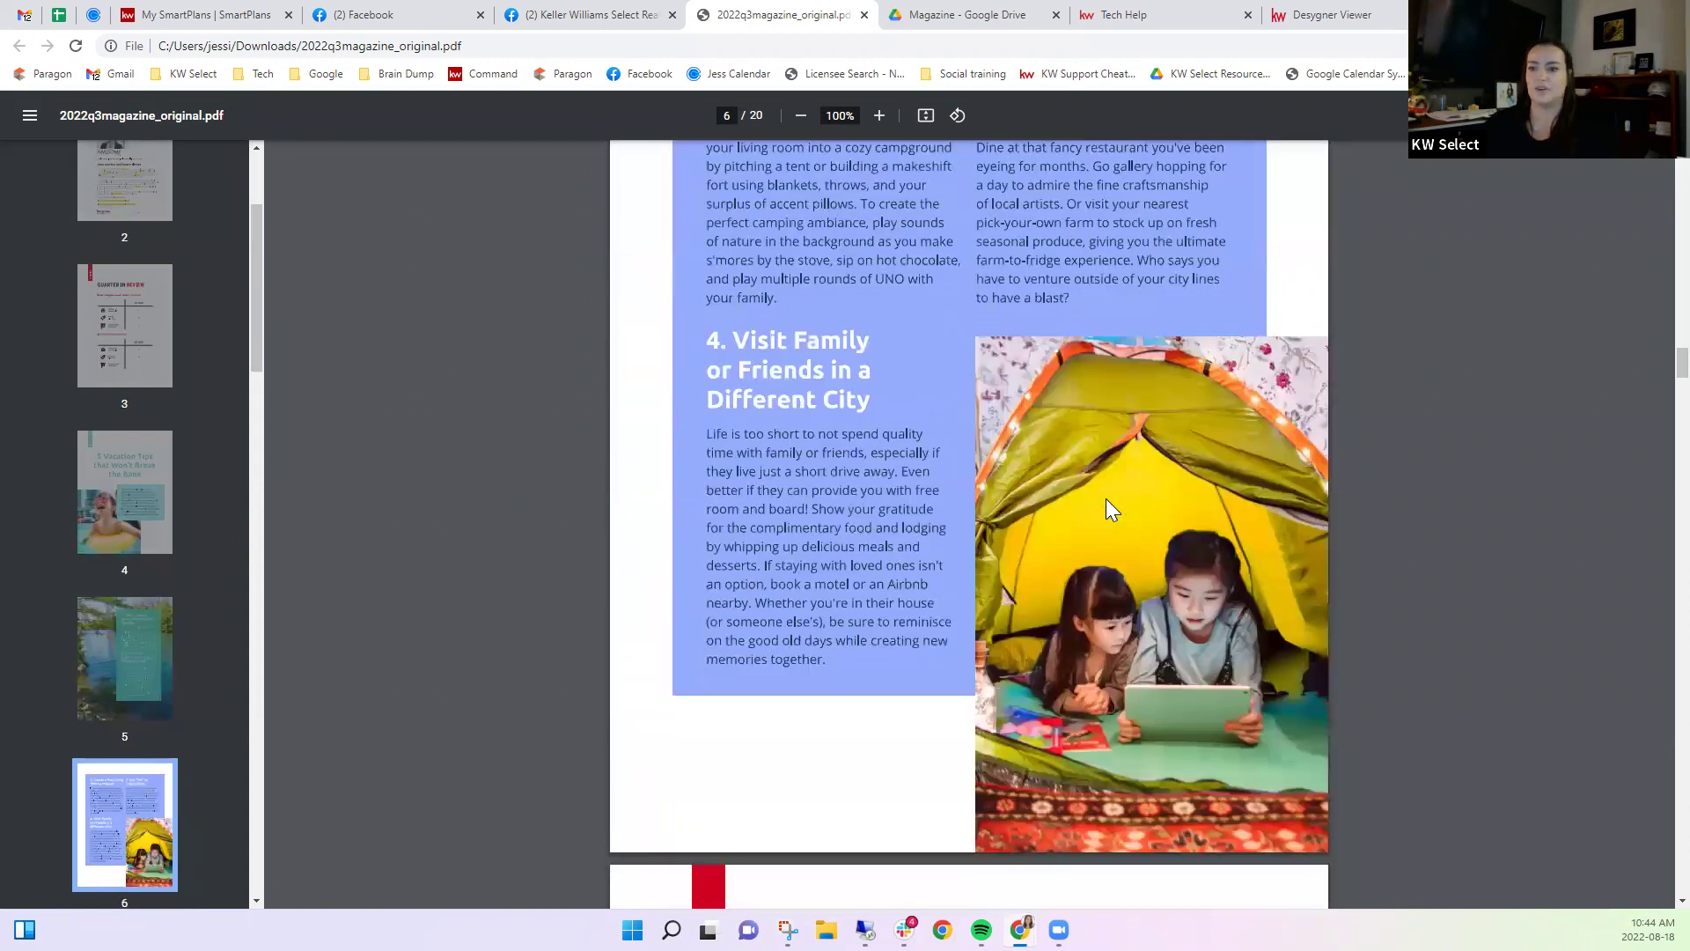
scroll(1107, 502, down, 10)
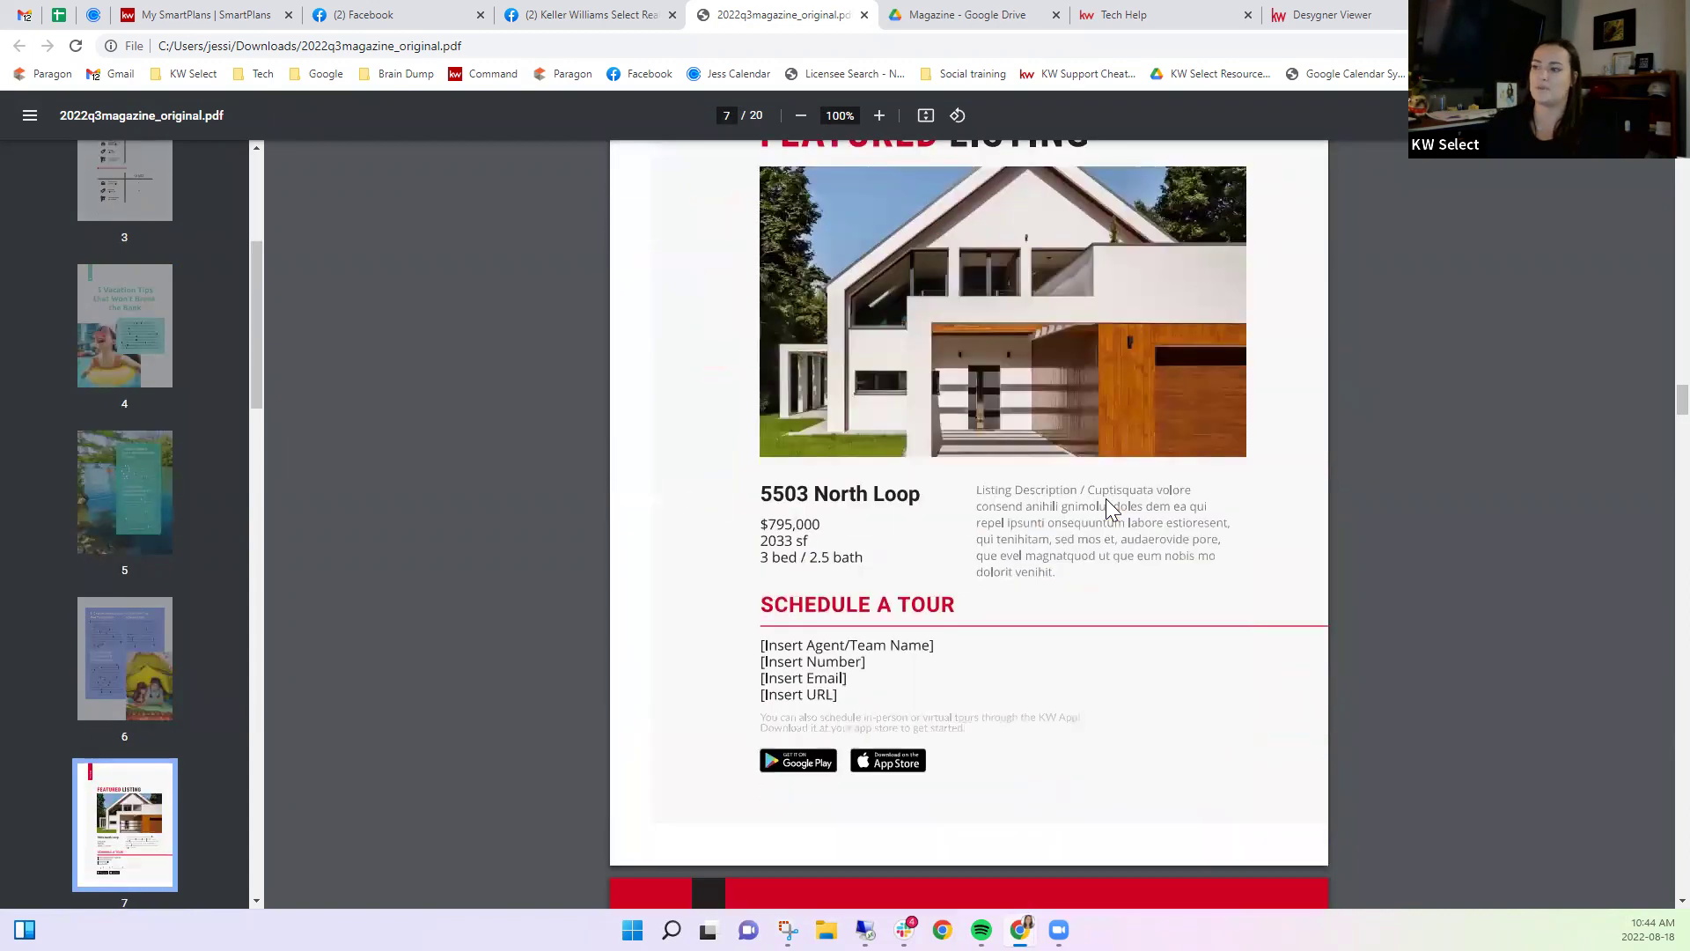
scroll(1107, 499, down, 10)
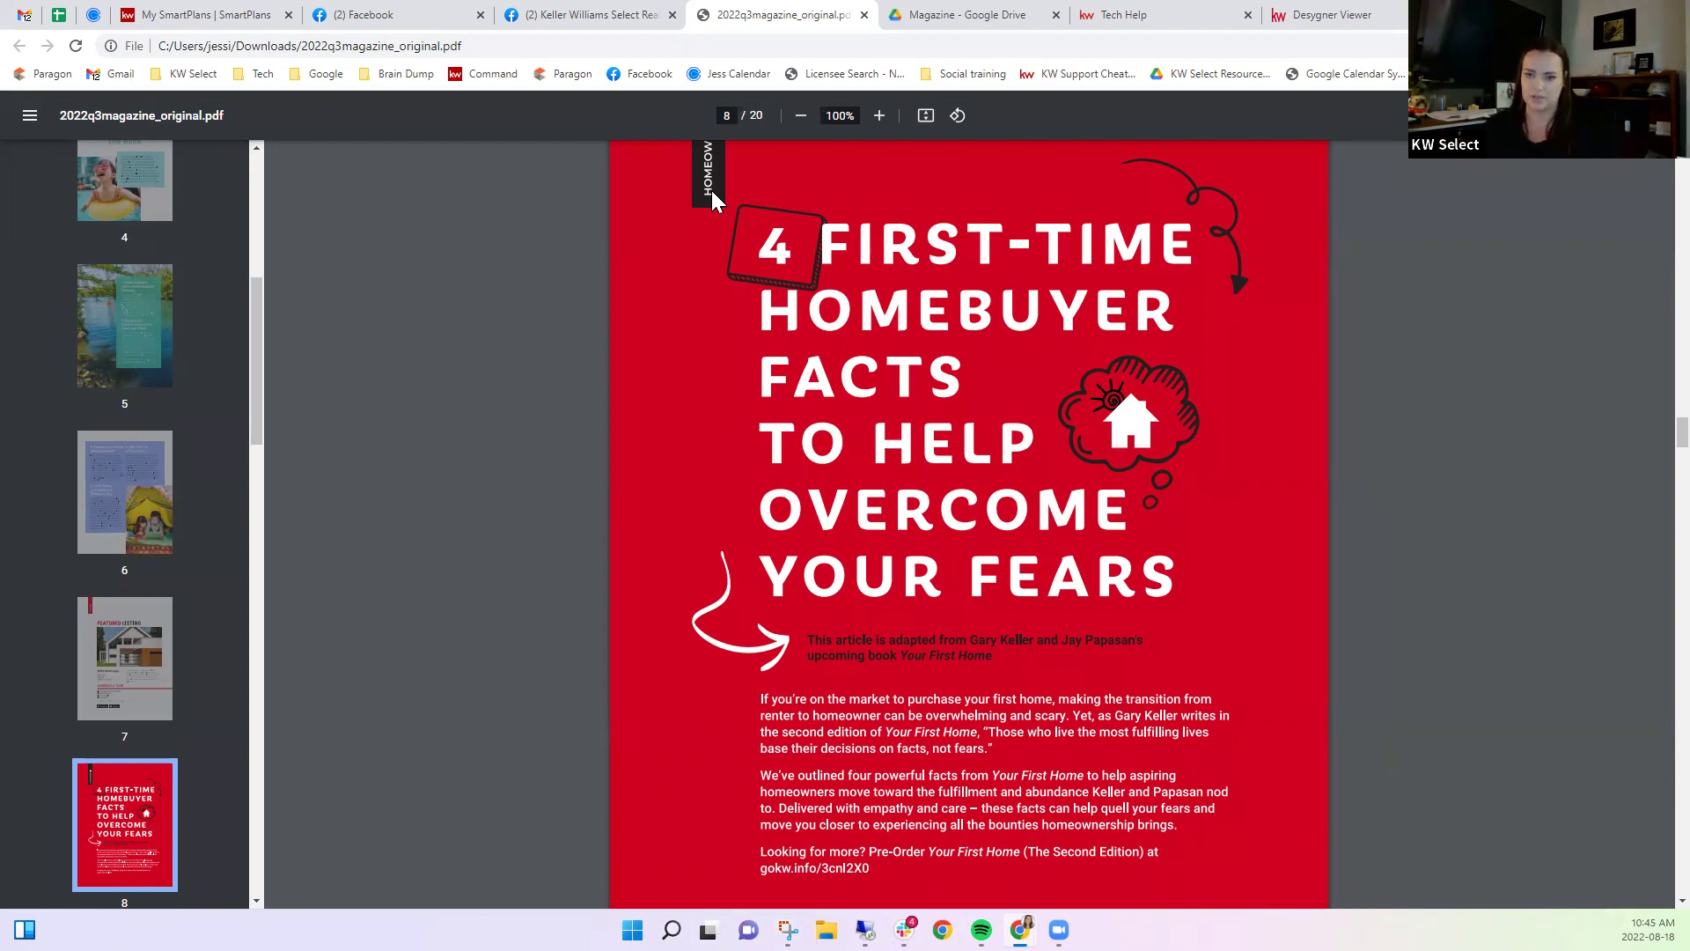
scroll(1003, 356, up, 4)
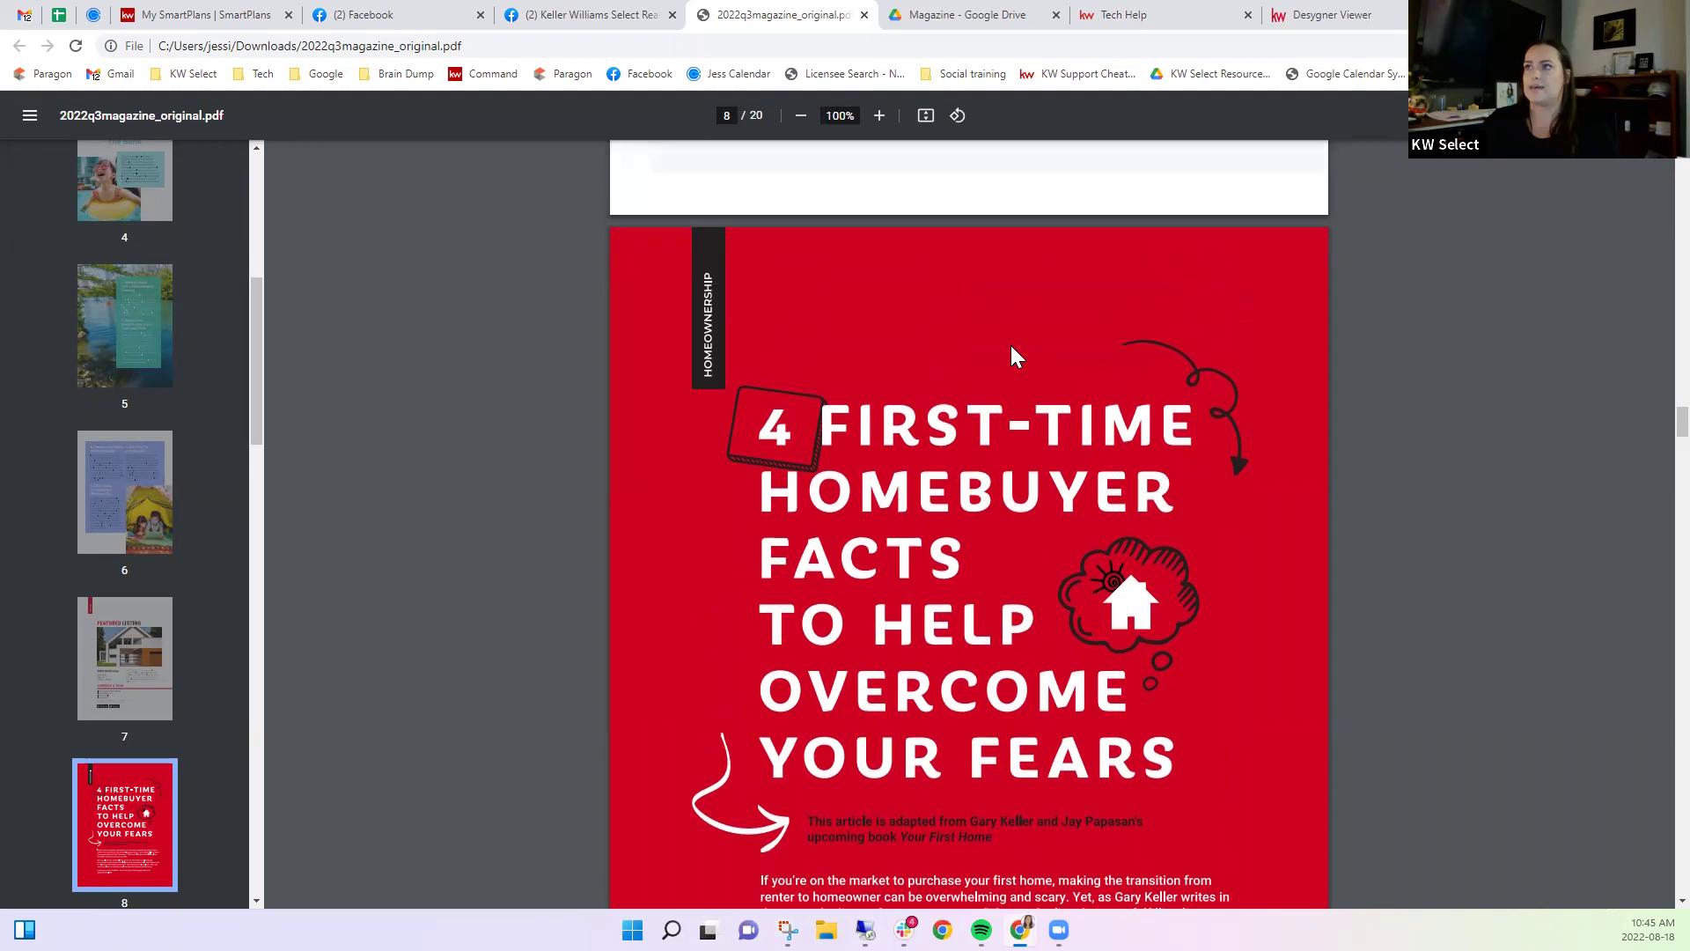
click(249, 11)
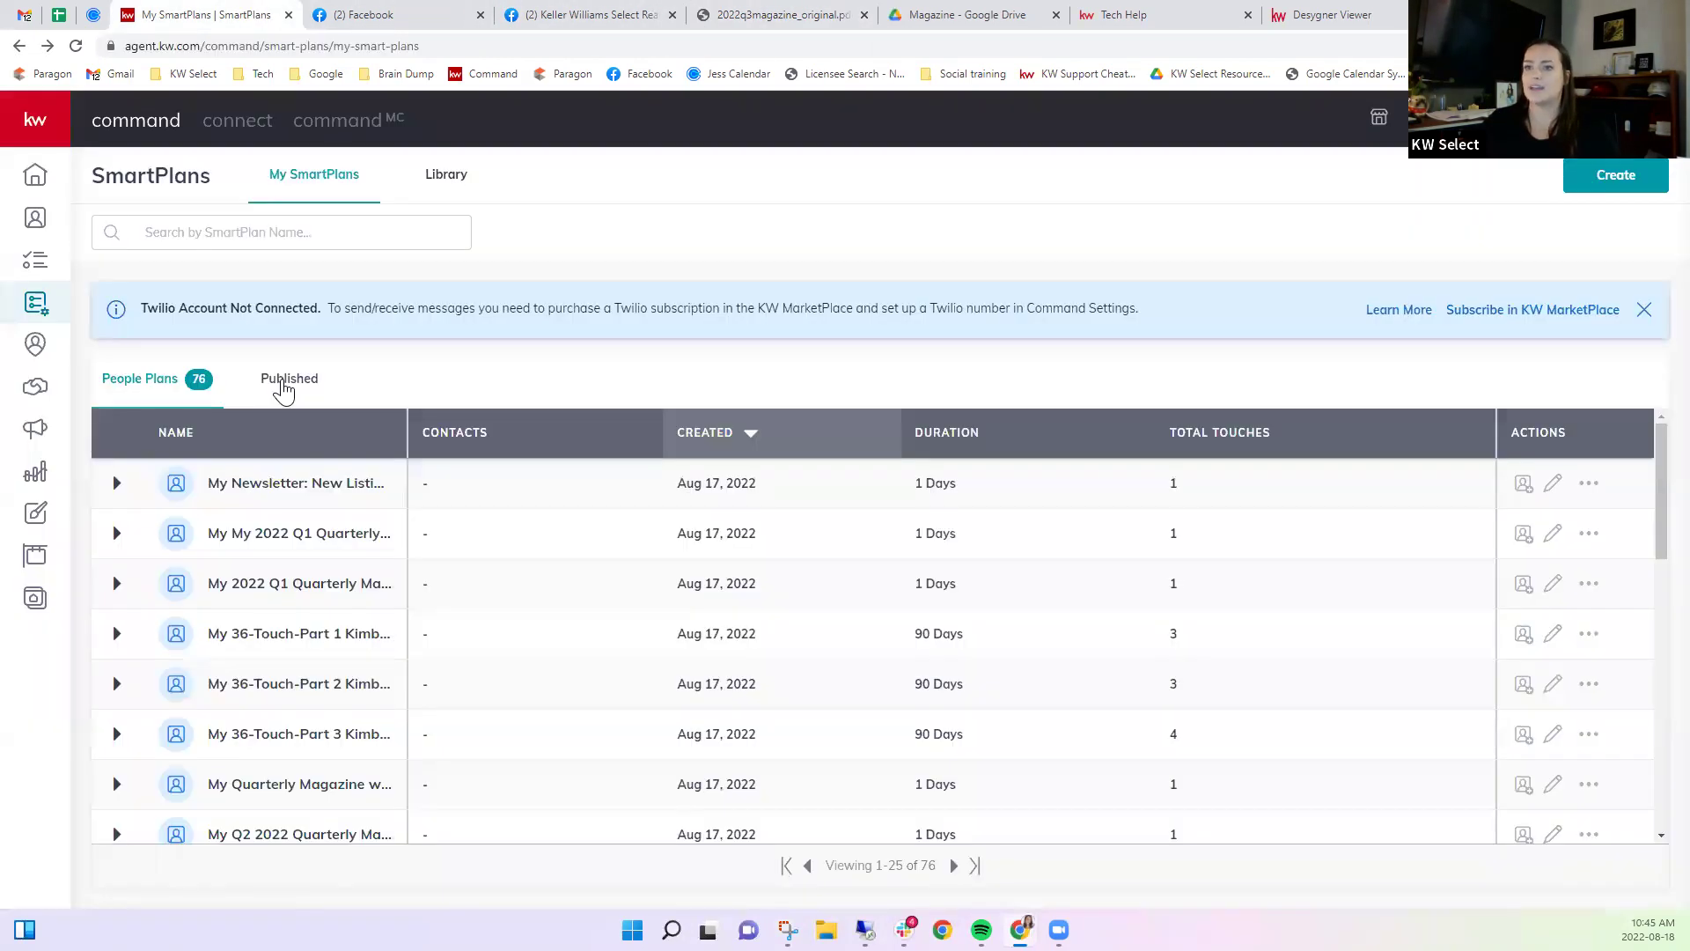
Open the Social magazine design from Designs, view its pages 2 and 3, and open a new tab.
click(37, 516)
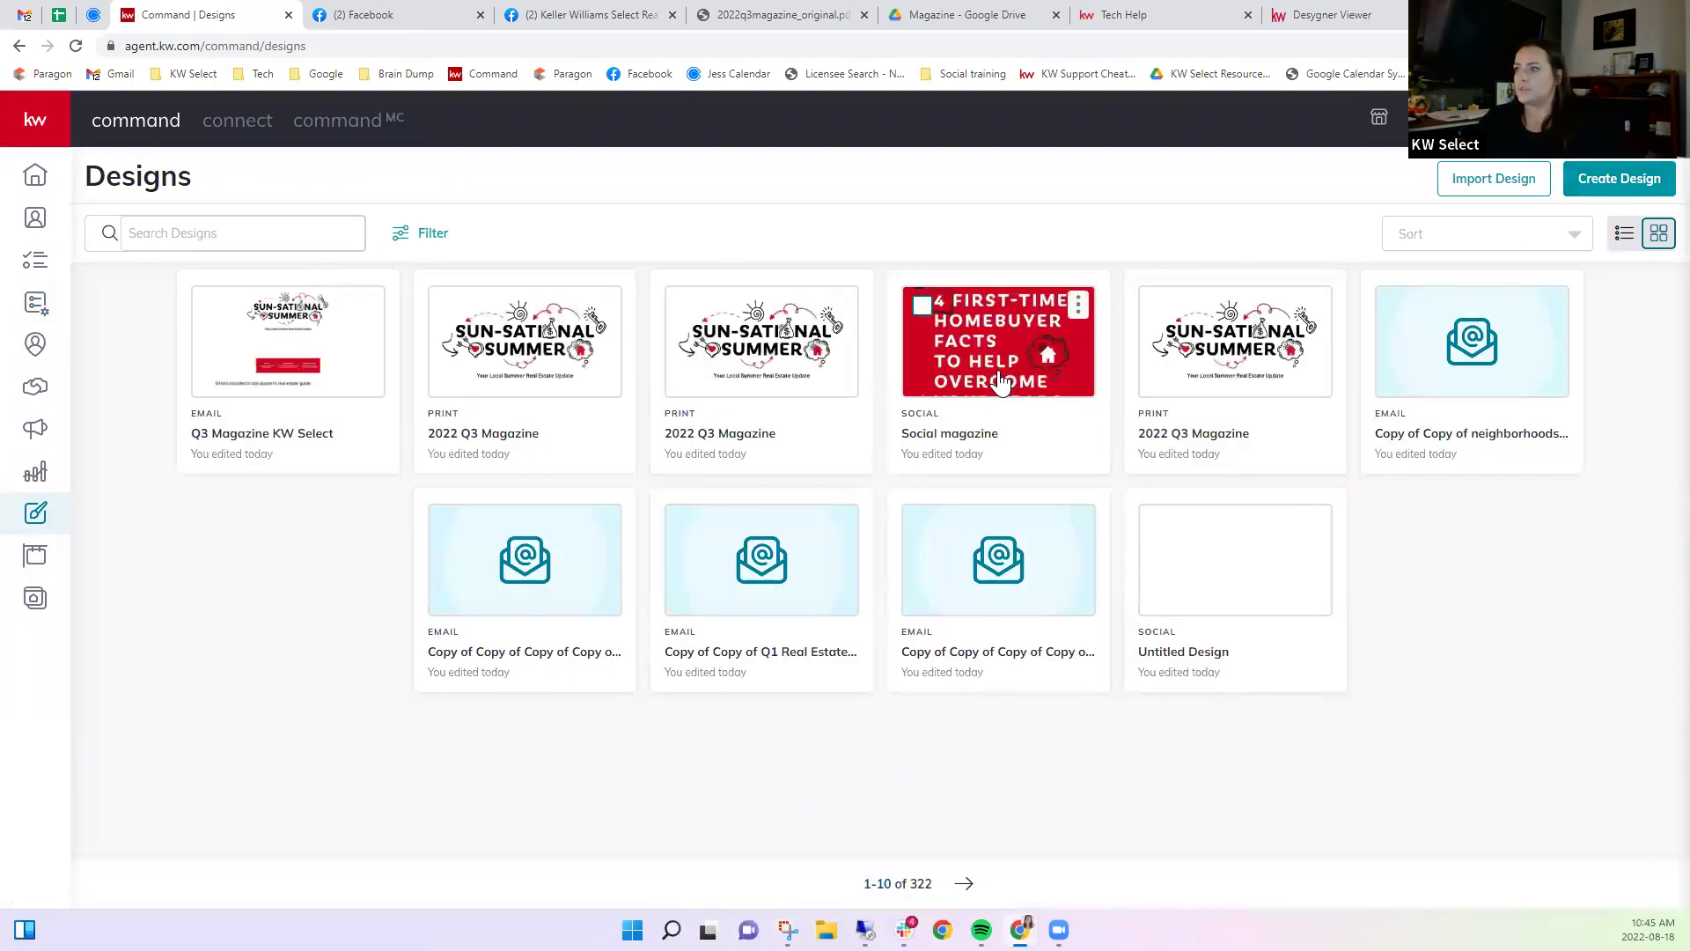
click(1001, 375)
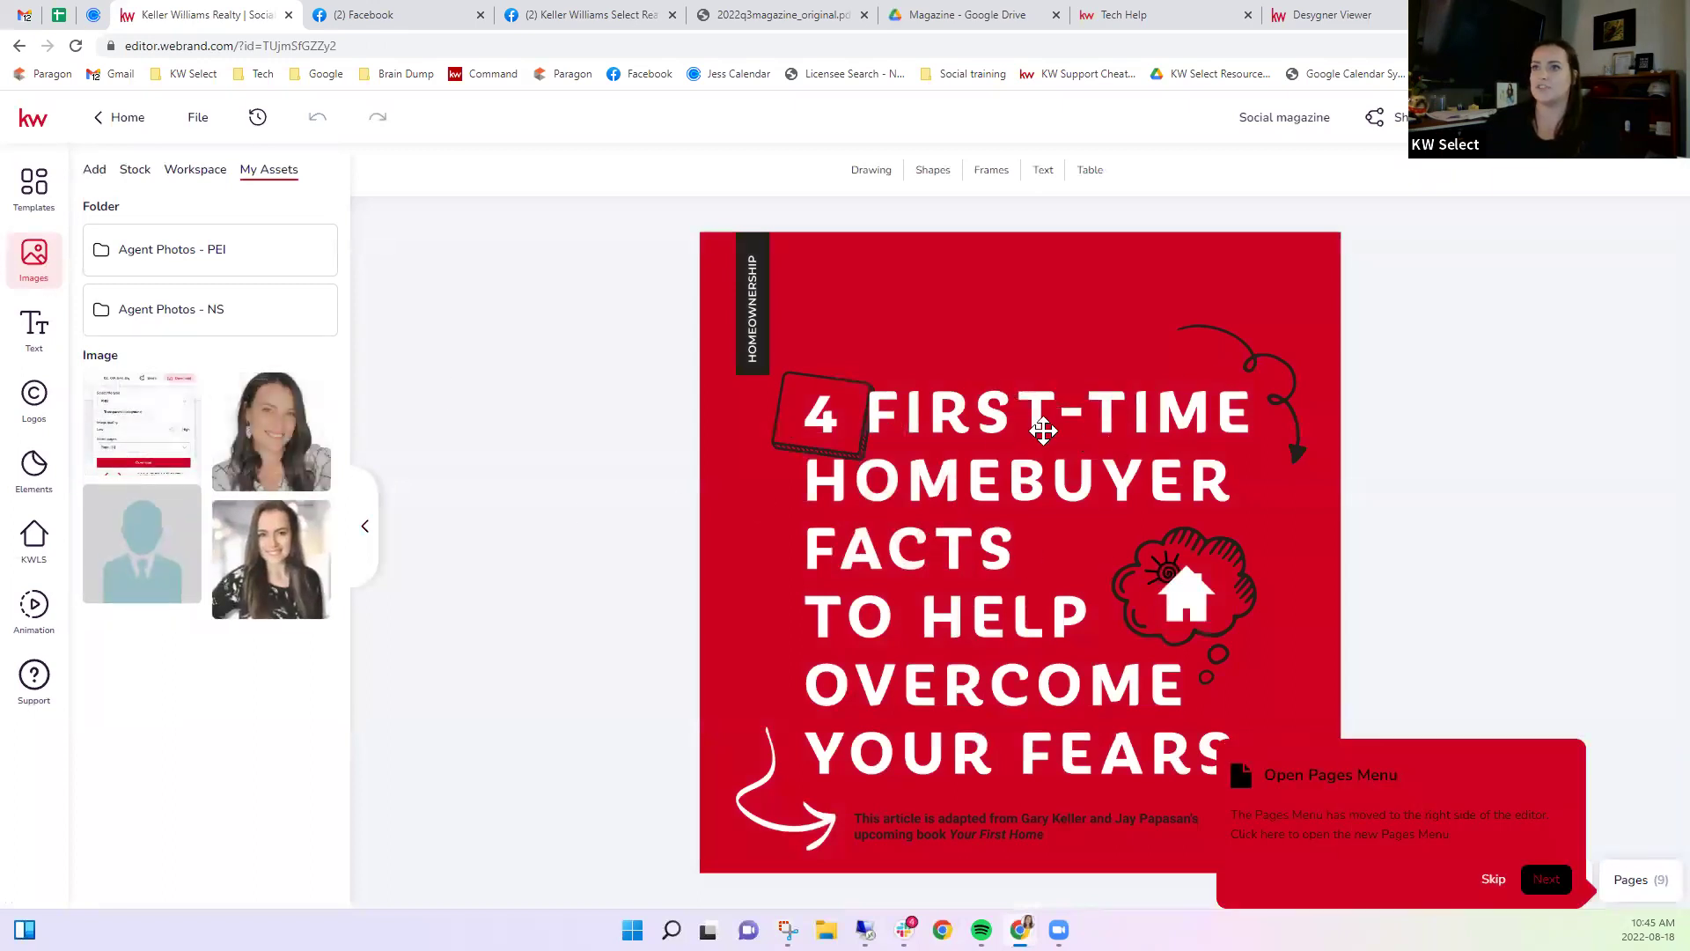
click(95, 170)
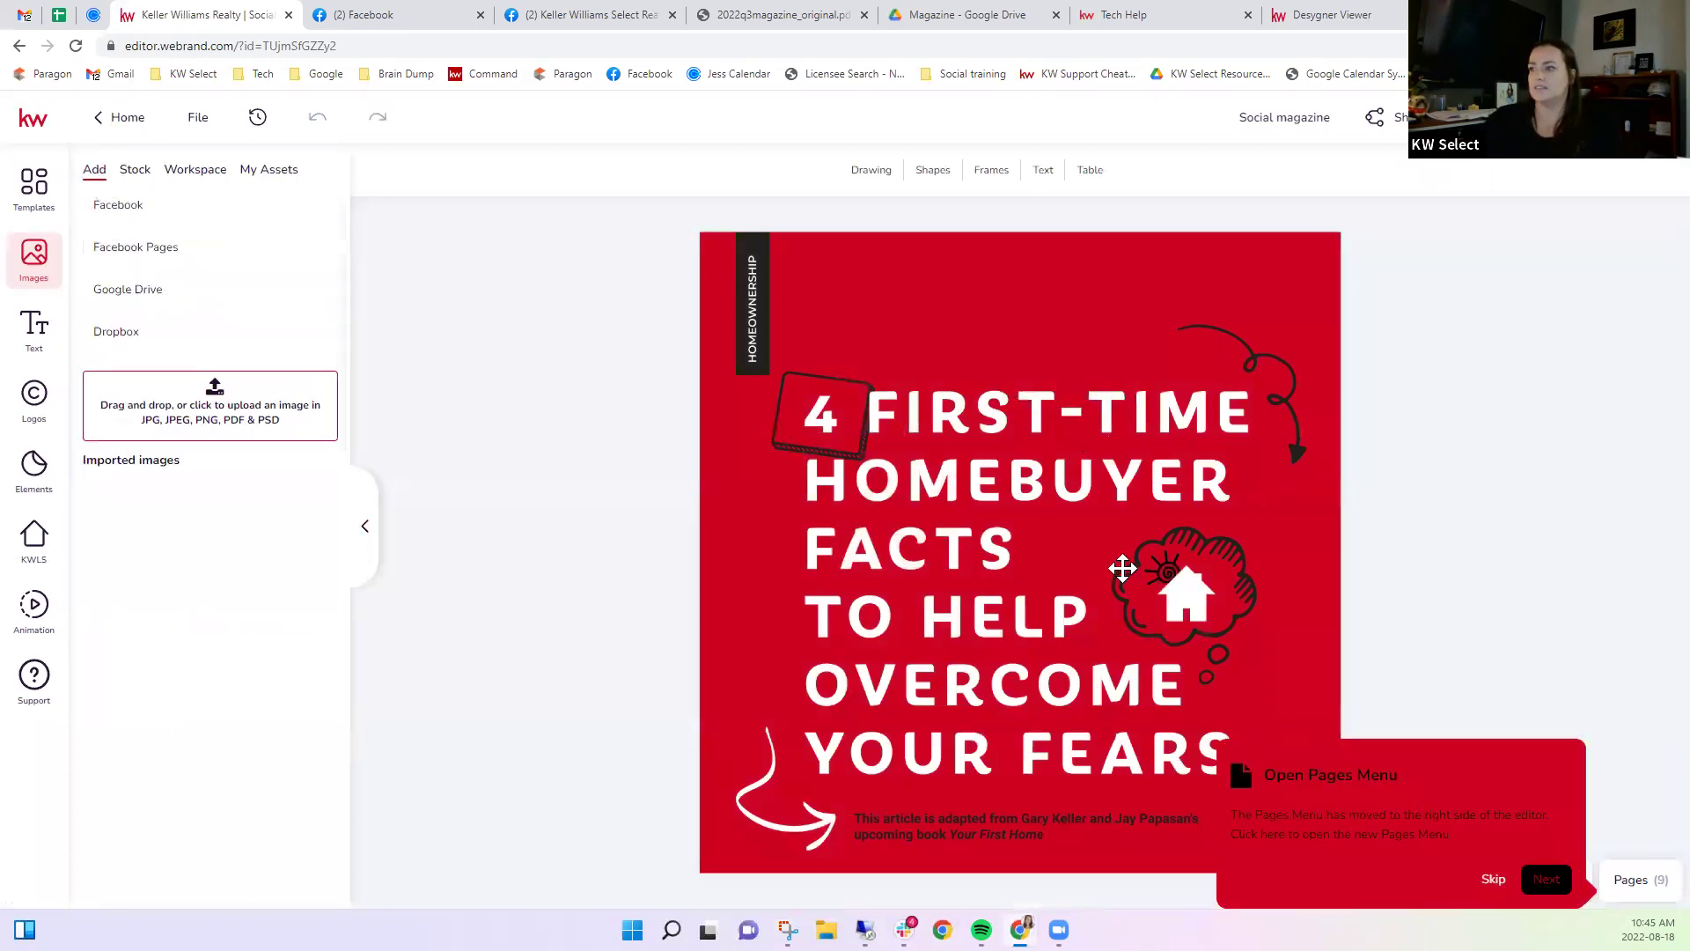
click(1624, 879)
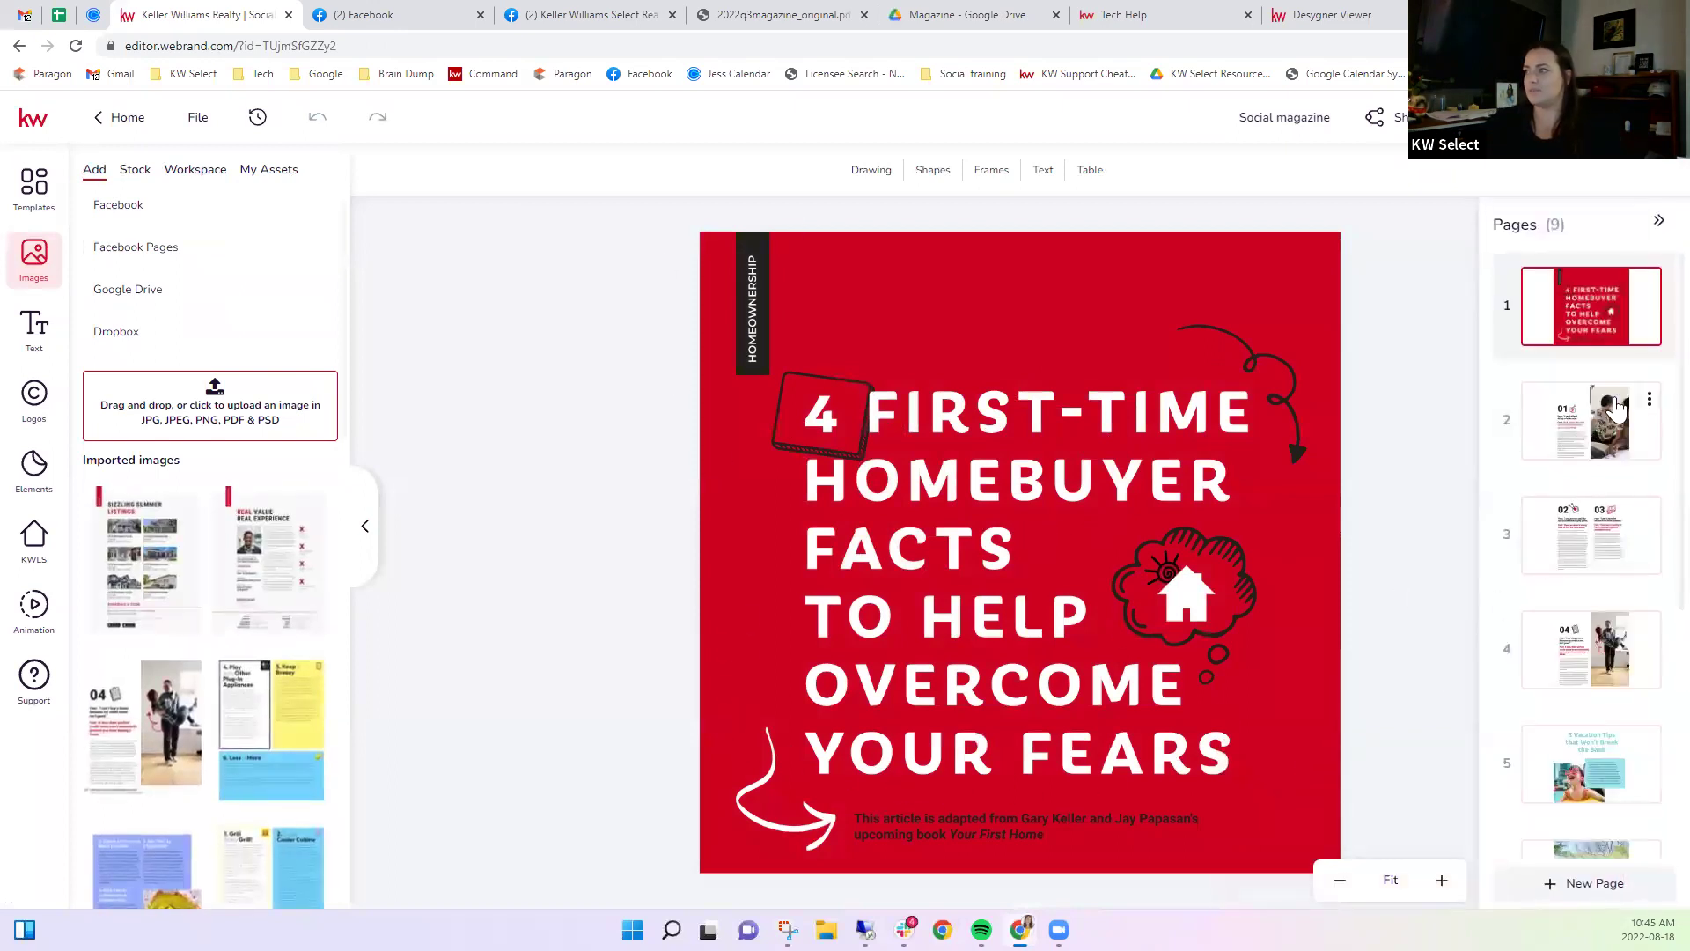
click(1600, 431)
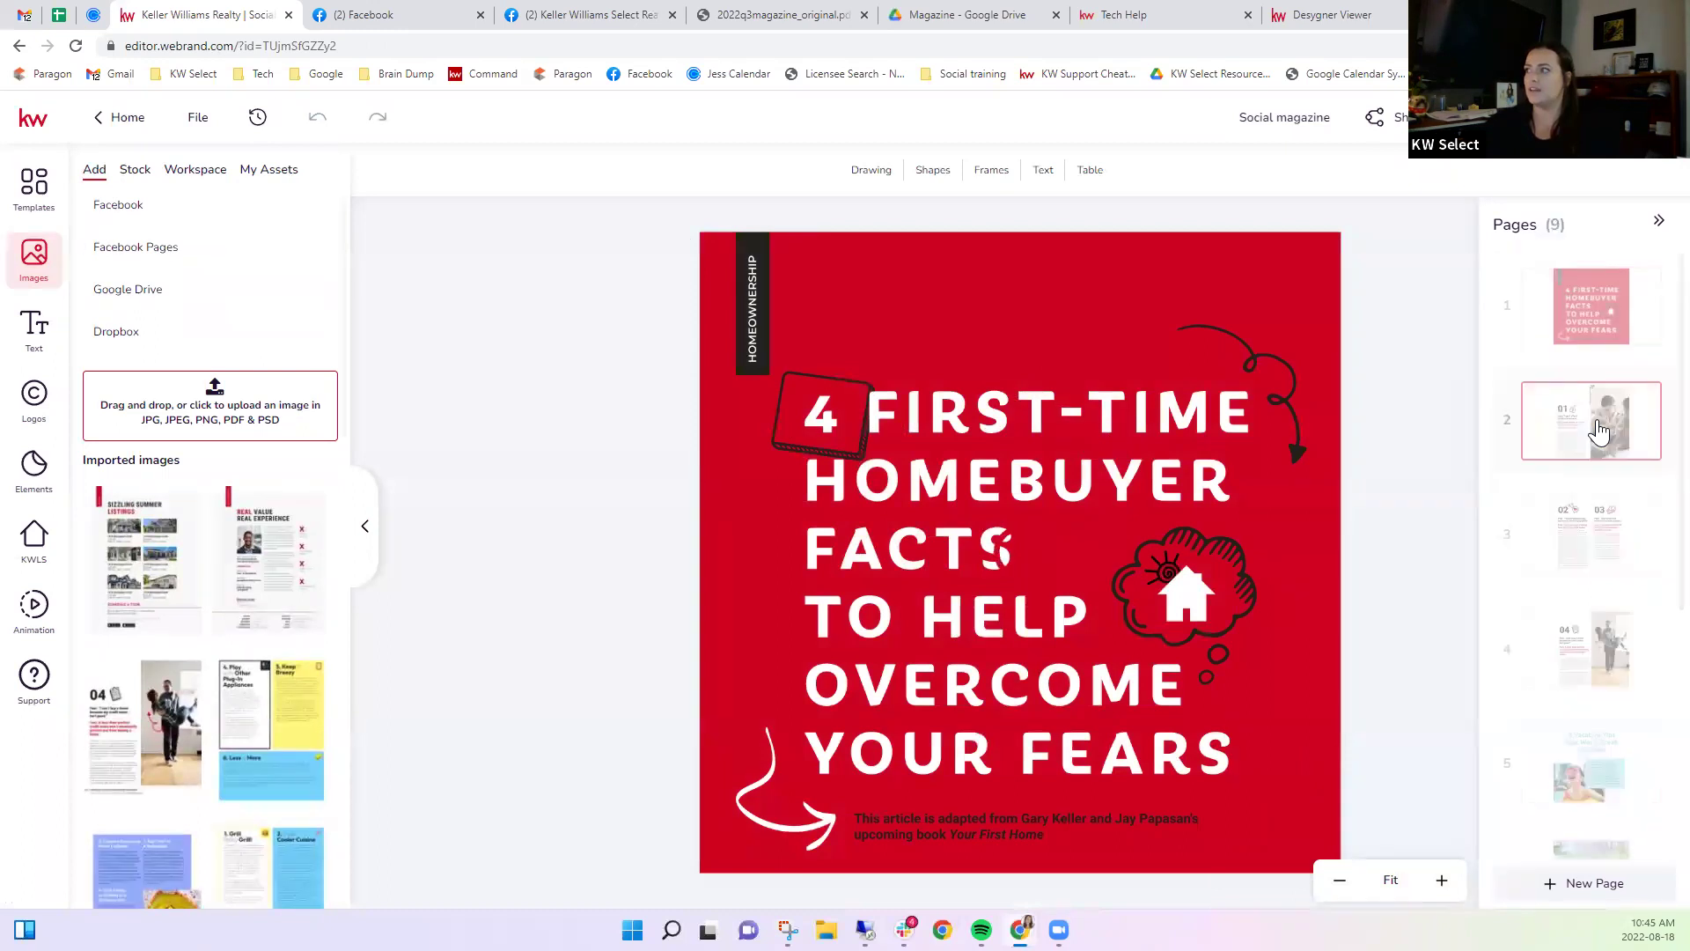
click(1578, 537)
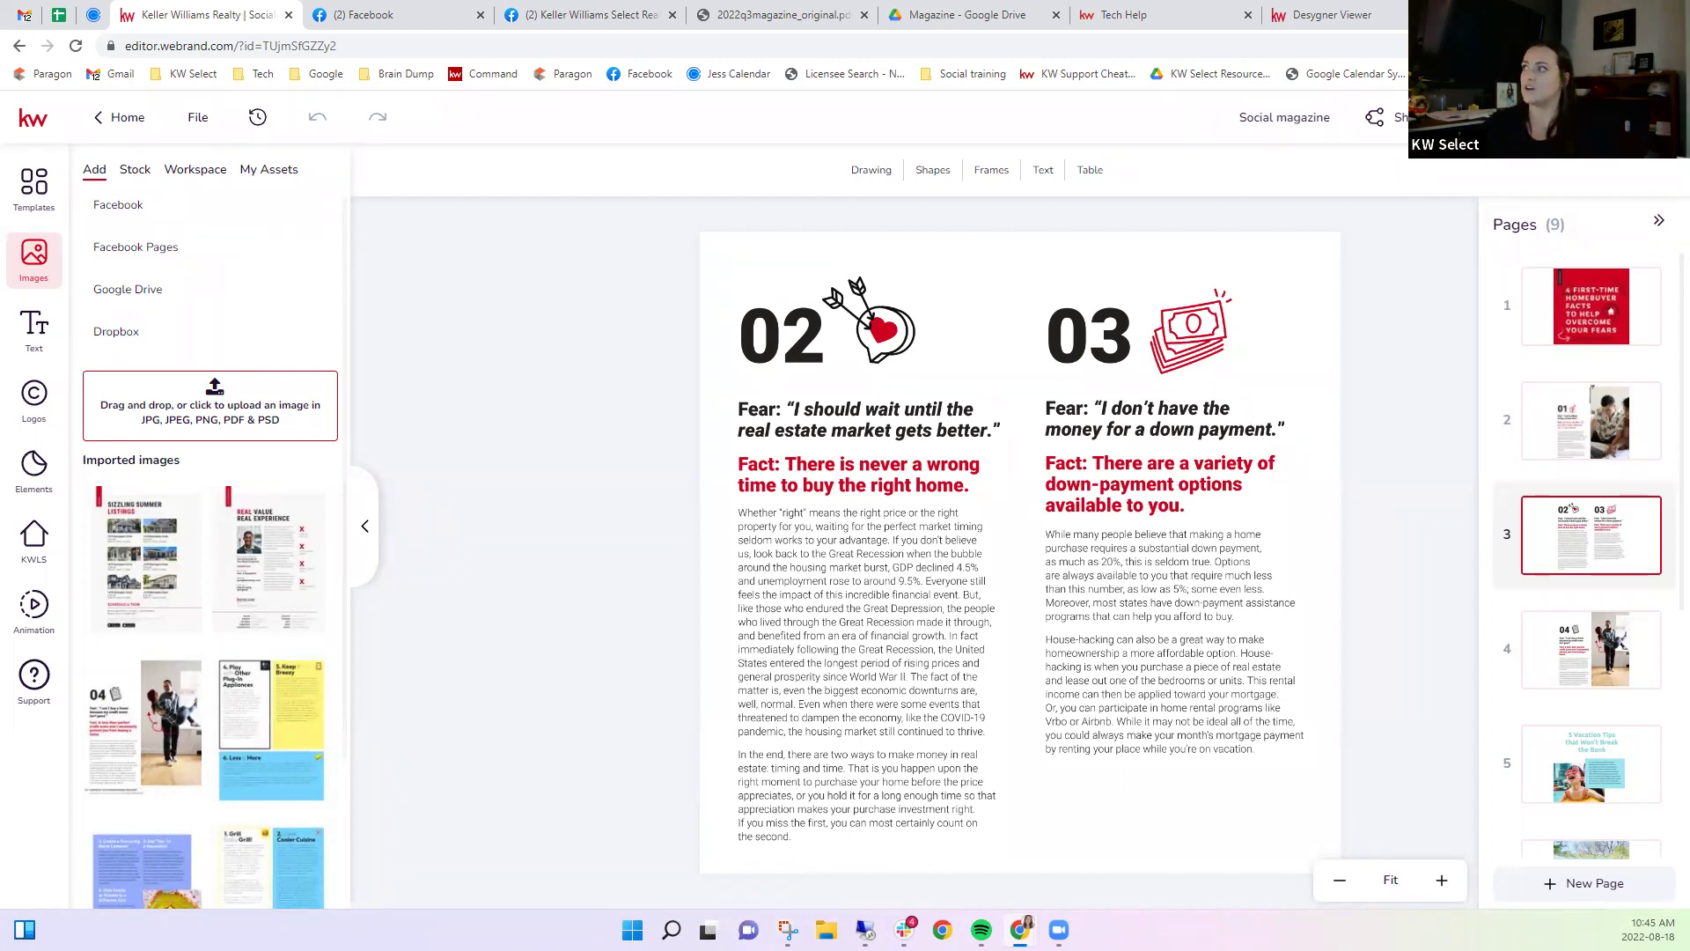
click(1470, 15)
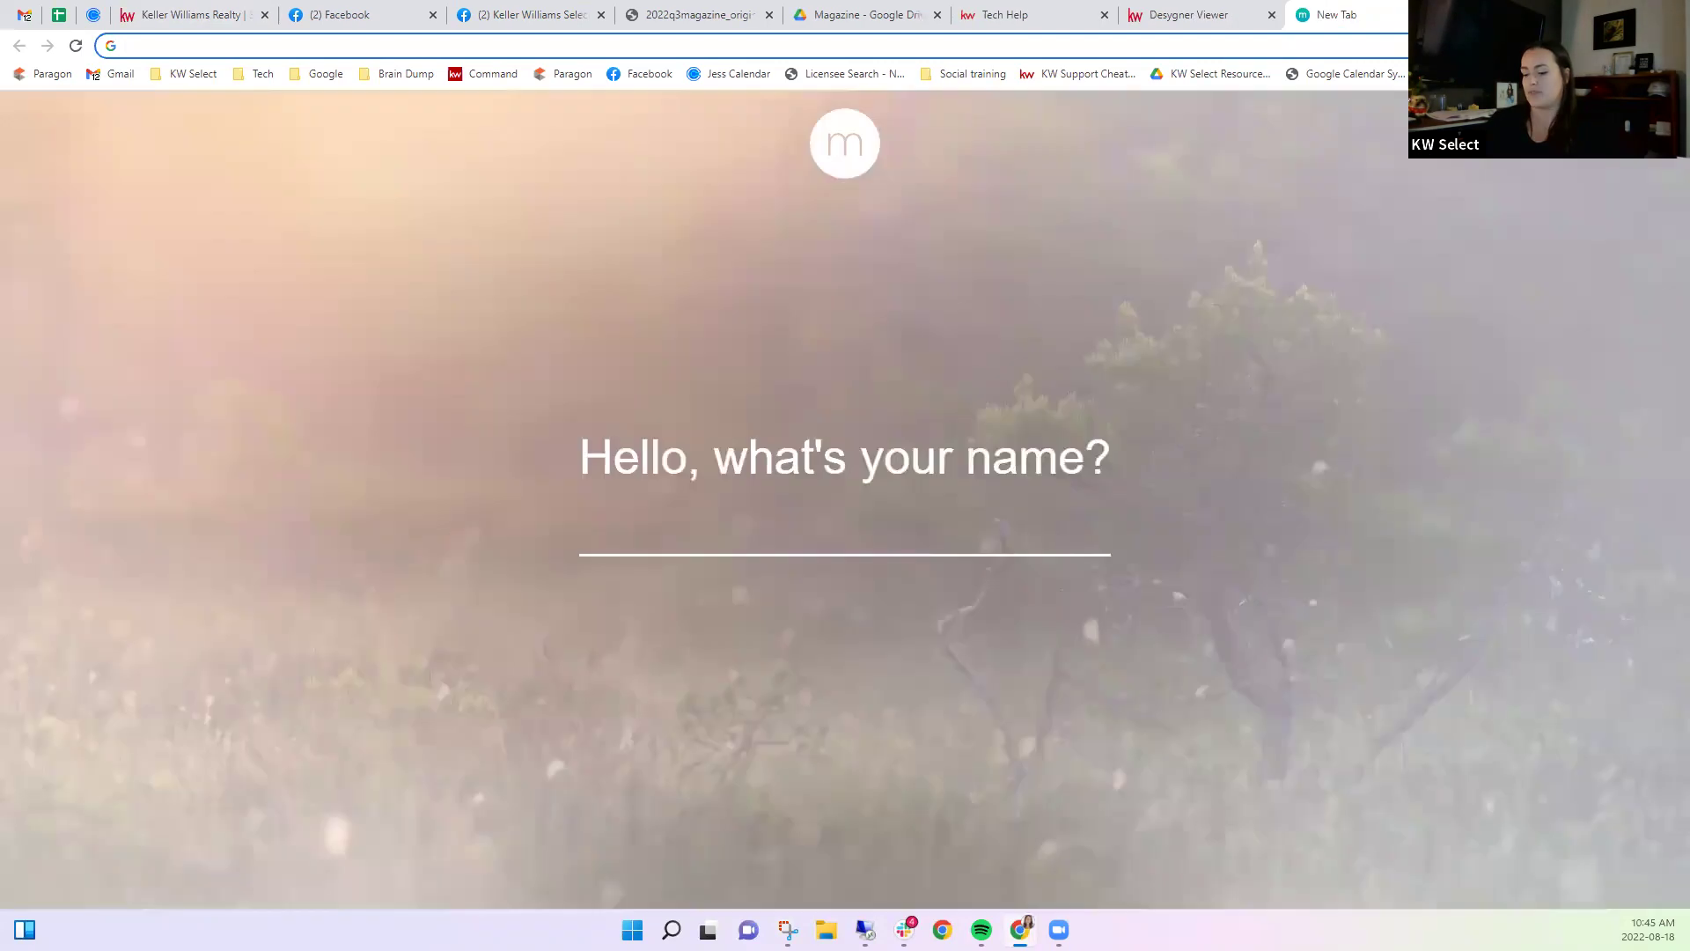
On ilovepdf.com, convert 2022q3magazine_original.pdf to JPG images with the PDF to JPG tool.
text(ilo)
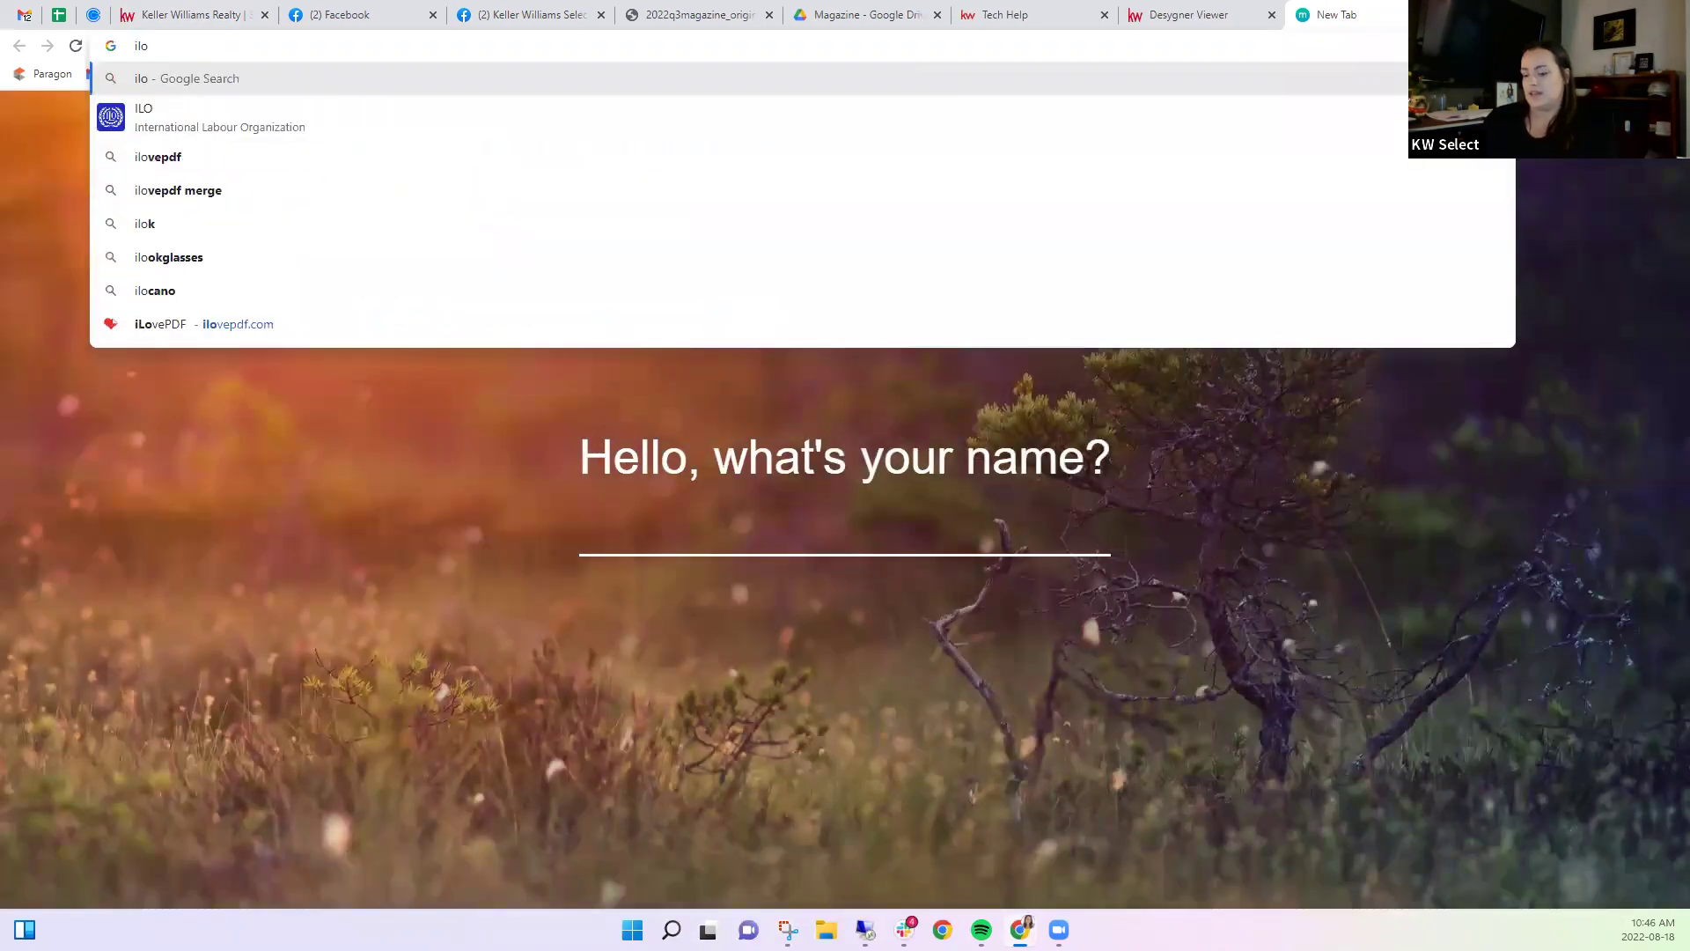
text(vepdf.com)
key(Return)
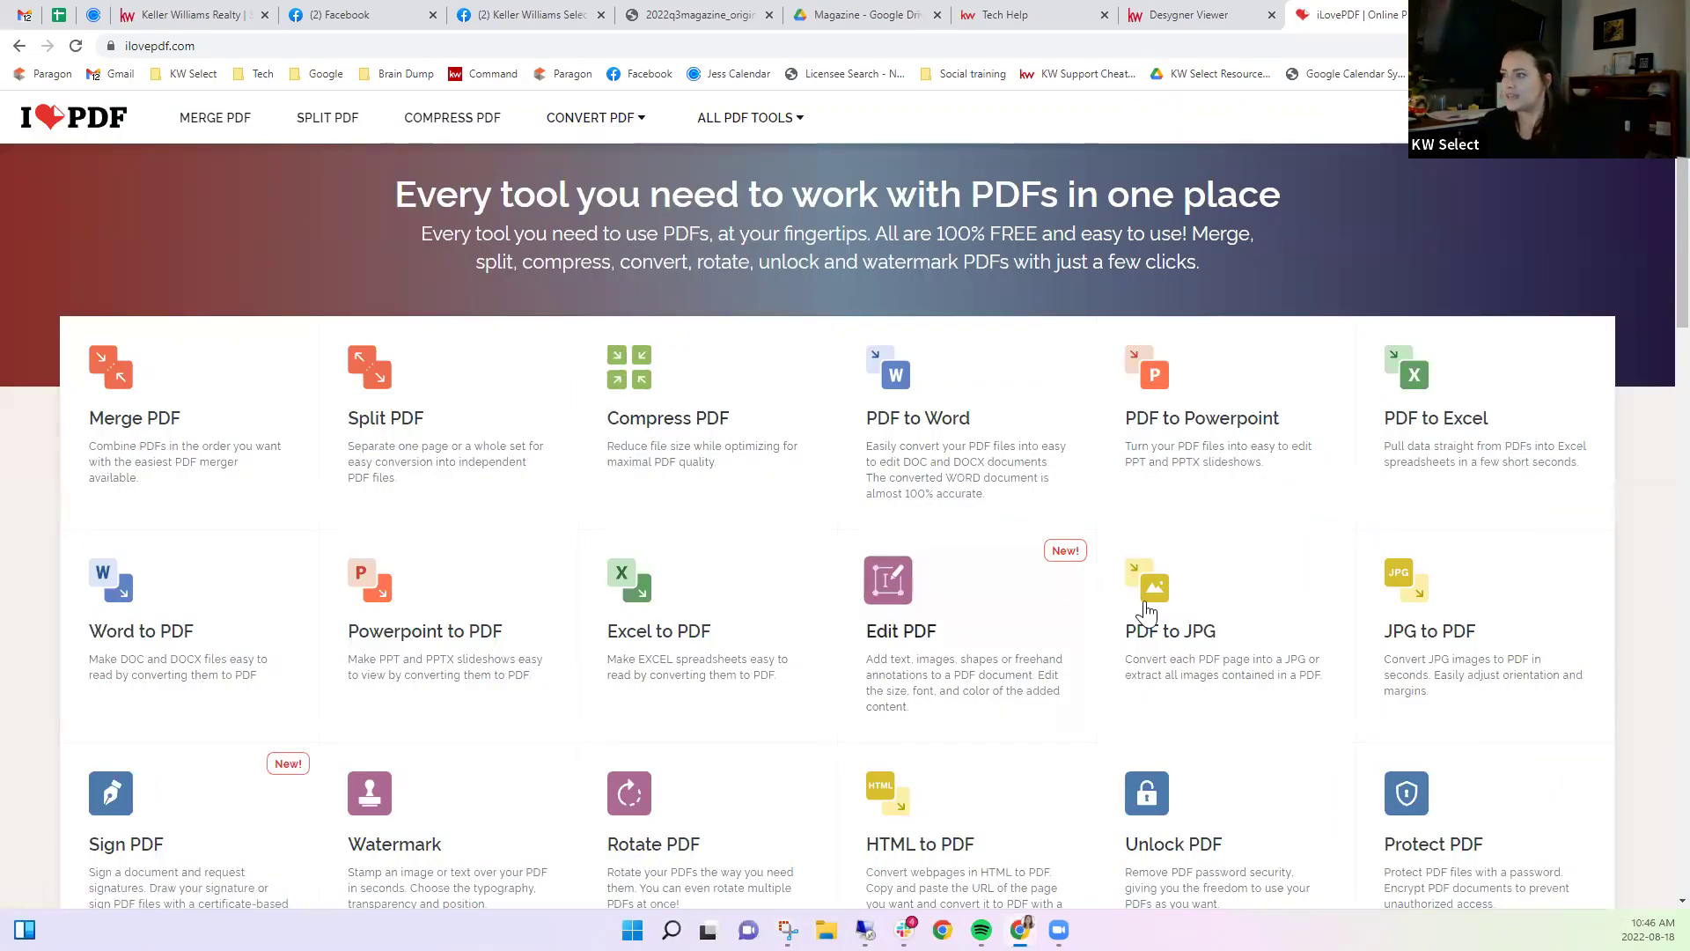
click(1175, 647)
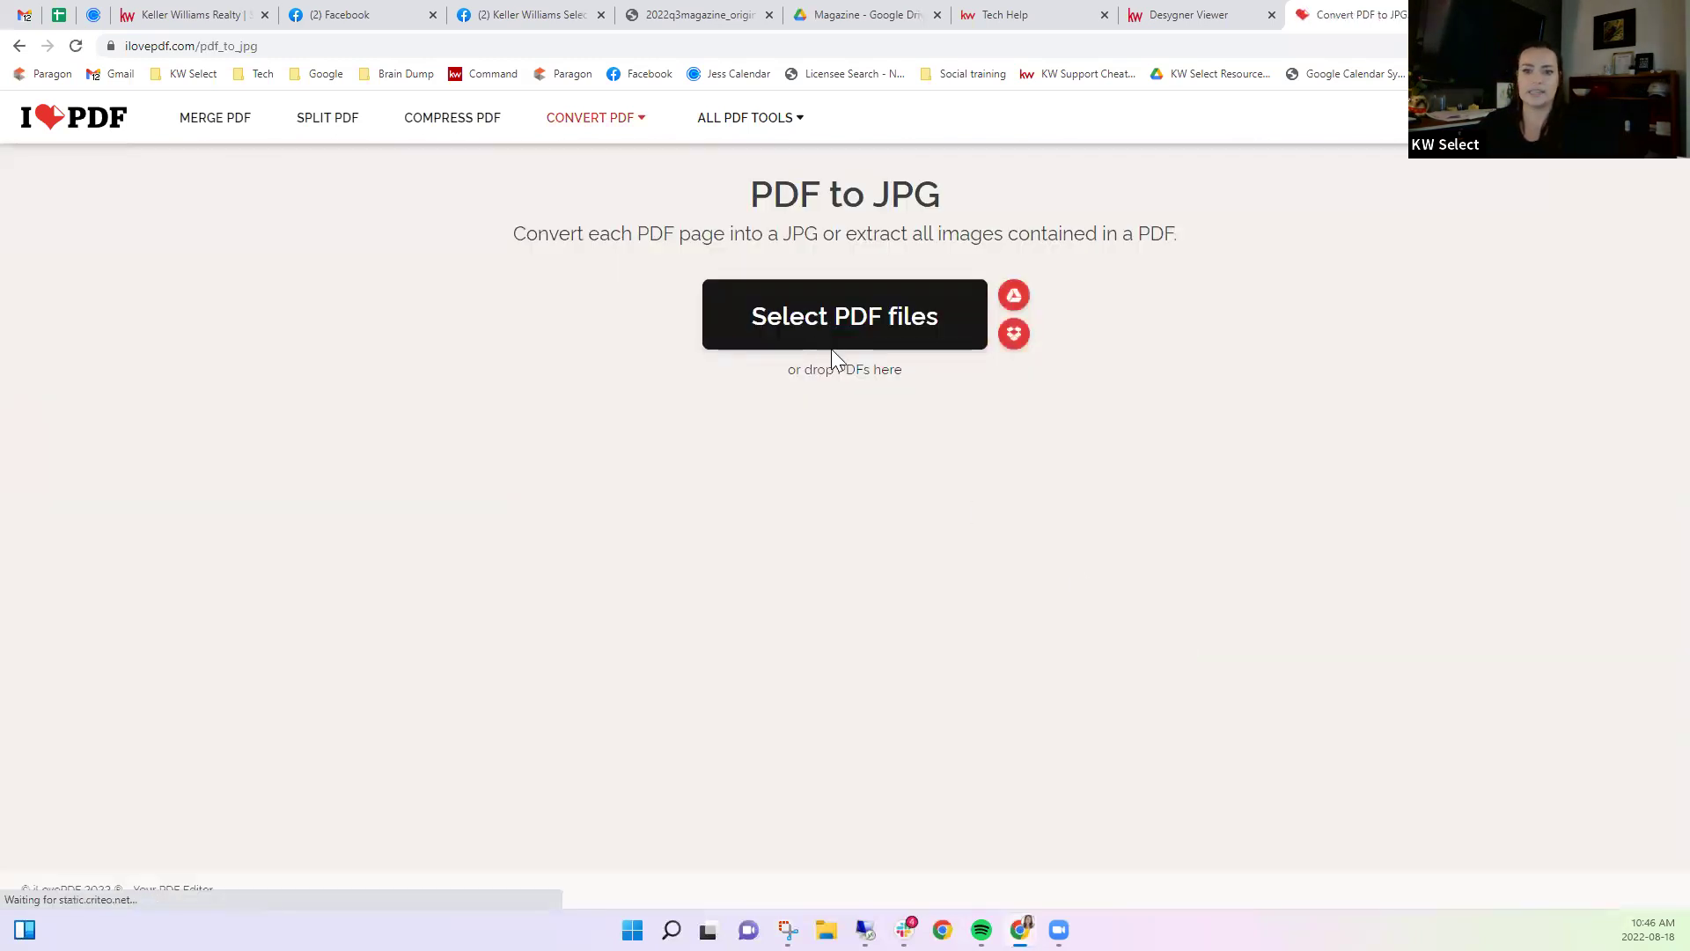
click(837, 321)
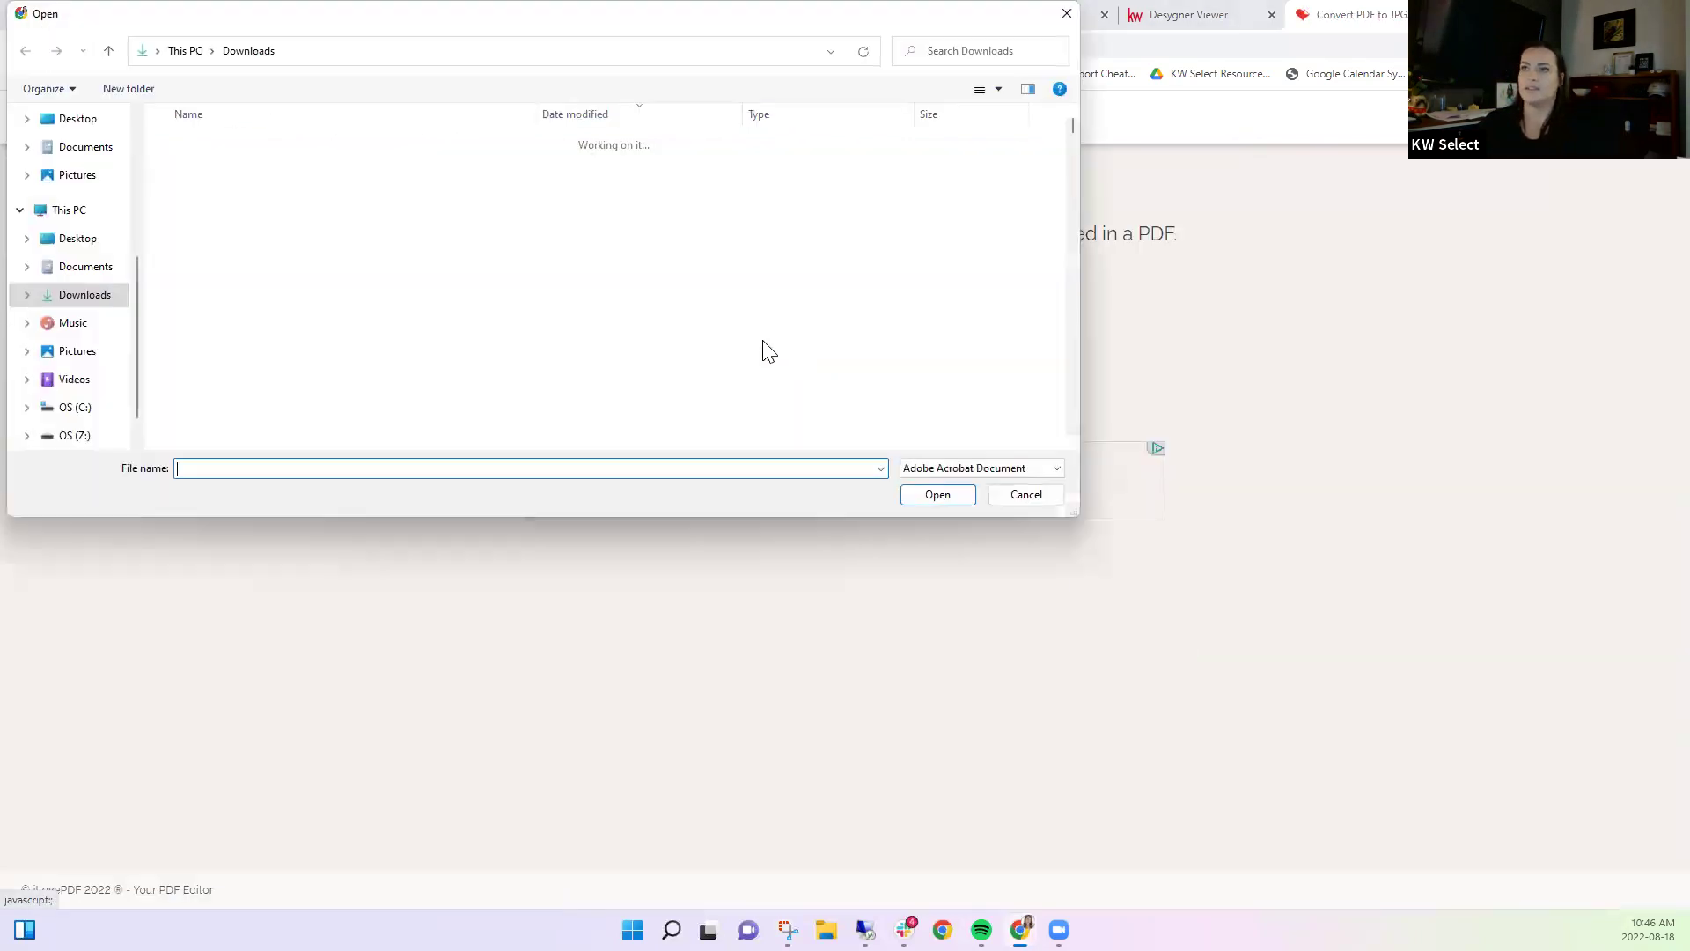
double_click(252, 169)
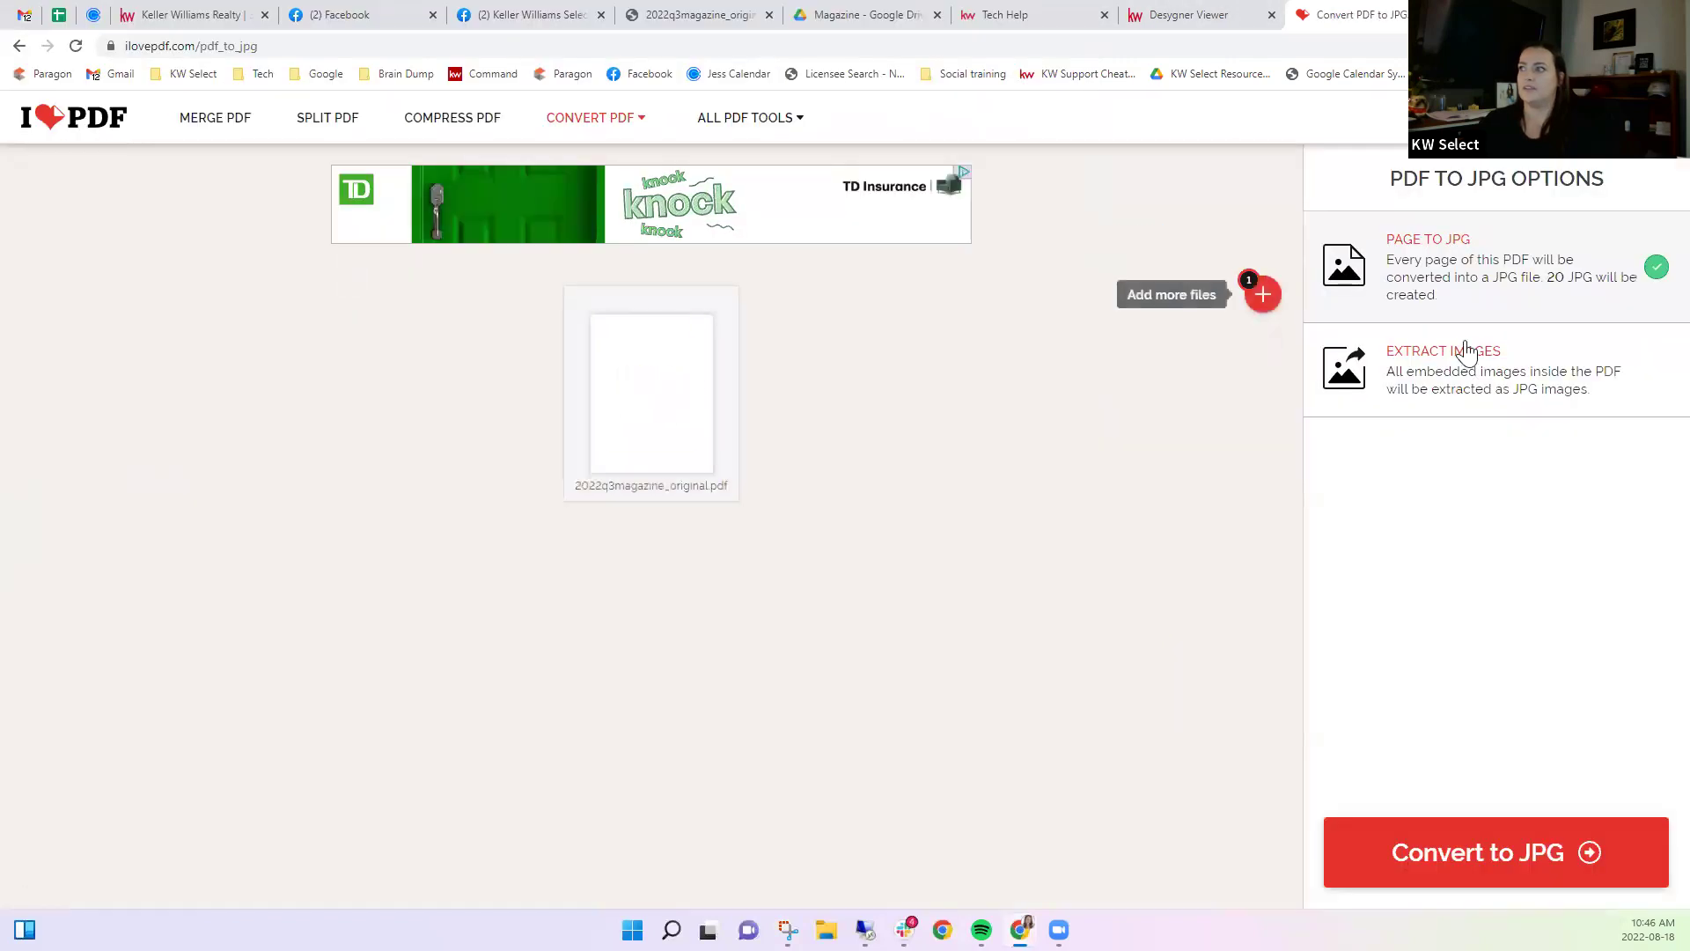
click(1475, 852)
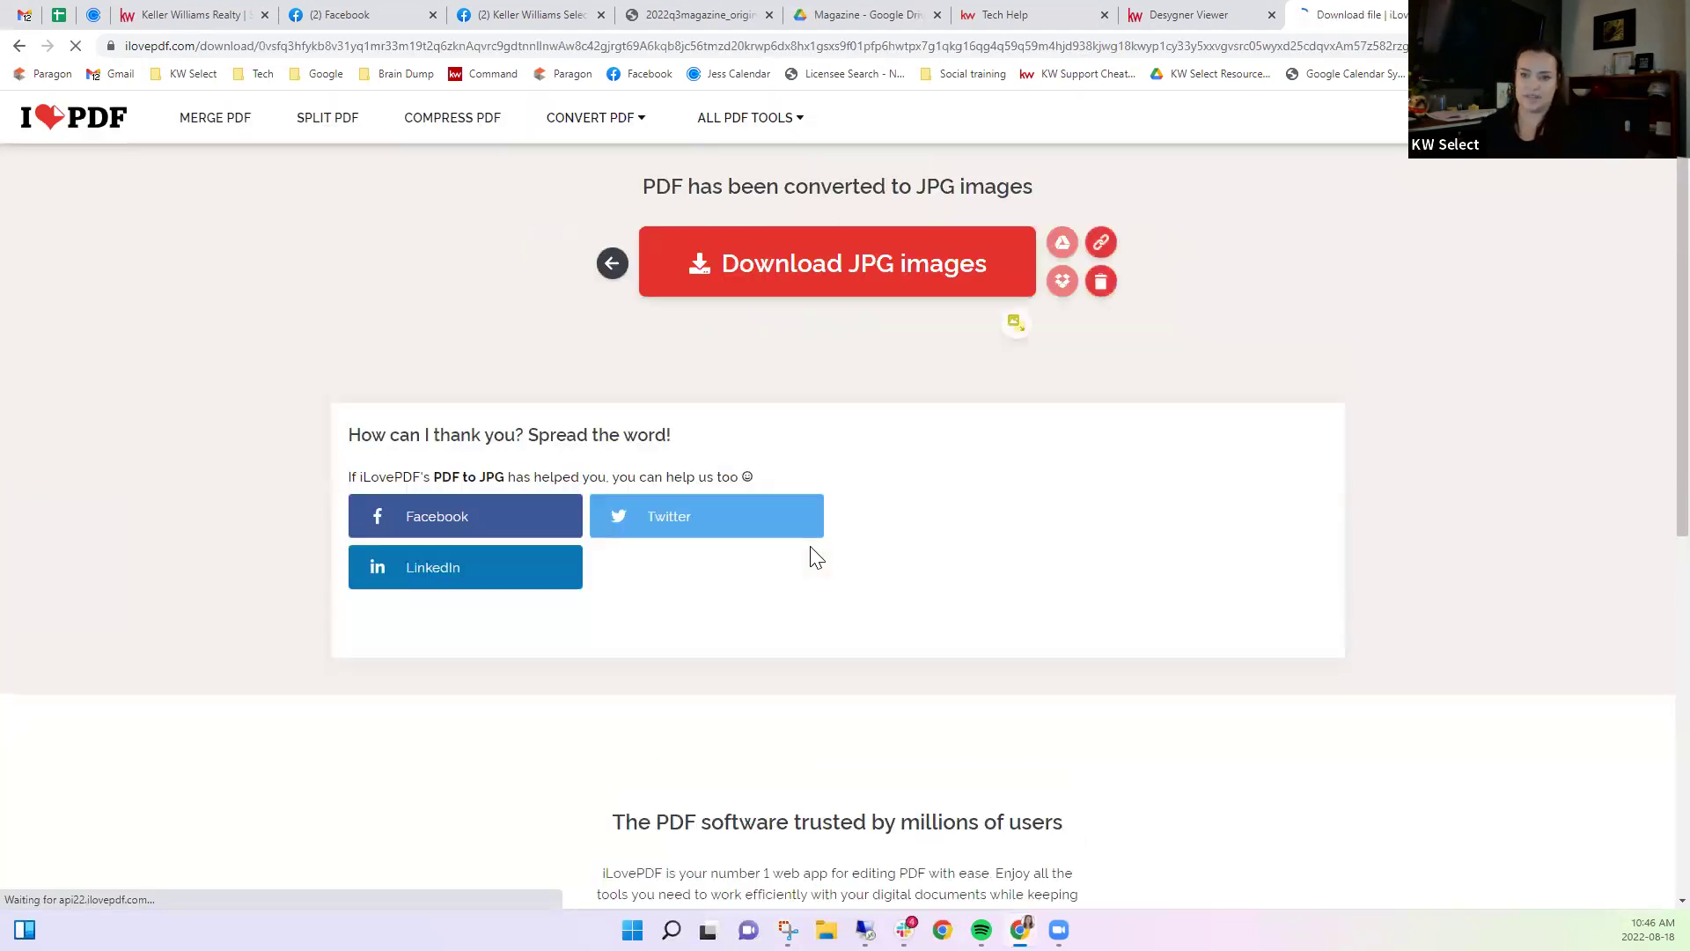
Download the 20 JPG pages as a zip, then return to the Desygner Viewer magazine tab.
click(797, 283)
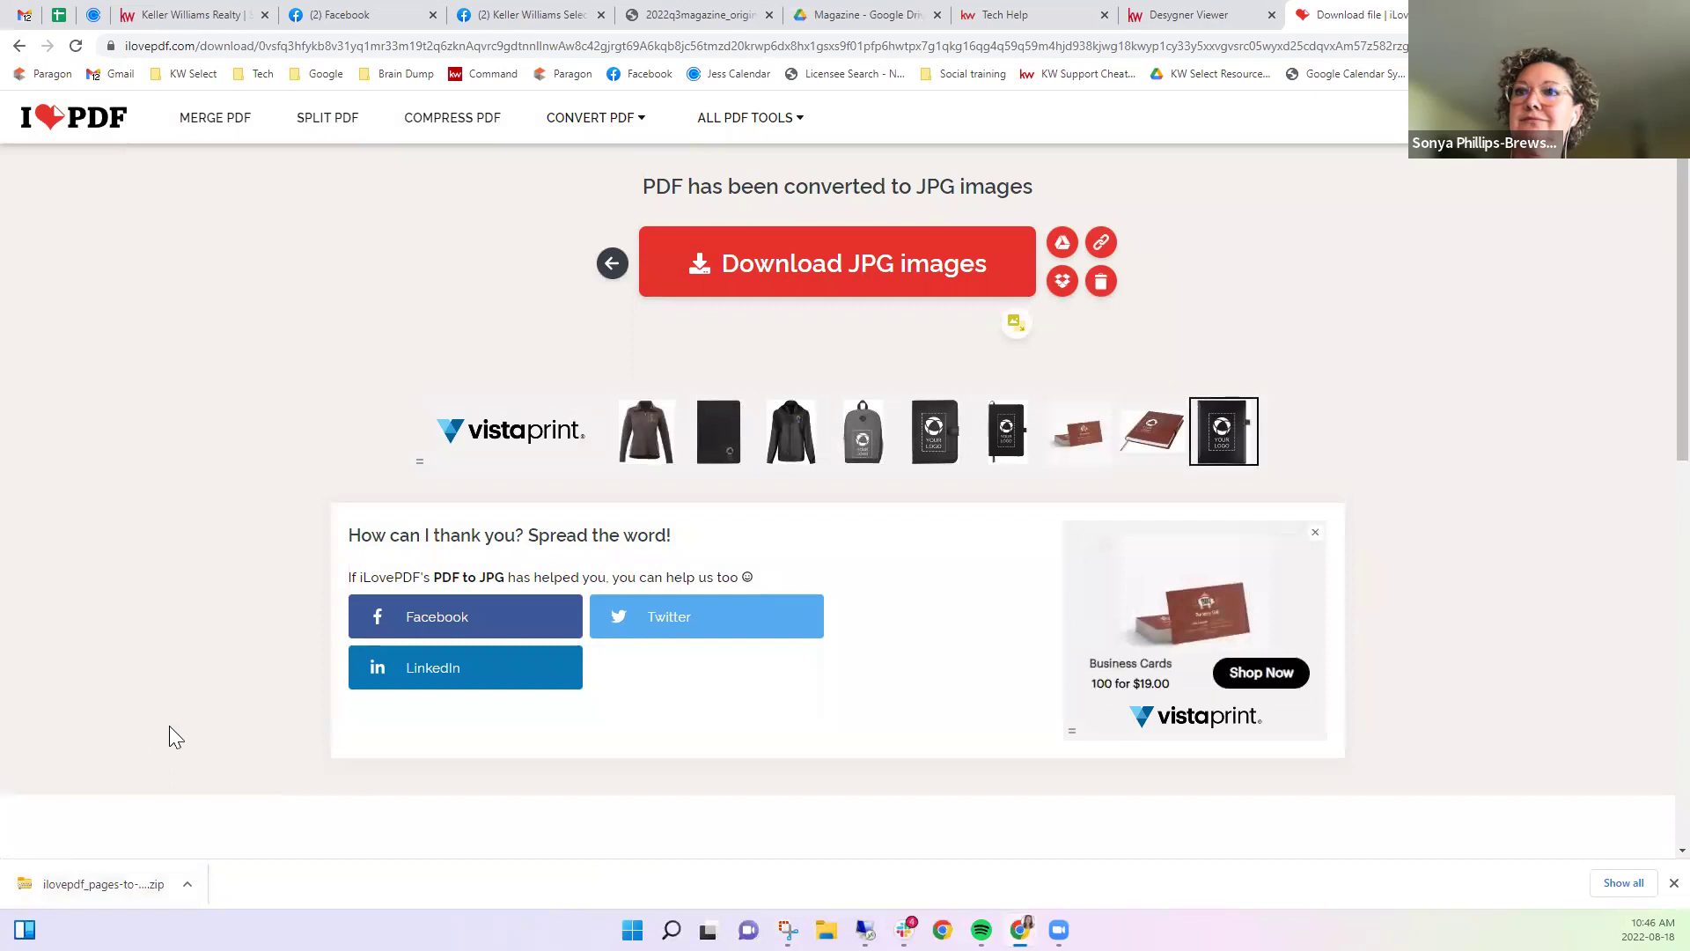
drag(174, 725, 1268, 211)
click(1206, 242)
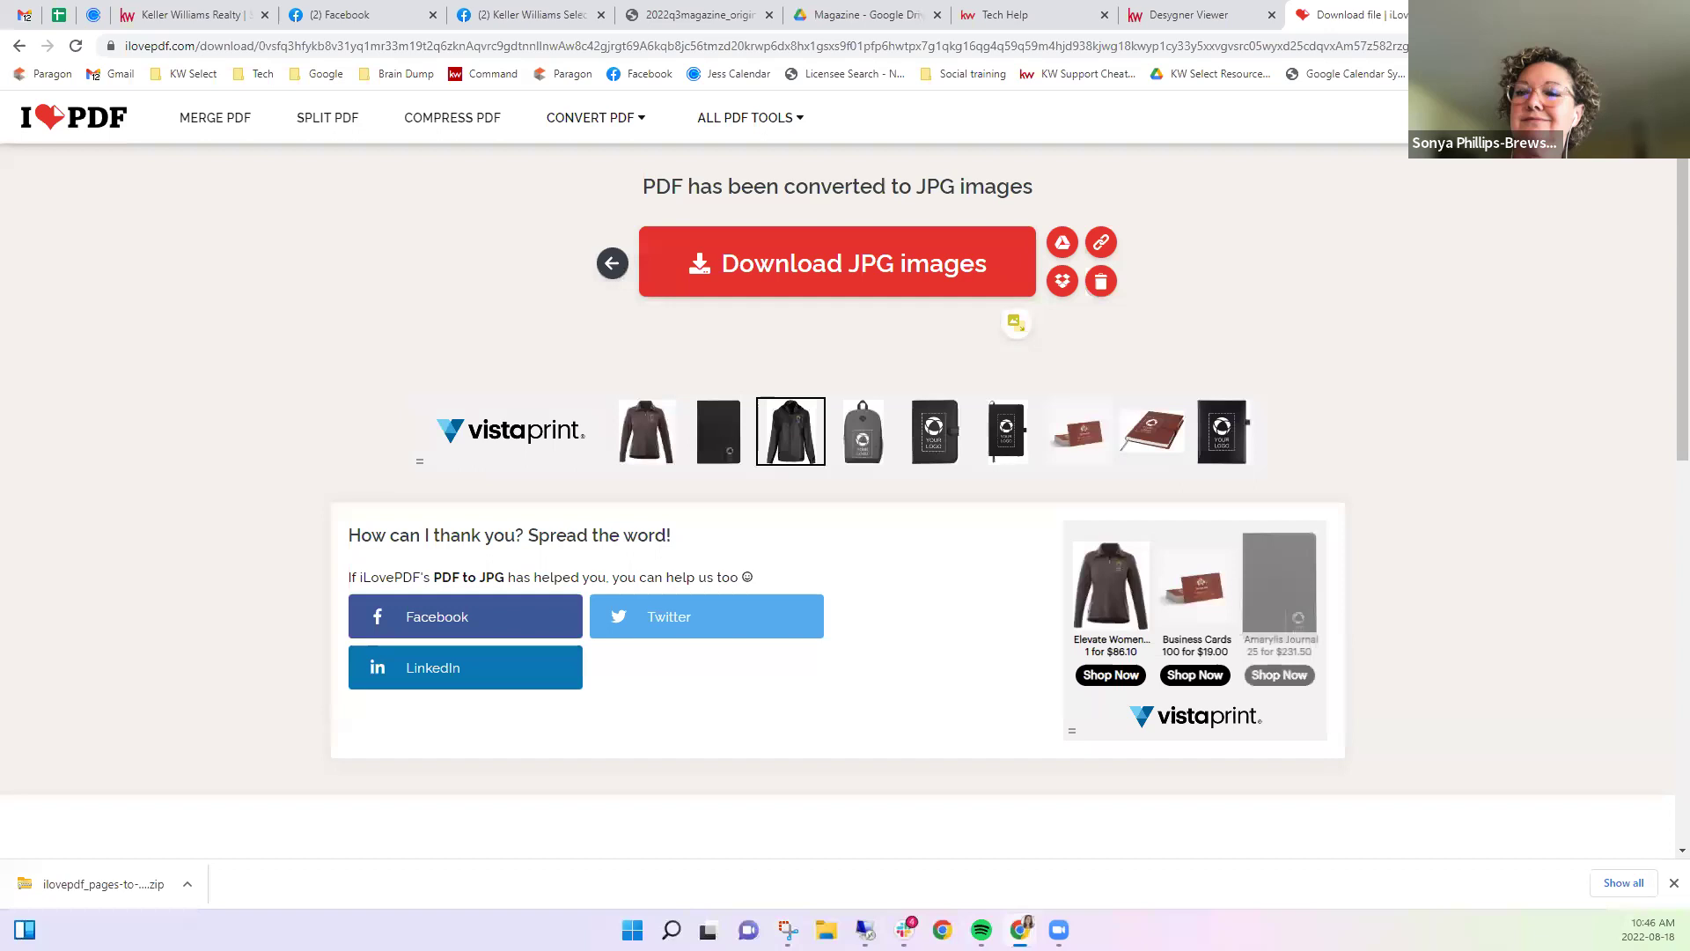
click(1011, 12)
click(1138, 11)
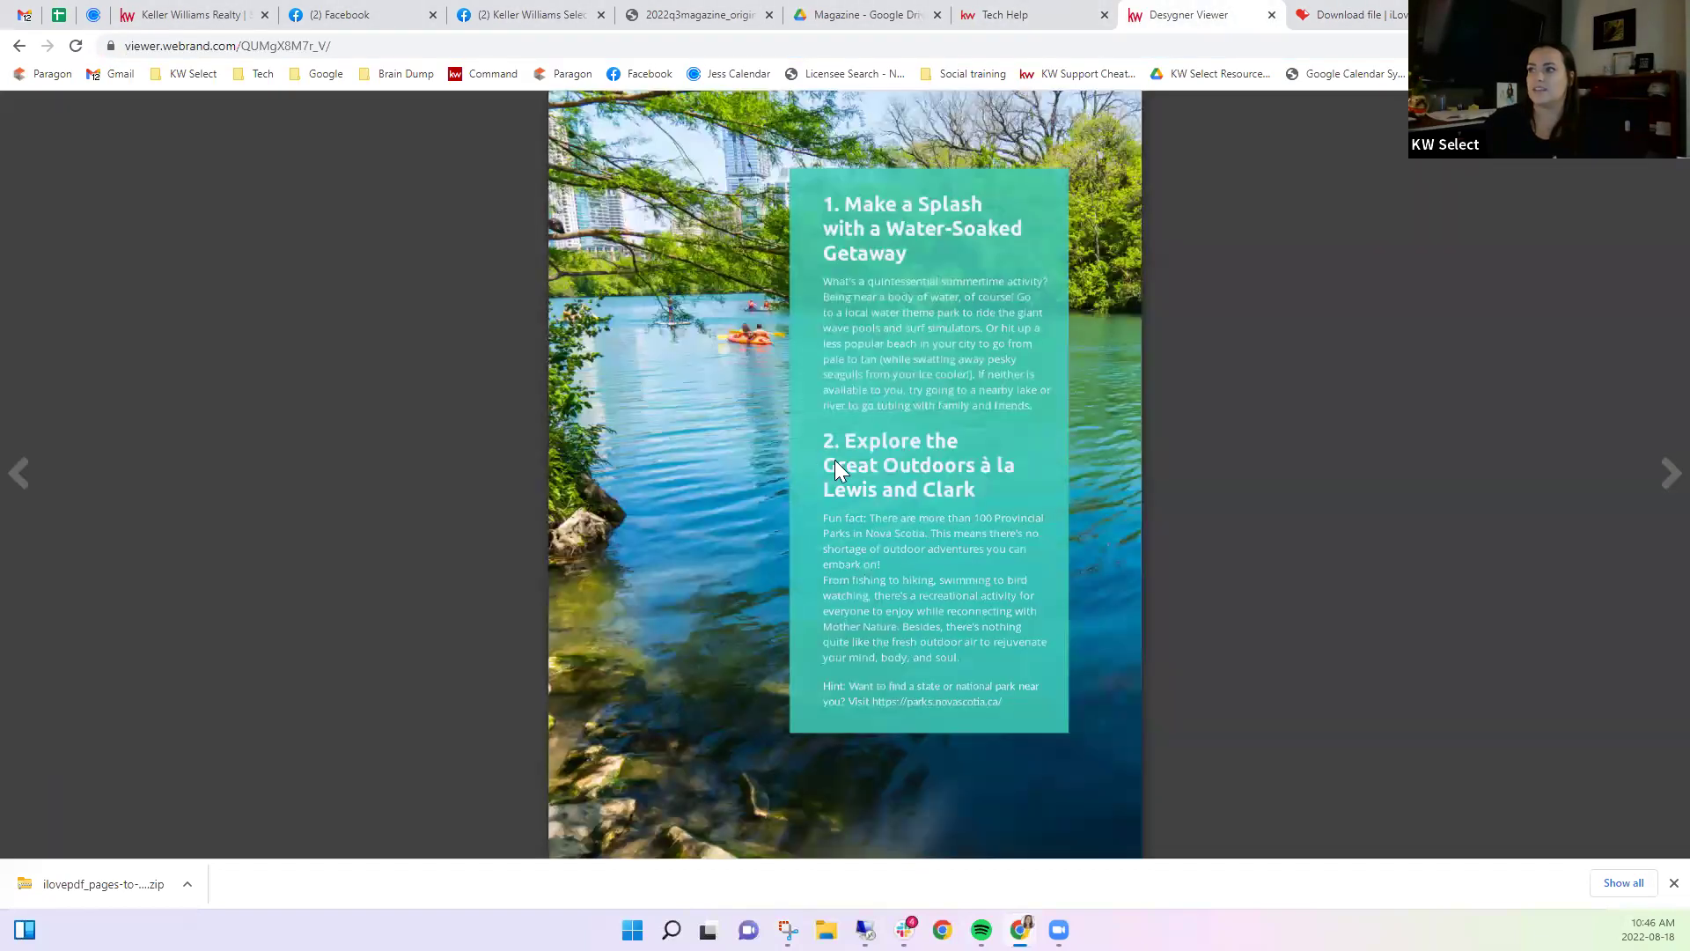